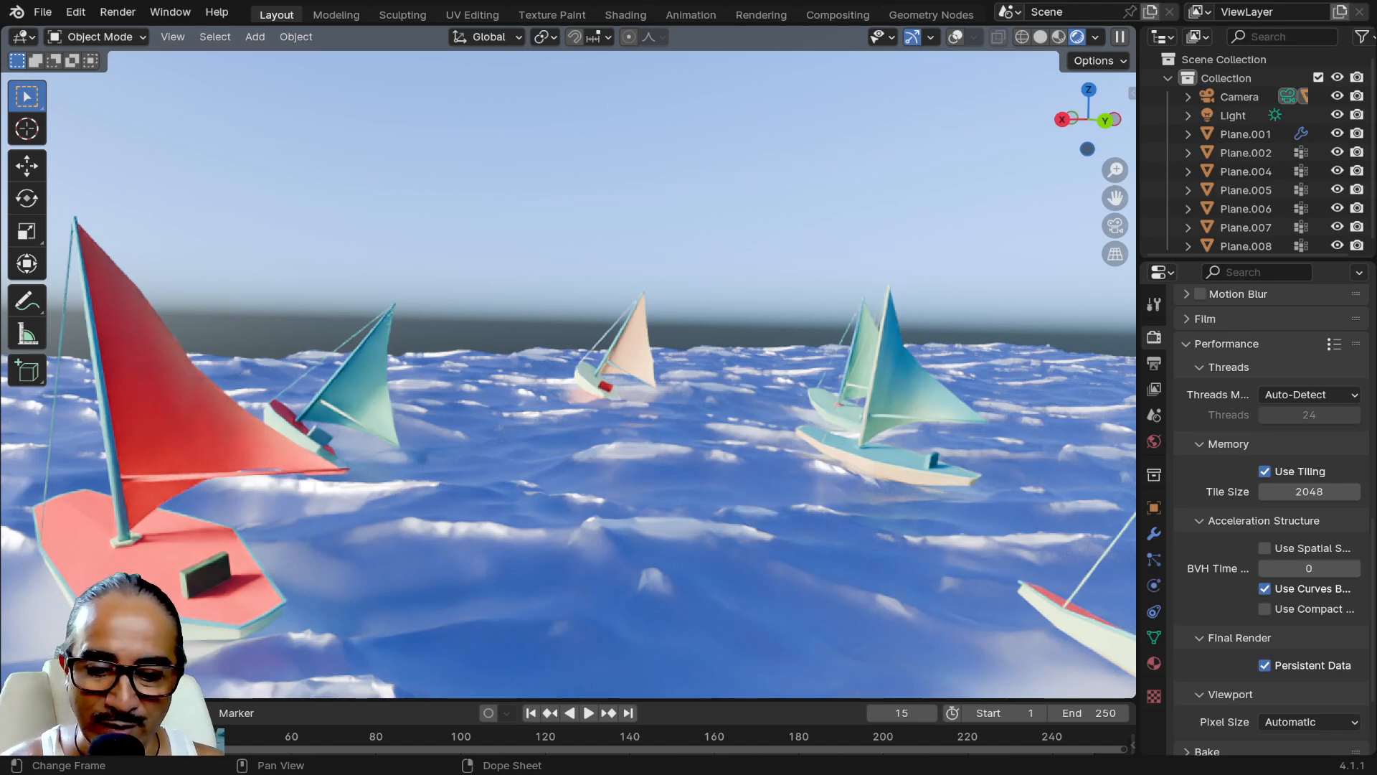
- Switch to the browser and examine the jangada image results and the reference photo of the beached boat
{"action": "key", "text": "alt+Tab"}
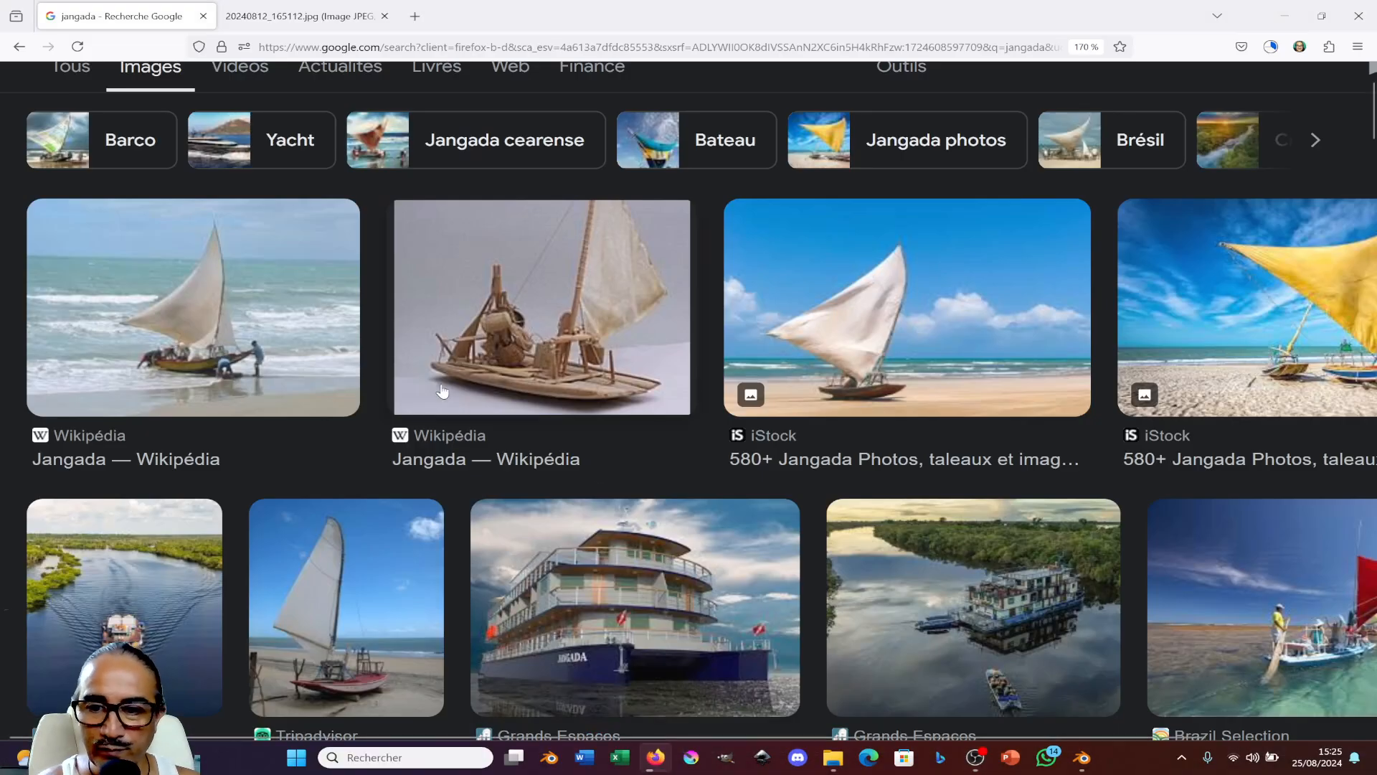
{"action": "scroll", "coordinate": [168, 331], "scroll_direction": "down", "scroll_amount": 2}
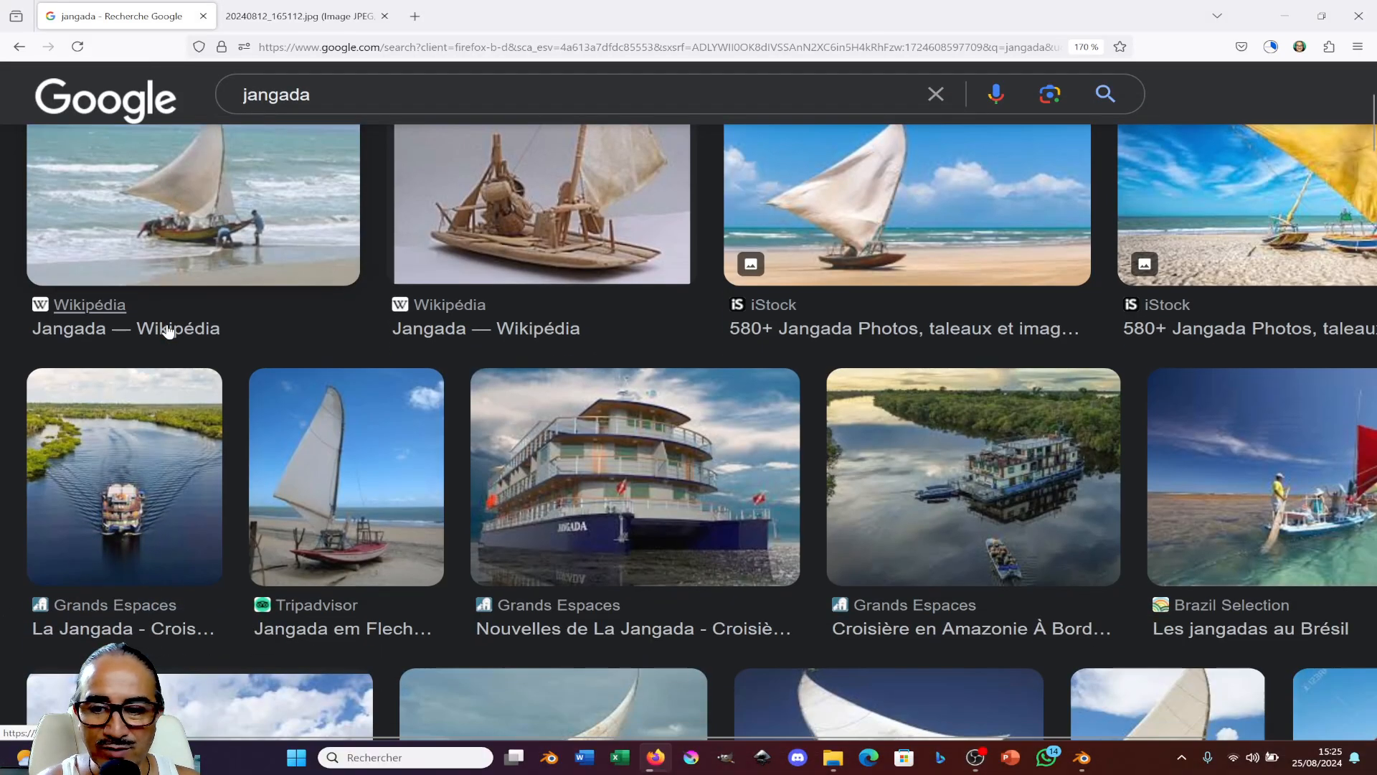
{"action": "scroll", "coordinate": [463, 441], "scroll_direction": "down", "scroll_amount": 5}
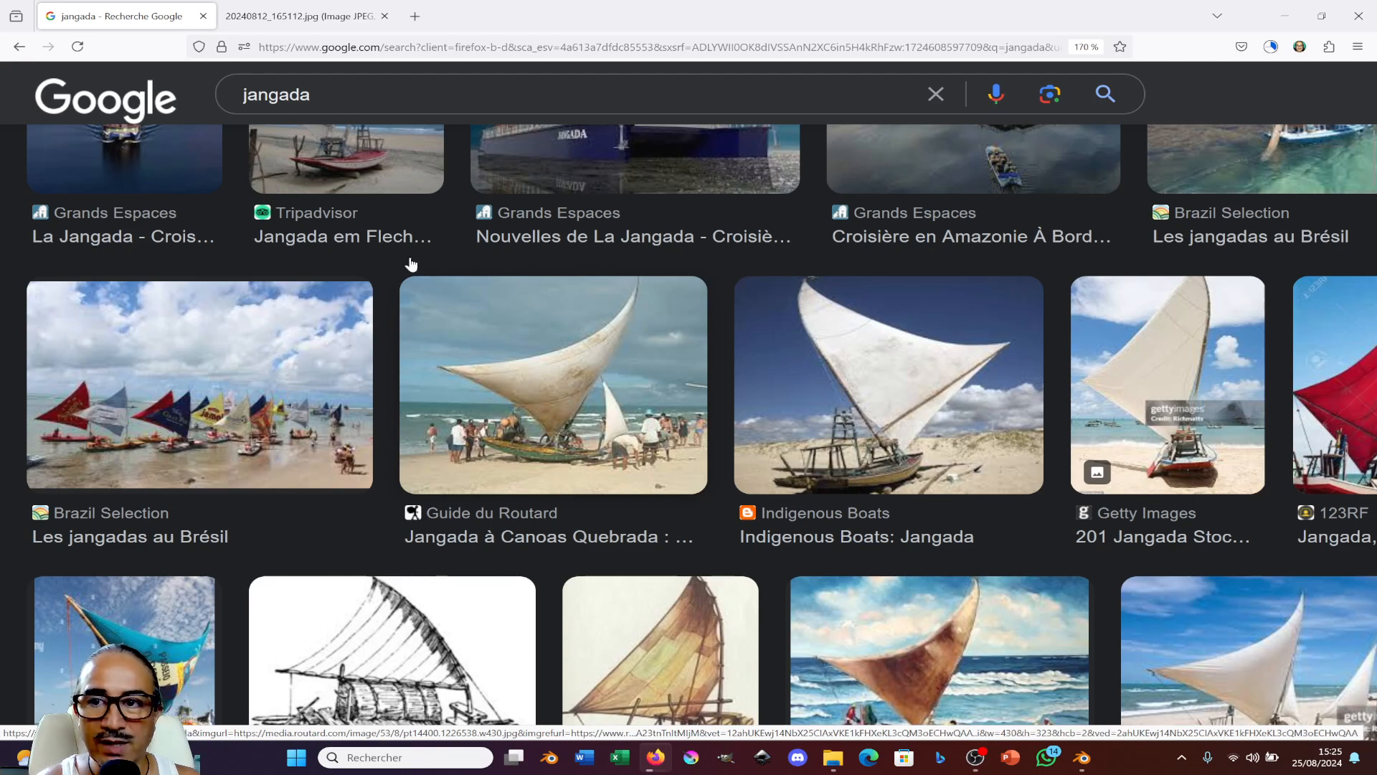
{"action": "left_click", "coordinate": [301, 16]}
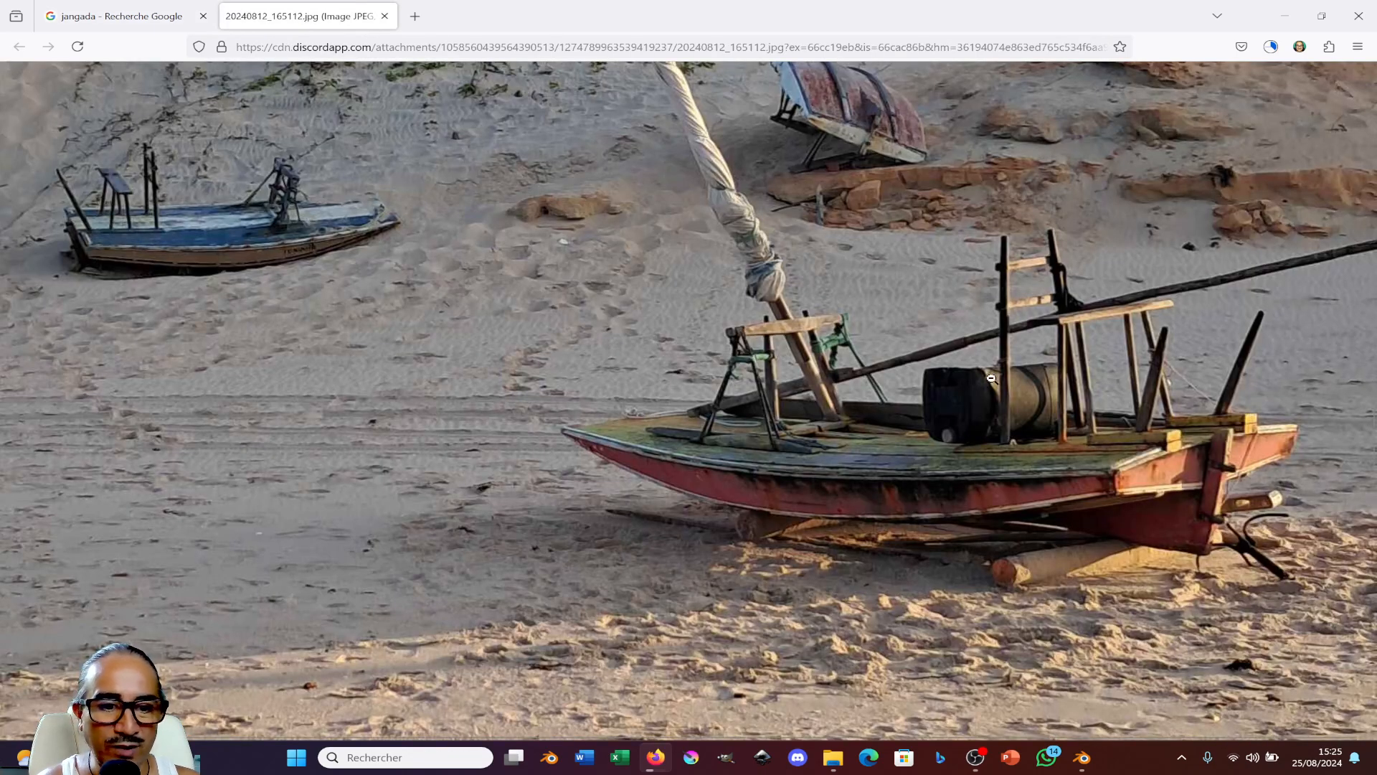
{"action": "scroll", "coordinate": [1039, 497], "scroll_direction": "up", "scroll_amount": 2}
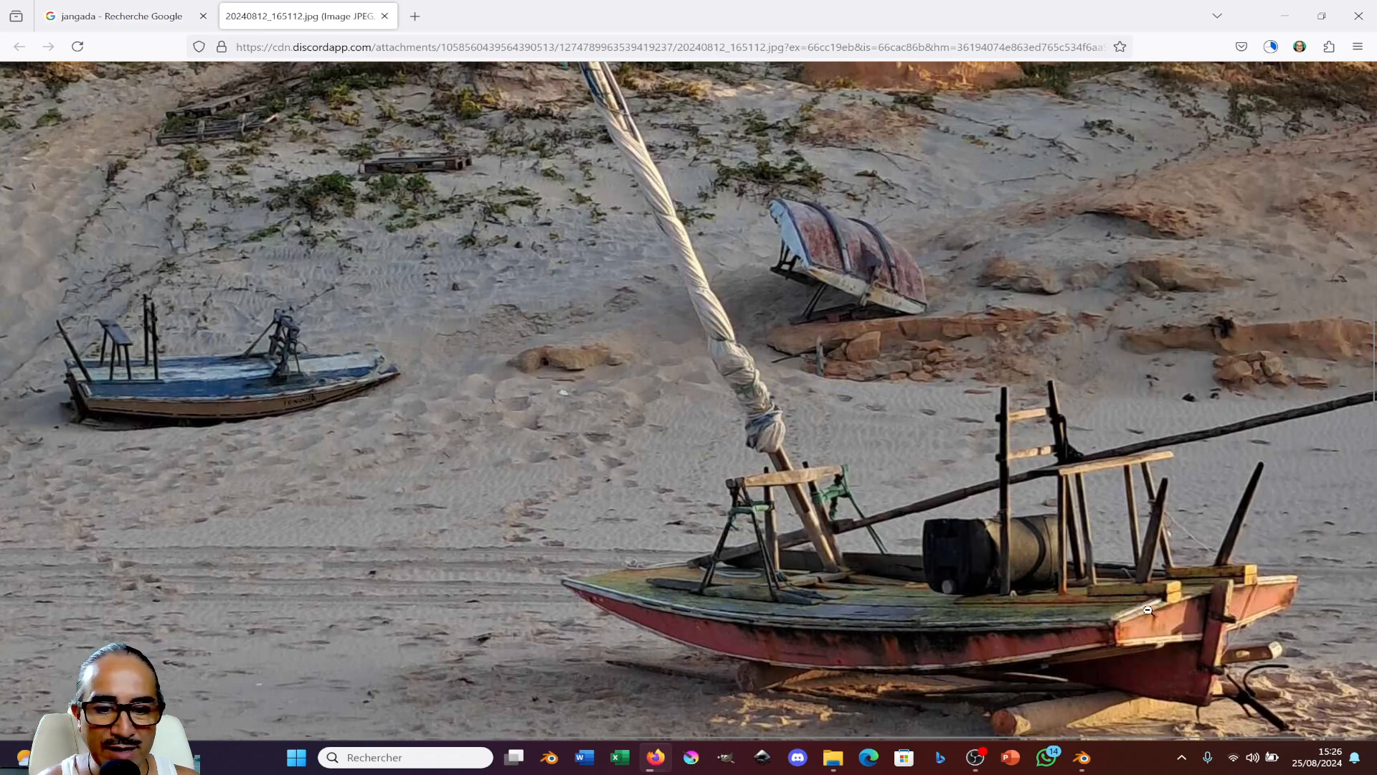
{"action": "scroll", "coordinate": [1034, 579], "scroll_direction": "down", "scroll_amount": 1}
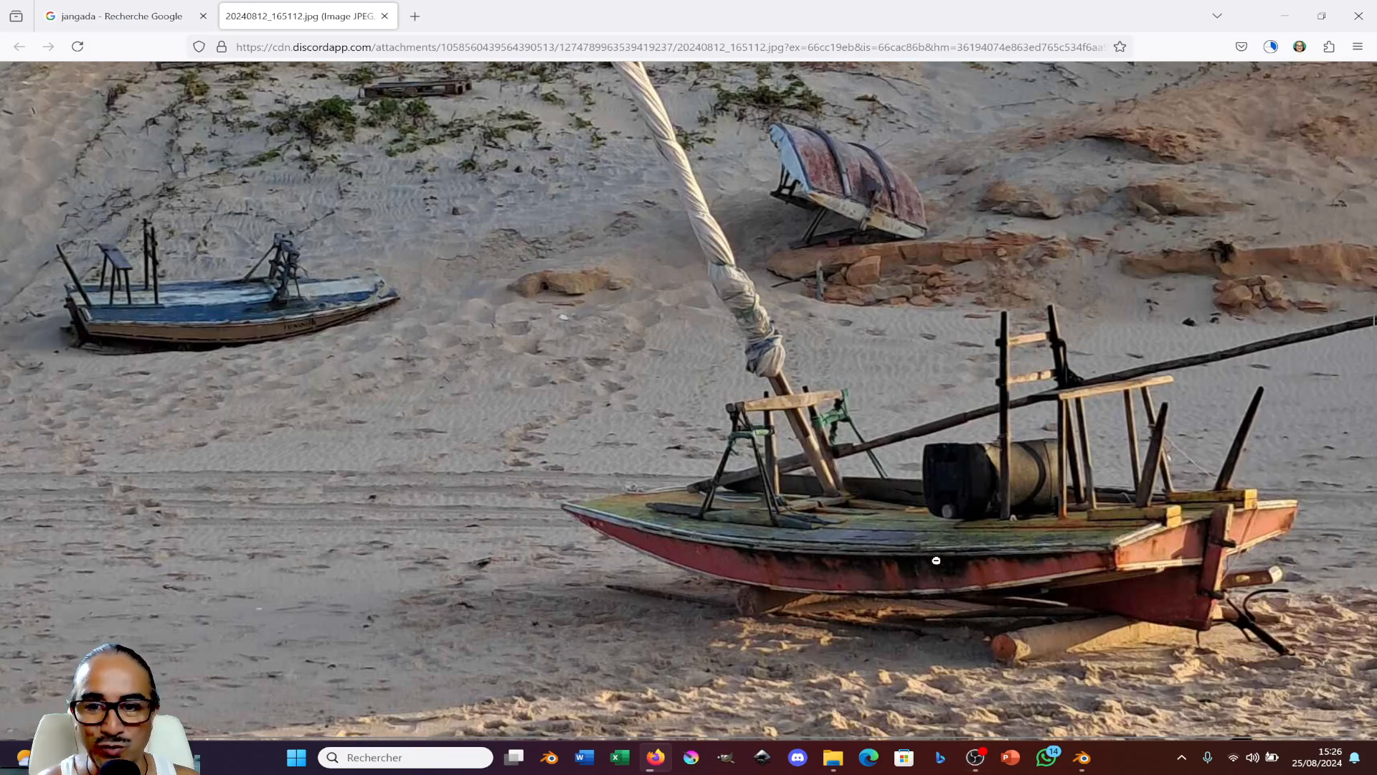
- Switch back to Blender and examine the finished sailboat scene, including the view through its camera
{"action": "left_click", "coordinate": [1084, 760]}
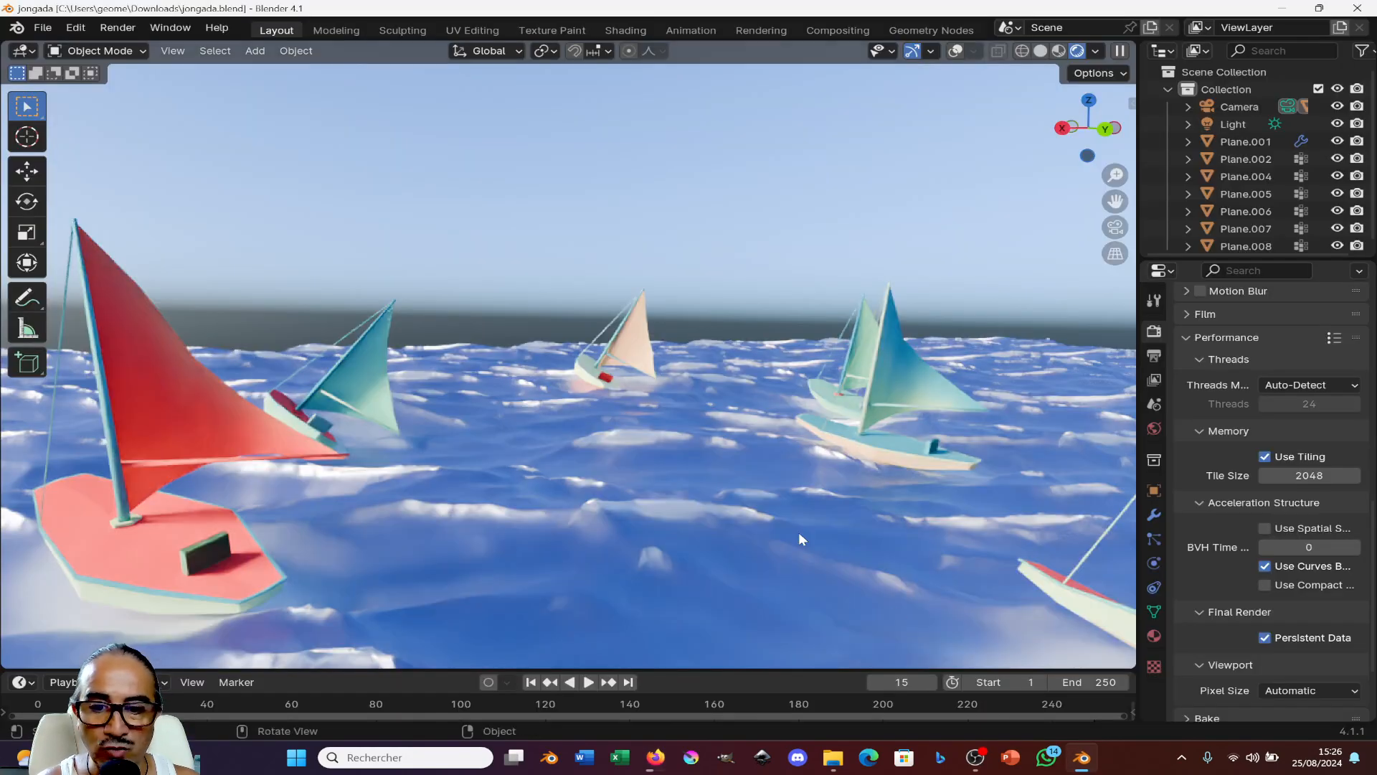
{"action": "middle_click_drag", "start_coordinate": [786, 531], "coordinate": [770, 518]}
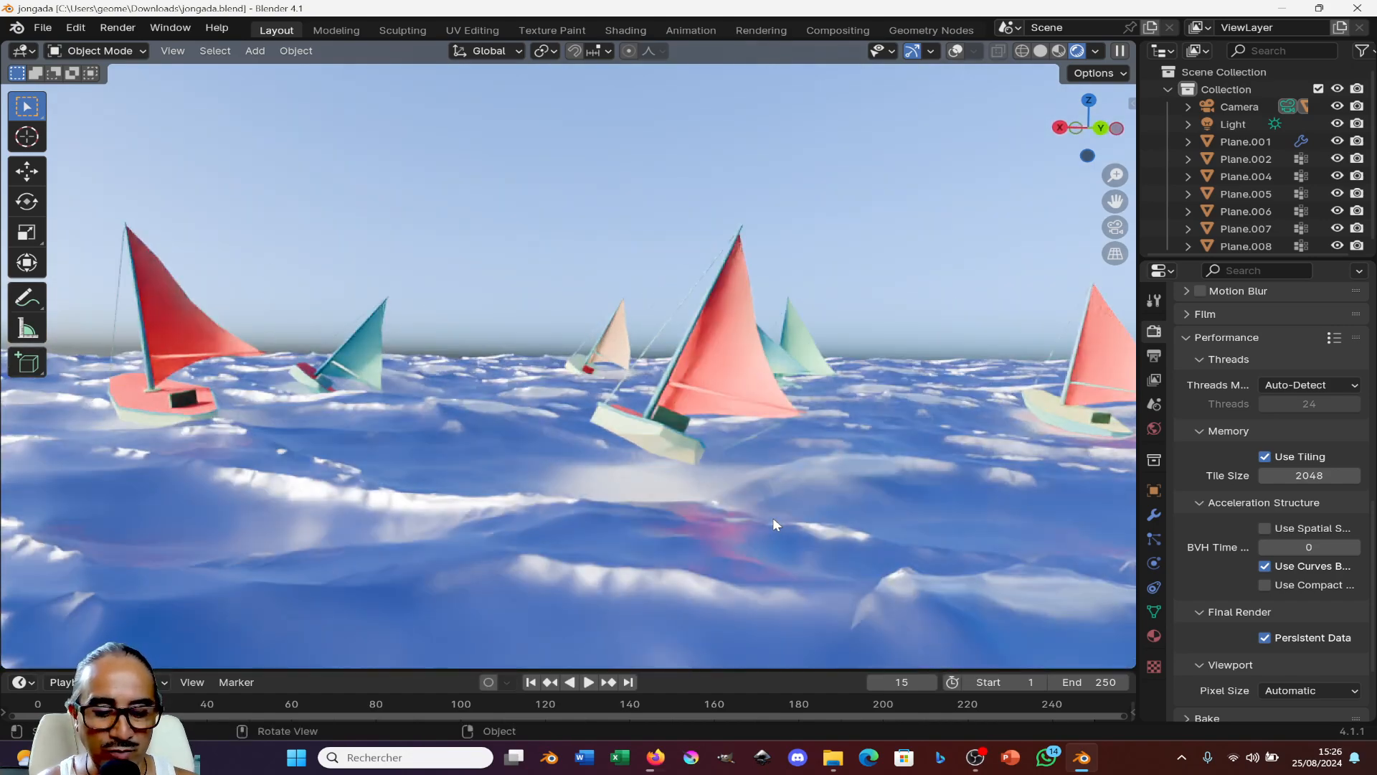
{"action": "key", "text": "KP_0"}
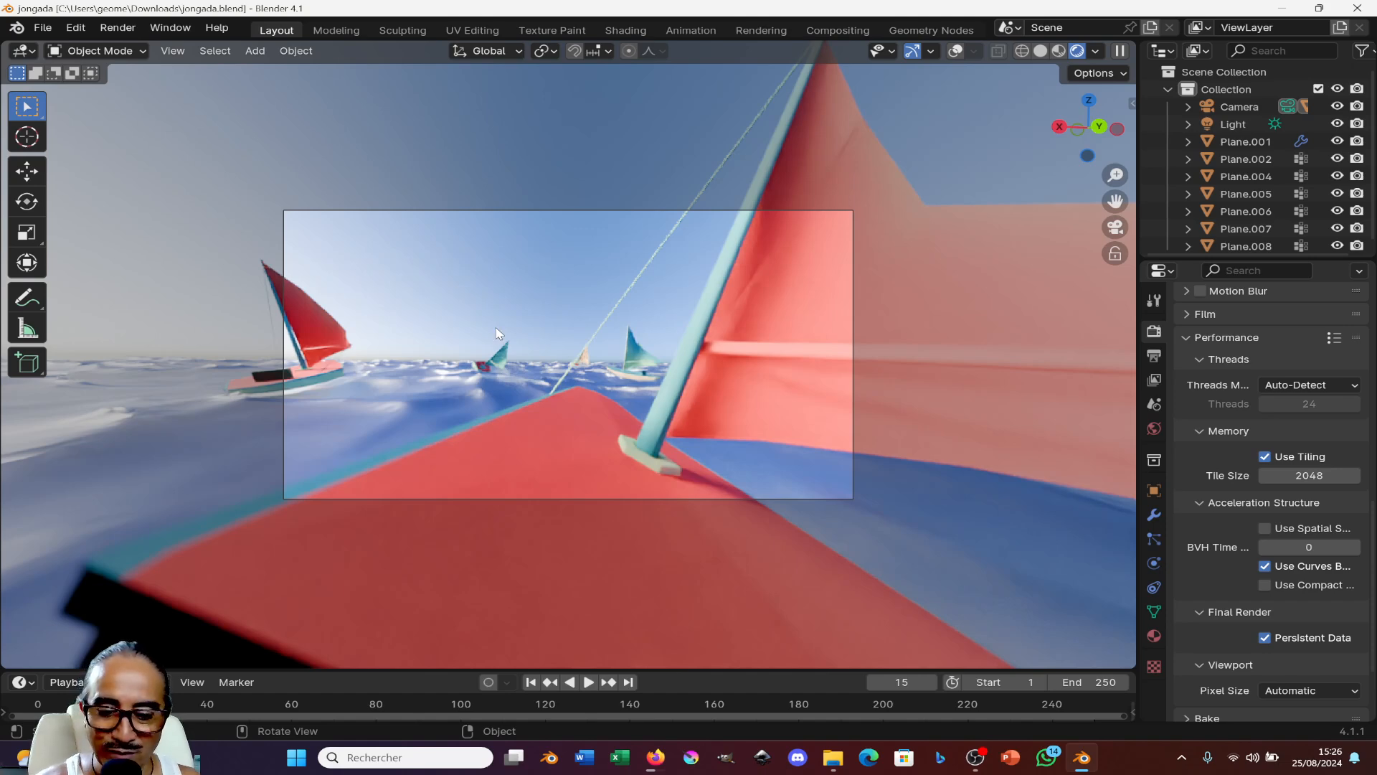
- Start a new General file, saving the changes to jongada.blend
{"action": "left_click", "coordinate": [42, 28]}
{"action": "mouse_move", "coordinate": [90, 48]}
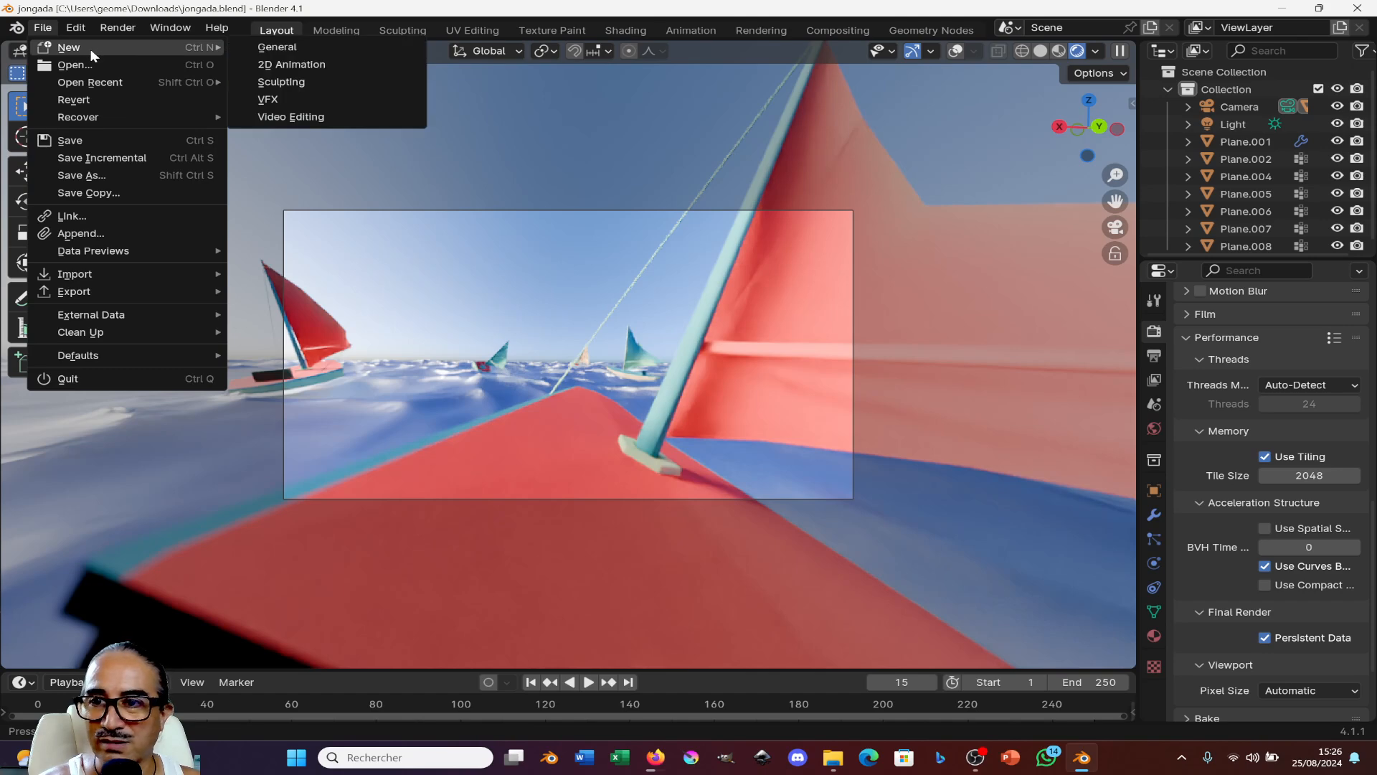
{"action": "left_click", "coordinate": [275, 47]}
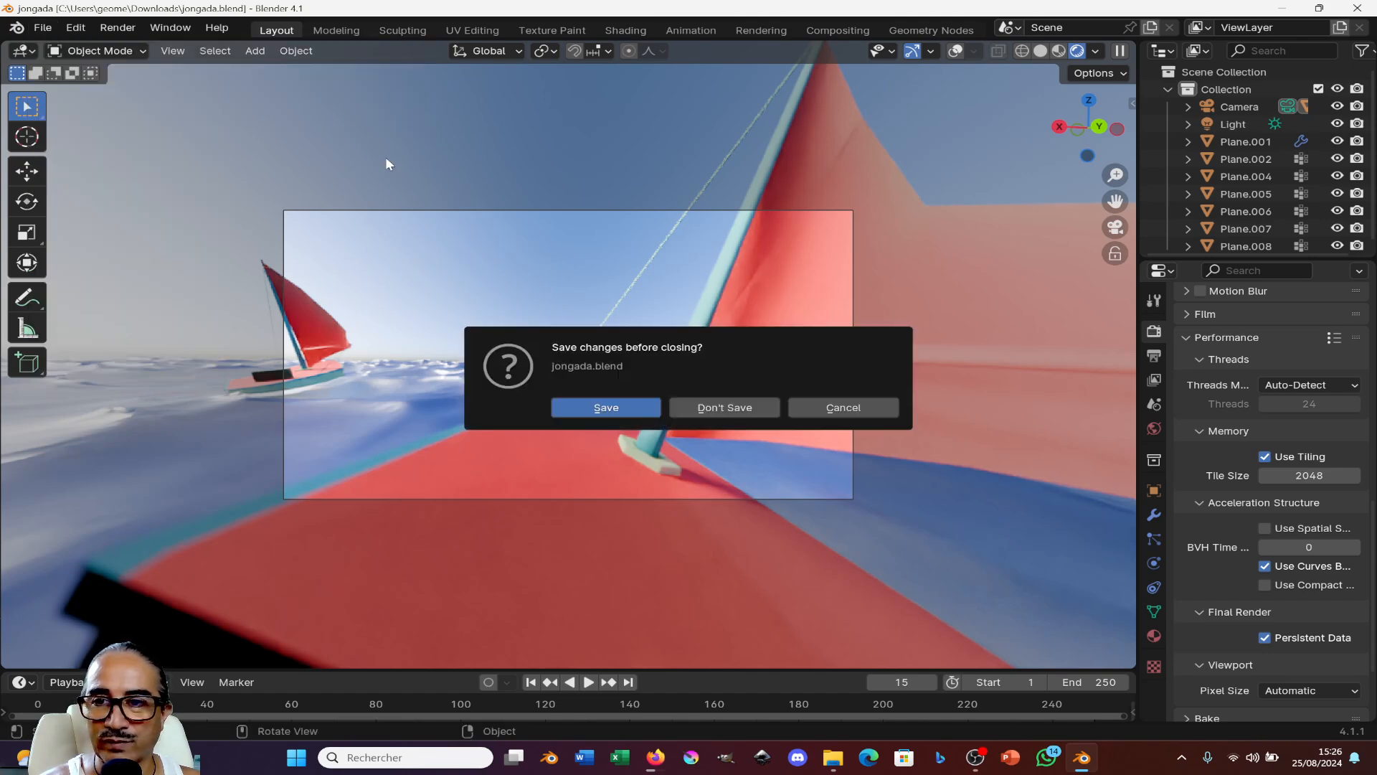
{"action": "left_click", "coordinate": [605, 408]}
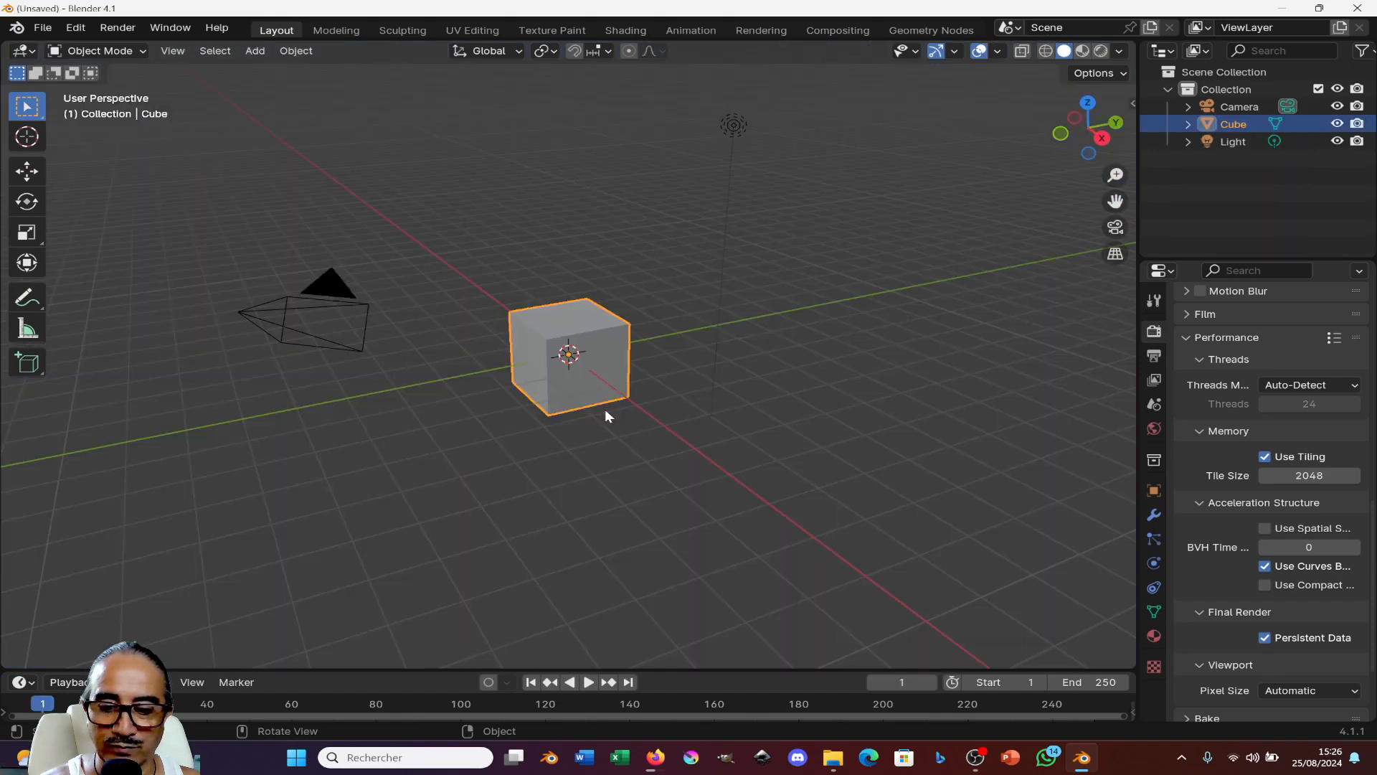
- Delete the default cube from the scene
{"action": "middle_click_drag", "start_coordinate": [717, 442], "coordinate": [667, 449]}
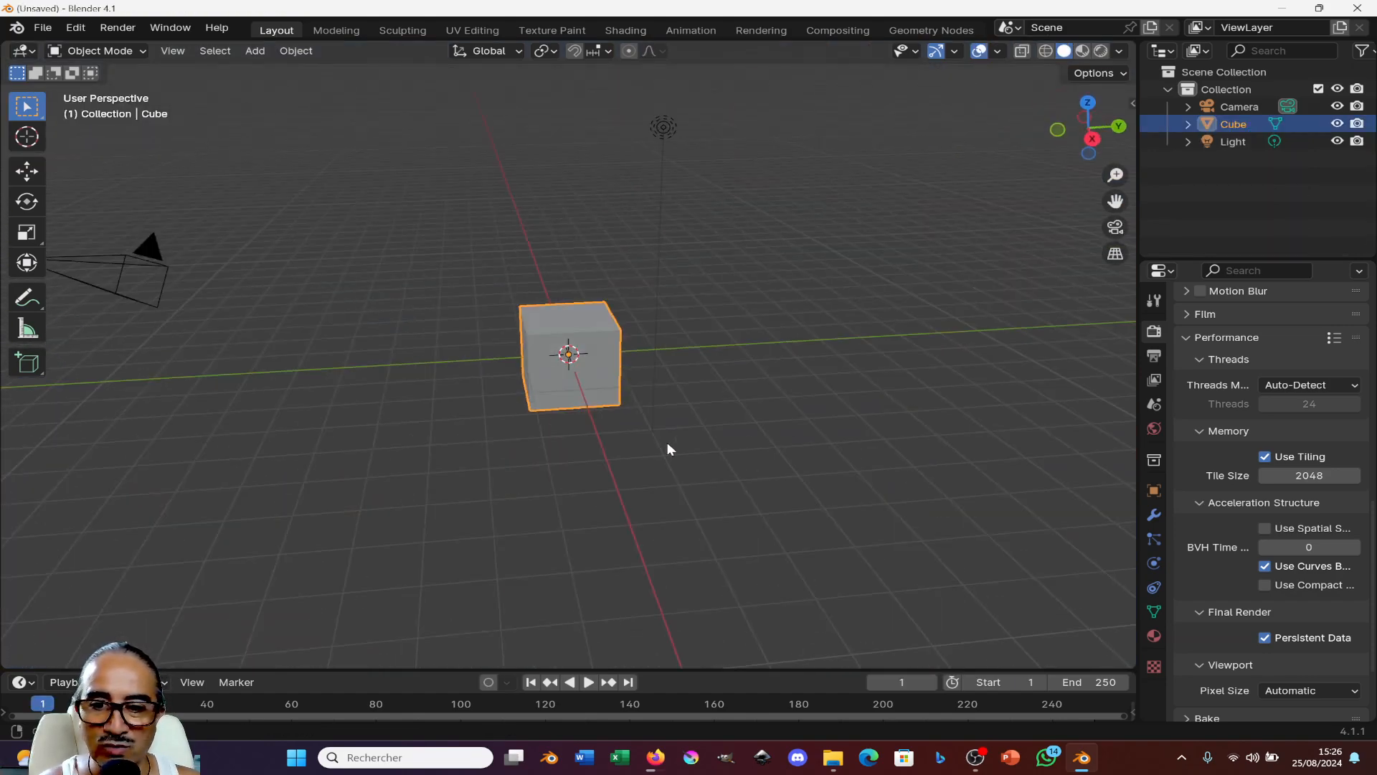
{"action": "scroll", "coordinate": [583, 435], "scroll_direction": "up", "scroll_amount": 2}
{"action": "middle_click_drag", "start_coordinate": [583, 435], "coordinate": [676, 451]}
{"action": "scroll", "coordinate": [591, 472], "scroll_direction": "down", "scroll_amount": 3}
{"action": "middle_click_drag", "start_coordinate": [592, 471], "coordinate": [633, 394]}
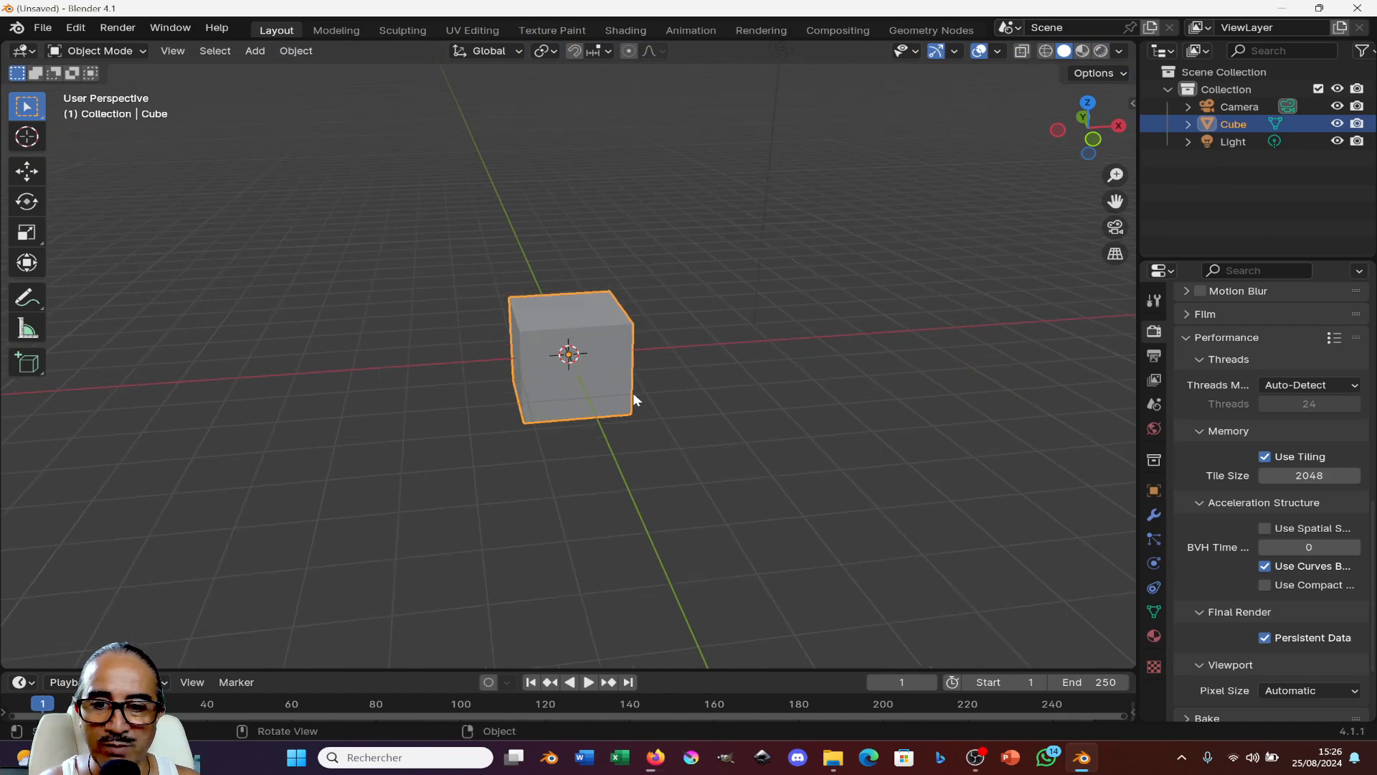
{"action": "scroll", "coordinate": [559, 342], "scroll_direction": "up", "scroll_amount": 3}
{"action": "middle_click_drag", "start_coordinate": [551, 426], "coordinate": [555, 436]}
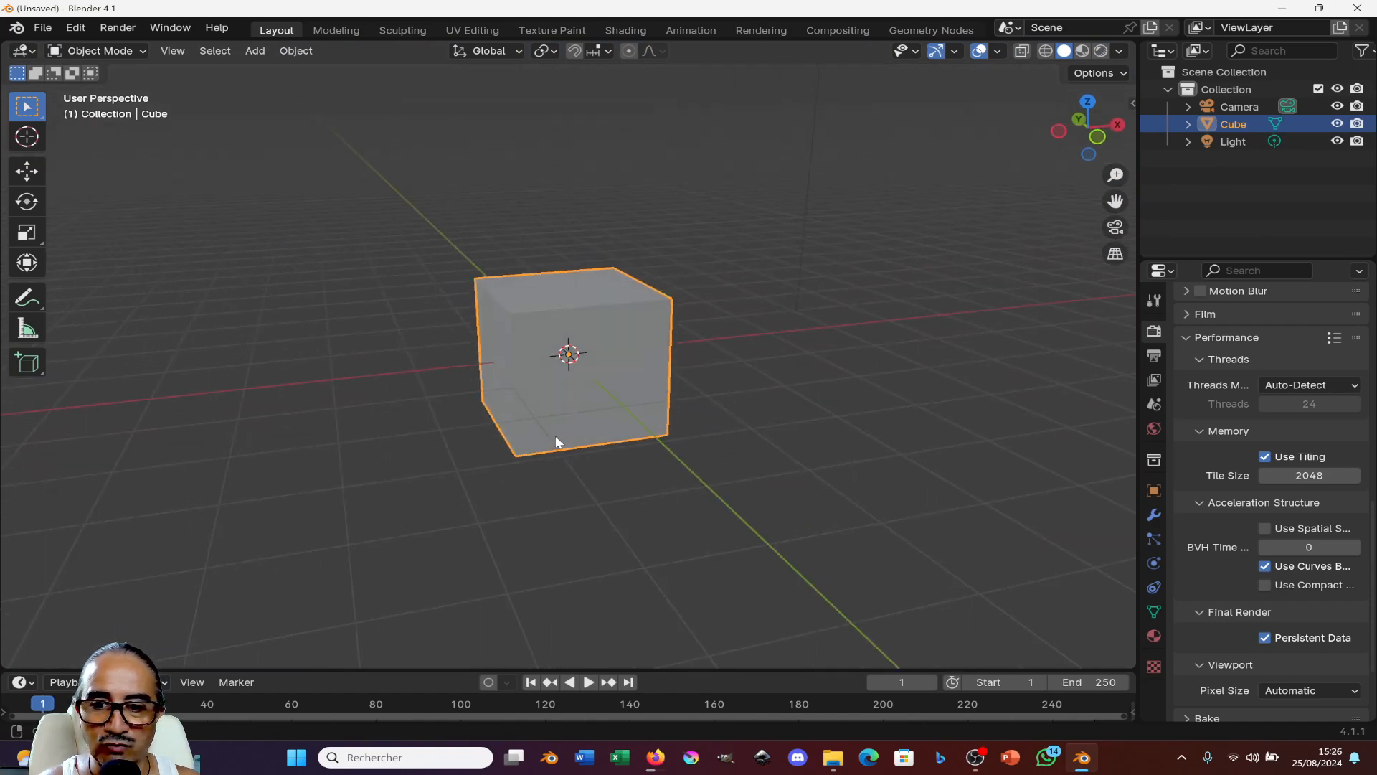
{"action": "key", "text": "x"}
{"action": "left_click", "coordinate": [627, 346]}
- Add a mesh plane at the world origin
{"action": "key", "text": "shift+a"}
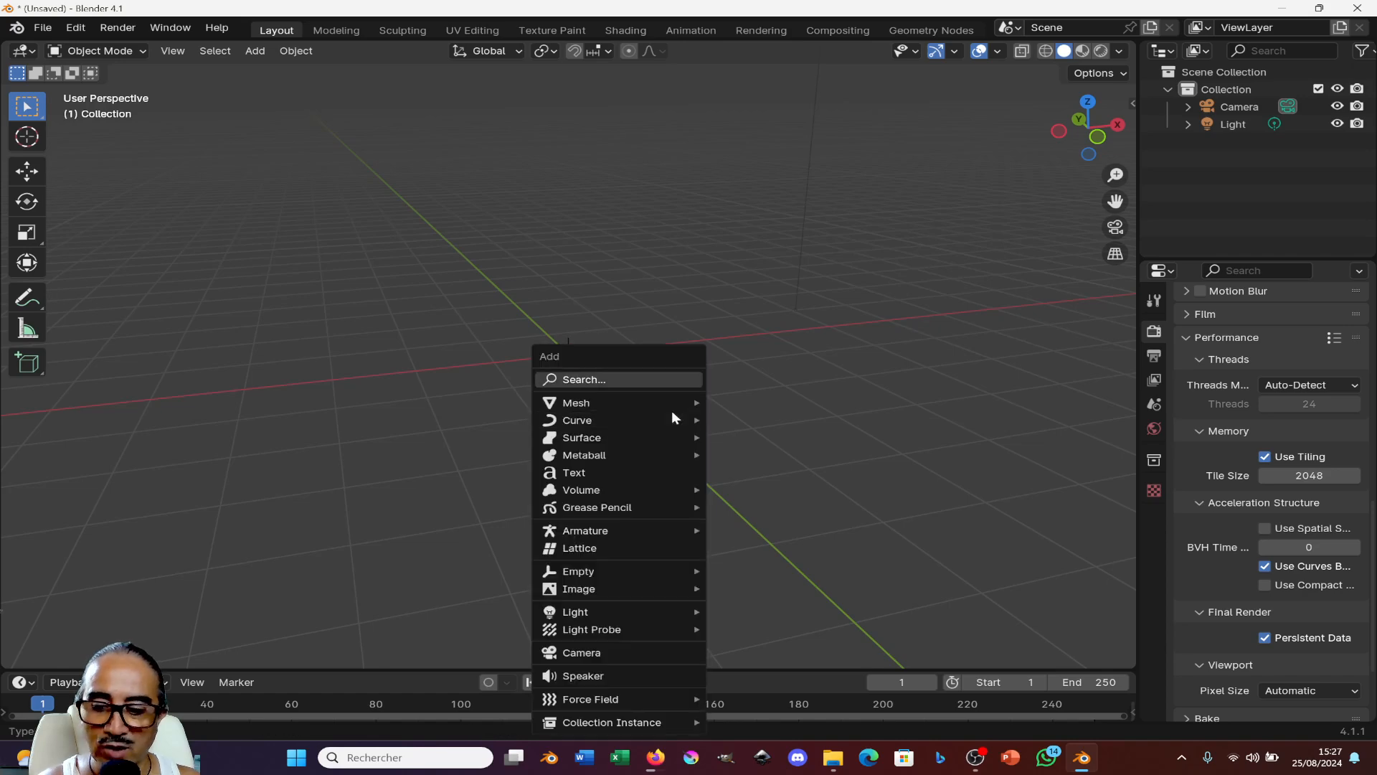
{"action": "mouse_move", "coordinate": [574, 403]}
{"action": "left_click", "coordinate": [759, 401]}
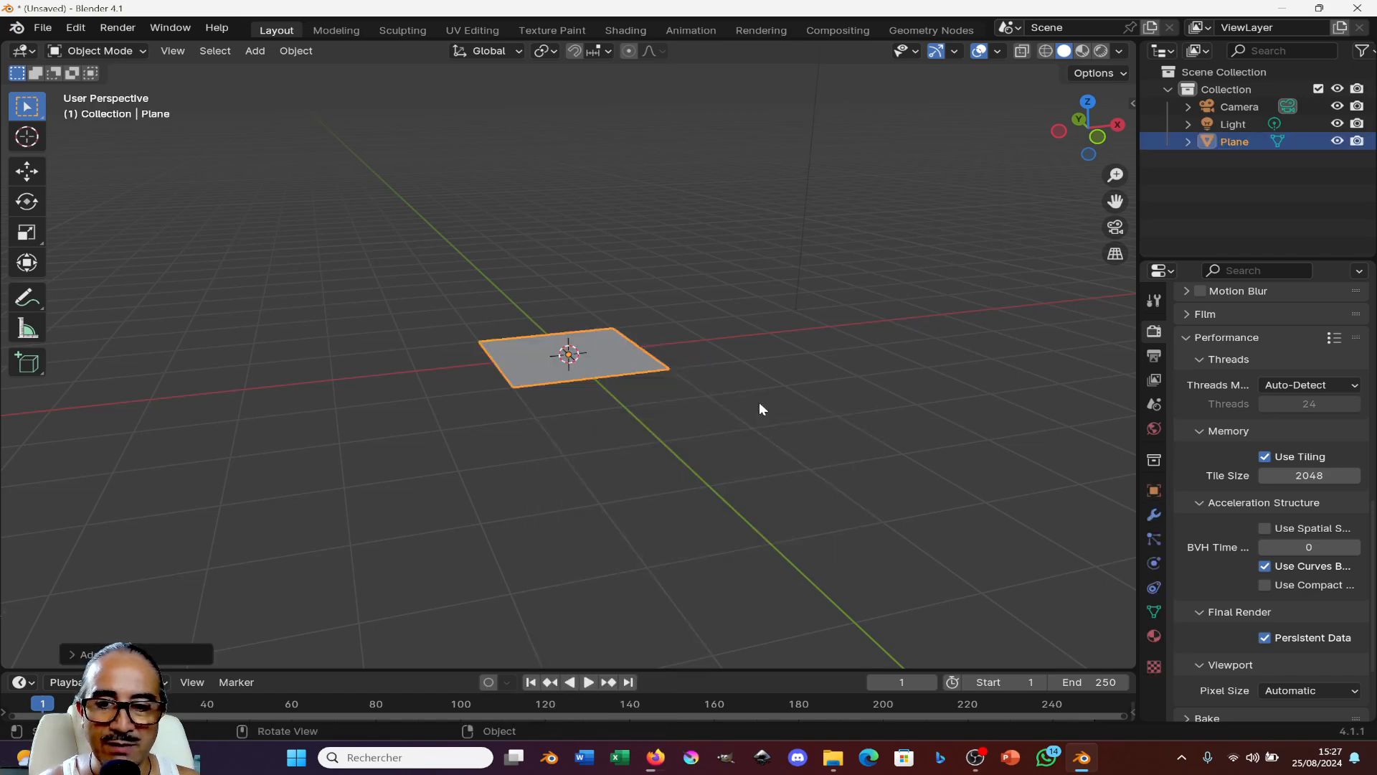
- Open the add-on preferences and search for EDIT to check that Edit Mesh Tools is enabled
{"action": "scroll", "coordinate": [633, 397], "scroll_direction": "down", "scroll_amount": 2}
{"action": "middle_click_drag", "start_coordinate": [476, 434], "coordinate": [662, 299]}
{"action": "middle_click_drag", "start_coordinate": [713, 381], "coordinate": [318, 206]}
{"action": "left_click", "coordinate": [74, 28]}
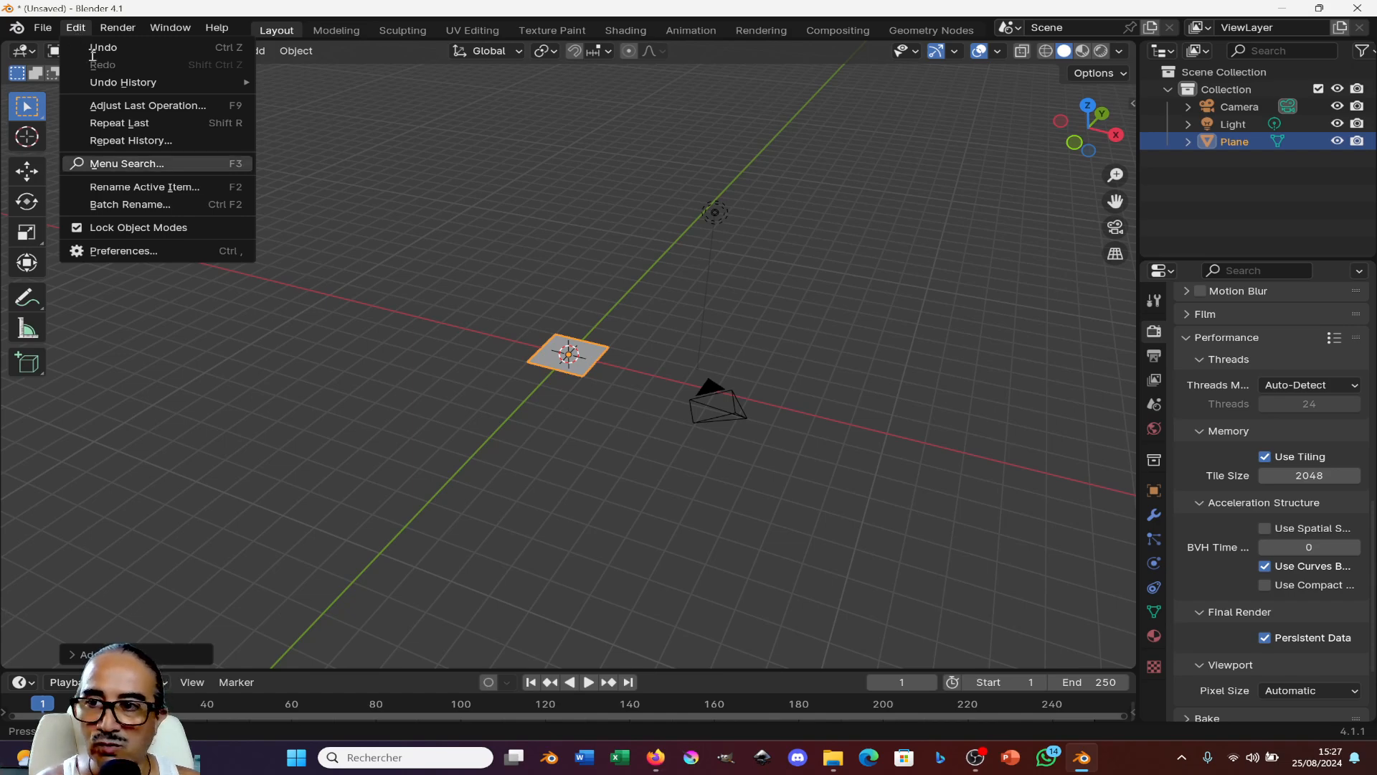
{"action": "left_click", "coordinate": [126, 164]}
{"action": "key", "text": "Escape"}
{"action": "left_click", "coordinate": [75, 28]}
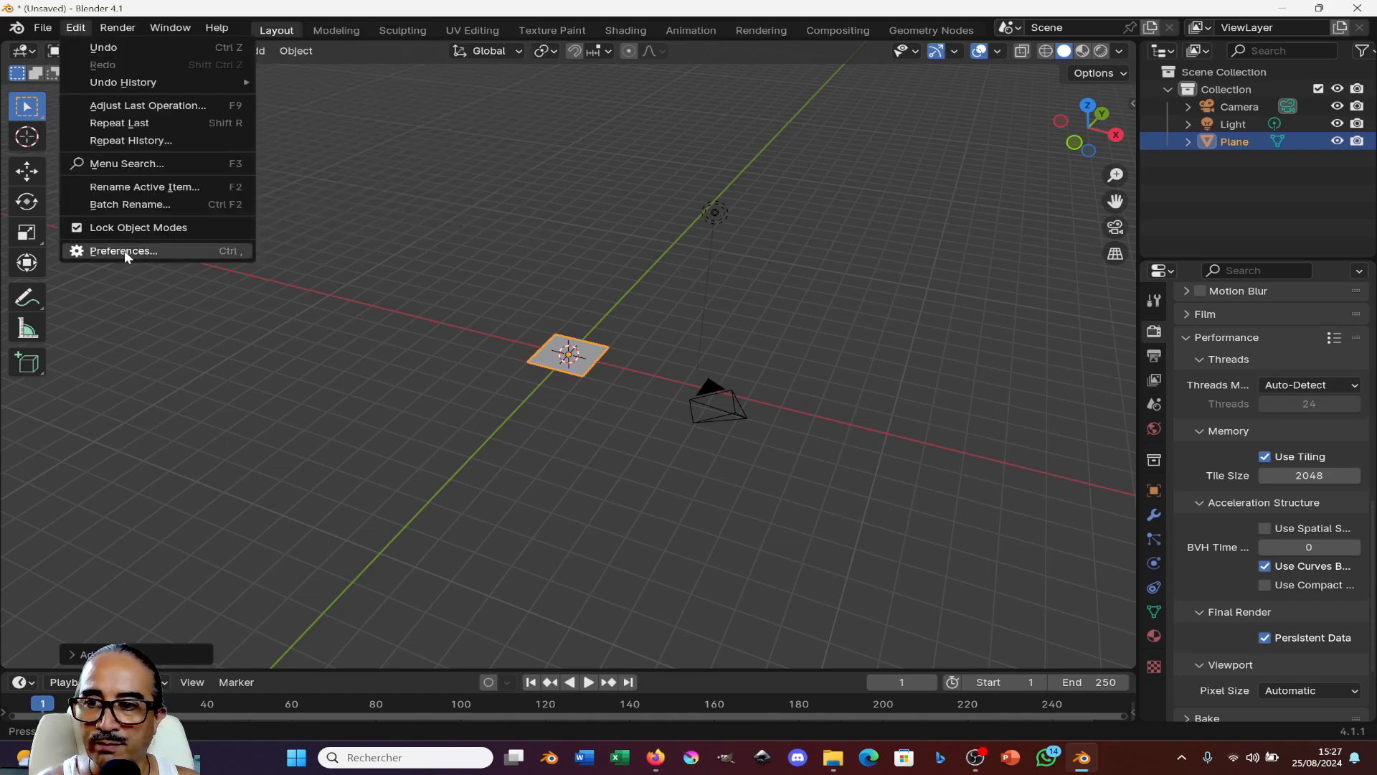
{"action": "left_click", "coordinate": [123, 251]}
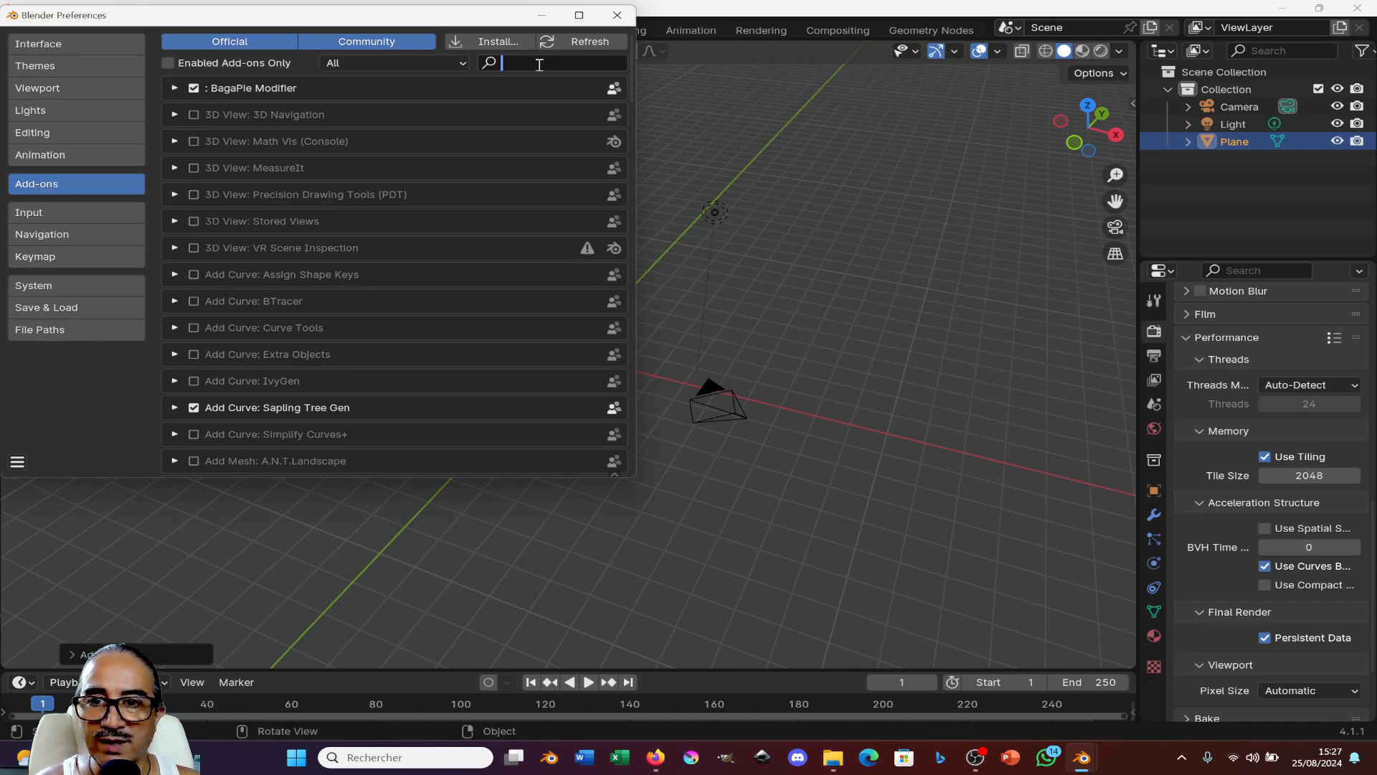
{"action": "type", "text": "EDIT"}
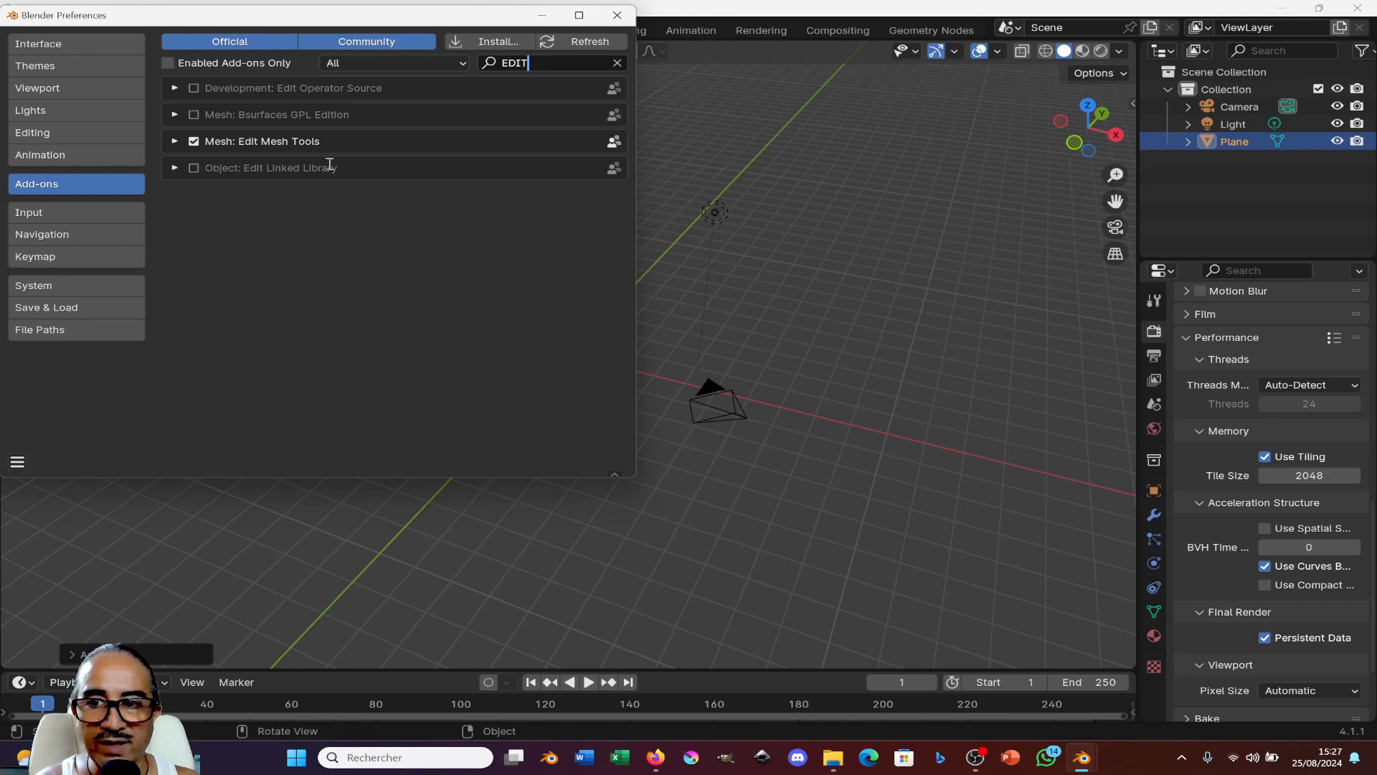
{"action": "key", "text": "Return"}
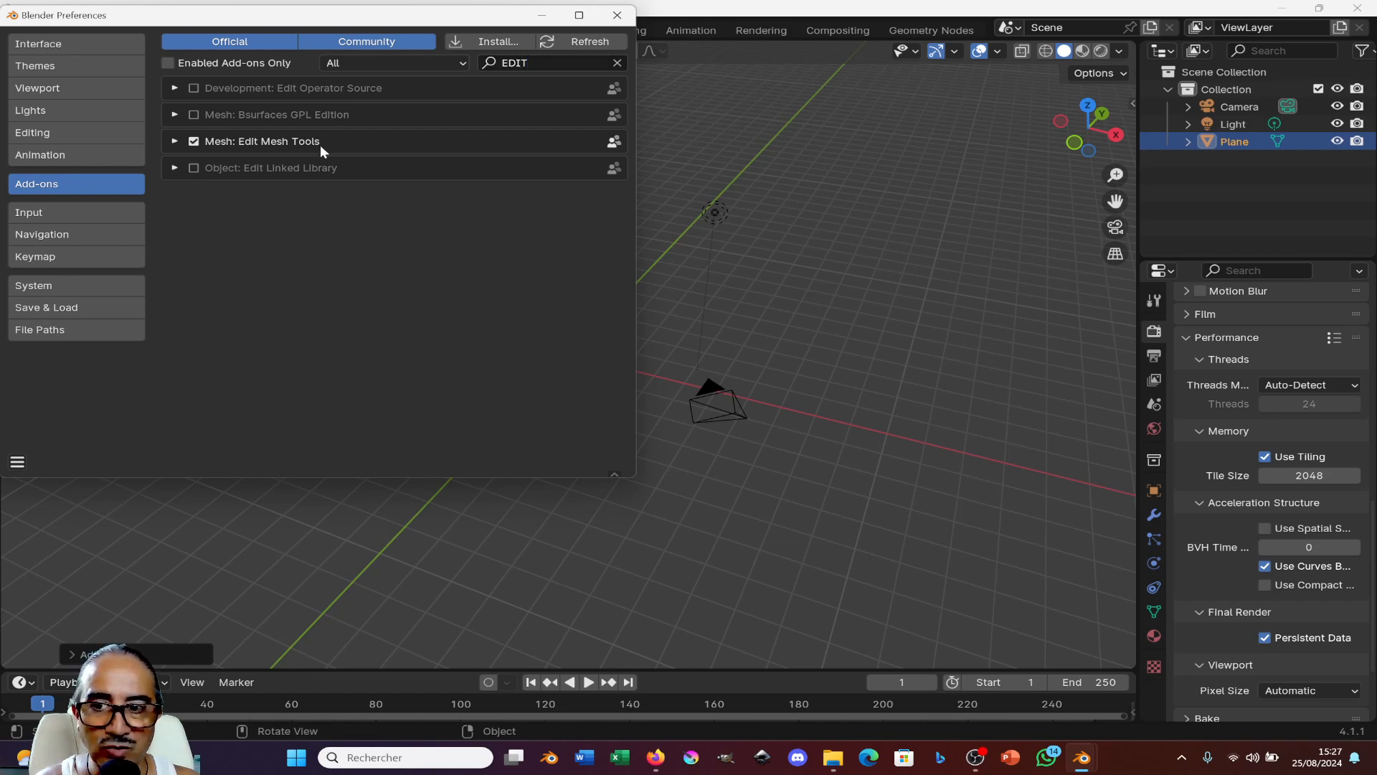
- Search the add-ons for MIR to check that Auto Mirror is enabled
{"action": "left_click", "coordinate": [517, 68]}
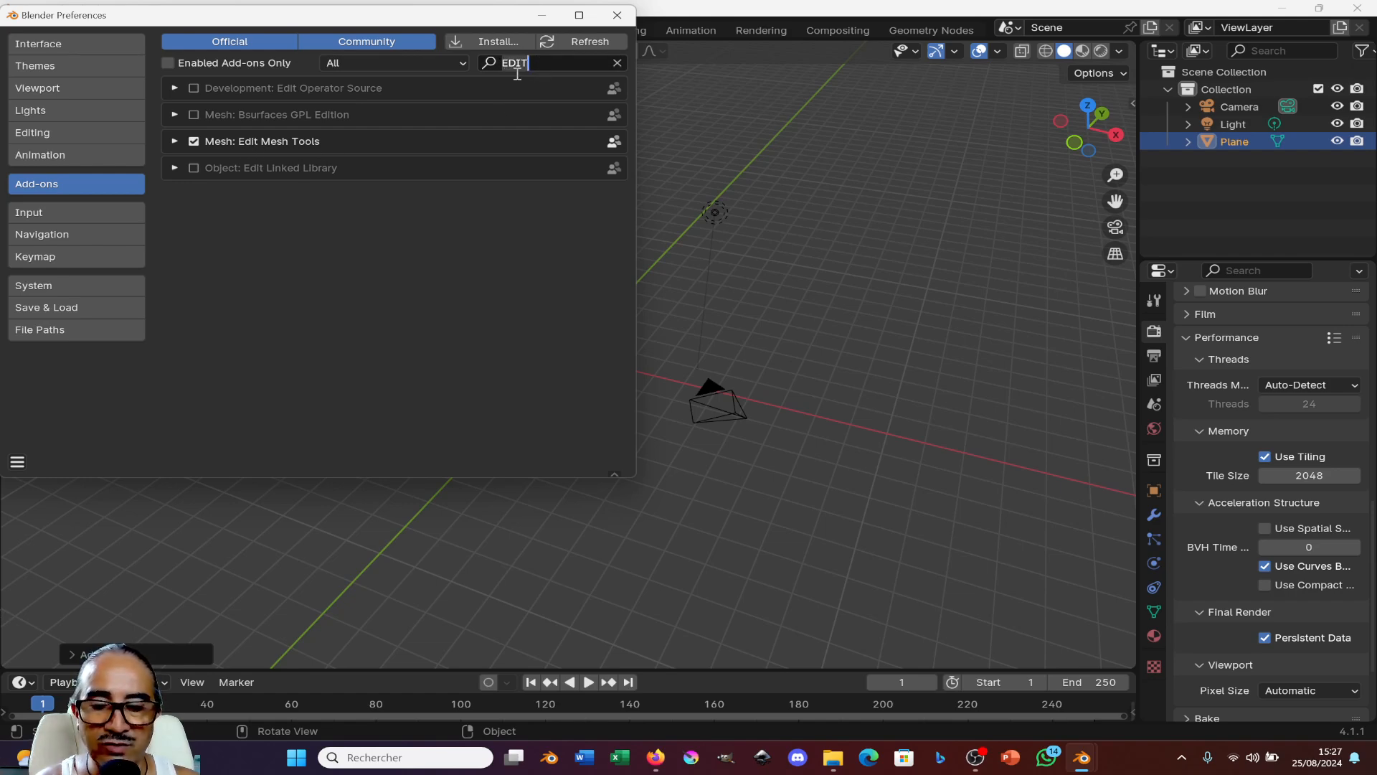
{"action": "type", "text": "MIRO"}
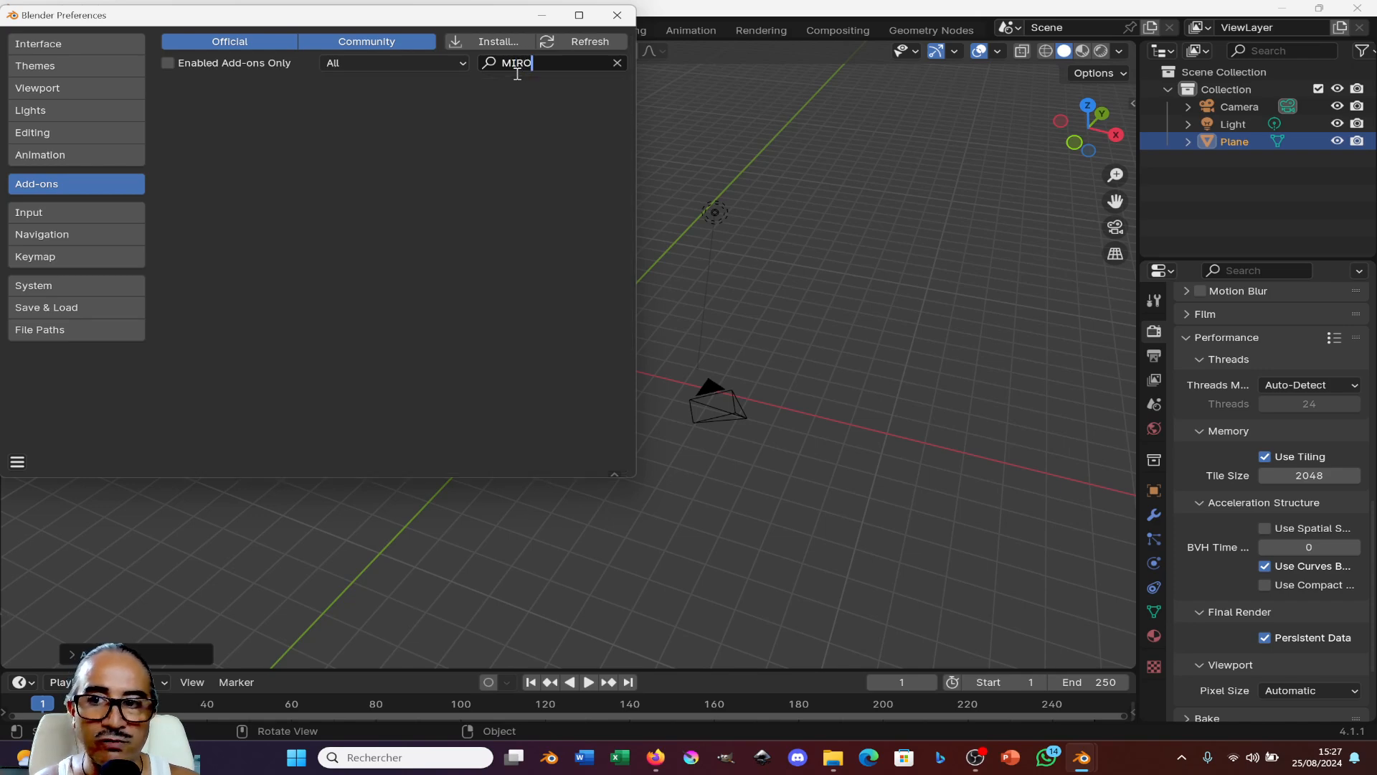
{"action": "key", "text": "BackSpace"}
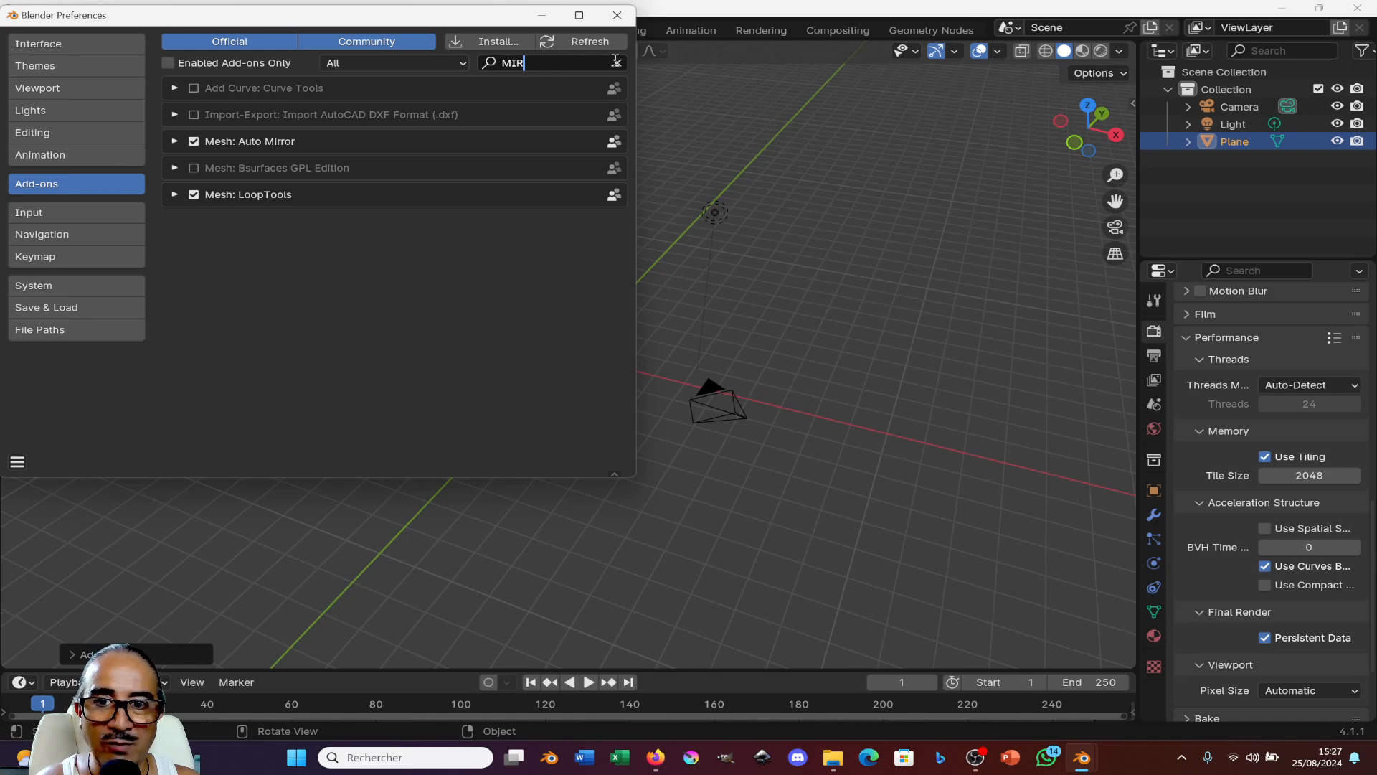
- Search the add-ons for NODE to check that Node Wrangler is enabled, and close the preferences
{"action": "key", "text": "ctrl+a"}
{"action": "key", "text": "BackSpace"}
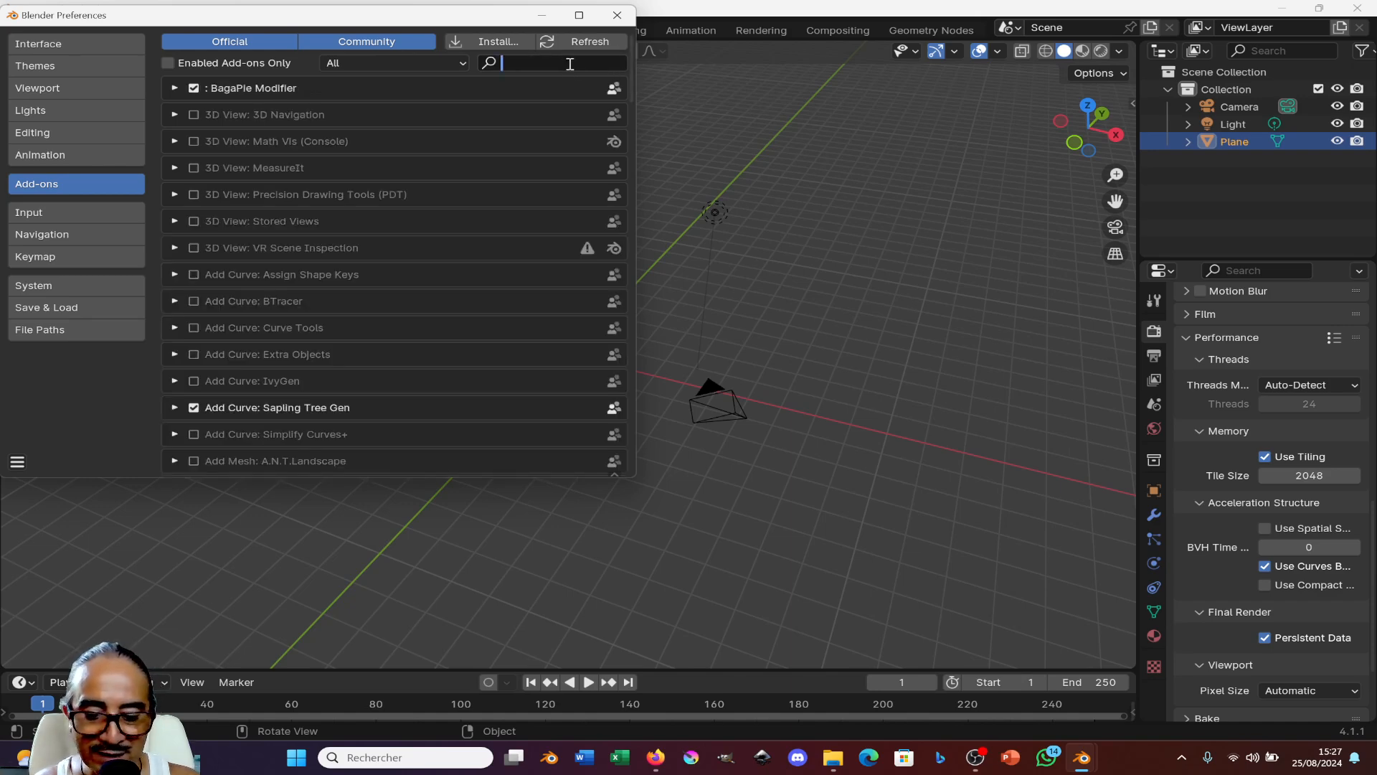
{"action": "type", "text": "NODE"}
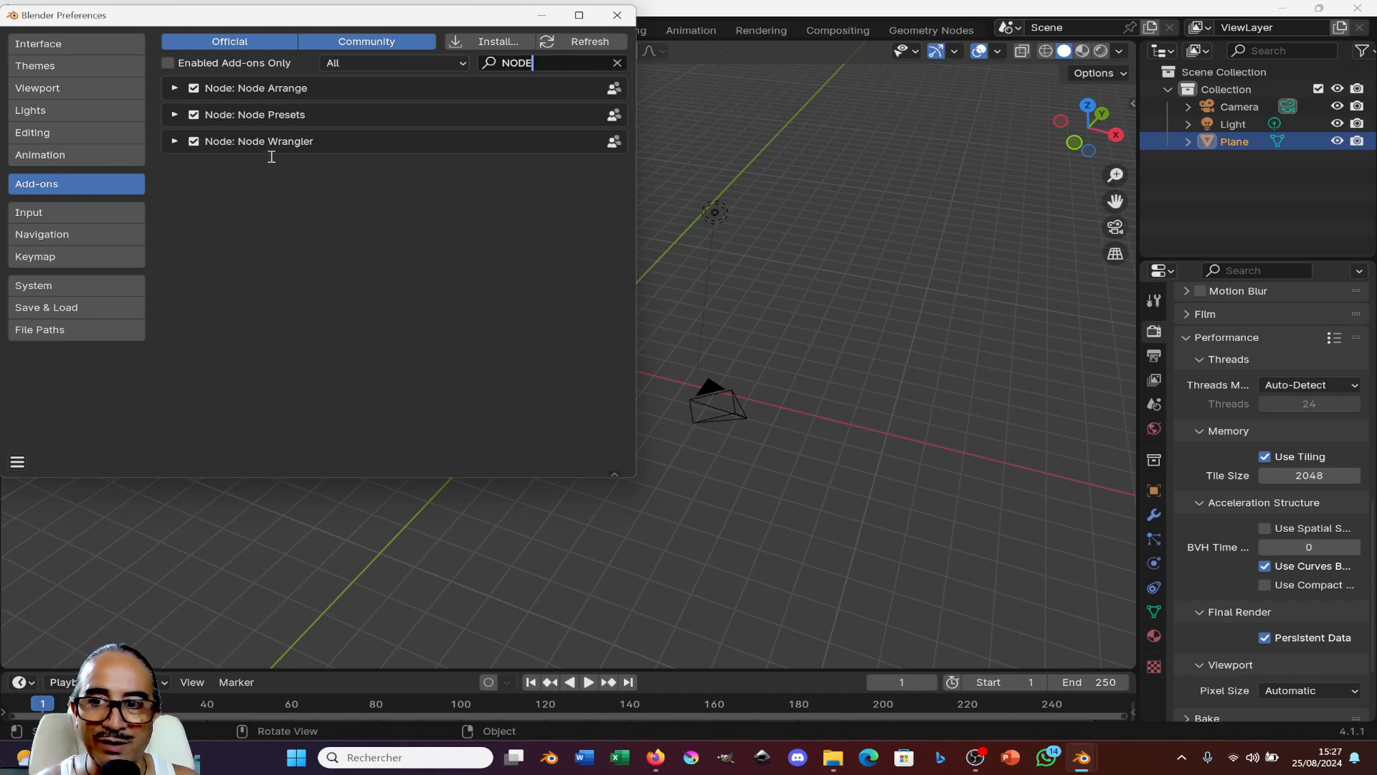
{"action": "left_click", "coordinate": [197, 146]}
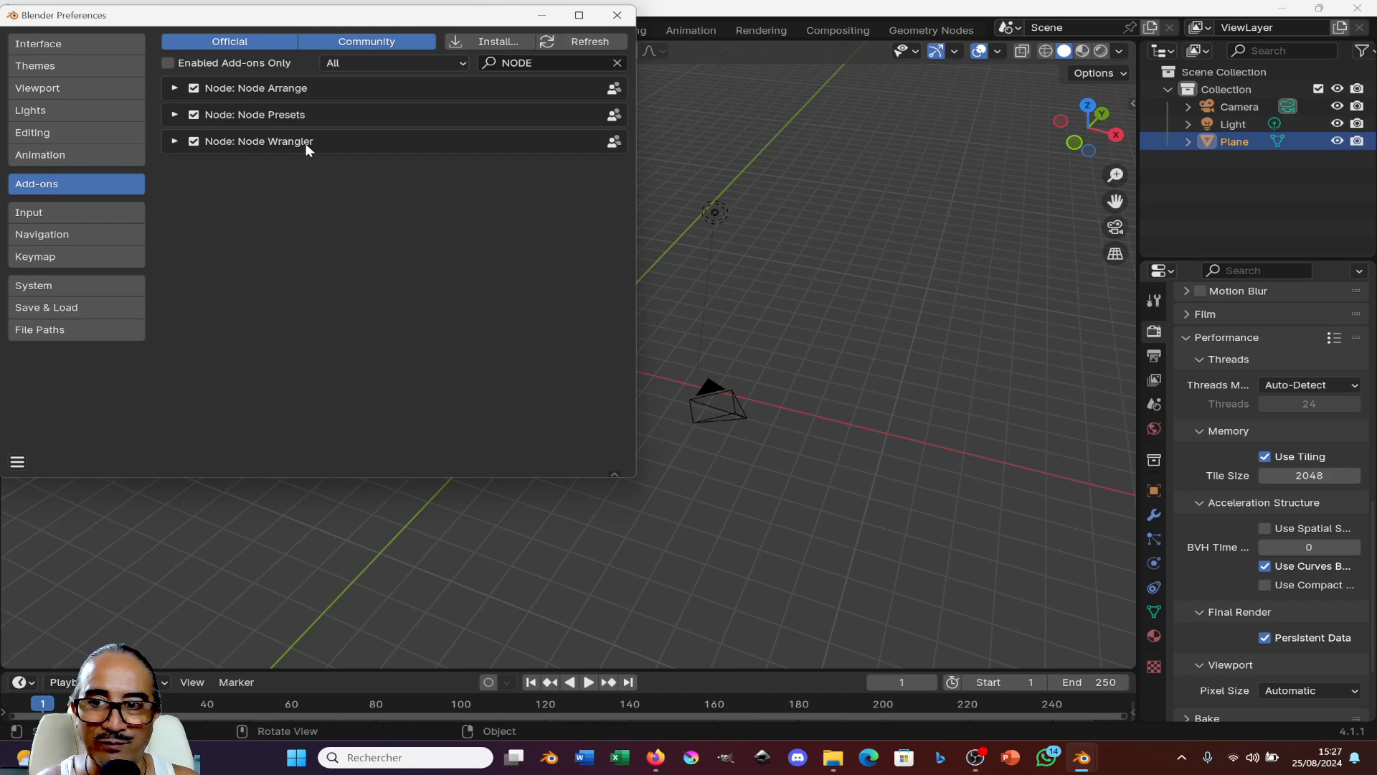
{"action": "left_click", "coordinate": [617, 15]}
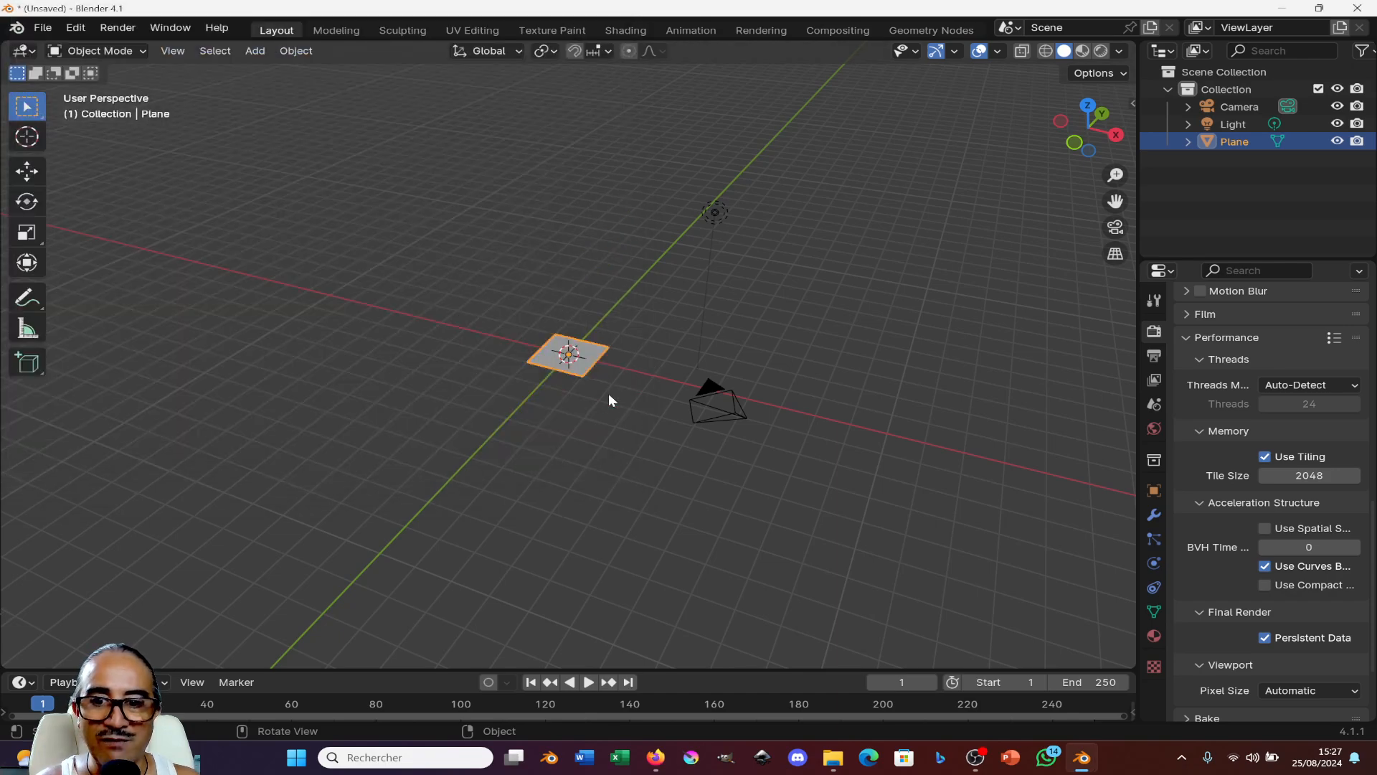
- View the plane from the top and show the viewport sidebar's Tool options with the Active Tool section collapsed
{"action": "mouse_move", "coordinate": [613, 406]}
{"action": "middle_mouse_down"}
{"action": "mouse_move", "coordinate": [532, 411]}
{"action": "mouse_move", "coordinate": [588, 403]}
{"action": "middle_mouse_up"}
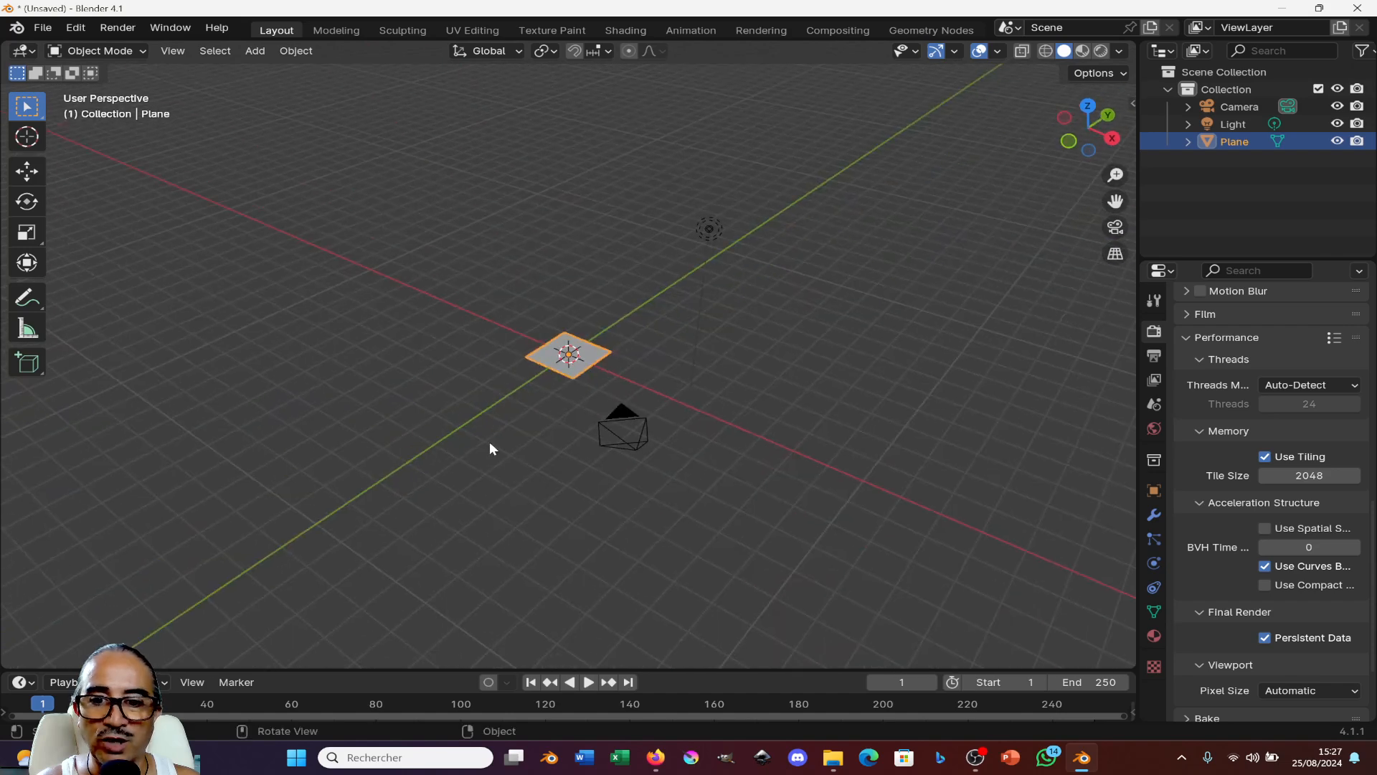
{"action": "scroll", "coordinate": [490, 446], "scroll_direction": "up", "scroll_amount": 3}
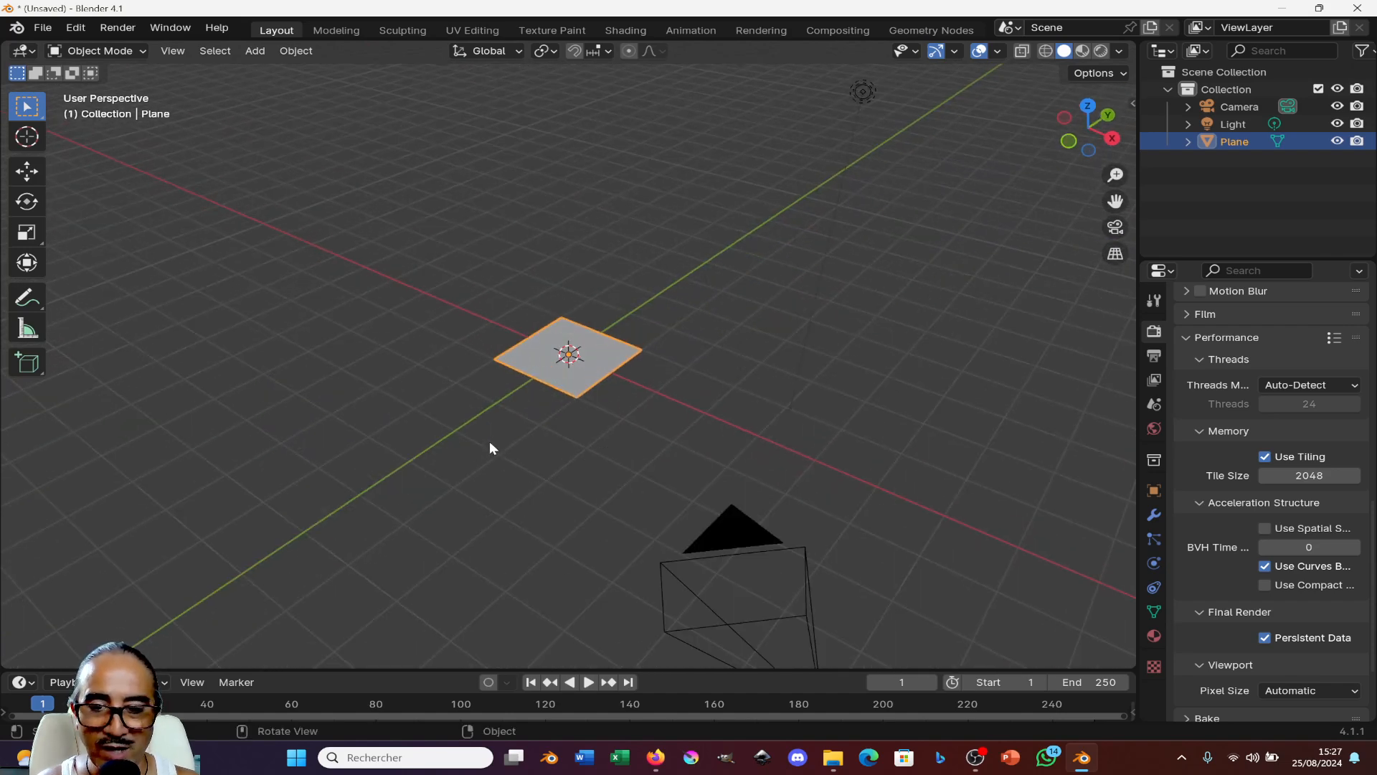
{"action": "key", "text": "KP_7"}
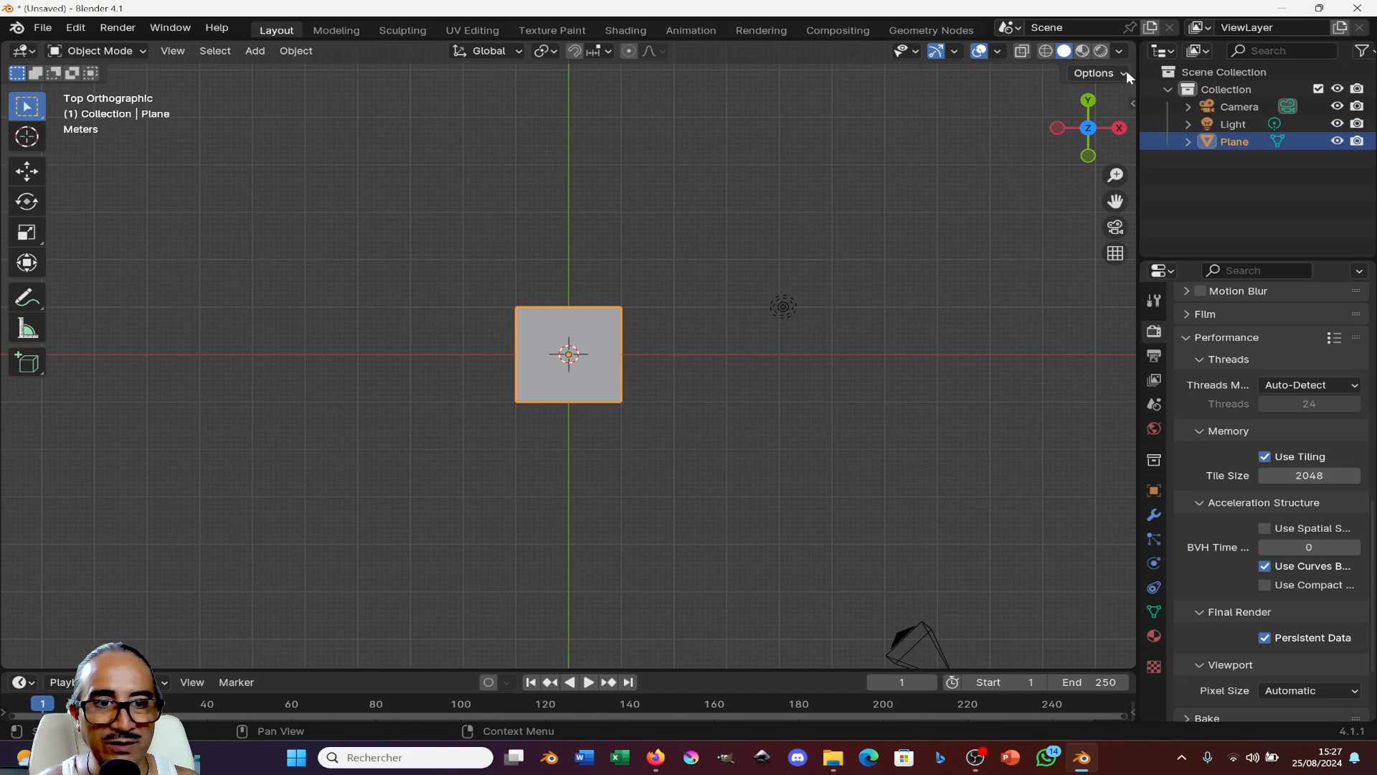
{"action": "left_click", "coordinate": [1132, 104]}
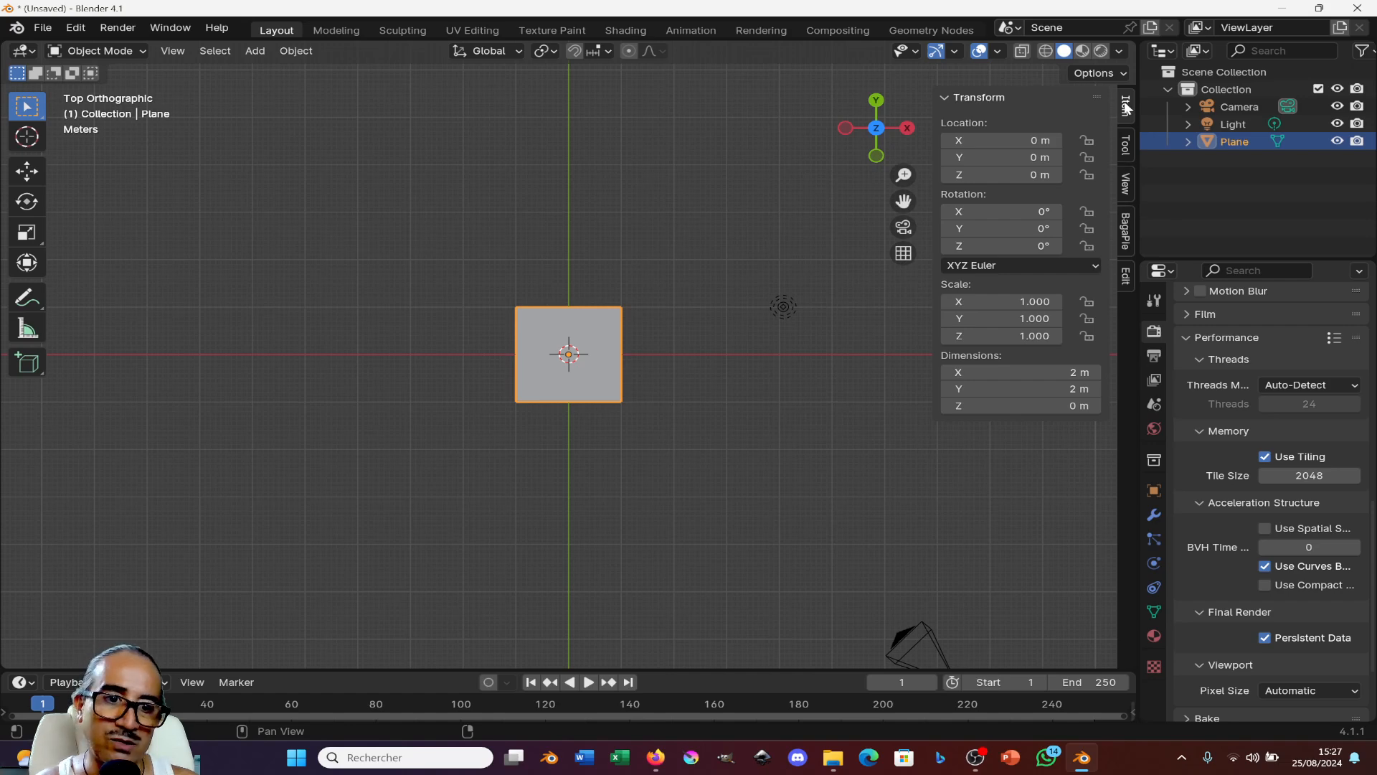
{"action": "left_click", "coordinate": [1127, 187]}
{"action": "scroll", "coordinate": [1031, 215], "scroll_direction": "down", "scroll_amount": 3}
{"action": "left_click", "coordinate": [1125, 107]}
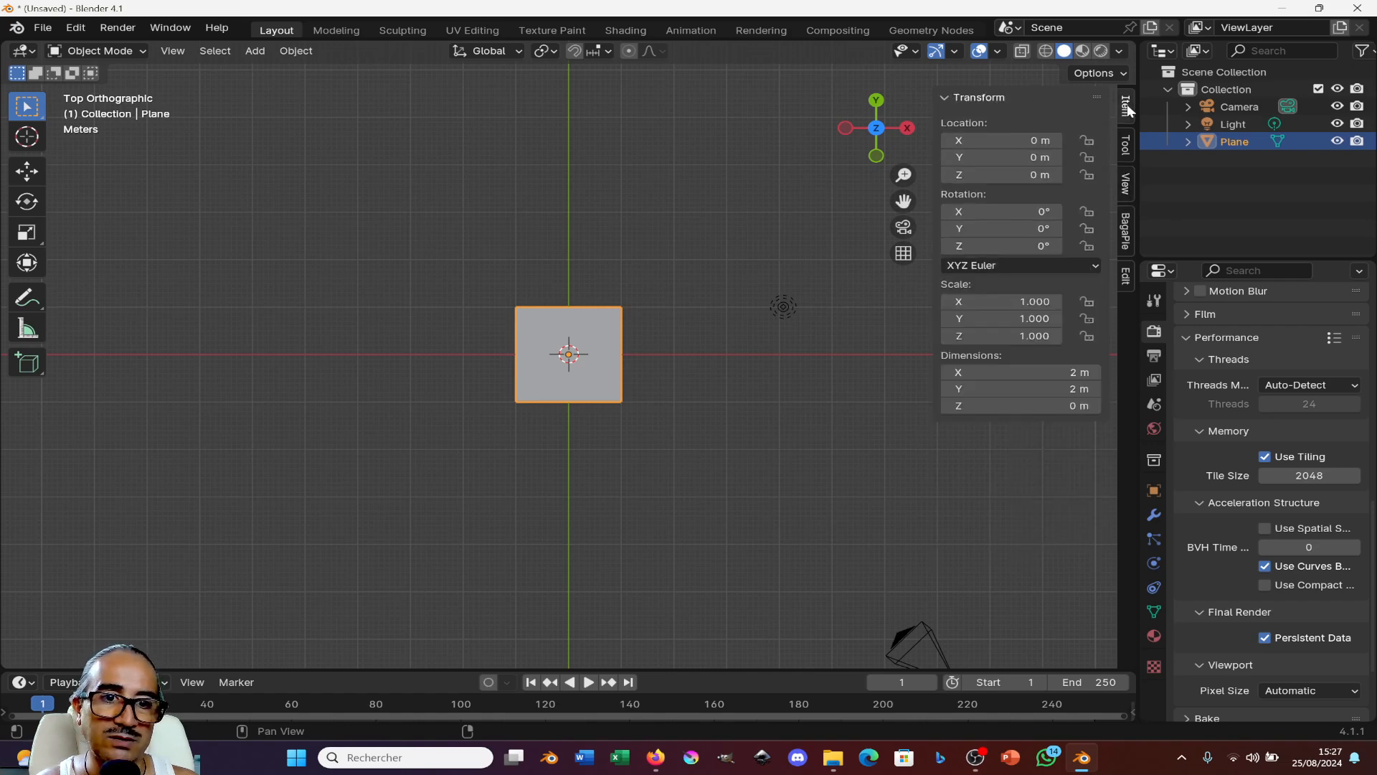
{"action": "left_click", "coordinate": [1125, 147]}
{"action": "left_click", "coordinate": [1039, 96]}
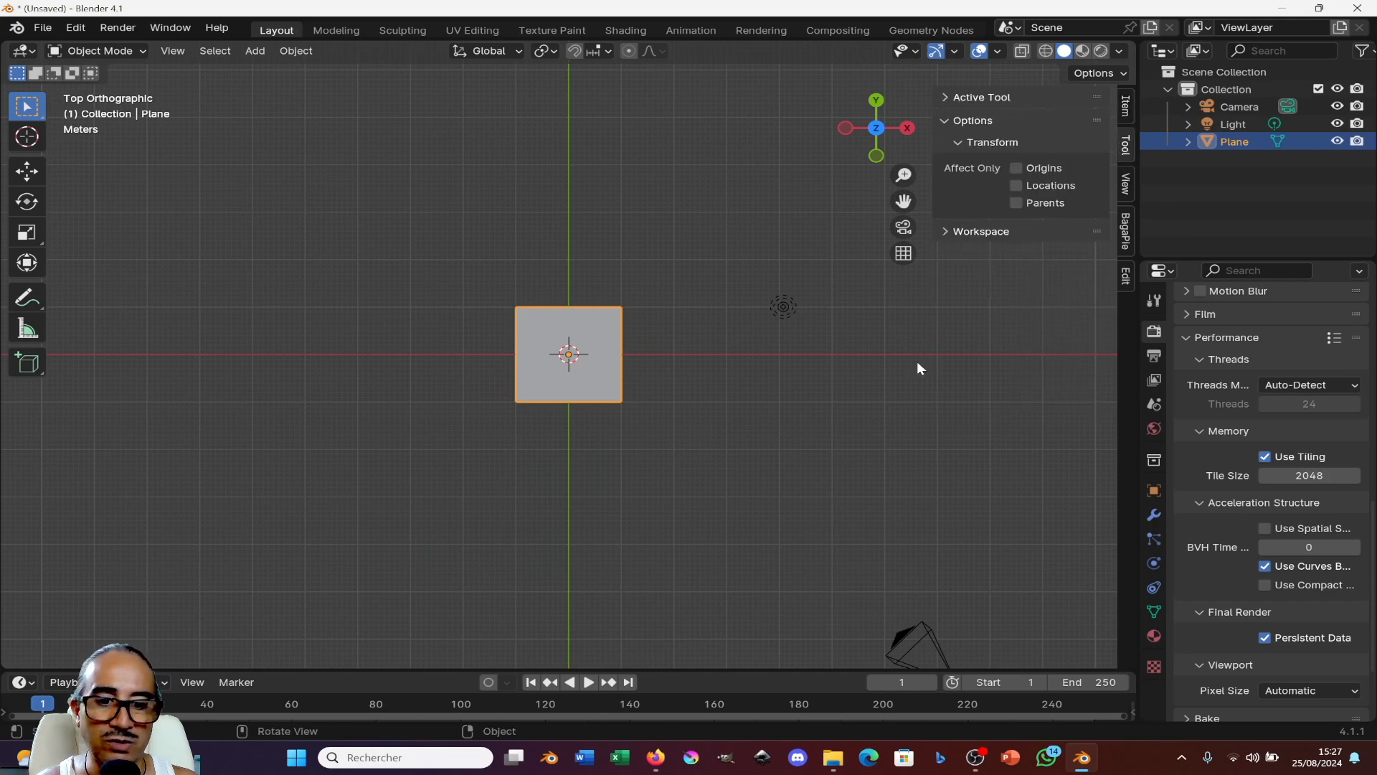
{"action": "left_click", "coordinate": [16, 27]}
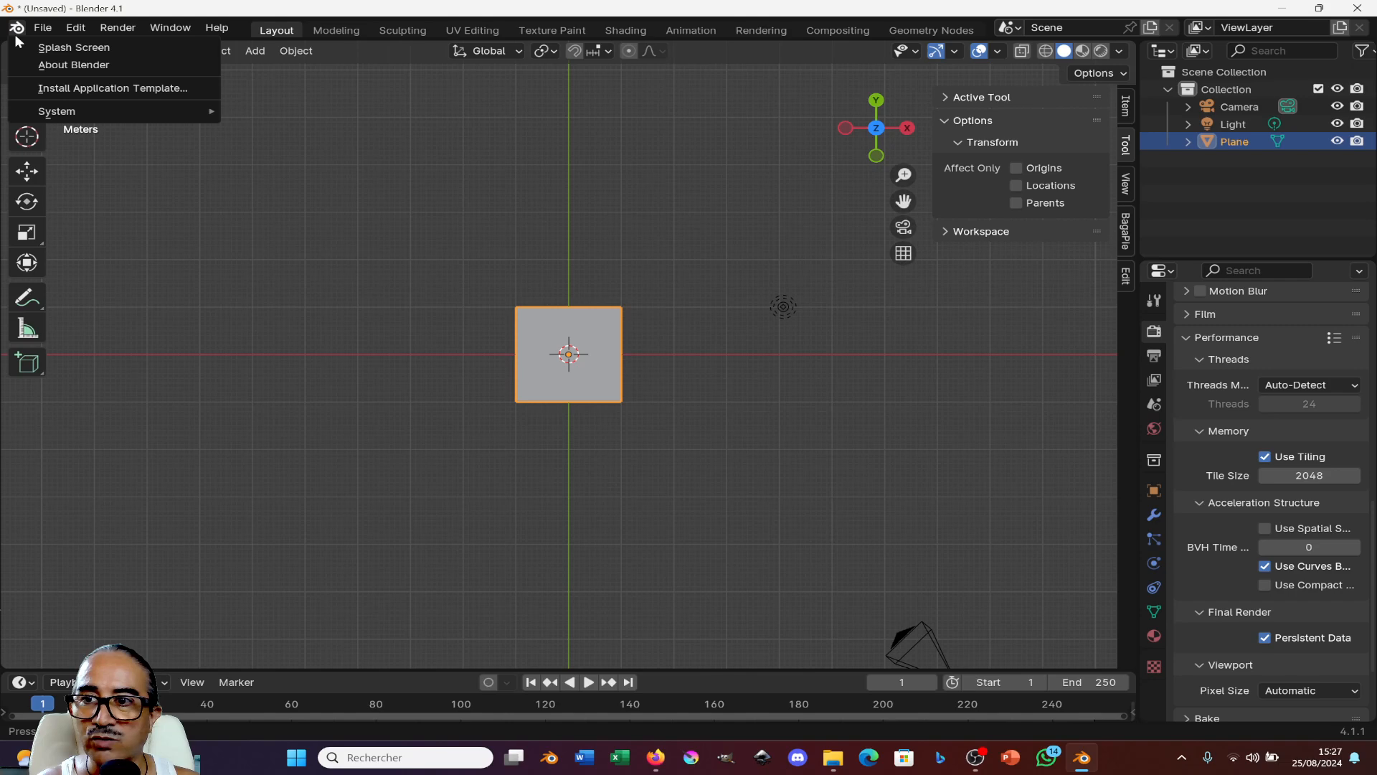
{"action": "left_click", "coordinate": [70, 46]}
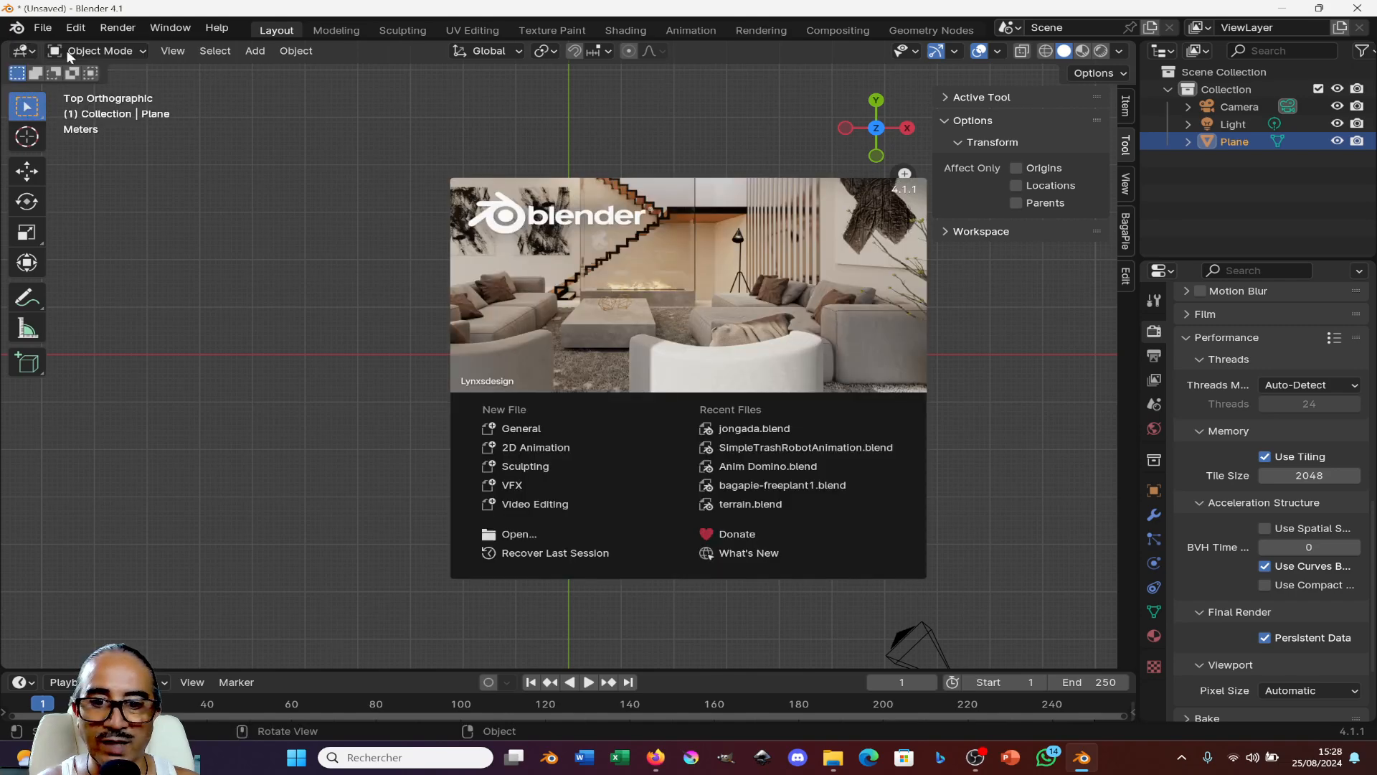
{"action": "left_click", "coordinate": [126, 158]}
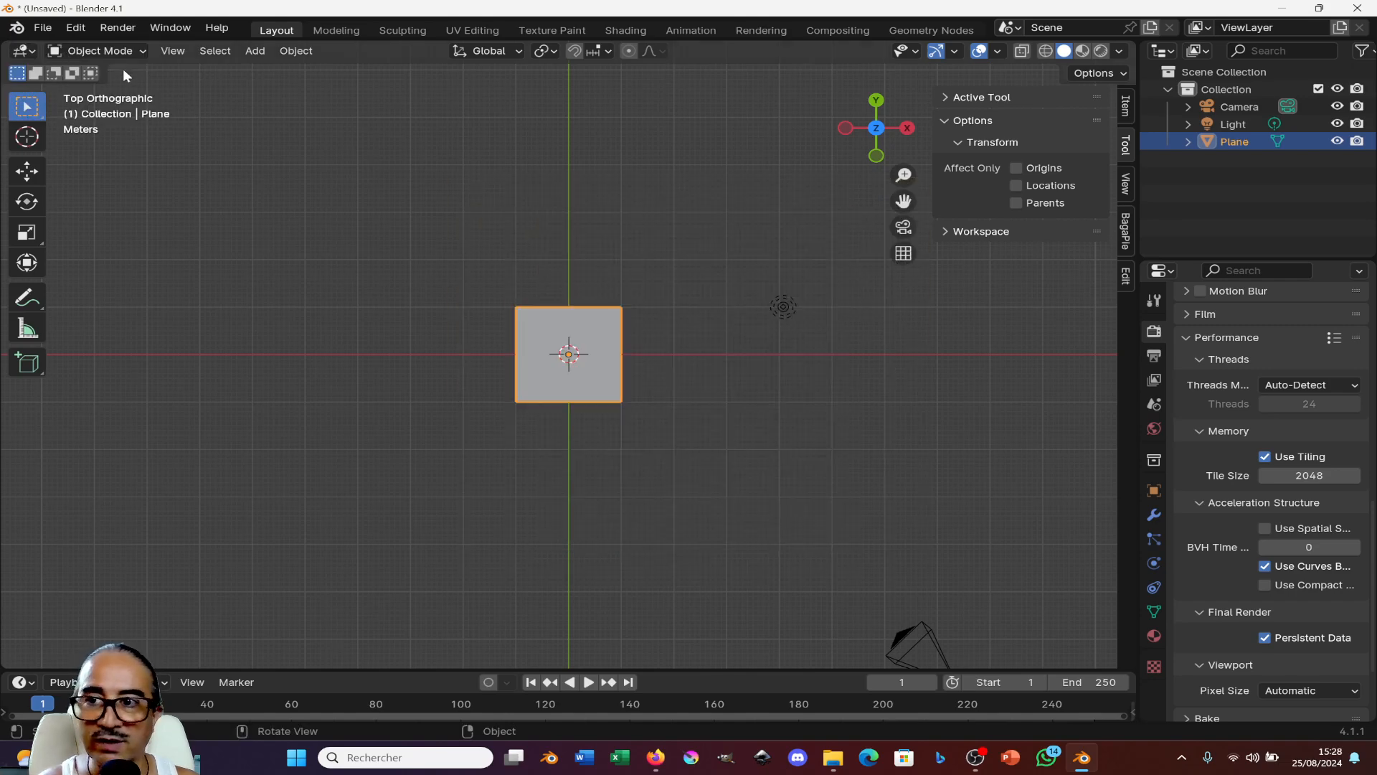
- Search the add-on preferences for KEYM and KEY, and close the preferences
{"action": "left_click", "coordinate": [77, 29]}
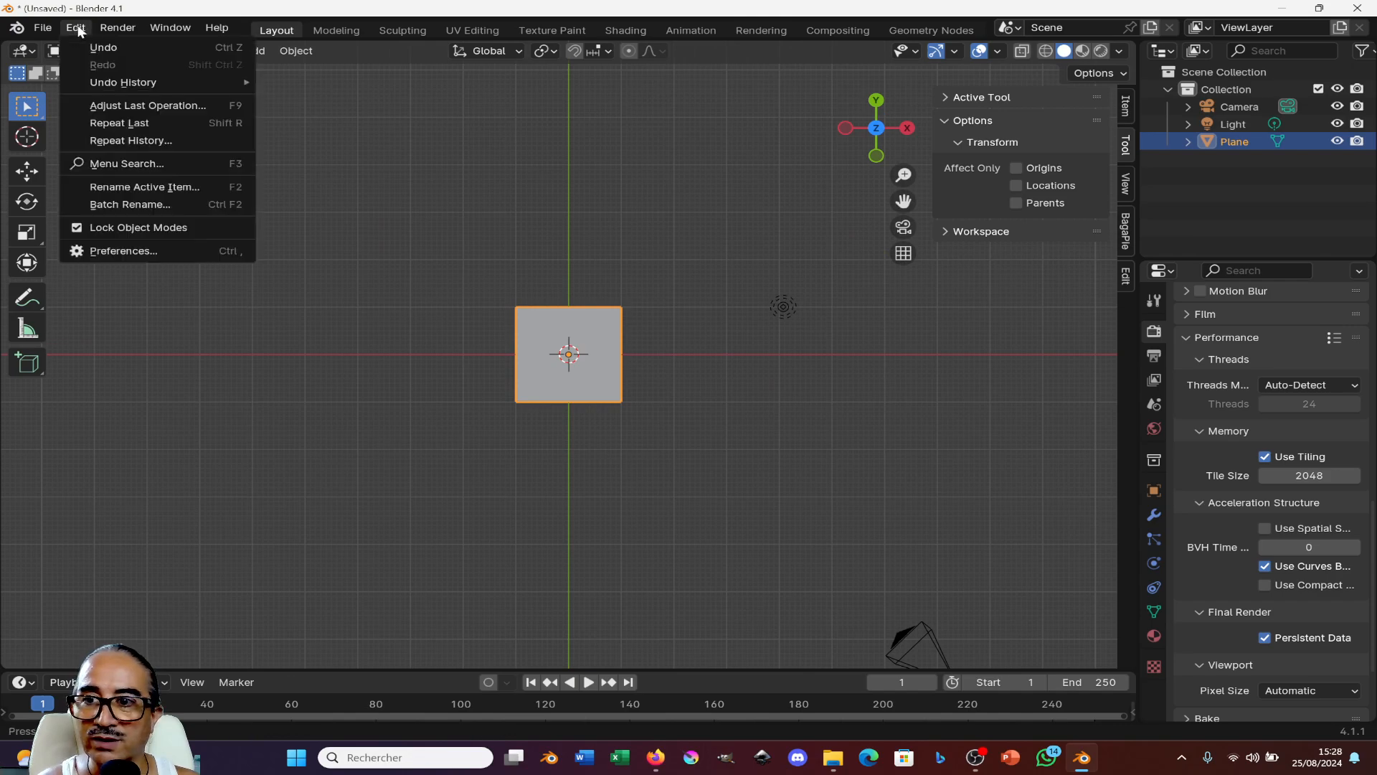
{"action": "left_click", "coordinate": [122, 251]}
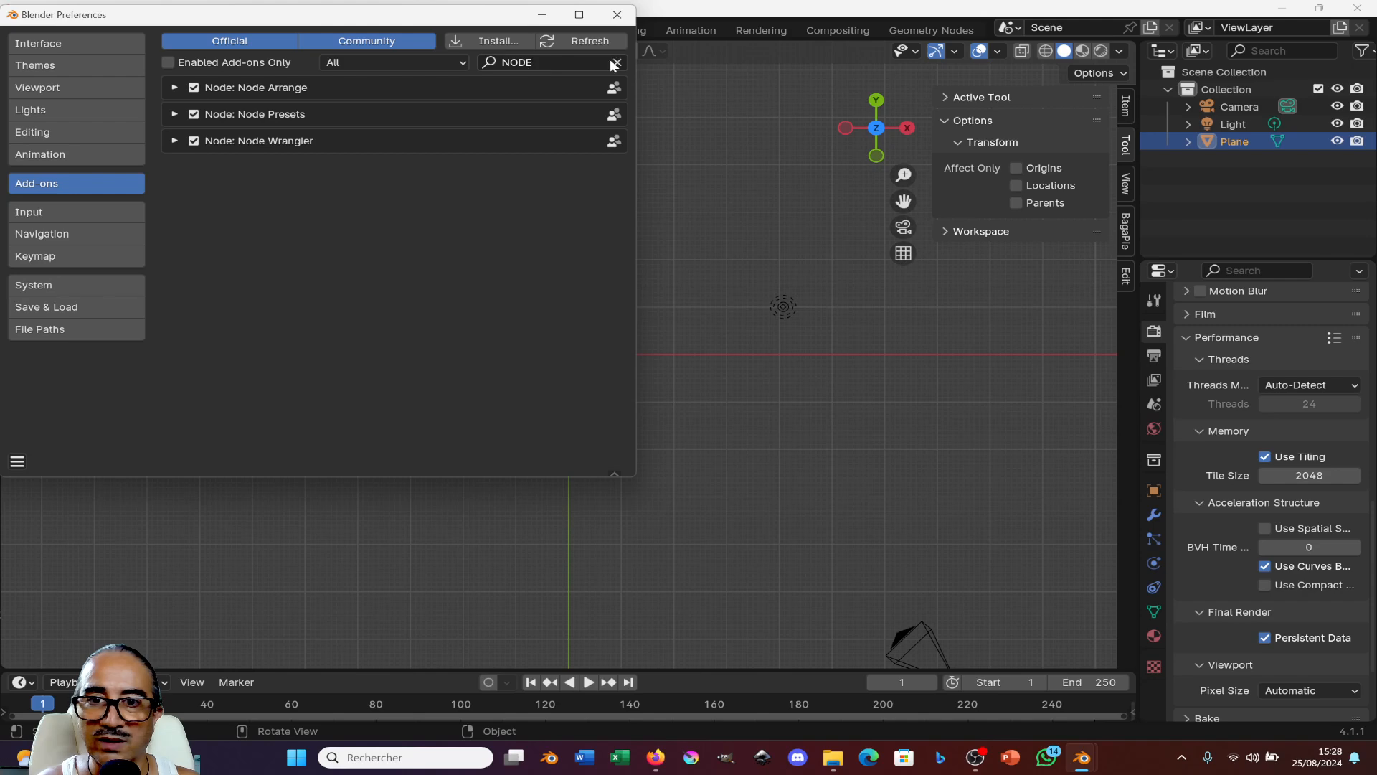
{"action": "left_click", "coordinate": [573, 62]}
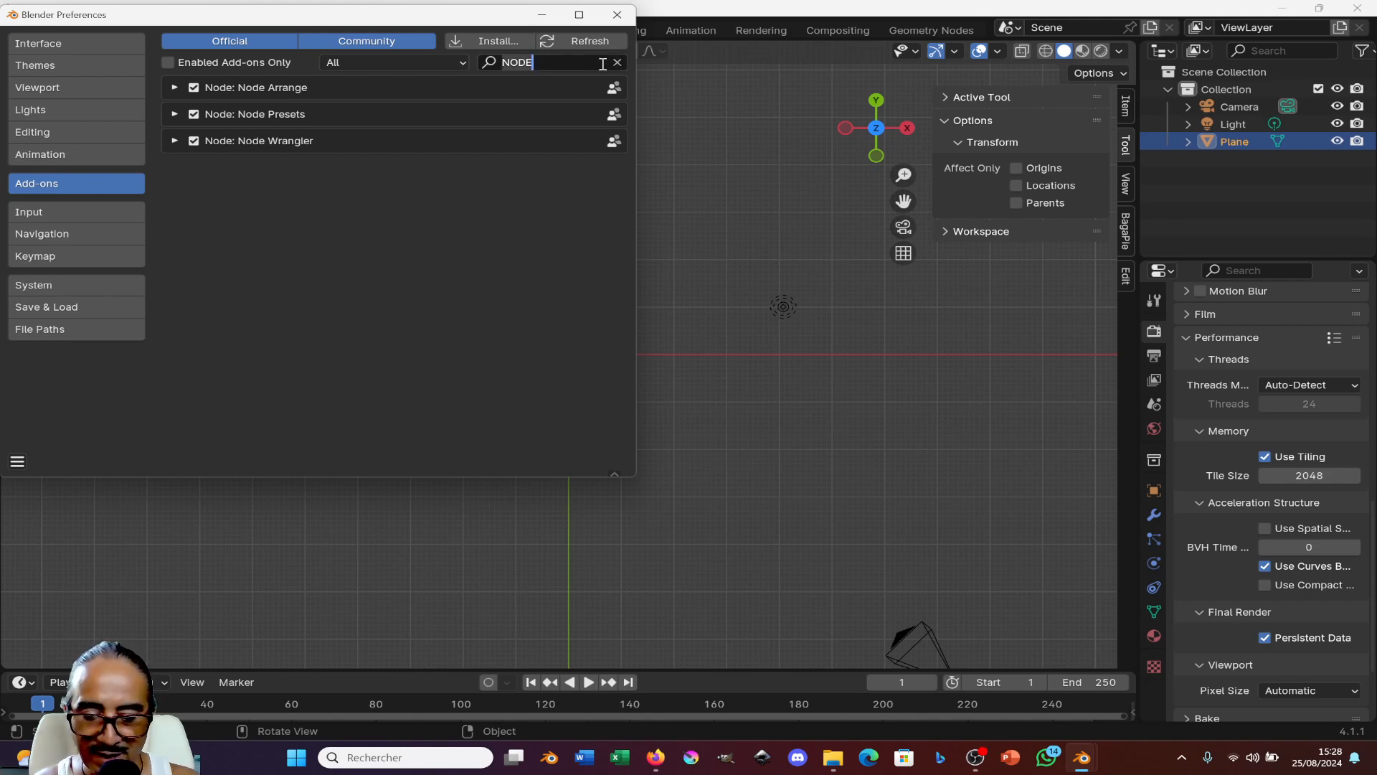
{"action": "key", "text": "BackSpace"}
{"action": "key", "text": "BackSpace"}
{"action": "key", "text": "BackSpace"}
{"action": "key", "text": "BackSpace"}
{"action": "type", "text": "KEYM"}
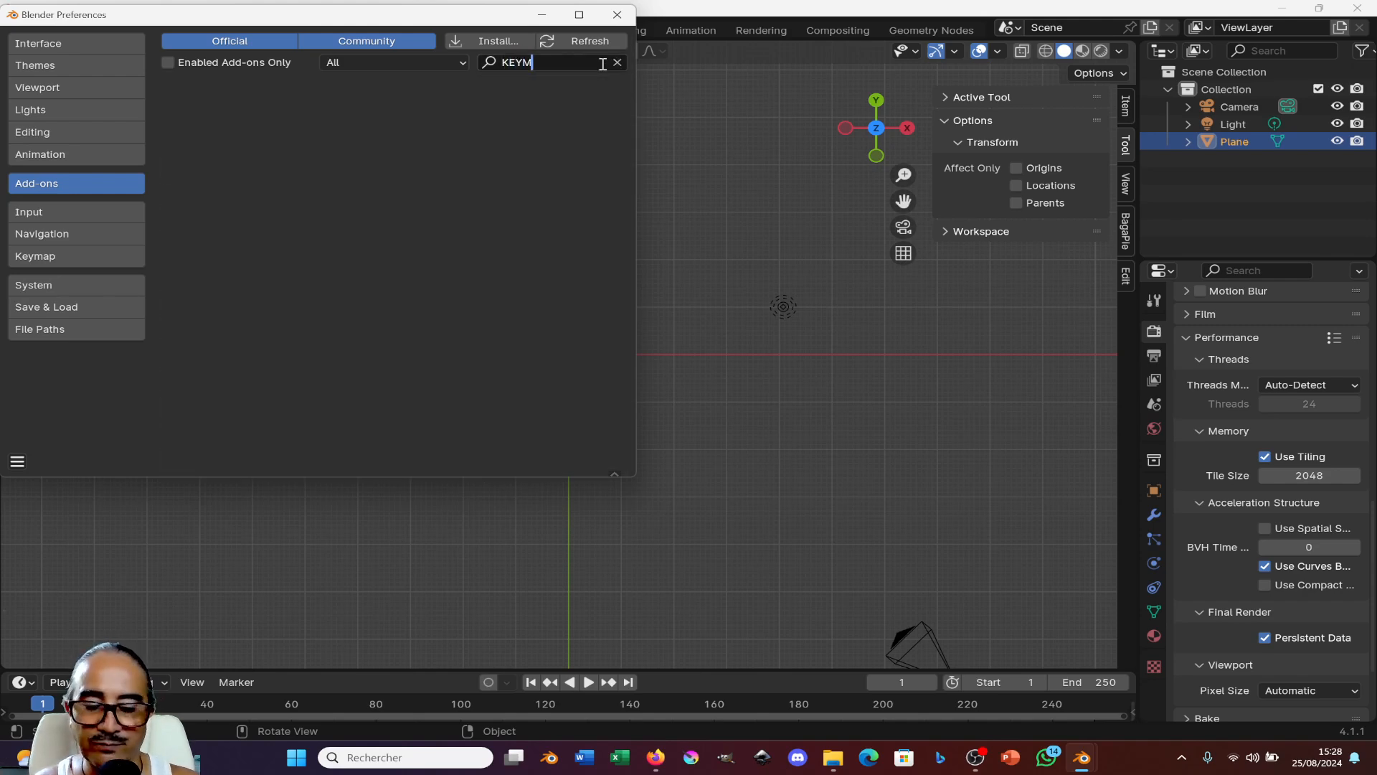
{"action": "key", "text": "BackSpace"}
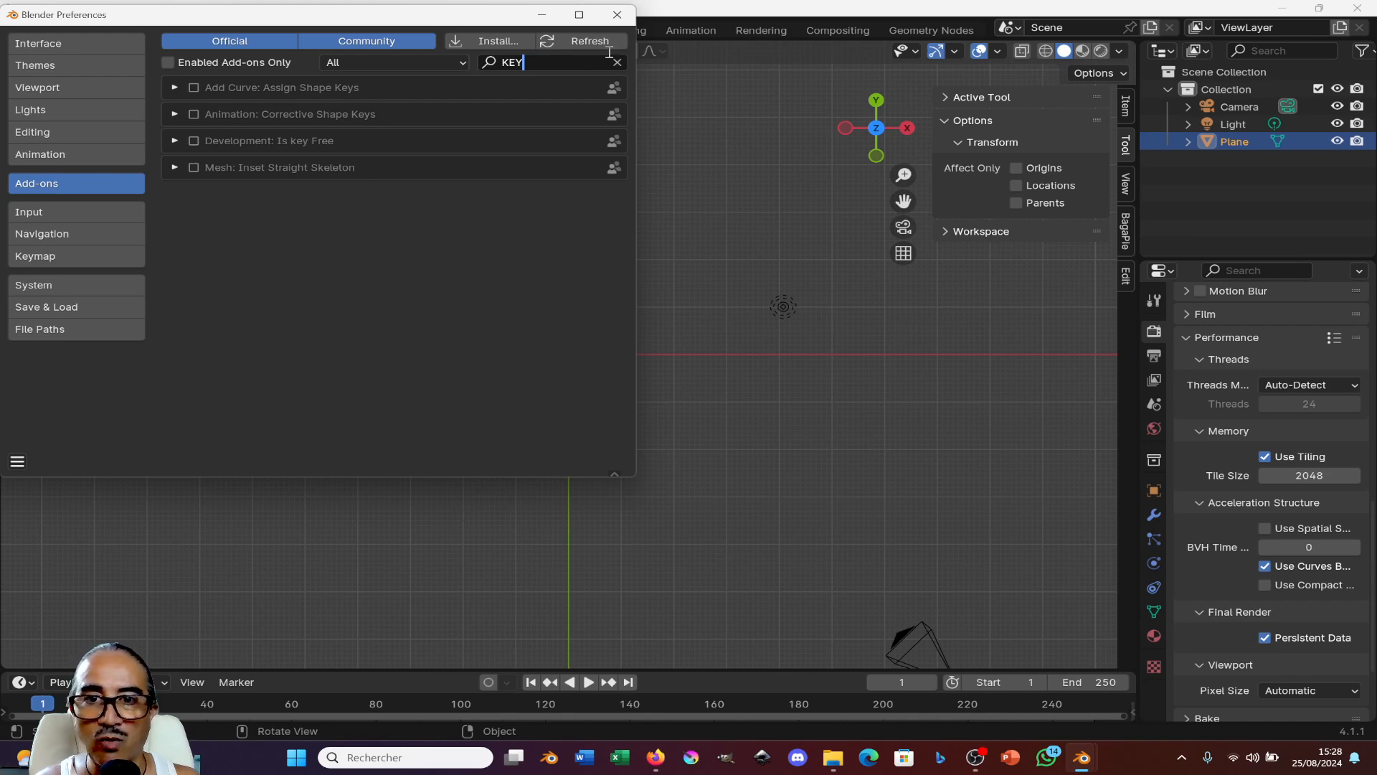
{"action": "left_click", "coordinate": [617, 15]}
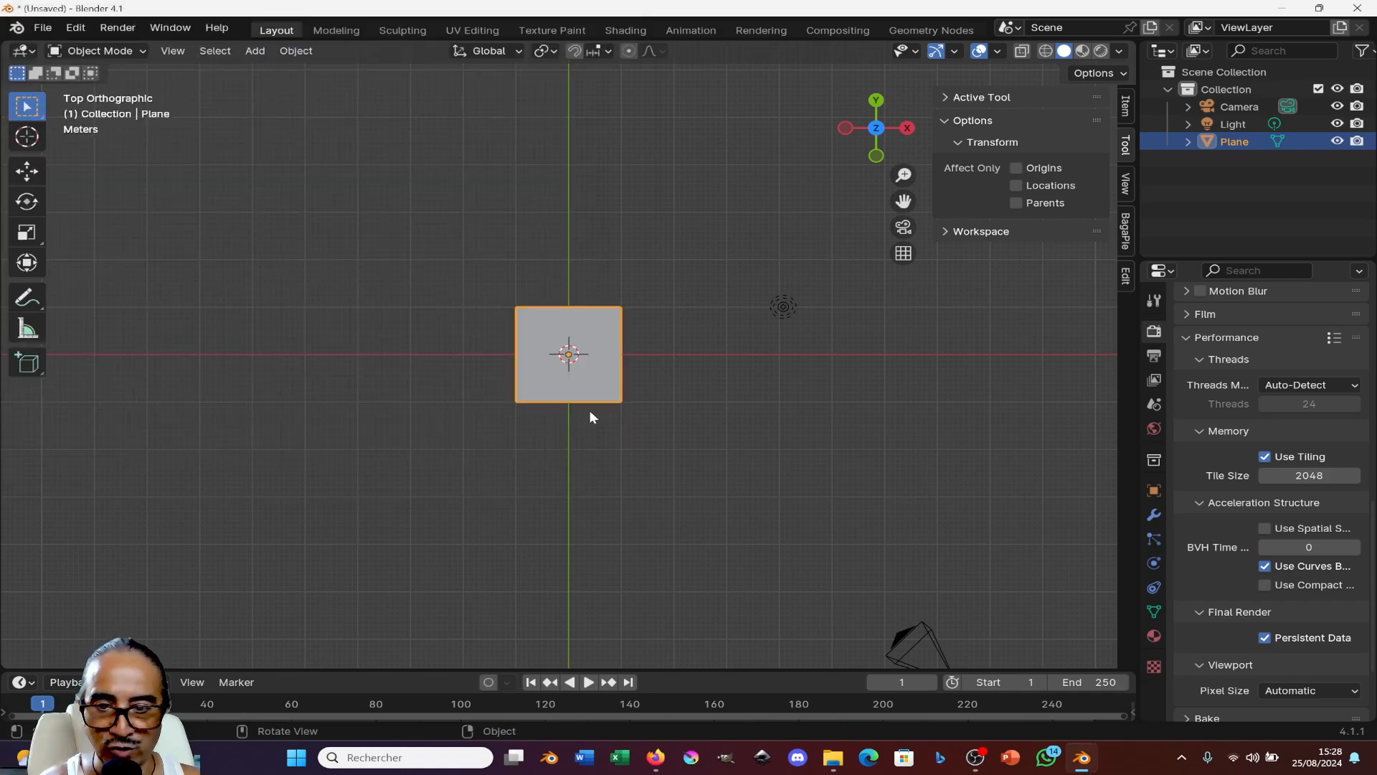
- Put the plane in Edit Mode with edge selection
{"action": "middle_click_drag", "start_coordinate": [617, 415], "coordinate": [570, 451]}
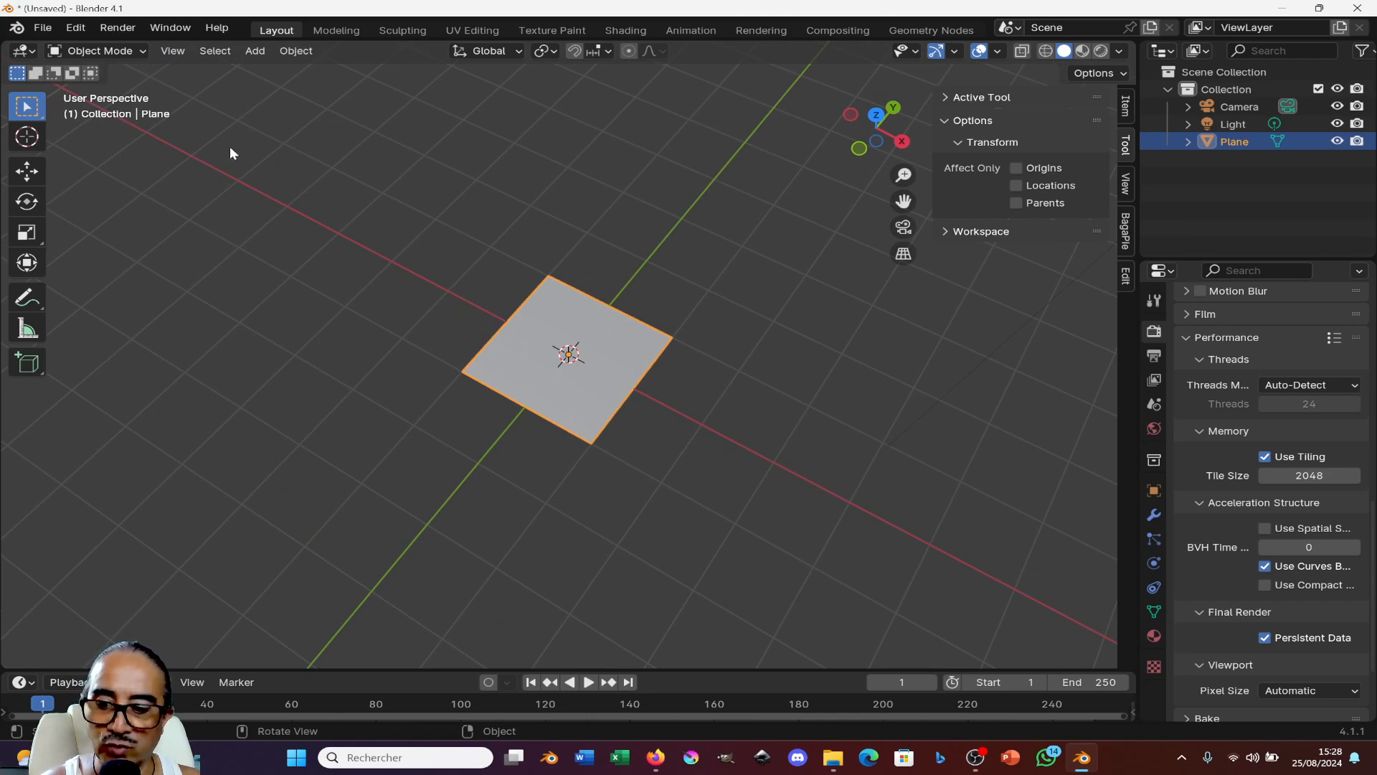
{"action": "left_click", "coordinate": [126, 51]}
{"action": "left_click", "coordinate": [115, 88]}
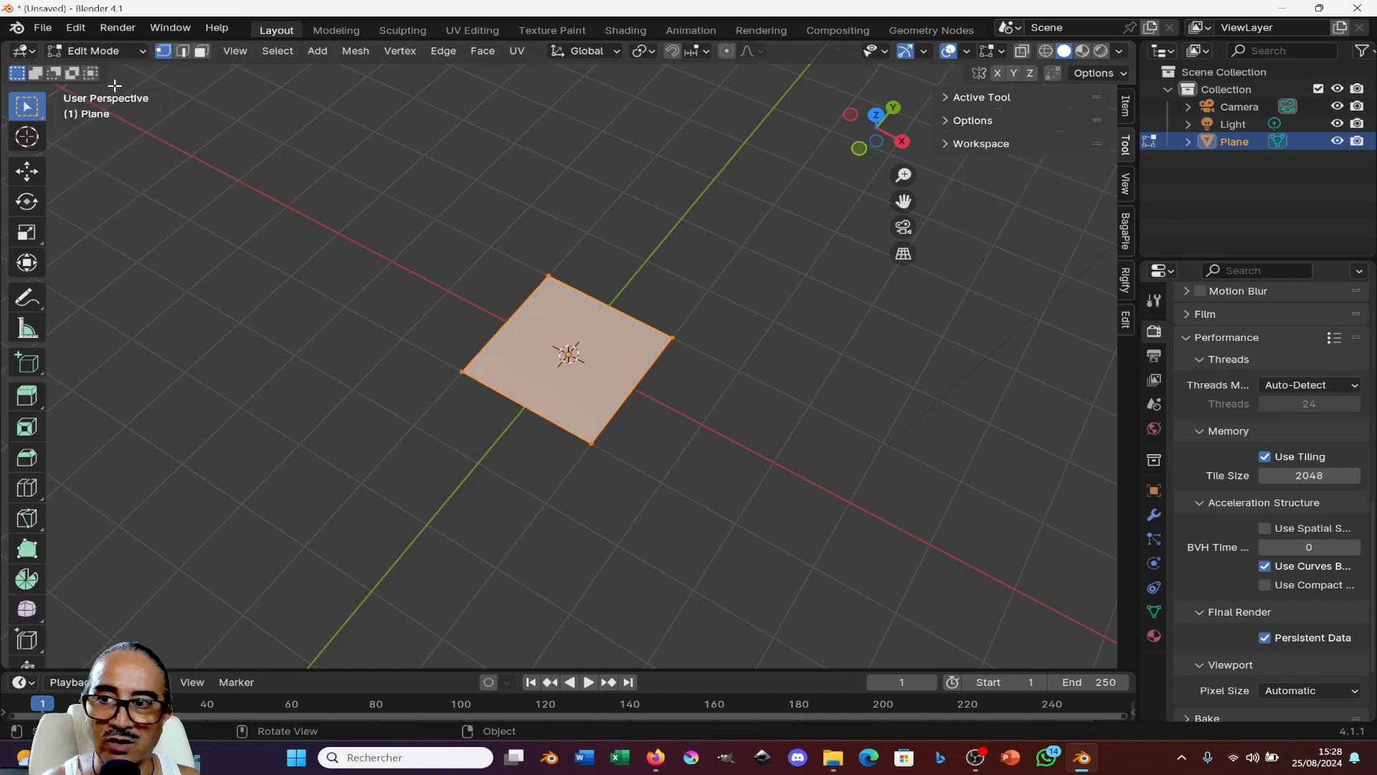
{"action": "left_click", "coordinate": [183, 52]}
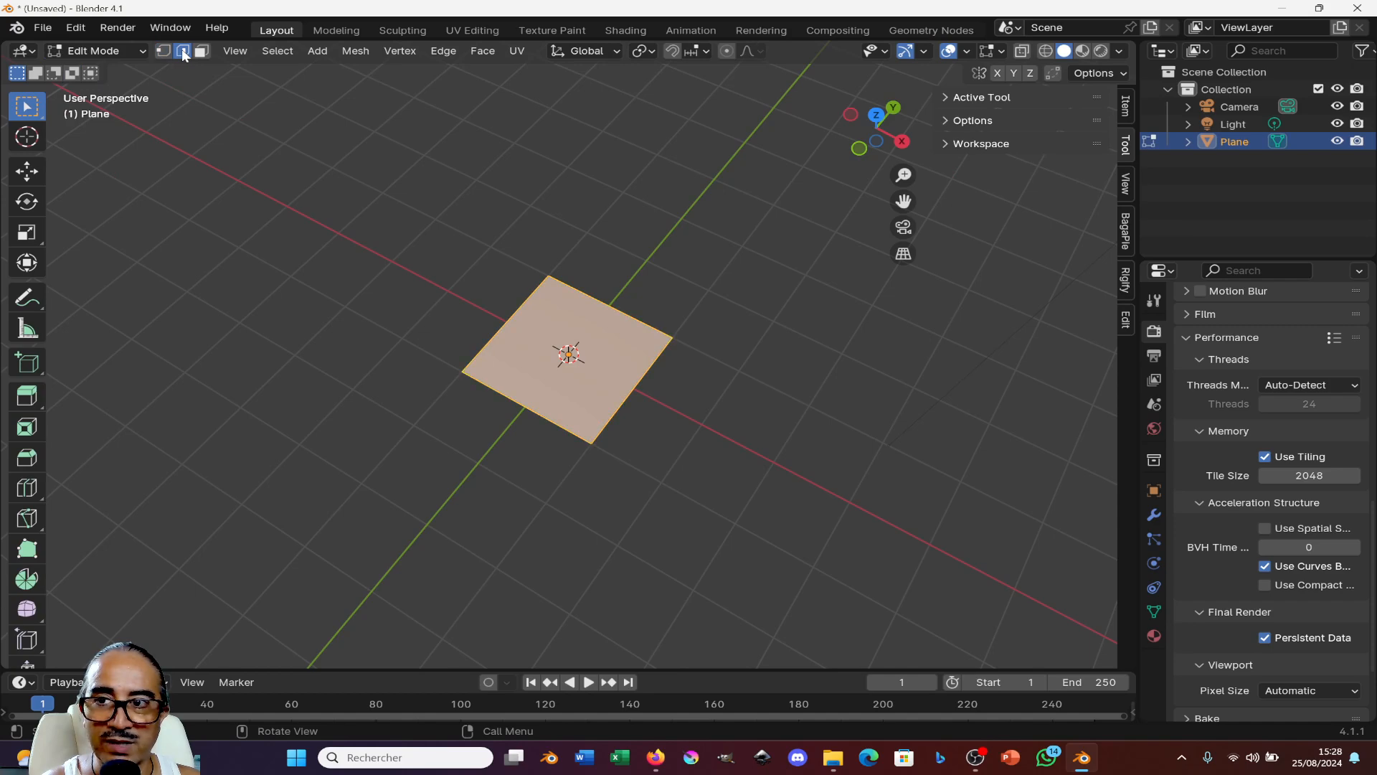
{"action": "left_click", "coordinate": [682, 315]}
{"action": "middle_click_drag", "start_coordinate": [665, 333], "coordinate": [533, 415]}
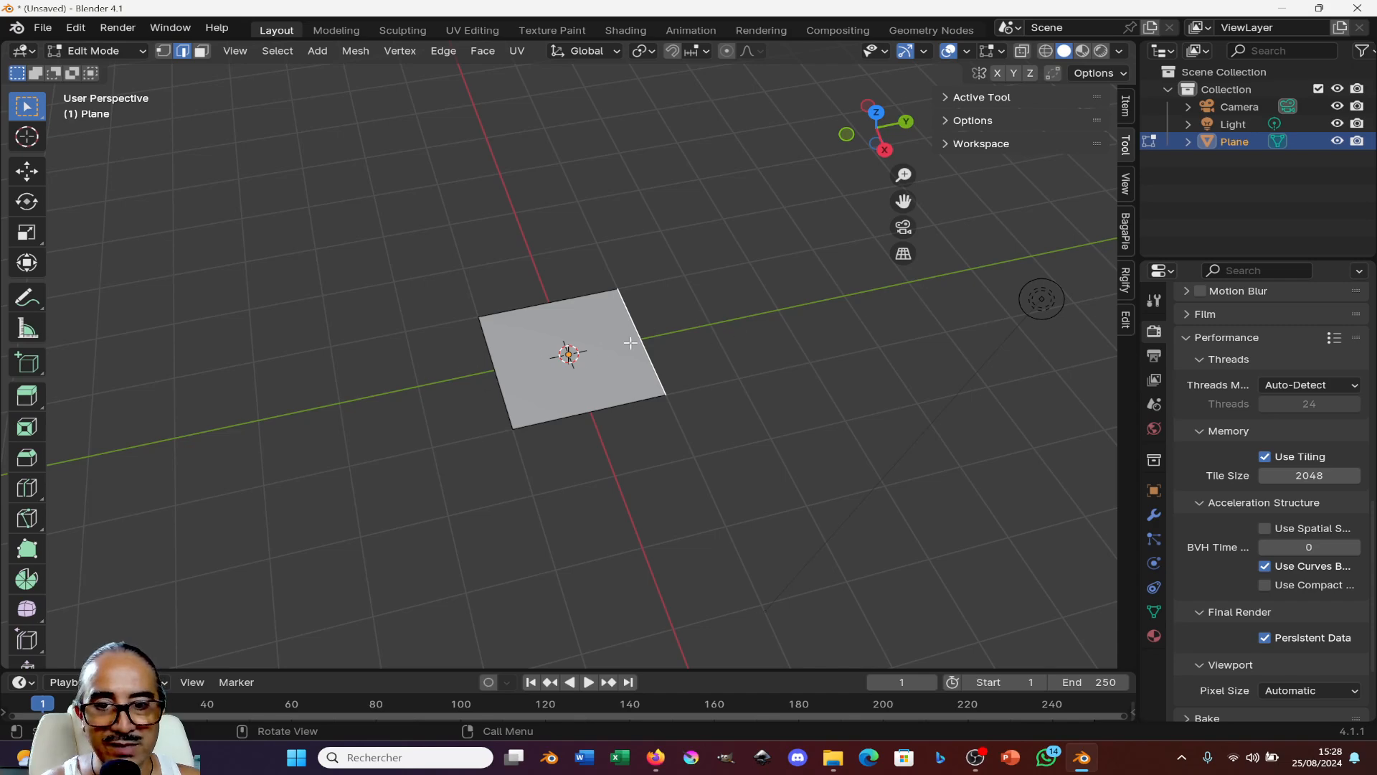
{"action": "key", "text": "g"}
{"action": "key", "text": "y"}
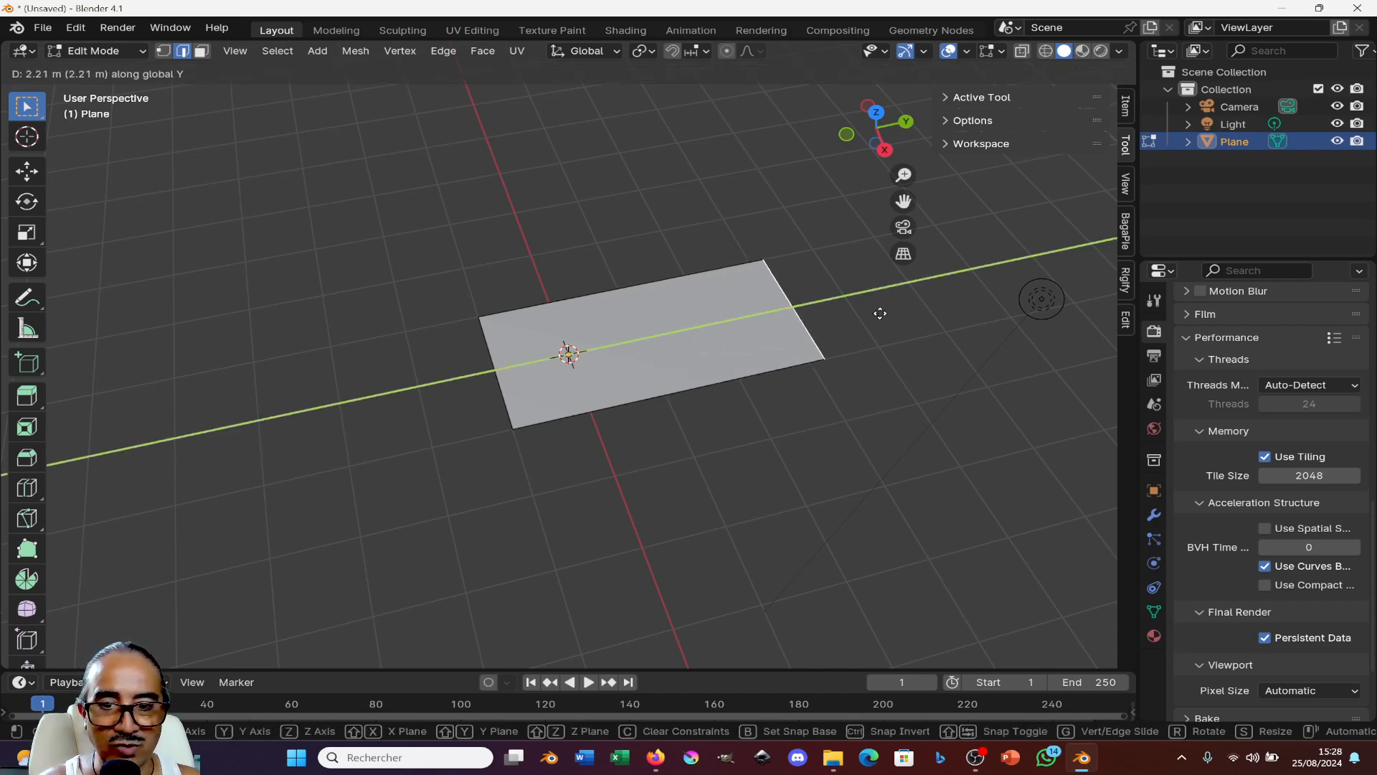
{"action": "key", "text": "Escape"}
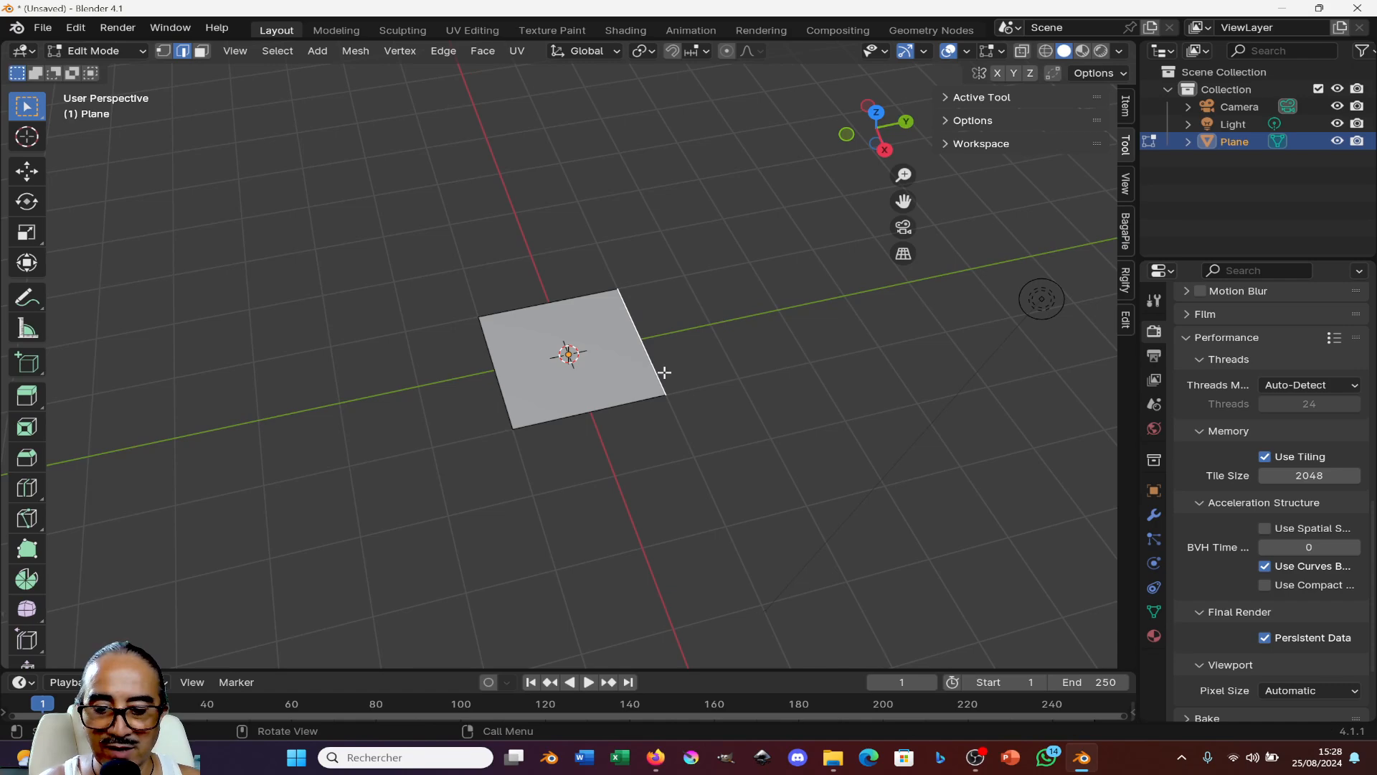
- Extrude the plane's negative-Y edge outward along Y and scale the new edge down to about a third to taper that end
{"action": "left_click", "coordinate": [494, 357]}
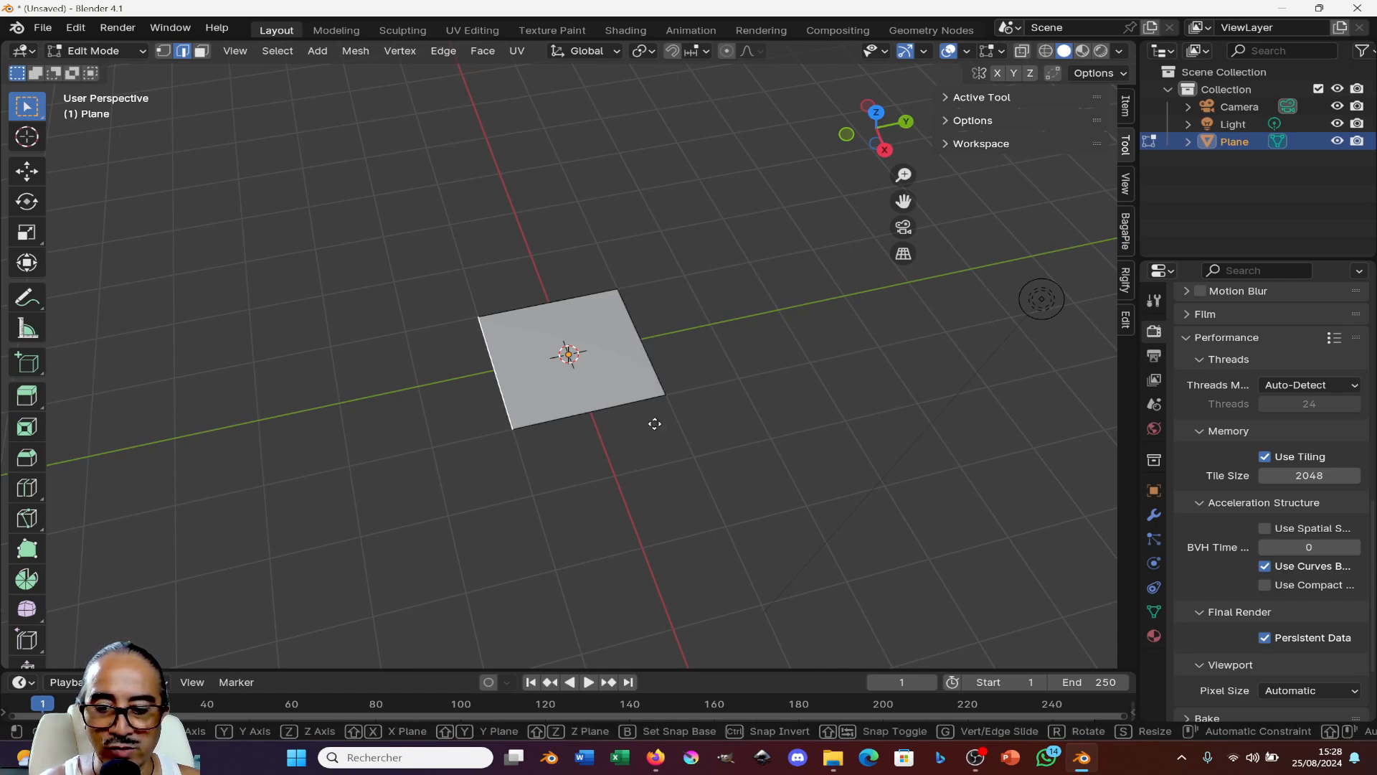
{"action": "key", "text": "g"}
{"action": "key", "text": "y"}
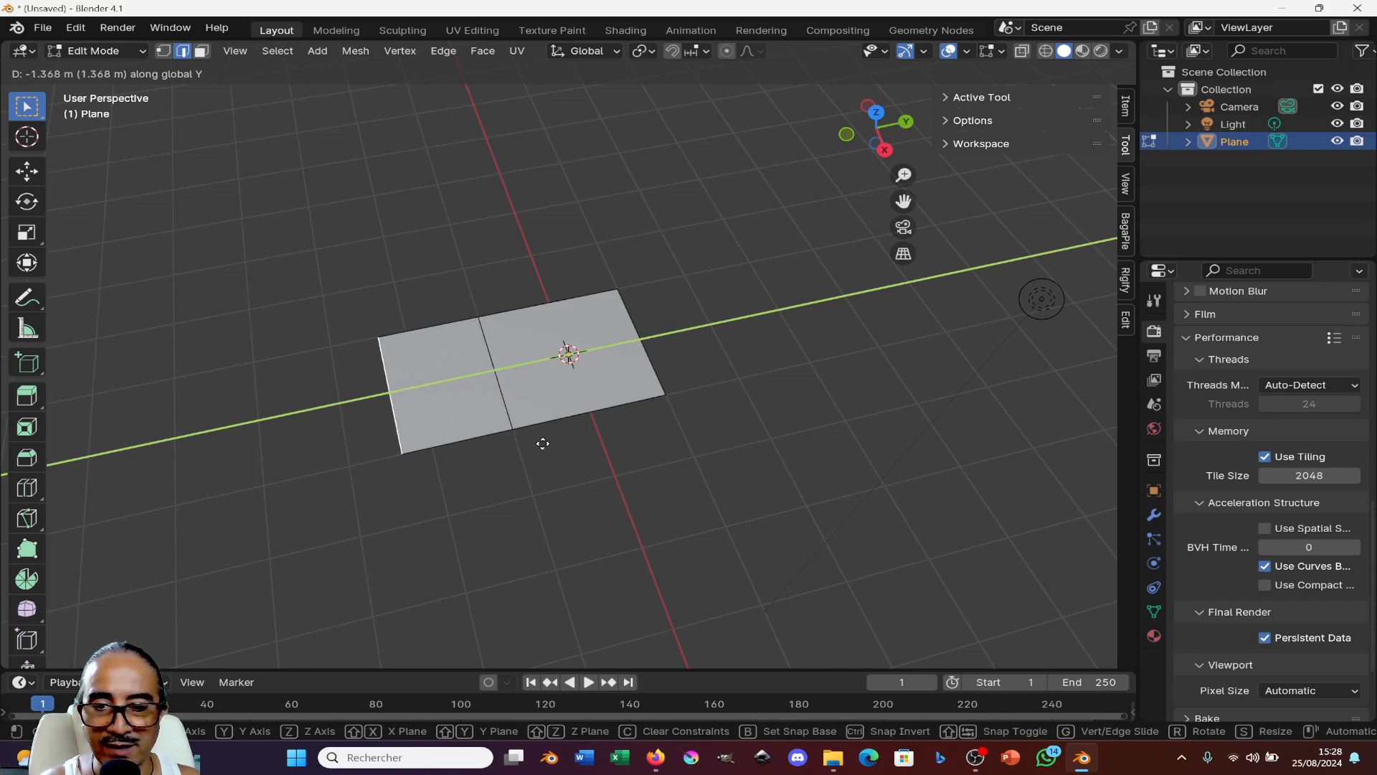
{"action": "left_click", "coordinate": [495, 449]}
{"action": "key", "text": "s"}
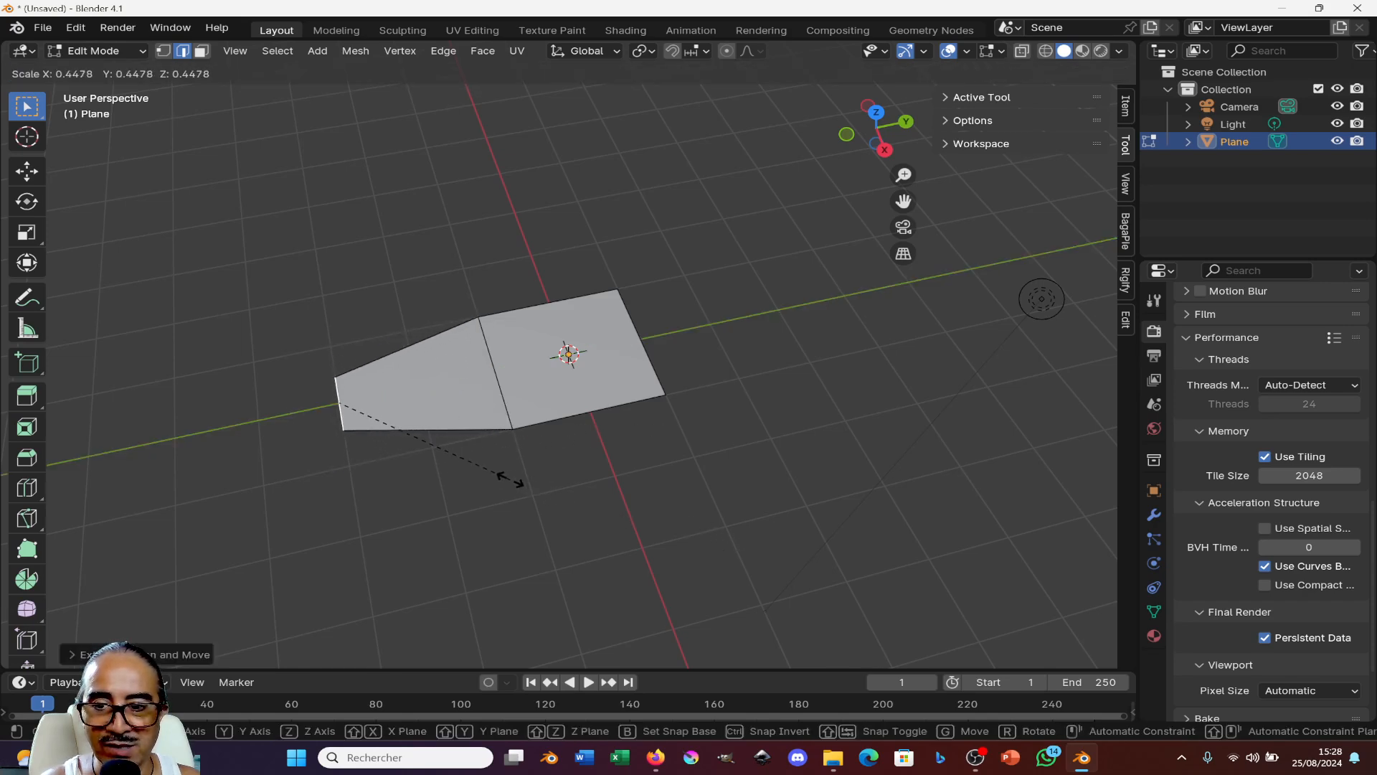
{"action": "left_click", "coordinate": [470, 453]}
- Extrude the plane's positive-Y edge outward along Y and scale the new edge down to taper the opposite end of the hull
{"action": "middle_click_drag", "start_coordinate": [662, 347], "coordinate": [644, 475]}
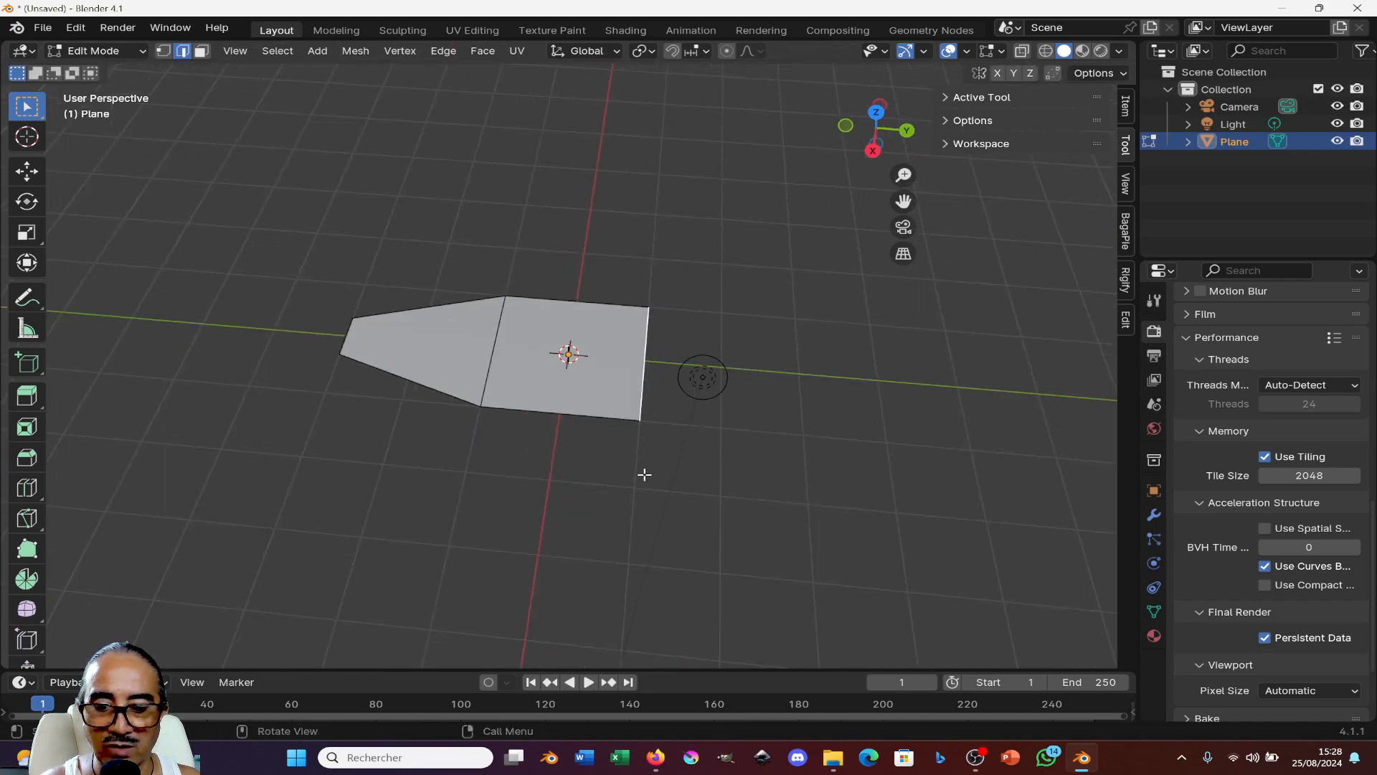
{"action": "key", "text": "e"}
{"action": "key", "text": "y"}
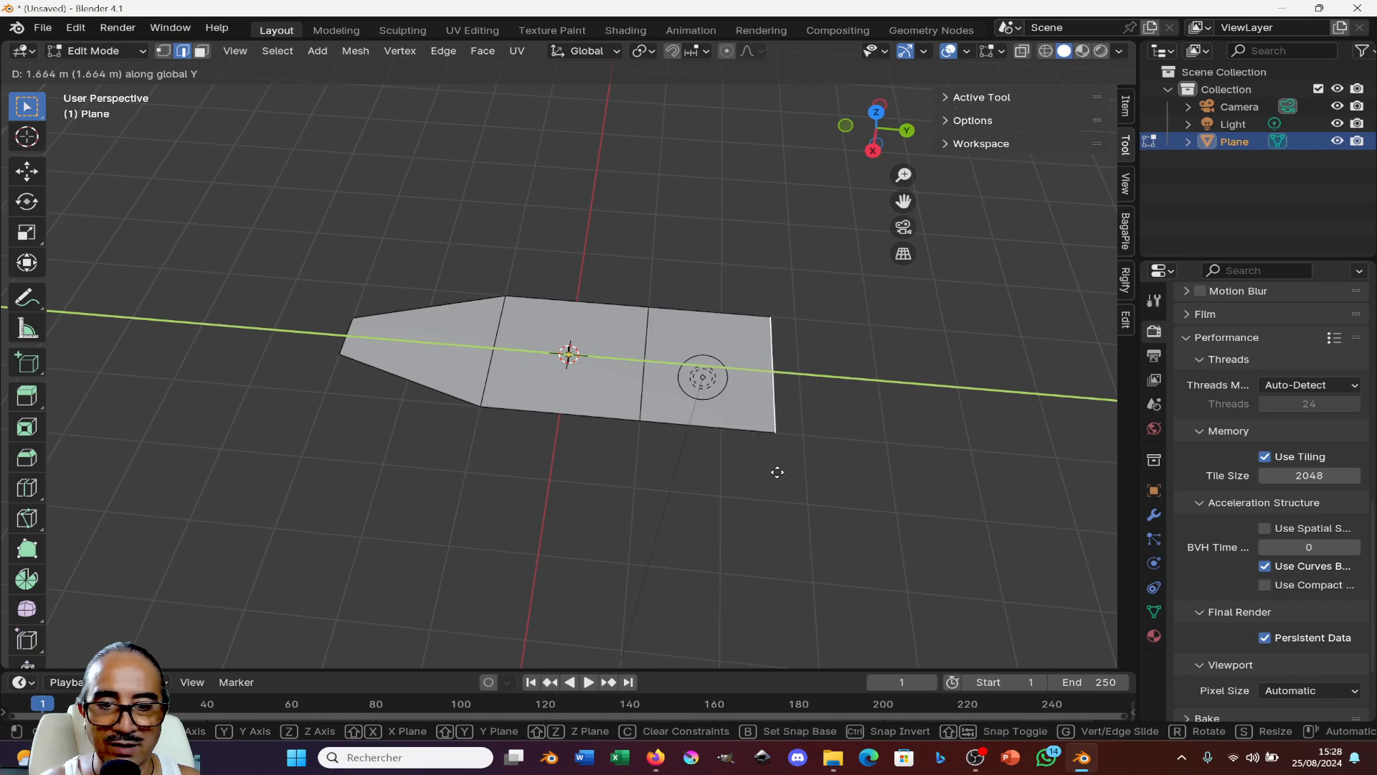
{"action": "left_click", "coordinate": [799, 472]}
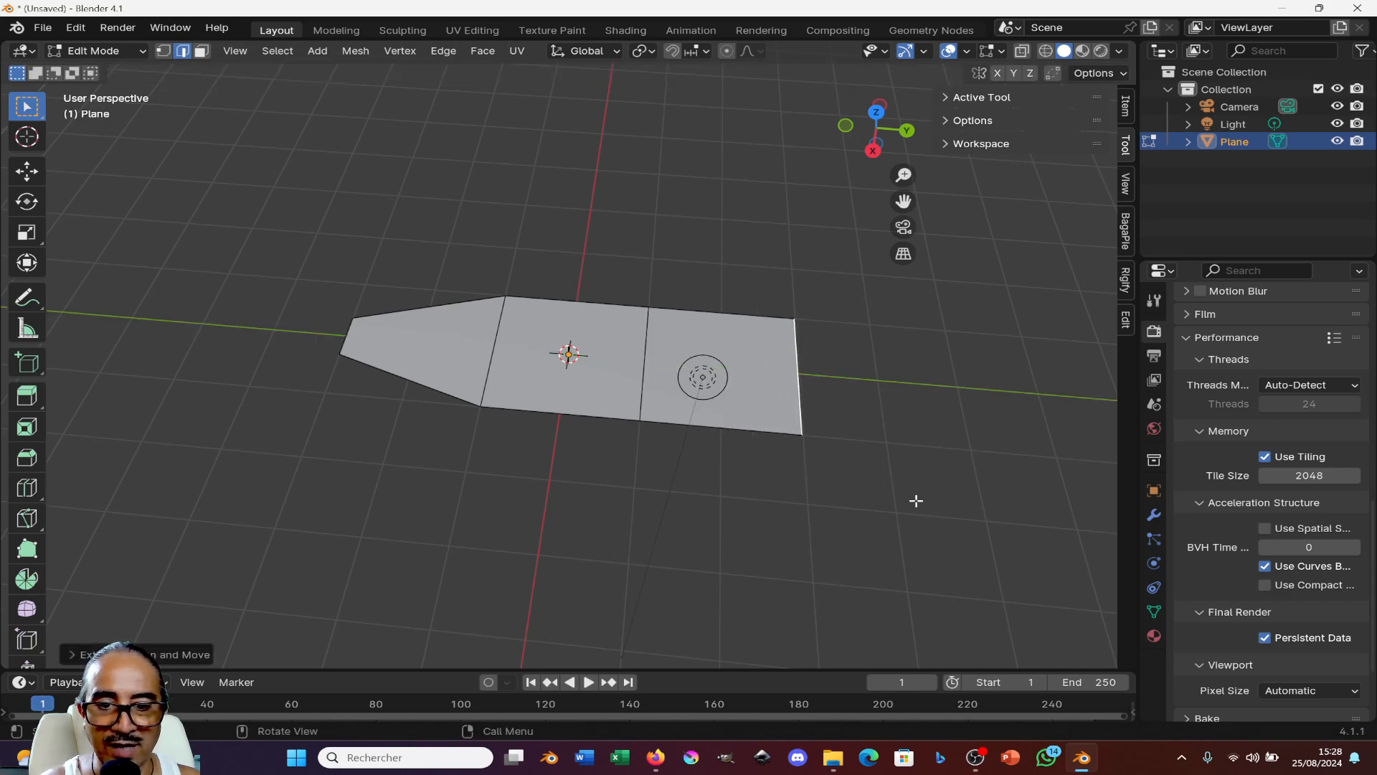
{"action": "key", "text": "s"}
{"action": "left_click", "coordinate": [837, 409]}
{"action": "middle_click_drag", "start_coordinate": [837, 408], "coordinate": [739, 376]}
- Enlarge the properties editor and give the hull plane a Solidify modifier with a thickness of 0.57 m
{"action": "left_click_drag", "start_coordinate": [1184, 257], "coordinate": [1180, 213]}
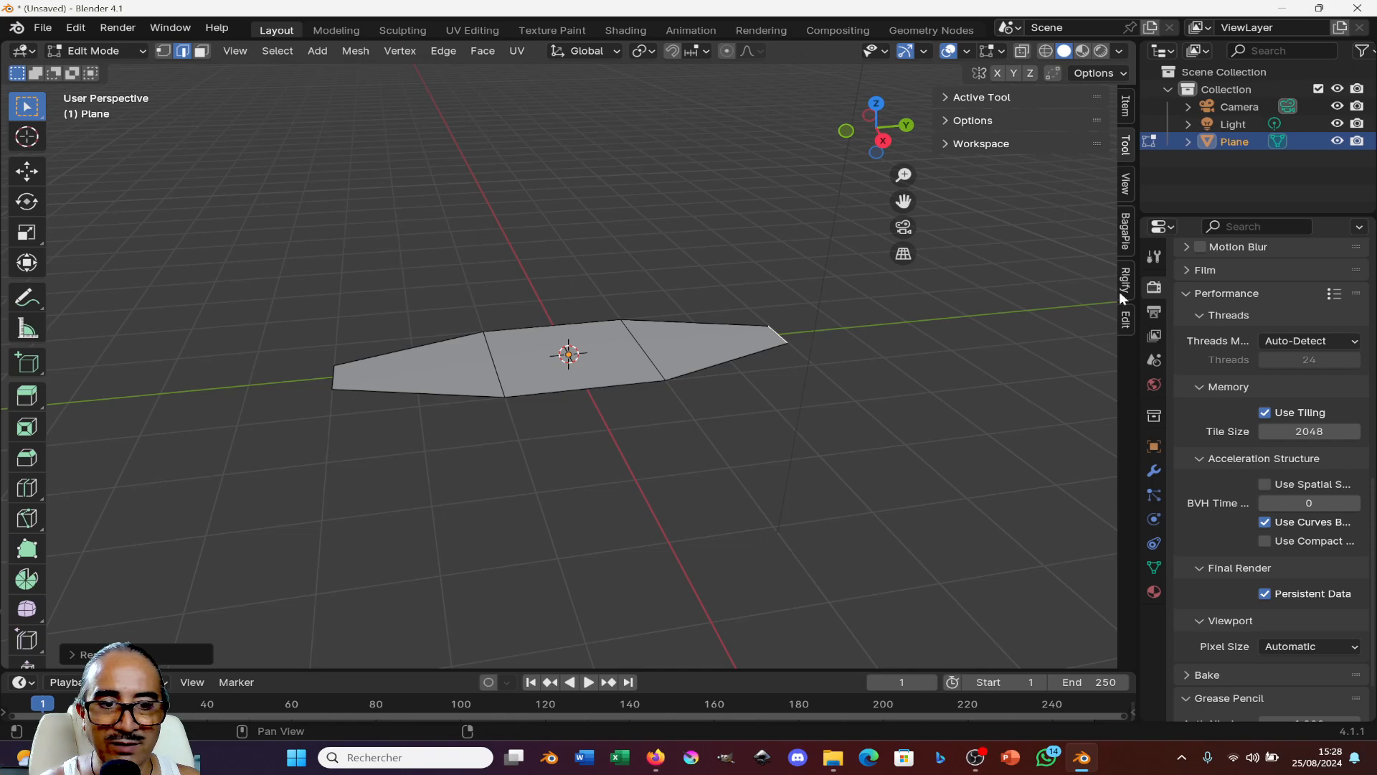
{"action": "left_click_drag", "start_coordinate": [1137, 283], "coordinate": [1054, 283]}
{"action": "left_click", "coordinate": [1071, 471]}
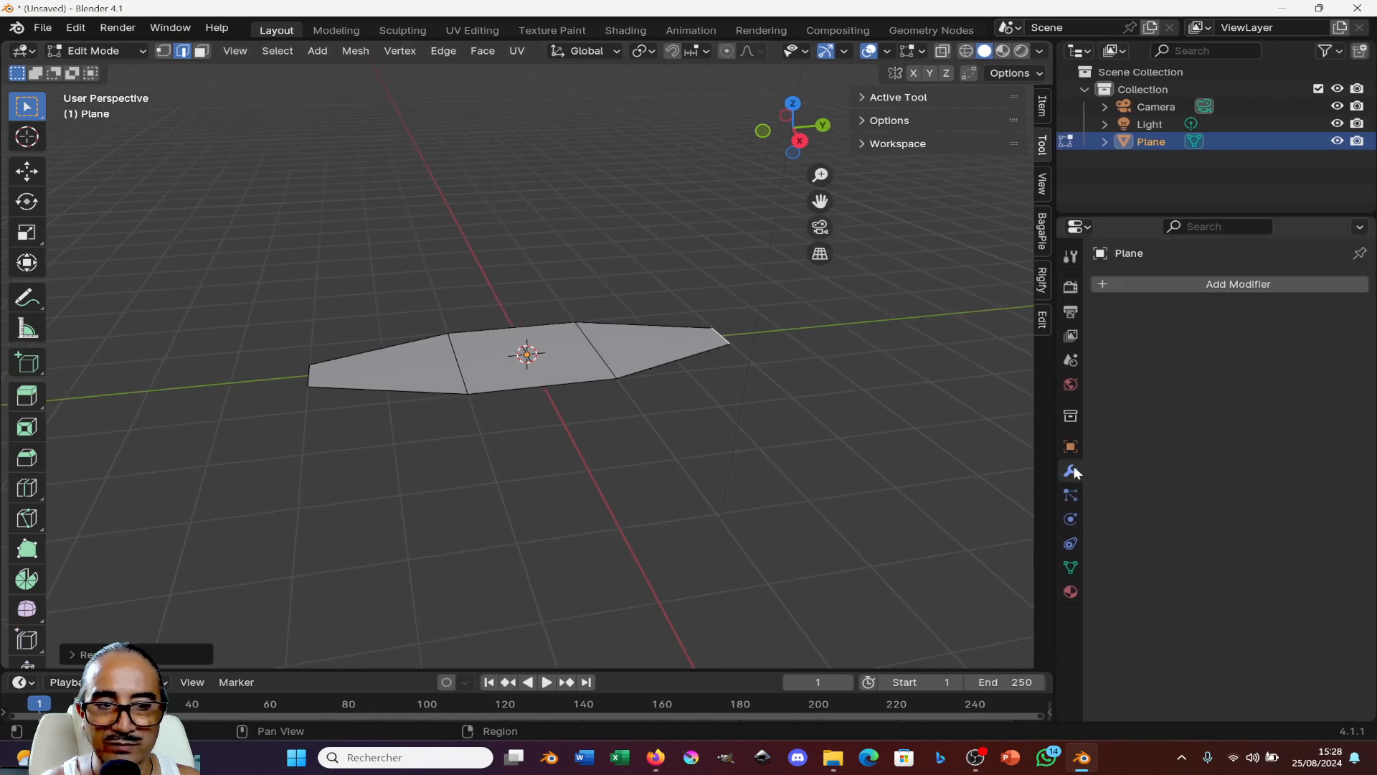
{"action": "left_click", "coordinate": [1164, 283]}
{"action": "mouse_move", "coordinate": [1080, 347]}
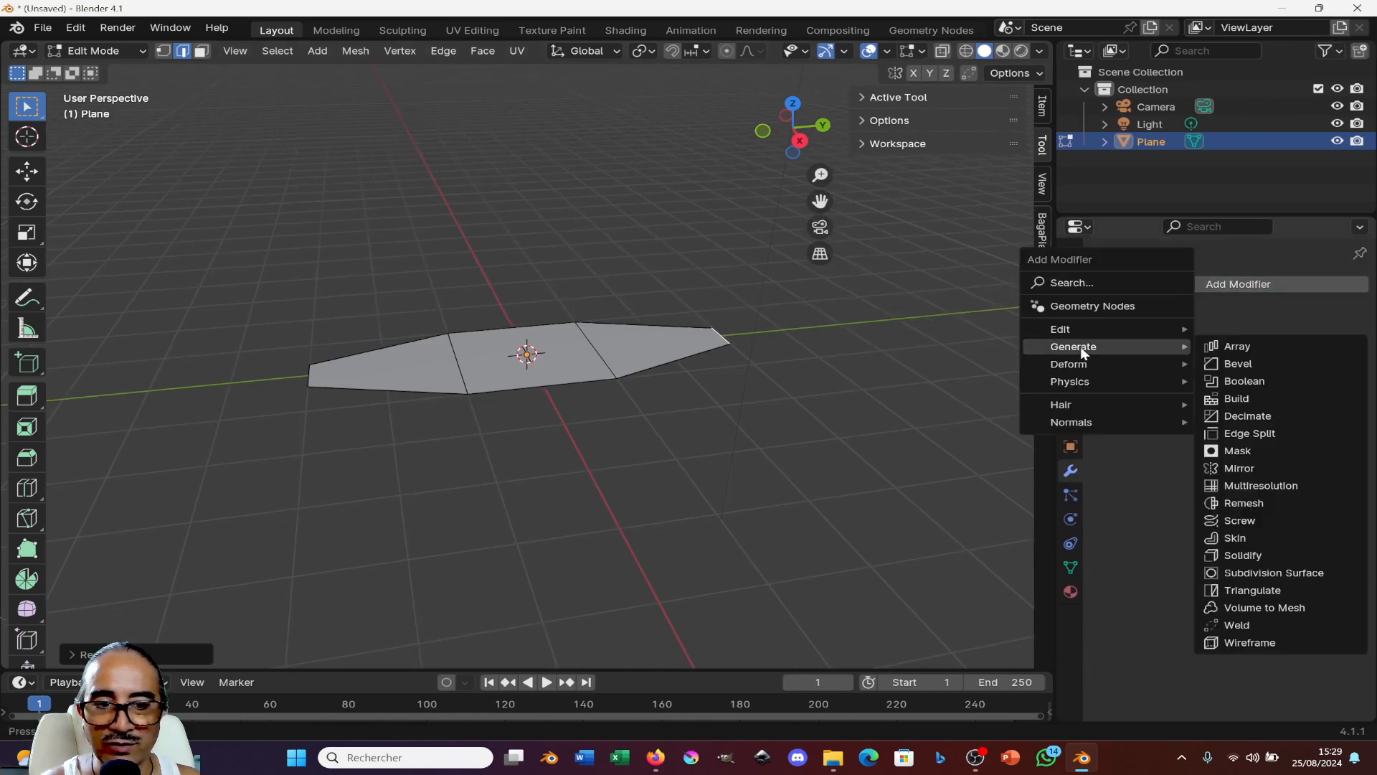
{"action": "left_click", "coordinate": [1256, 556]}
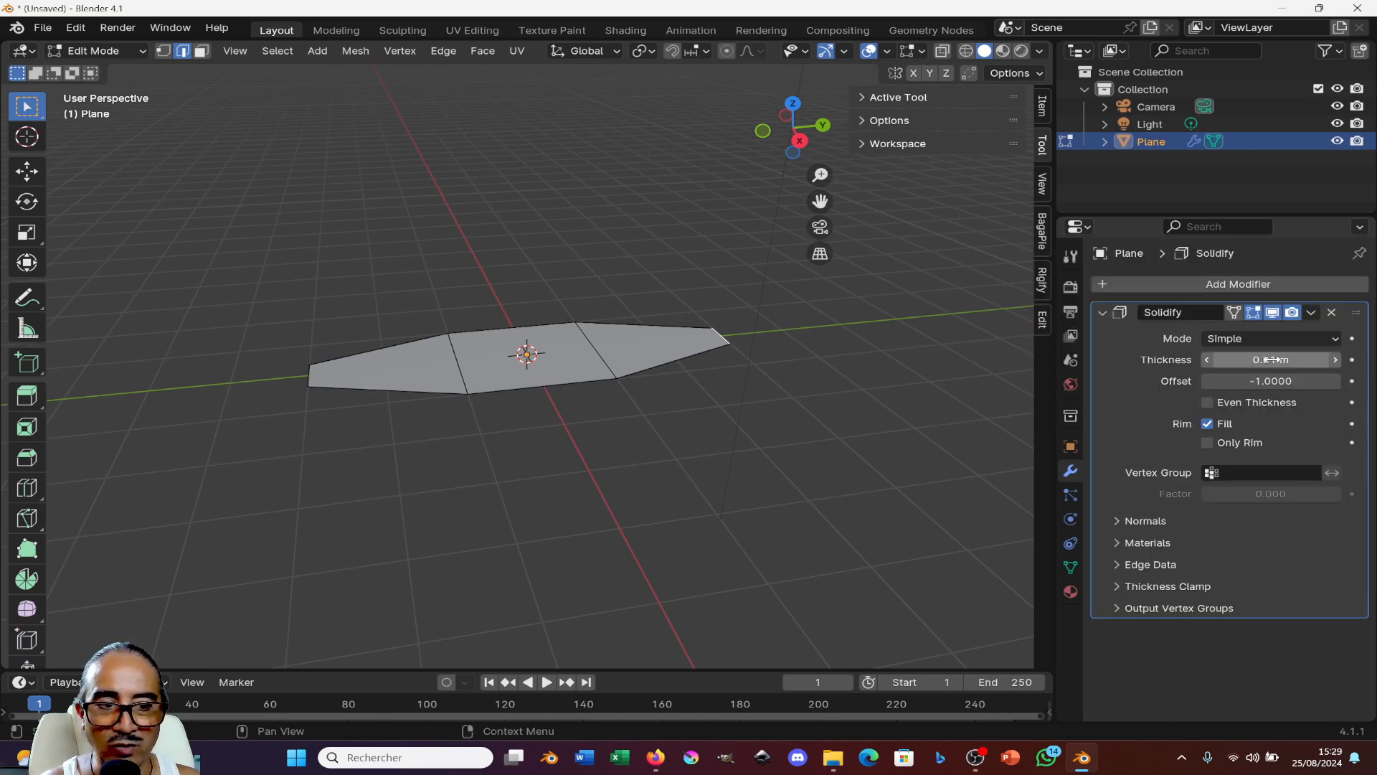
{"action": "left_click_drag", "start_coordinate": [1270, 360], "coordinate": [1319, 359]}
- Assign the hull's two inner cross edges to a new vertex group and show the mesh's vertex groups
{"action": "middle_click_drag", "start_coordinate": [34, 499], "coordinate": [187, 457]}
{"action": "middle_click_drag", "start_coordinate": [394, 457], "coordinate": [455, 455]}
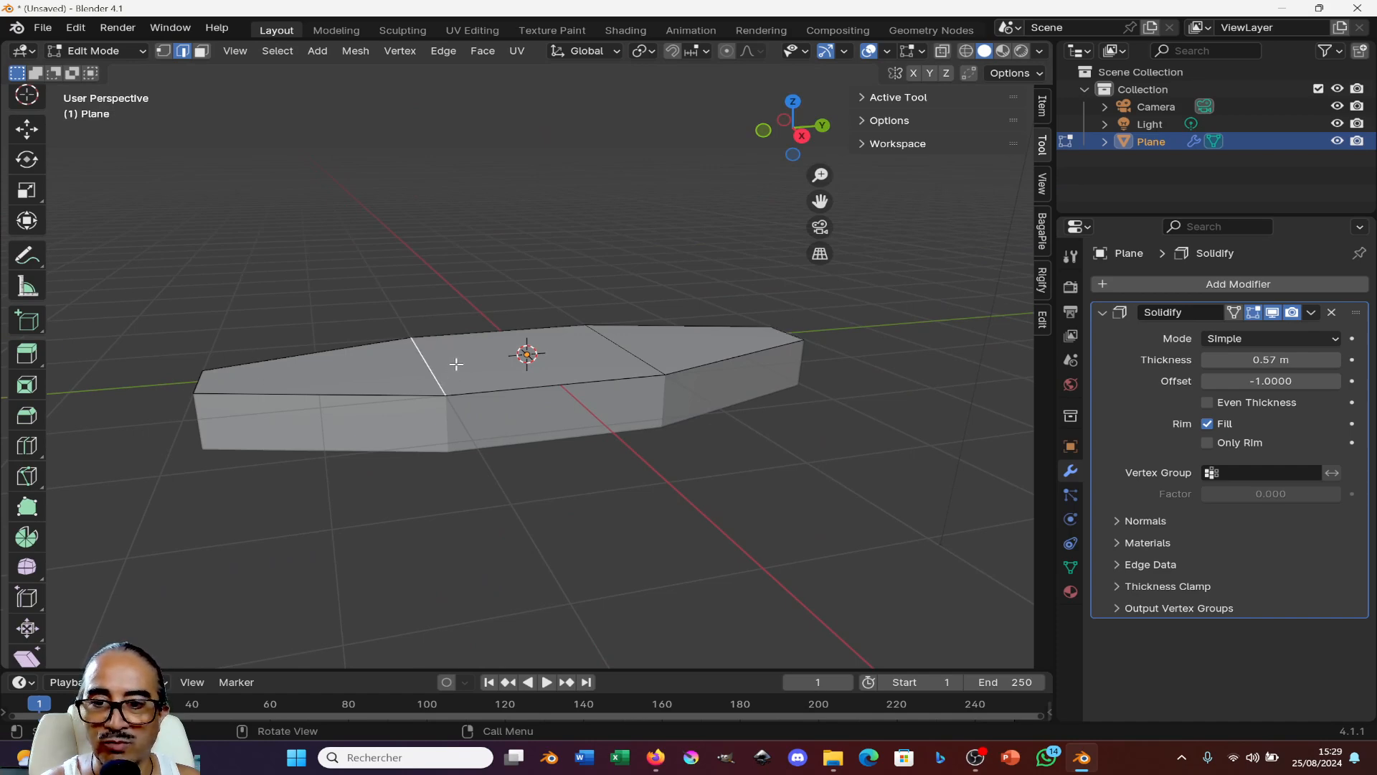
{"action": "key", "text": "ctrl+g"}
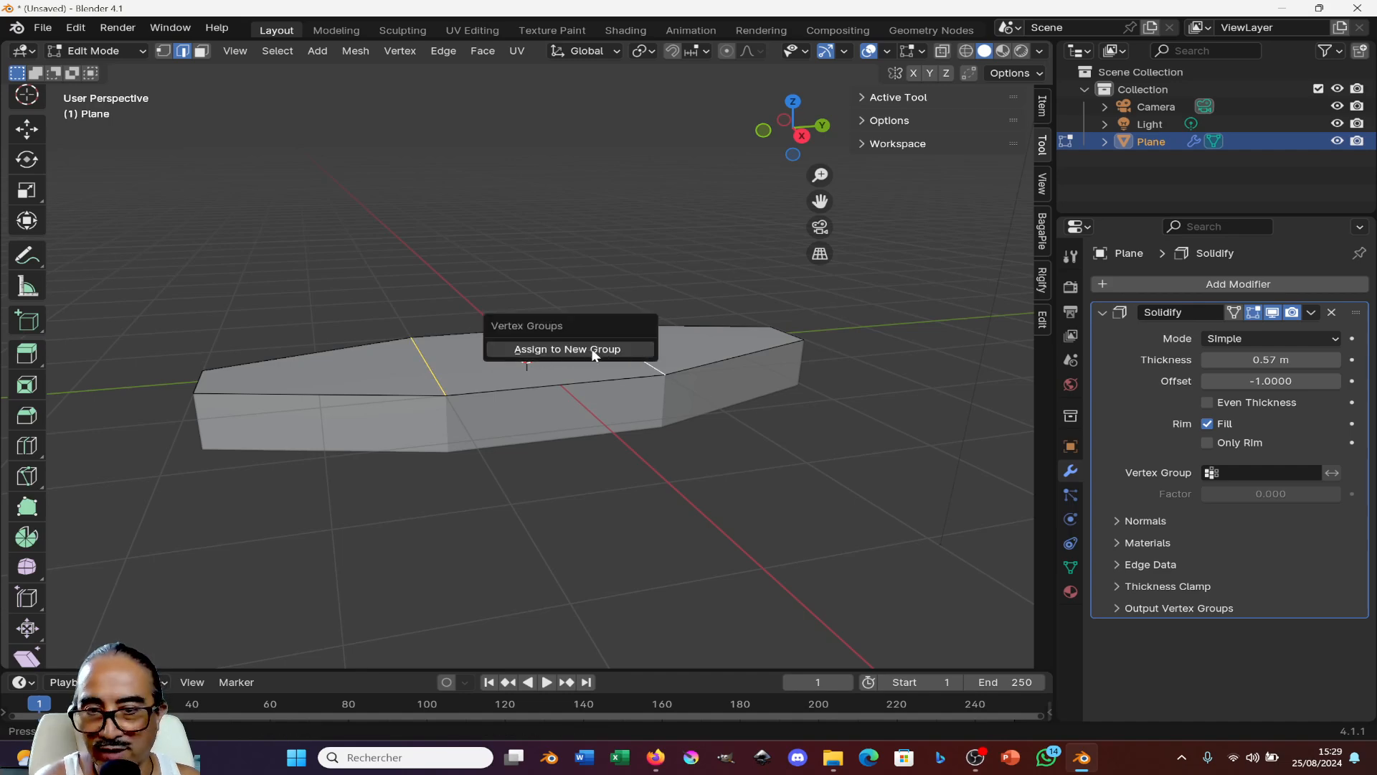
{"action": "left_click", "coordinate": [598, 352]}
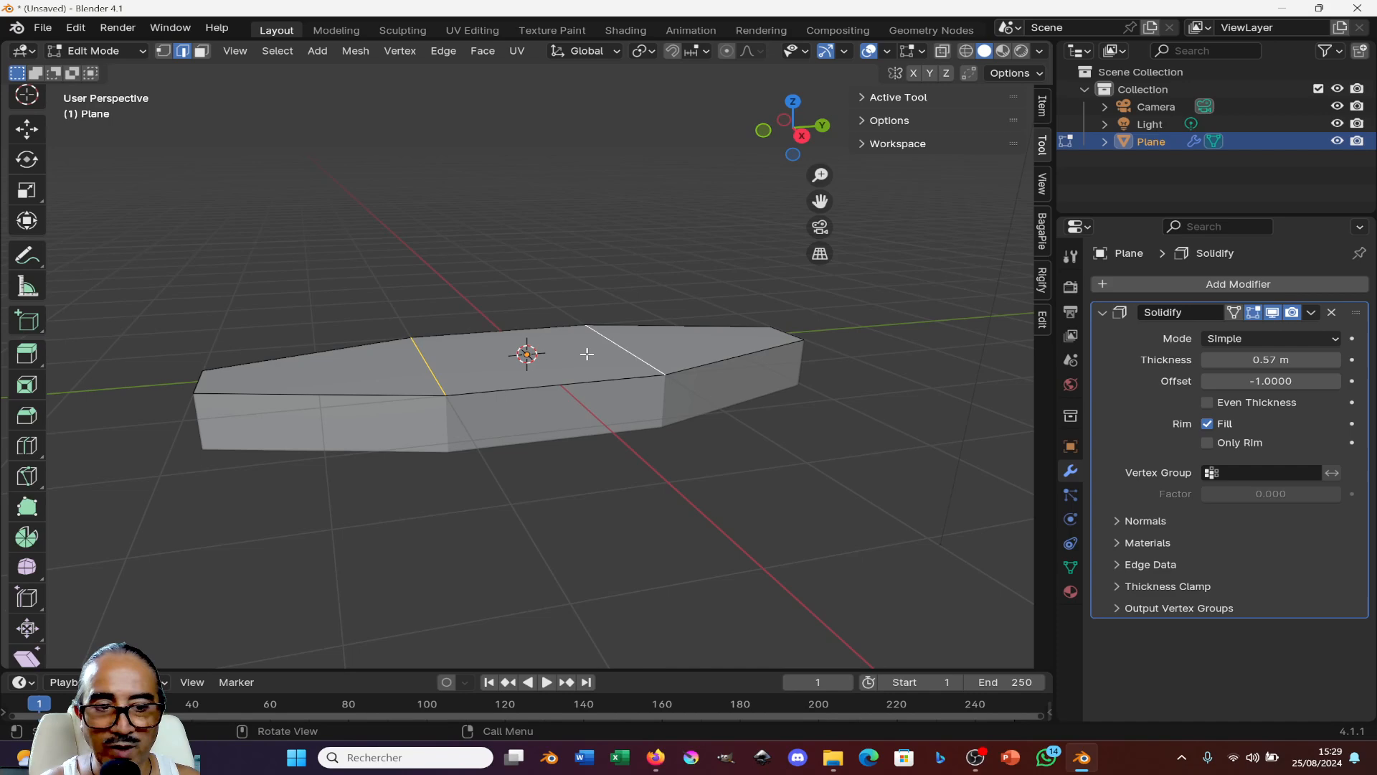
{"action": "left_click", "coordinate": [1069, 567]}
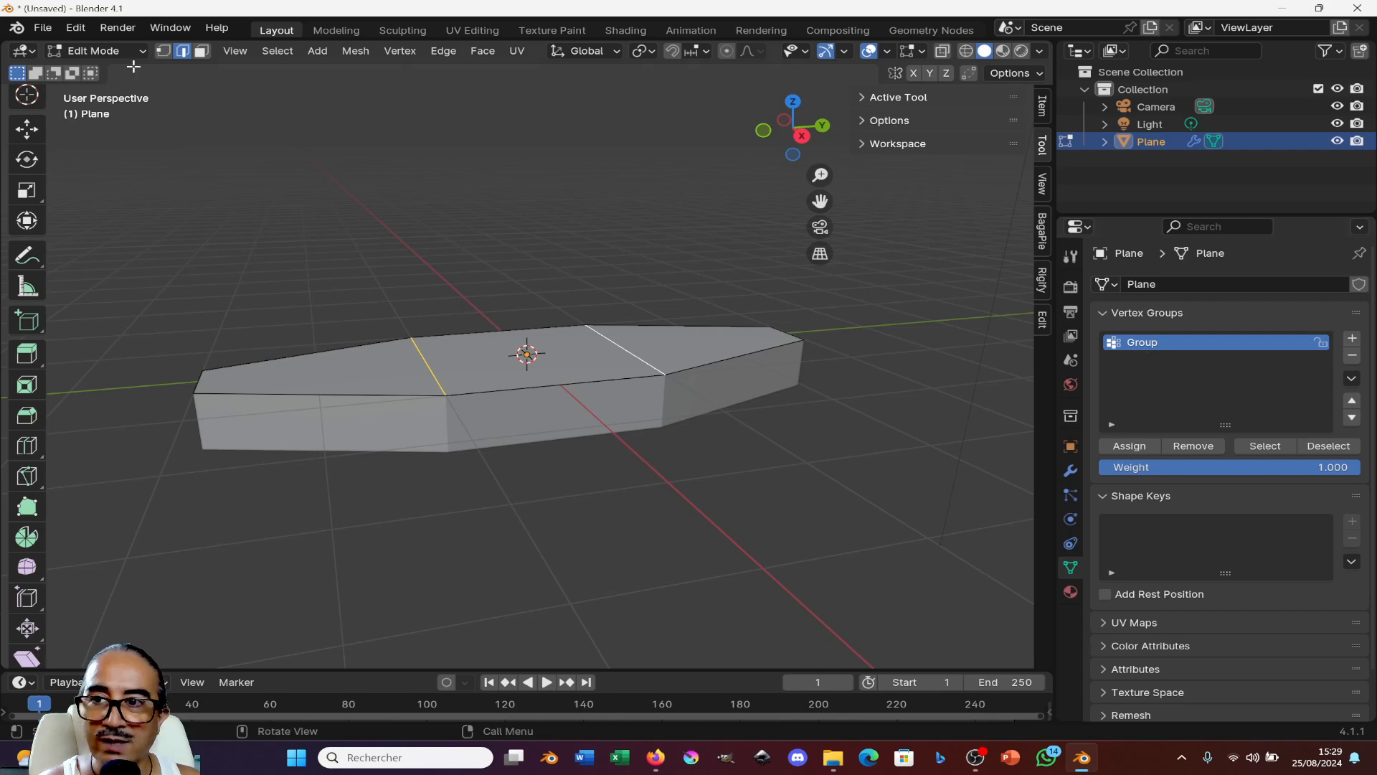
- Switch the hull to Weight Paint mode and inspect the vertex group's weights along its length
{"action": "left_click", "coordinate": [115, 52]}
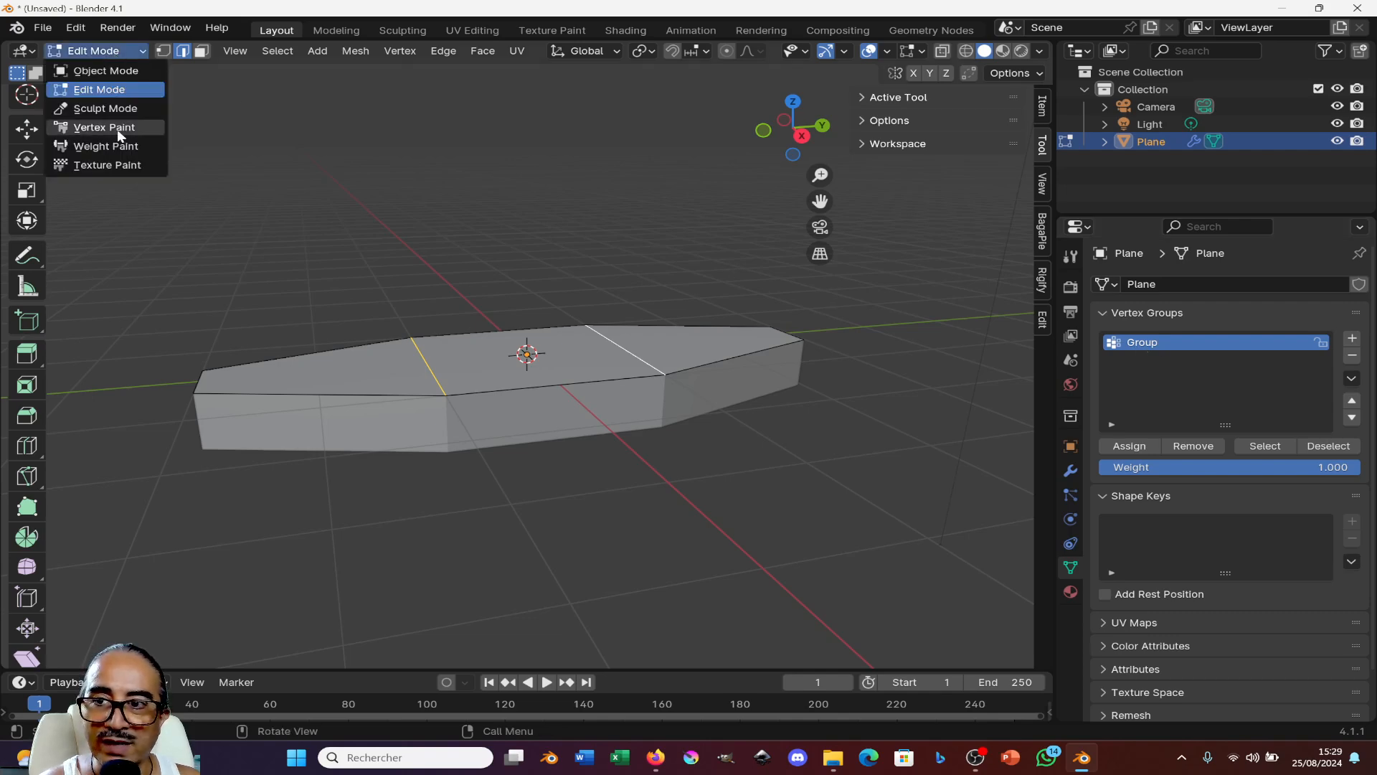
{"action": "left_click", "coordinate": [102, 145]}
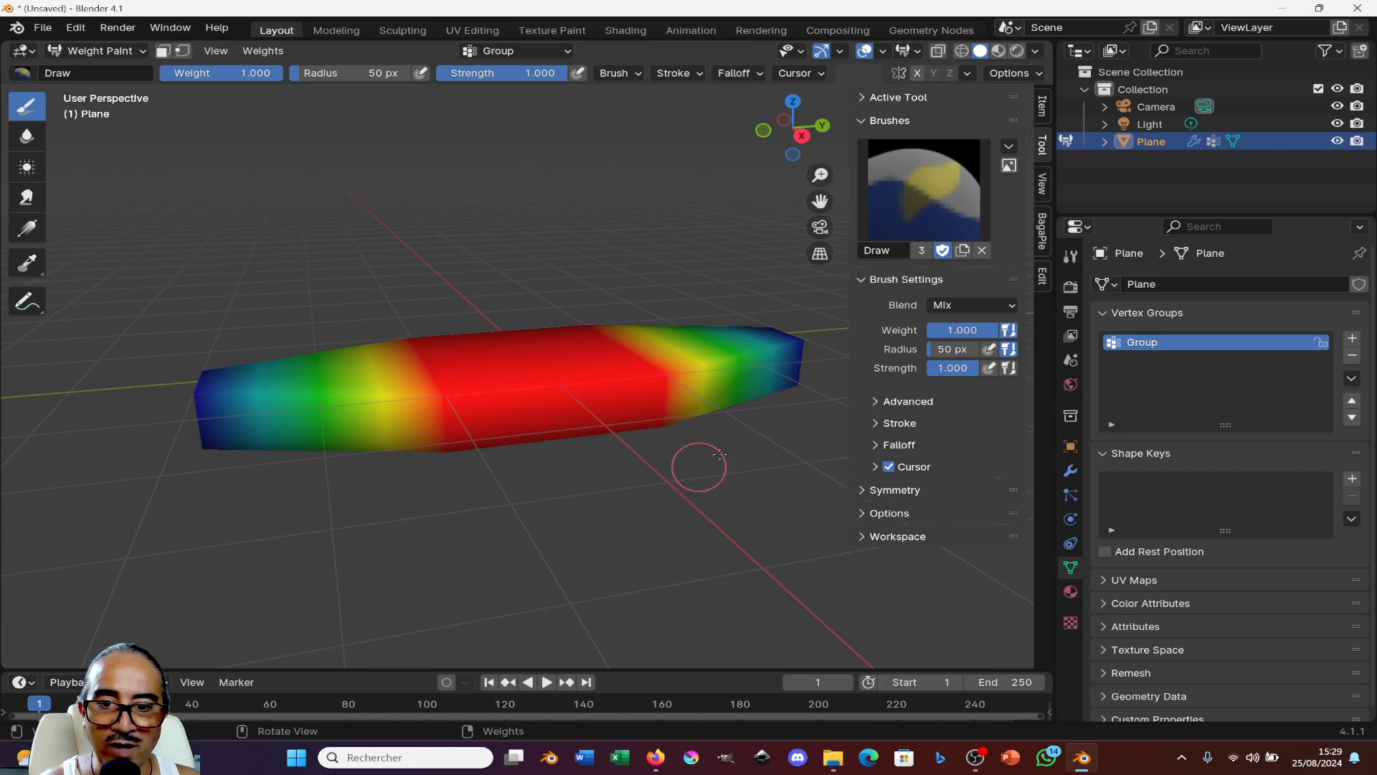
{"action": "middle_click_drag", "start_coordinate": [701, 462], "coordinate": [637, 534]}
{"action": "mouse_move", "coordinate": [486, 424]}
{"action": "middle_mouse_down"}
{"action": "mouse_move", "coordinate": [541, 514]}
{"action": "mouse_move", "coordinate": [534, 490]}
{"action": "mouse_move", "coordinate": [631, 415]}
{"action": "mouse_move", "coordinate": [503, 335]}
{"action": "middle_mouse_up"}
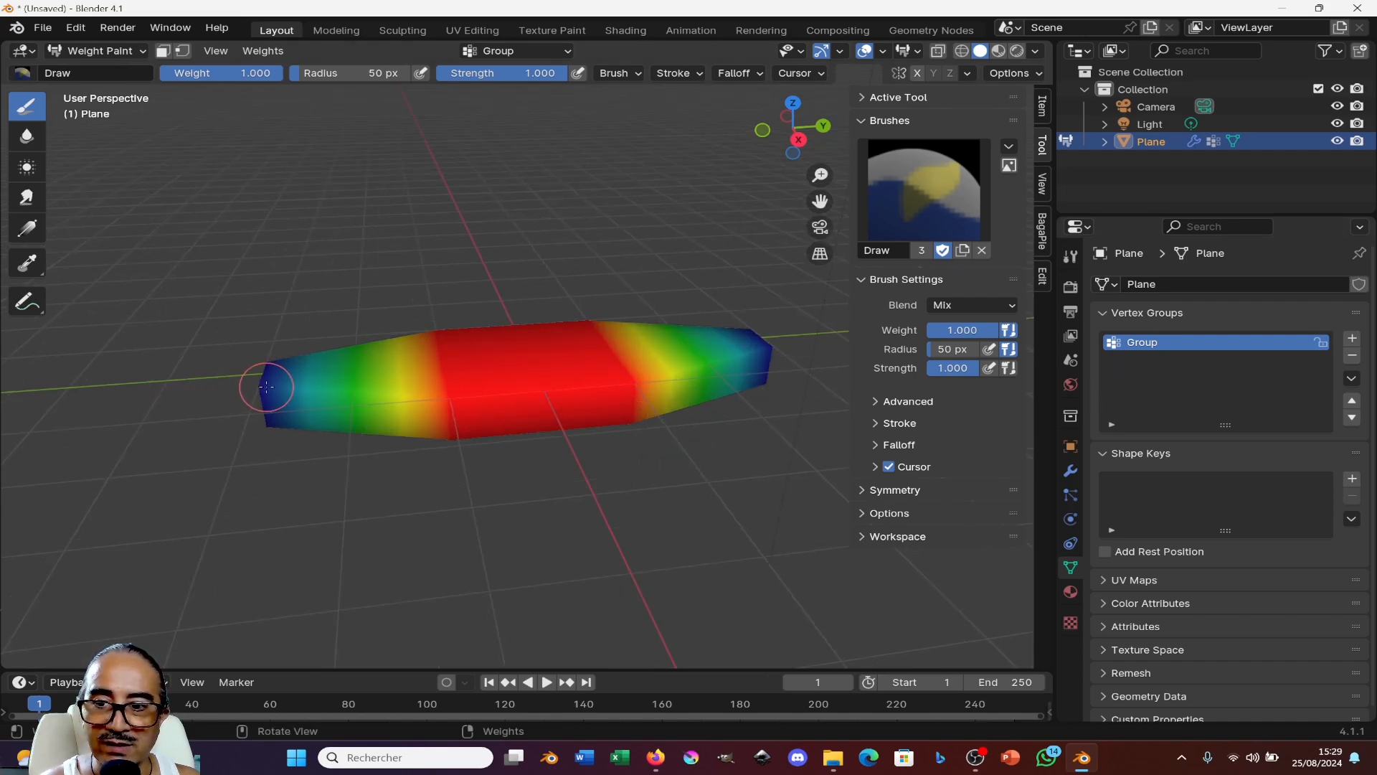
{"action": "middle_click_drag", "start_coordinate": [262, 362], "coordinate": [37, 153]}
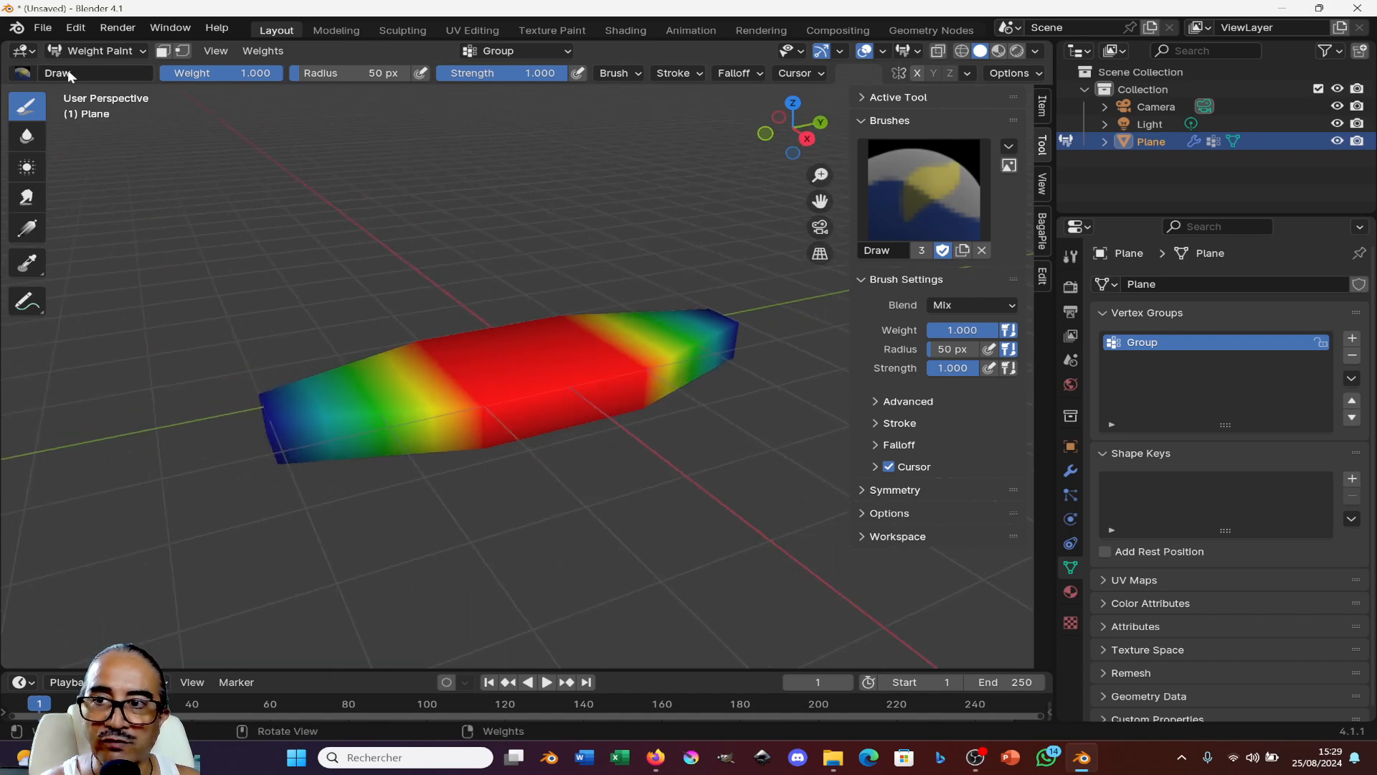
- Set the Draw brush strength to 0.532 and paint weight onto the hull's negative-Y end
{"action": "left_click_drag", "start_coordinate": [530, 72], "coordinate": [502, 73]}
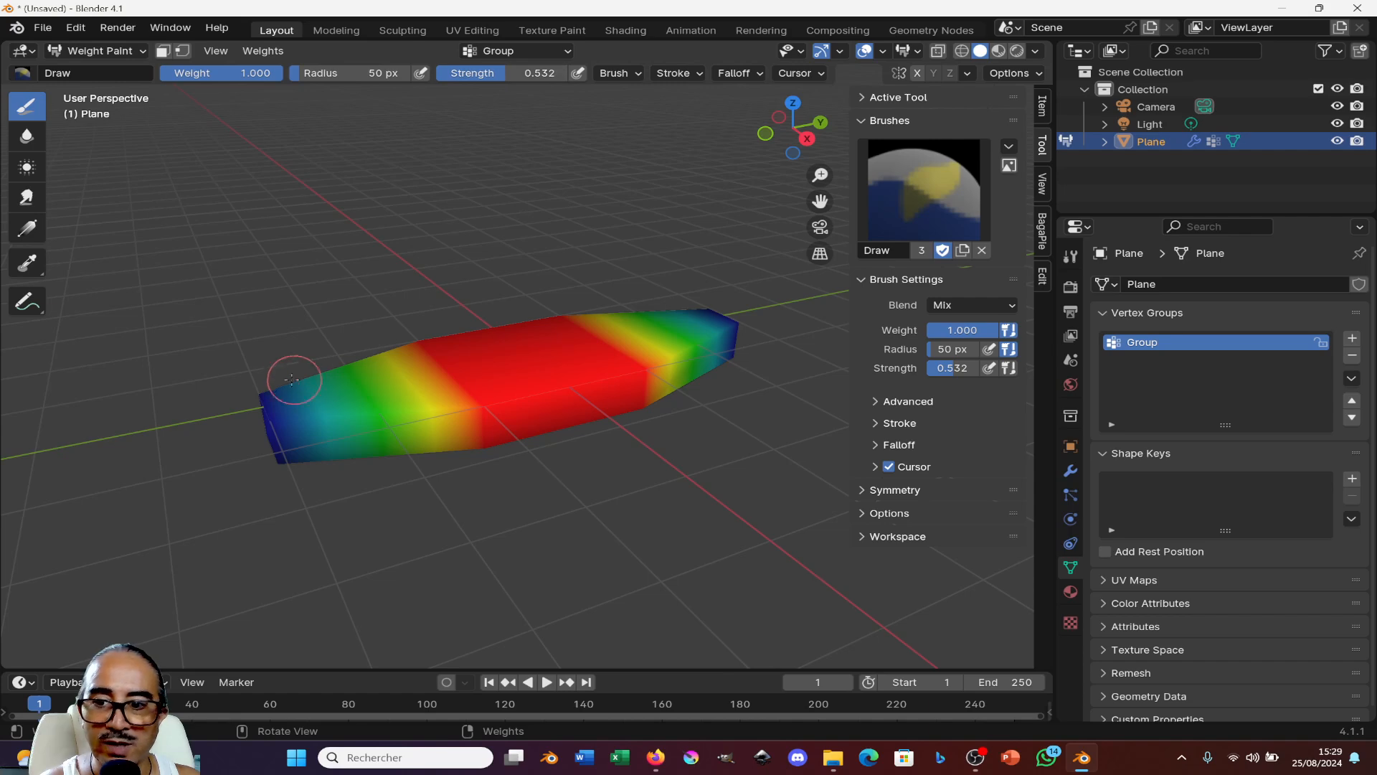
{"action": "mouse_move", "coordinate": [292, 375]}
{"action": "left_mouse_down"}
{"action": "mouse_move", "coordinate": [279, 402]}
{"action": "mouse_move", "coordinate": [256, 388]}
{"action": "left_mouse_up"}
{"action": "mouse_move", "coordinate": [257, 388]}
{"action": "middle_mouse_down"}
{"action": "mouse_move", "coordinate": [516, 391]}
{"action": "mouse_move", "coordinate": [784, 422]}
{"action": "middle_mouse_up"}
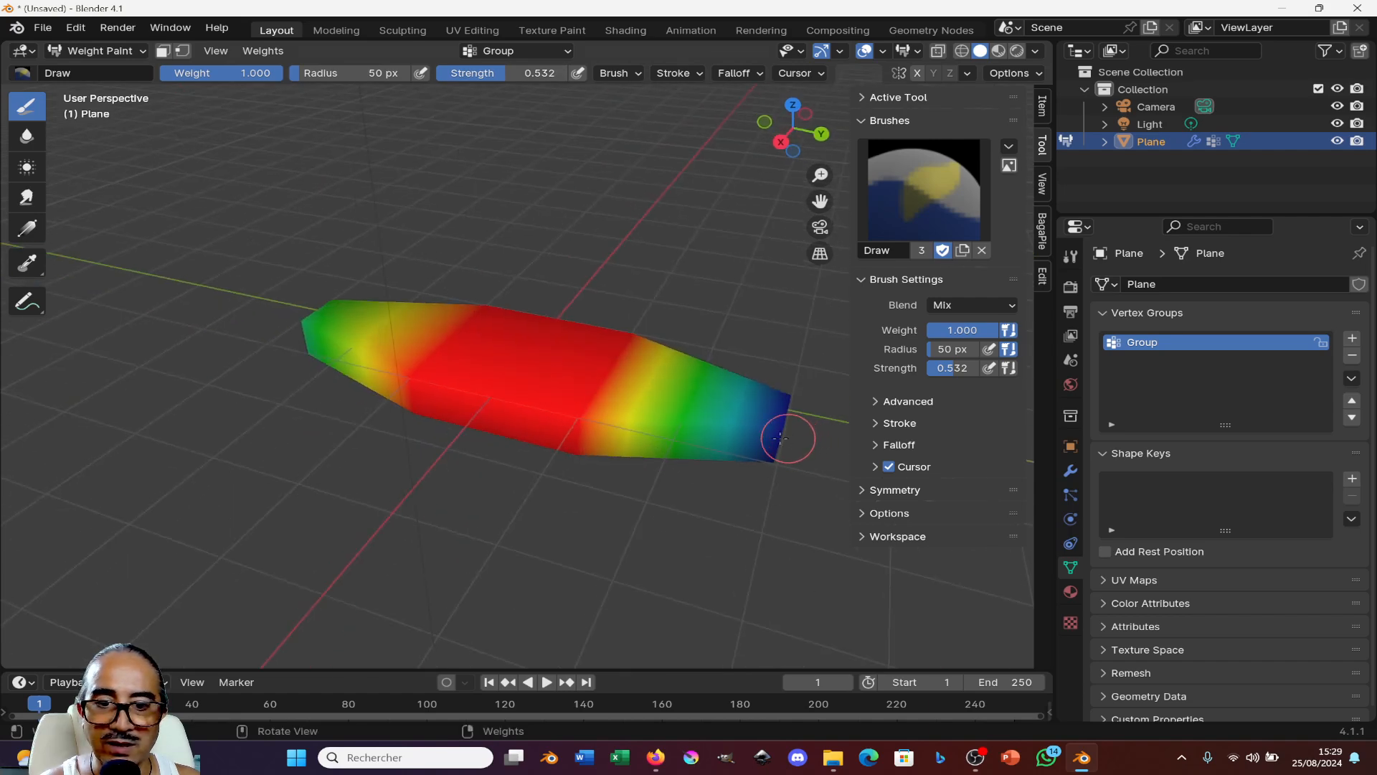
- Paint weight onto the hull's positive-Y end and return to Object Mode
{"action": "mouse_move", "coordinate": [784, 422]}
{"action": "left_mouse_down"}
{"action": "mouse_move", "coordinate": [796, 396]}
{"action": "mouse_move", "coordinate": [614, 500]}
{"action": "left_mouse_up"}
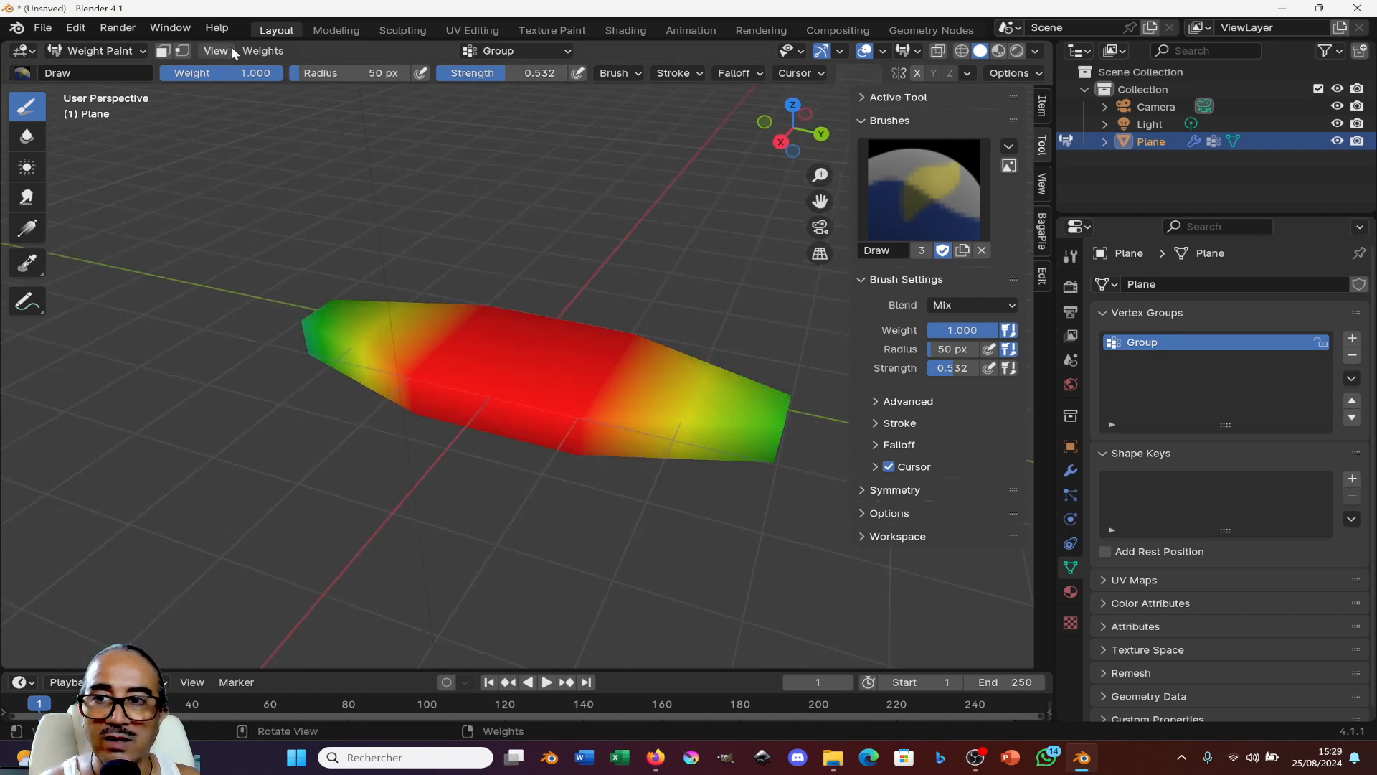
{"action": "left_click", "coordinate": [96, 52]}
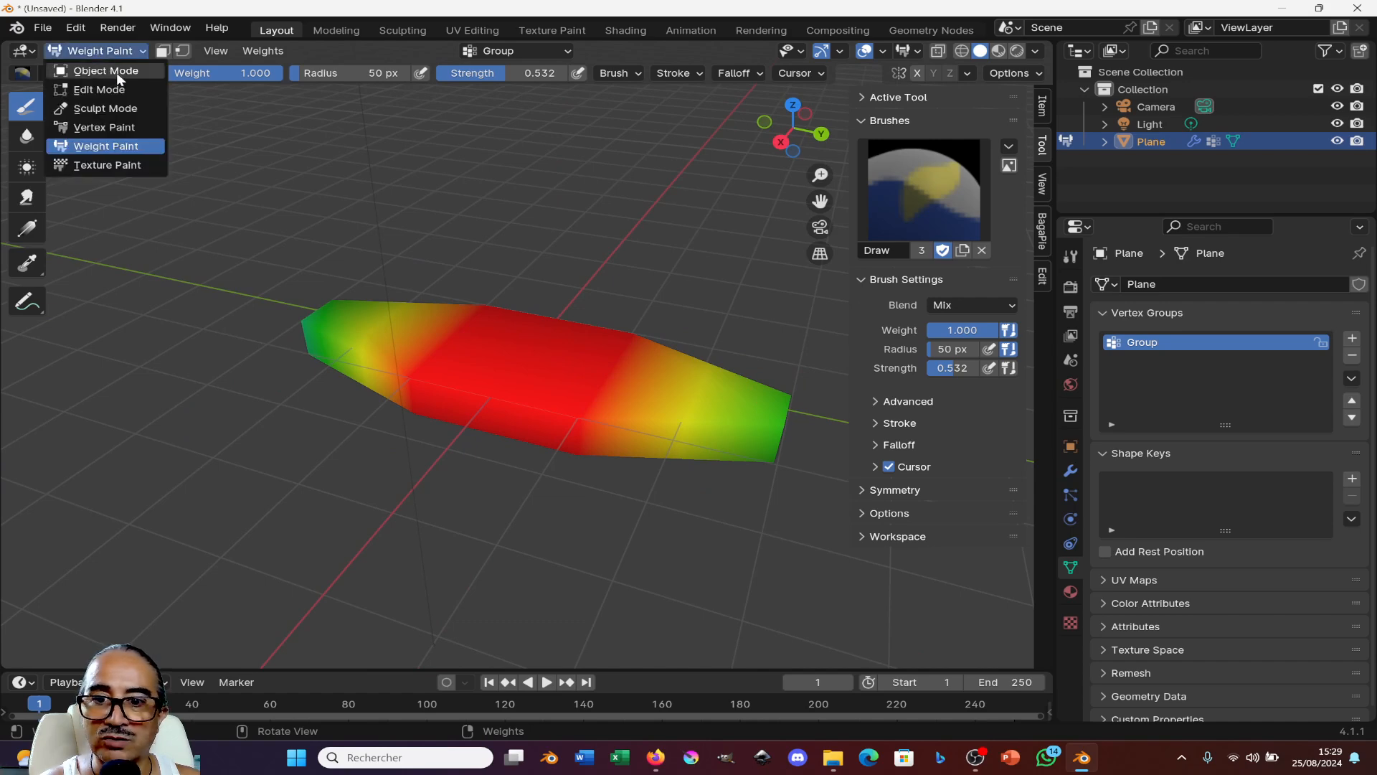
{"action": "left_click", "coordinate": [116, 72]}
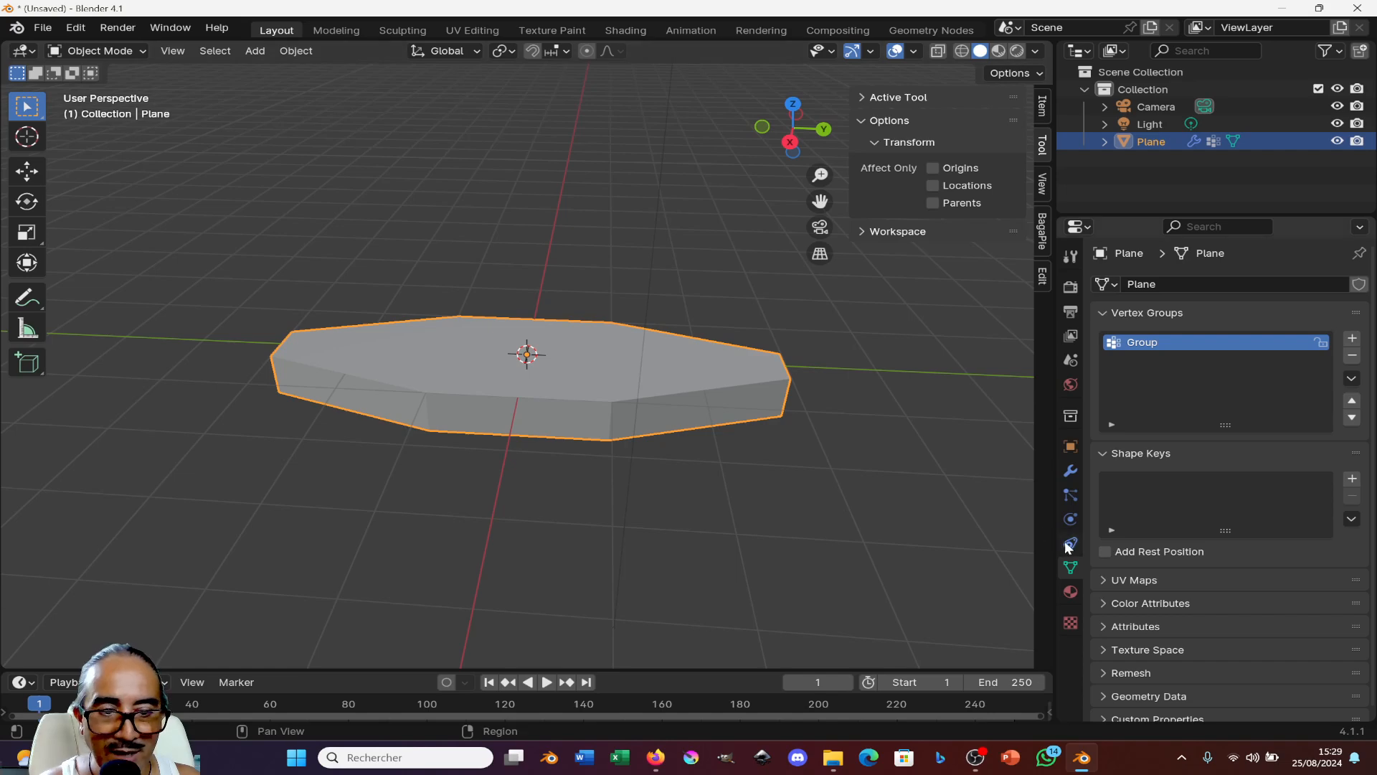
- Set the Solidify modifier's vertex group to Group, keeping its factor at 0
{"action": "left_click", "coordinate": [1070, 471]}
{"action": "left_click", "coordinate": [1213, 473]}
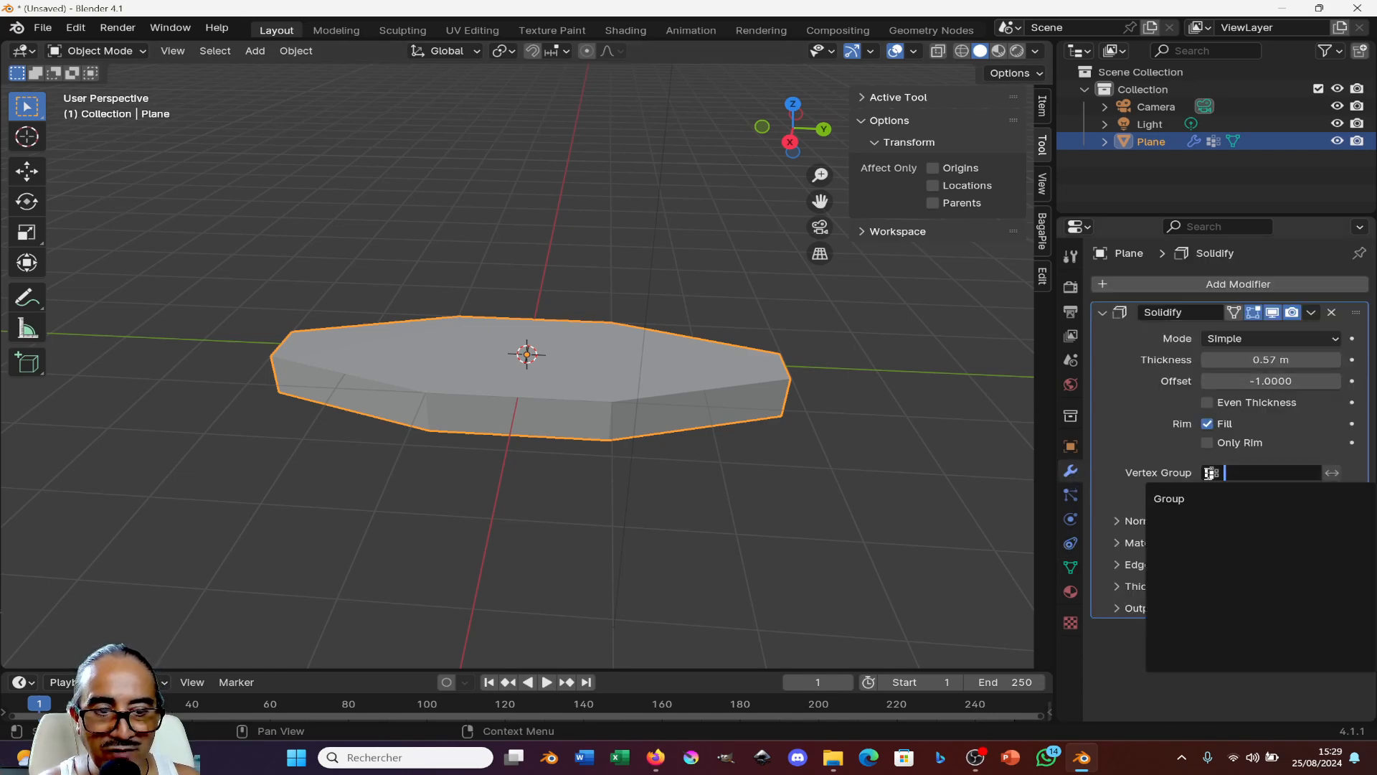
{"action": "left_click", "coordinate": [1169, 499]}
{"action": "middle_click_drag", "start_coordinate": [624, 517], "coordinate": [678, 451]}
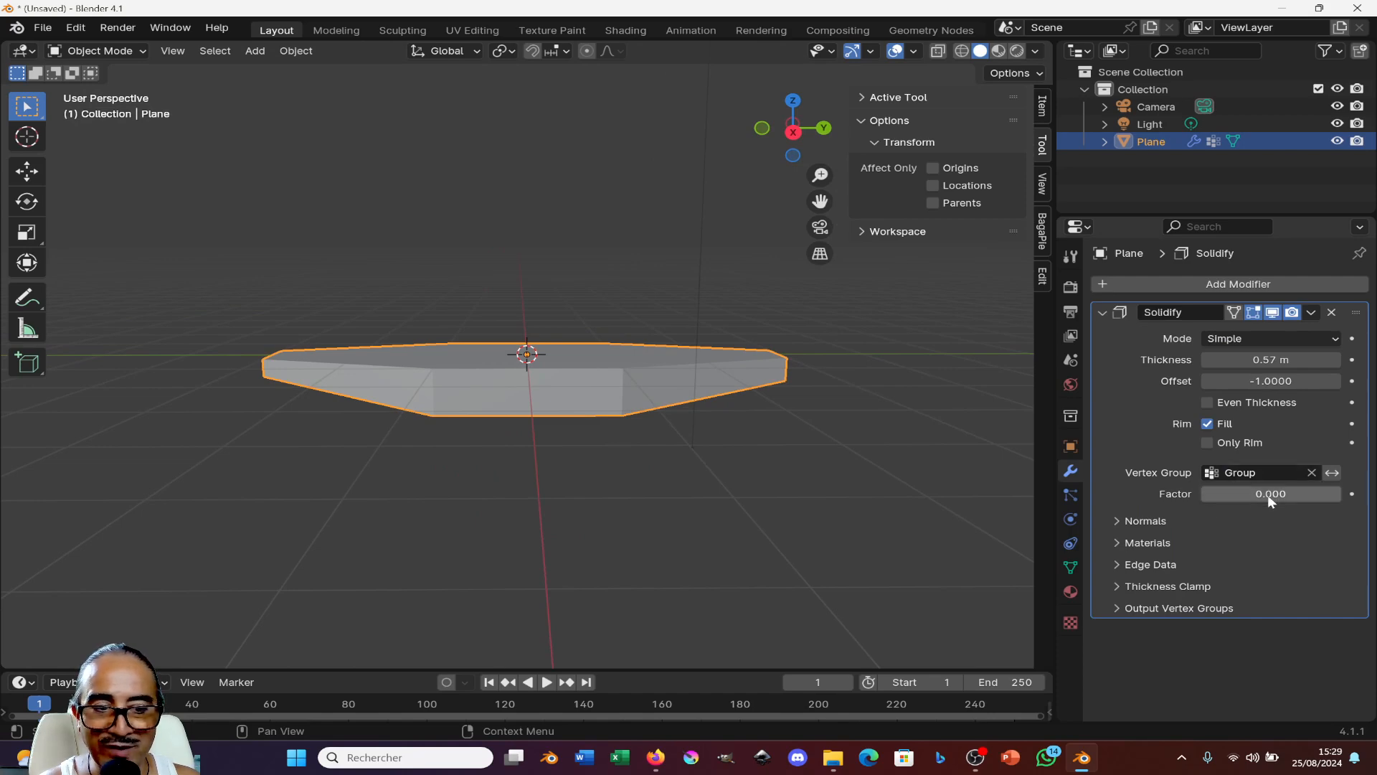
{"action": "mouse_move", "coordinate": [1267, 494]}
{"action": "left_mouse_down"}
{"action": "mouse_move", "coordinate": [1287, 494]}
{"action": "mouse_move", "coordinate": [1266, 494]}
{"action": "left_mouse_up"}
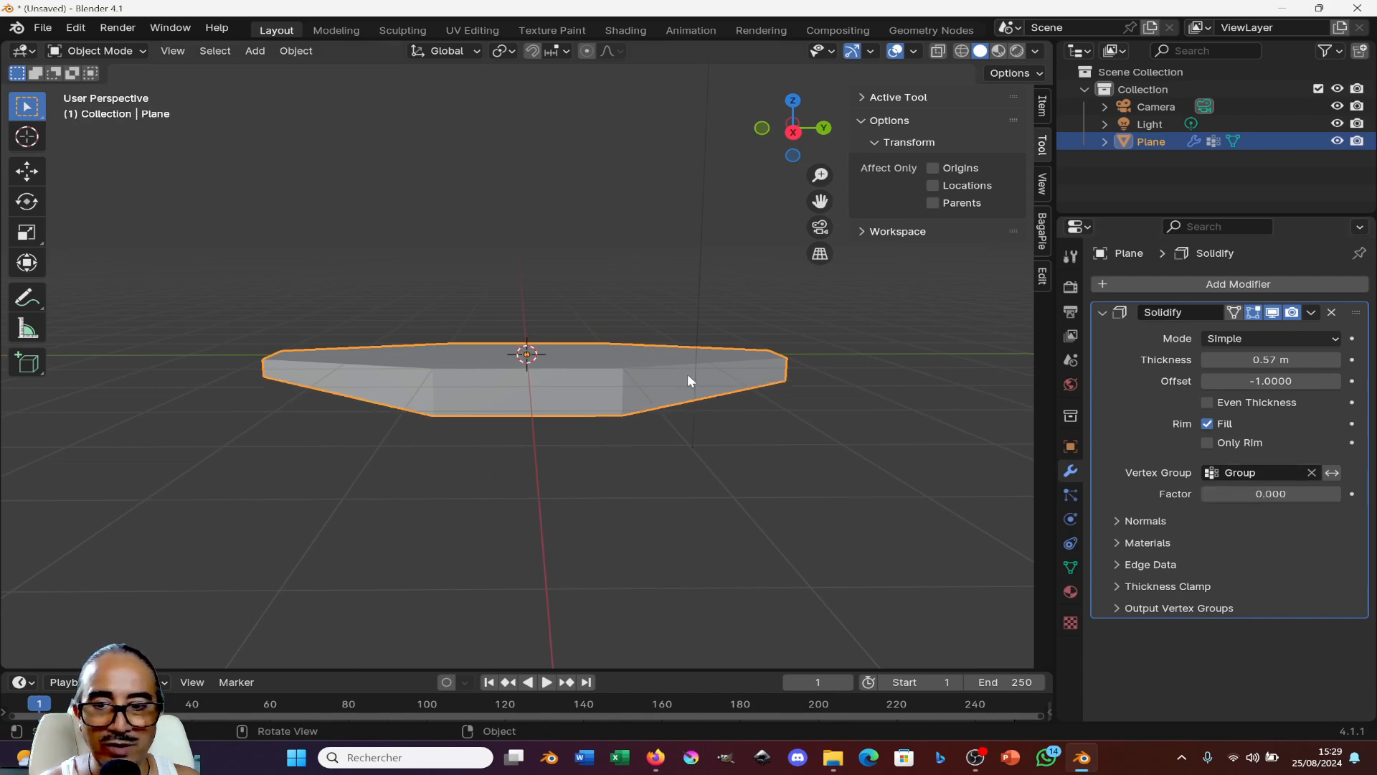
- Switch the hull back to Weight Paint mode and remove weight from its negative-Y end with the Subtract brush at strength 1
{"action": "middle_click_drag", "start_coordinate": [687, 373], "coordinate": [330, 304]}
{"action": "key", "text": "Tab"}
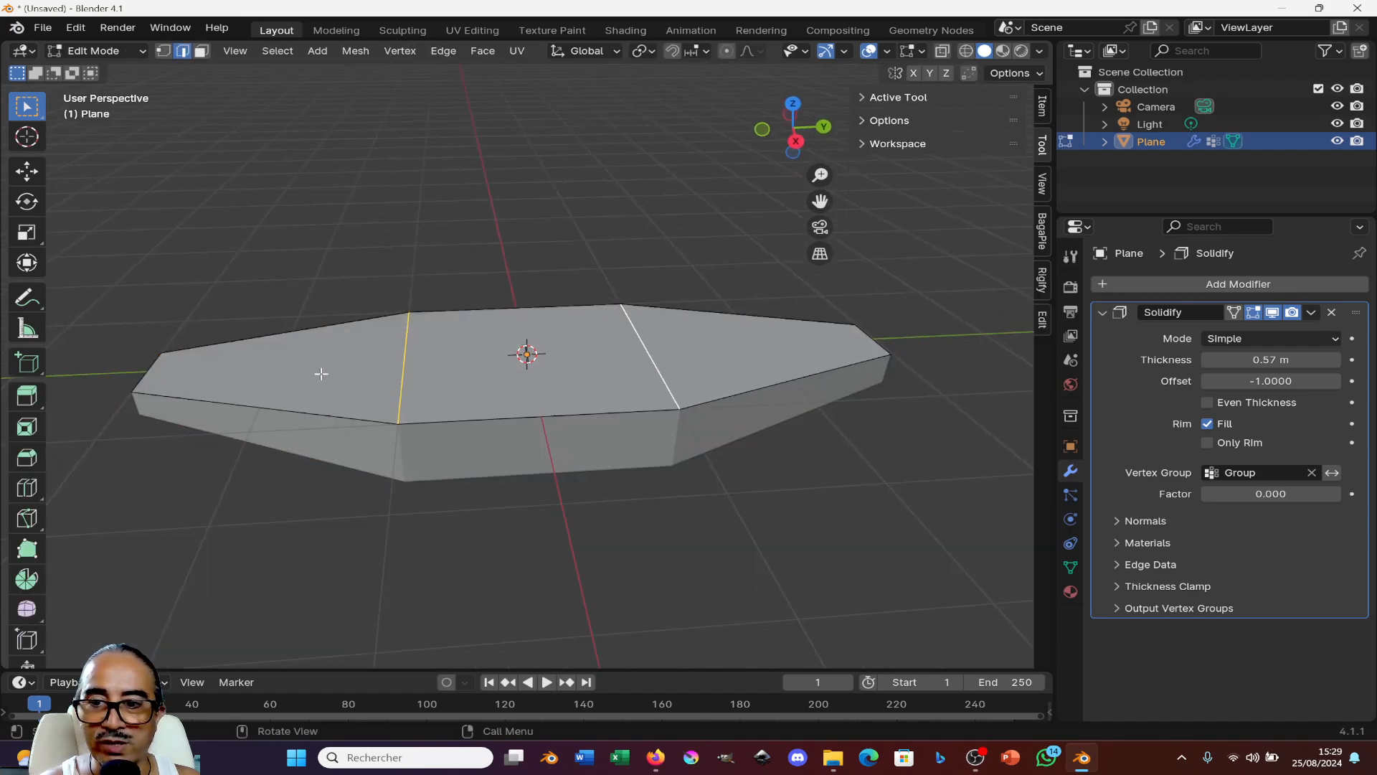
{"action": "key", "text": "Tab"}
{"action": "left_click", "coordinate": [123, 54]}
{"action": "left_click", "coordinate": [105, 145]}
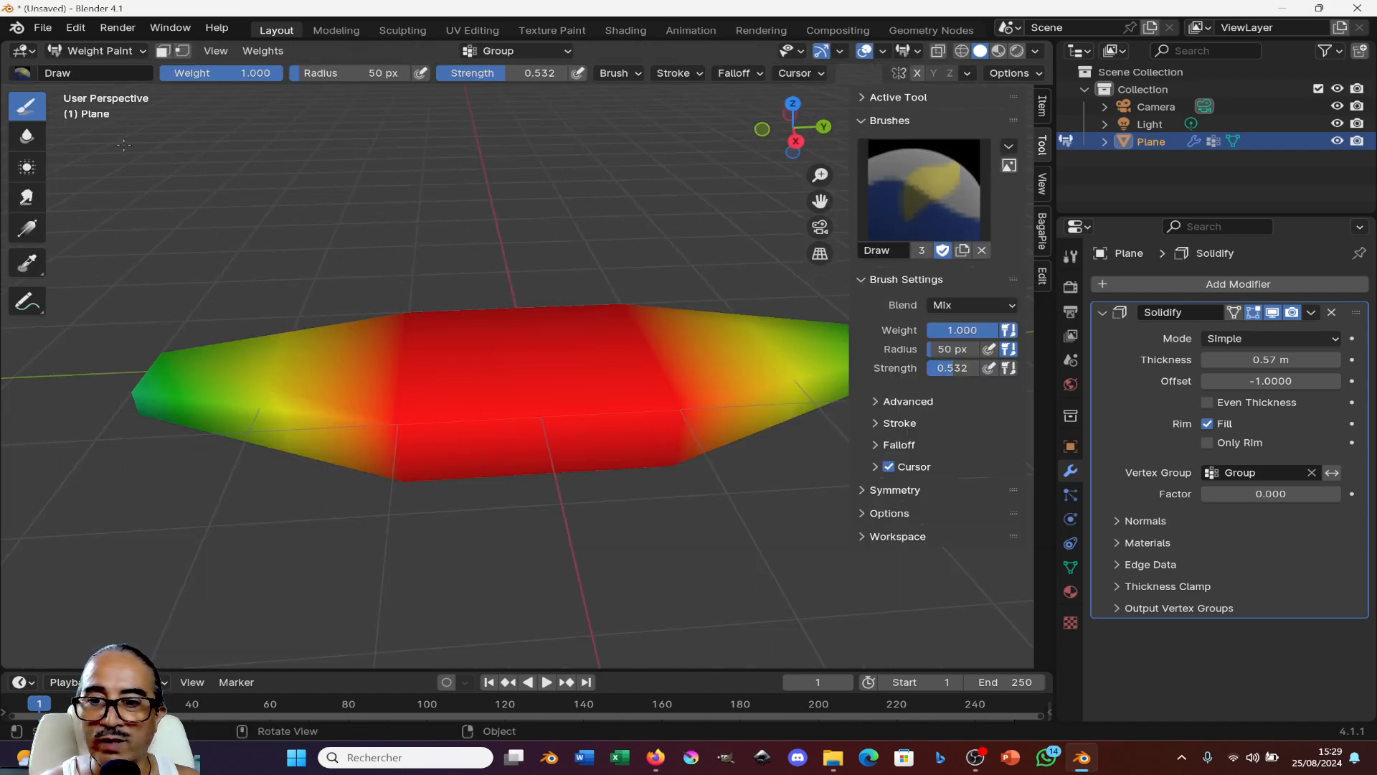
{"action": "middle_click_drag", "start_coordinate": [495, 455], "coordinate": [495, 460]}
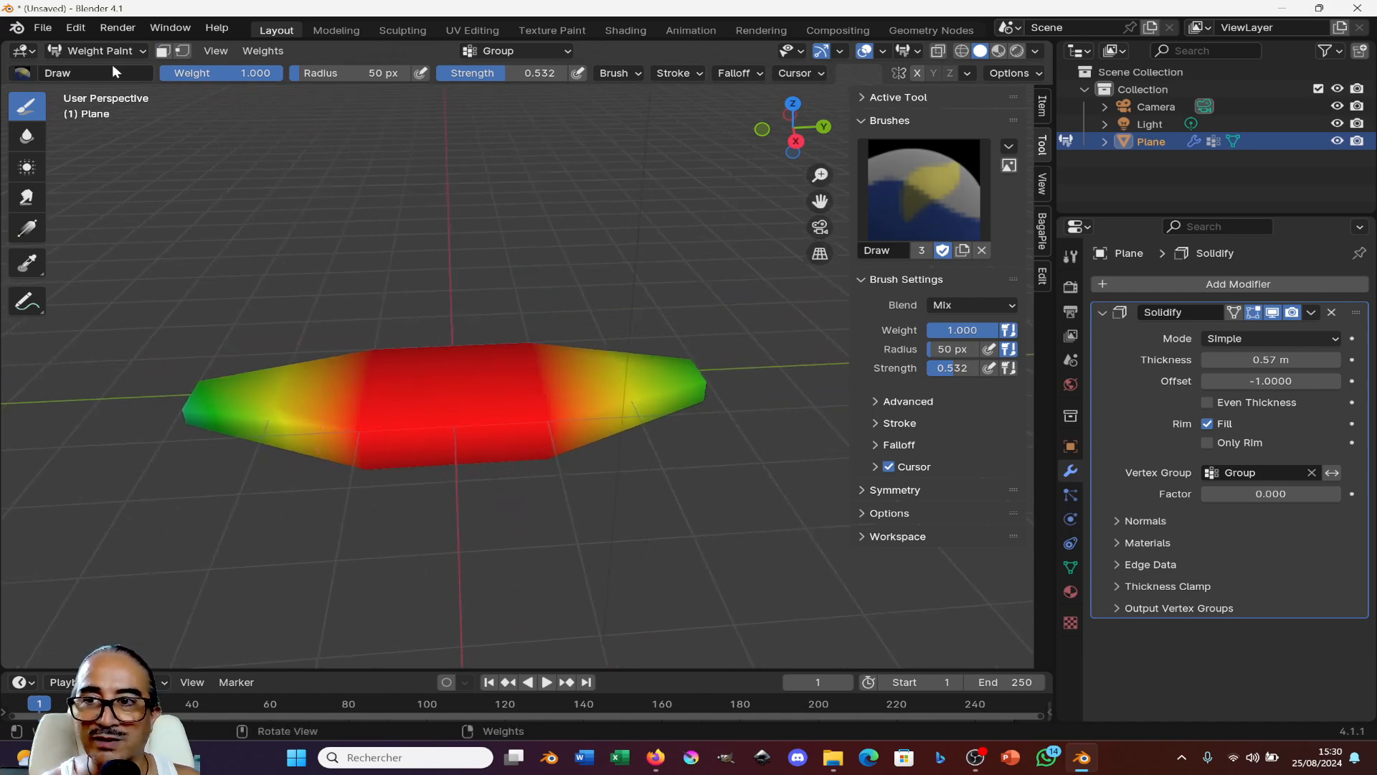
{"action": "left_click", "coordinate": [24, 72]}
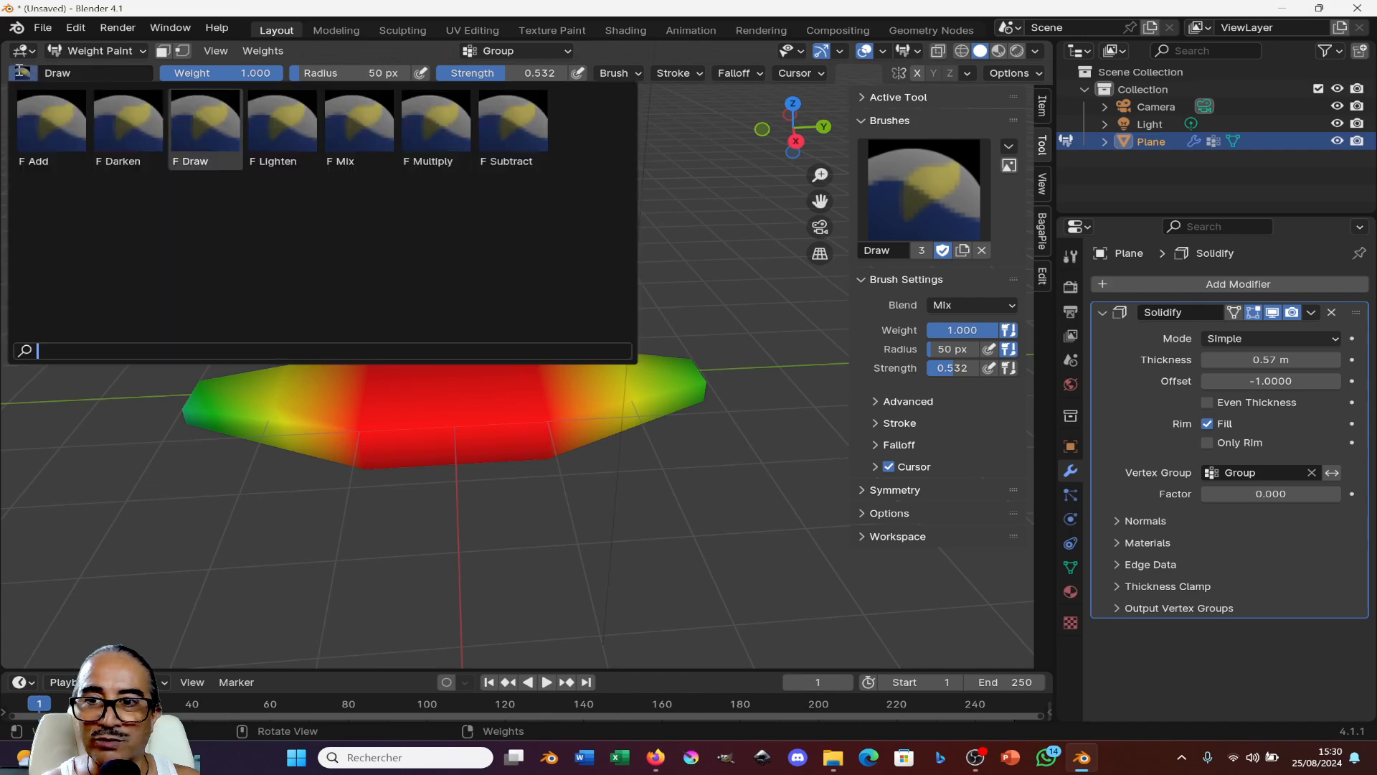
{"action": "left_click", "coordinate": [513, 128]}
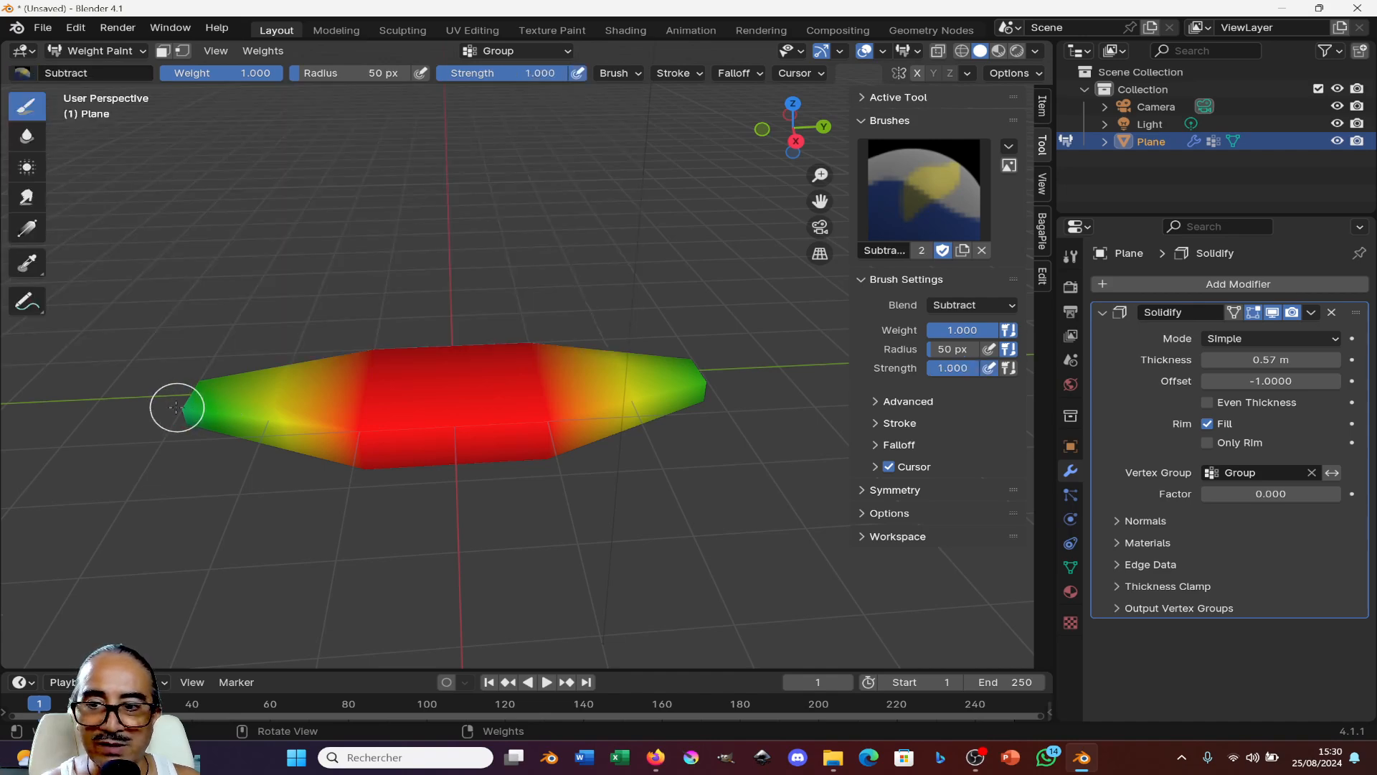
{"action": "mouse_move", "coordinate": [179, 402]}
{"action": "left_mouse_down"}
{"action": "mouse_move", "coordinate": [194, 381]}
{"action": "mouse_move", "coordinate": [201, 417]}
{"action": "left_mouse_up"}
{"action": "middle_click_drag", "start_coordinate": [218, 464], "coordinate": [218, 420]}
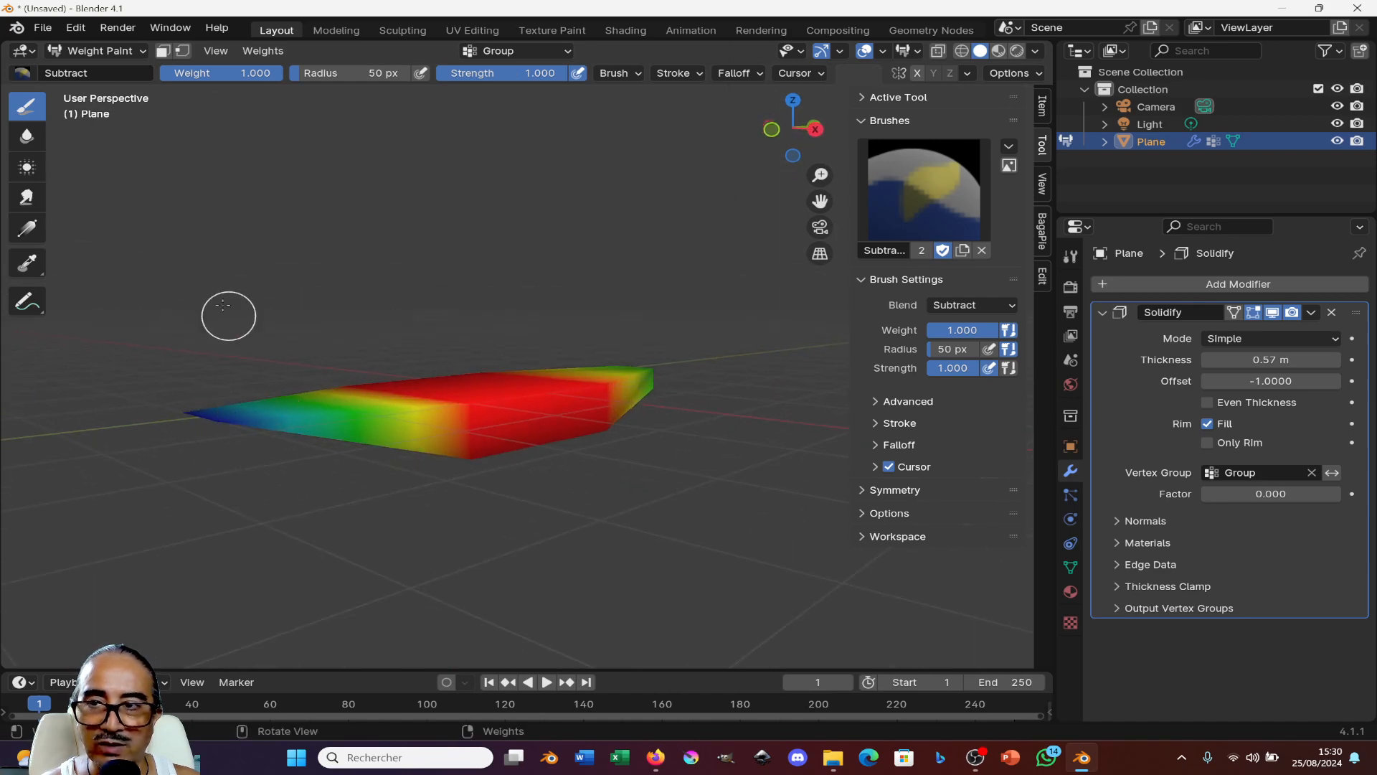
- Paint weight back onto the hull's negative-Y end with the Add brush at strength 0.532
{"action": "left_click", "coordinate": [79, 74]}
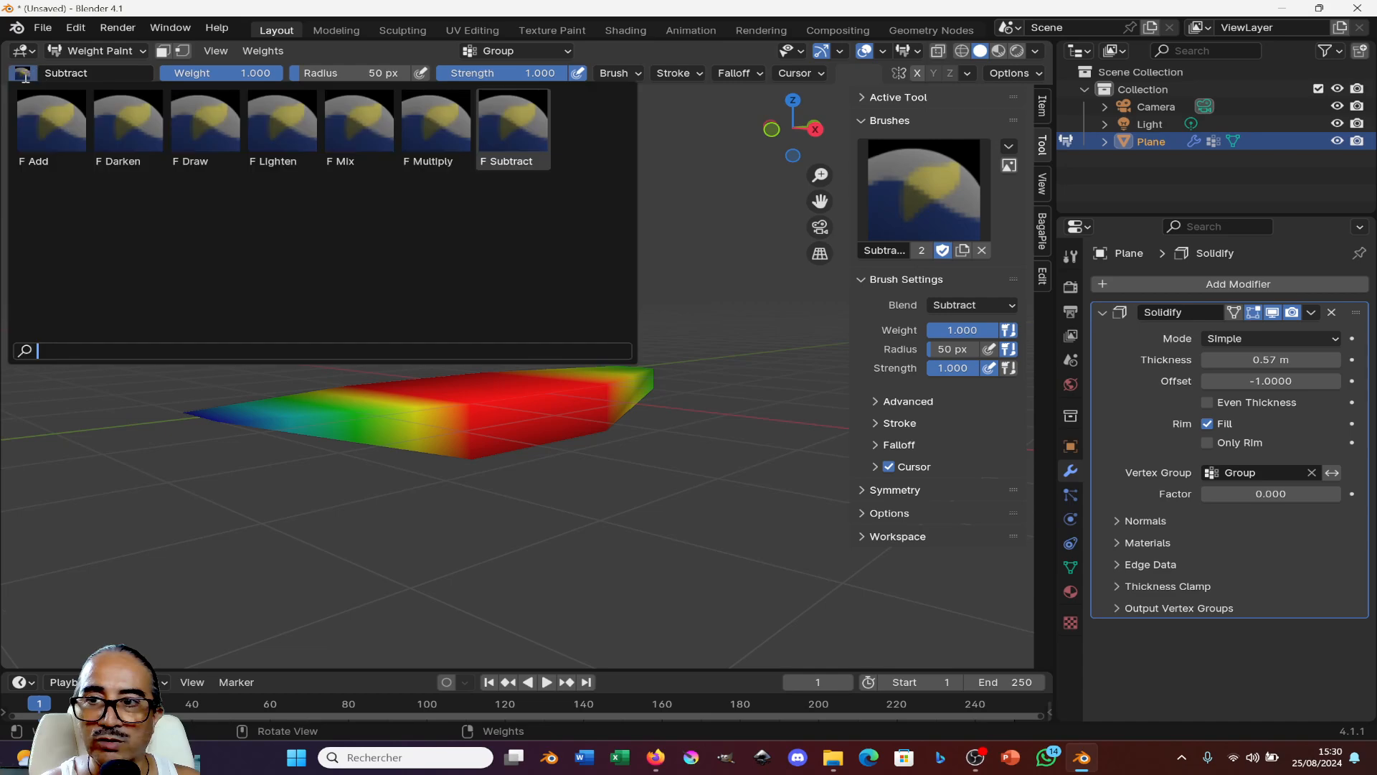
{"action": "left_click", "coordinate": [75, 141]}
{"action": "left_click_drag", "start_coordinate": [562, 72], "coordinate": [506, 72]}
{"action": "middle_click_drag", "start_coordinate": [584, 195], "coordinate": [293, 441]}
{"action": "left_click", "coordinate": [259, 422]}
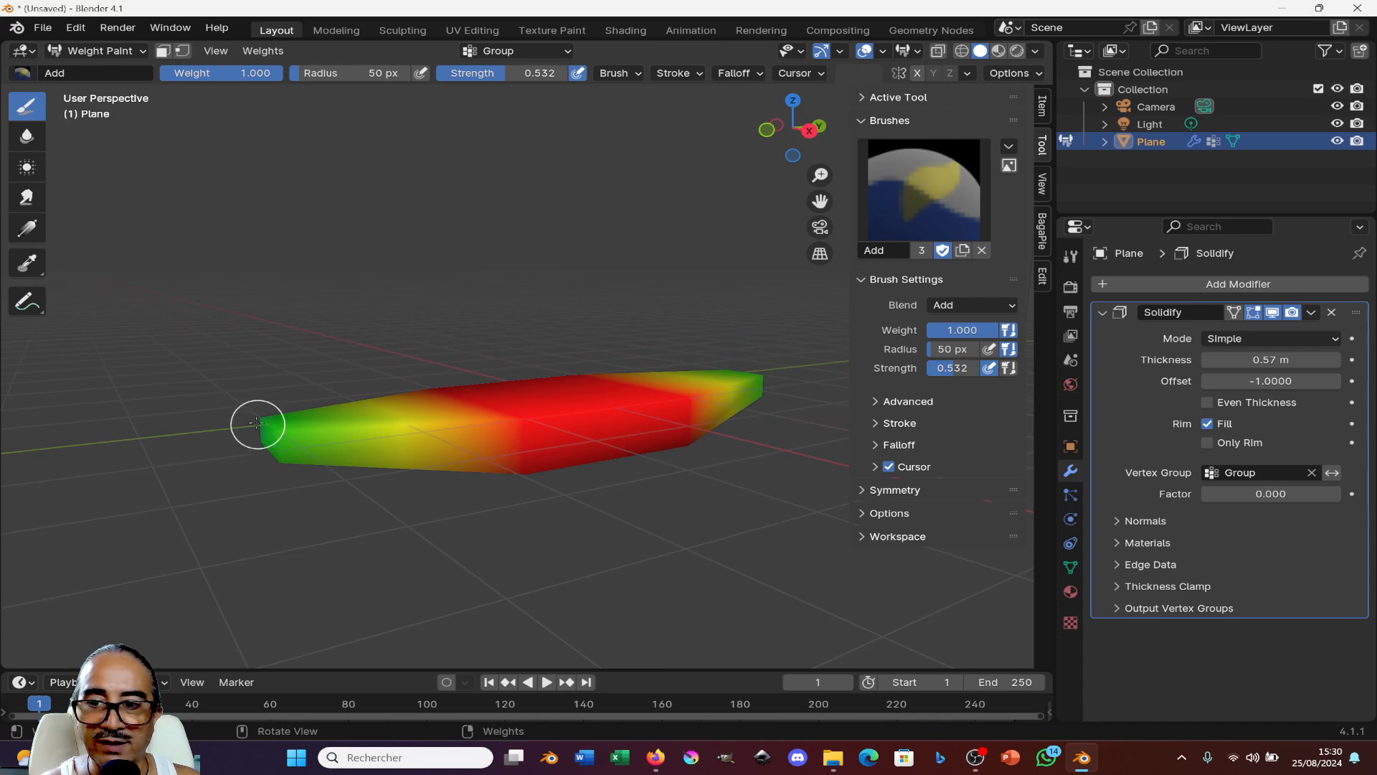
{"action": "middle_click_drag", "start_coordinate": [534, 615], "coordinate": [505, 610]}
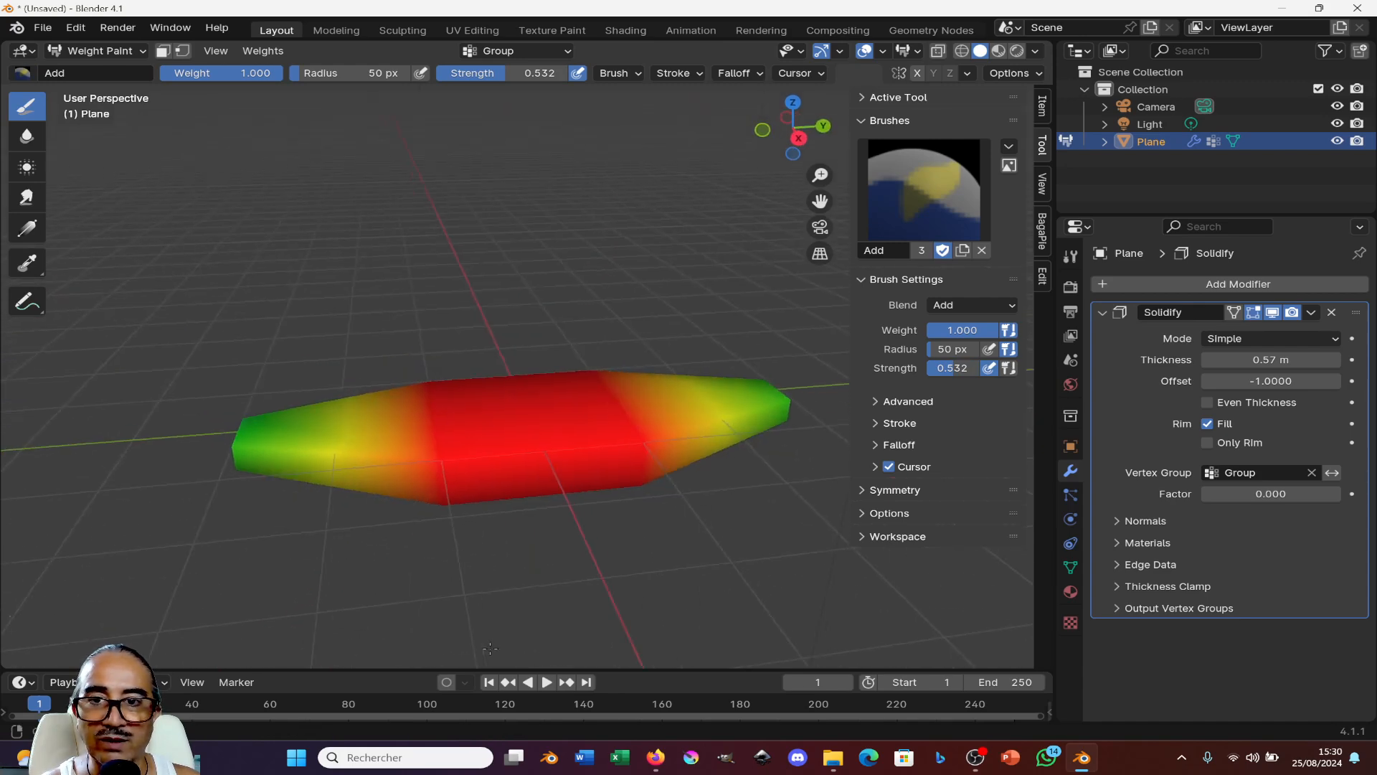
{"action": "middle_click_drag", "start_coordinate": [775, 466], "coordinate": [476, 527]}
- Return to Object Mode and apply the hull's Solidify modifier
{"action": "left_click", "coordinate": [85, 51]}
{"action": "left_click", "coordinate": [98, 69]}
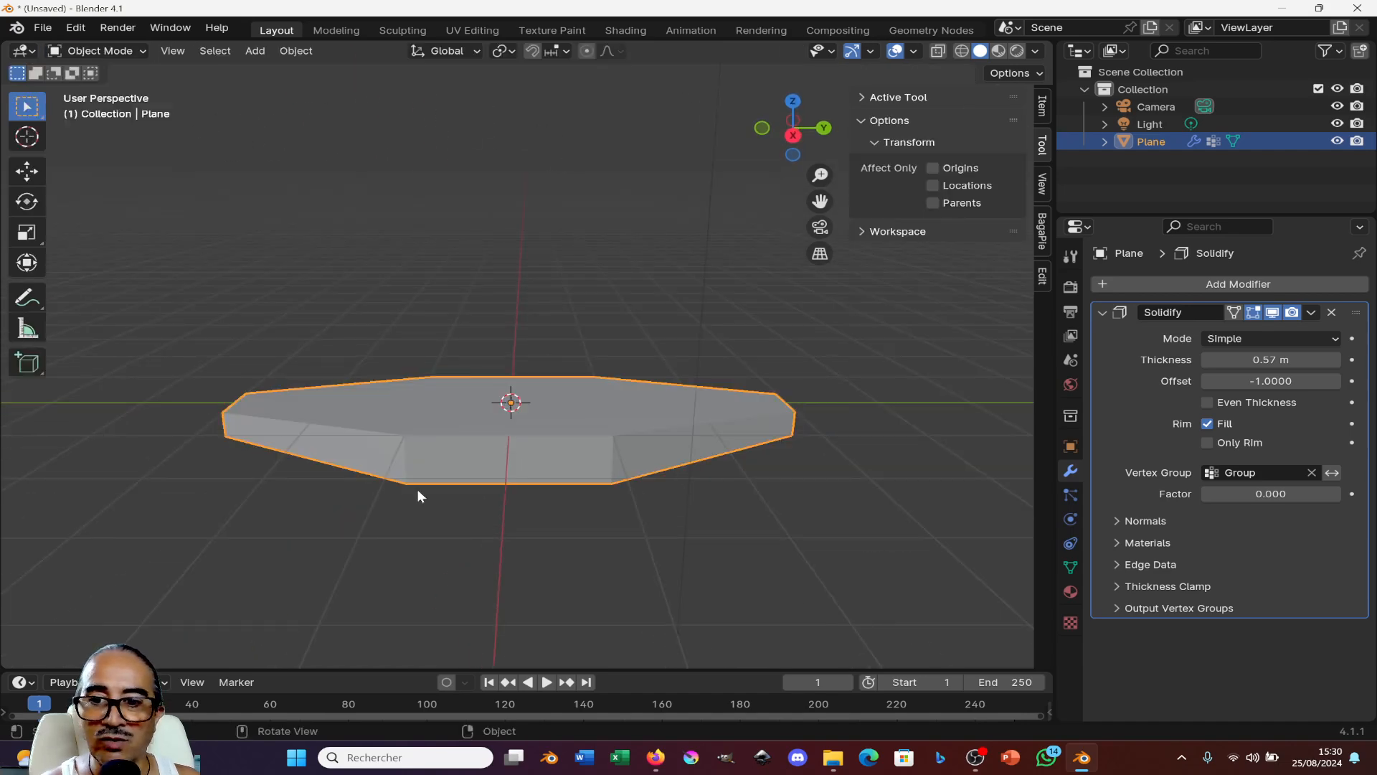
{"action": "mouse_move", "coordinate": [416, 488]}
{"action": "middle_mouse_down"}
{"action": "mouse_move", "coordinate": [399, 467]}
{"action": "mouse_move", "coordinate": [307, 475]}
{"action": "mouse_move", "coordinate": [301, 508]}
{"action": "middle_mouse_up"}
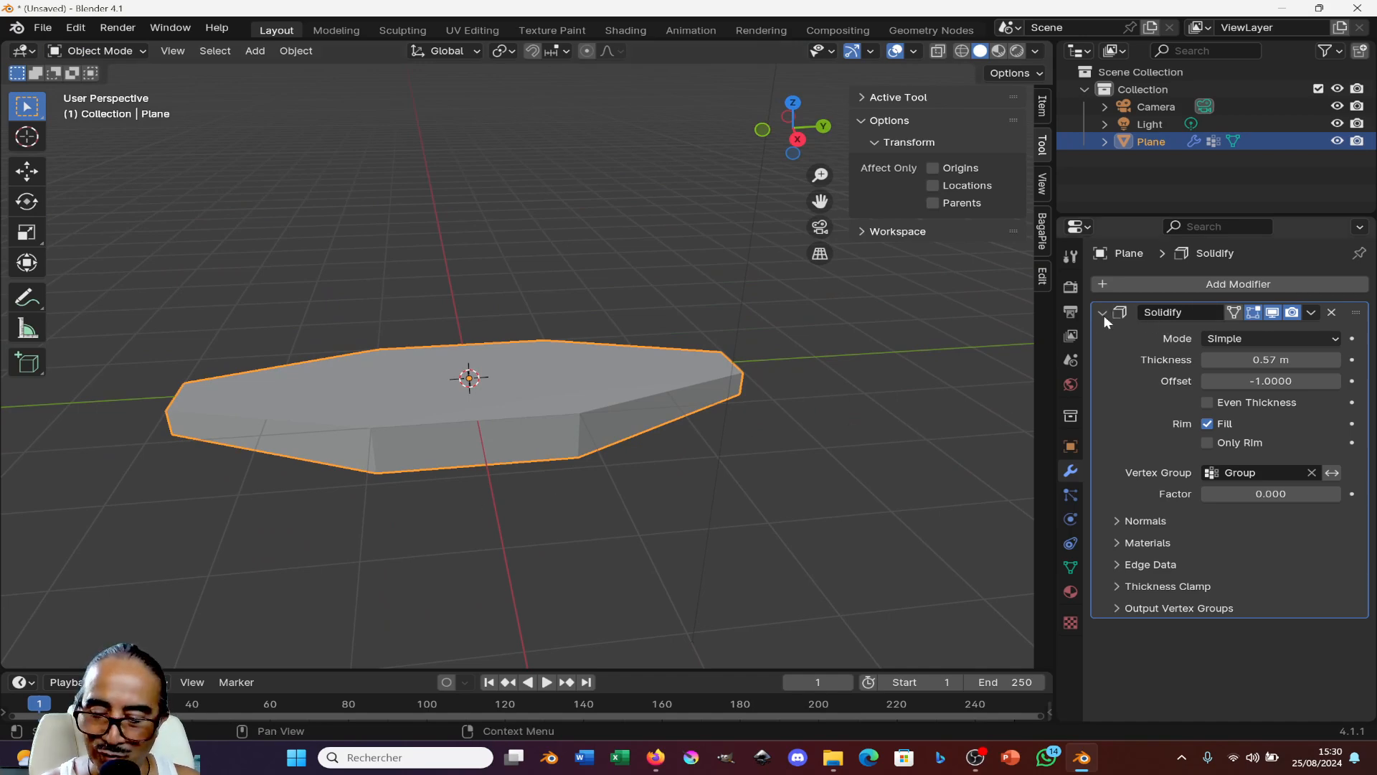
{"action": "key", "text": "ctrl+a"}
{"action": "middle_click_drag", "start_coordinate": [549, 406], "coordinate": [544, 495]}
- Enter Edit Mode and move the bottom edge of the hull's end face along Z
{"action": "key", "text": "Tab"}
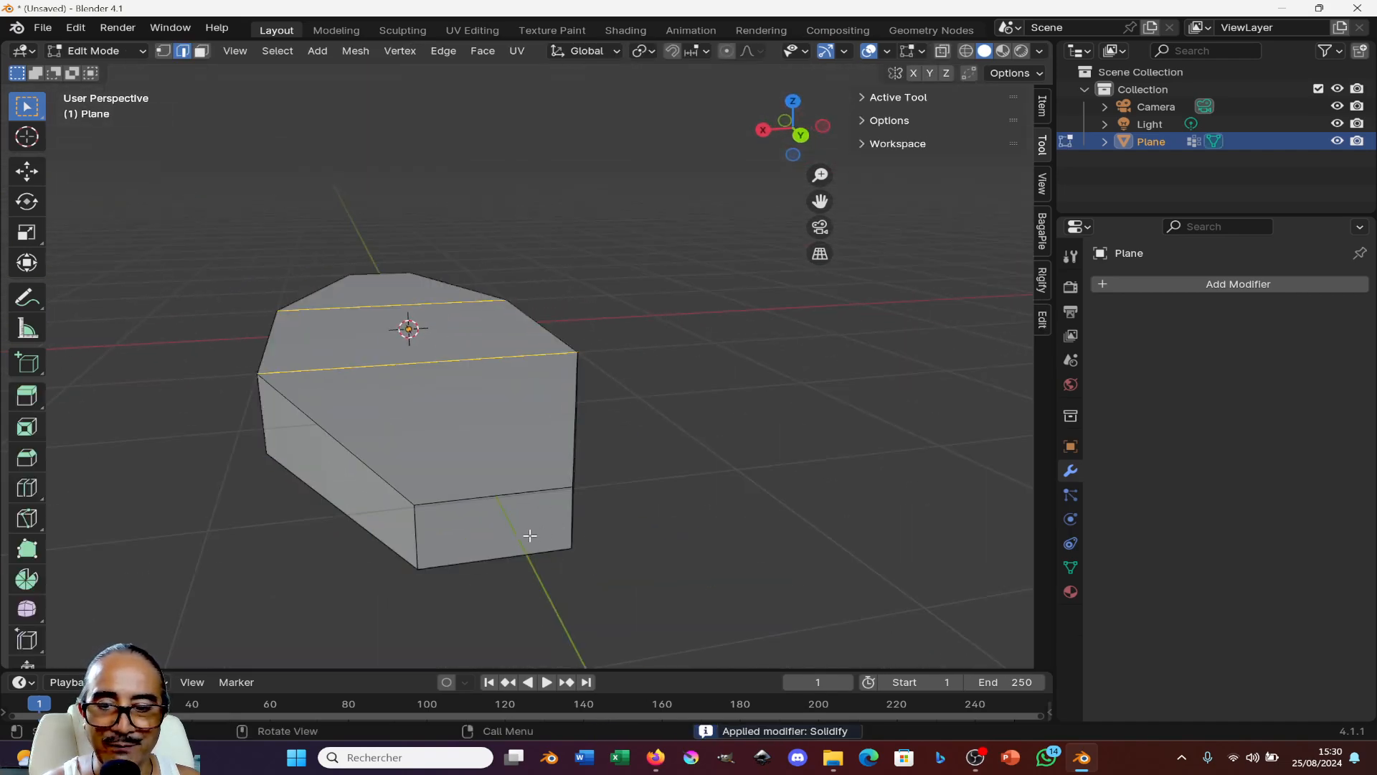
{"action": "left_click", "coordinate": [496, 563]}
{"action": "middle_click_drag", "start_coordinate": [553, 572], "coordinate": [659, 514]}
{"action": "key", "text": "g"}
{"action": "key", "text": "z"}
{"action": "left_click", "coordinate": [655, 560]}
- Flatten the bottom edge of the hull's negative-Y end with a Z scale of 0 and raise it about 0.07 m
{"action": "type", "text": "sz"}
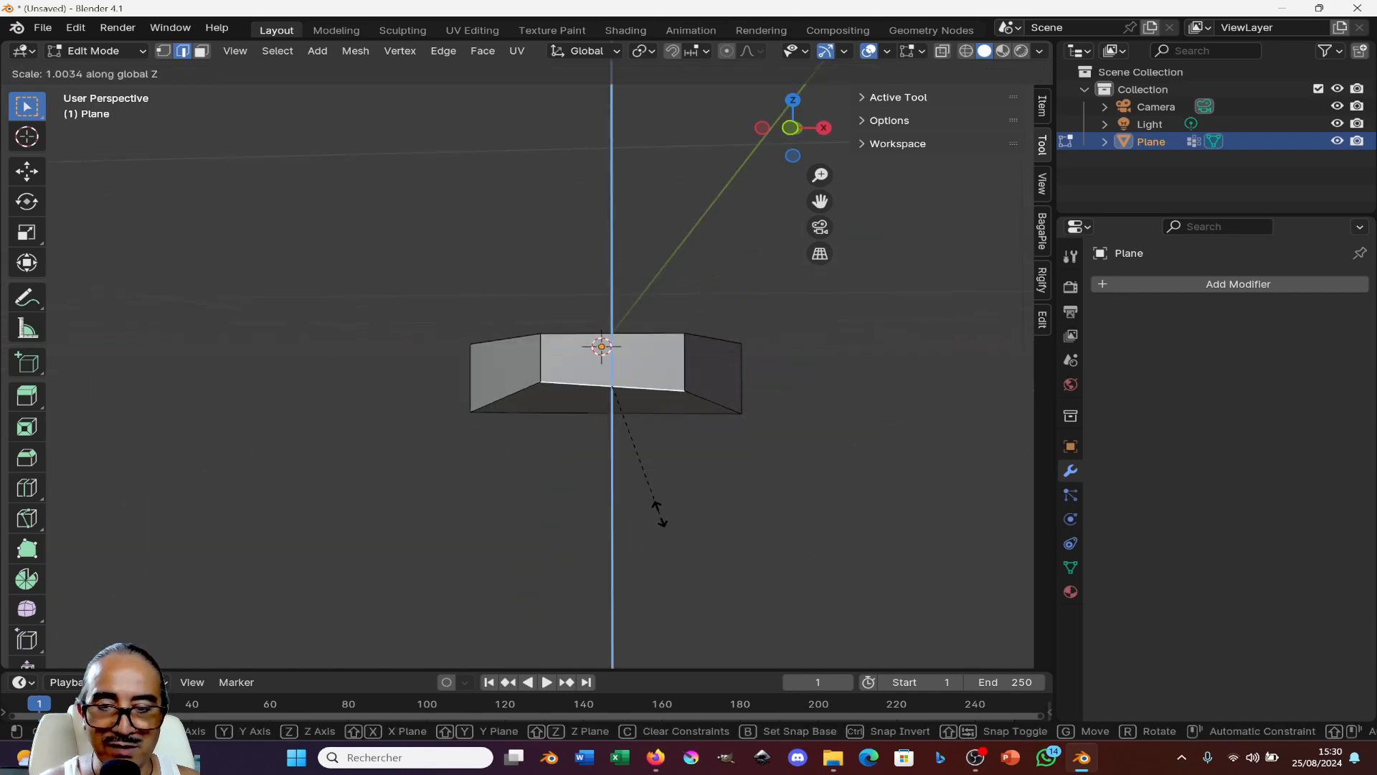
{"action": "type", "text": "0"}
{"action": "key", "text": "Return"}
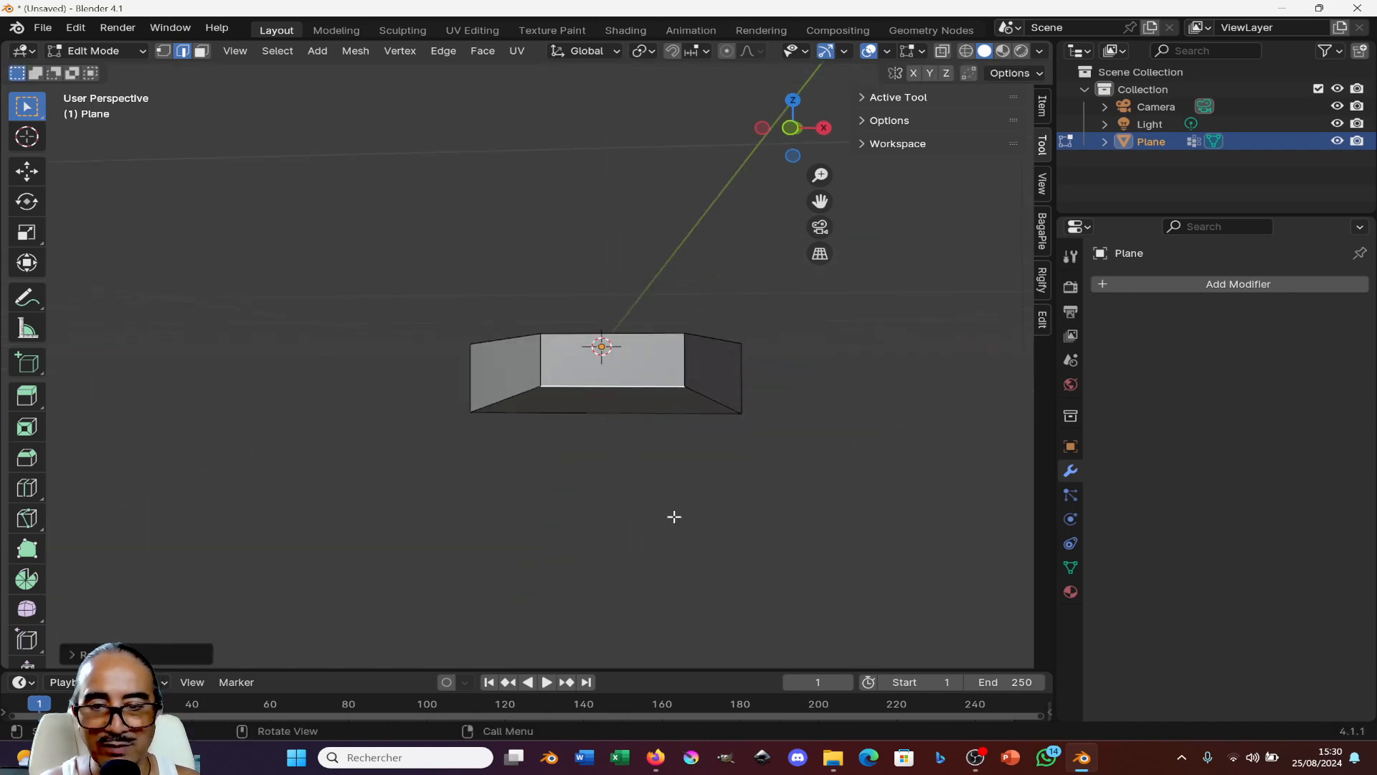
{"action": "middle_click_drag", "start_coordinate": [764, 413], "coordinate": [506, 408]}
{"action": "key", "text": "g"}
{"action": "key", "text": "z"}
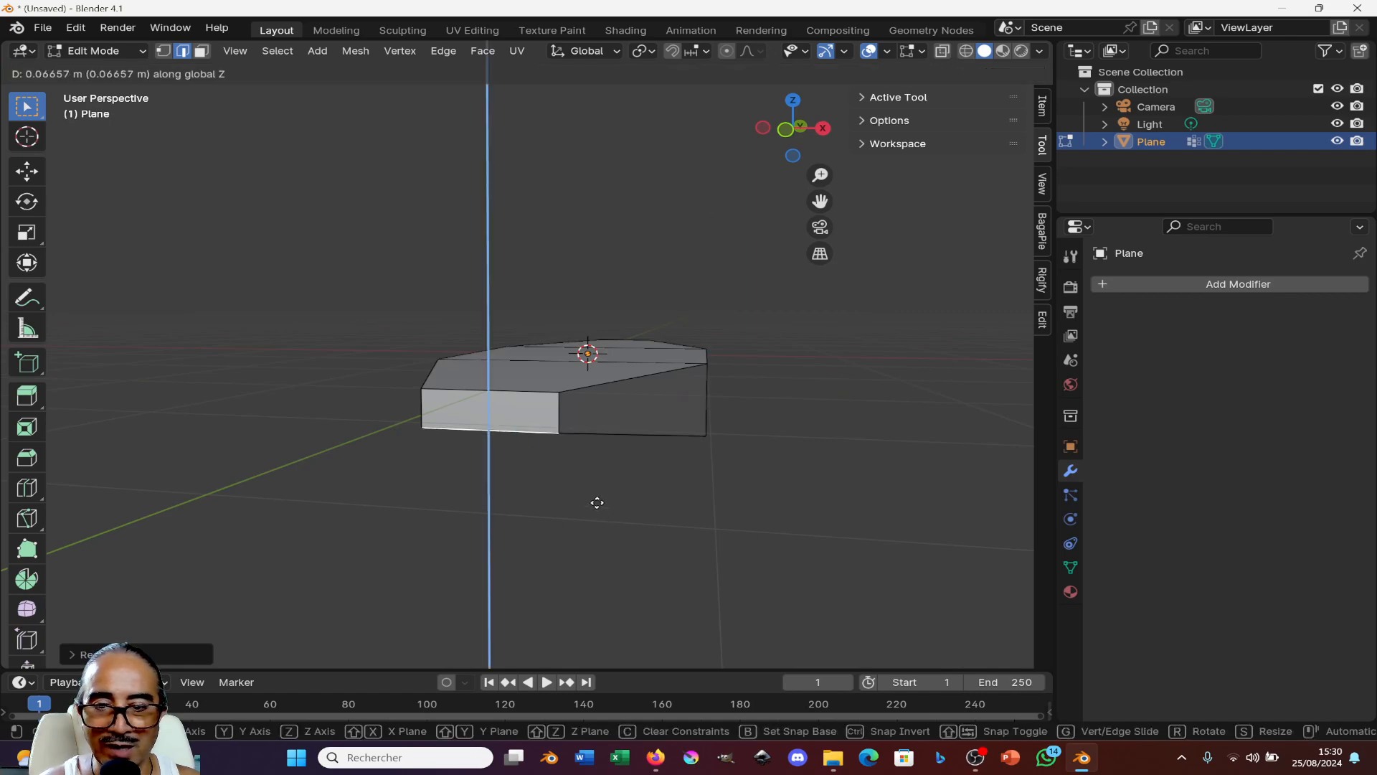
{"action": "left_click", "coordinate": [597, 498]}
{"action": "middle_click_drag", "start_coordinate": [596, 498], "coordinate": [917, 432]}
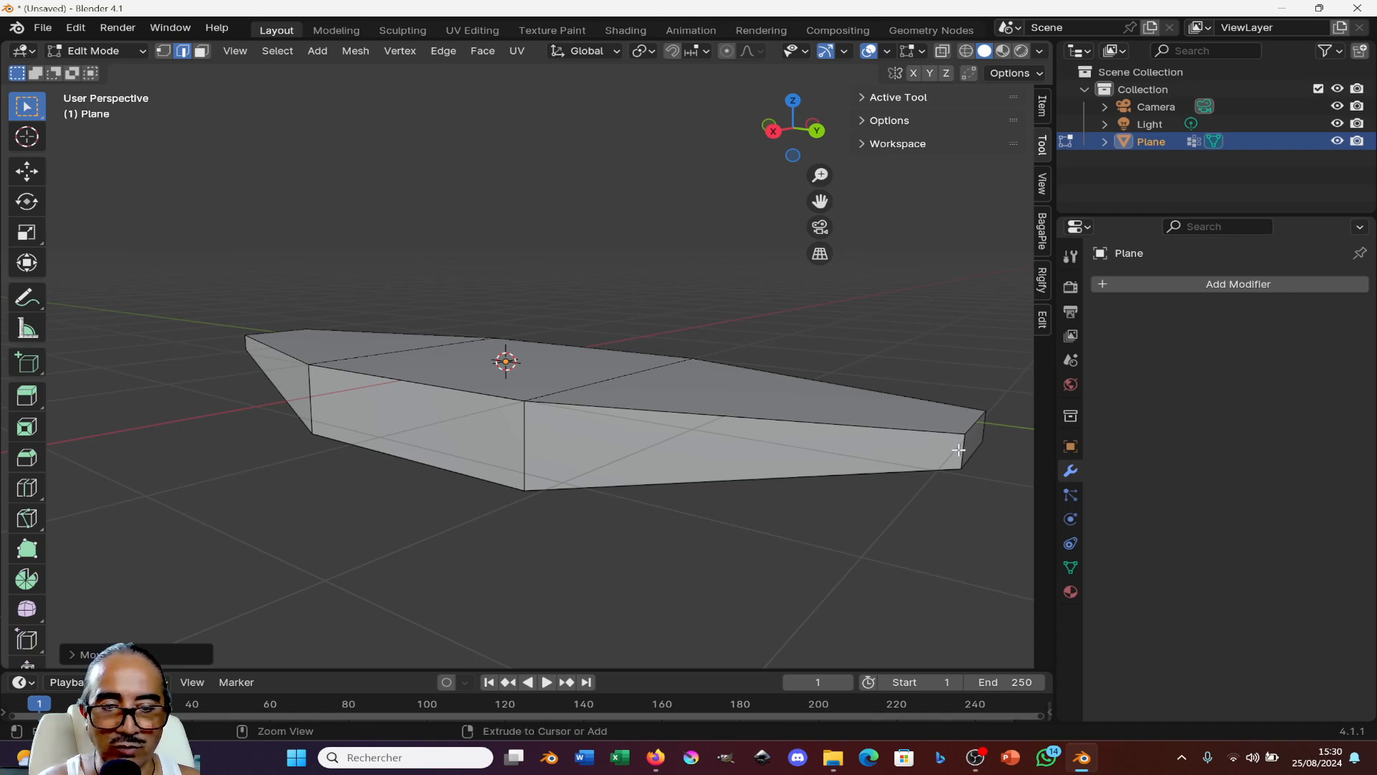
- Try a lengthwise loop cut through the middle of the deck and the hull's end faces
{"action": "key", "text": "ctrl+r"}
{"action": "left_click", "coordinate": [970, 448]}
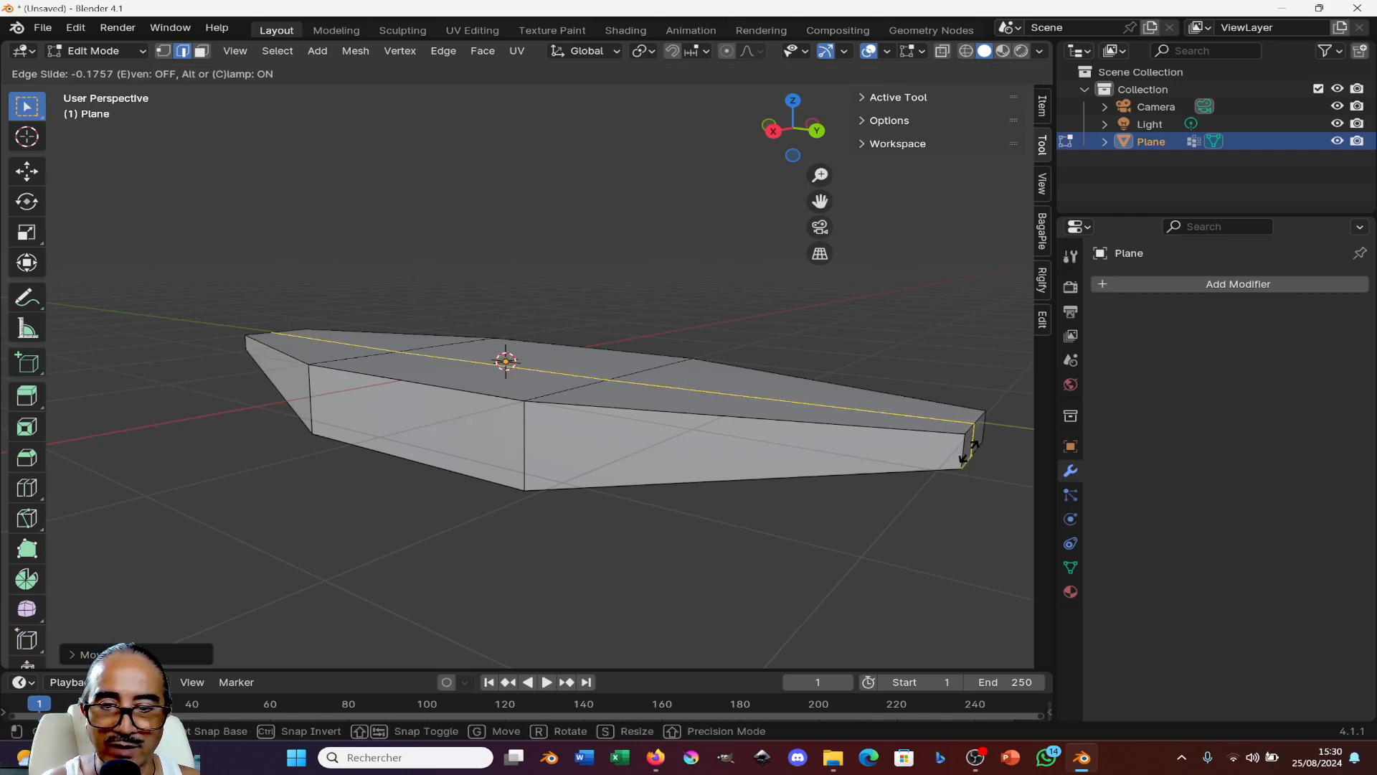
{"action": "left_click", "coordinate": [967, 447]}
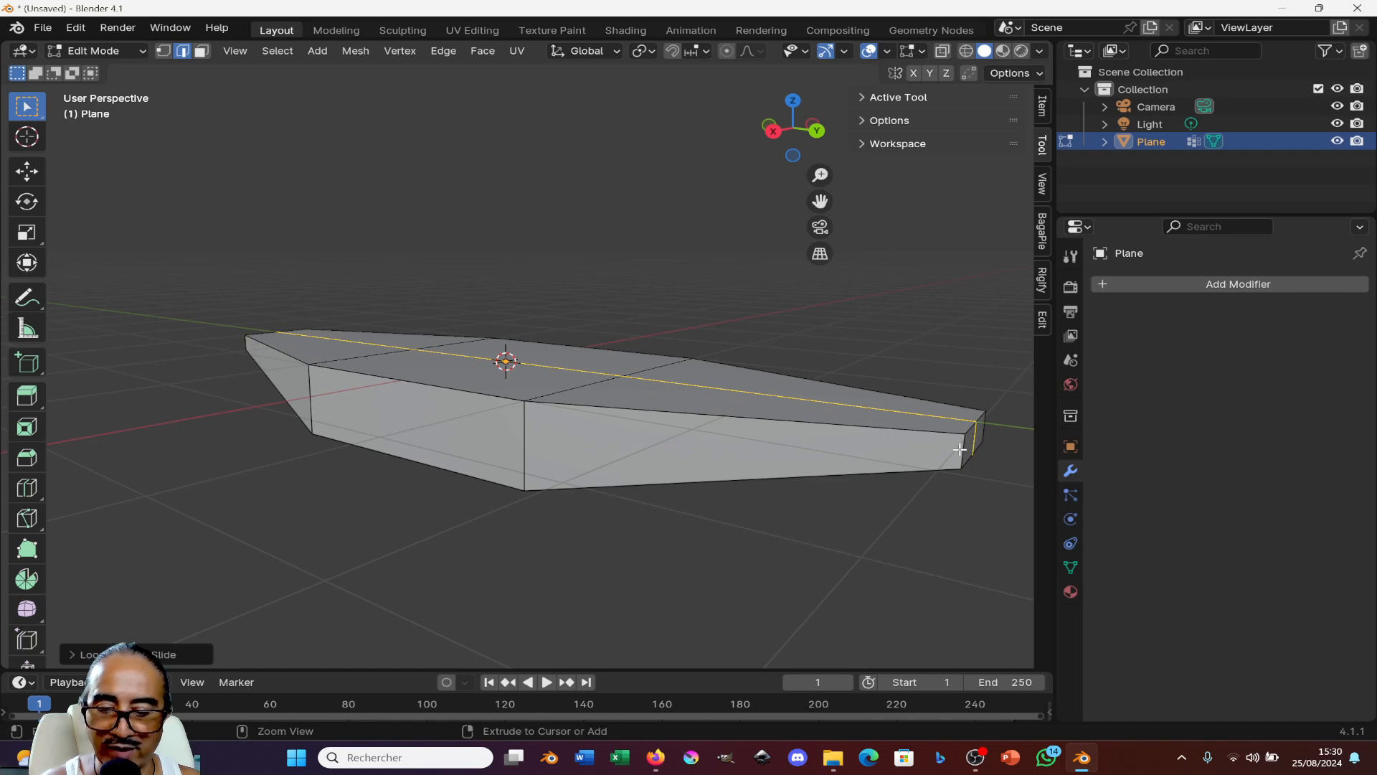
{"action": "left_click", "coordinate": [947, 446]}
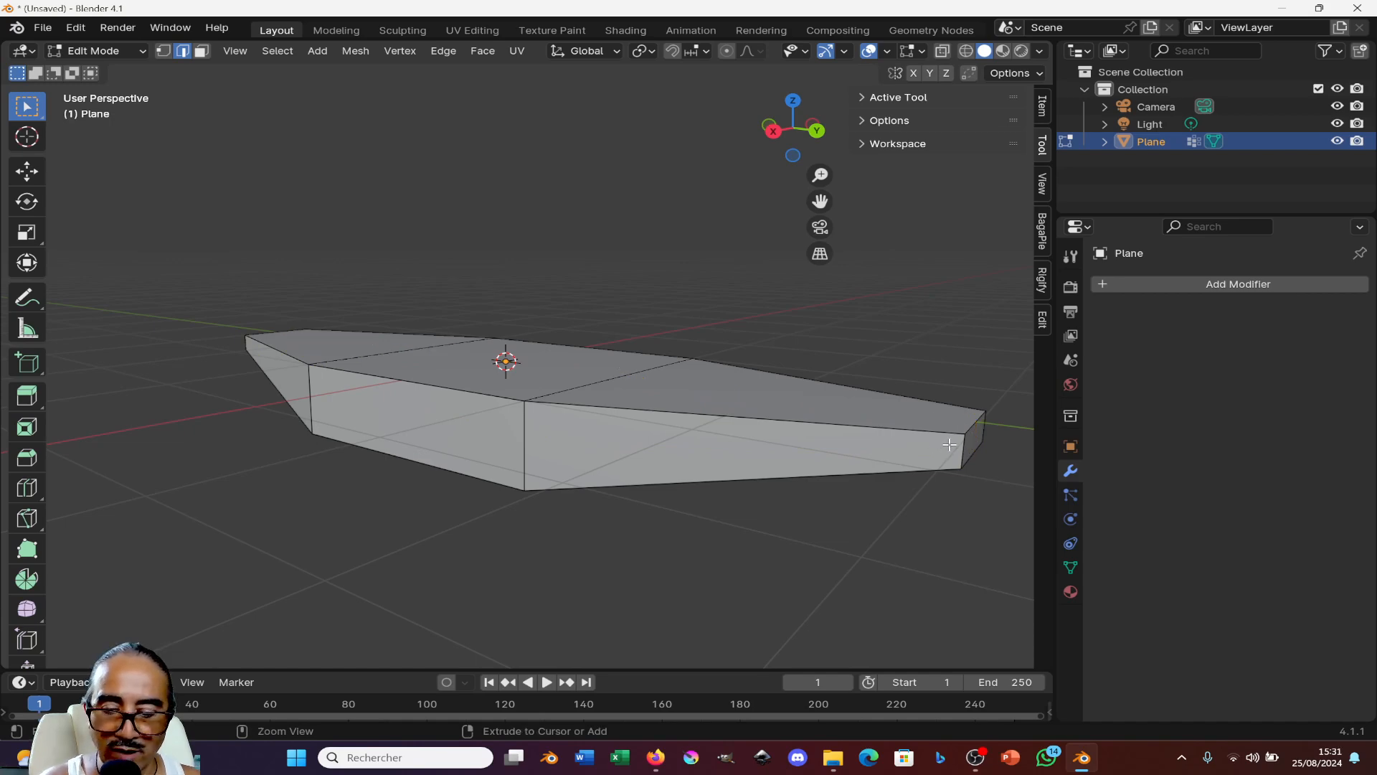
- Add a horizontal loop cut around the hull's sides, slid toward the deck by a factor of about 0.65
{"action": "key", "text": "ctrl+r"}
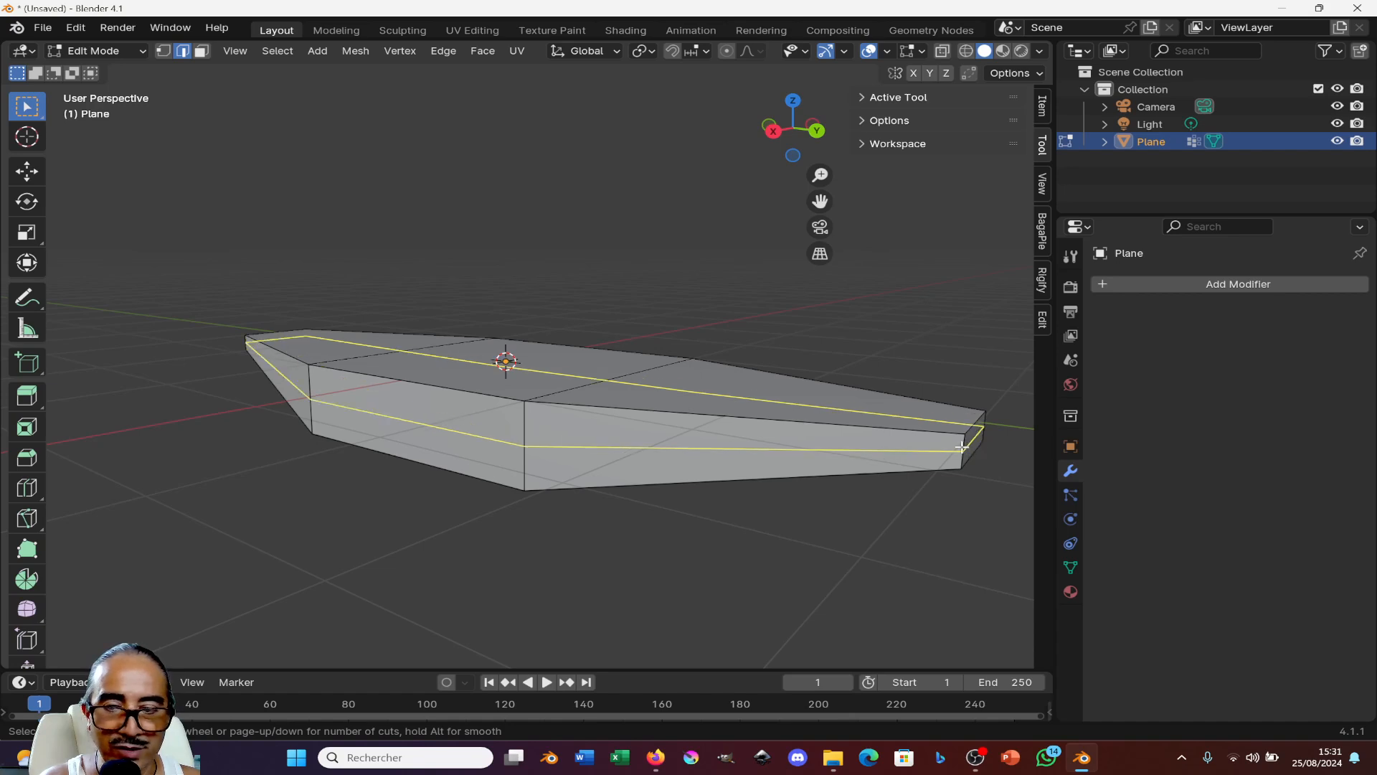
{"action": "left_click", "coordinate": [962, 446]}
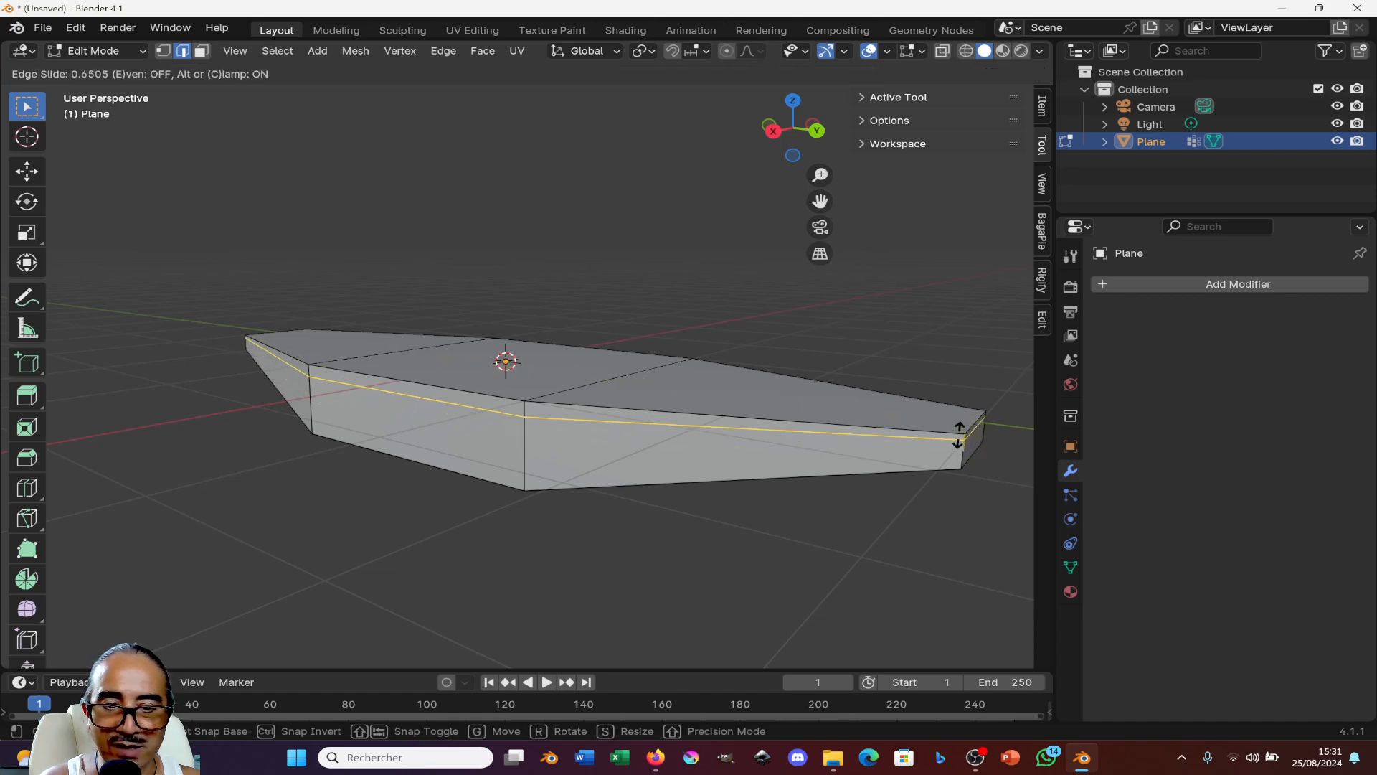
{"action": "left_click", "coordinate": [958, 435]}
- Switch to face selection and select the narrow face loop around the hull's upper rim
{"action": "middle_click_drag", "start_coordinate": [542, 479], "coordinate": [681, 396]}
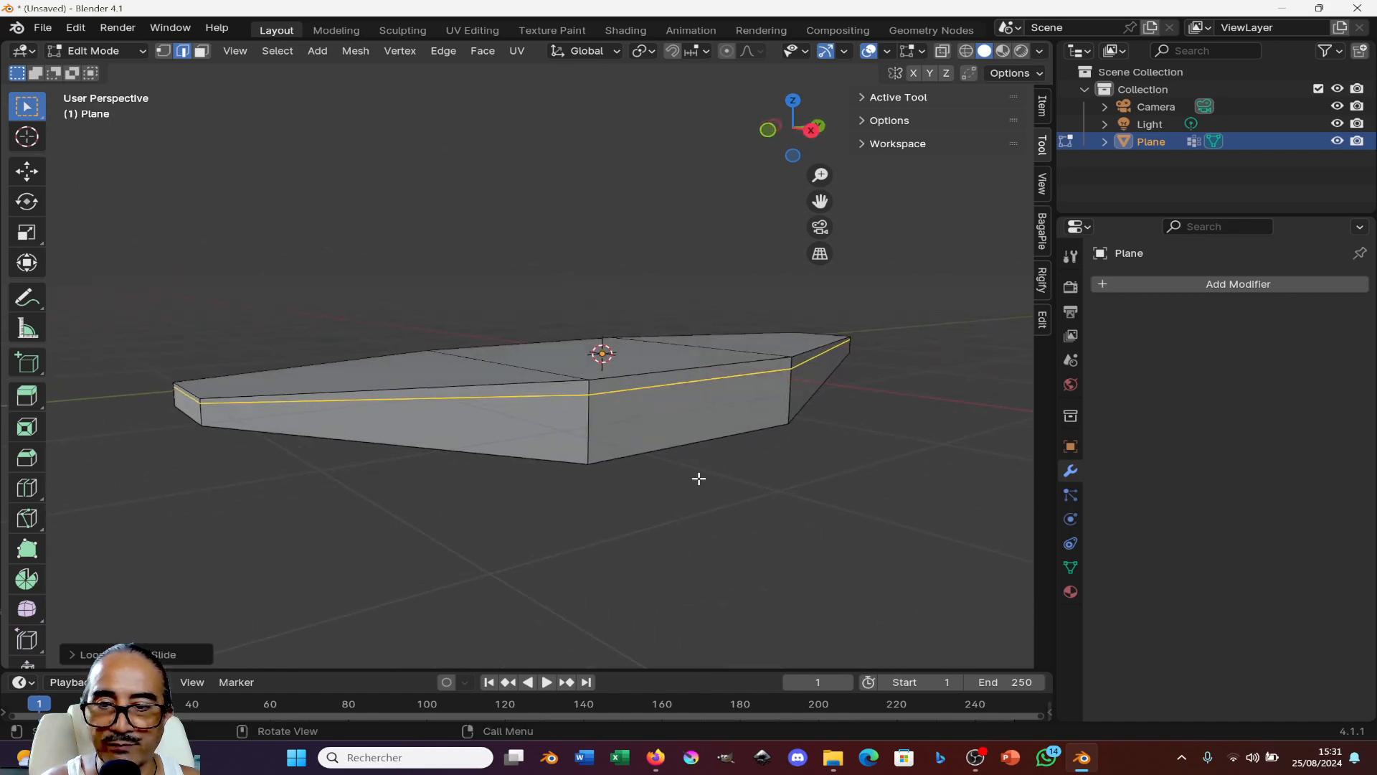
{"action": "left_click", "coordinate": [201, 54]}
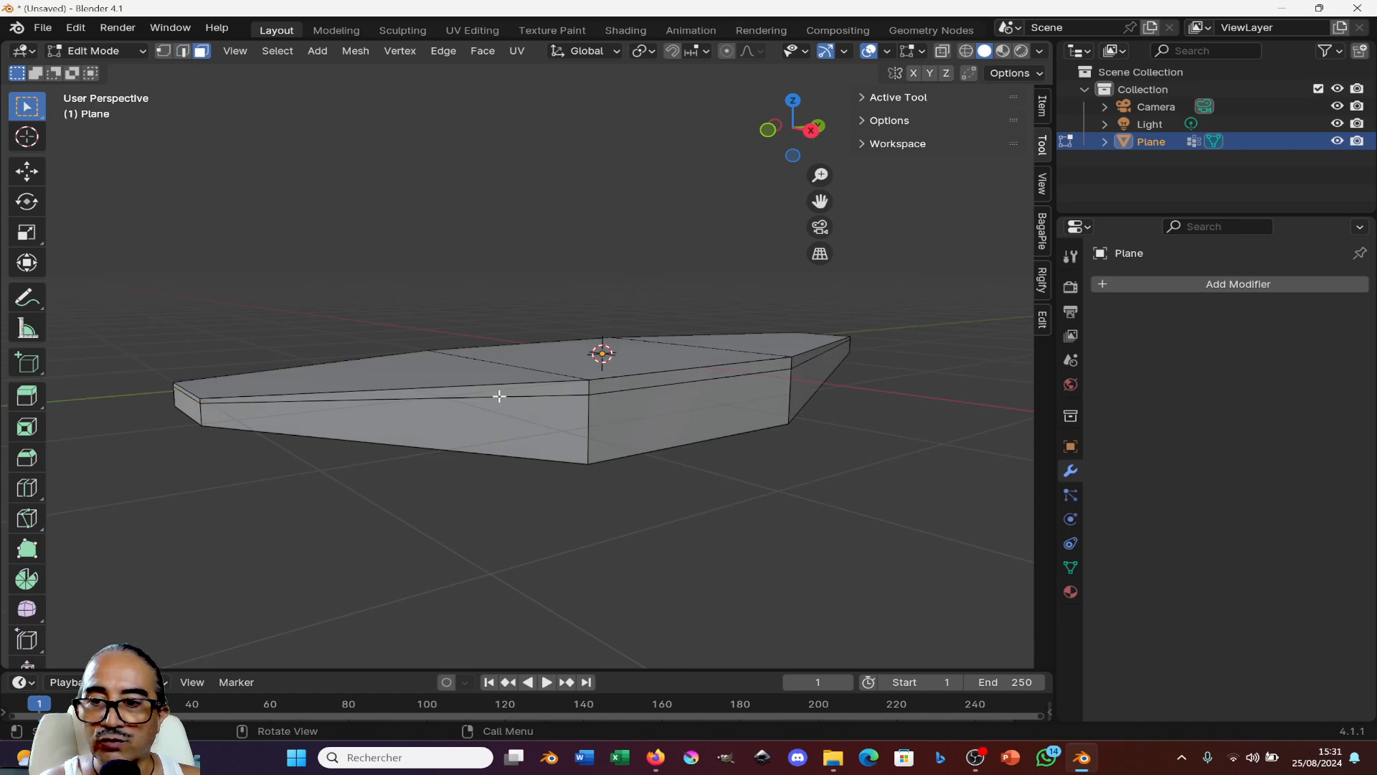
{"action": "left_click", "coordinate": [587, 386], "text": "alt"}
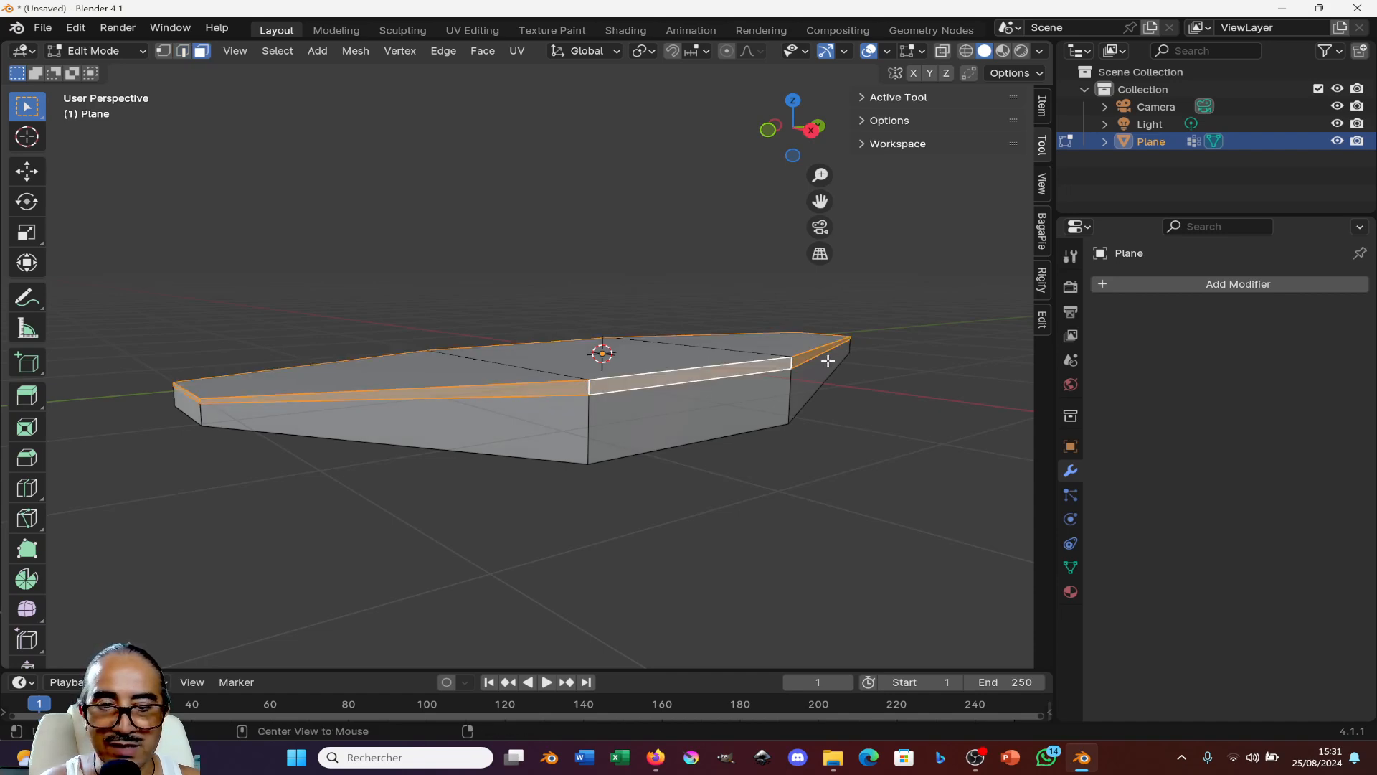
{"action": "middle_click_drag", "start_coordinate": [827, 361], "coordinate": [767, 375]}
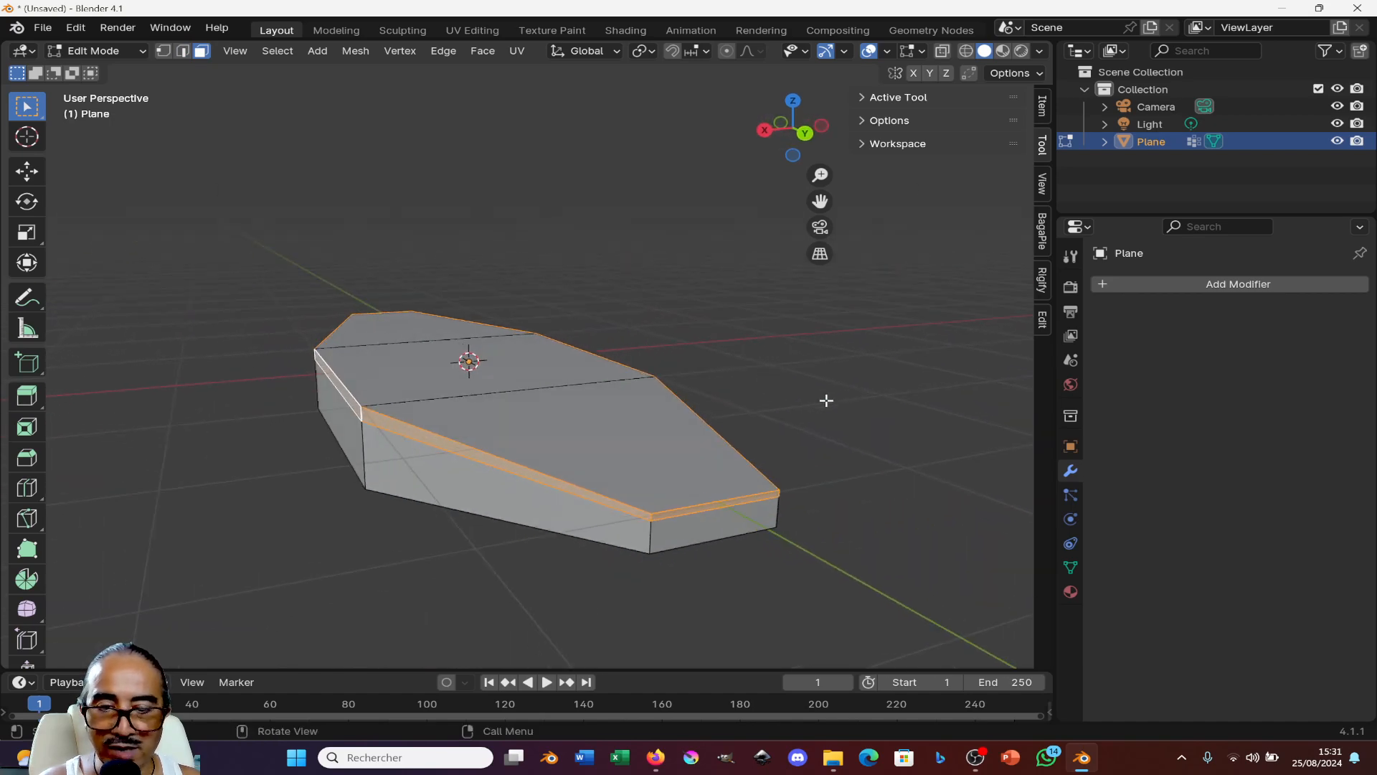
- Try to extrude the selected rim faces as one region
{"action": "key", "text": "e"}
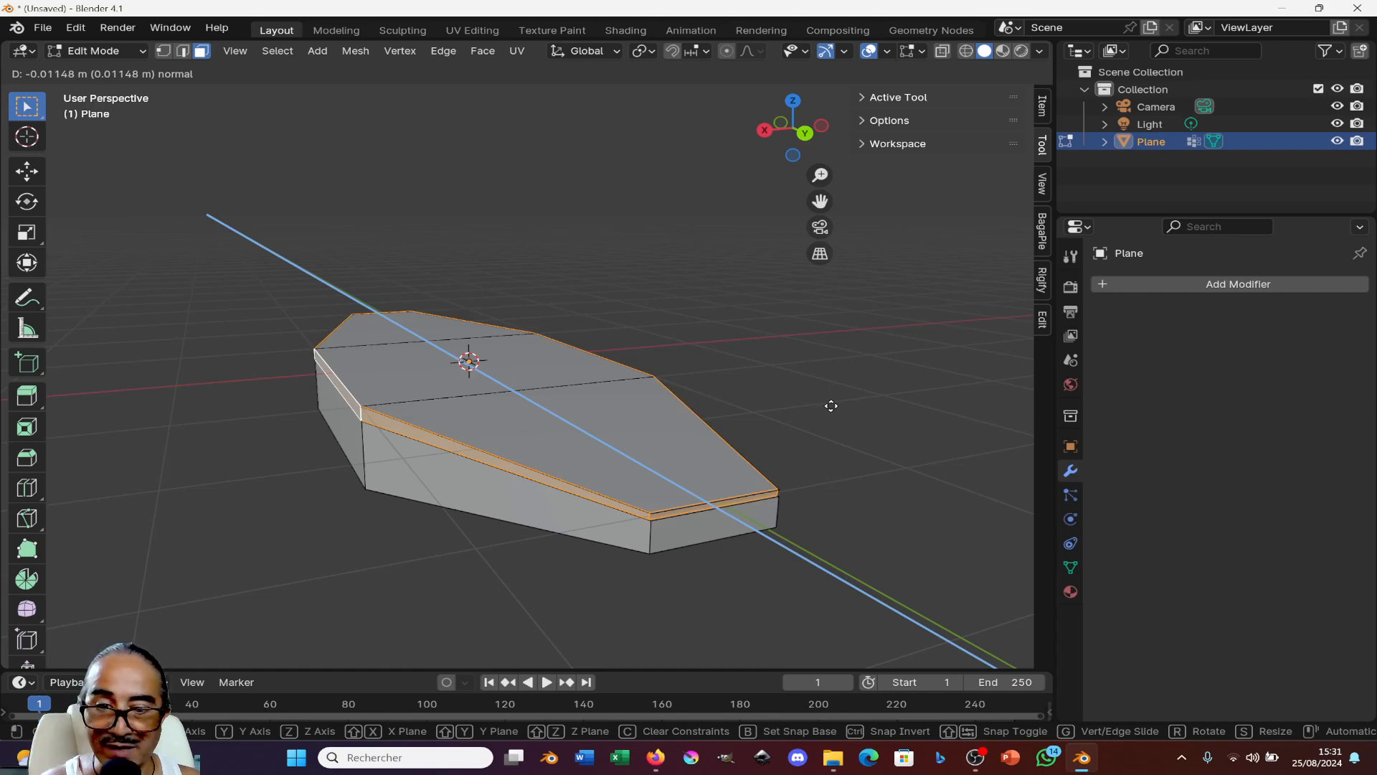
{"action": "left_click", "coordinate": [868, 392]}
{"action": "middle_click_drag", "start_coordinate": [858, 390], "coordinate": [730, 477]}
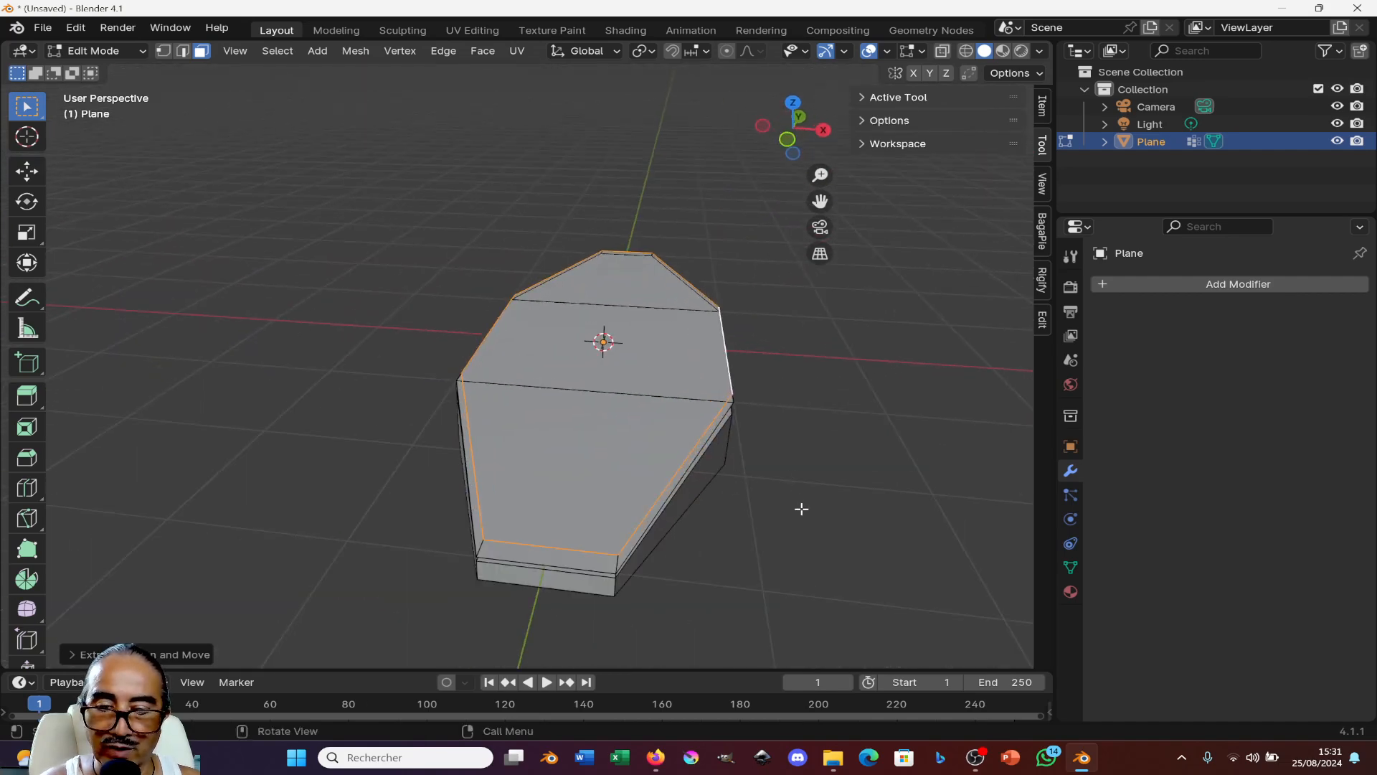
{"action": "middle_click_drag", "start_coordinate": [801, 508], "coordinate": [791, 435]}
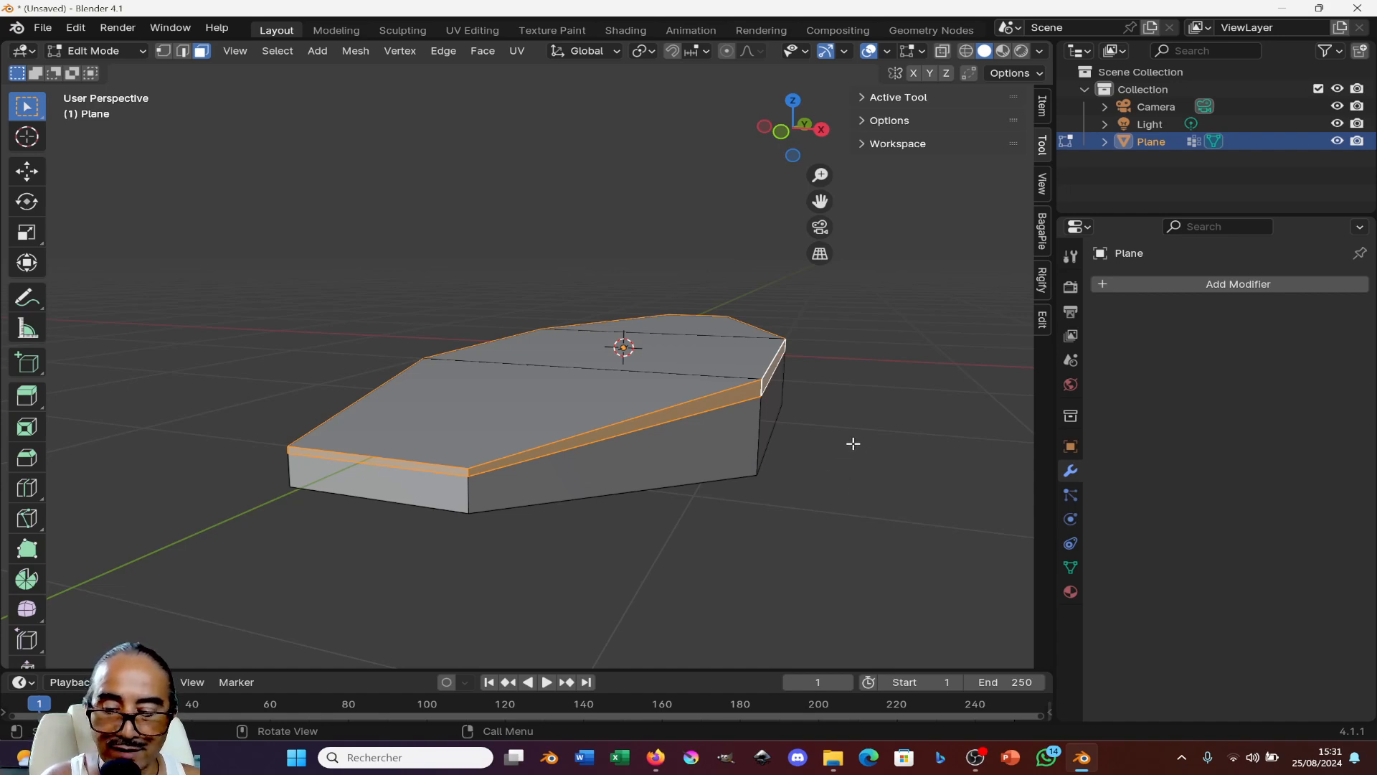
- Extrude the rim faces in place and scale the extrusion outward uniformly by about 1.05
{"action": "key", "text": "e"}
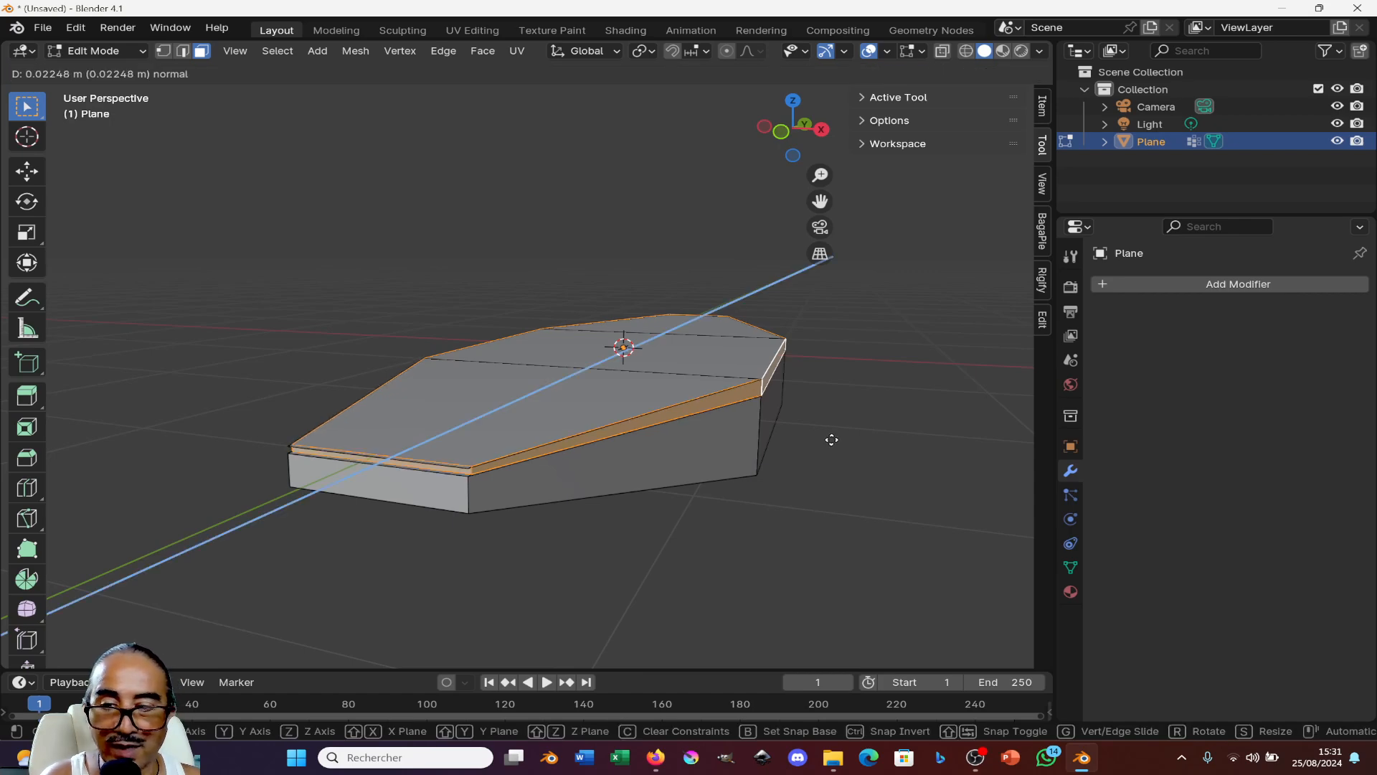
{"action": "right_click", "coordinate": [831, 440]}
{"action": "key", "text": "s"}
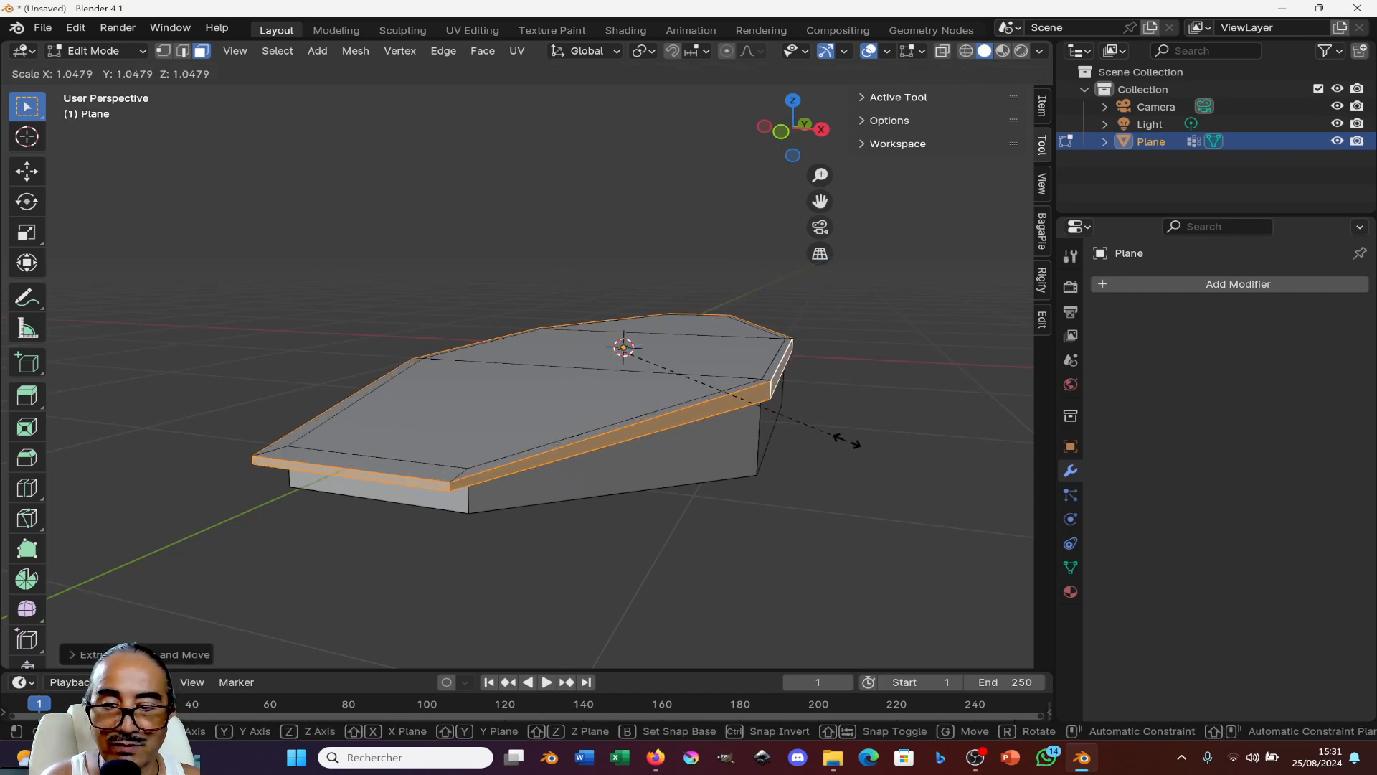
{"action": "left_click", "coordinate": [846, 438]}
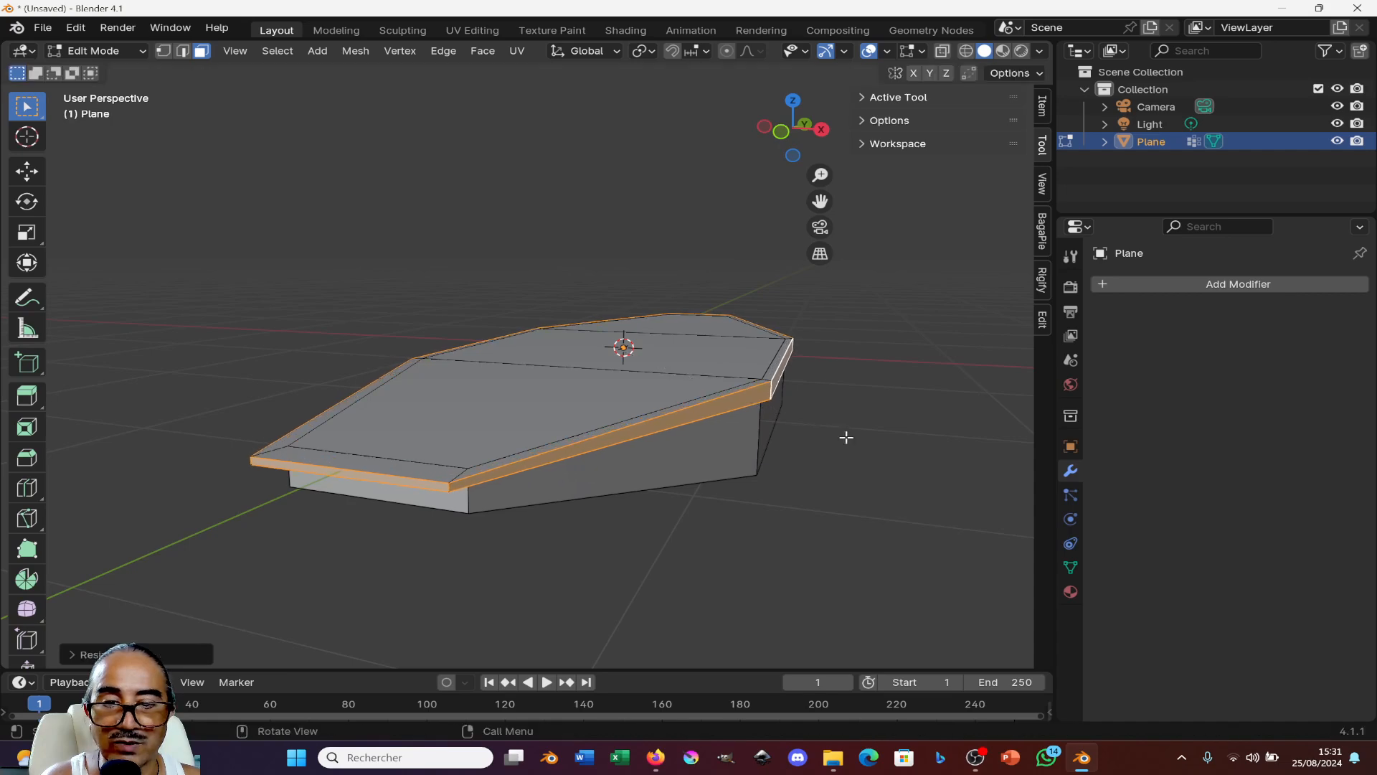
- Scale the extruded rim along the Y axis by about 0.97 to reduce its overhang at the ends
{"action": "middle_click_drag", "start_coordinate": [846, 438], "coordinate": [772, 462]}
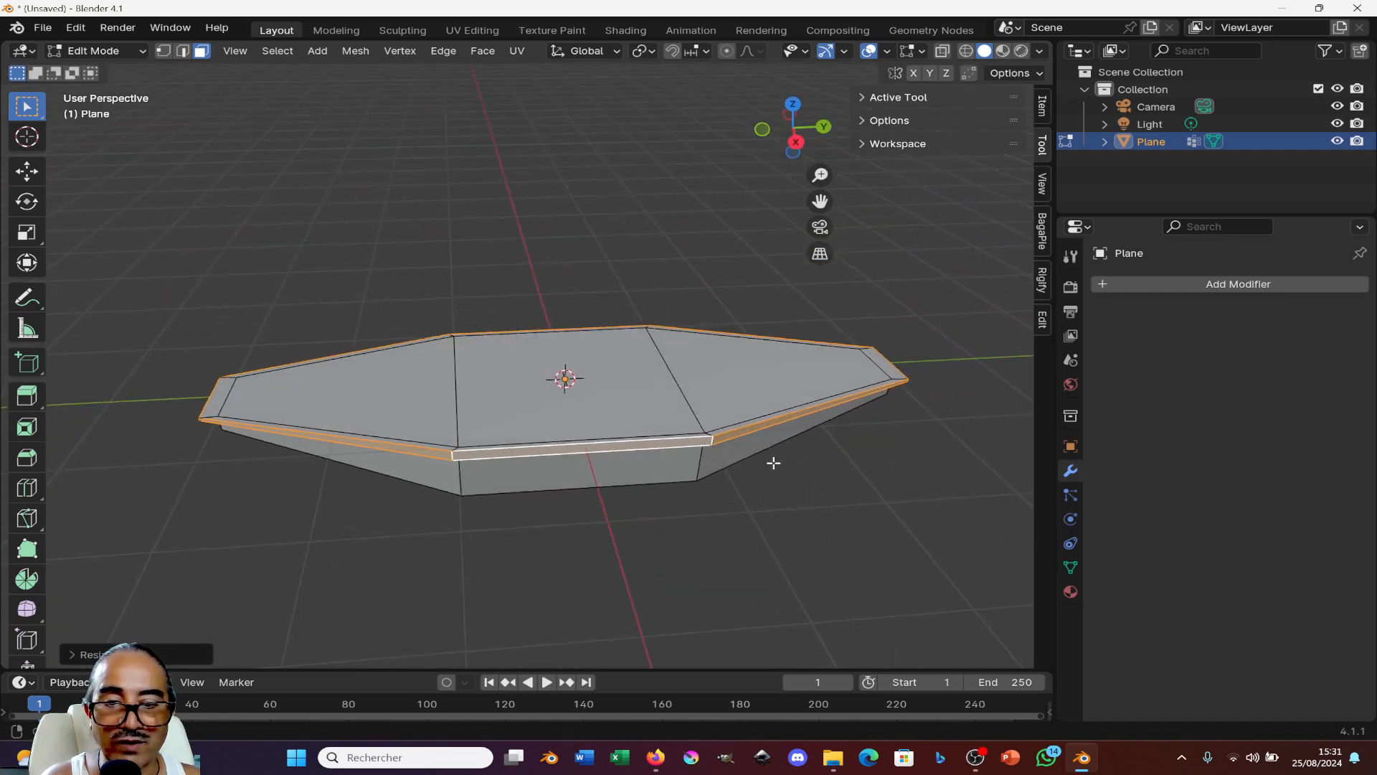
{"action": "key", "text": "s"}
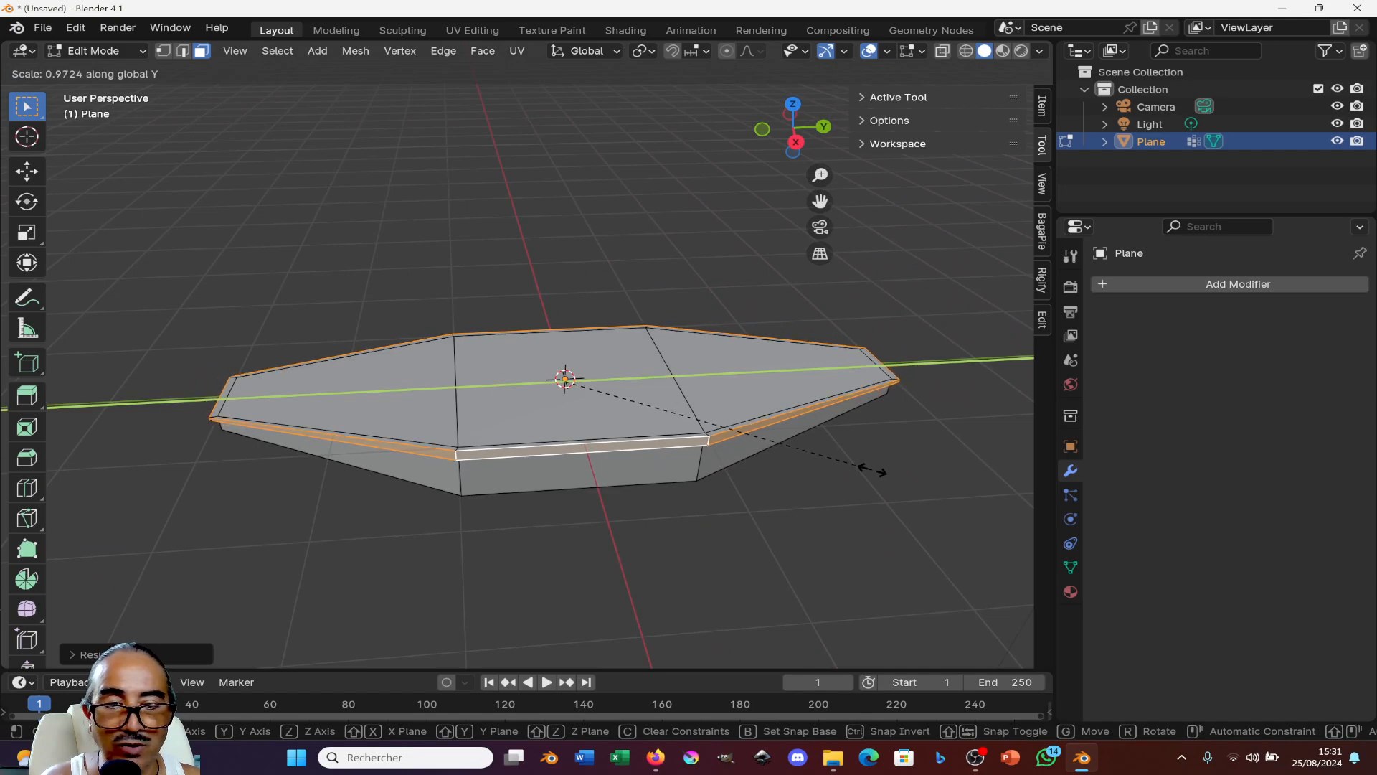
{"action": "left_click", "coordinate": [873, 470]}
- Add the rim's top face loop to the selection and collapse its UVs to a single point in the UV Editing workspace
{"action": "middle_click_drag", "start_coordinate": [799, 430], "coordinate": [628, 399]}
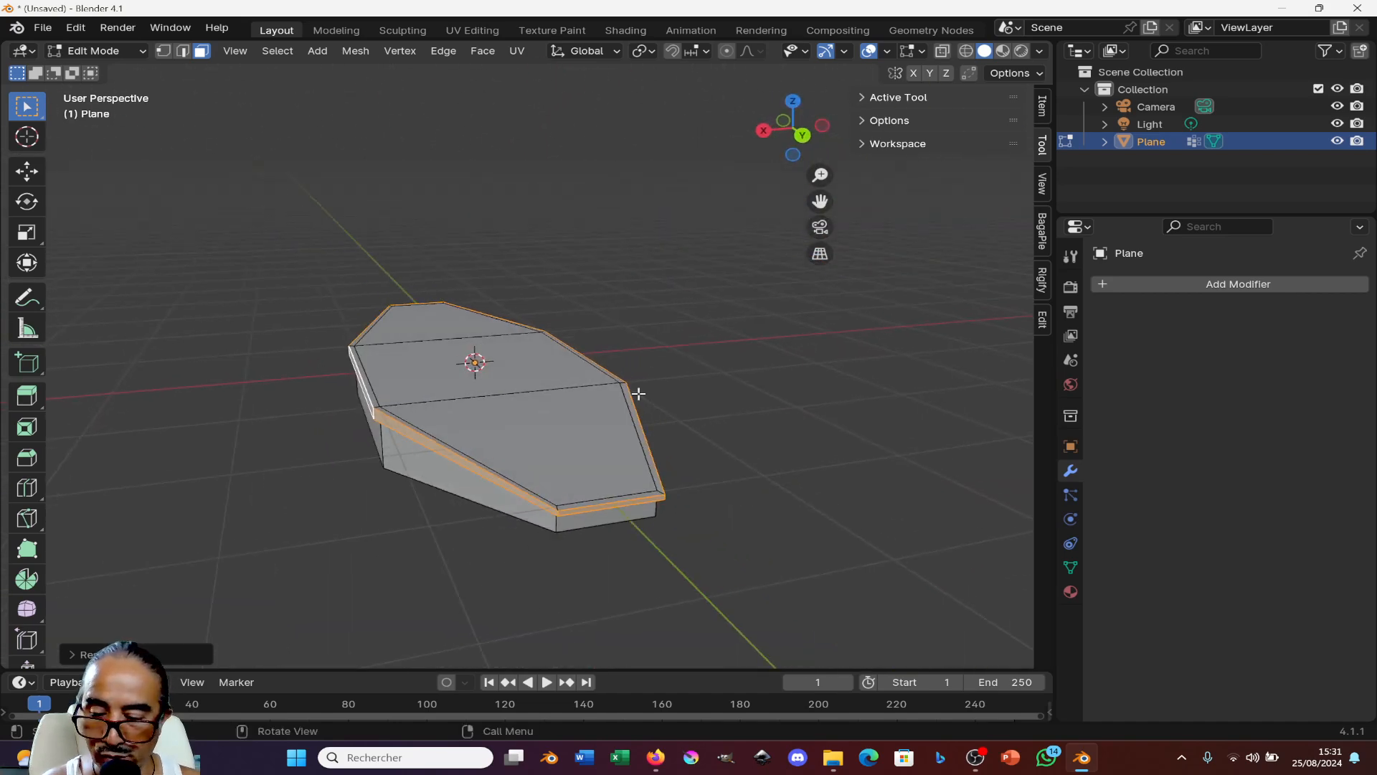
{"action": "left_click", "coordinate": [640, 393], "text": "shift"}
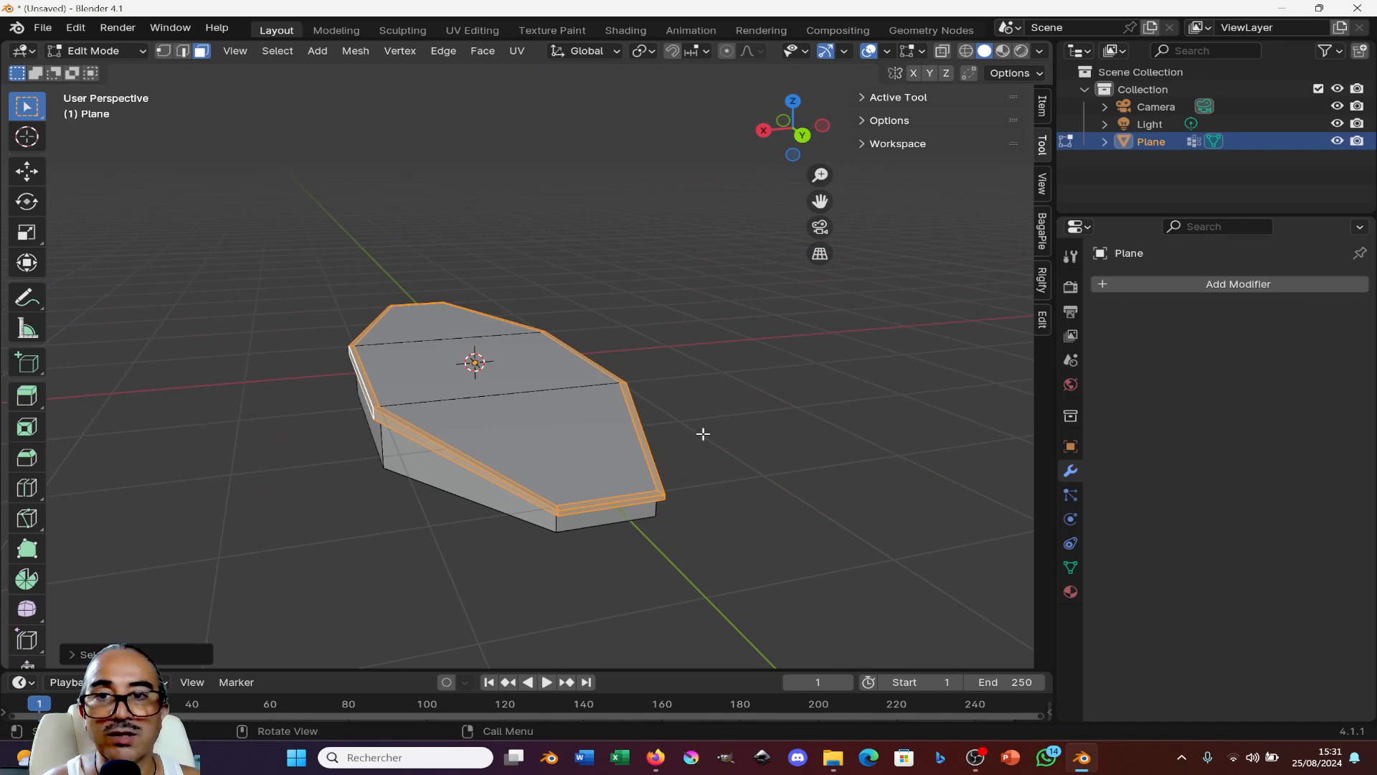
{"action": "left_click", "coordinate": [471, 29]}
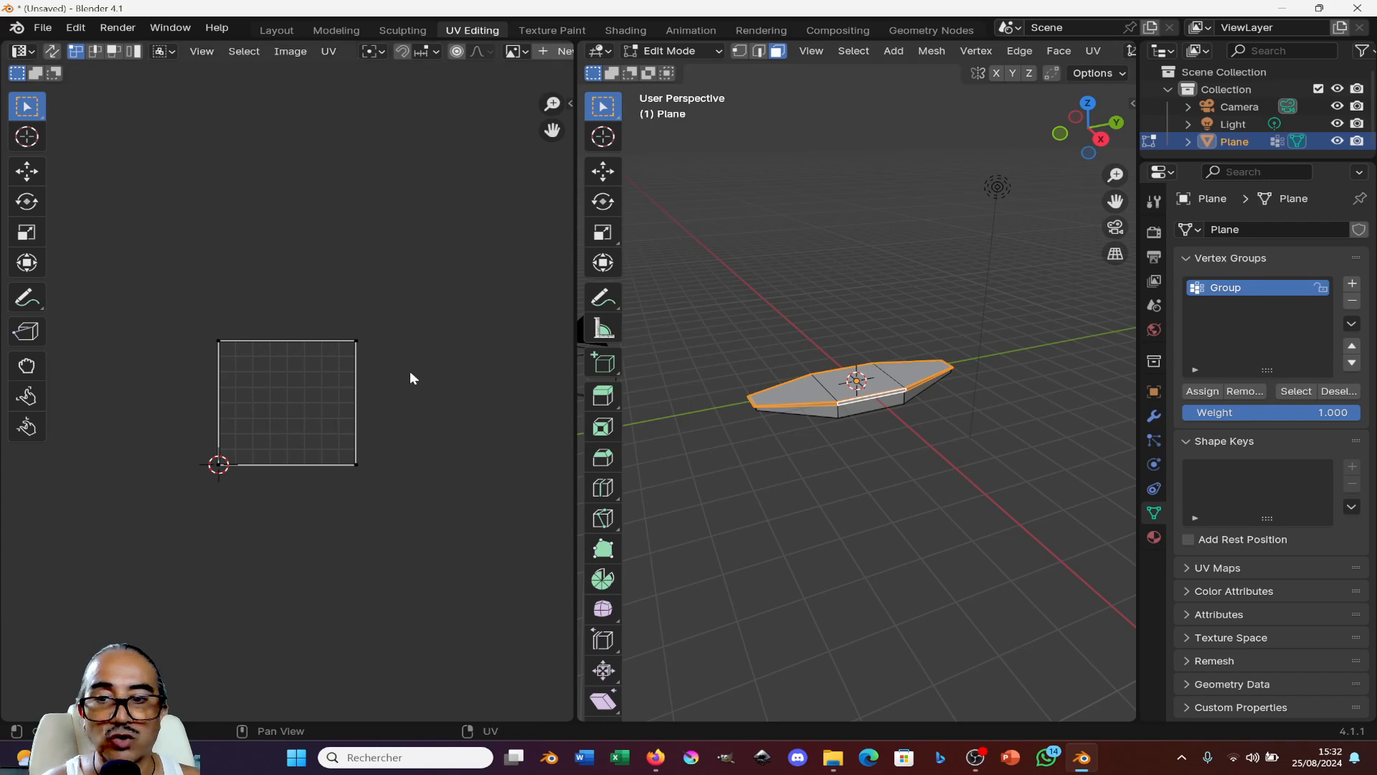
{"action": "key", "text": "a"}
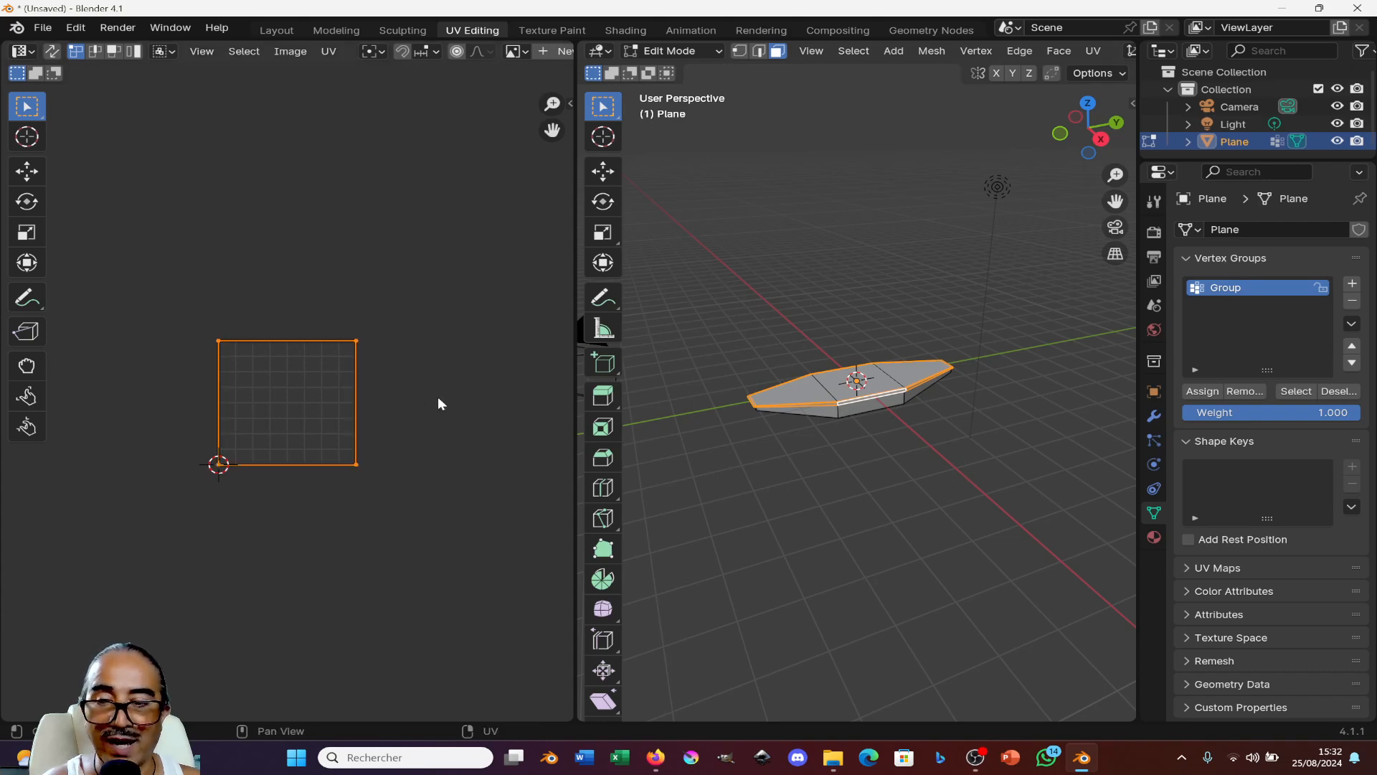
{"action": "key", "text": "s"}
{"action": "key", "text": "0"}
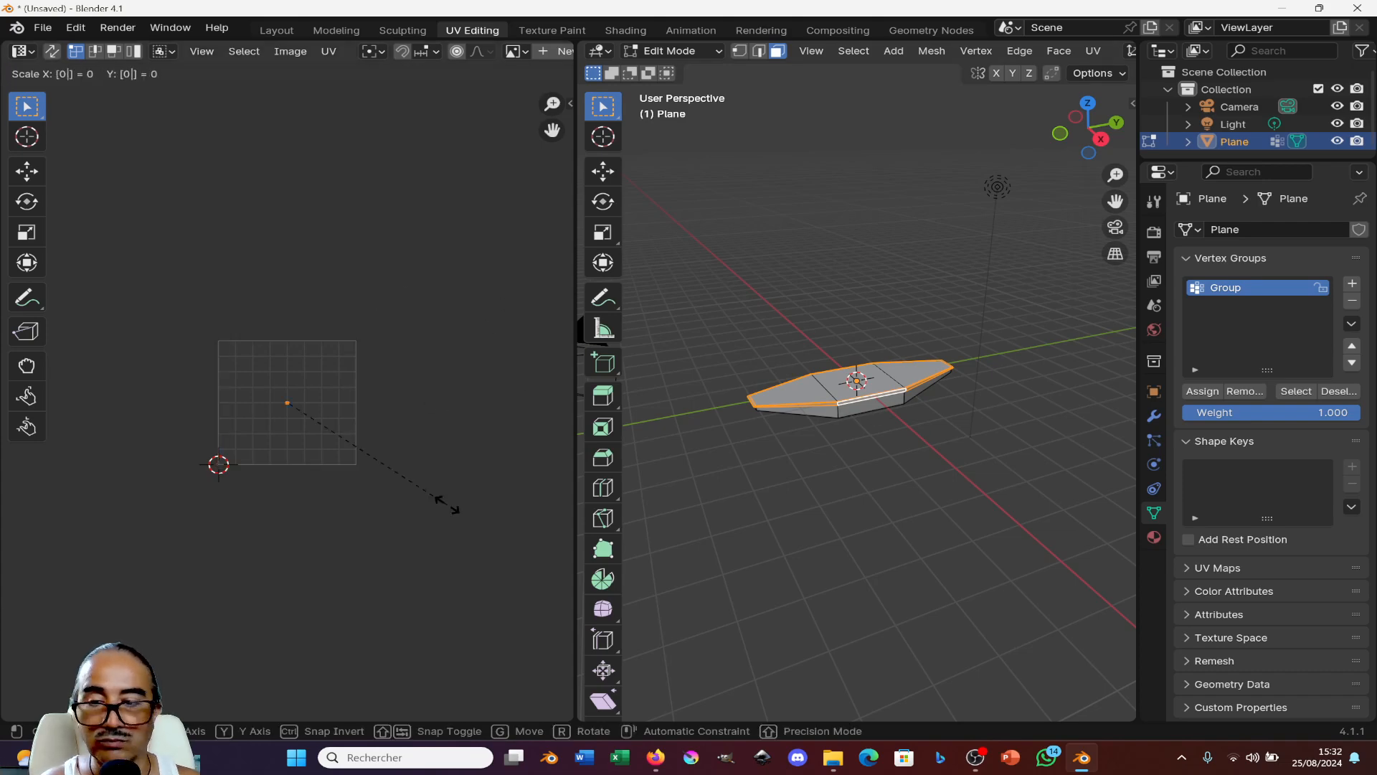
{"action": "key", "text": "Return"}
- Move the collapsed UV point near the upper-left corner of the UV grid
{"action": "scroll", "coordinate": [423, 509], "scroll_direction": "up", "scroll_amount": 3}
{"action": "key", "text": "g"}
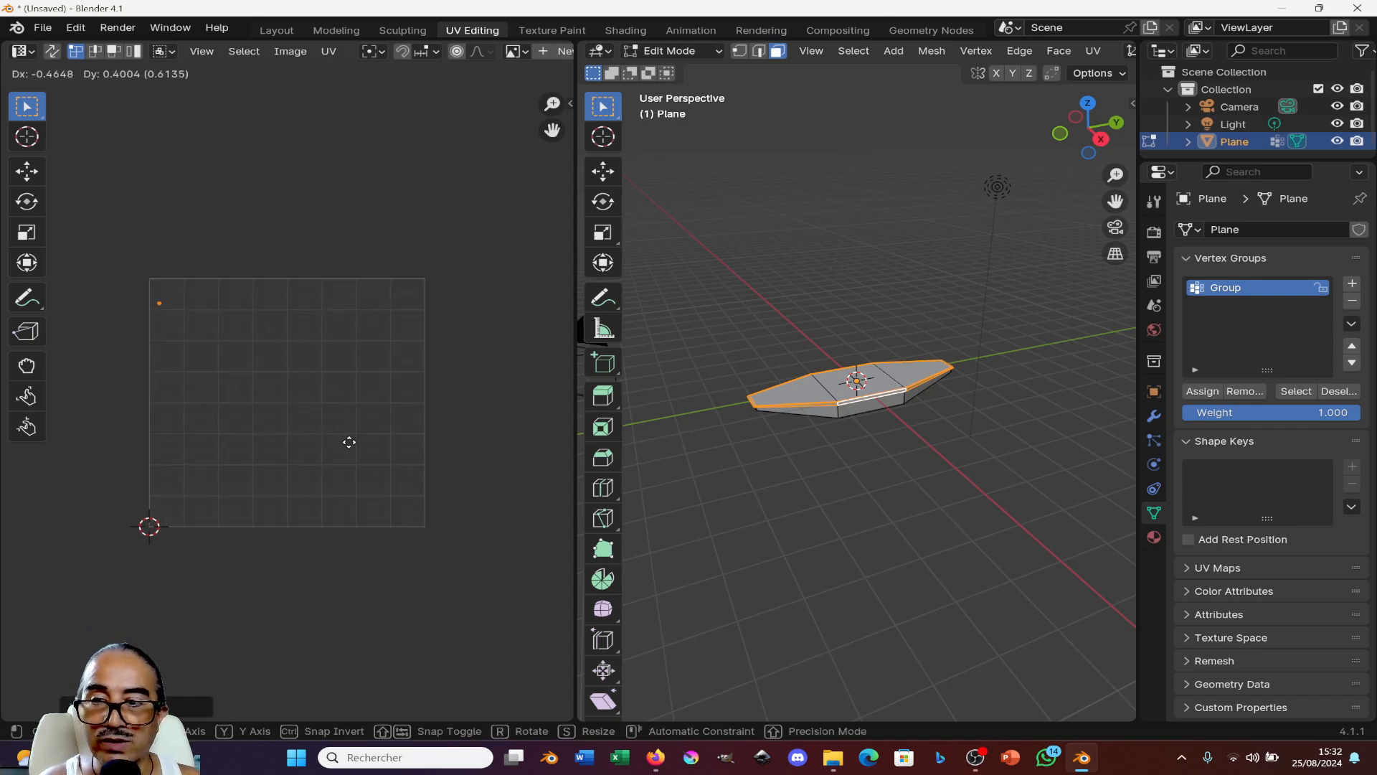
{"action": "left_click", "coordinate": [362, 437]}
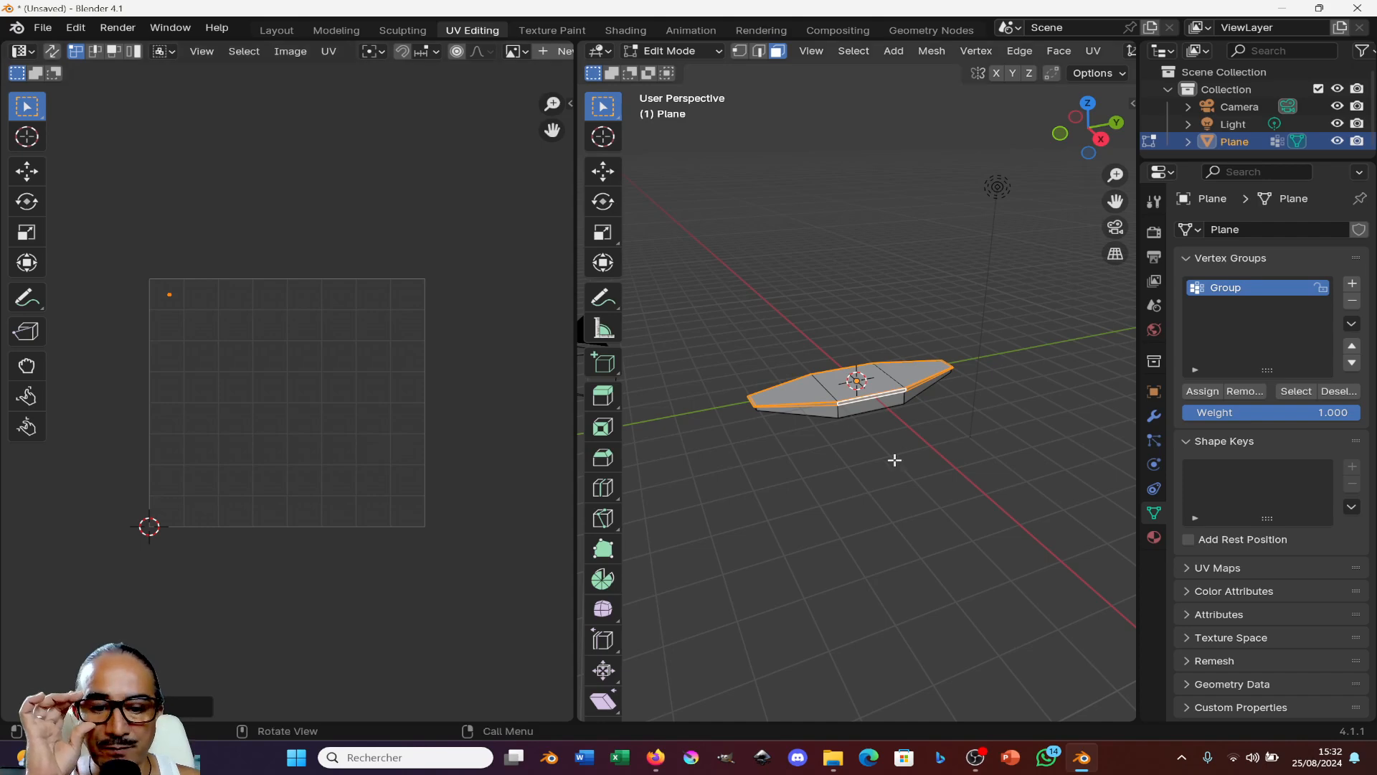
- Examine the hull and its widened rim in Object Mode and return to Edit Mode
{"action": "scroll", "coordinate": [892, 459], "scroll_direction": "up", "scroll_amount": 3}
{"action": "middle_click_drag", "start_coordinate": [893, 460], "coordinate": [833, 487]}
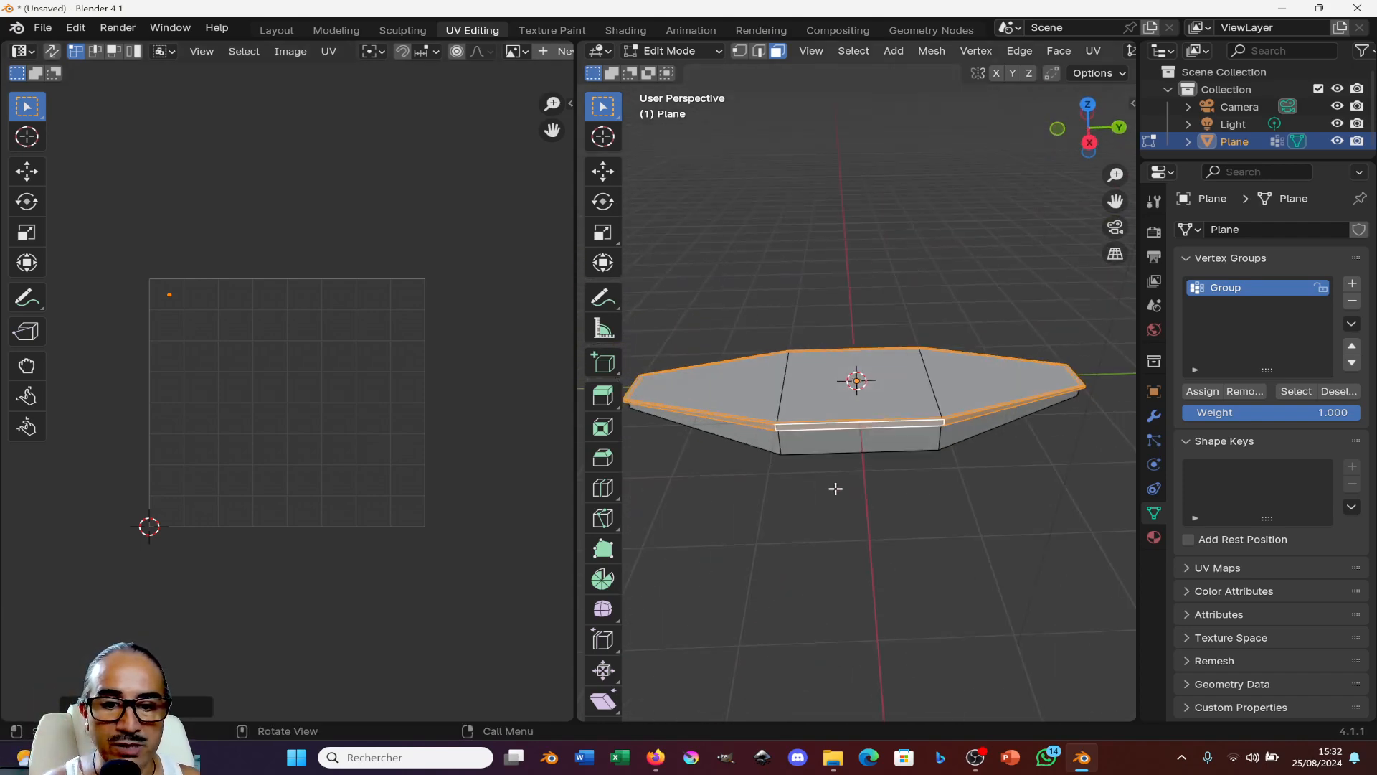
{"action": "key", "text": "Tab"}
{"action": "scroll", "coordinate": [818, 430], "scroll_direction": "down", "scroll_amount": 3}
{"action": "scroll", "coordinate": [876, 415], "scroll_direction": "up", "scroll_amount": 4}
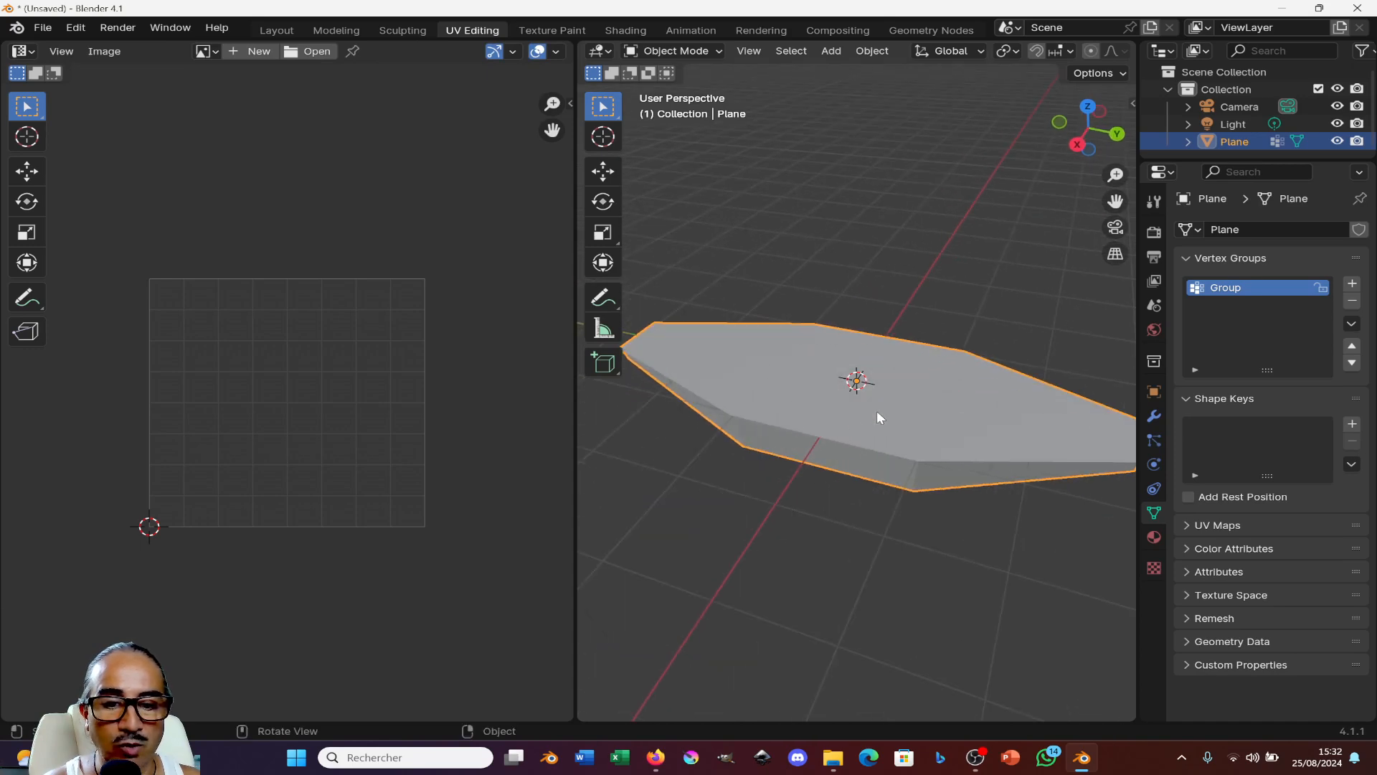
{"action": "middle_click_drag", "start_coordinate": [876, 415], "coordinate": [926, 440]}
{"action": "key", "text": "Tab"}
- Add a centered crosswise loop cut through one tapered end section of the hull
{"action": "middle_click_drag", "start_coordinate": [702, 416], "coordinate": [793, 370]}
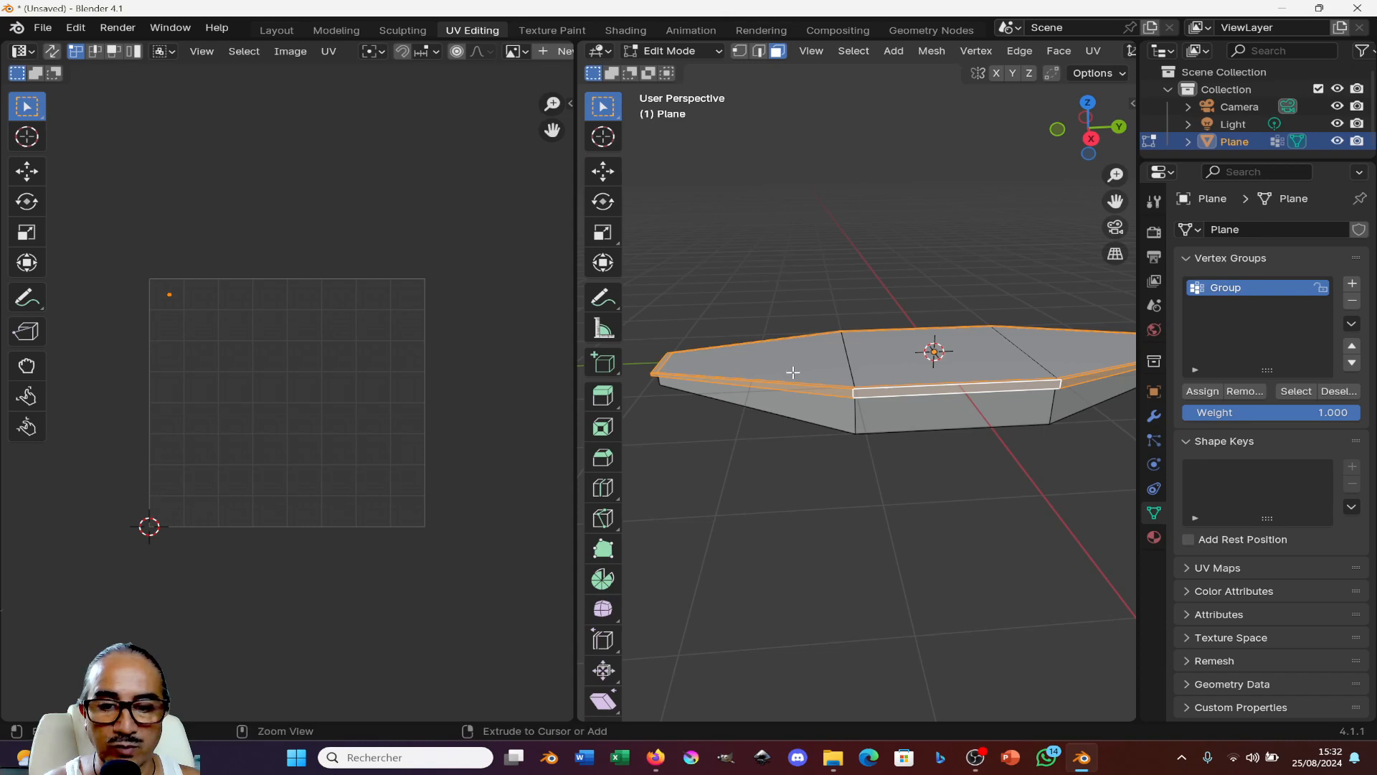
{"action": "key", "text": "ctrl+r"}
{"action": "left_click", "coordinate": [783, 367]}
{"action": "right_click", "coordinate": [783, 368]}
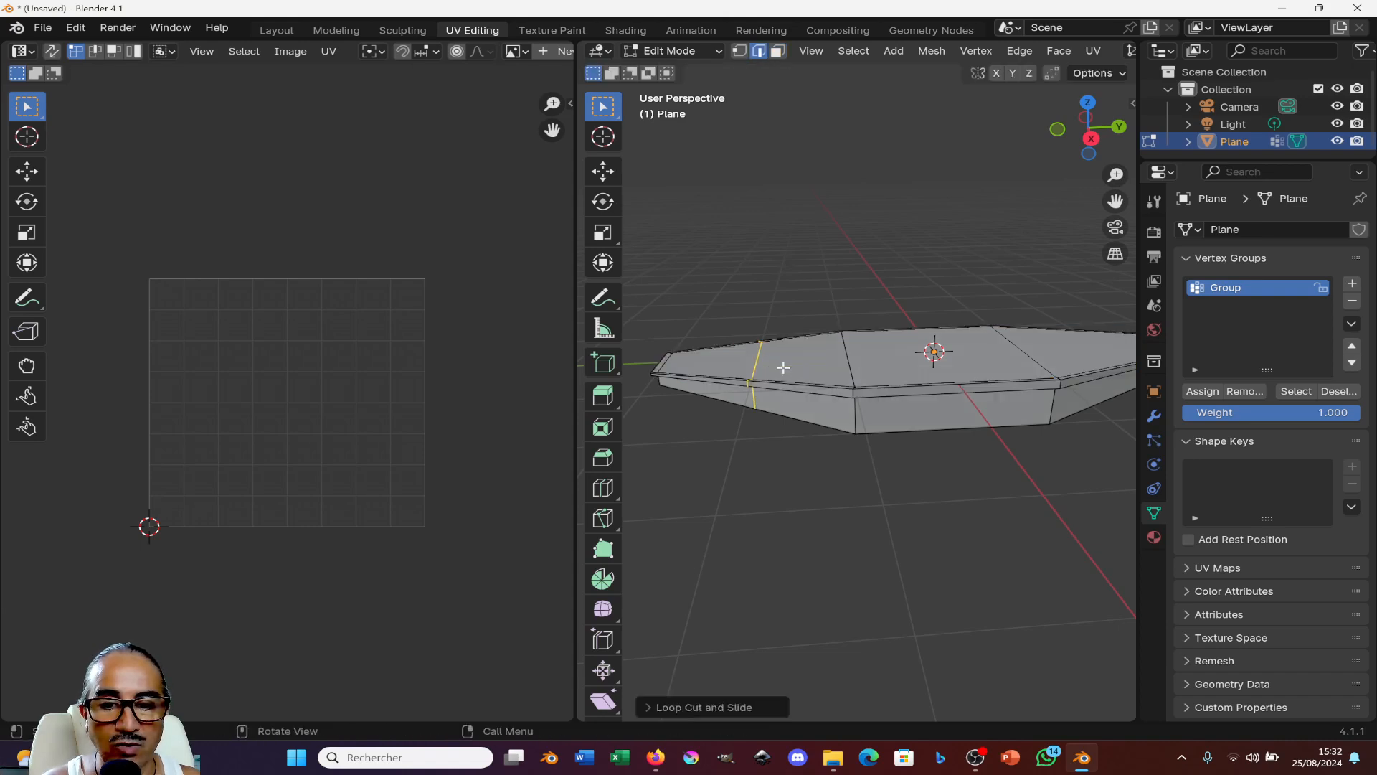
- Using vertex selection in wireframe shading, select all vertices at the hull's end beyond the new cut and raise them slightly along Z
{"action": "middle_click_drag", "start_coordinate": [783, 367], "coordinate": [901, 90]}
{"action": "left_click", "coordinate": [739, 54]}
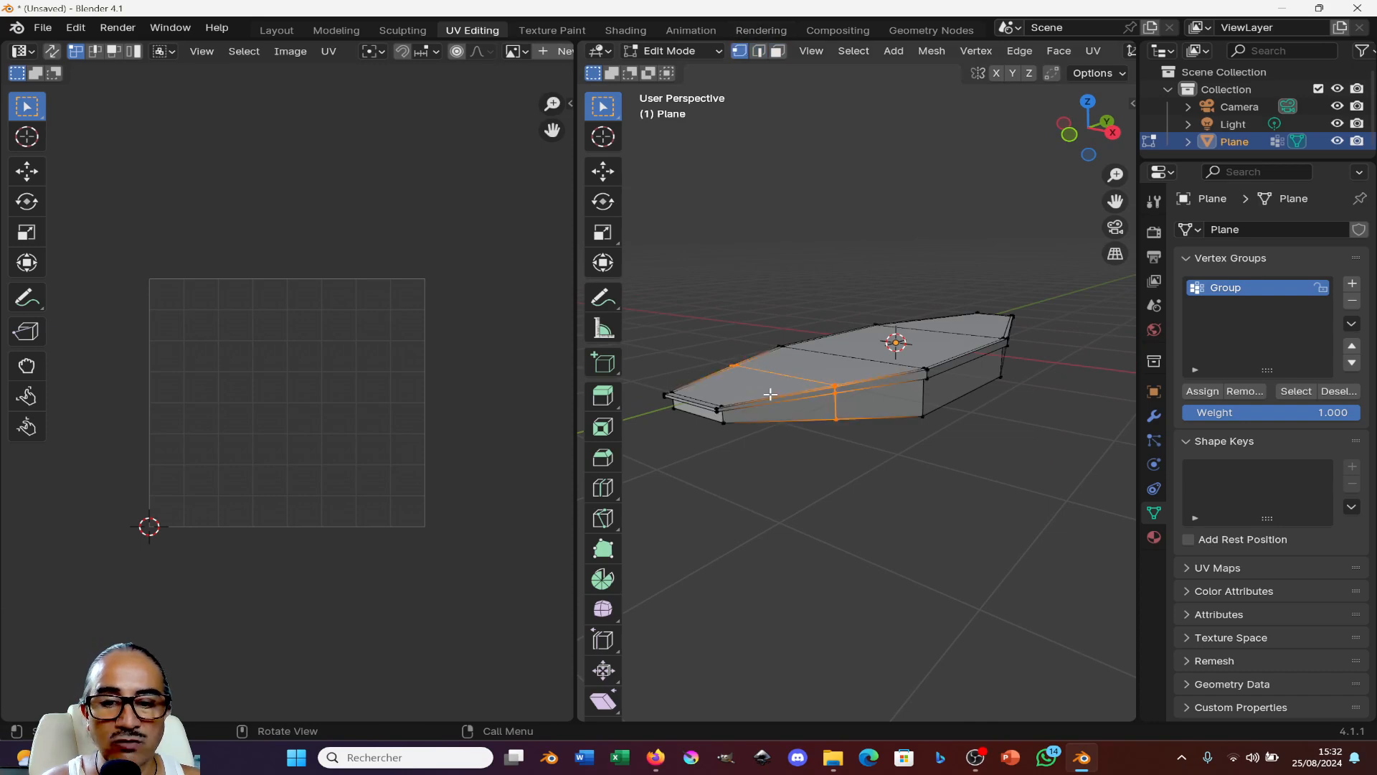
{"action": "key", "text": "z"}
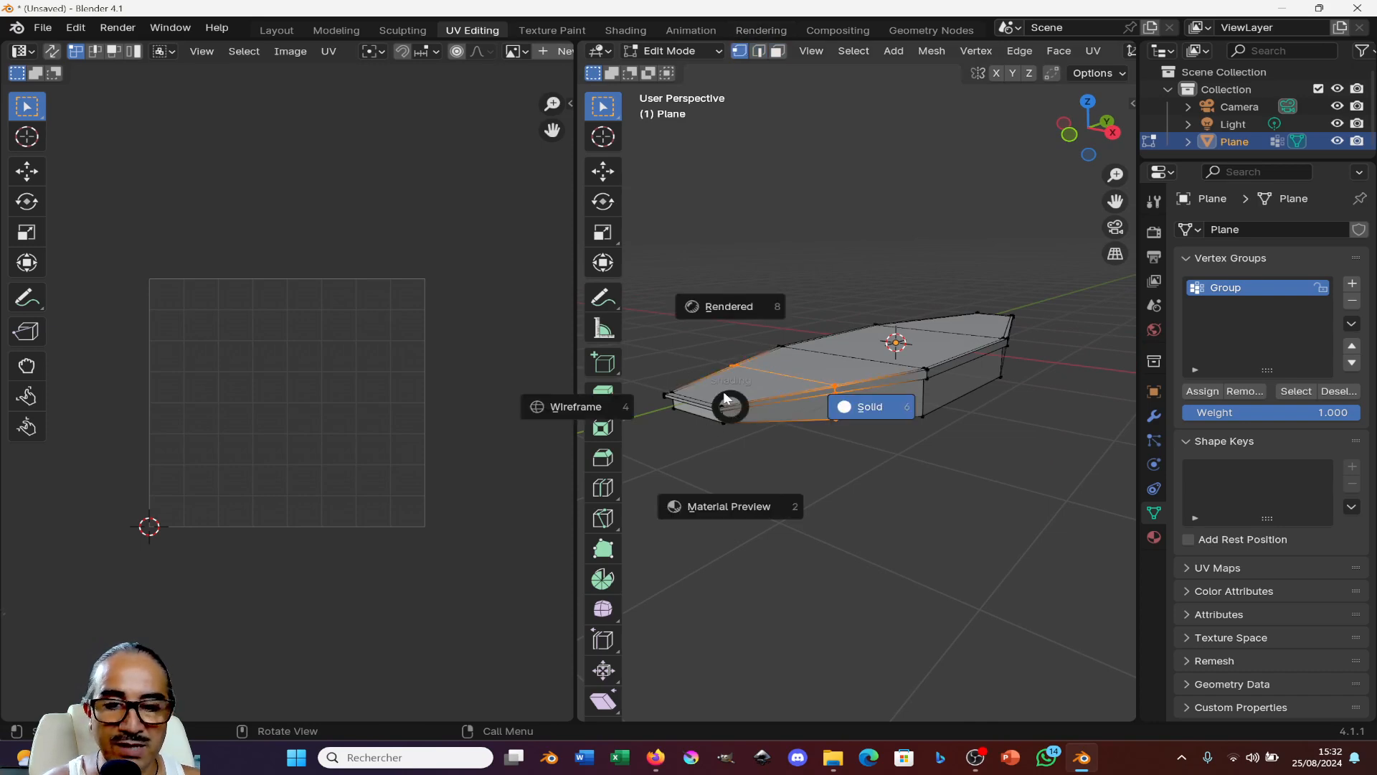
{"action": "left_click", "coordinate": [566, 406]}
{"action": "left_click_drag", "start_coordinate": [649, 378], "coordinate": [732, 434]}
{"action": "middle_click_drag", "start_coordinate": [778, 455], "coordinate": [799, 430]}
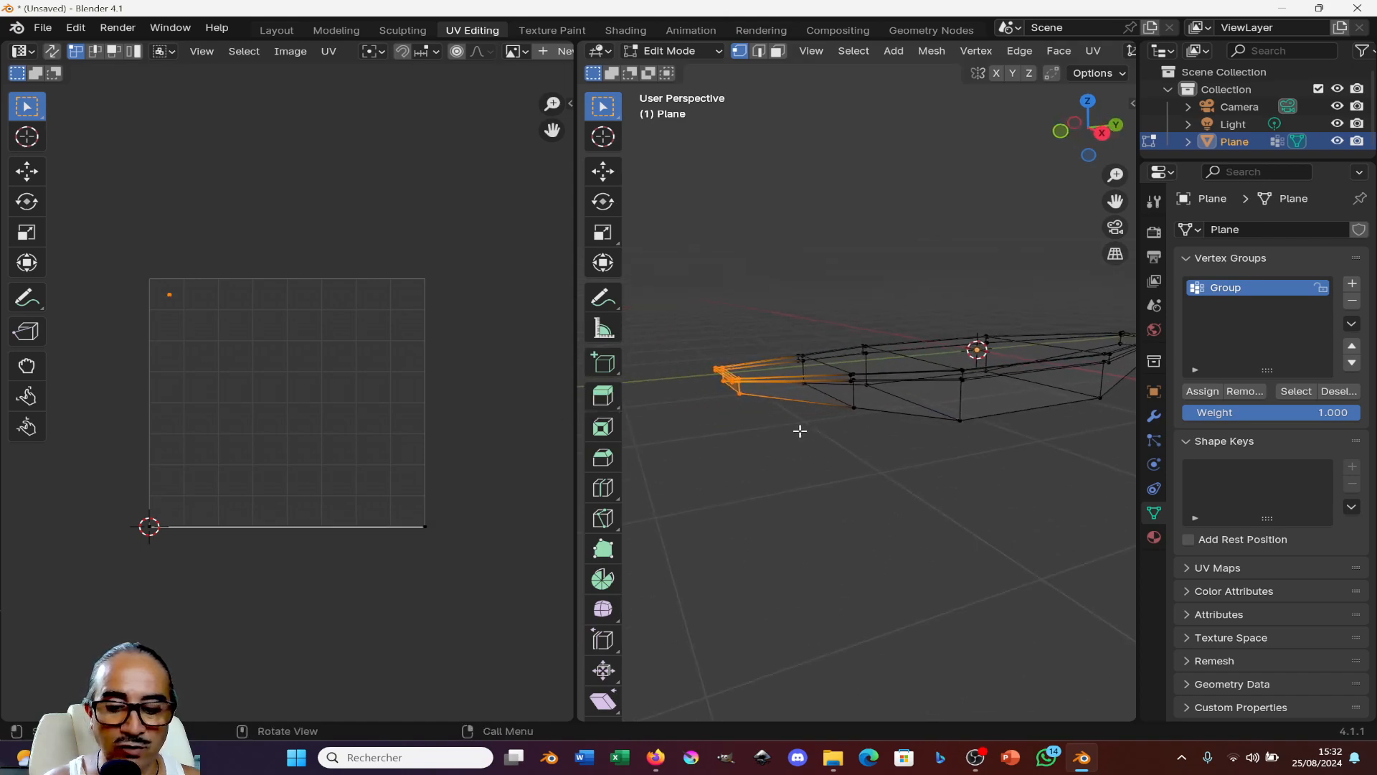
{"action": "key", "text": "g"}
{"action": "key", "text": "z"}
{"action": "left_click", "coordinate": [798, 418]}
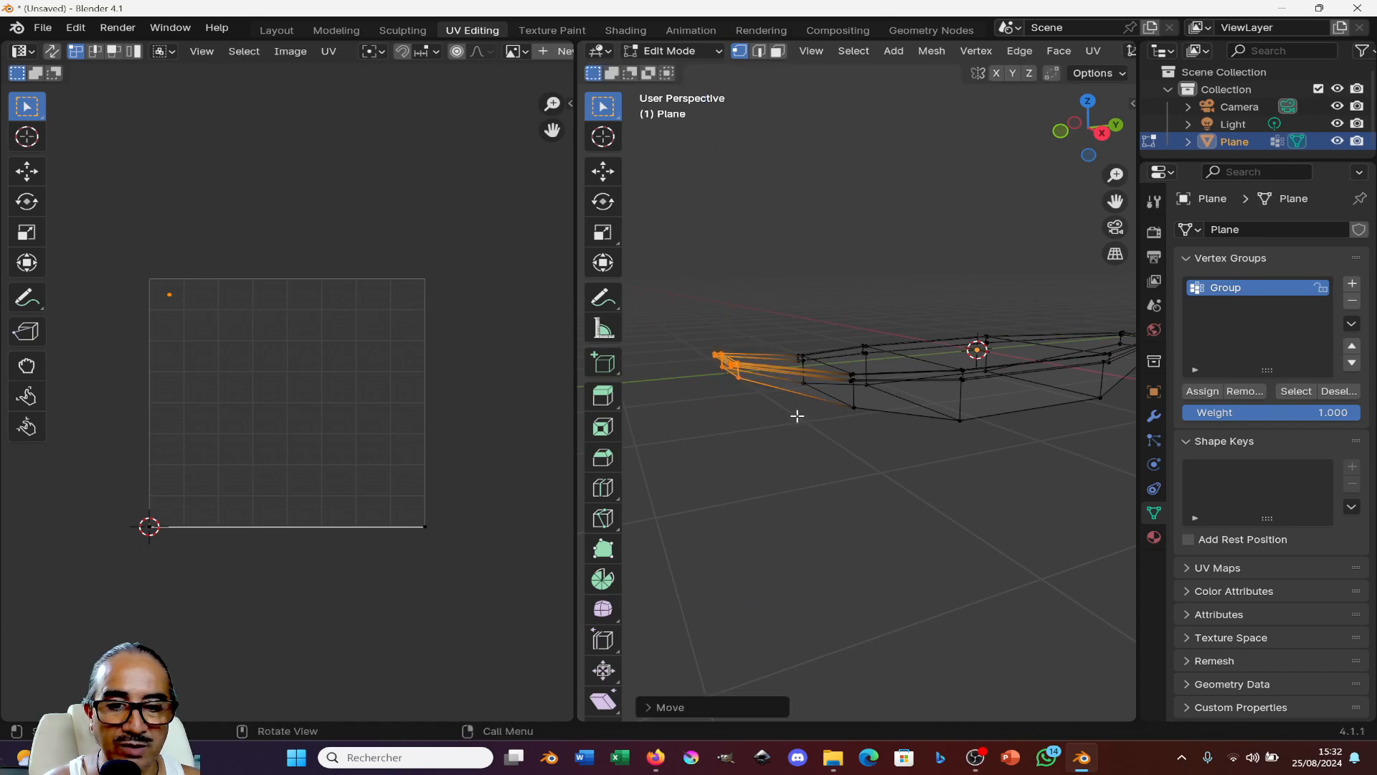
{"action": "middle_click_drag", "start_coordinate": [913, 338], "coordinate": [893, 395]}
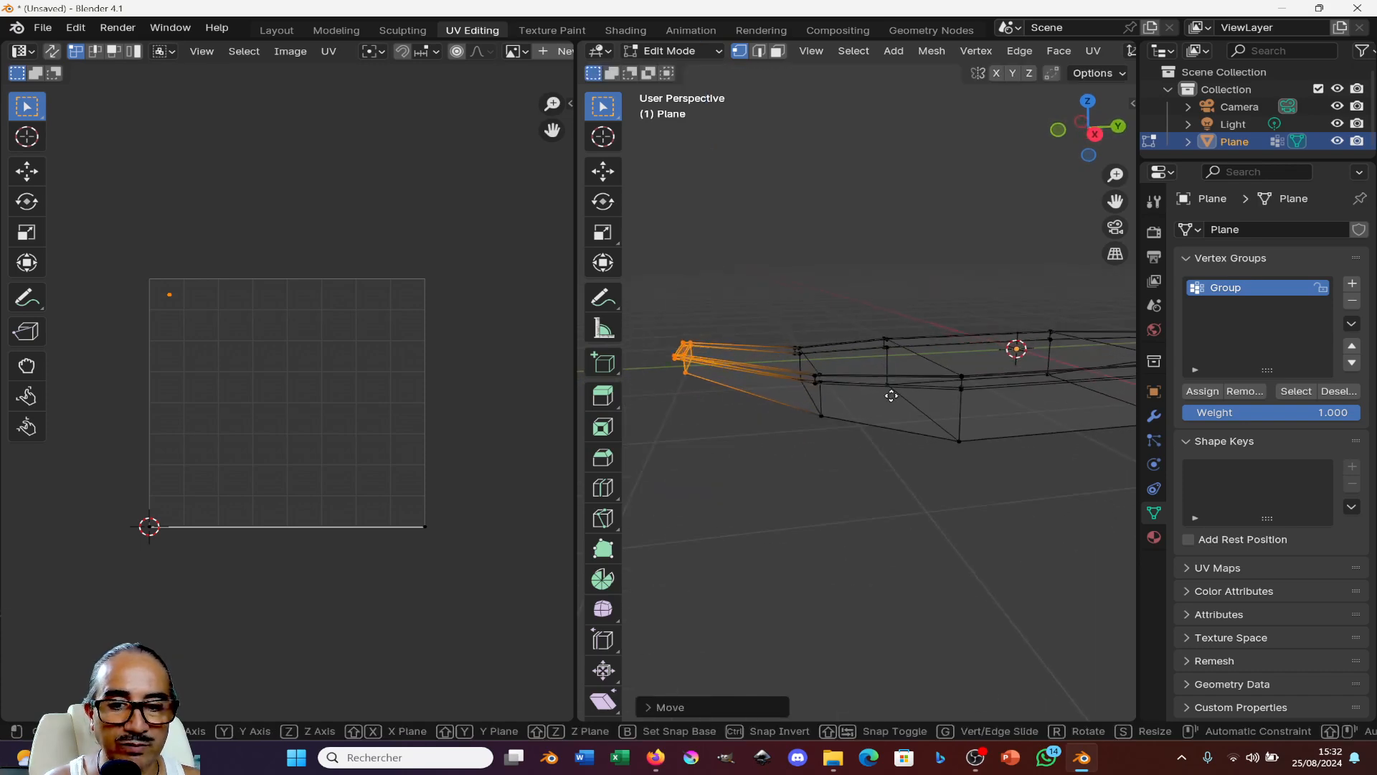
- Return the viewport to solid shading and turn to a side view of the hull
{"action": "scroll", "coordinate": [848, 49], "scroll_direction": "down", "scroll_amount": 6}
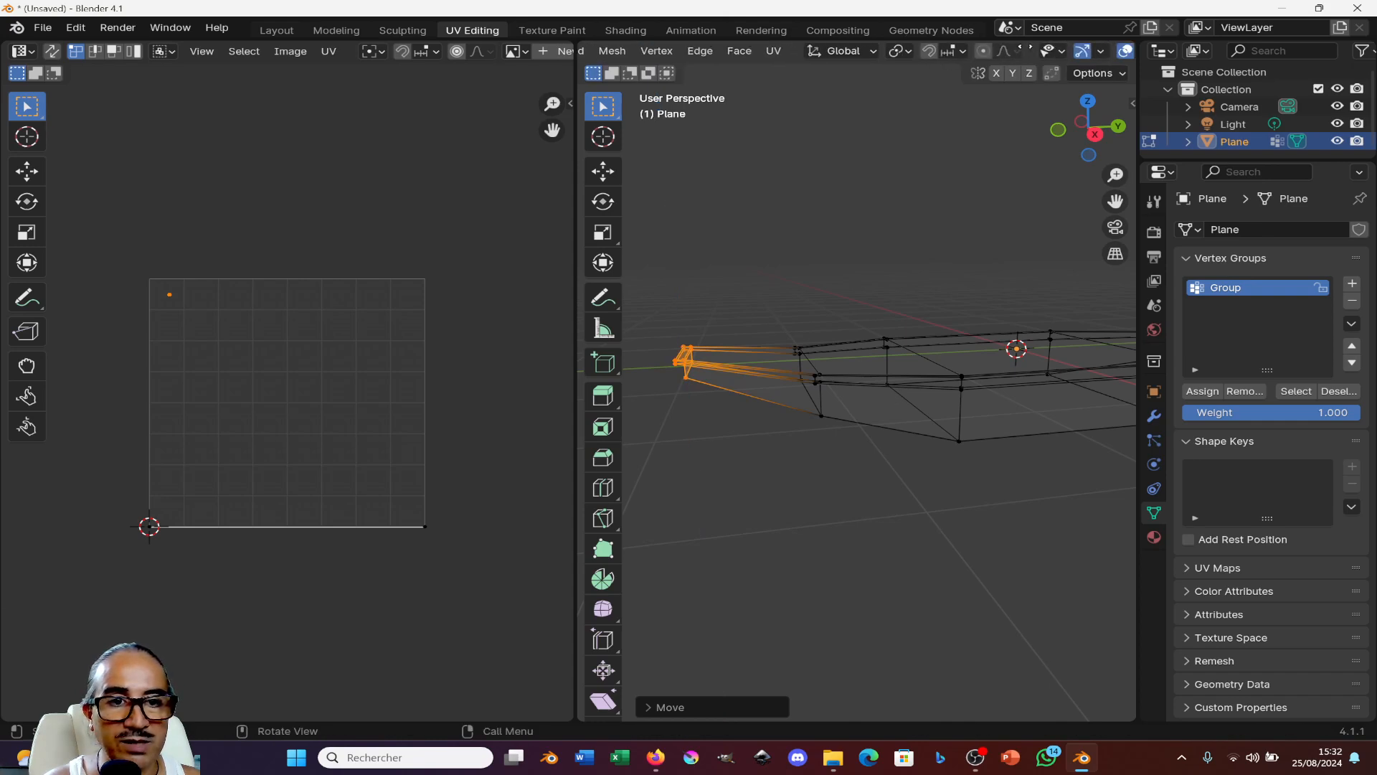
{"action": "left_click", "coordinate": [1104, 51]}
{"action": "middle_click_drag", "start_coordinate": [1036, 261], "coordinate": [886, 394]}
{"action": "middle_click_drag", "start_coordinate": [999, 287], "coordinate": [1033, 320]}
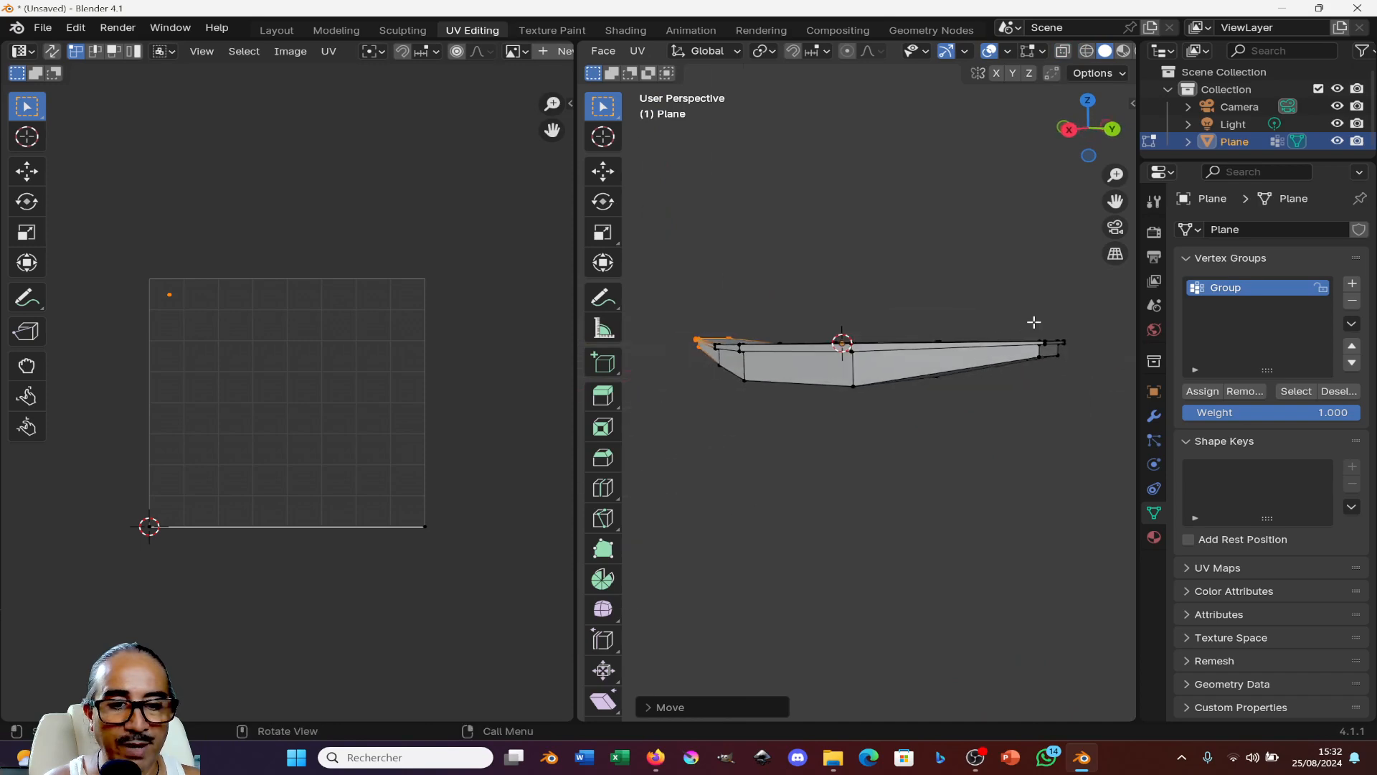
- Select the vertices at the hull's opposite end, using wireframe shading to include hidden ones, and raise them slightly along Z
{"action": "left_click_drag", "start_coordinate": [1017, 299], "coordinate": [1102, 399]}
{"action": "middle_click_drag", "start_coordinate": [1101, 399], "coordinate": [794, 291]}
{"action": "mouse_move", "coordinate": [891, 315]}
{"action": "middle_mouse_down"}
{"action": "mouse_move", "coordinate": [852, 325]}
{"action": "mouse_move", "coordinate": [883, 399]}
{"action": "mouse_move", "coordinate": [983, 455]}
{"action": "mouse_move", "coordinate": [989, 437]}
{"action": "middle_mouse_up"}
{"action": "key", "text": "z"}
{"action": "left_click", "coordinate": [692, 330]}
{"action": "key", "text": "g"}
{"action": "key", "text": "z"}
{"action": "left_click", "coordinate": [880, 400]}
{"action": "key", "text": "shift+z"}
{"action": "key", "text": "g"}
{"action": "key", "text": "z"}
{"action": "left_click", "coordinate": [988, 430]}
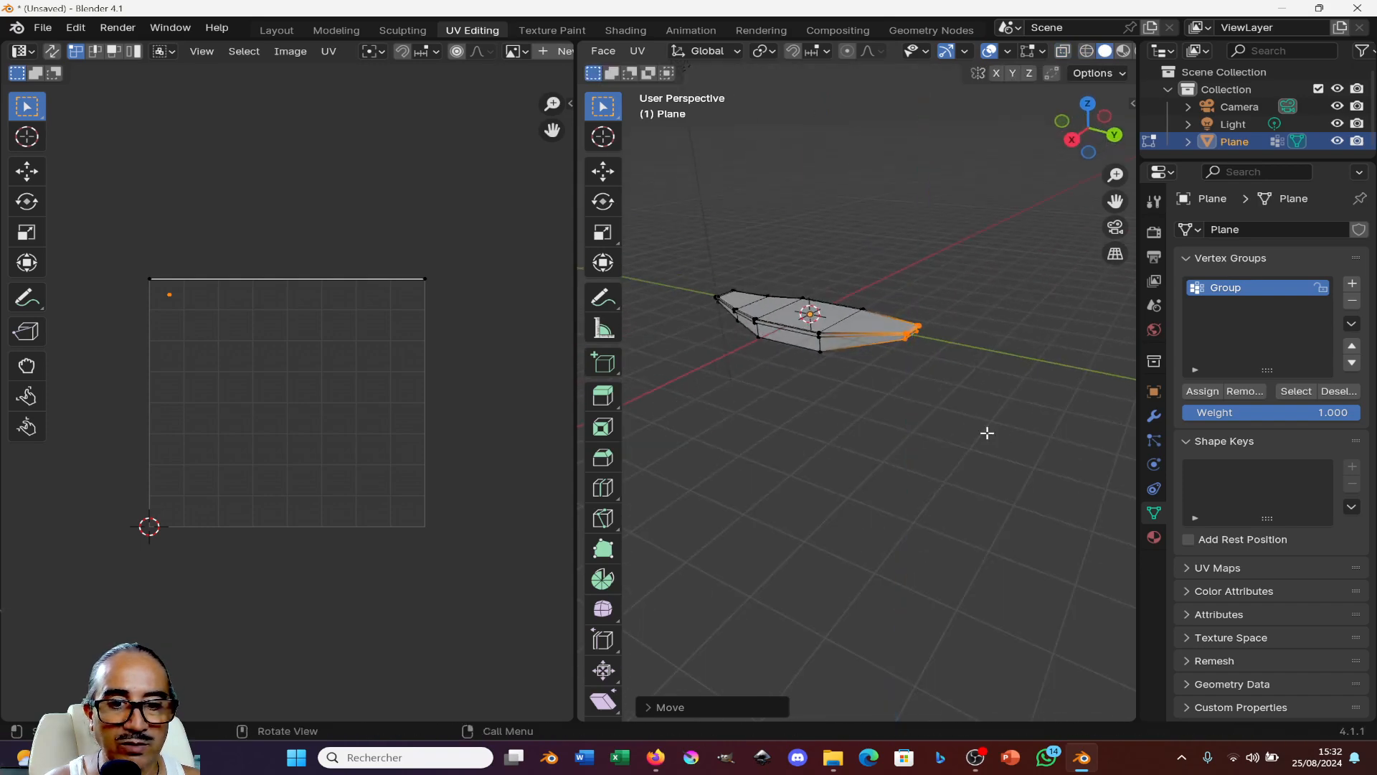
- Examine the hull's raised ends and deck by comparing Object Mode with Edit Mode
{"action": "key", "text": "Tab"}
{"action": "middle_click_drag", "start_coordinate": [732, 372], "coordinate": [824, 422]}
{"action": "key", "text": "Tab"}
{"action": "key", "text": "Tab"}
{"action": "key", "text": "Tab"}
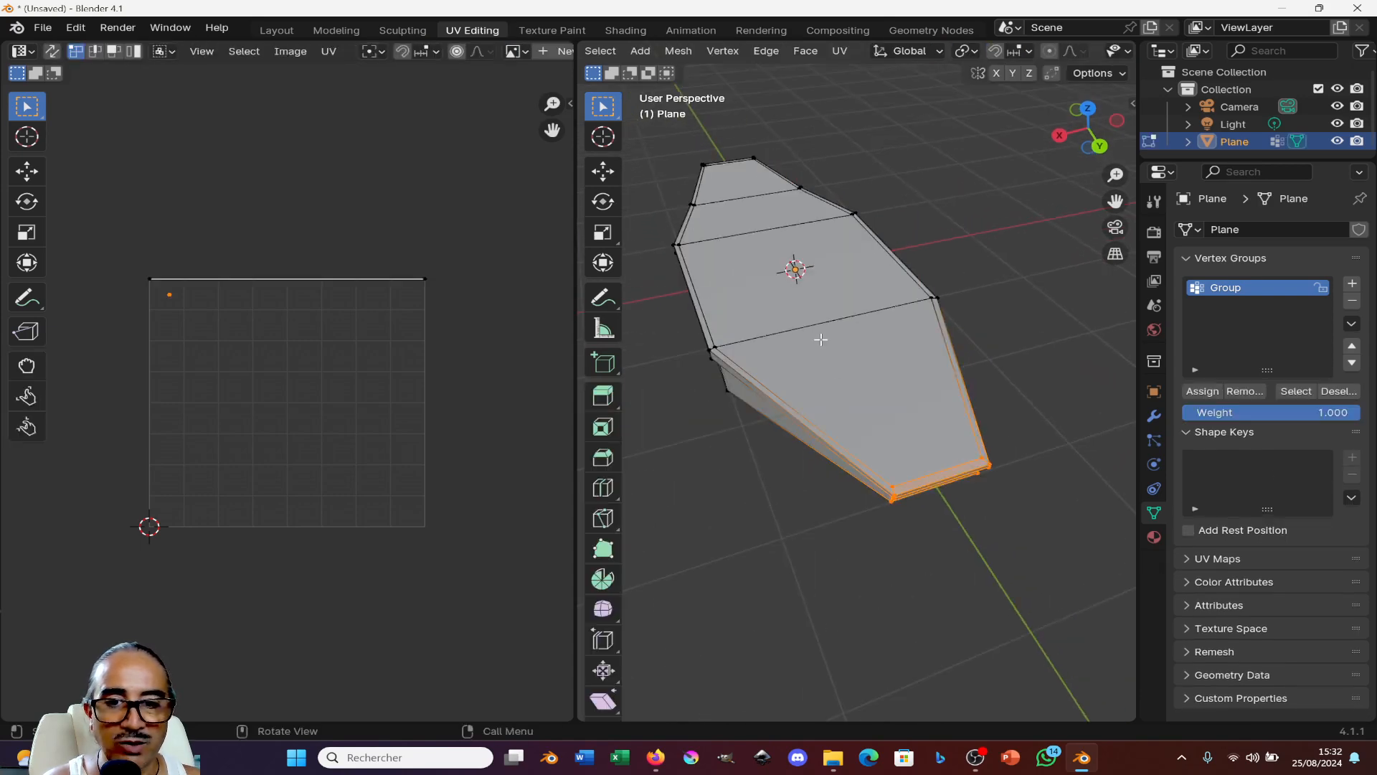
{"action": "middle_click_drag", "start_coordinate": [762, 228], "coordinate": [802, 340]}
{"action": "key", "text": "Tab"}
{"action": "key", "text": "Tab"}
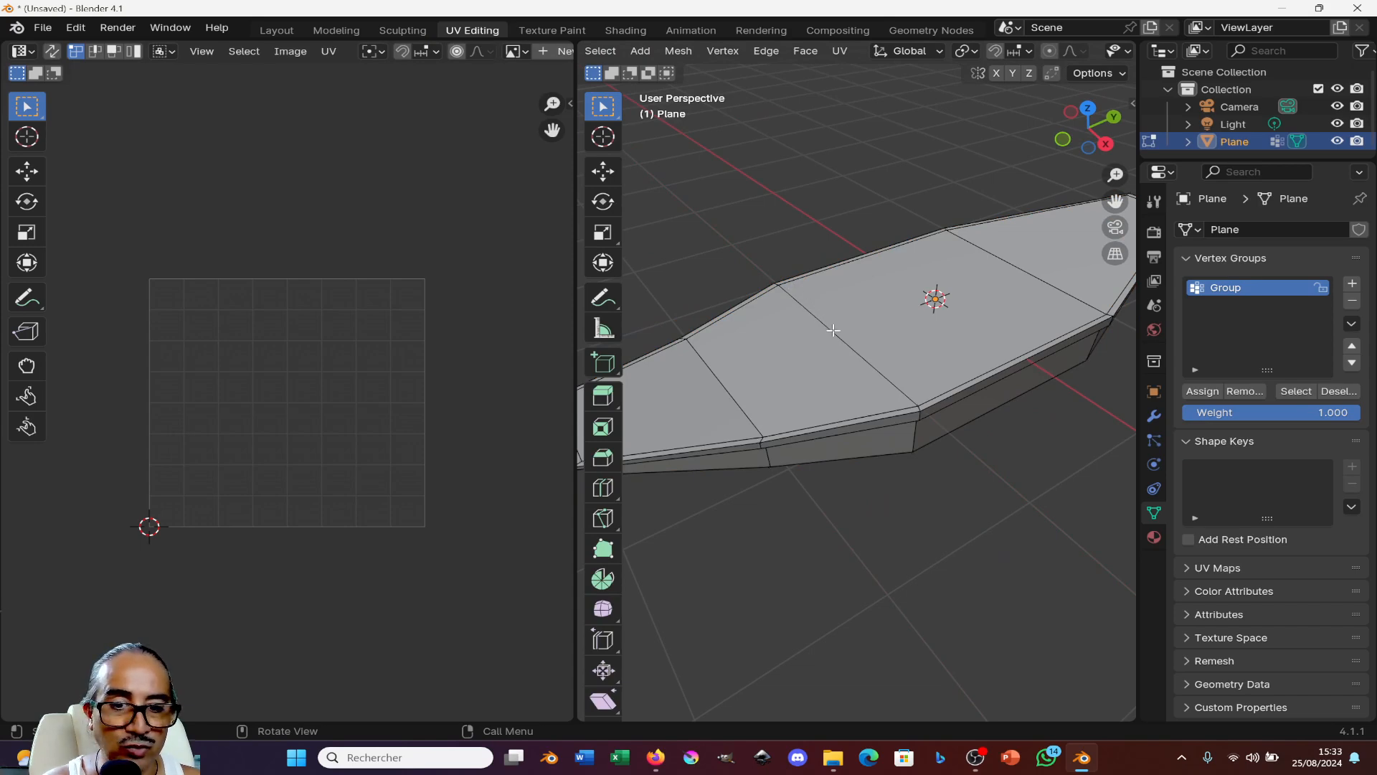
- Snap the 3D cursor to the crosswise deck edge bordering the middle section and return to Object Mode
{"action": "key", "text": "shift+s"}
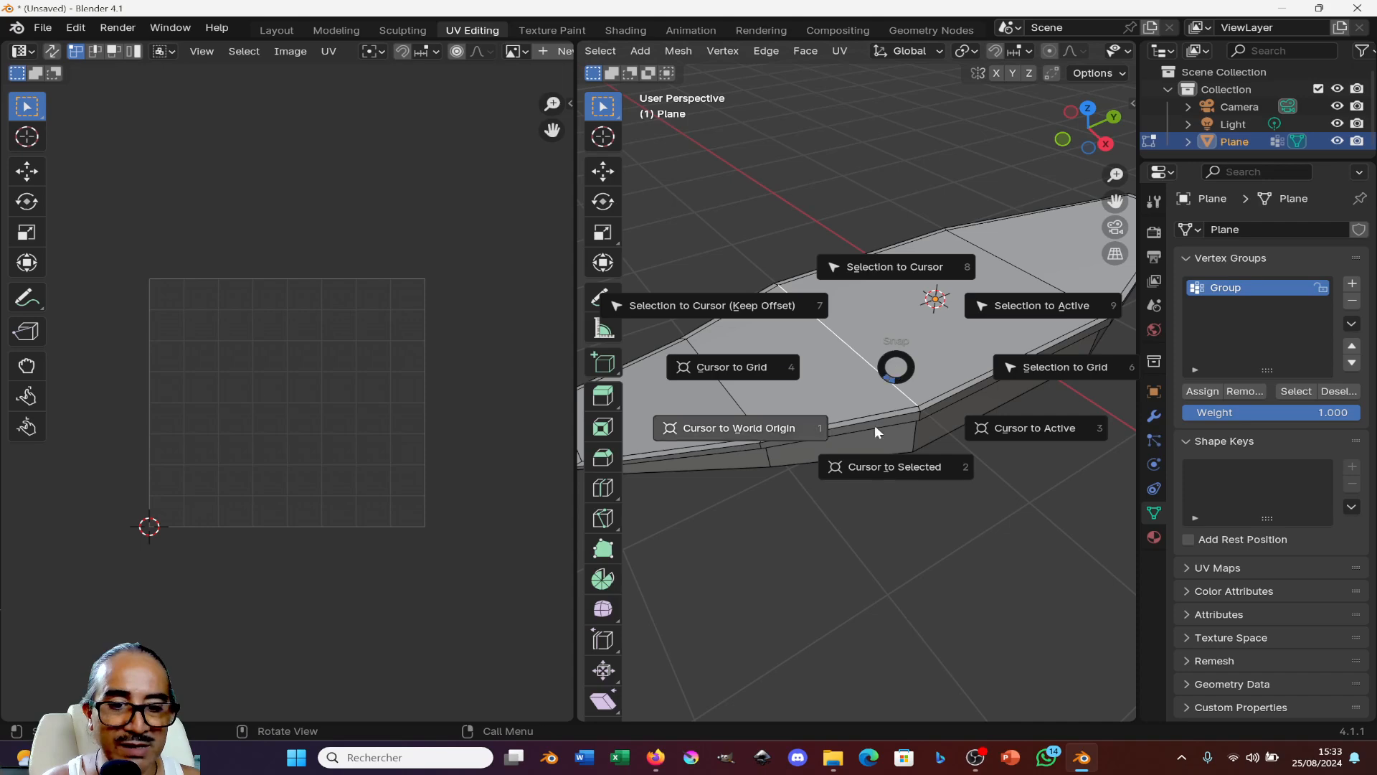
{"action": "left_click", "coordinate": [901, 473]}
{"action": "key", "text": "Tab"}
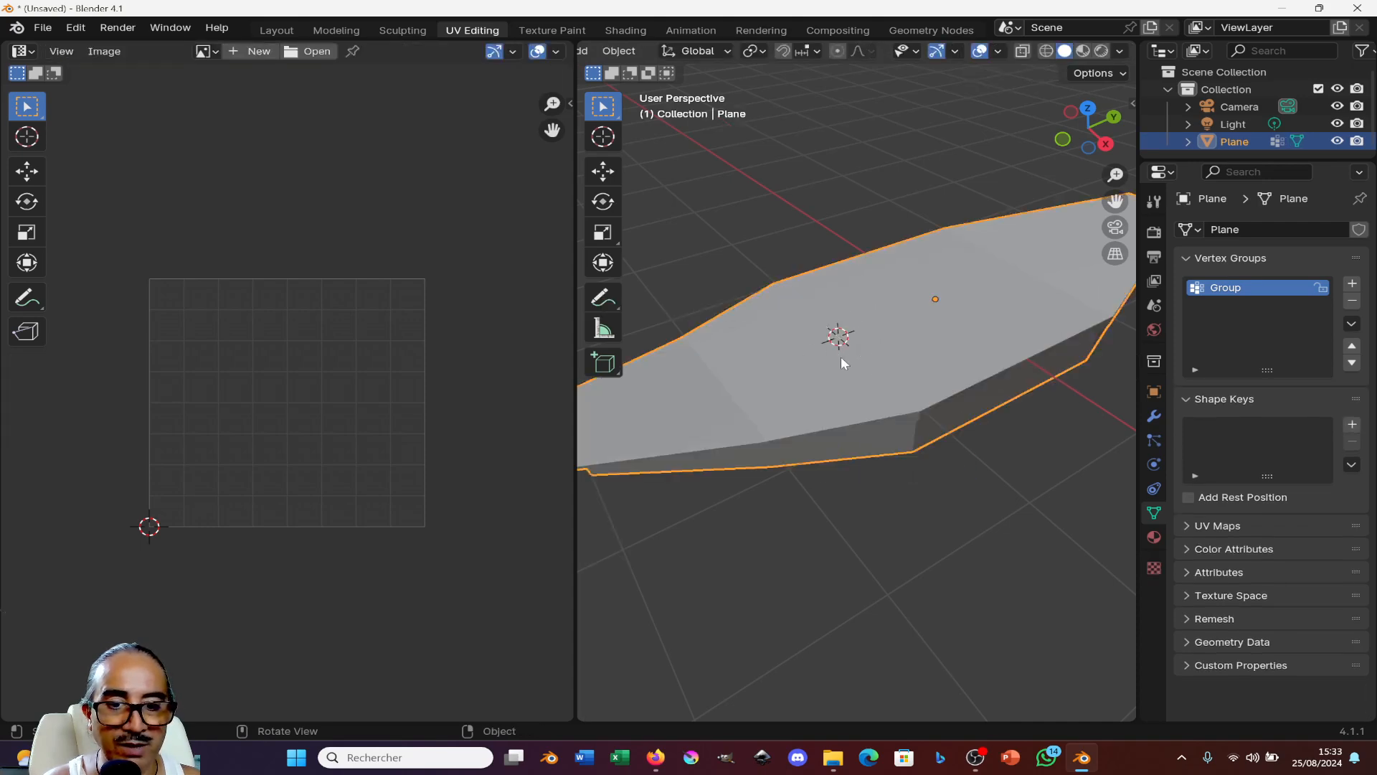
- Add a cube at the 3D cursor on the deck and scale it down to a small block
{"action": "scroll", "coordinate": [926, 369], "scroll_direction": "down", "scroll_amount": 5}
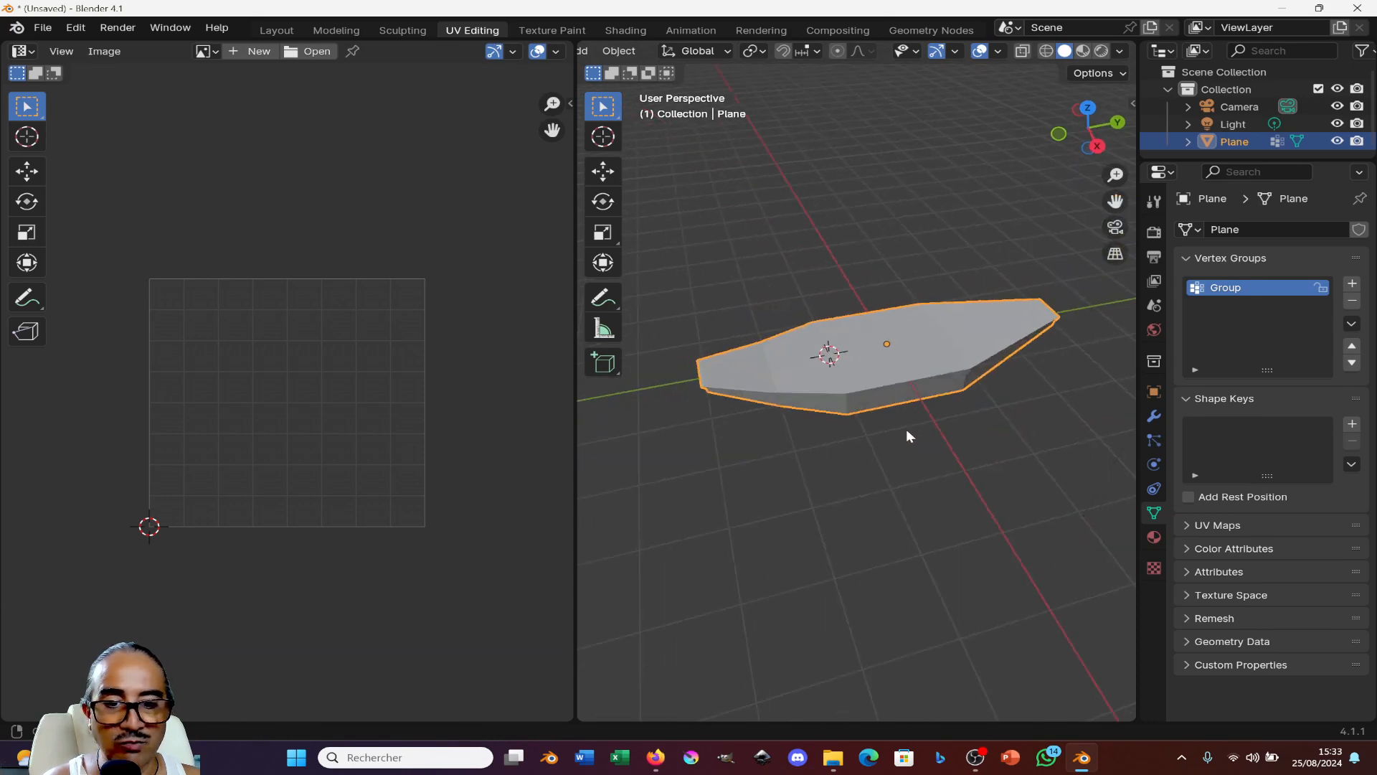
{"action": "middle_click_drag", "start_coordinate": [906, 429], "coordinate": [901, 412]}
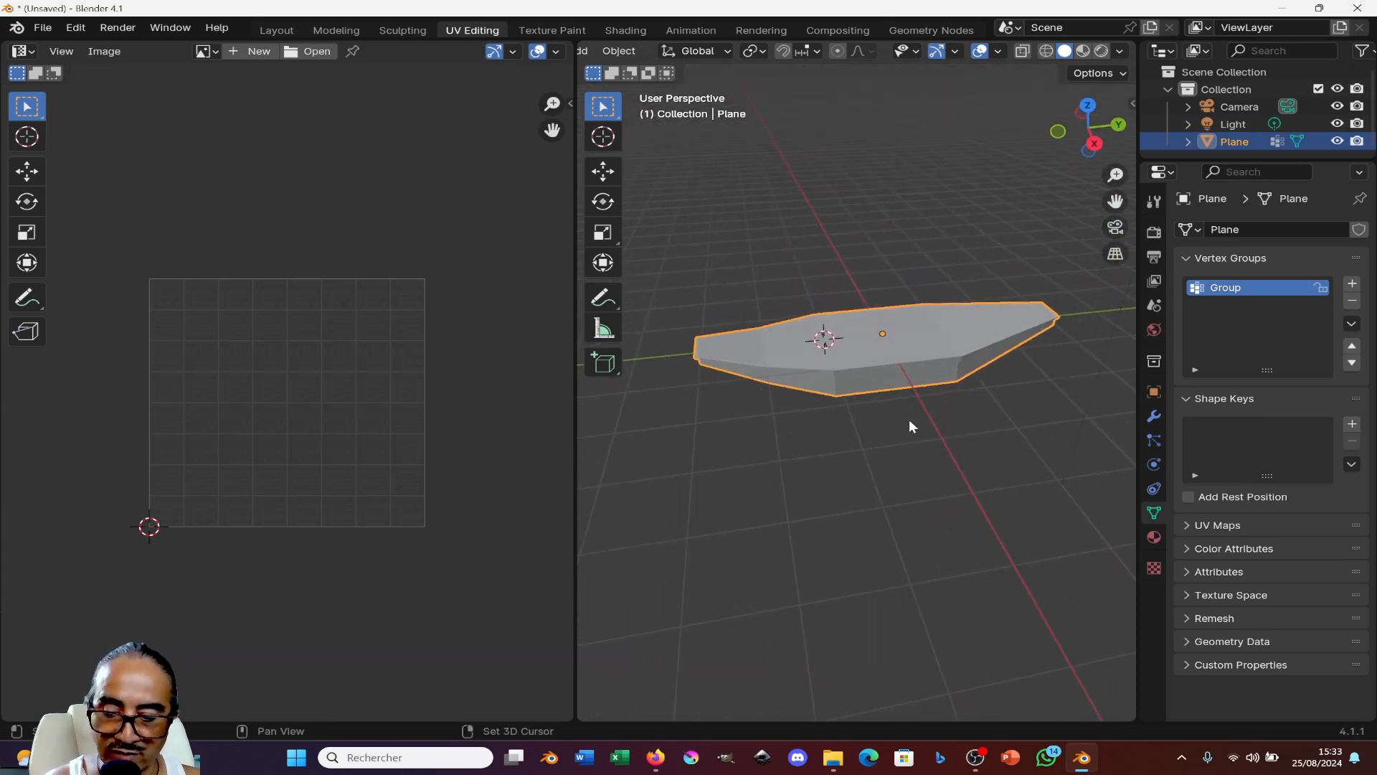
{"action": "key", "text": "shift+a"}
{"action": "mouse_move", "coordinate": [837, 404]}
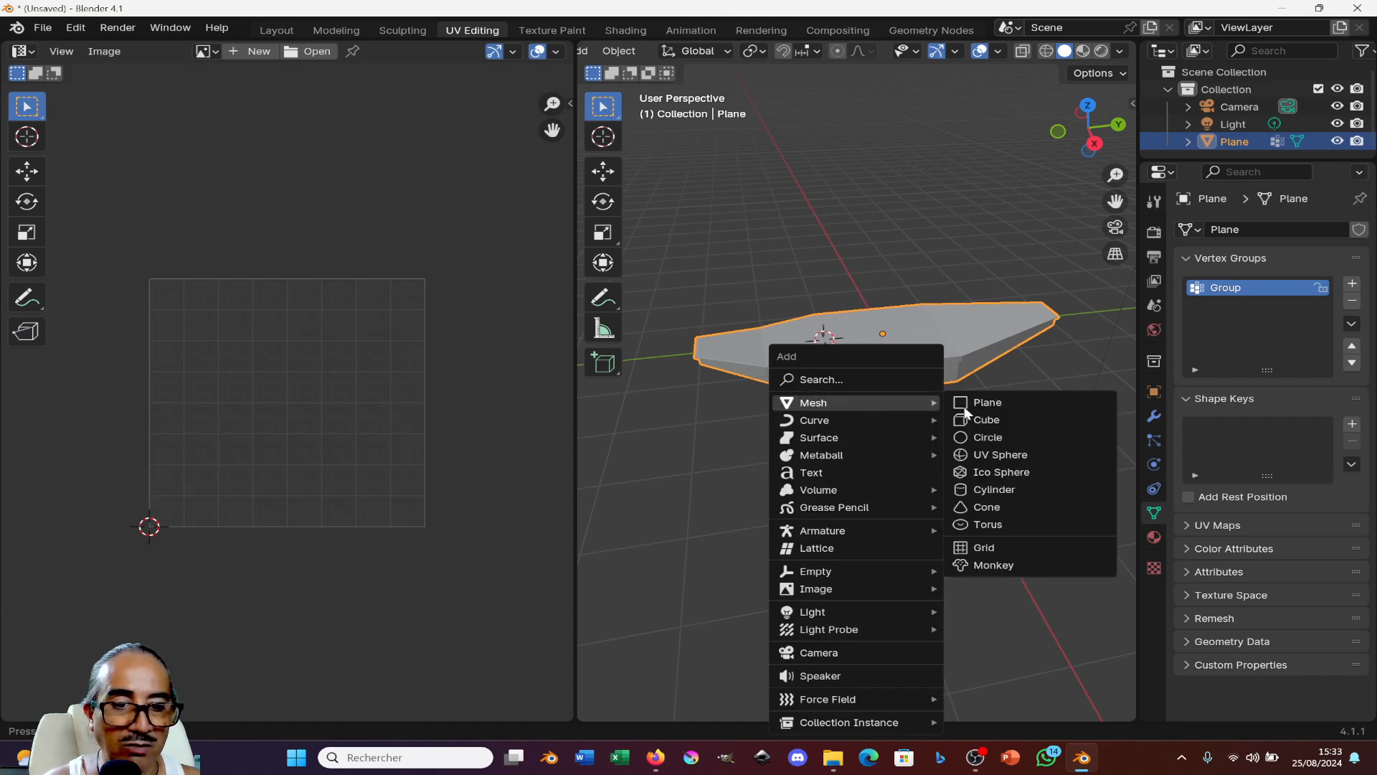
{"action": "left_click", "coordinate": [1000, 420]}
{"action": "key", "text": "s"}
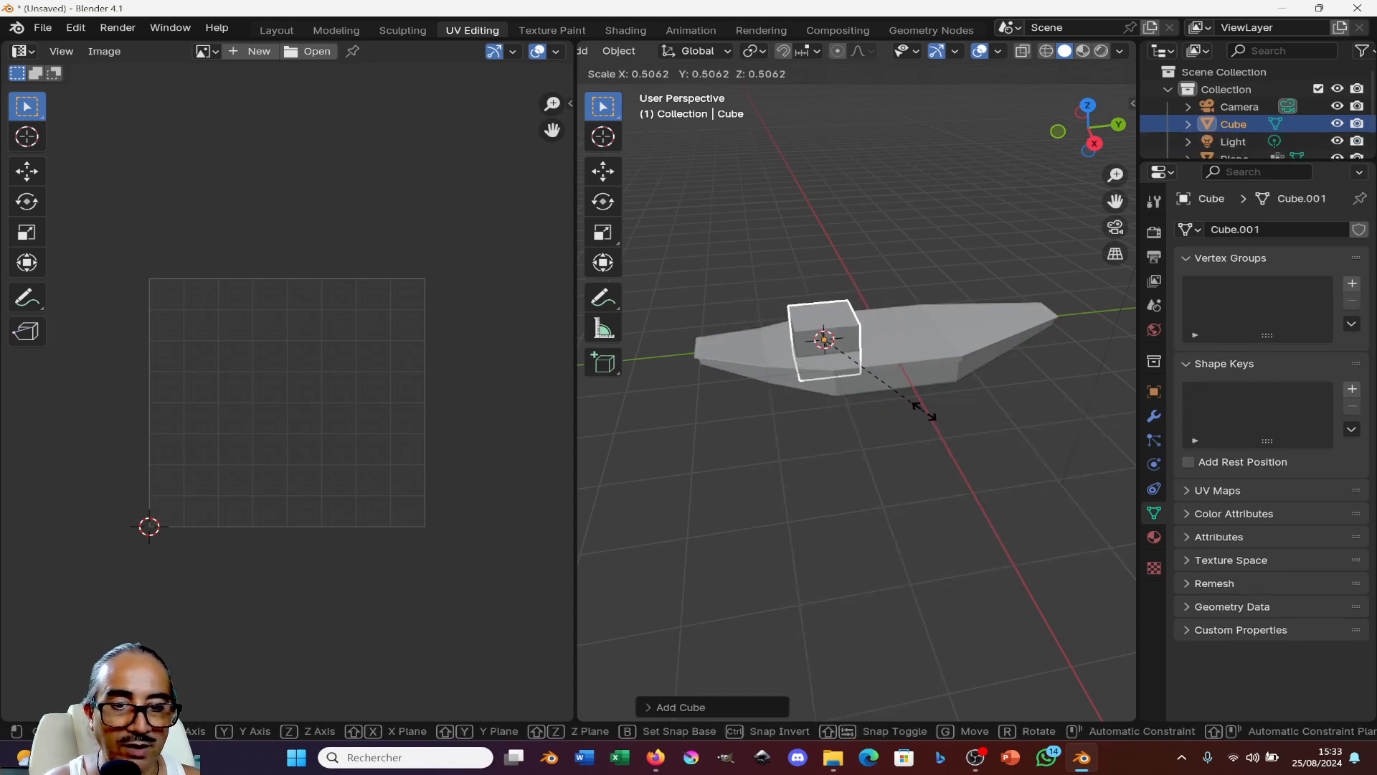
{"action": "left_click", "coordinate": [864, 363]}
- Move the small cube up along Z by about 0.2 m so it sits on the deck
{"action": "scroll", "coordinate": [854, 354], "scroll_direction": "up", "scroll_amount": 8}
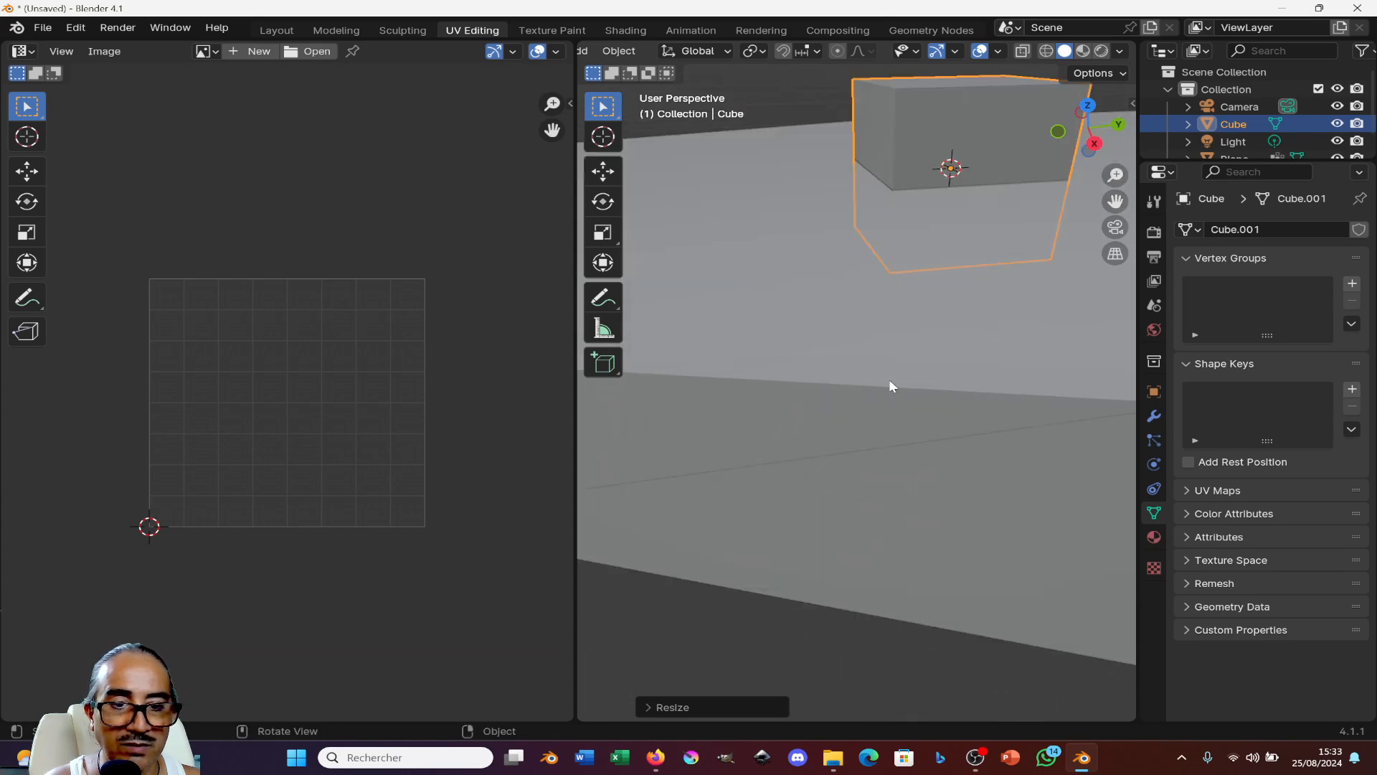
{"action": "key", "text": "g"}
{"action": "key", "text": "z"}
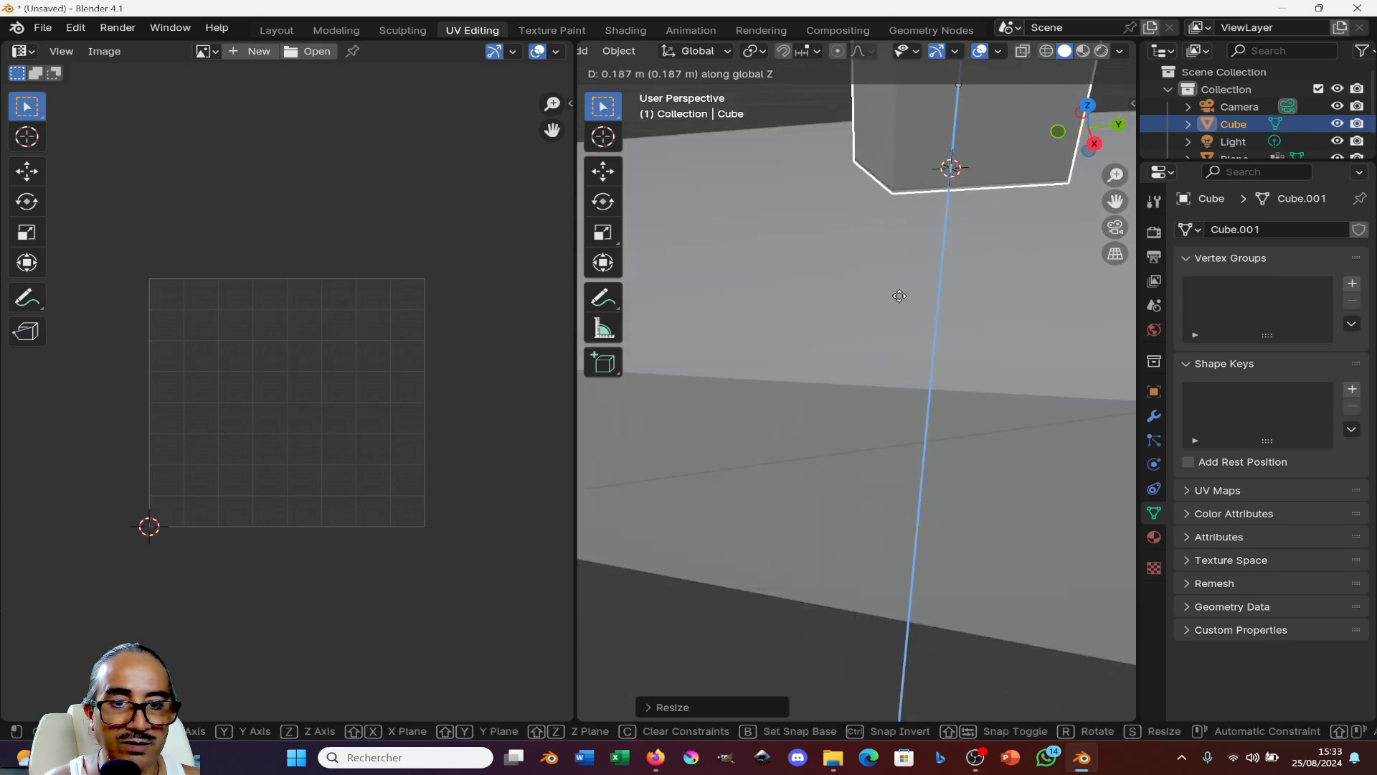
{"action": "left_click", "coordinate": [907, 281]}
- Scale the small cube down further and lower it along Z by about 0.06 m onto the deck
{"action": "scroll", "coordinate": [906, 291], "scroll_direction": "down", "scroll_amount": 6}
{"action": "scroll", "coordinate": [905, 294], "scroll_direction": "up", "scroll_amount": 2}
{"action": "key", "text": "s"}
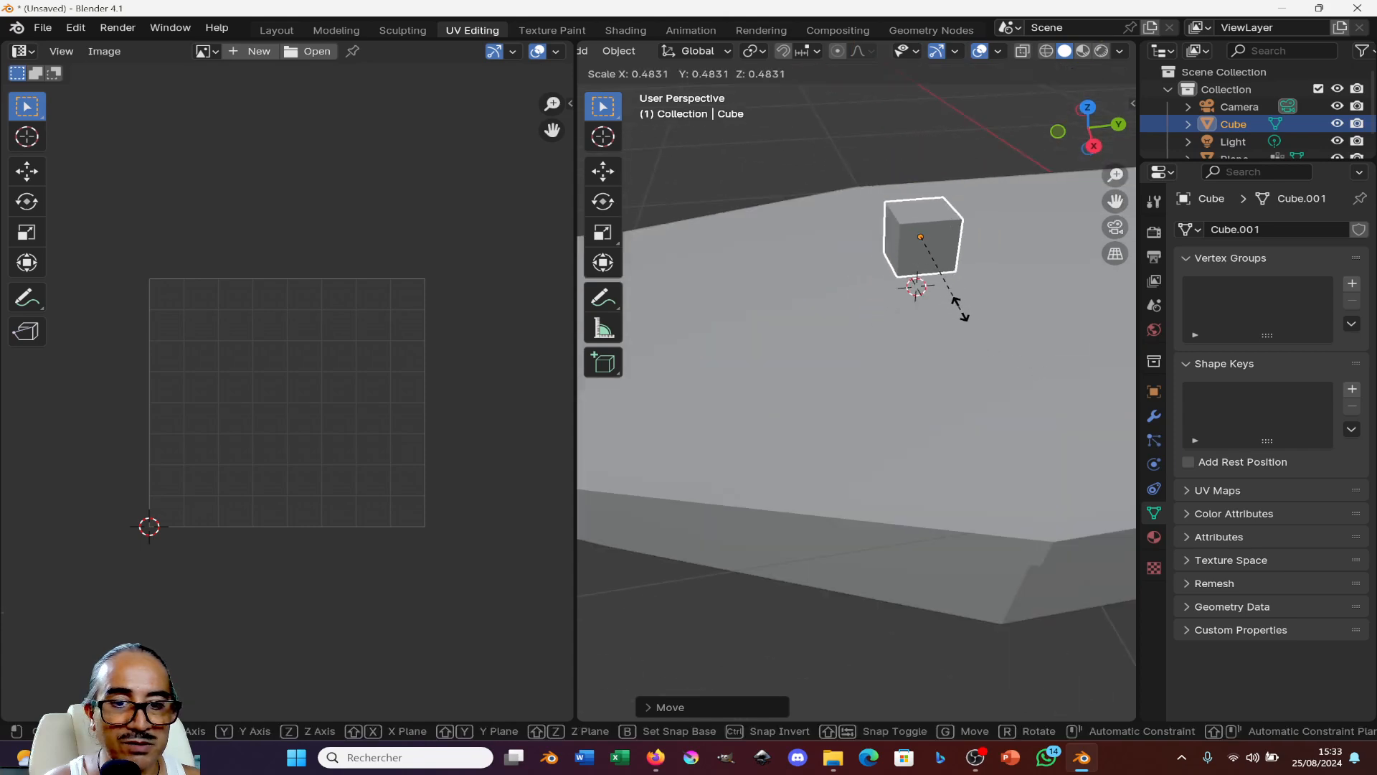
{"action": "left_click", "coordinate": [943, 268]}
{"action": "key", "text": "KP_3"}
{"action": "key", "text": "g"}
{"action": "key", "text": "z"}
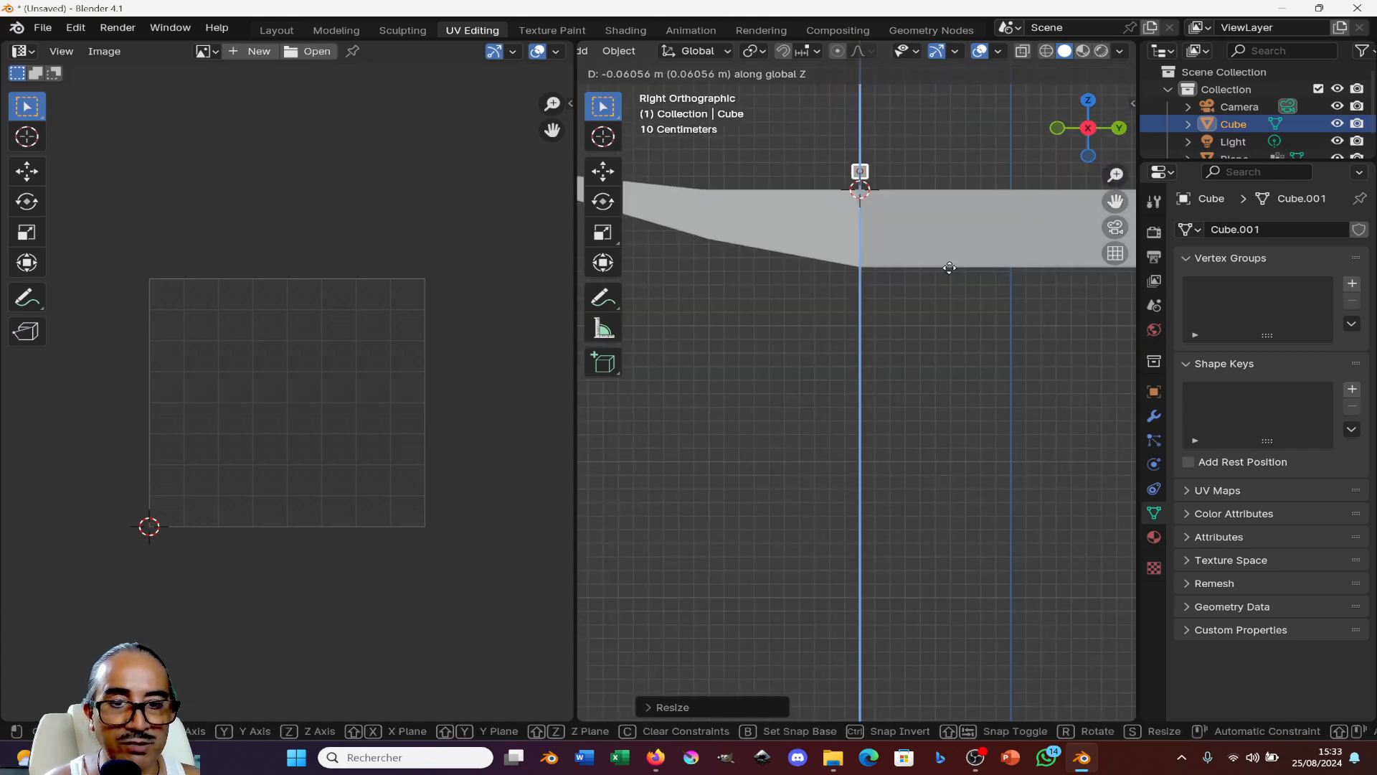
{"action": "left_click", "coordinate": [950, 269]}
{"action": "scroll", "coordinate": [868, 251], "scroll_direction": "down", "scroll_amount": 2}
- Enter Edit Mode on the small cube and select only its top face
{"action": "middle_click_drag", "start_coordinate": [868, 252], "coordinate": [897, 305]}
{"action": "scroll", "coordinate": [855, 382], "scroll_direction": "up", "scroll_amount": 4}
{"action": "key", "text": "Tab"}
{"action": "left_click", "coordinate": [925, 353]}
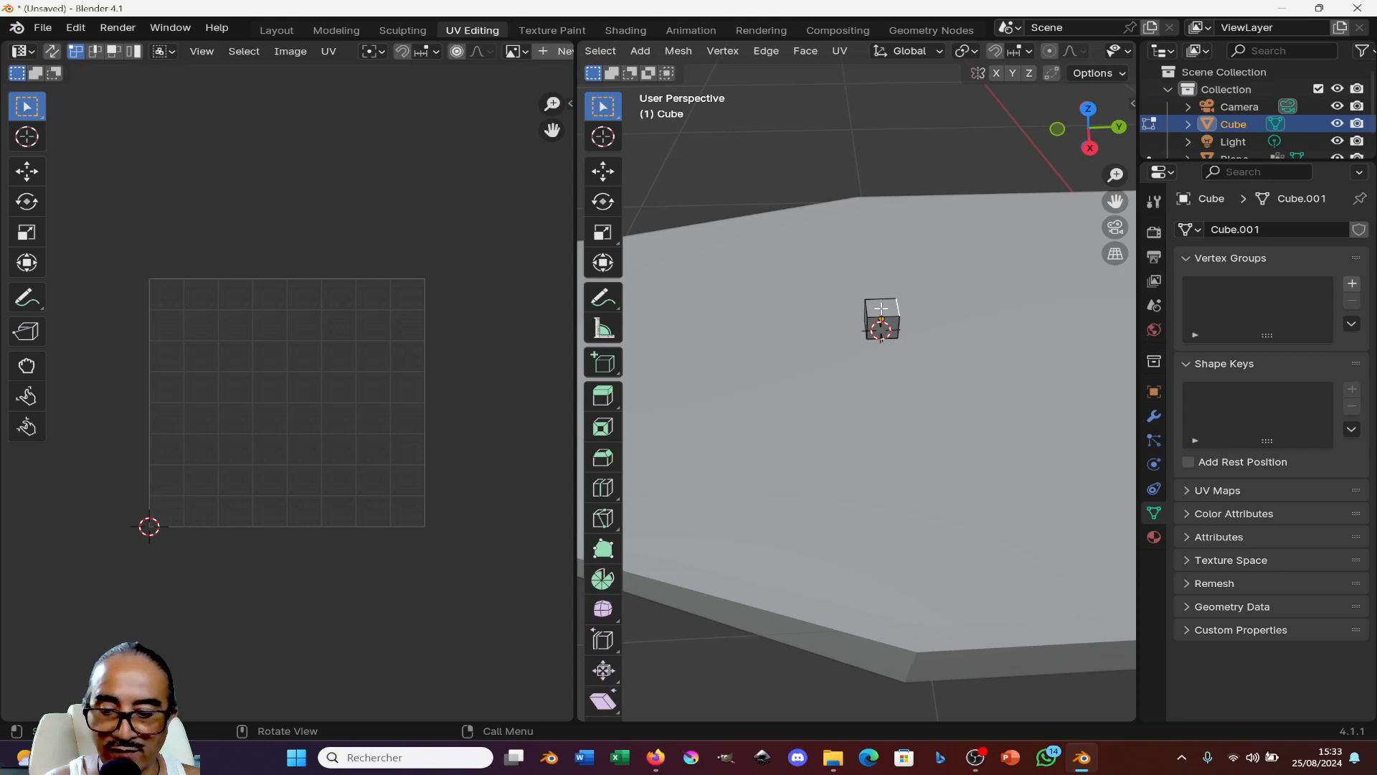
{"action": "left_click", "coordinate": [891, 305]}
{"action": "scroll", "coordinate": [868, 344], "scroll_direction": "down", "scroll_amount": 3}
{"action": "middle_click_drag", "start_coordinate": [864, 363], "coordinate": [920, 434]}
{"action": "key", "text": "g"}
{"action": "key", "text": "z"}
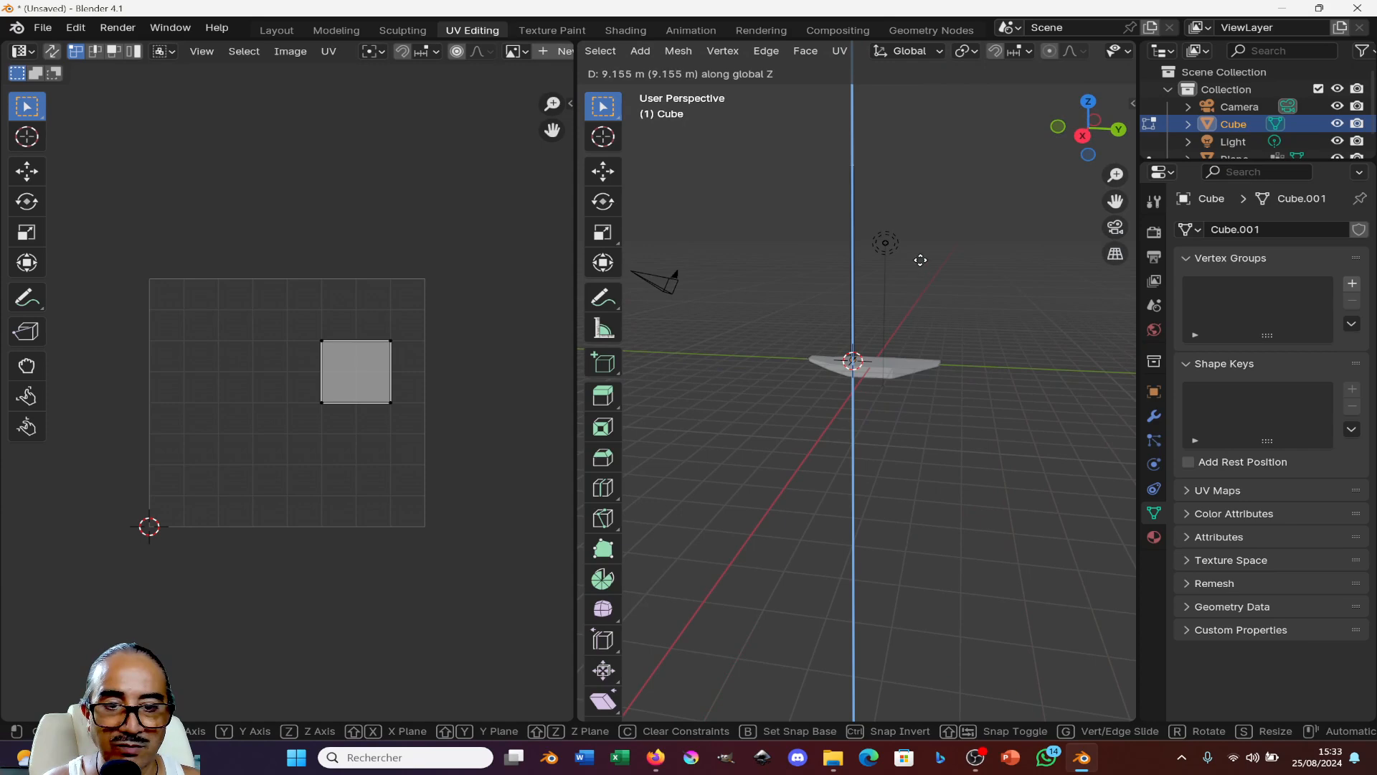
{"action": "left_click", "coordinate": [909, 412]}
- Raise the cube's top face along Z to stretch the cube into a tall, thin mast above the deck
{"action": "scroll", "coordinate": [889, 393], "scroll_direction": "up", "scroll_amount": 4}
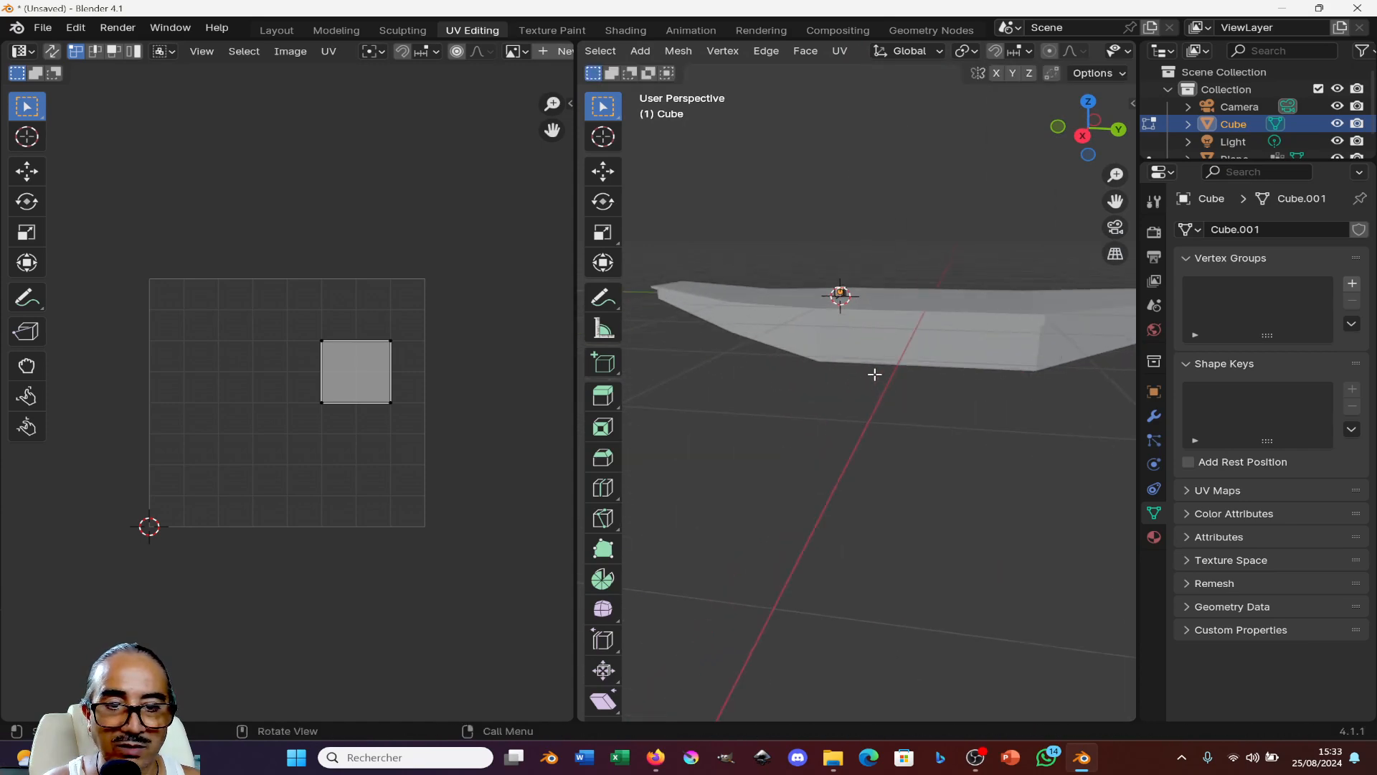
{"action": "middle_click_drag", "start_coordinate": [874, 374], "coordinate": [882, 414]}
{"action": "scroll", "coordinate": [883, 415], "scroll_direction": "up", "scroll_amount": 5}
{"action": "scroll", "coordinate": [892, 378], "scroll_direction": "down", "scroll_amount": 5}
{"action": "key", "text": "g"}
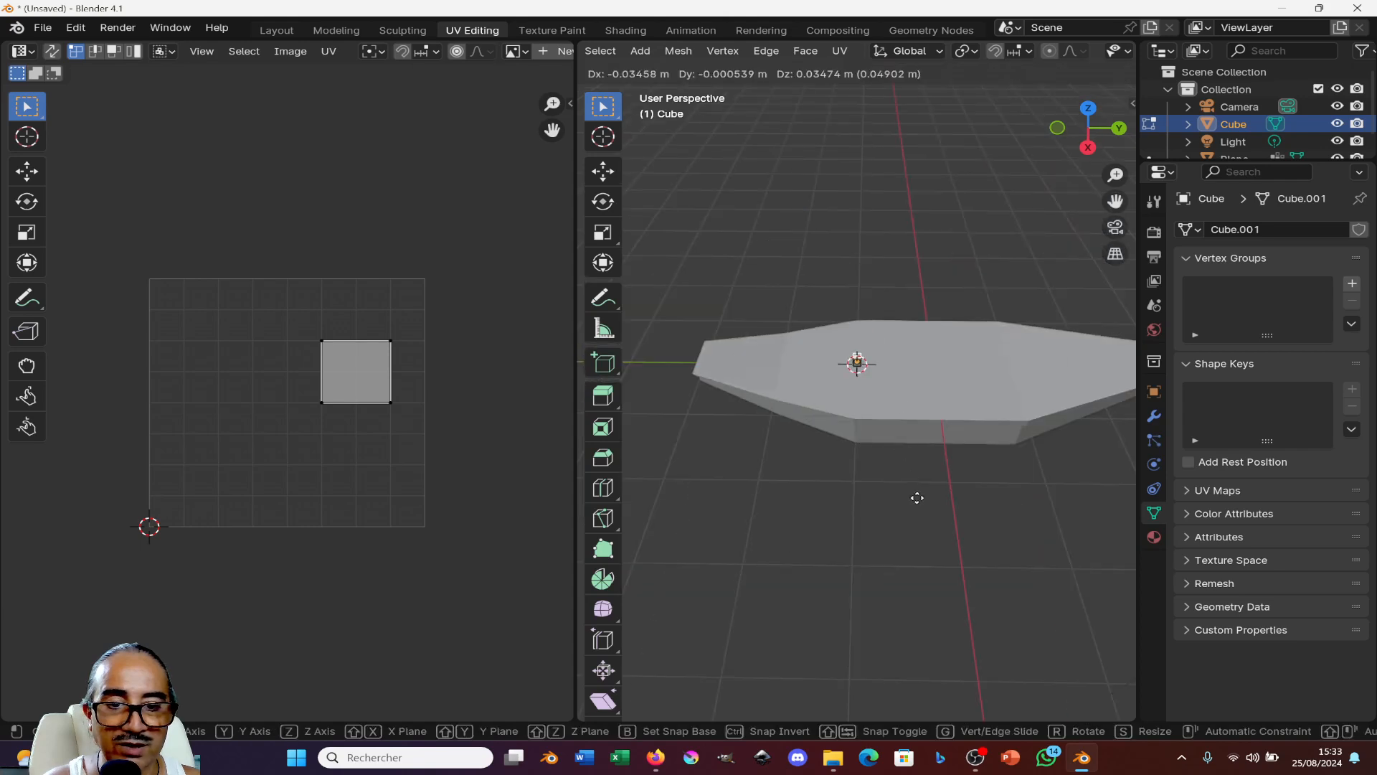
{"action": "key", "text": "z"}
{"action": "left_click", "coordinate": [891, 258]}
{"action": "scroll", "coordinate": [1024, 262], "scroll_direction": "down", "scroll_amount": 3}
{"action": "middle_click_drag", "start_coordinate": [1024, 263], "coordinate": [922, 452]}
{"action": "key", "text": "g"}
{"action": "key", "text": "z"}
{"action": "left_click", "coordinate": [902, 387]}
{"action": "scroll", "coordinate": [944, 390], "scroll_direction": "down", "scroll_amount": 2}
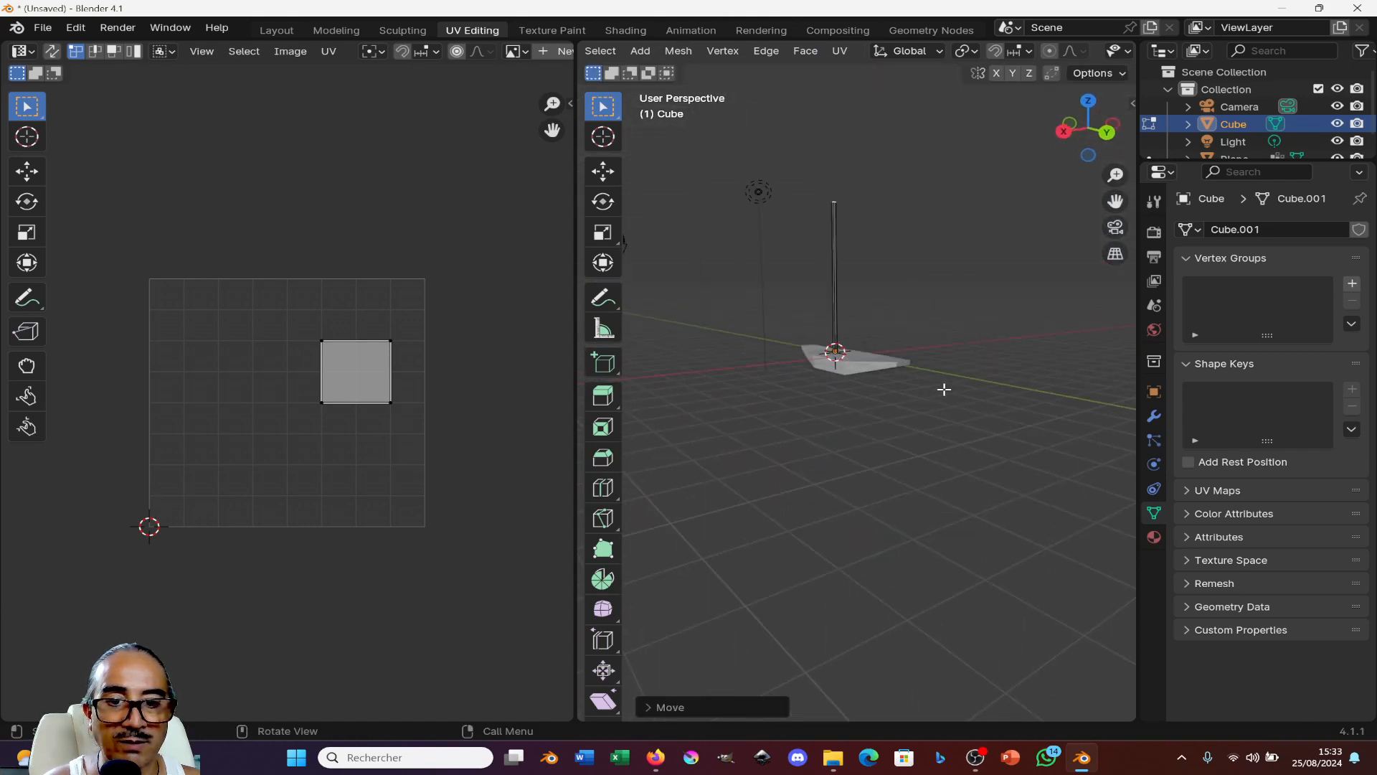
- Scale down the mast's top face so the mast tapers upward, and return to Object Mode
{"action": "middle_click_drag", "start_coordinate": [944, 389], "coordinate": [762, 400]}
{"action": "scroll", "coordinate": [978, 423], "scroll_direction": "up", "scroll_amount": 3}
{"action": "scroll", "coordinate": [943, 304], "scroll_direction": "down", "scroll_amount": 2}
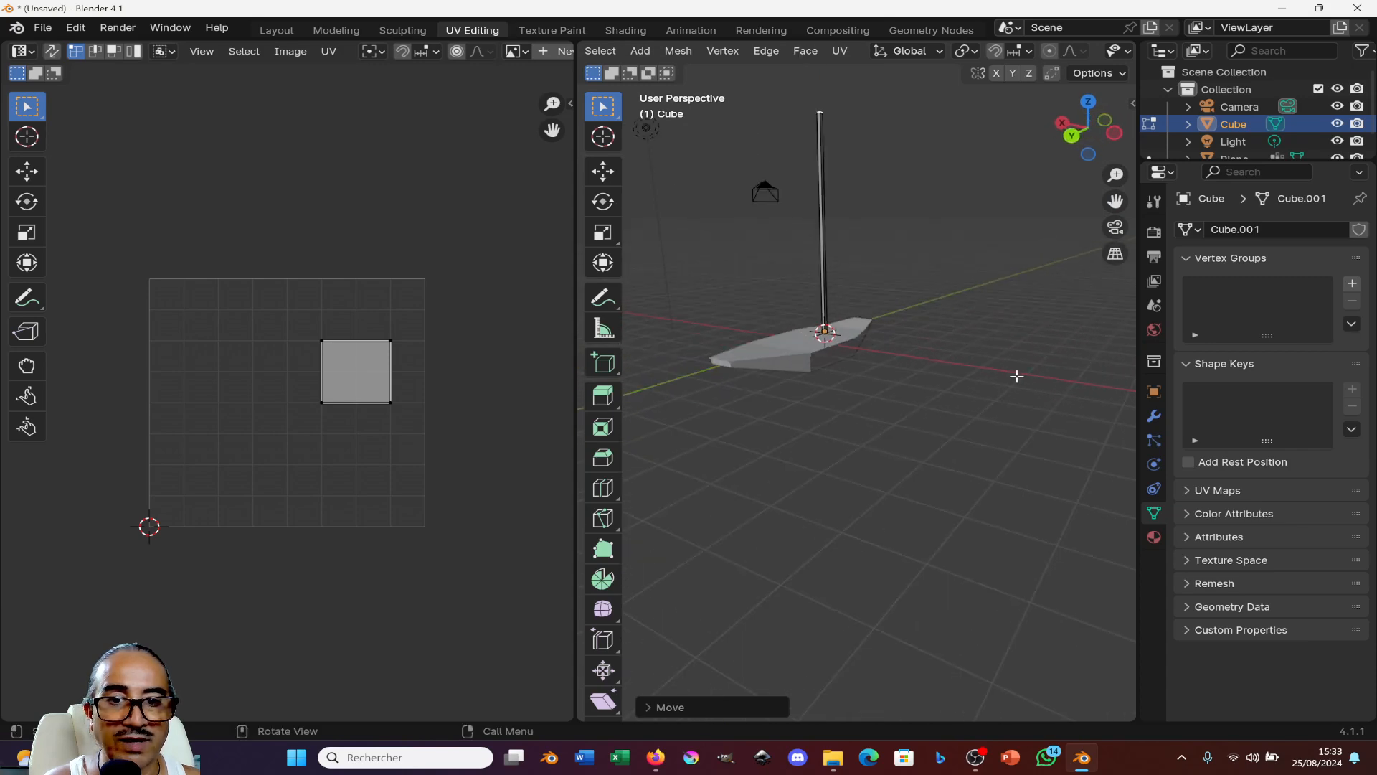
{"action": "key", "text": "s"}
{"action": "left_click", "coordinate": [861, 225]}
{"action": "middle_click_drag", "start_coordinate": [861, 225], "coordinate": [990, 132]}
{"action": "key", "text": "Tab"}
{"action": "middle_click_drag", "start_coordinate": [903, 336], "coordinate": [998, 334]}
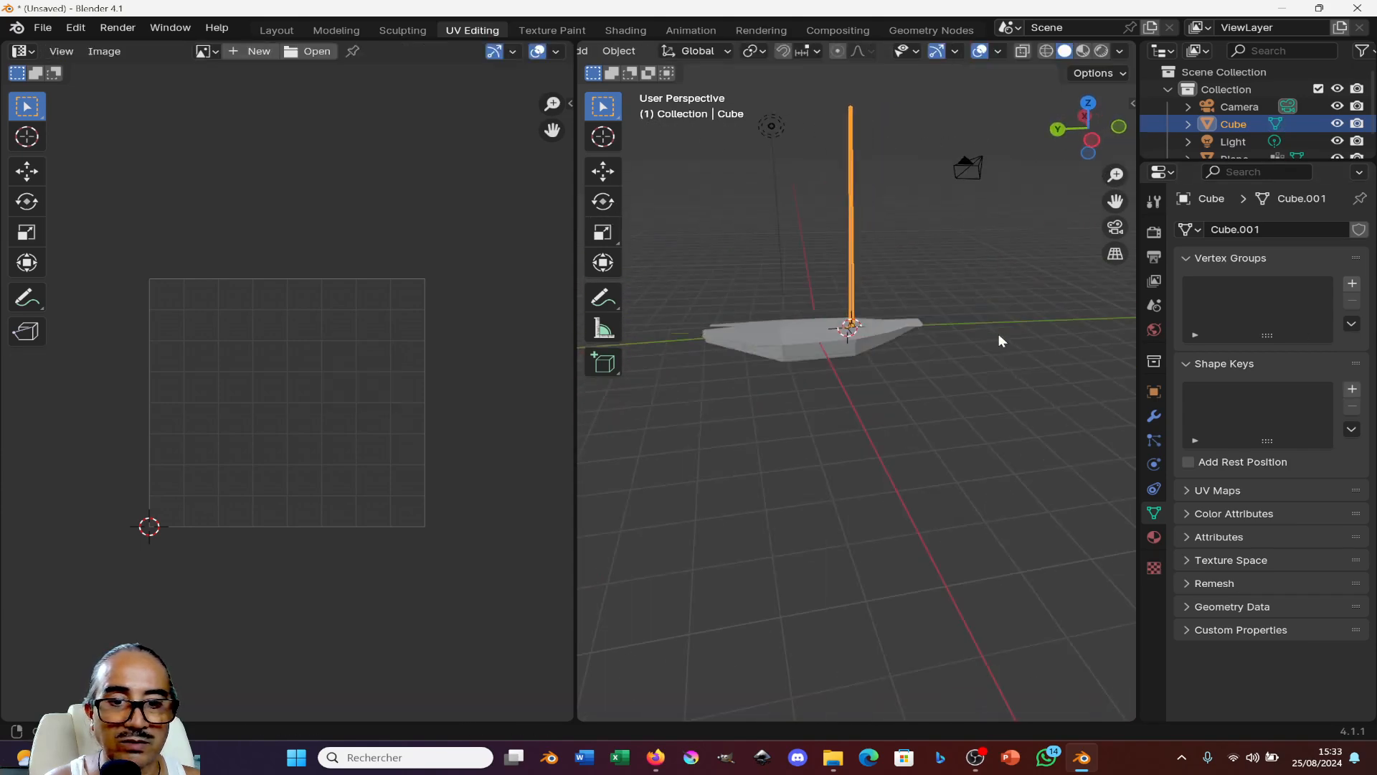
- Select the whole mast mesh in Edit Mode and scale all its UVs to 0 to collapse them into one point
{"action": "scroll", "coordinate": [854, 382], "scroll_direction": "up", "scroll_amount": 5}
{"action": "key", "text": "KP_3"}
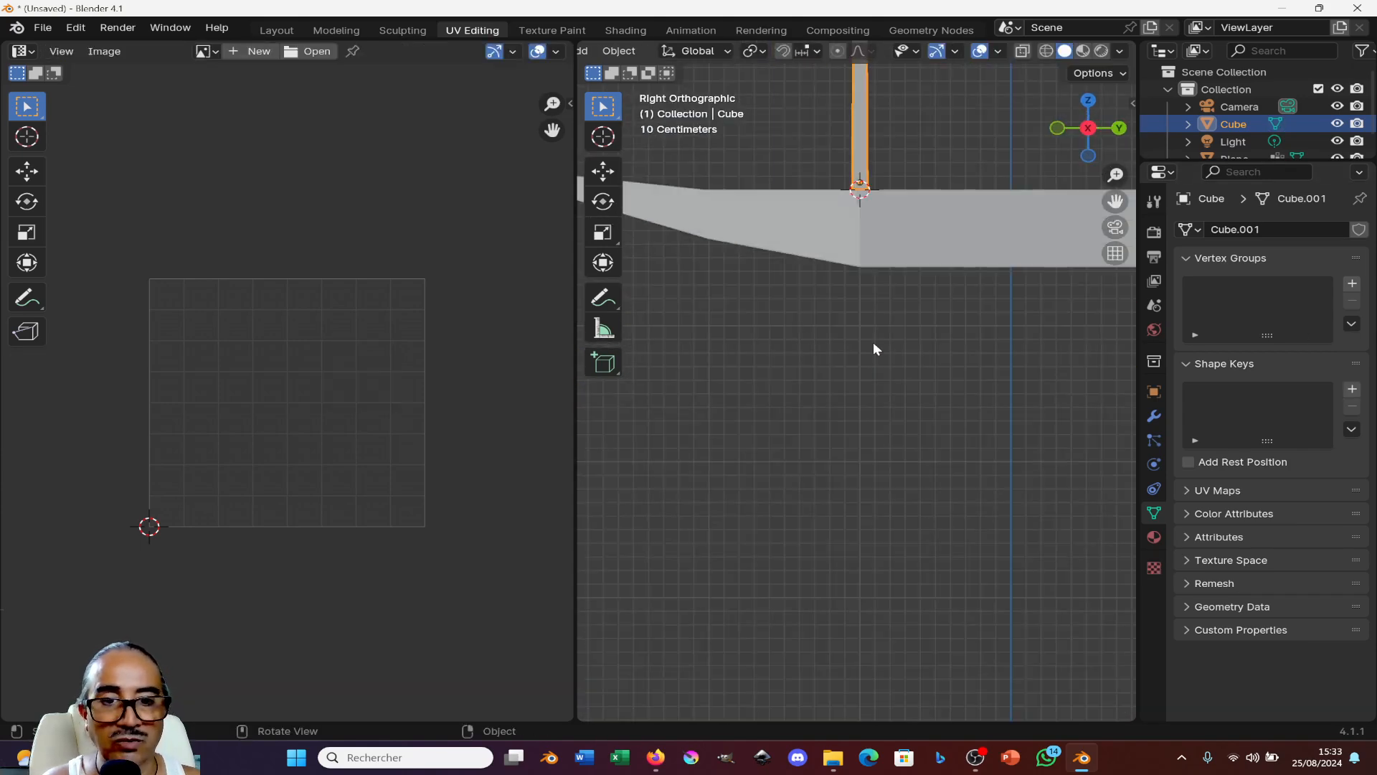
{"action": "scroll", "coordinate": [873, 342], "scroll_direction": "down", "scroll_amount": 5}
{"action": "key", "text": "Tab"}
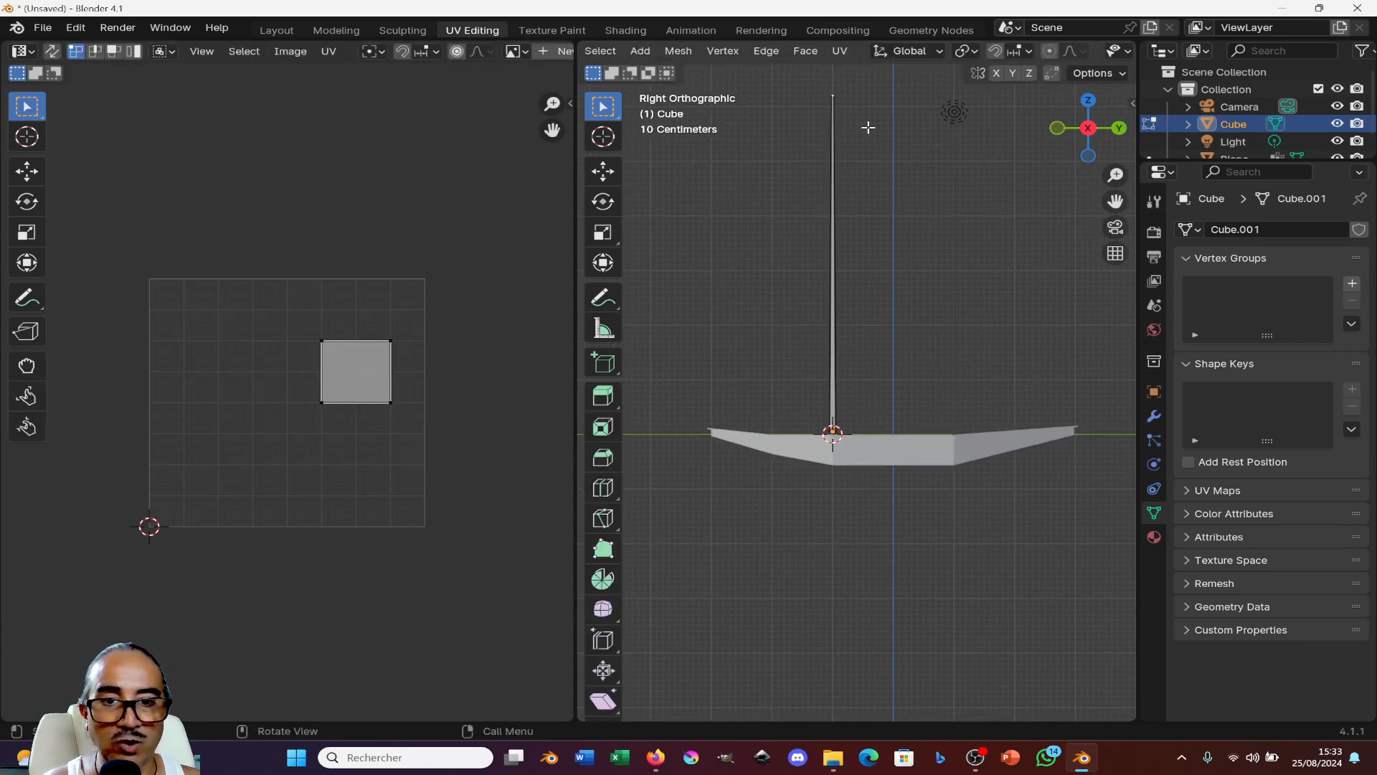
{"action": "key", "text": "a"}
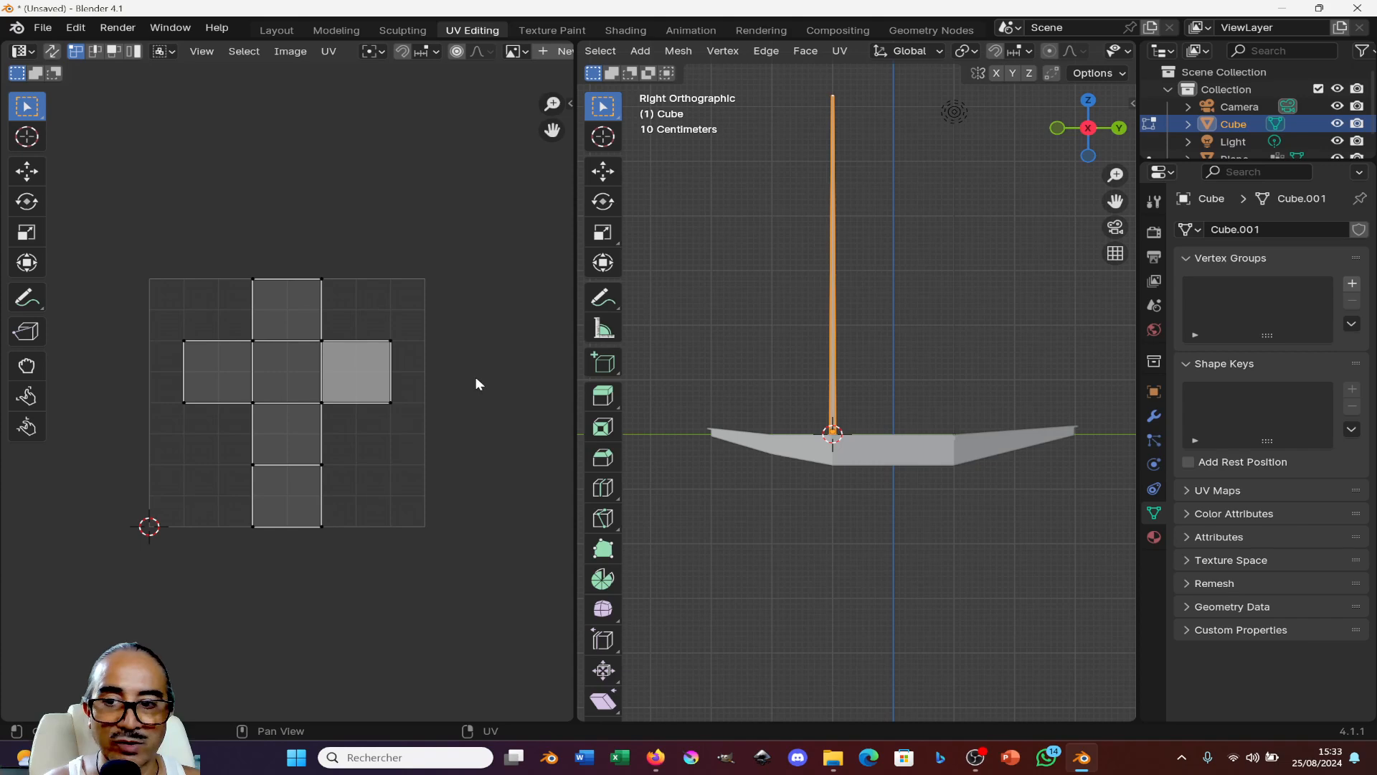
{"action": "key", "text": "a"}
{"action": "key", "text": "s"}
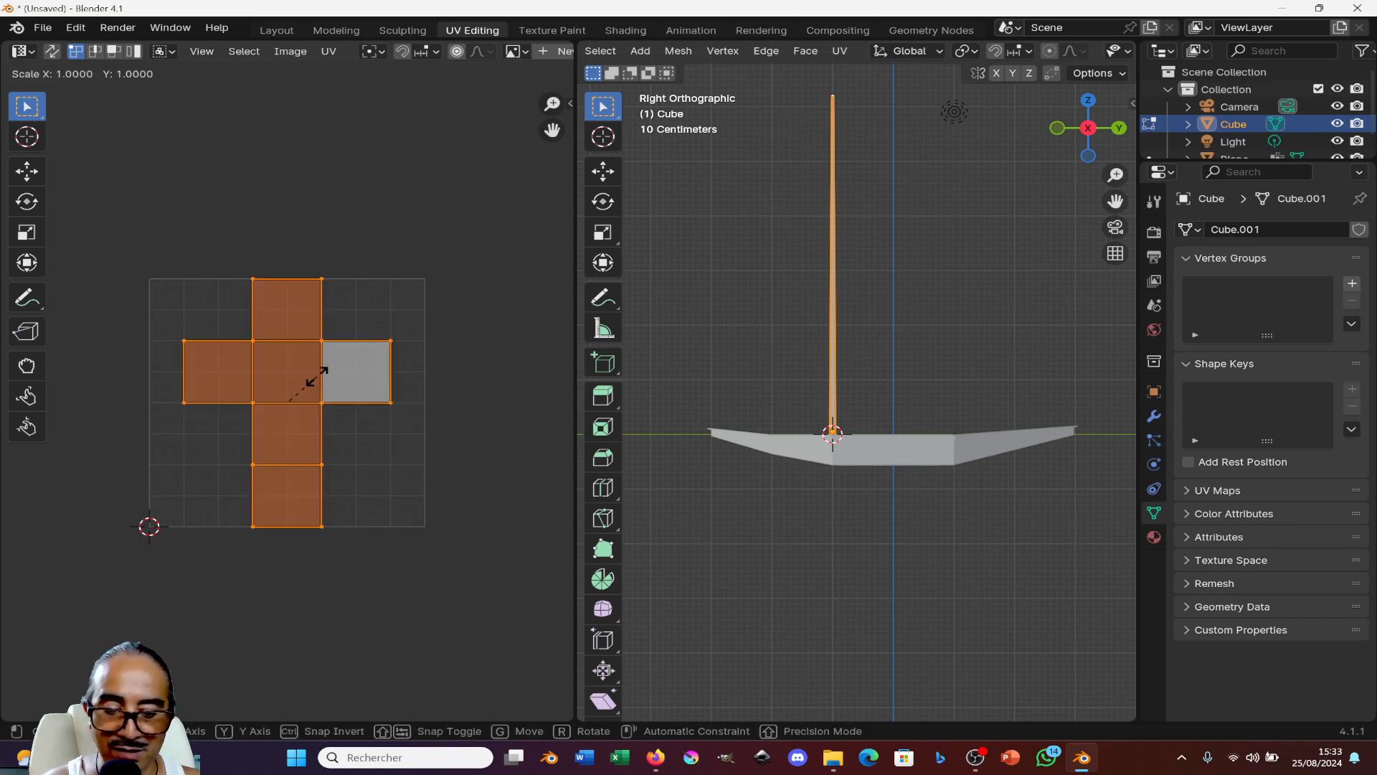
{"action": "key", "text": "0"}
{"action": "key", "text": "Return"}
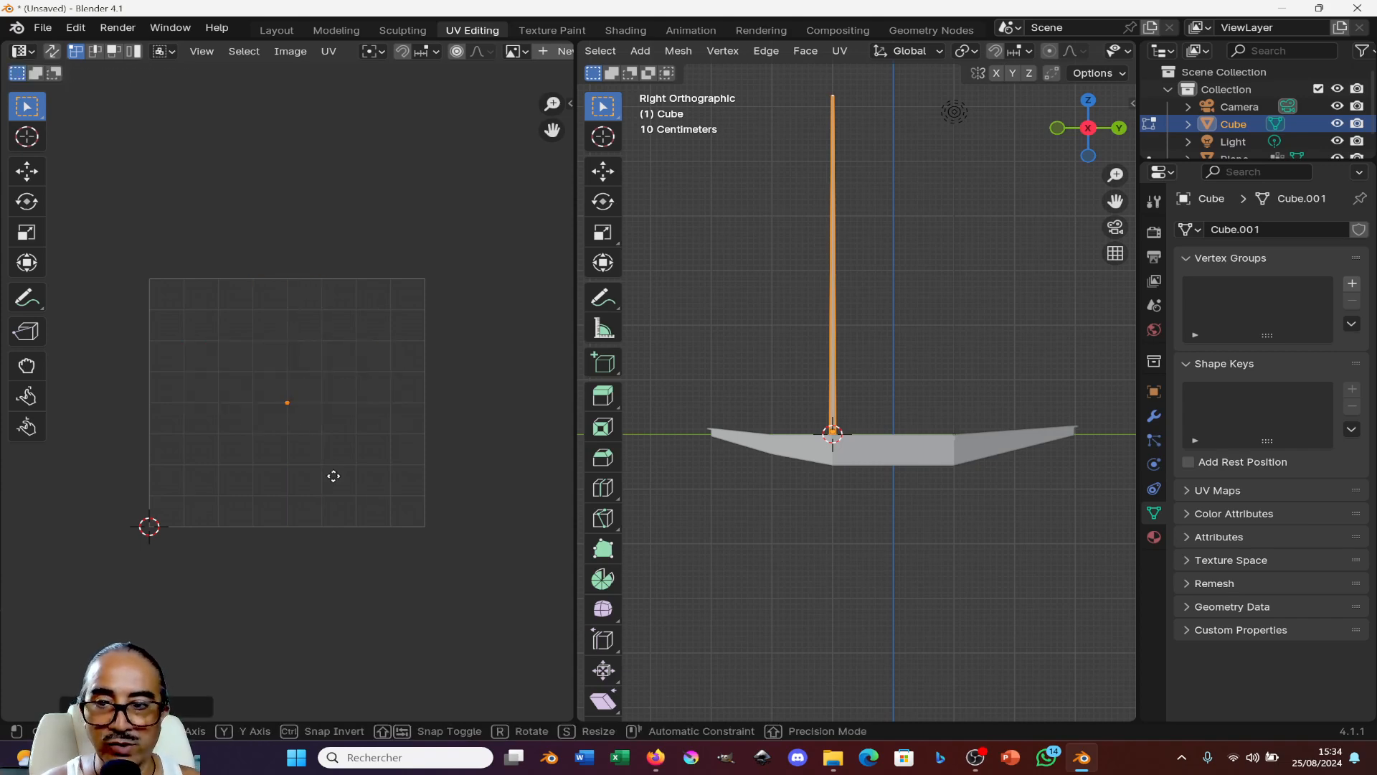
- Move the mast's collapsed UV point to the upper-left area of the UV square and return to Object Mode
{"action": "key", "text": "g"}
{"action": "left_click", "coordinate": [277, 401]}
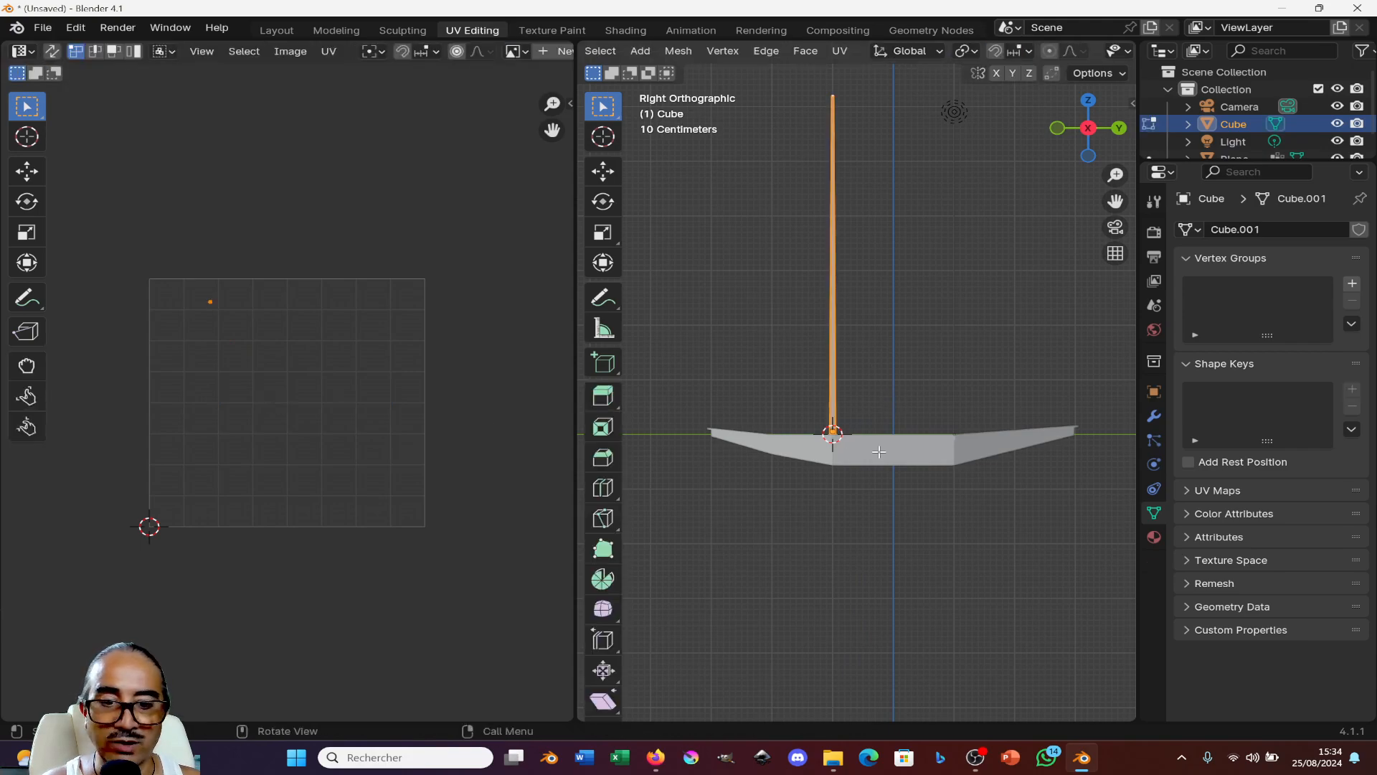
{"action": "key", "text": "Tab"}
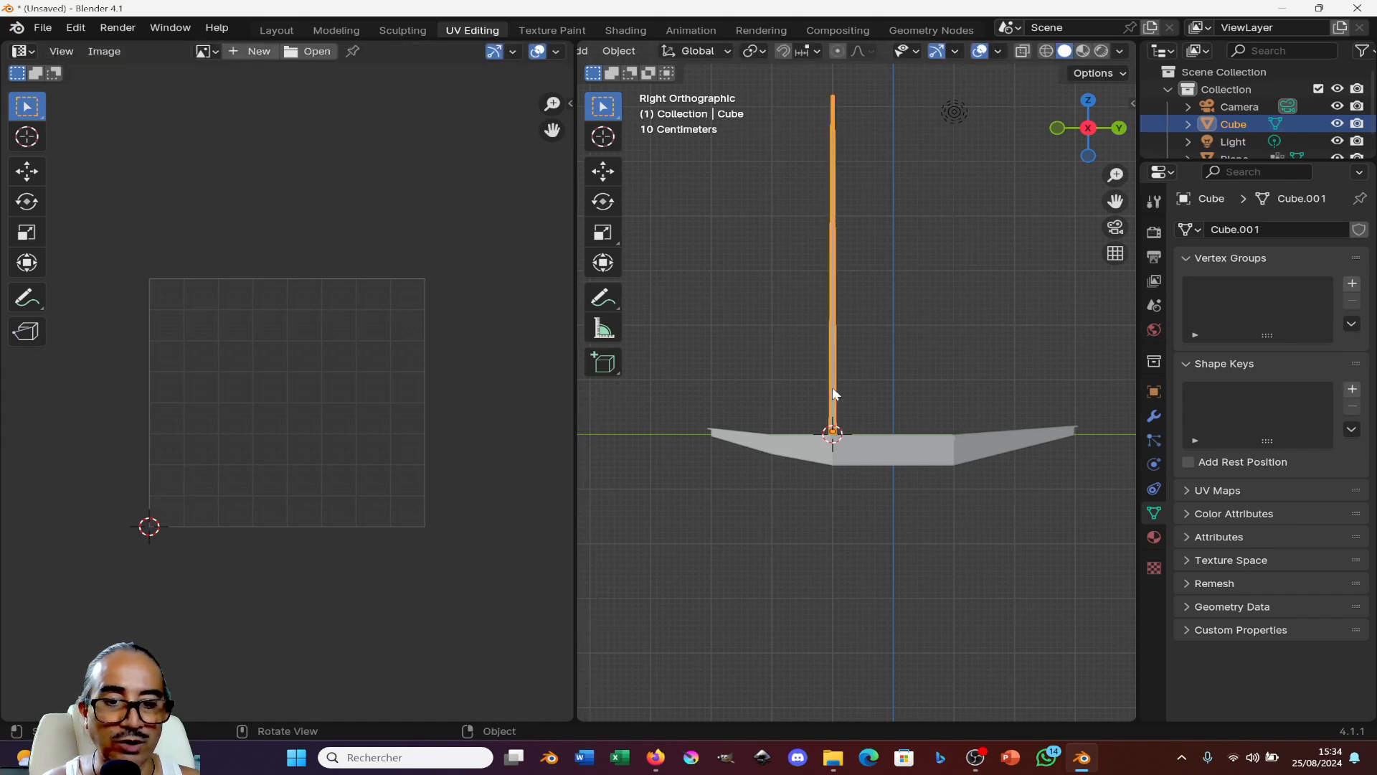
- Join the mast with the hull into one object and select the entire joined mesh in Edit Mode
{"action": "left_click", "coordinate": [876, 457]}
{"action": "key", "text": "KP_5"}
{"action": "middle_click_drag", "start_coordinate": [878, 455], "coordinate": [881, 486]}
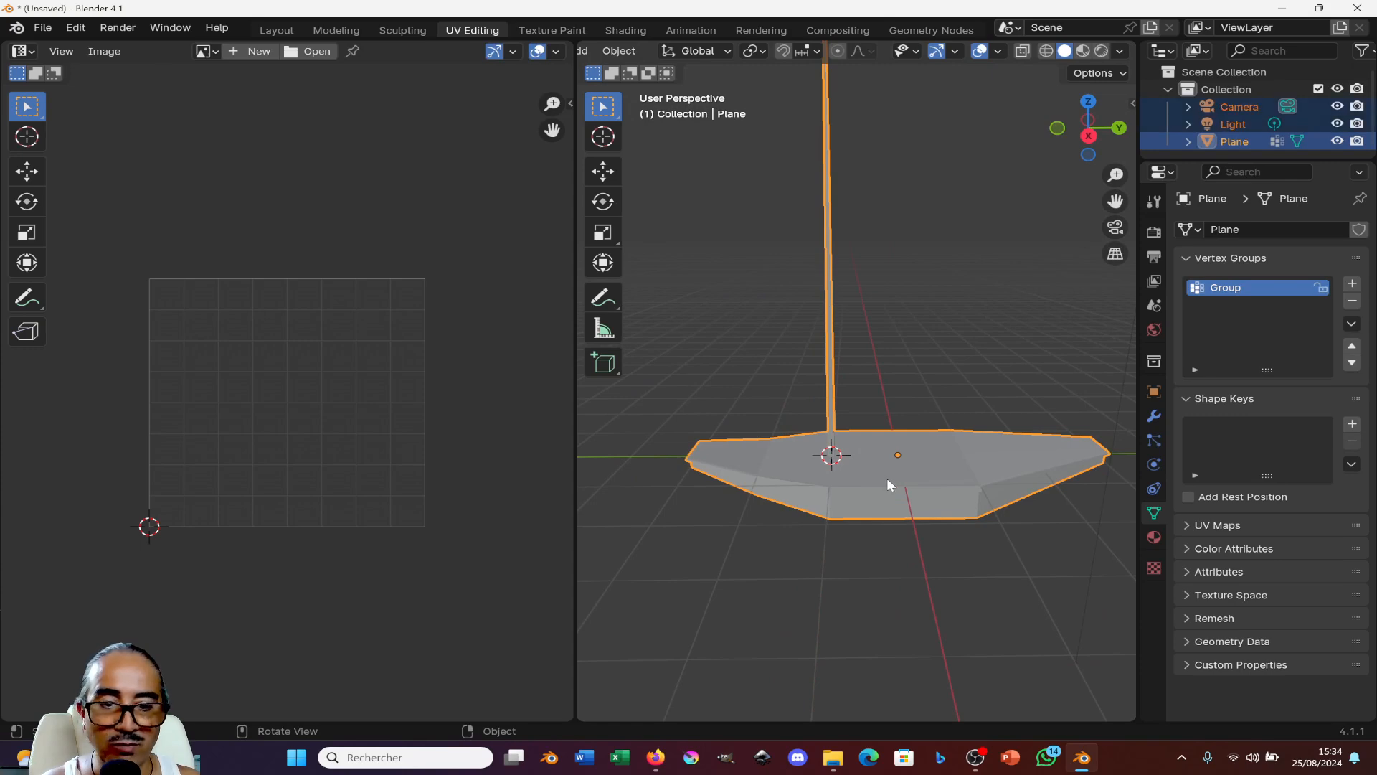
{"action": "key", "text": "Tab"}
{"action": "key", "text": "a"}
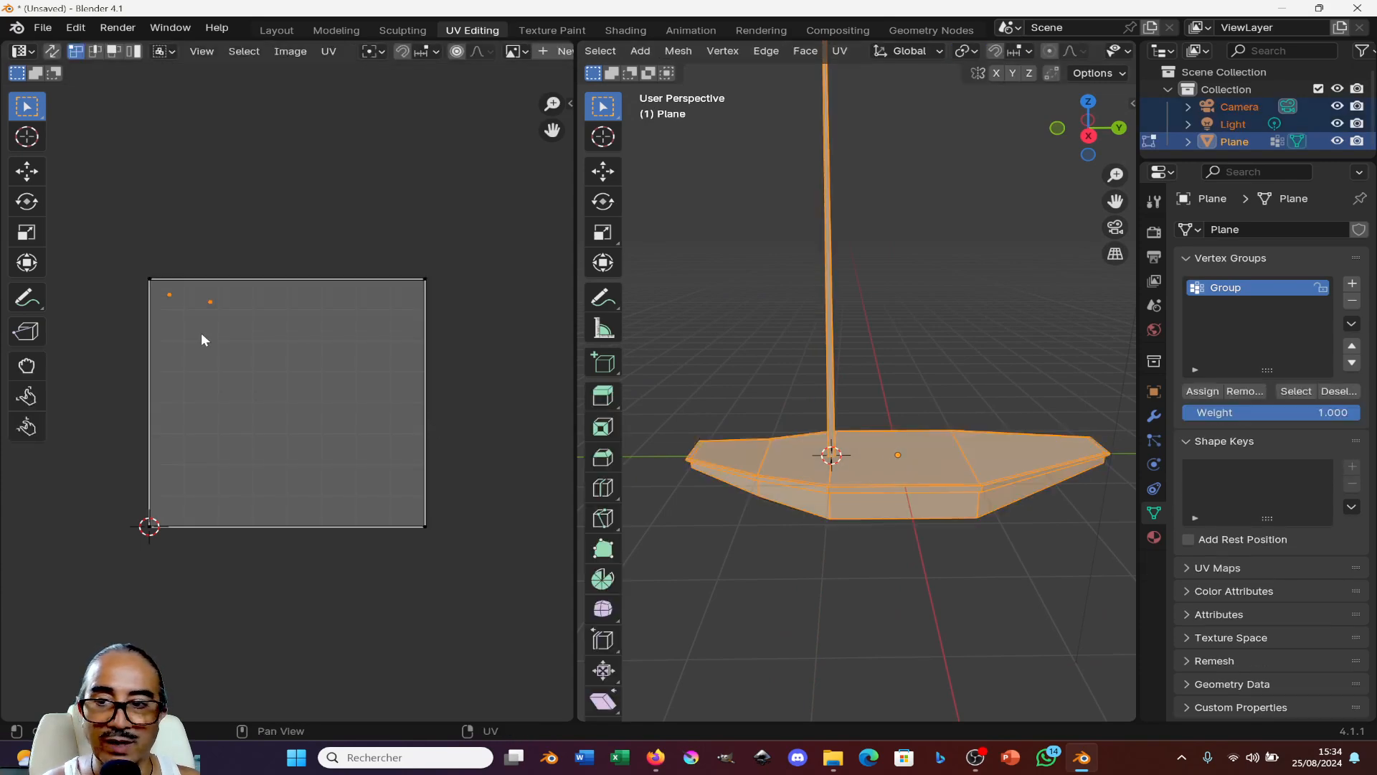
- Select the four faces that form the top of the deck
{"action": "scroll", "coordinate": [202, 337], "scroll_direction": "up", "scroll_amount": 4}
{"action": "scroll", "coordinate": [209, 329], "scroll_direction": "down", "scroll_amount": 3}
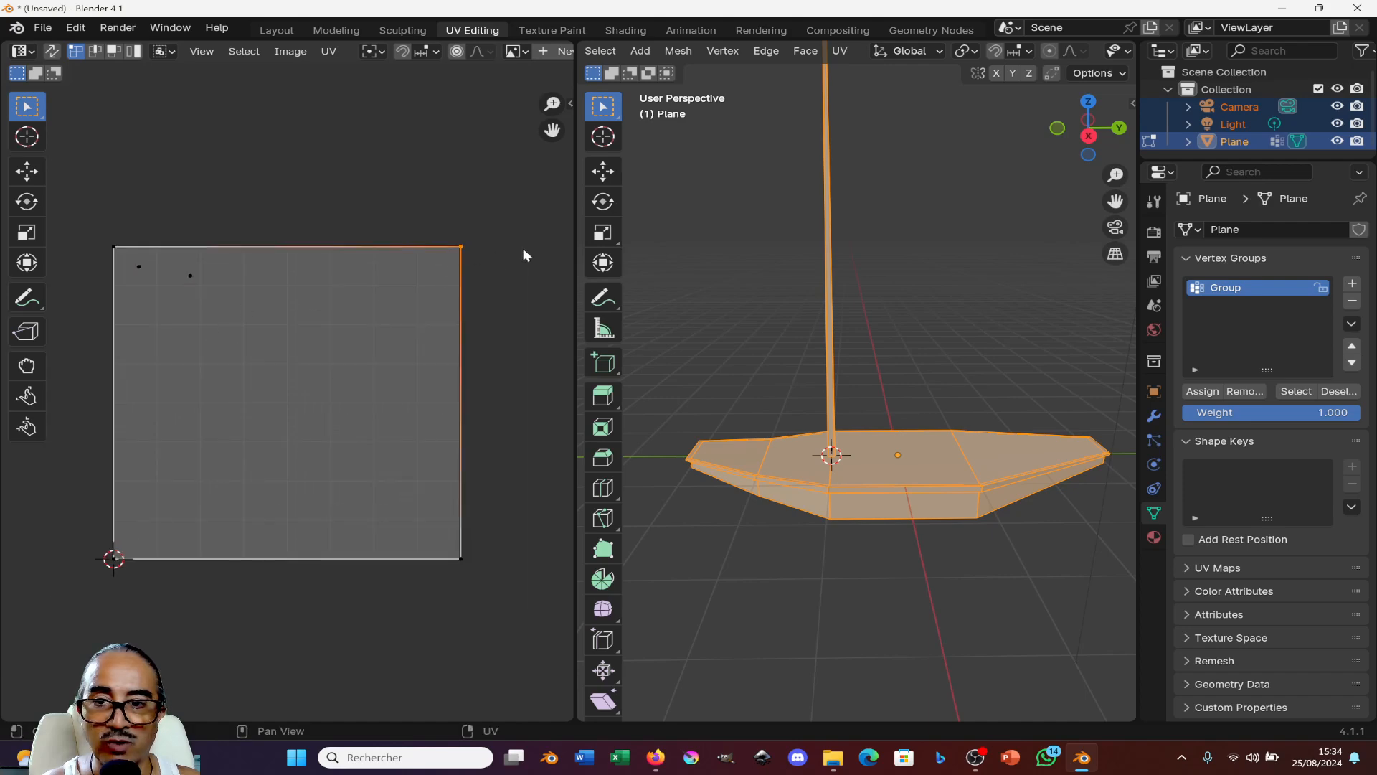
{"action": "left_click", "coordinate": [742, 456]}
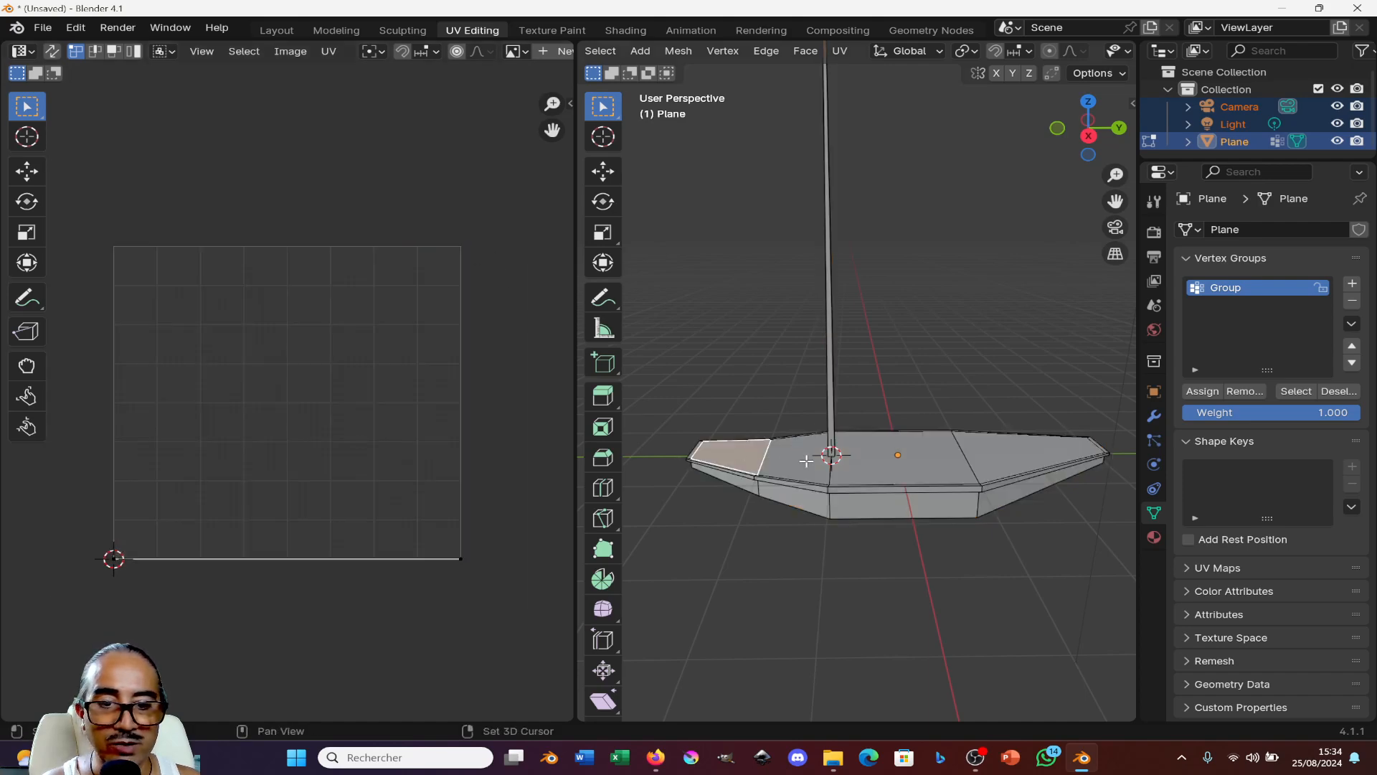
{"action": "left_click", "coordinate": [806, 460], "text": "shift"}
{"action": "left_click", "coordinate": [1021, 447], "text": "shift"}
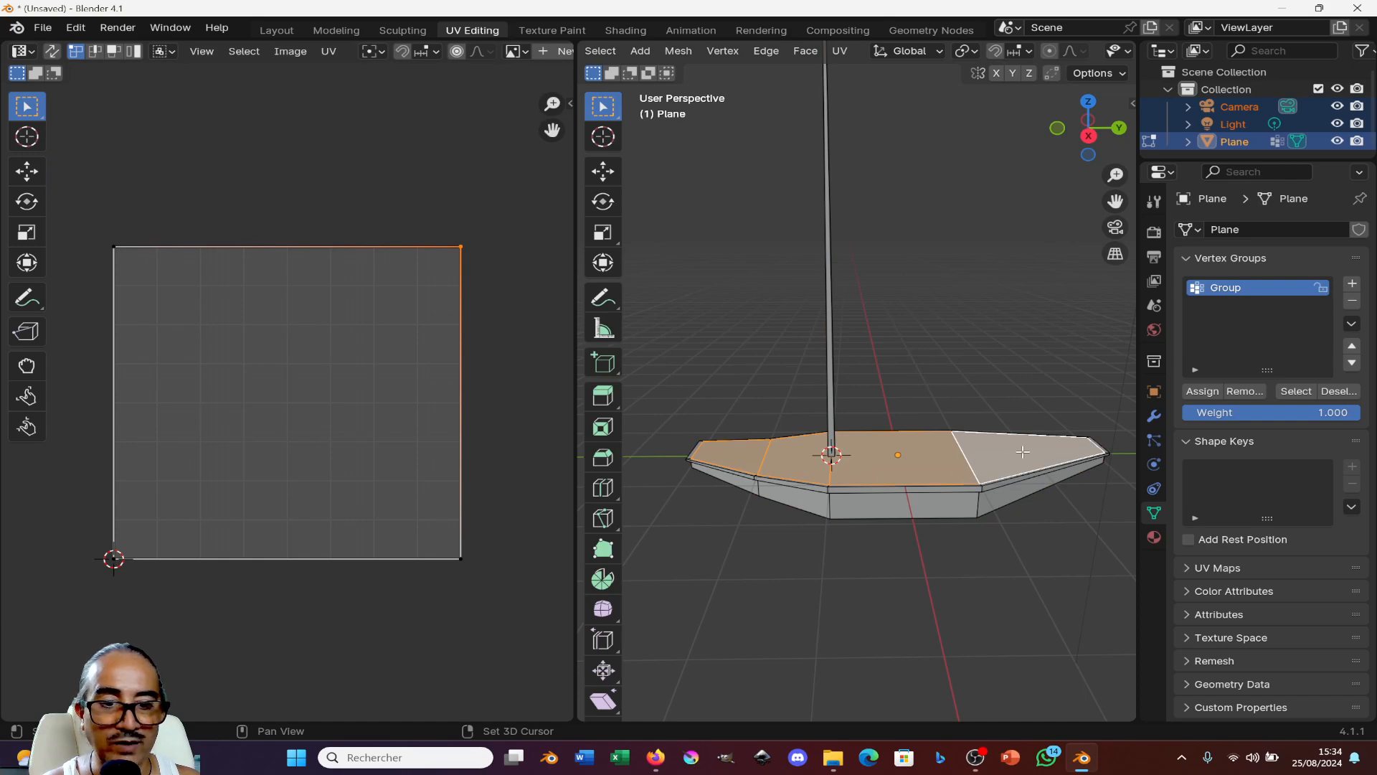
{"action": "key", "text": "i"}
{"action": "right_click", "coordinate": [973, 454]}
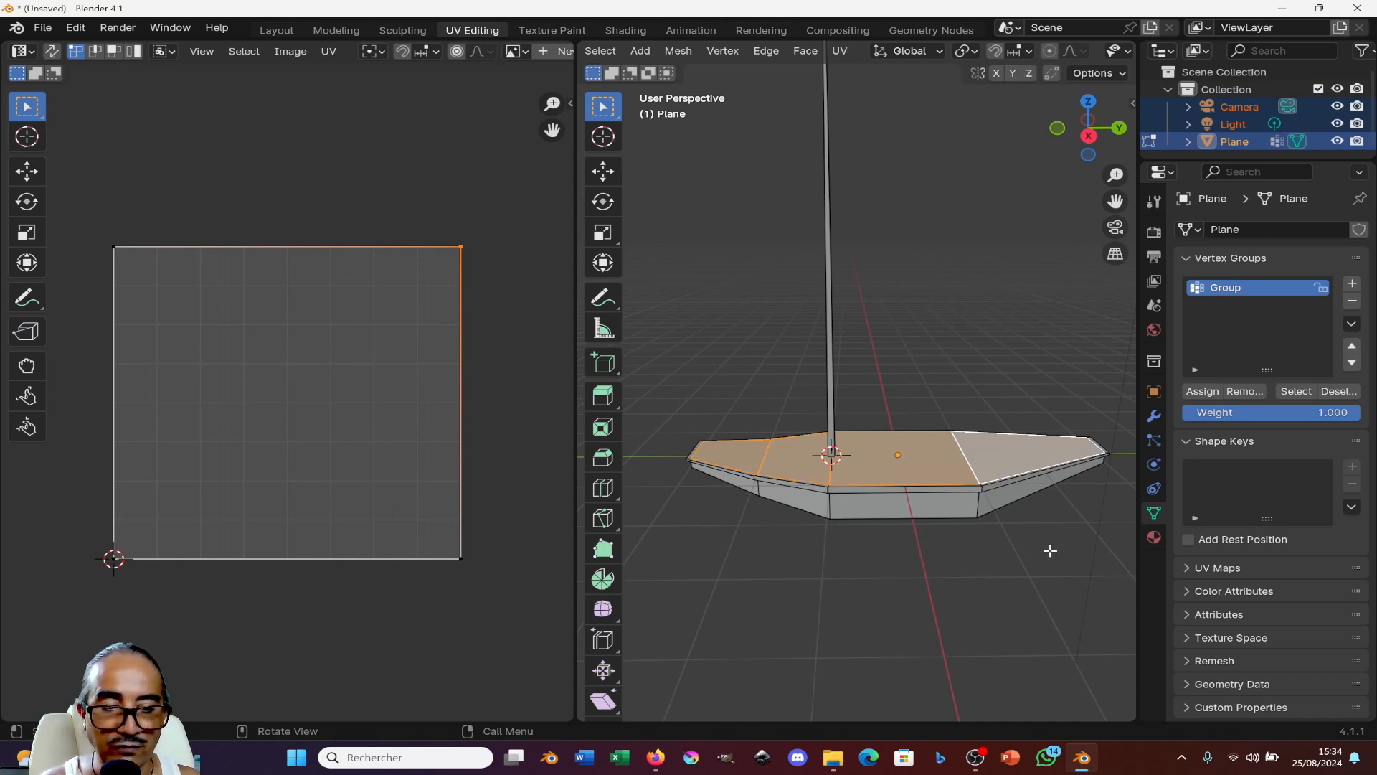
{"action": "key", "text": "s"}
{"action": "right_click", "coordinate": [1002, 525]}
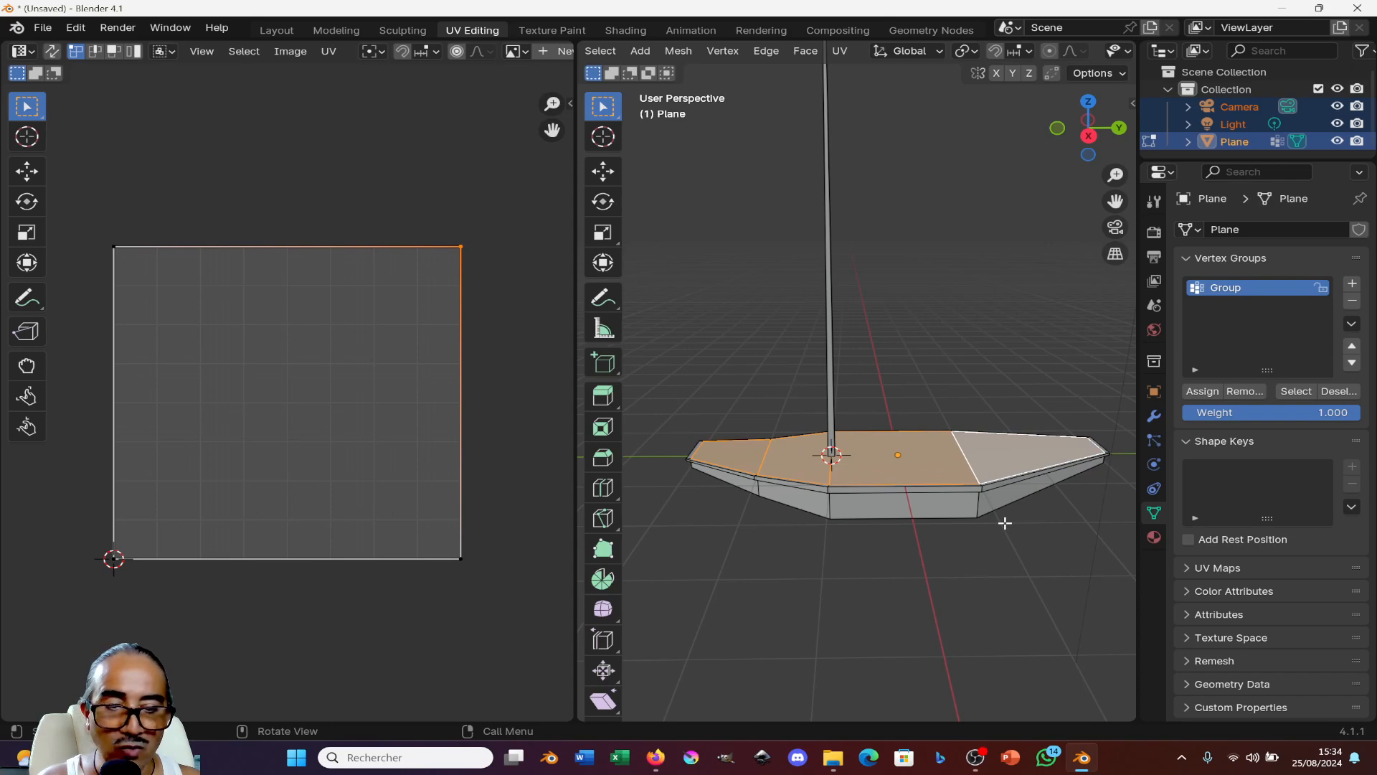
- Unwrap the selected deck faces and scale their UVs to 0 to collapse them into one point
{"action": "key", "text": "u"}
{"action": "left_click", "coordinate": [928, 502]}
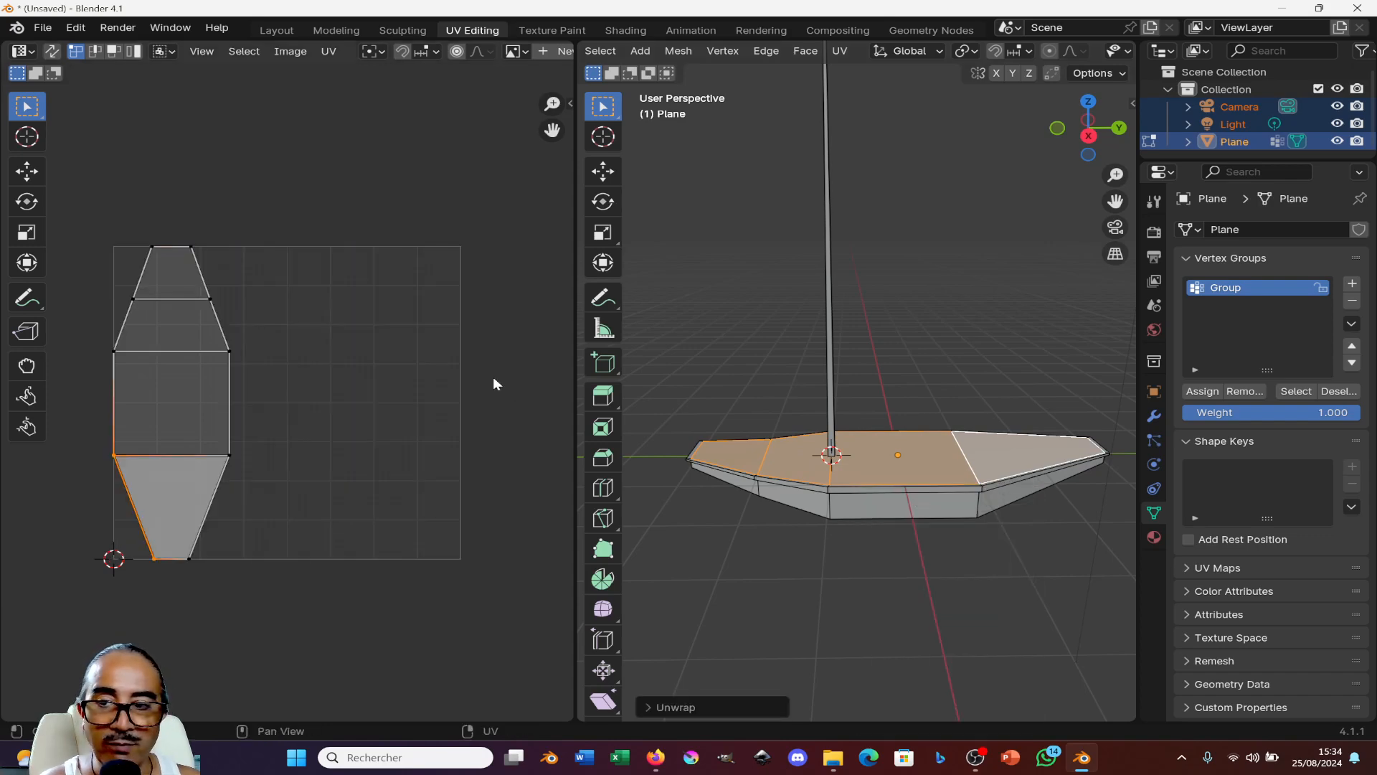
{"action": "key", "text": "a"}
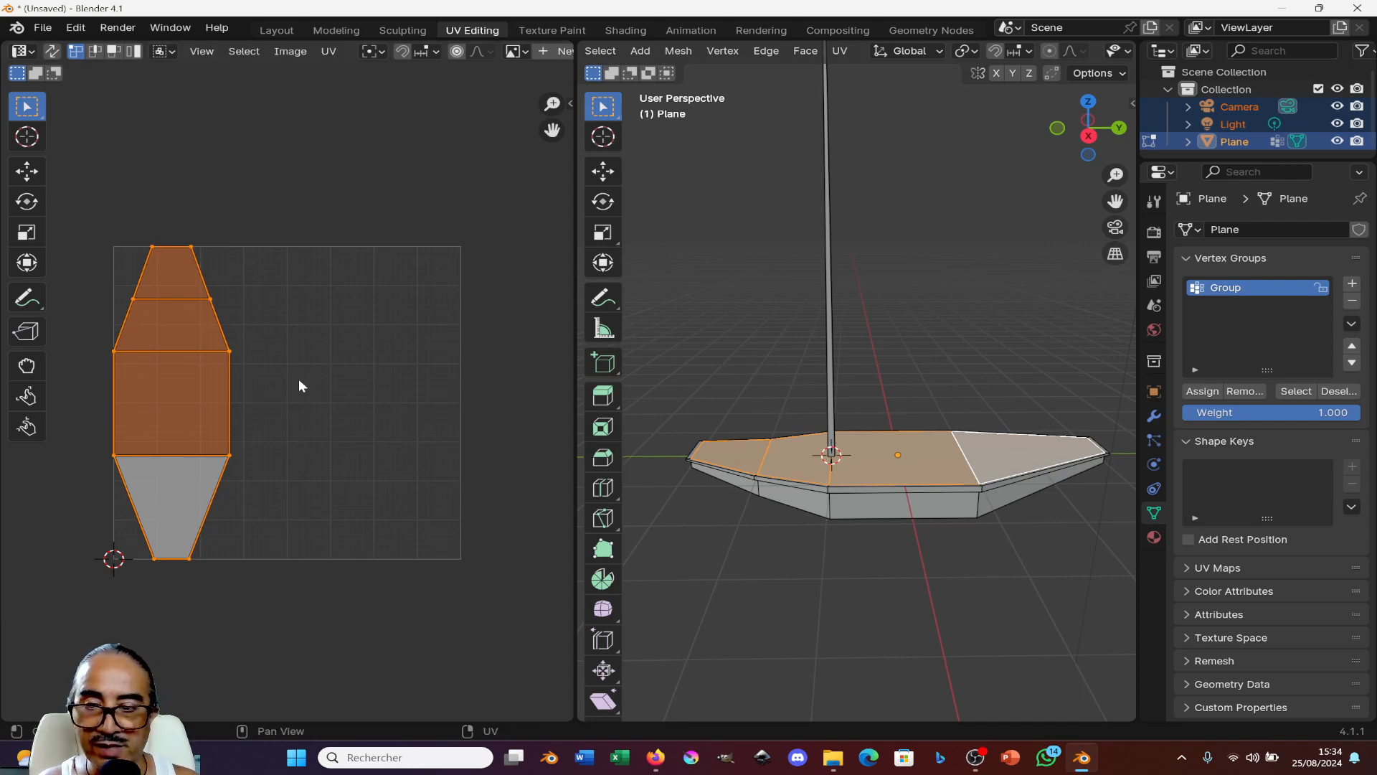
{"action": "key", "text": "s"}
{"action": "key", "text": "0"}
{"action": "key", "text": "Return"}
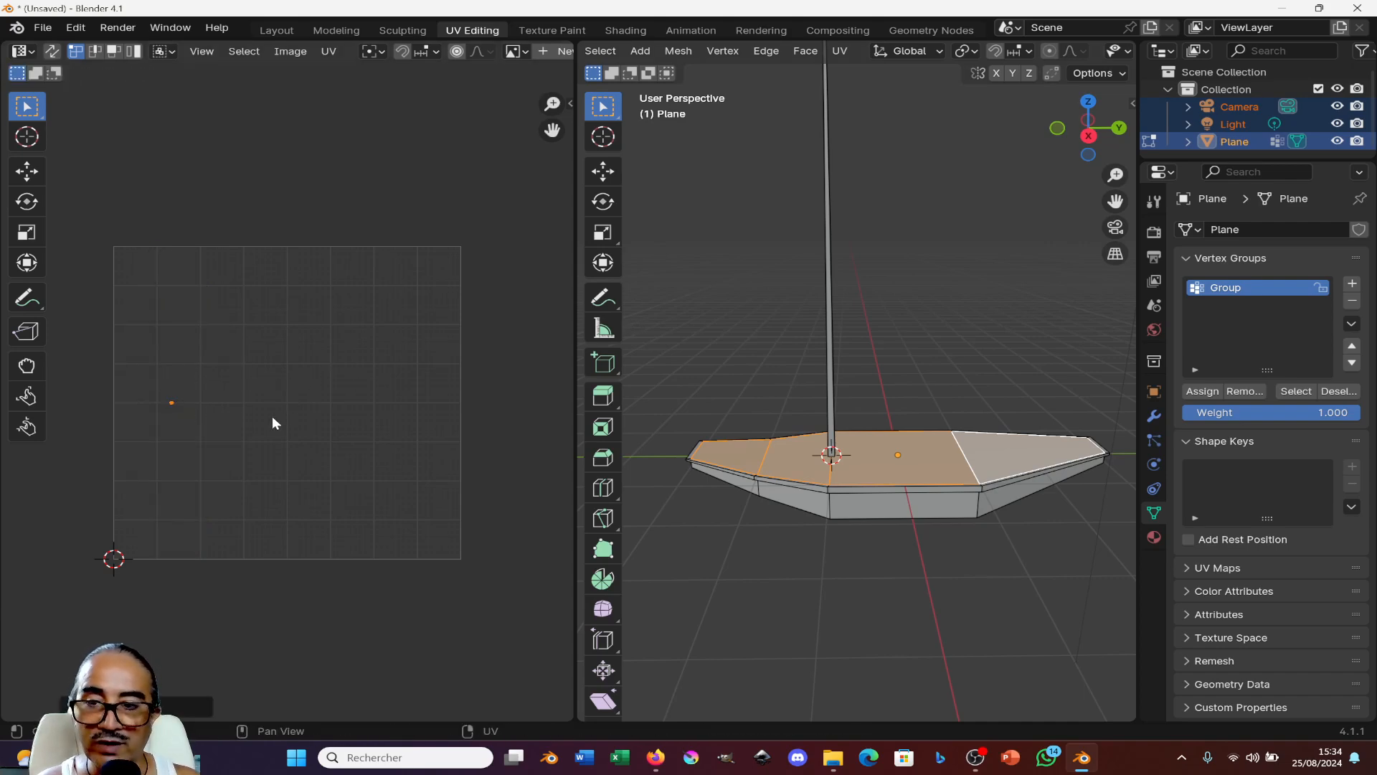
- Move the deck's UV point near the UV square's upper edge and reposition the mast's UV point in line with the others
{"action": "key", "text": "g"}
{"action": "left_click", "coordinate": [342, 287]}
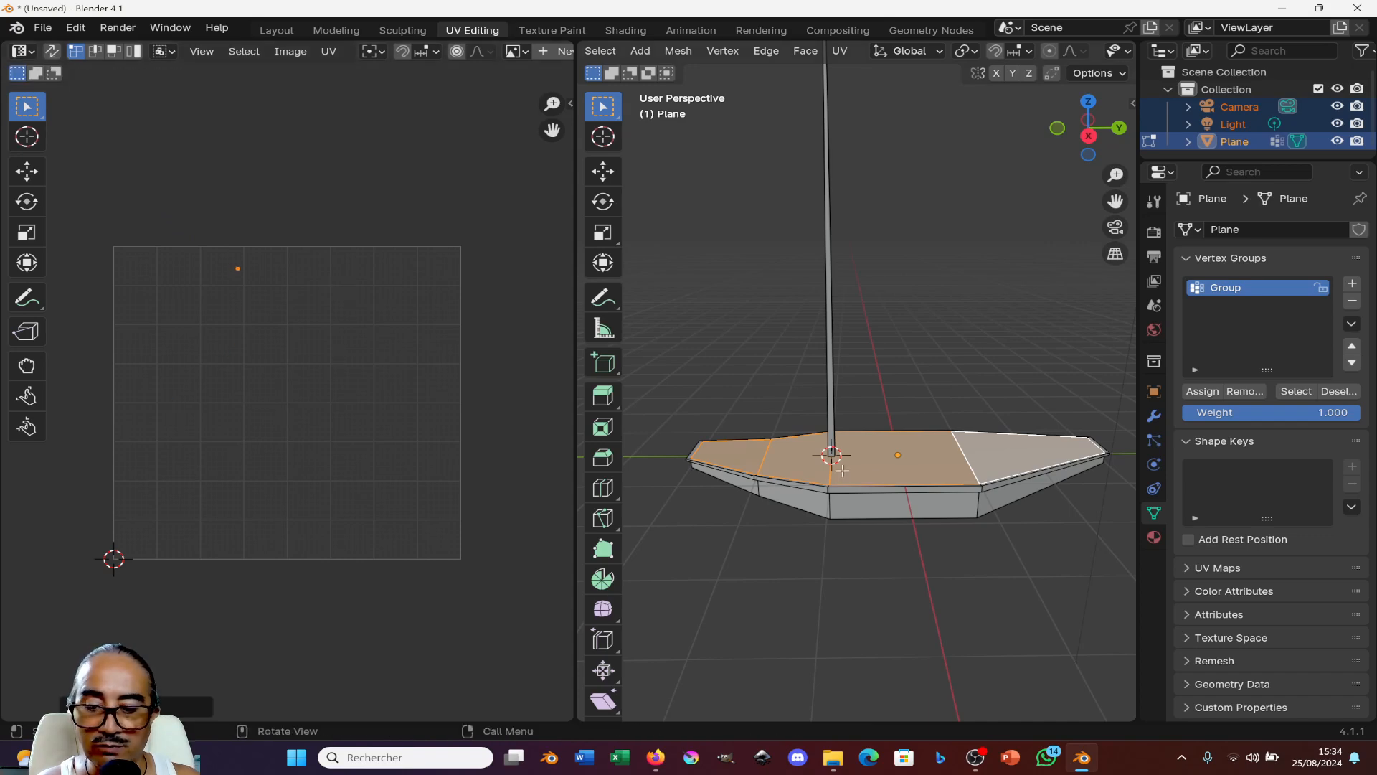
{"action": "key", "text": "a"}
{"action": "left_click_drag", "start_coordinate": [167, 260], "coordinate": [203, 300]}
{"action": "key", "text": "g"}
{"action": "left_click", "coordinate": [194, 290]}
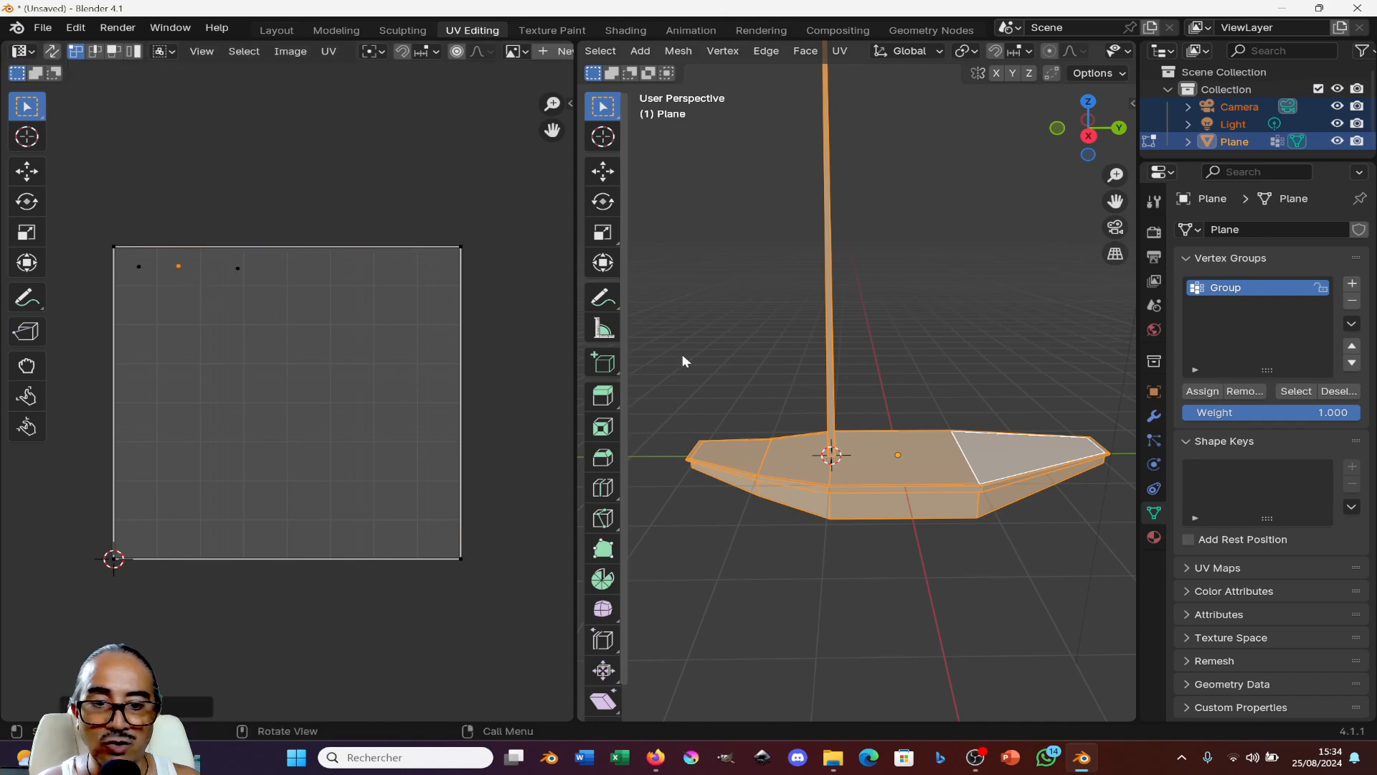
- Select the loop of side faces around the hull and scale their UVs to 0 to collapse them into one point
{"action": "middle_click_drag", "start_coordinate": [825, 556], "coordinate": [805, 520]}
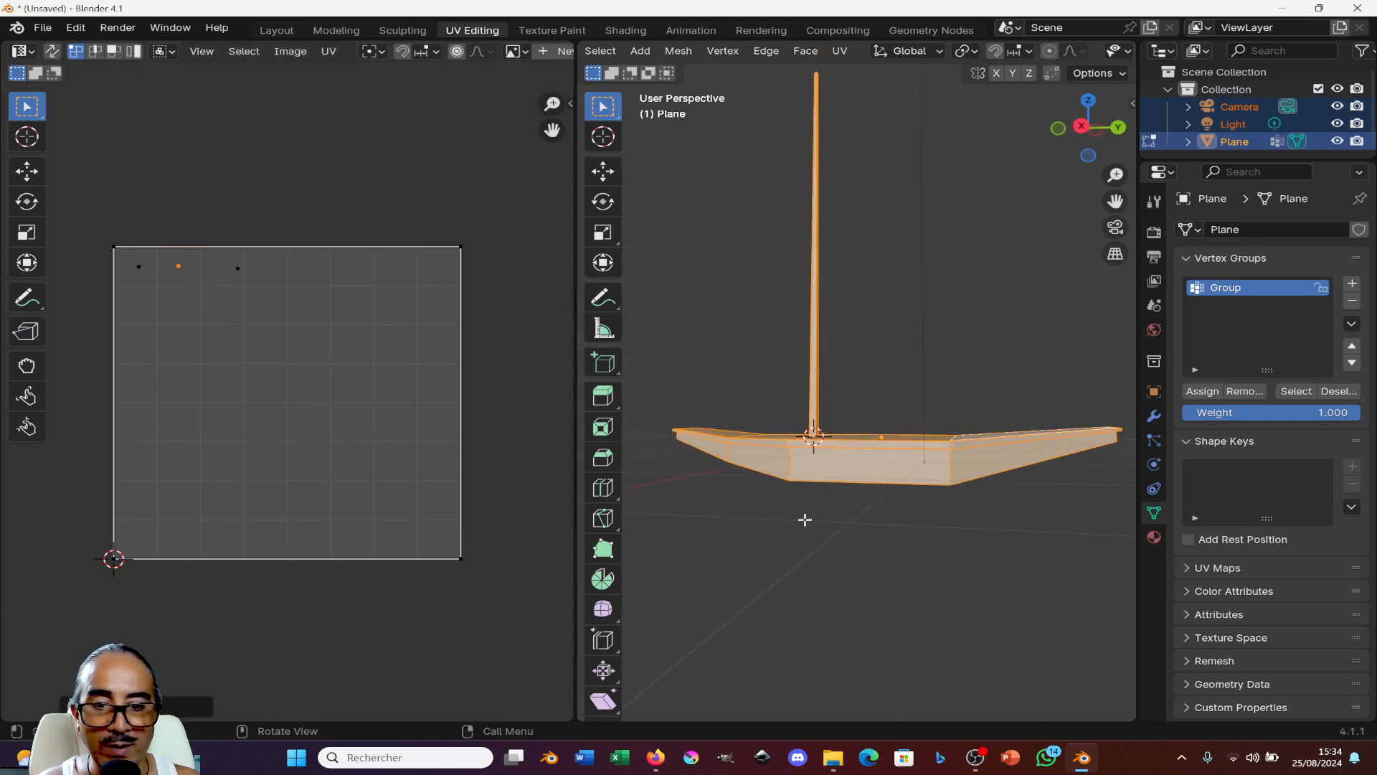
{"action": "left_click", "coordinate": [794, 459], "text": "alt"}
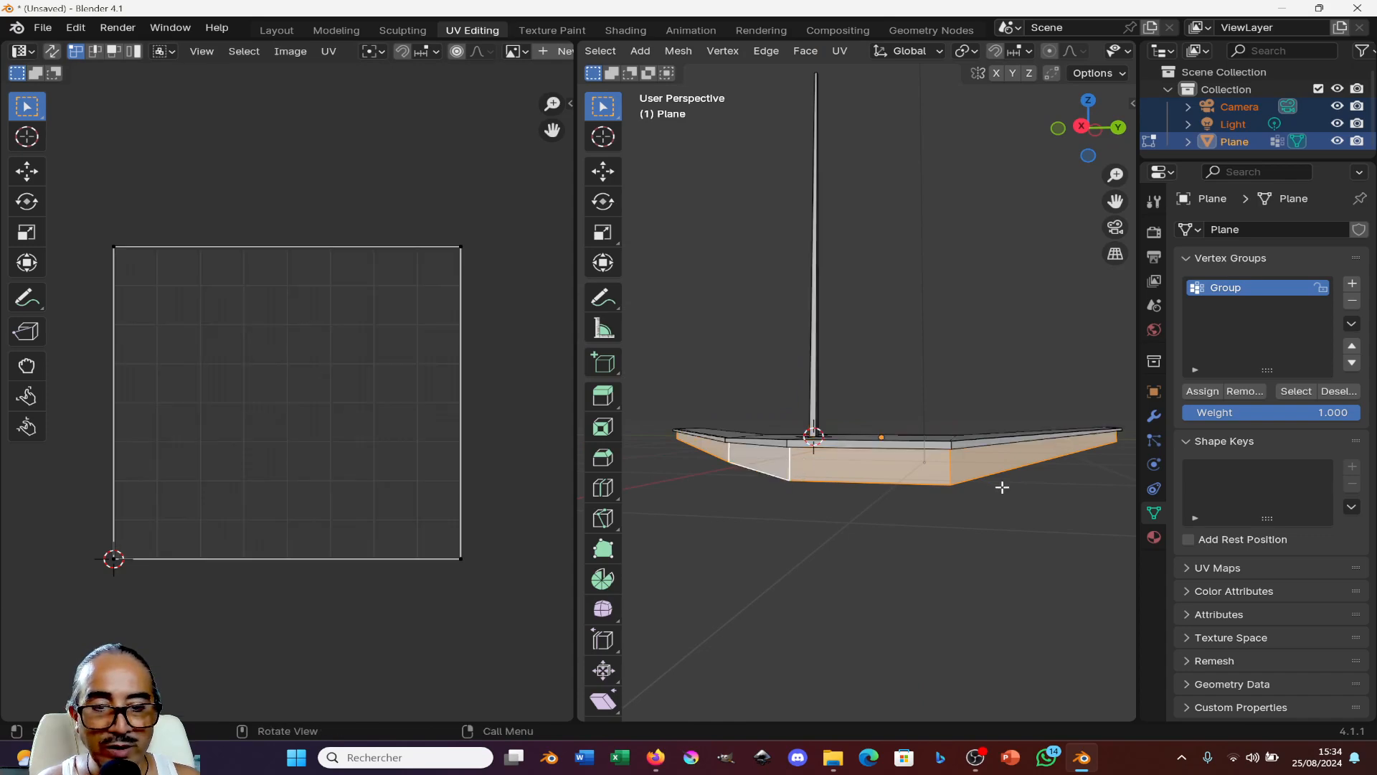
{"action": "scroll", "coordinate": [1002, 487], "scroll_direction": "down", "scroll_amount": 3}
{"action": "middle_click_drag", "start_coordinate": [1016, 496], "coordinate": [761, 404]}
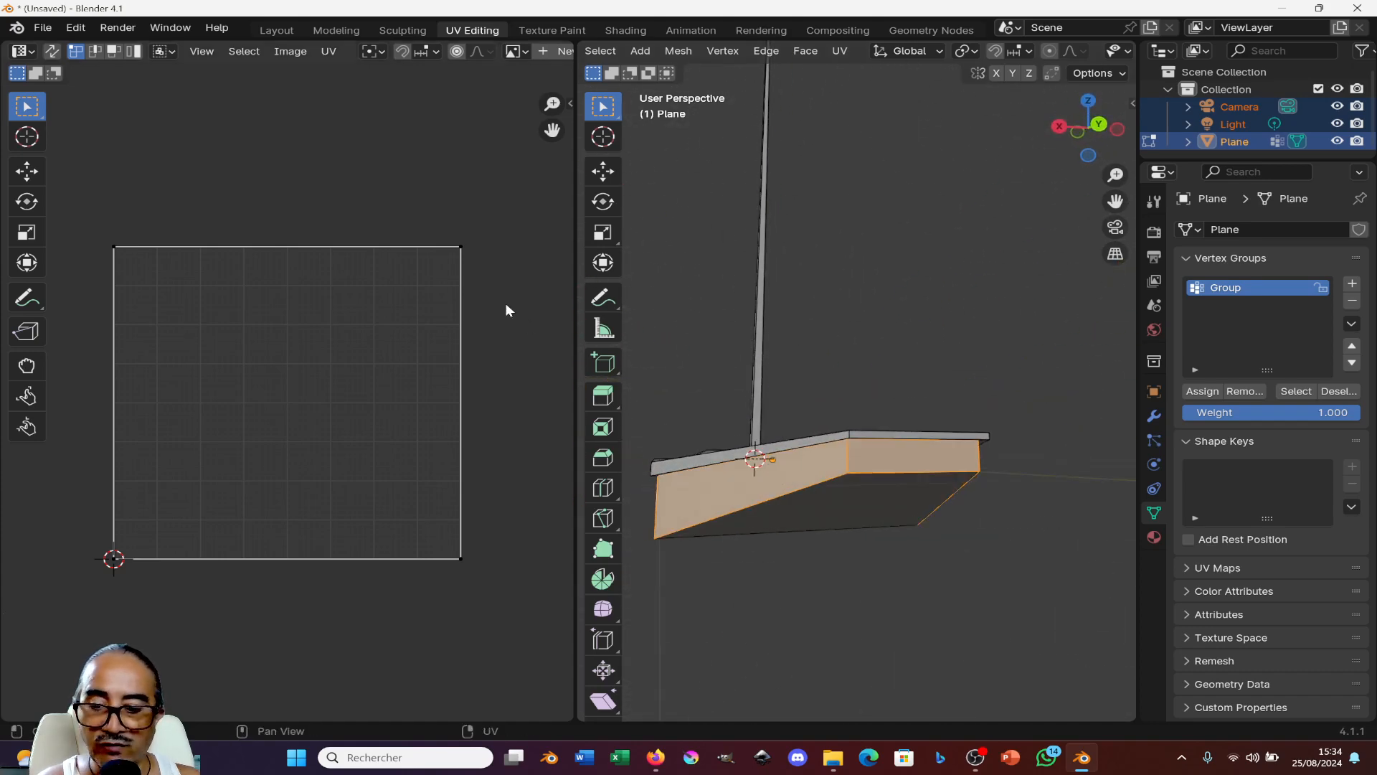
{"action": "key", "text": "a"}
{"action": "key", "text": "s"}
{"action": "key", "text": "0"}
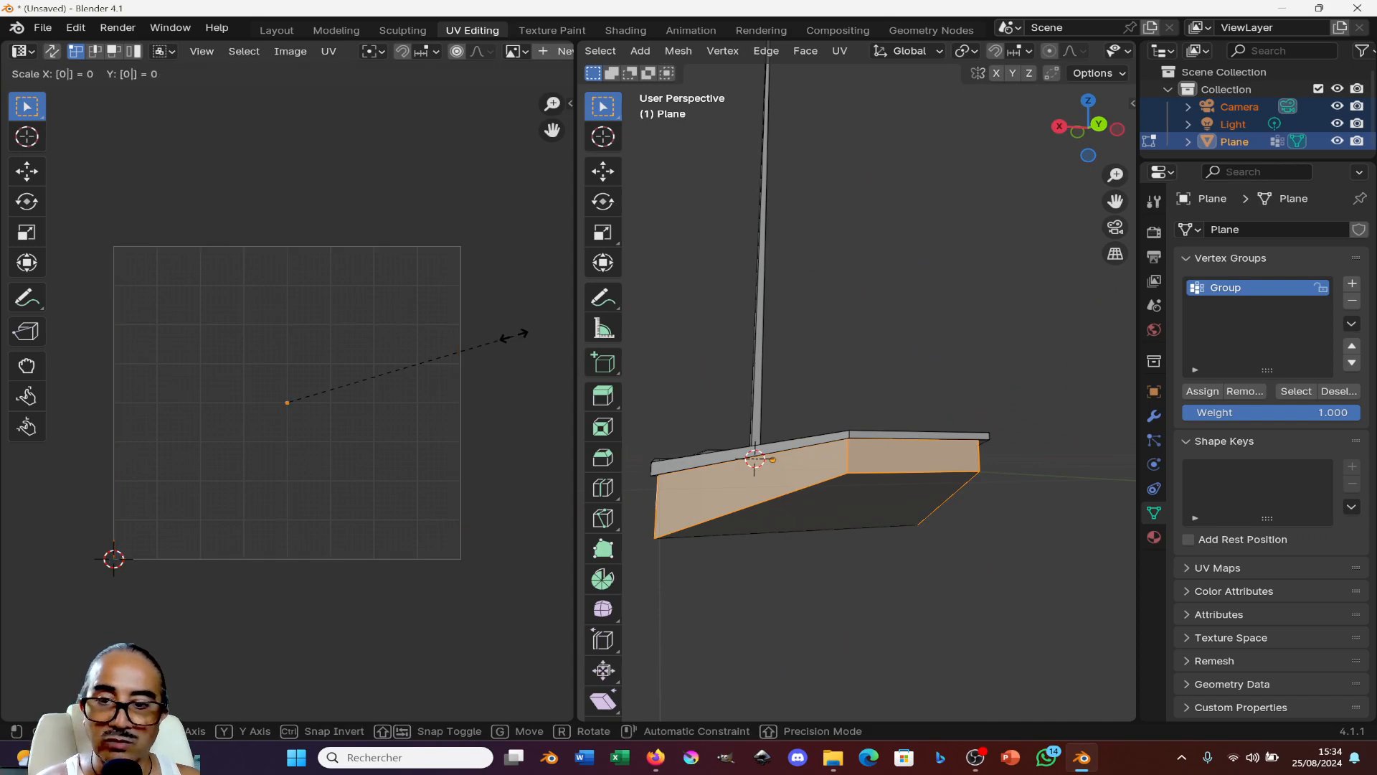
{"action": "key", "text": "Return"}
- Move the hull sides' collapsed UV point up from the center of the UV square
{"action": "left_click_drag", "start_coordinate": [249, 363], "coordinate": [315, 426]}
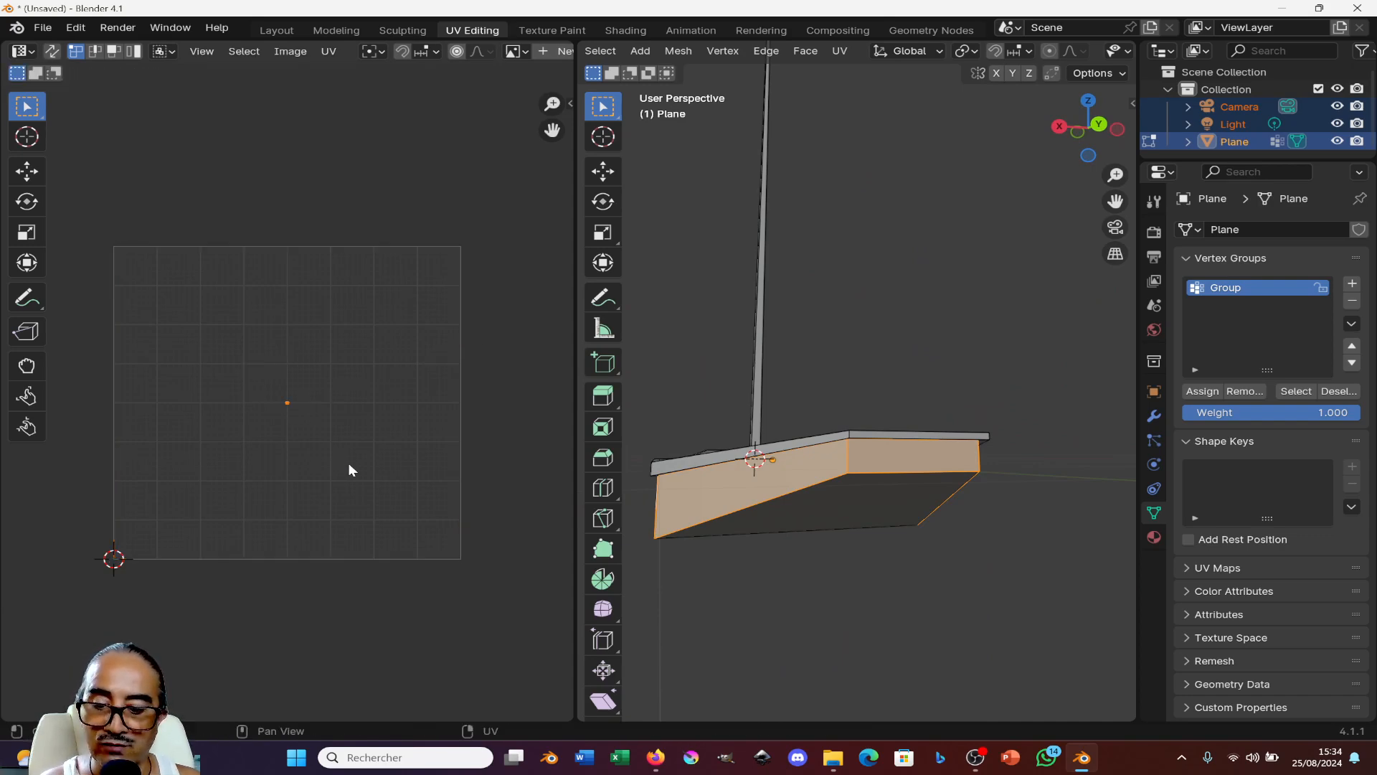
{"action": "key", "text": "g"}
{"action": "left_click", "coordinate": [324, 328]}
- Select the faces along the hull's bottom
{"action": "middle_click_drag", "start_coordinate": [861, 415], "coordinate": [782, 309]}
{"action": "key", "text": "a"}
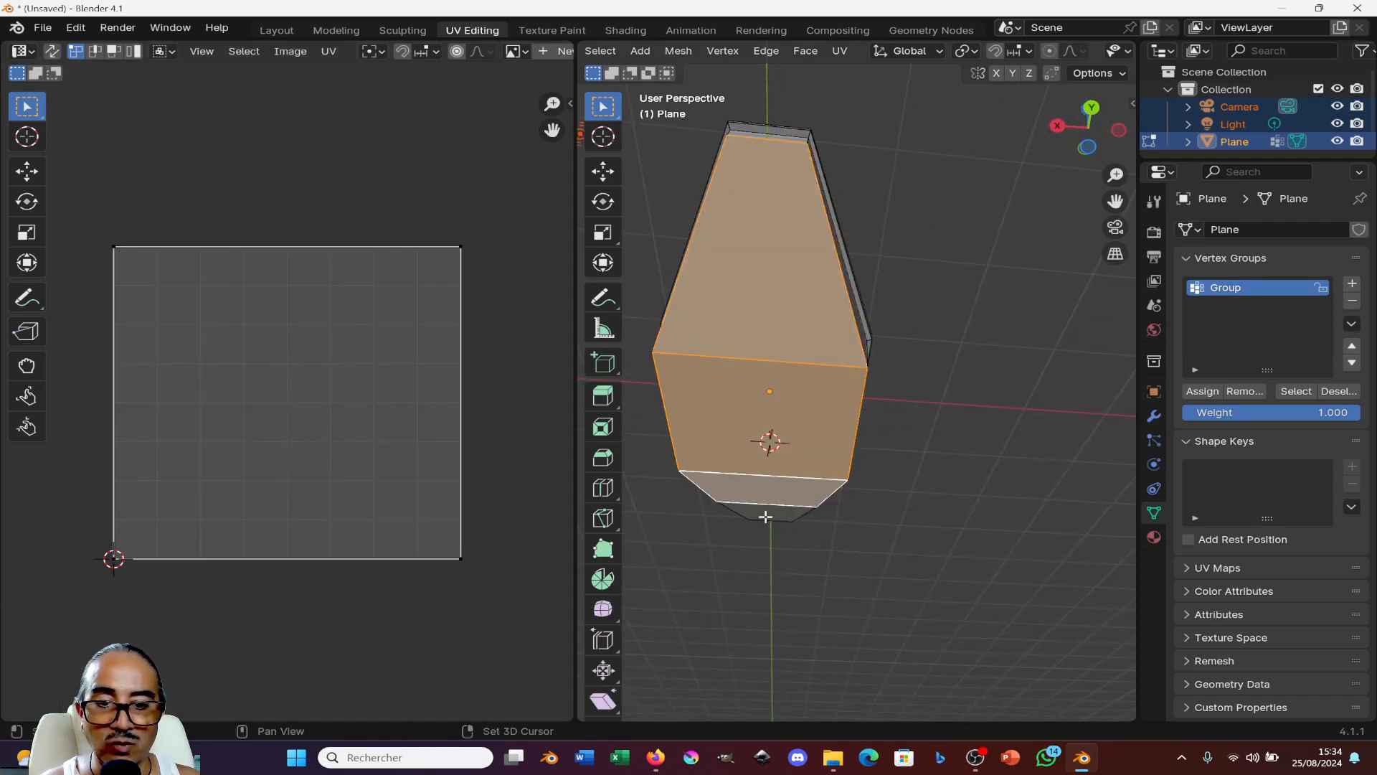
{"action": "middle_click_drag", "start_coordinate": [766, 443], "coordinate": [750, 511]}
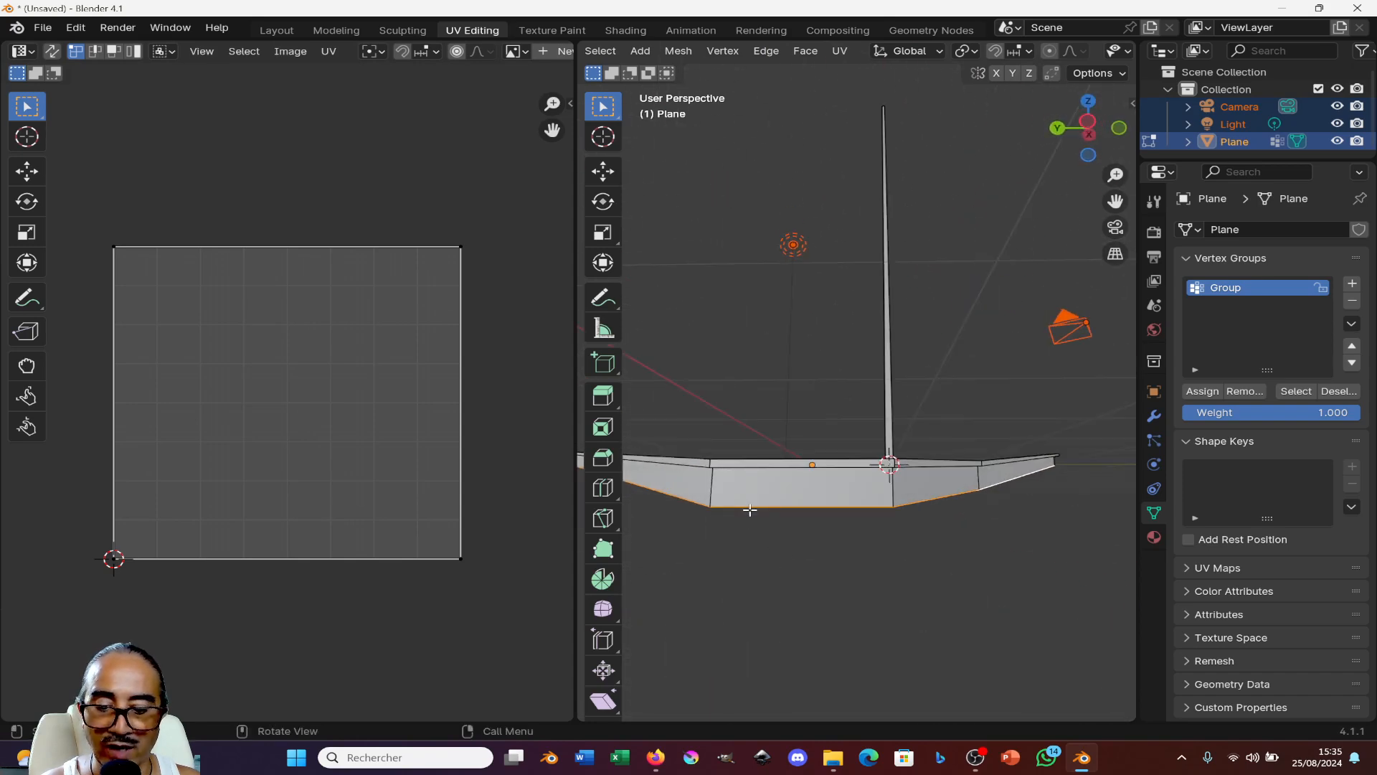
- Unwrap the hull's bottom faces, collapse their UVs to one point with scale 0, and move it beside the other points near the UV square's upper edge
{"action": "key", "text": "u"}
{"action": "left_click", "coordinate": [674, 501]}
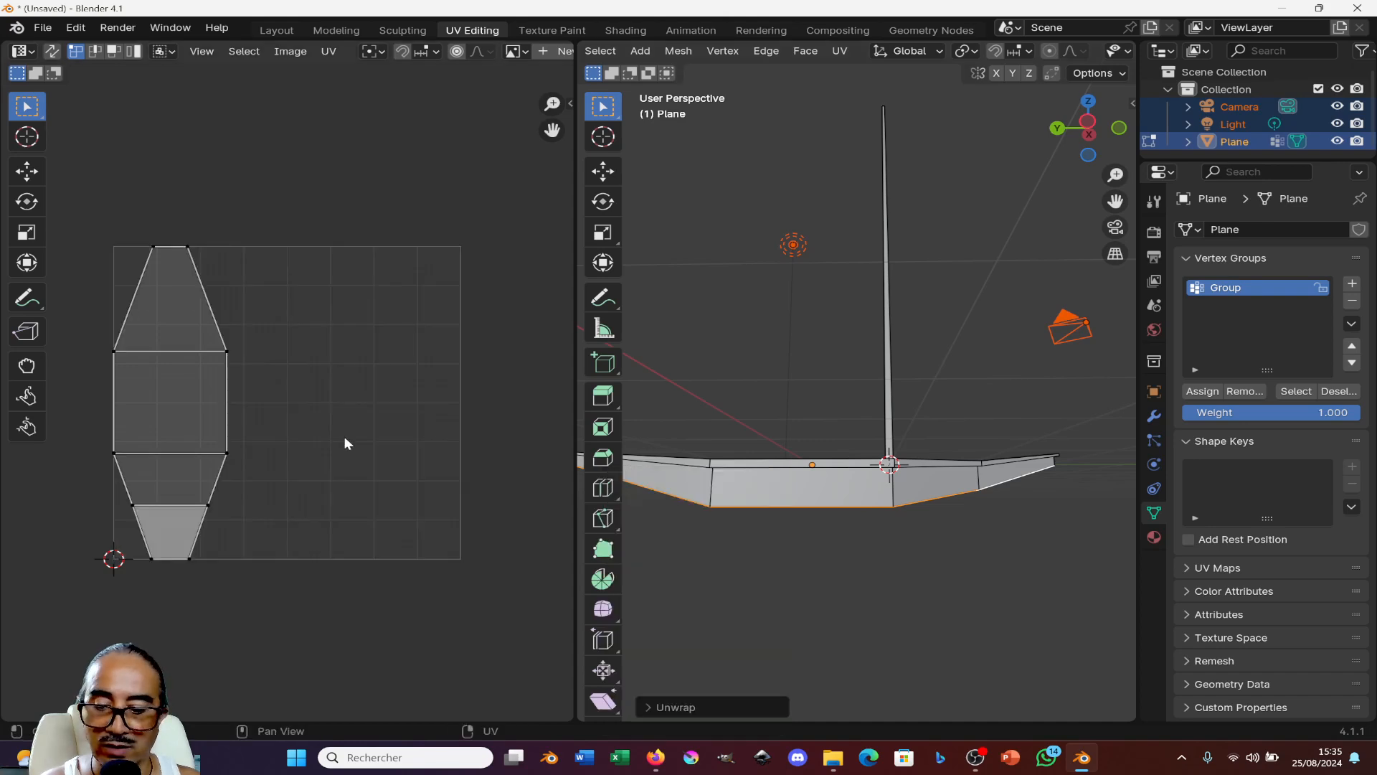
{"action": "key", "text": "a"}
{"action": "key", "text": "s"}
{"action": "key", "text": "0"}
{"action": "key", "text": "Return"}
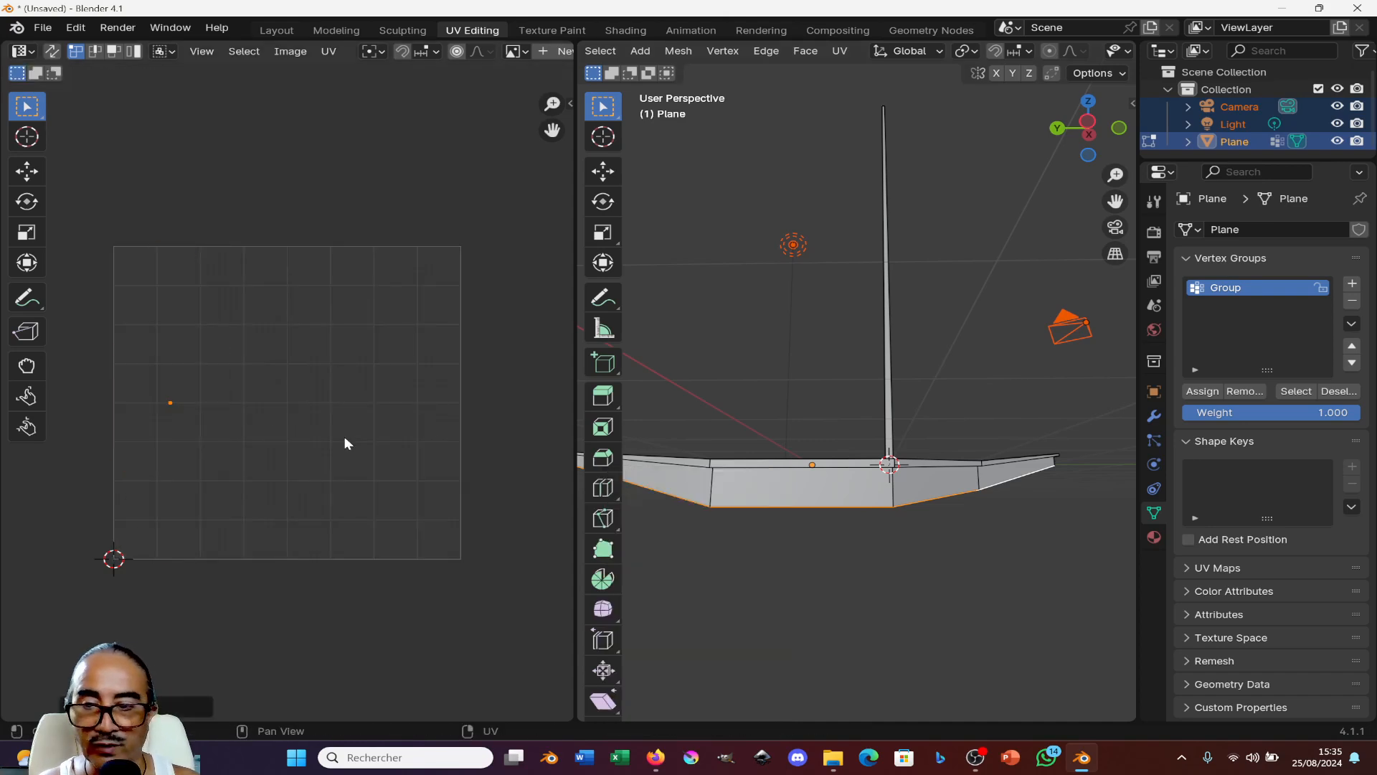
{"action": "key", "text": "g"}
{"action": "left_click", "coordinate": [415, 337]}
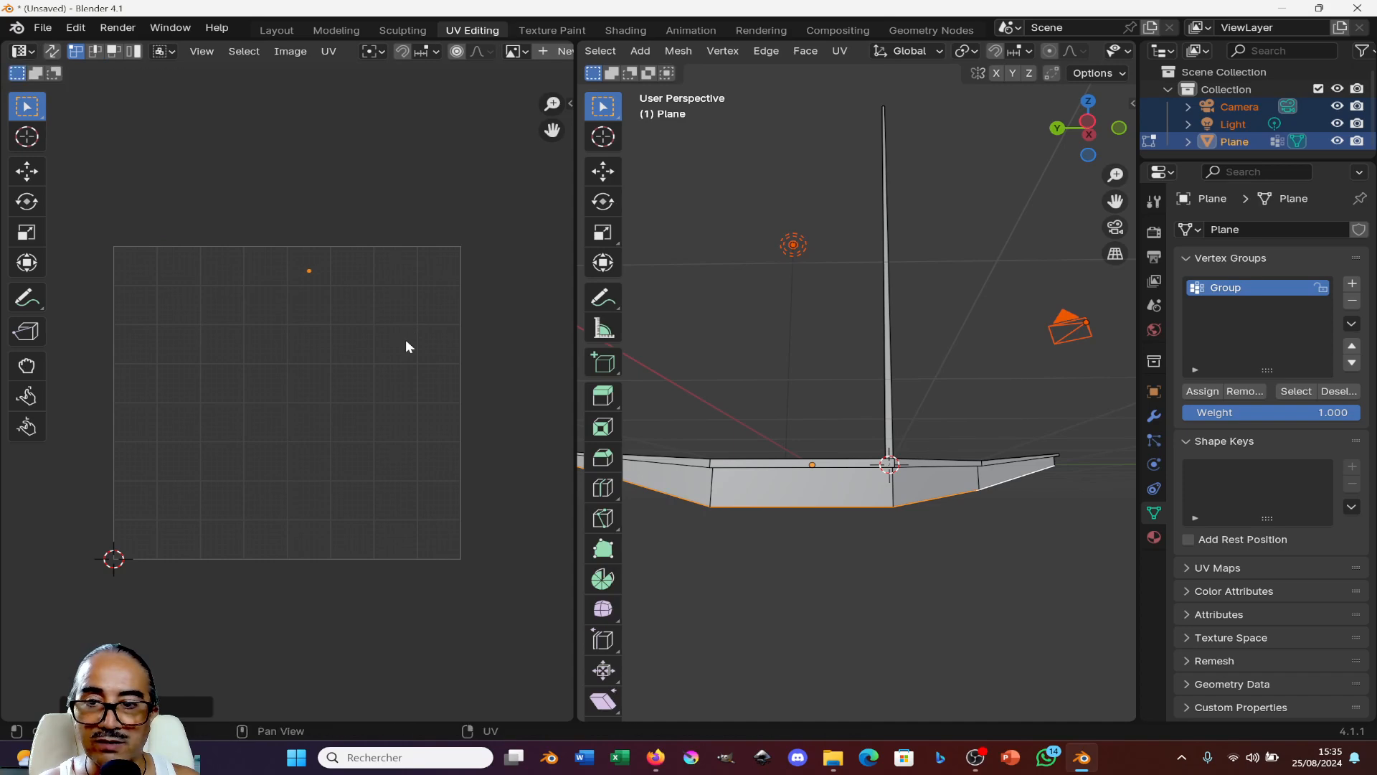
- Select the whole boat mesh and all of its collapsed UV points along the UV square's upper edge
{"action": "key", "text": "a"}
{"action": "middle_click_drag", "start_coordinate": [838, 428], "coordinate": [789, 459]}
{"action": "scroll", "coordinate": [251, 352], "scroll_direction": "up", "scroll_amount": 3}
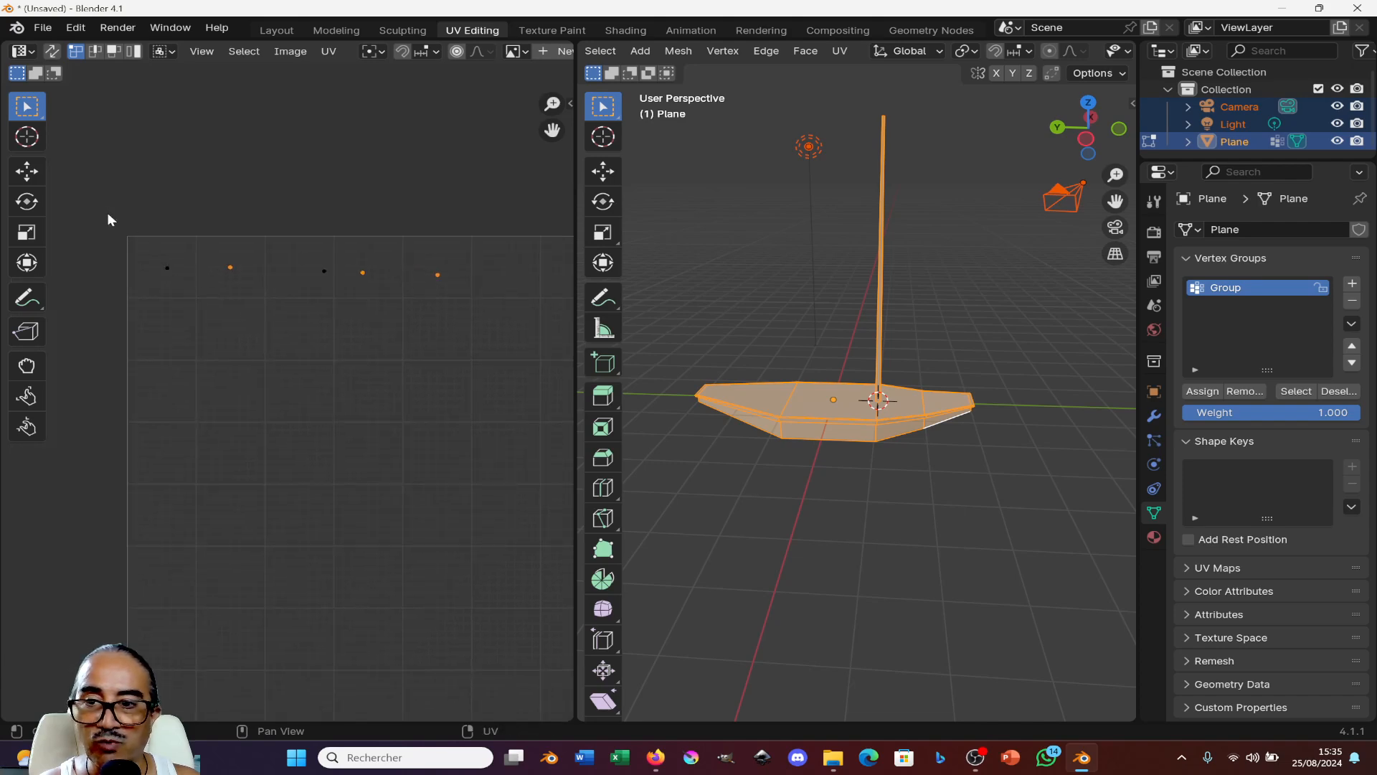
{"action": "left_click_drag", "start_coordinate": [108, 215], "coordinate": [435, 329]}
{"action": "scroll", "coordinate": [428, 255], "scroll_direction": "down", "scroll_amount": 5}
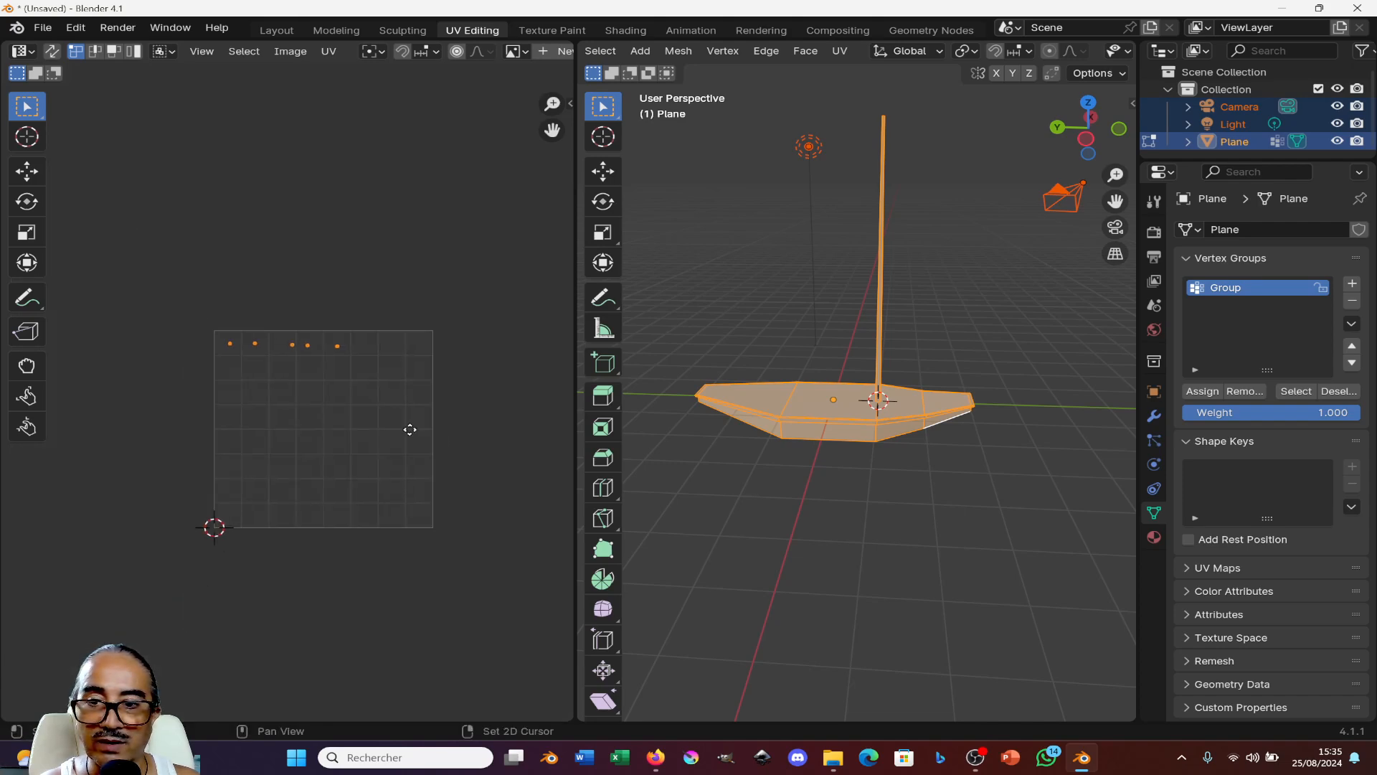
{"action": "middle_click_drag", "start_coordinate": [409, 427], "coordinate": [325, 376]}
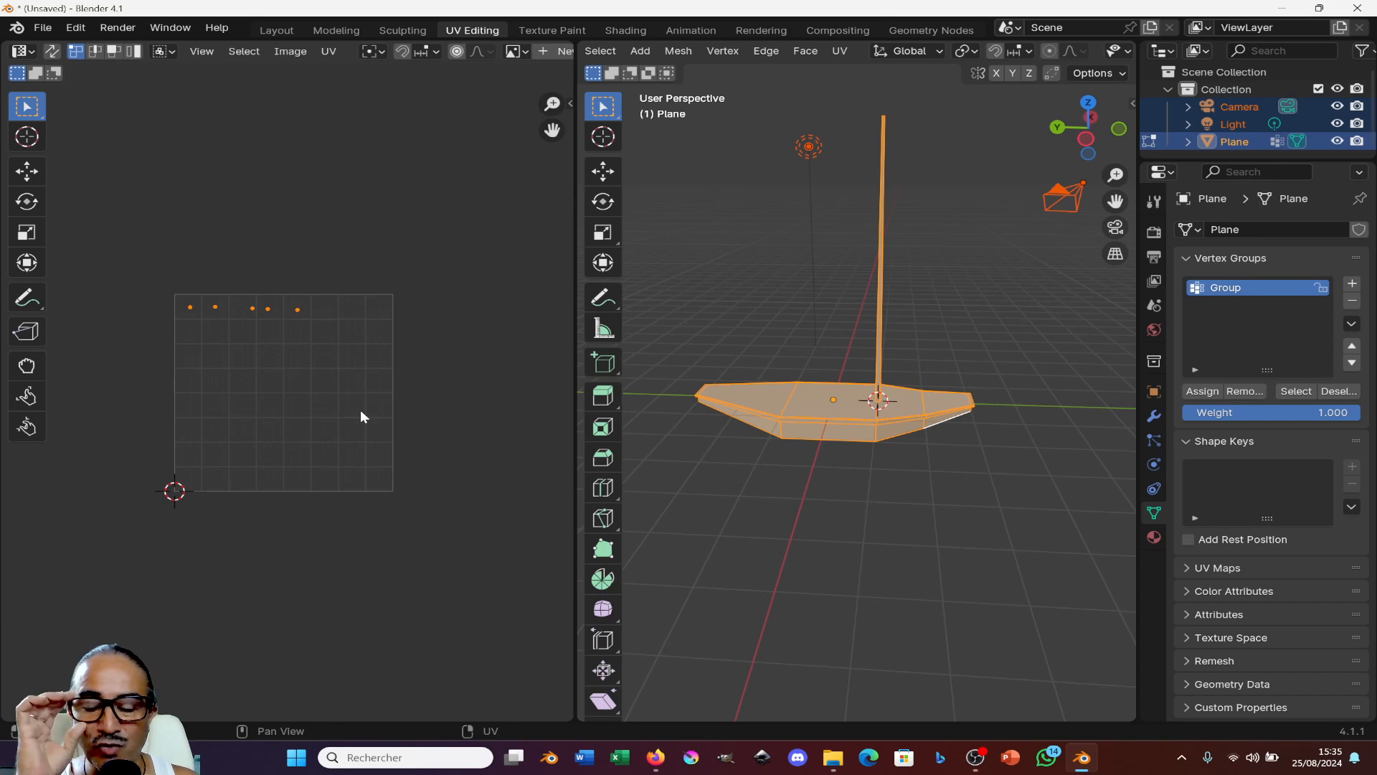
- Look through the Downloads, Desktop, Documents, Home and Pictures folders for a palette image to load in the UV editor
{"action": "left_click", "coordinate": [328, 52]}
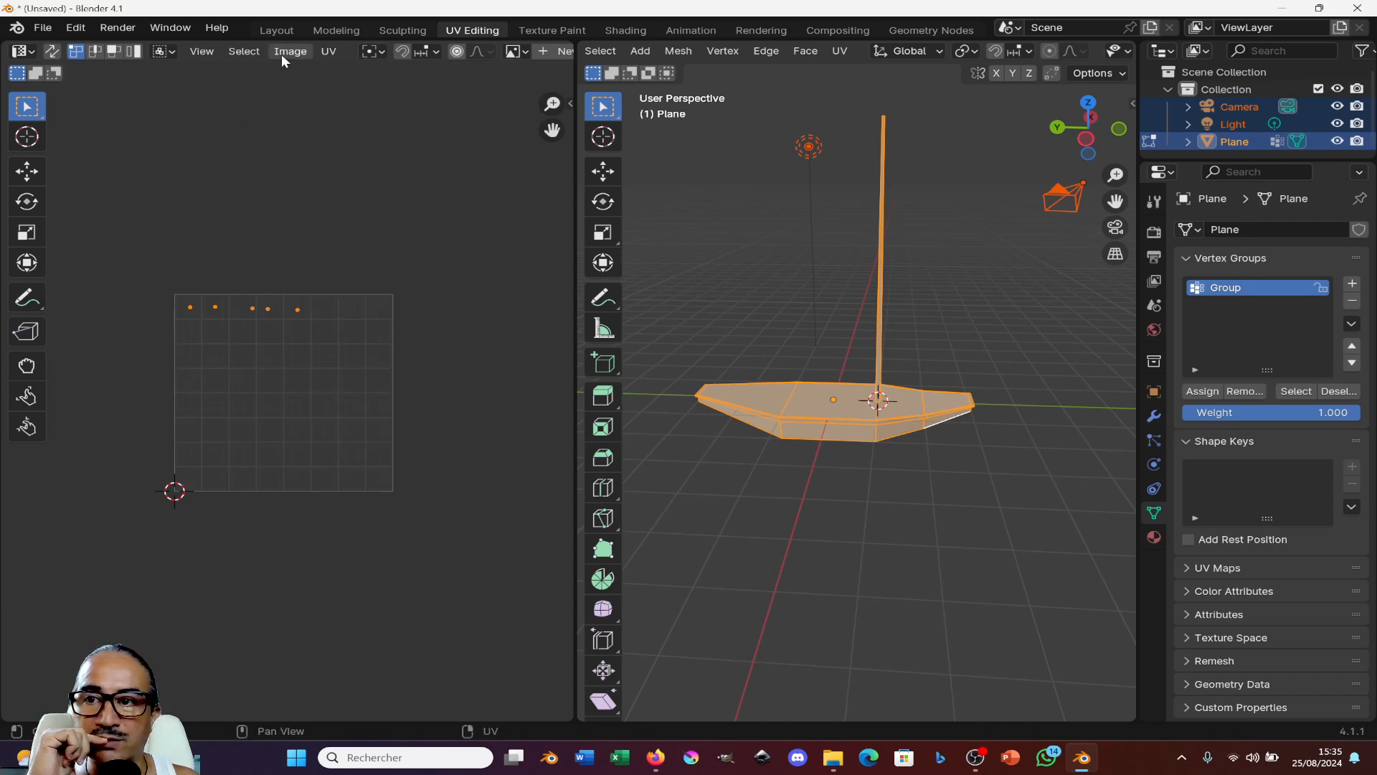
{"action": "scroll", "coordinate": [420, 52], "scroll_direction": "down", "scroll_amount": 4}
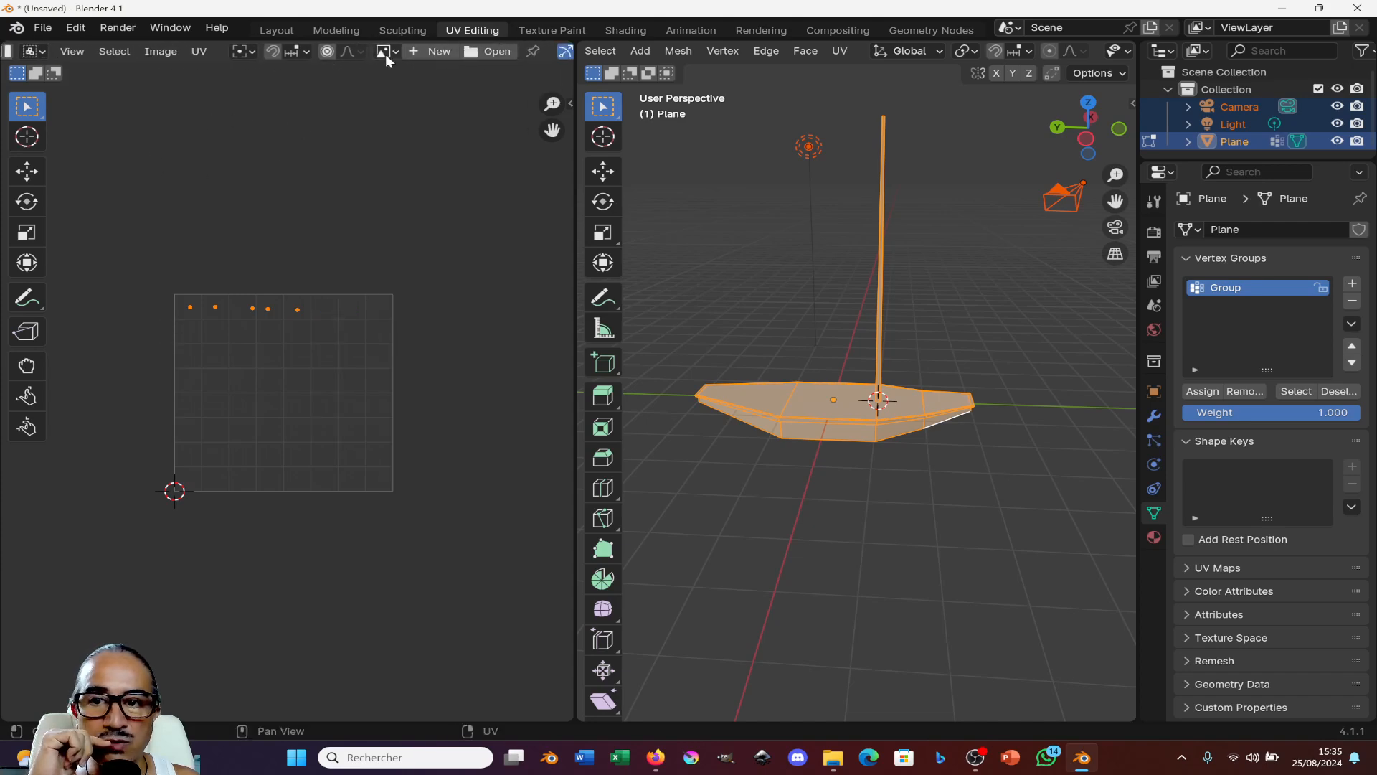
{"action": "left_click", "coordinate": [497, 51]}
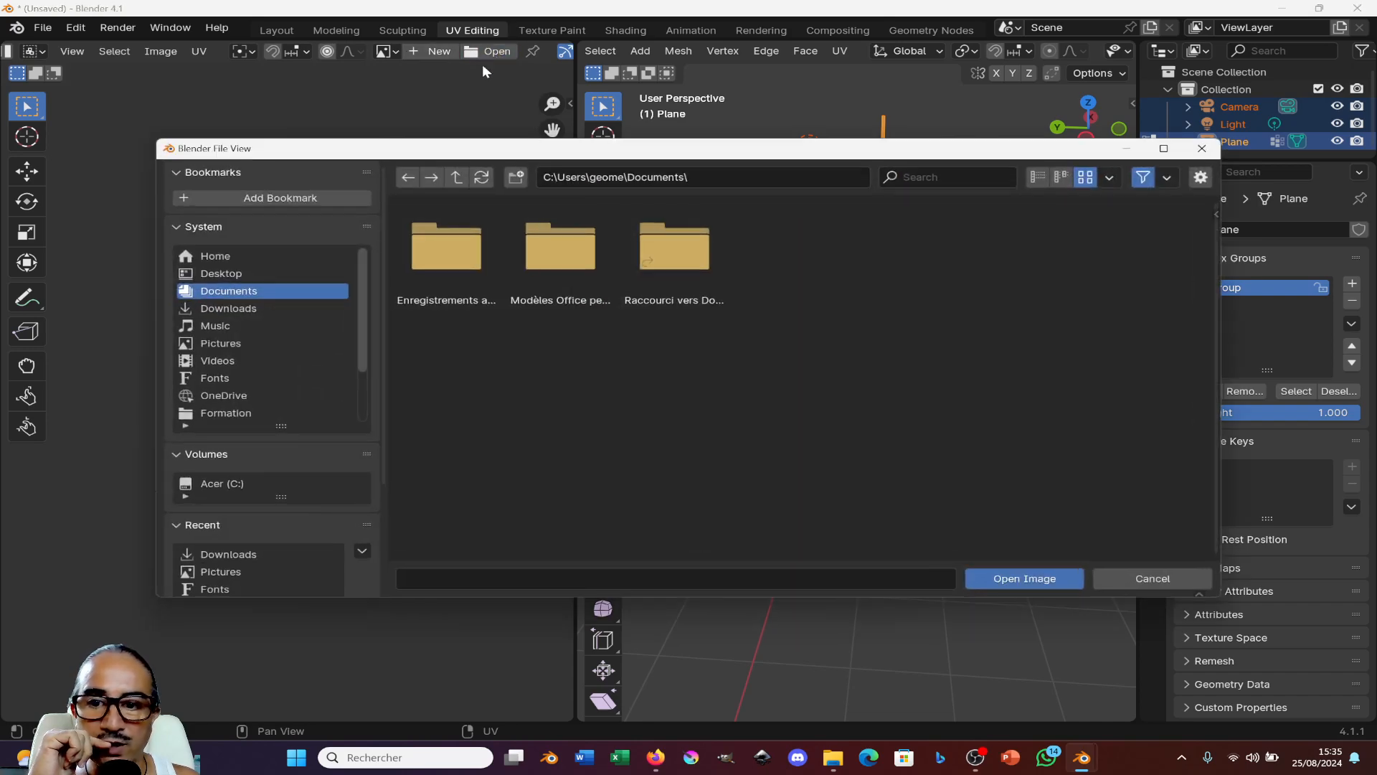
{"action": "left_click", "coordinate": [217, 308]}
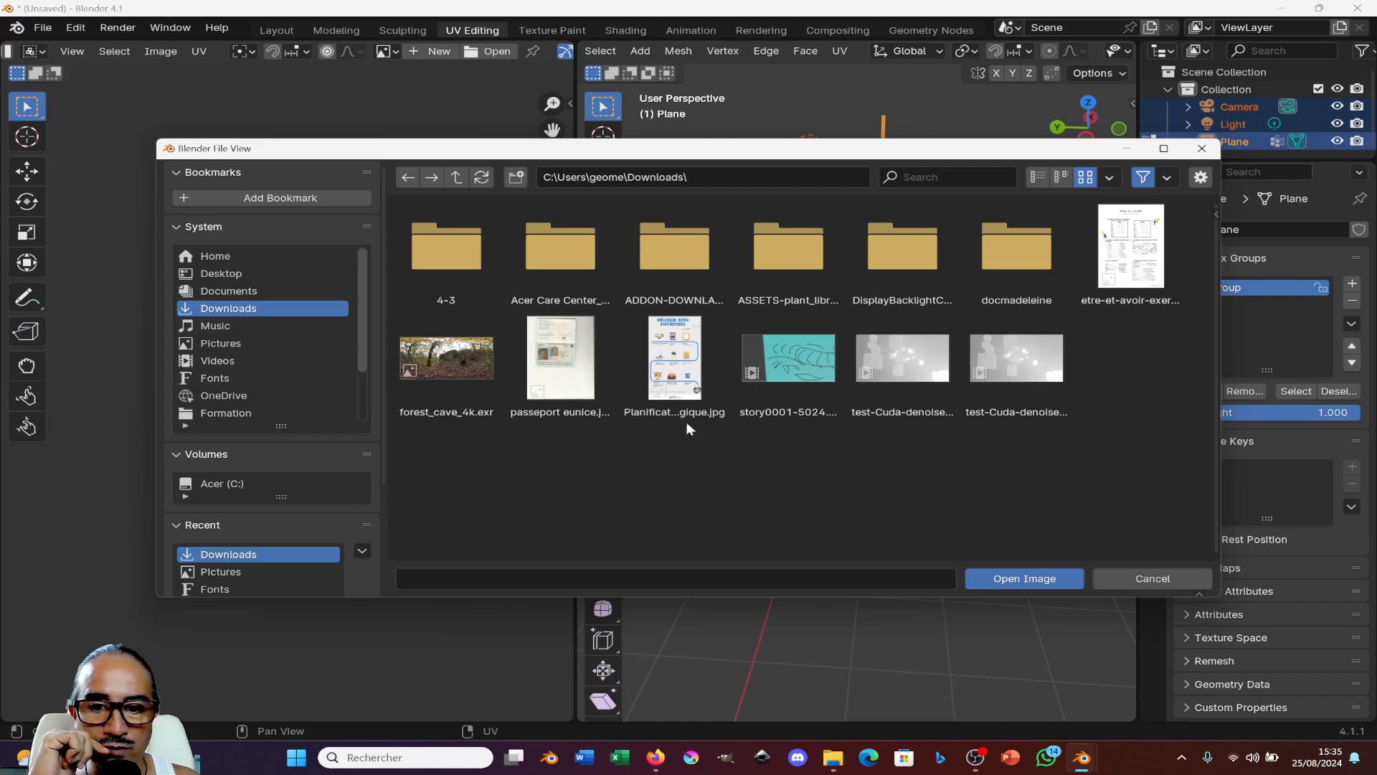
{"action": "left_click", "coordinate": [231, 277]}
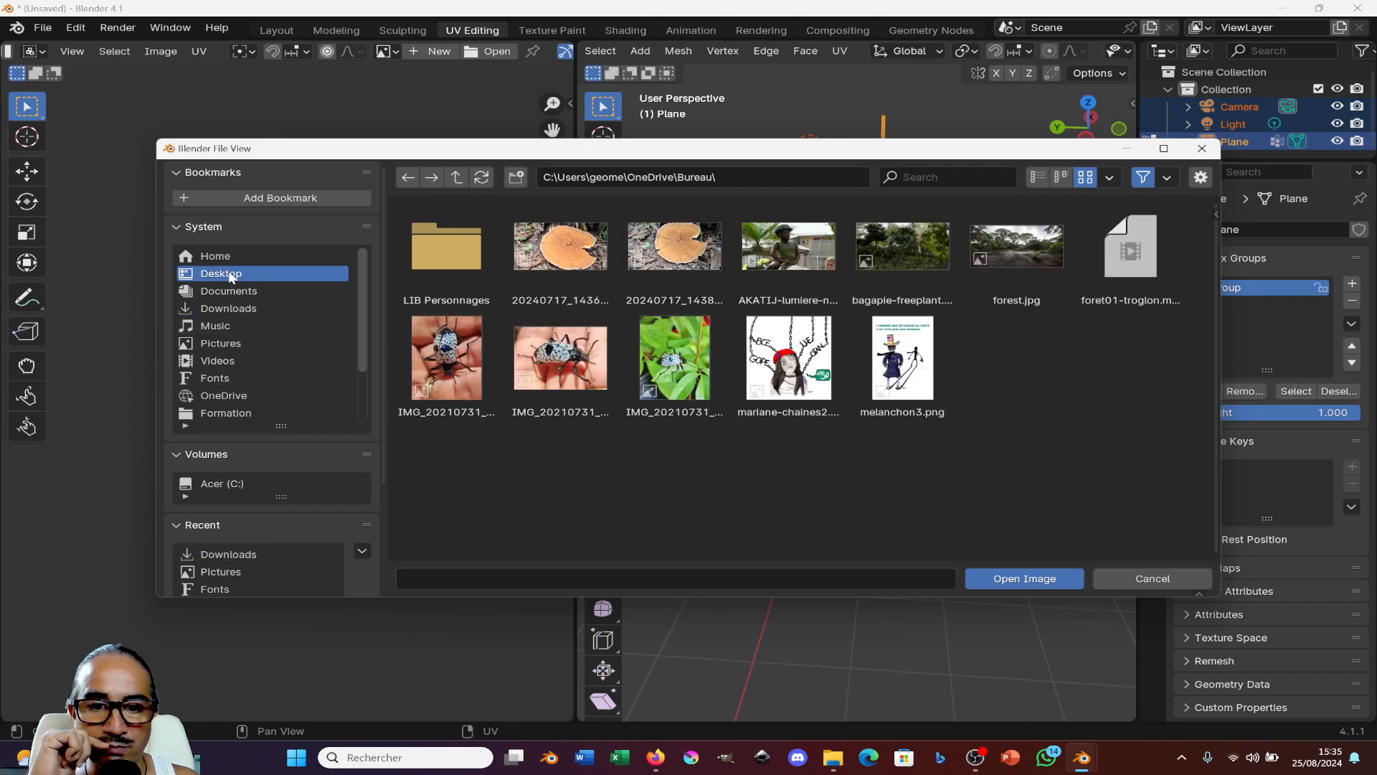
{"action": "left_click", "coordinate": [237, 291]}
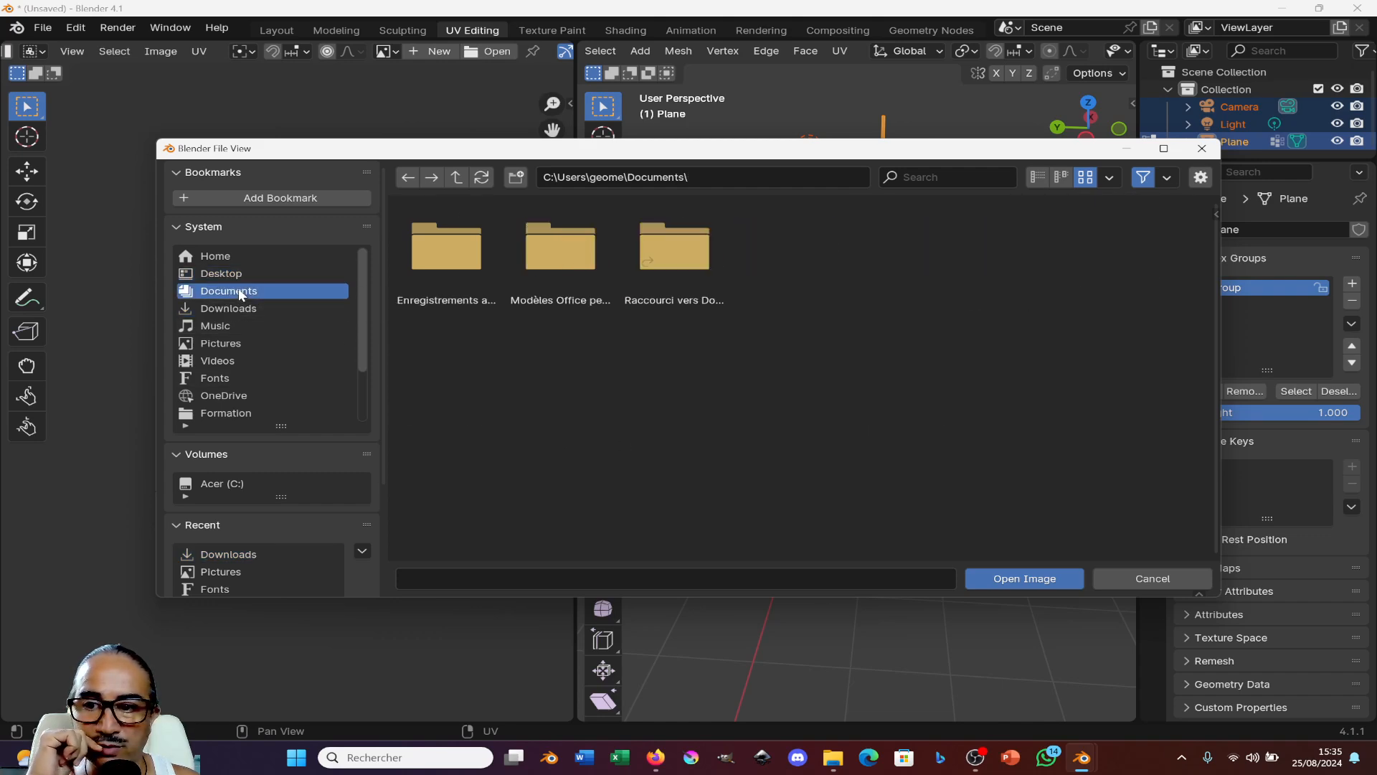
{"action": "left_click", "coordinate": [217, 257]}
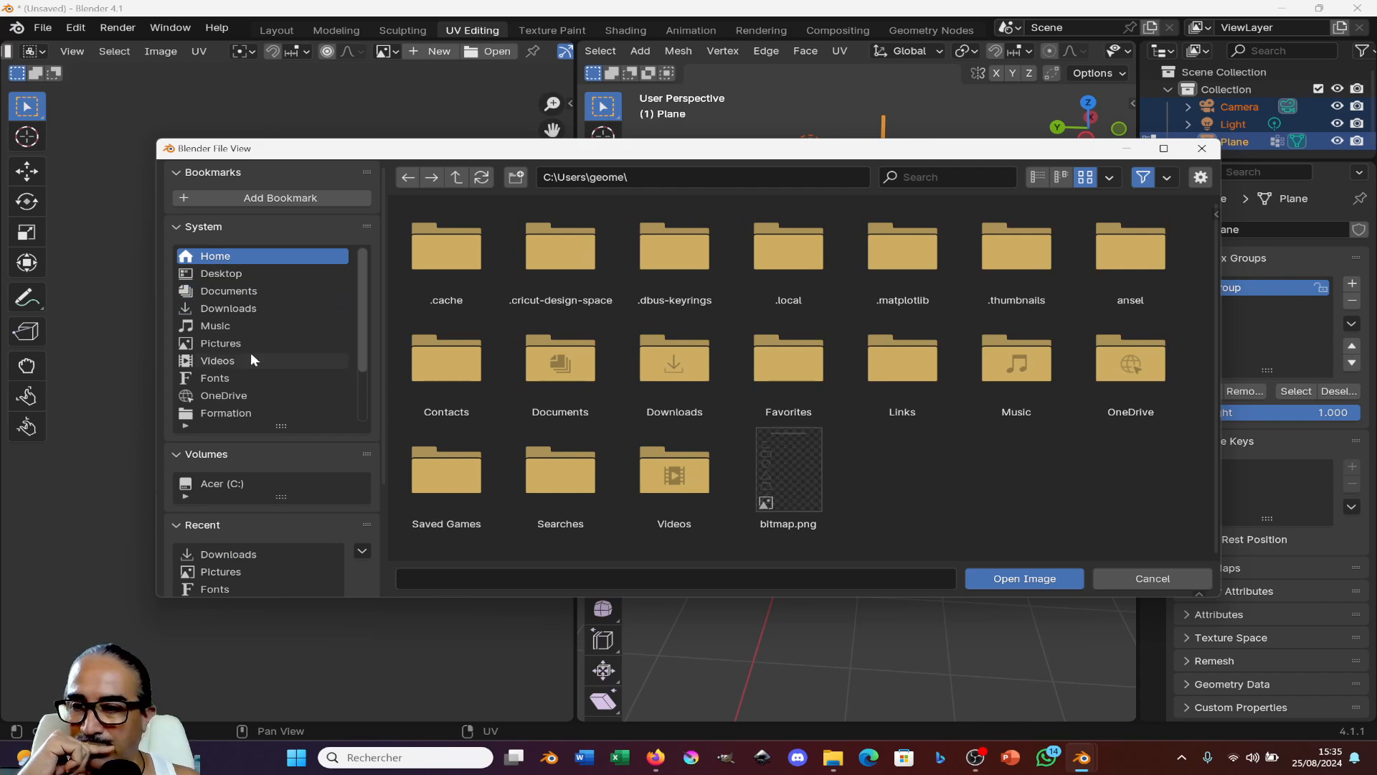
{"action": "left_click", "coordinate": [232, 340]}
{"action": "scroll", "coordinate": [567, 393], "scroll_direction": "down", "scroll_amount": 2}
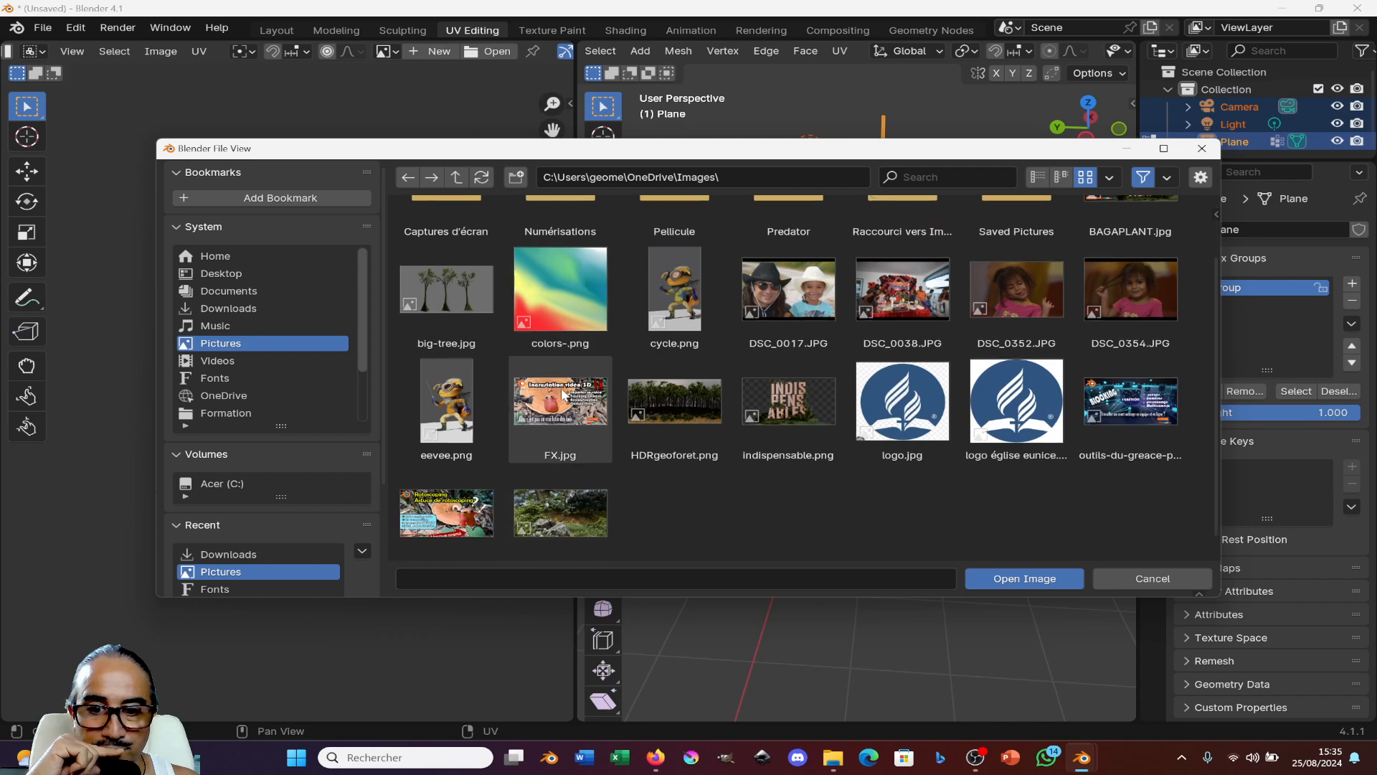
{"action": "scroll", "coordinate": [570, 327], "scroll_direction": "up", "scroll_amount": 2}
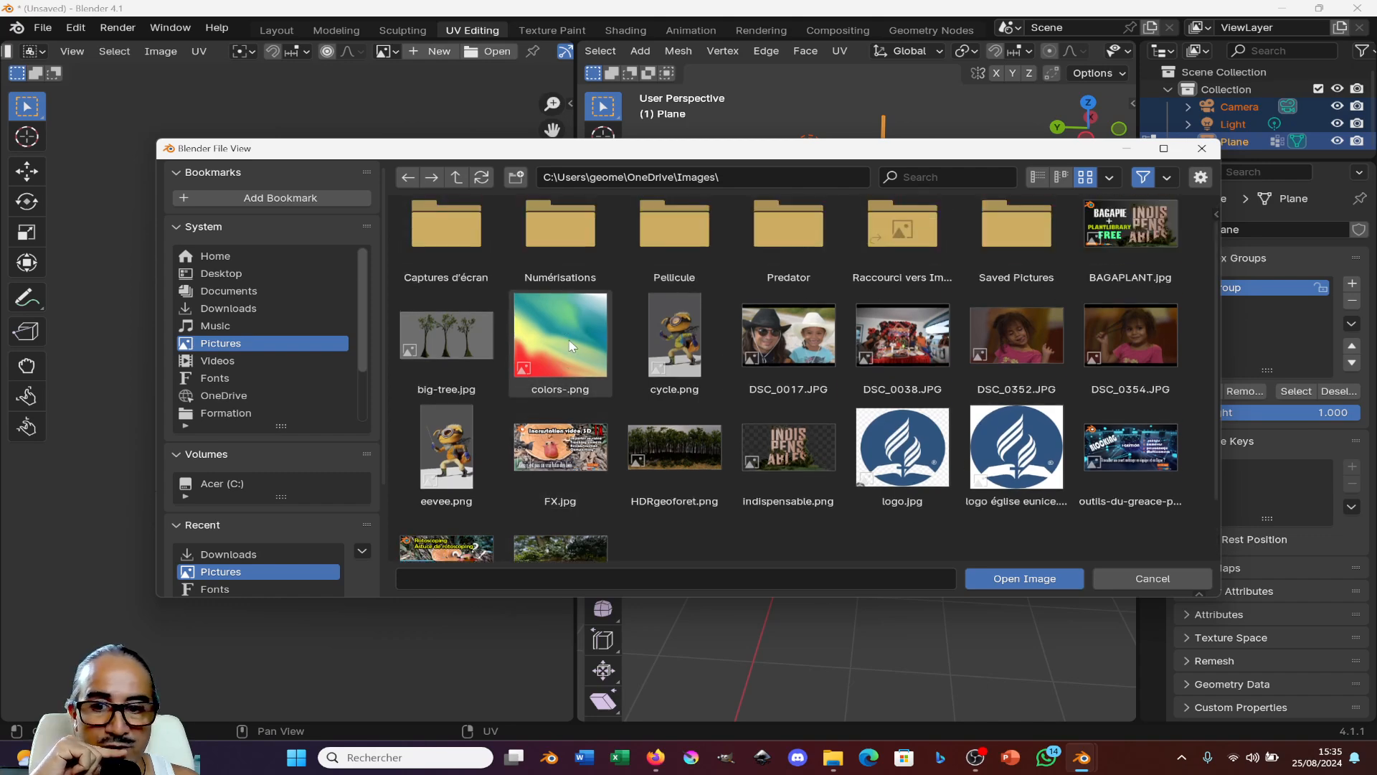
{"action": "left_click", "coordinate": [565, 352]}
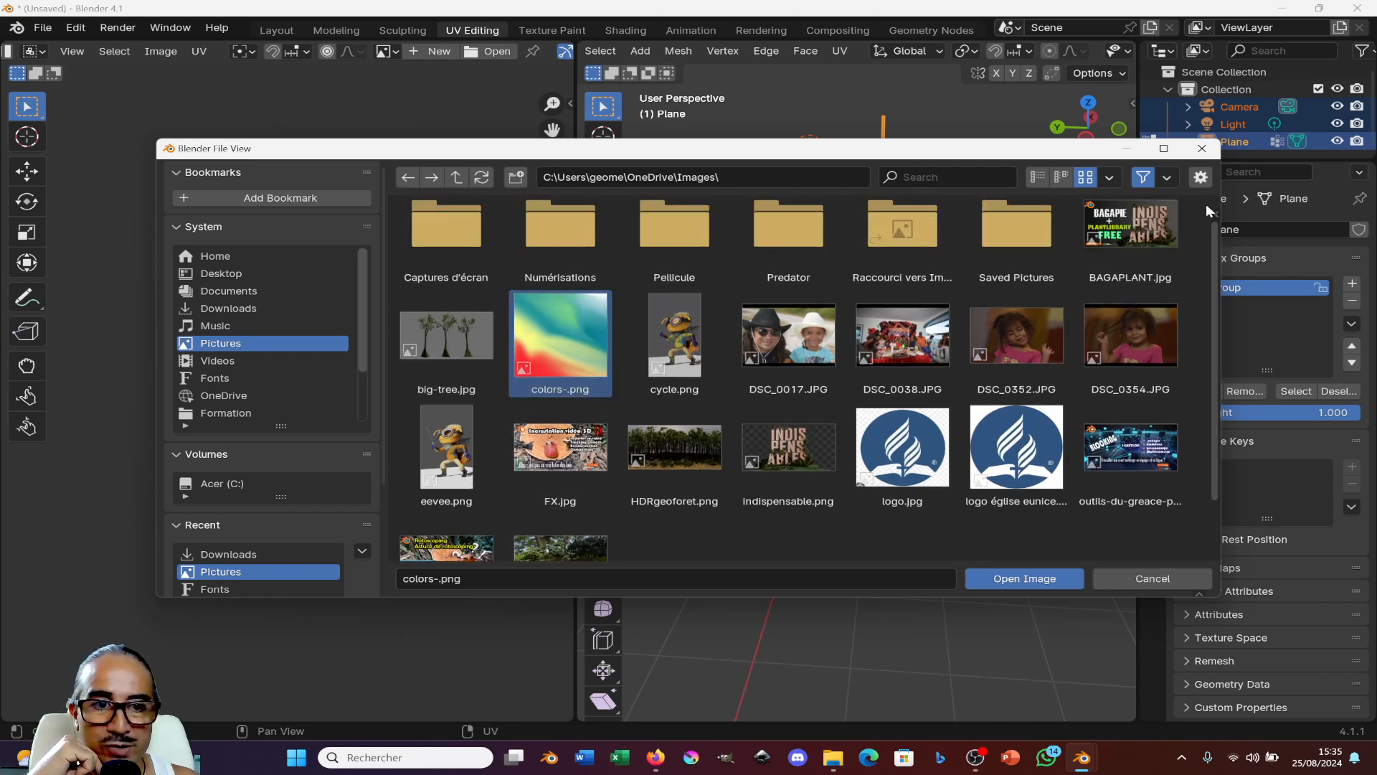
{"action": "left_click", "coordinate": [1203, 148]}
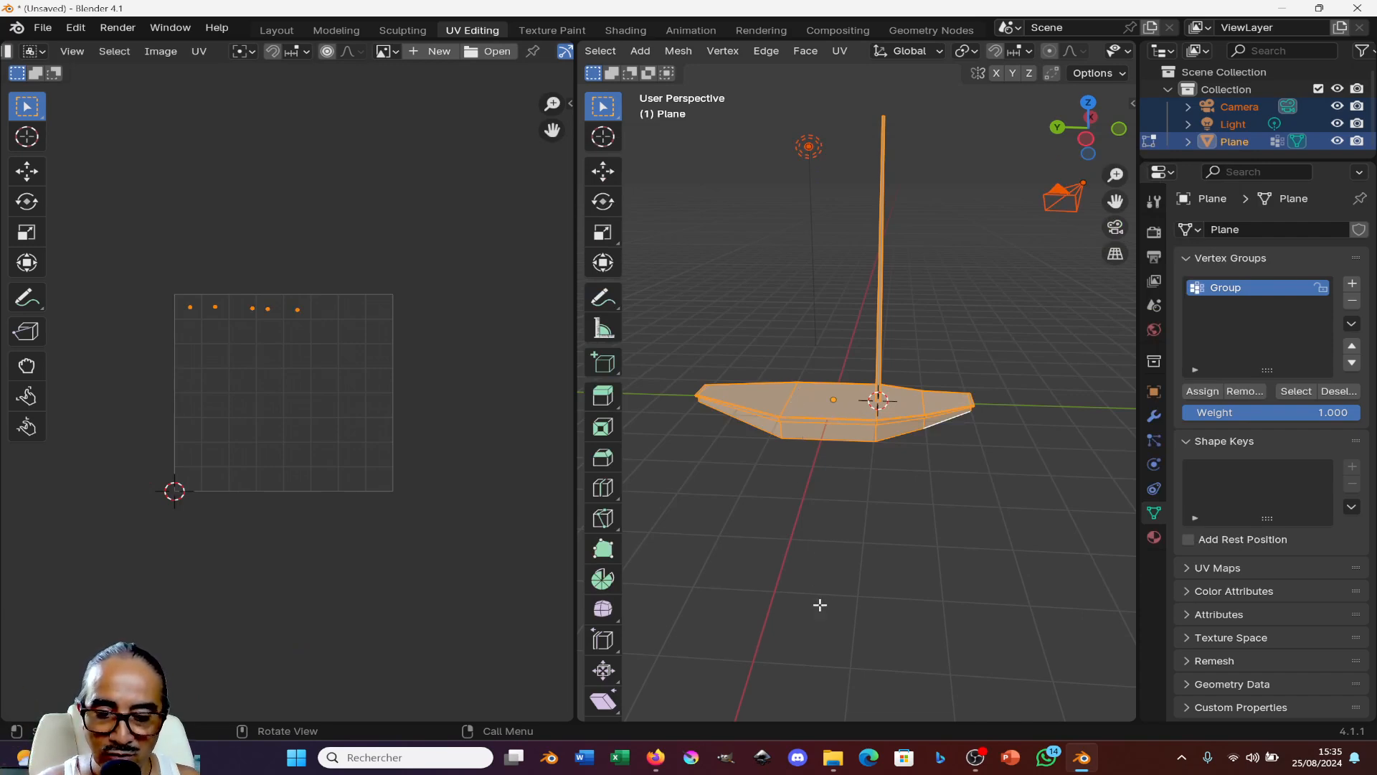
{"action": "left_click", "coordinate": [975, 759]}
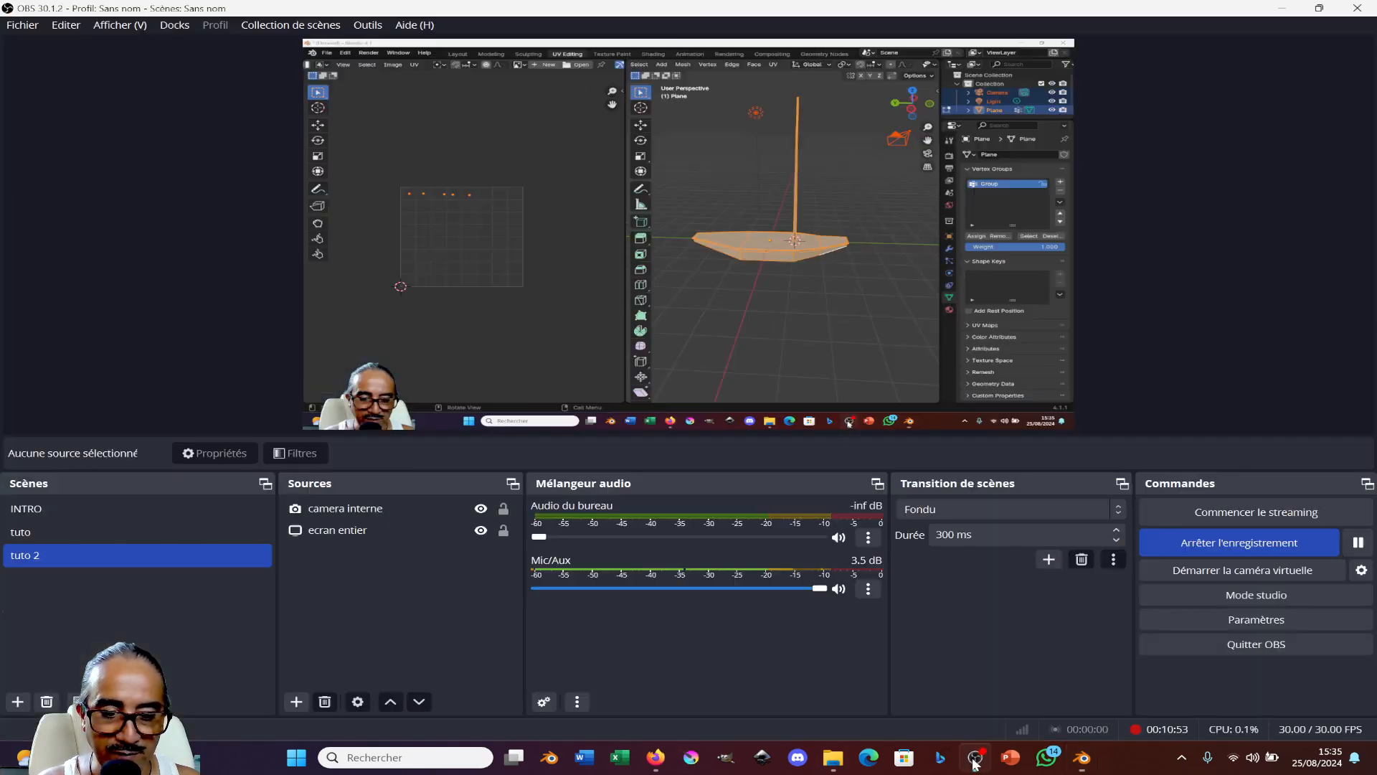
{"action": "left_click", "coordinate": [974, 757]}
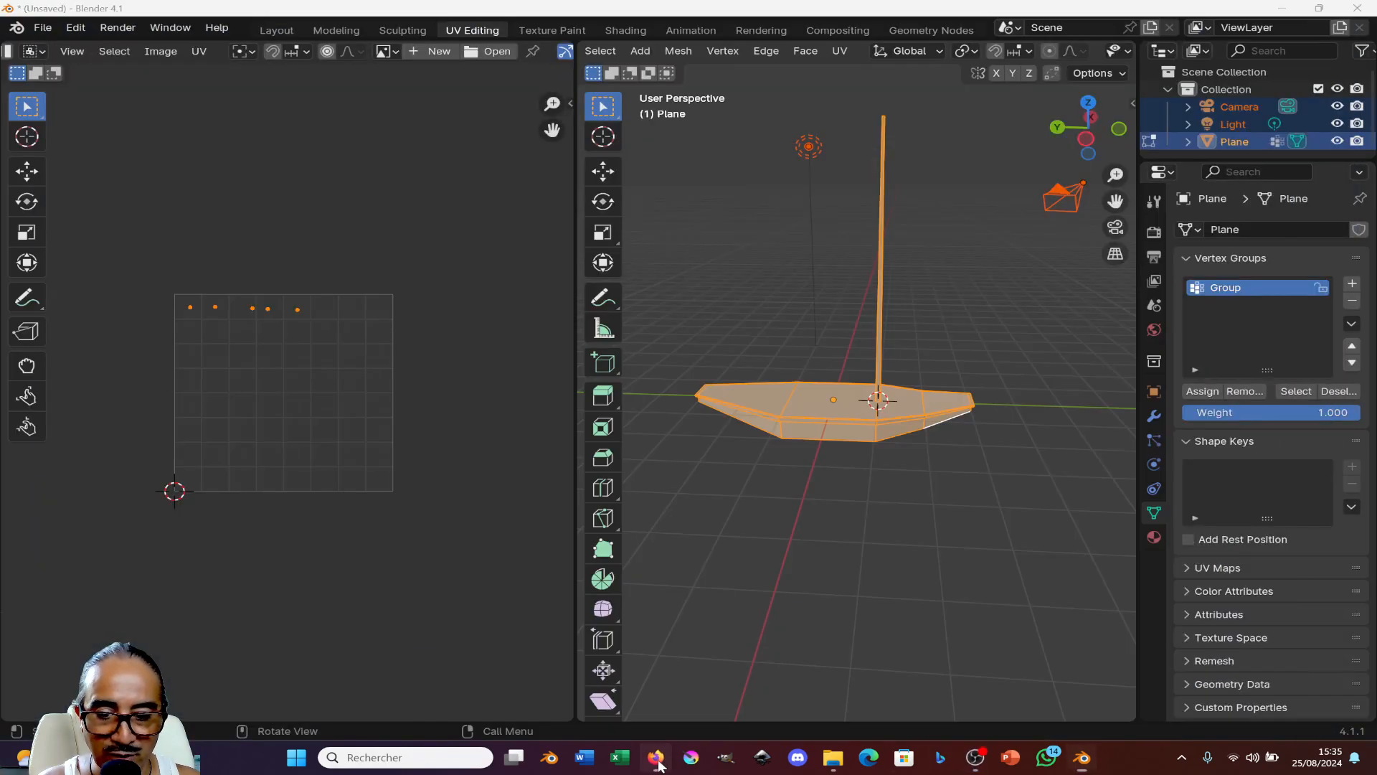
- Switch to Firefox and run a Google image search for "palette Game texture" in a new tab
{"action": "left_click", "coordinate": [655, 757]}
{"action": "left_click", "coordinate": [415, 16]}
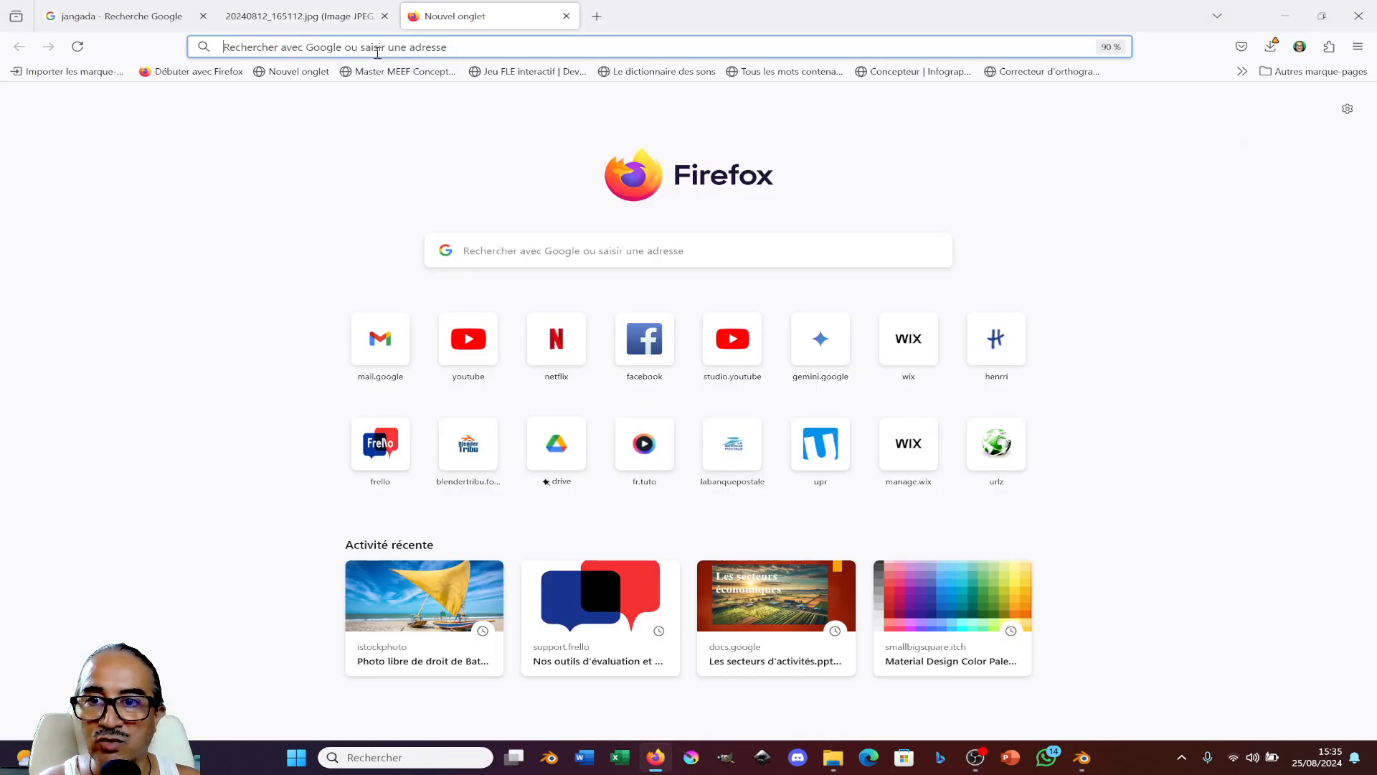
{"action": "left_click", "coordinate": [373, 46]}
{"action": "type", "text": "TEXURE"}
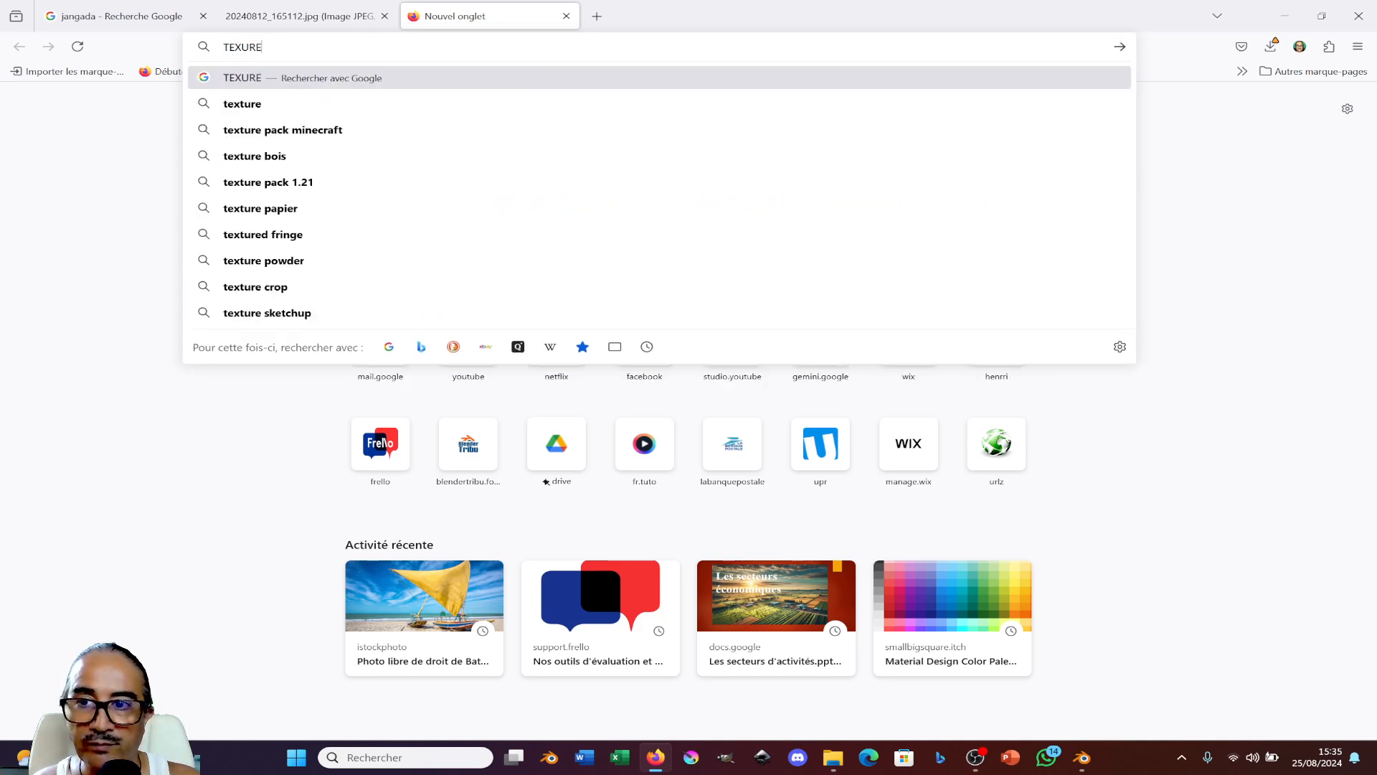
{"action": "key", "text": "BackSpace"}
{"action": "key", "text": "BackSpace"}
{"action": "key", "text": "BackSpace"}
{"action": "type", "text": "TURE"}
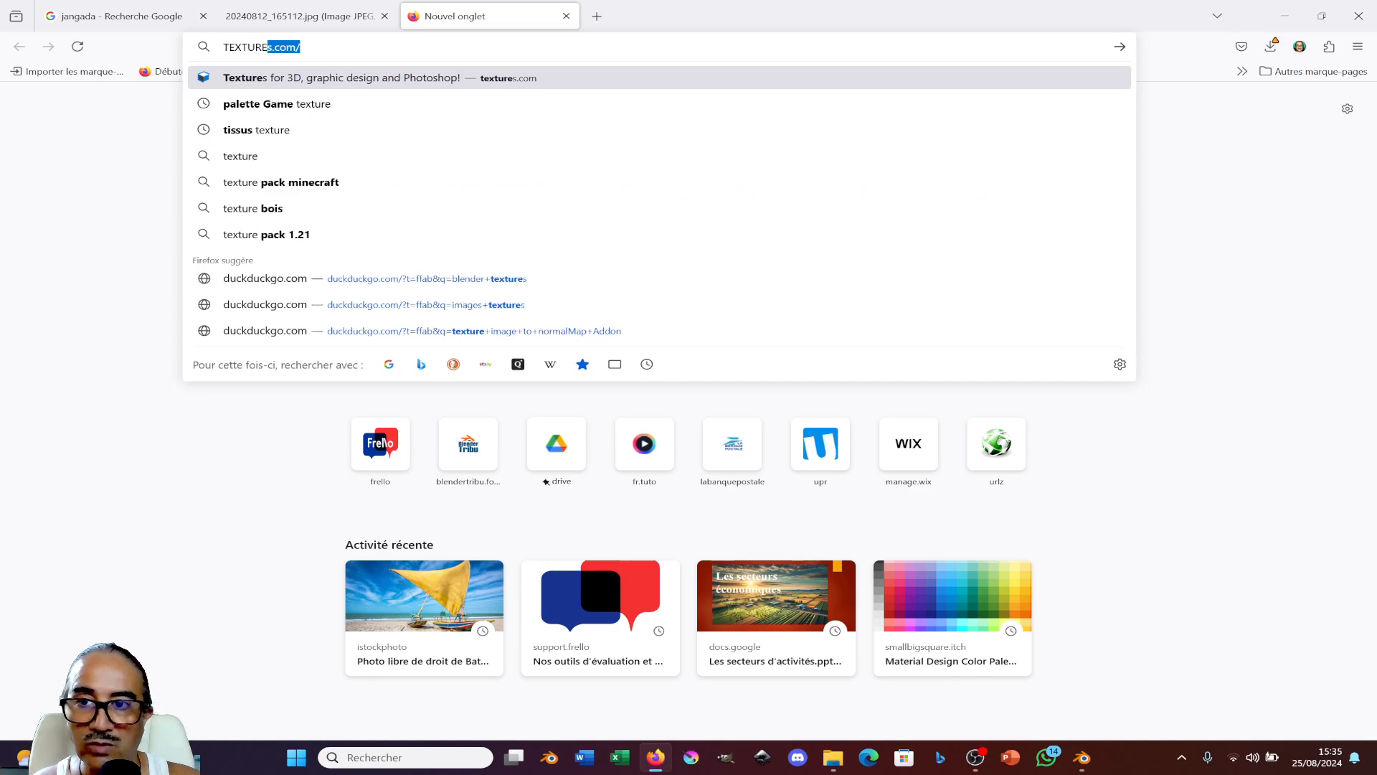
{"action": "key", "text": "BackSpace"}
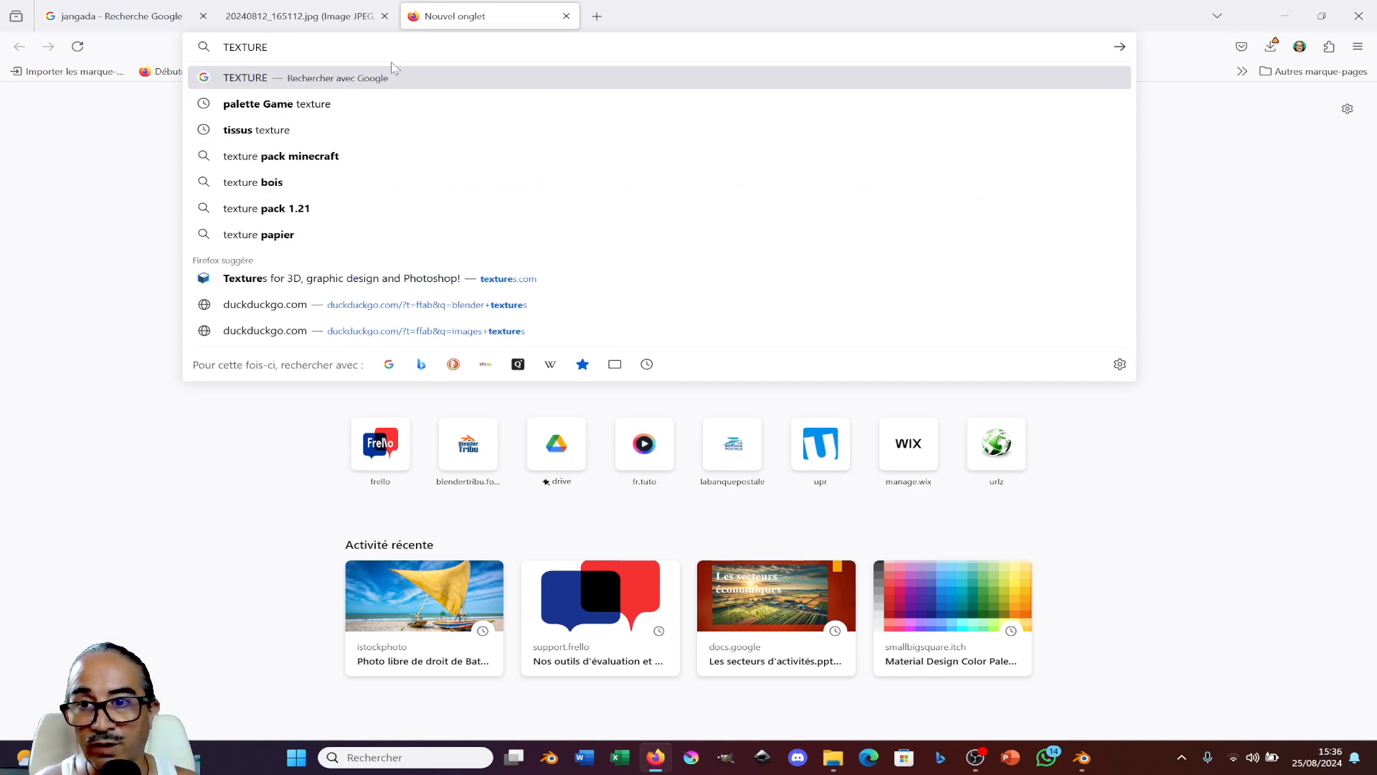
{"action": "left_click", "coordinate": [316, 105]}
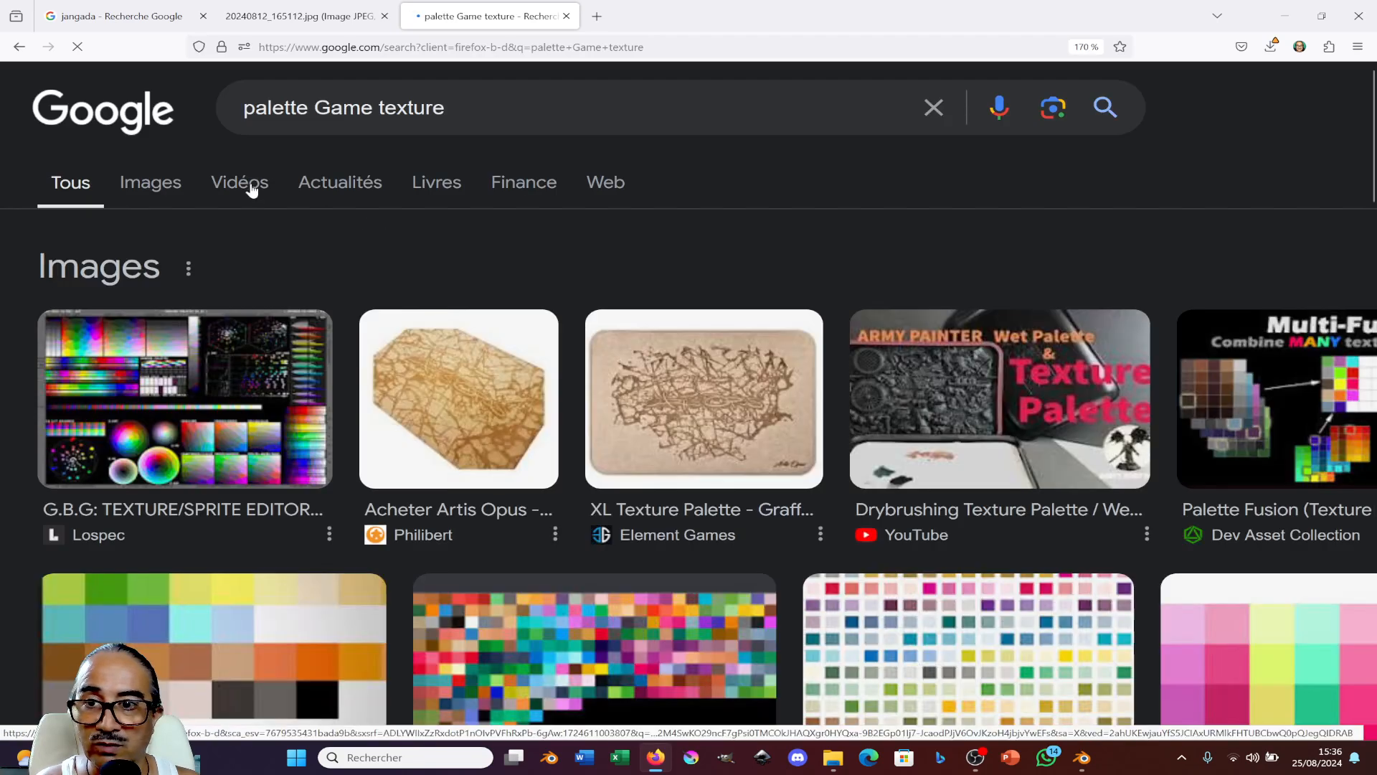
{"action": "left_click", "coordinate": [156, 189]}
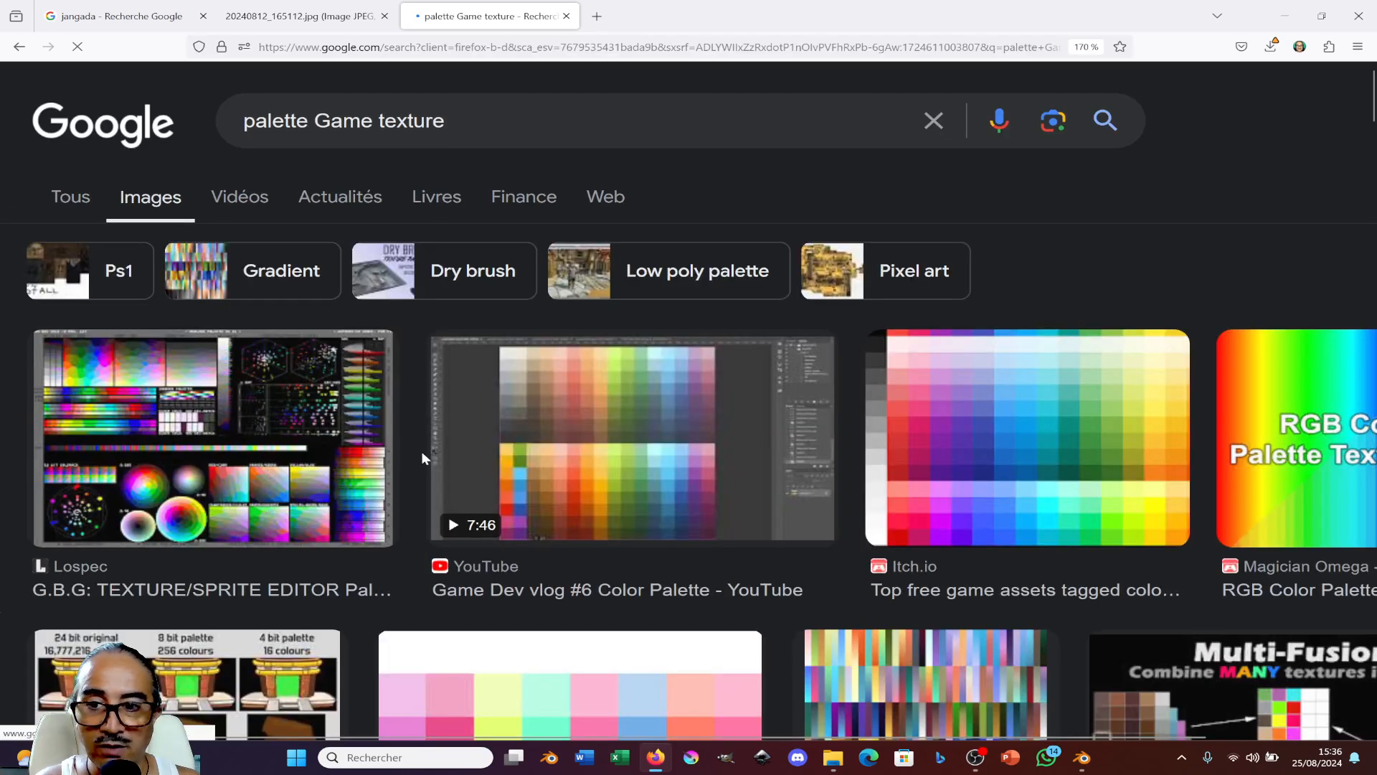
- Look through the image results for a flat color-grid palette usable as a game texture, previewing the GameDev.net palette
{"action": "scroll", "coordinate": [502, 460], "scroll_direction": "down", "scroll_amount": 5}
{"action": "scroll", "coordinate": [585, 373], "scroll_direction": "down", "scroll_amount": 3}
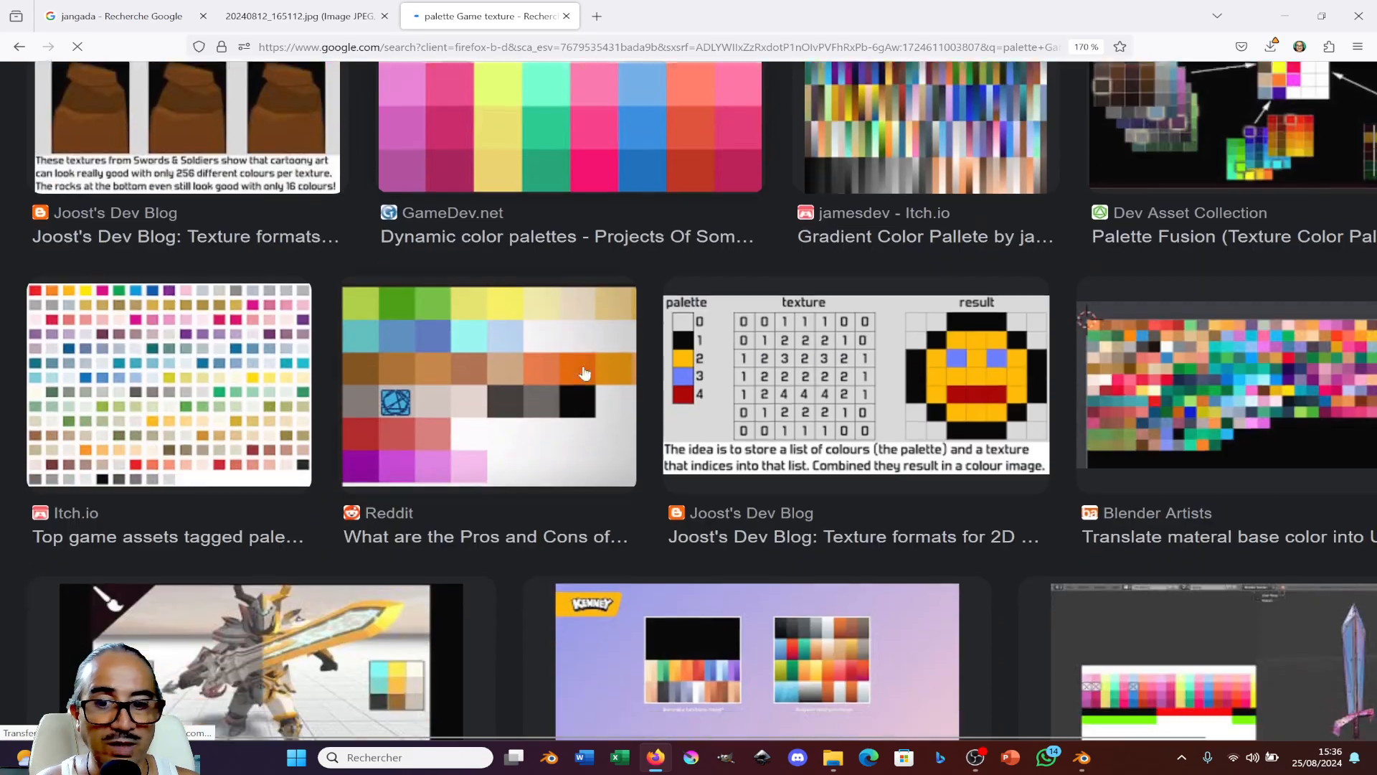
{"action": "scroll", "coordinate": [585, 373], "scroll_direction": "down", "scroll_amount": 1, "text": "ctrl"}
{"action": "scroll", "coordinate": [717, 402], "scroll_direction": "up", "scroll_amount": 5}
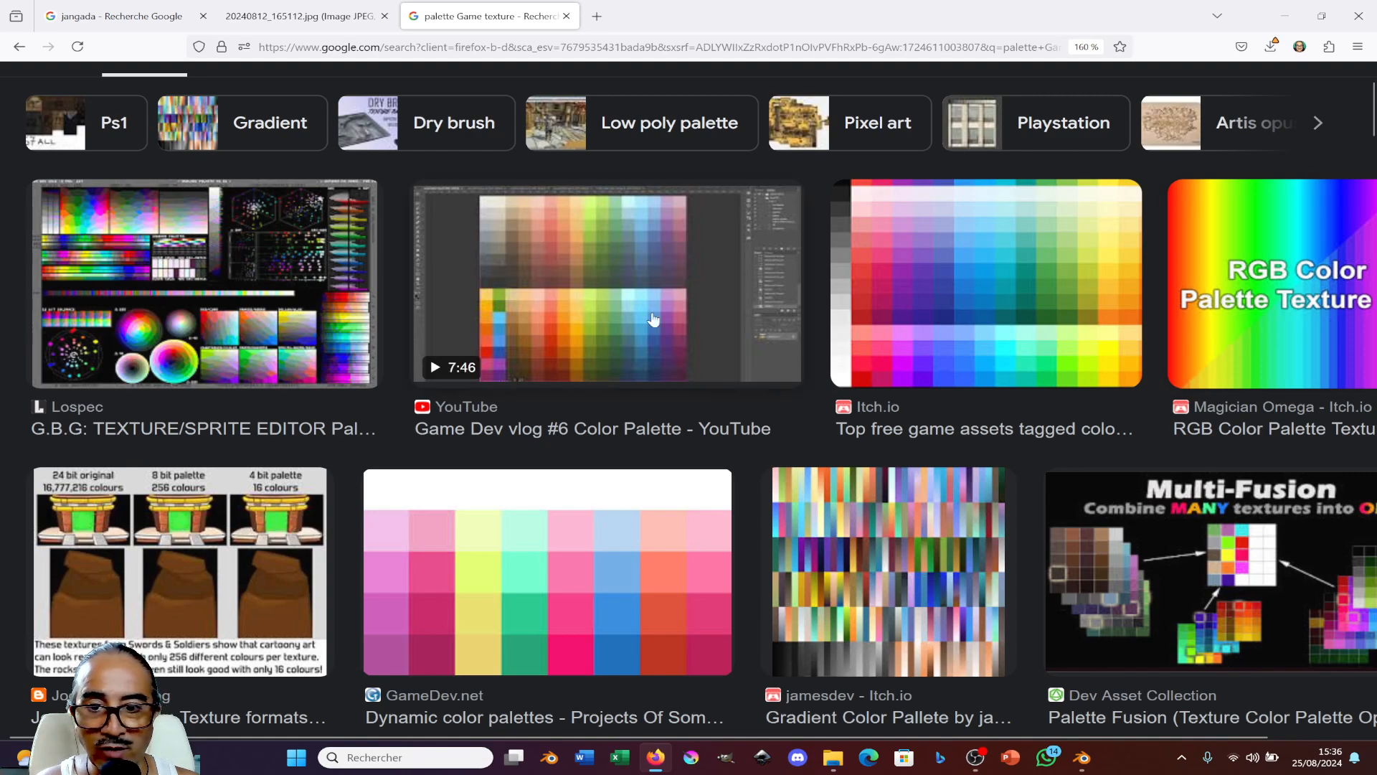
{"action": "scroll", "coordinate": [650, 316], "scroll_direction": "down", "scroll_amount": 2}
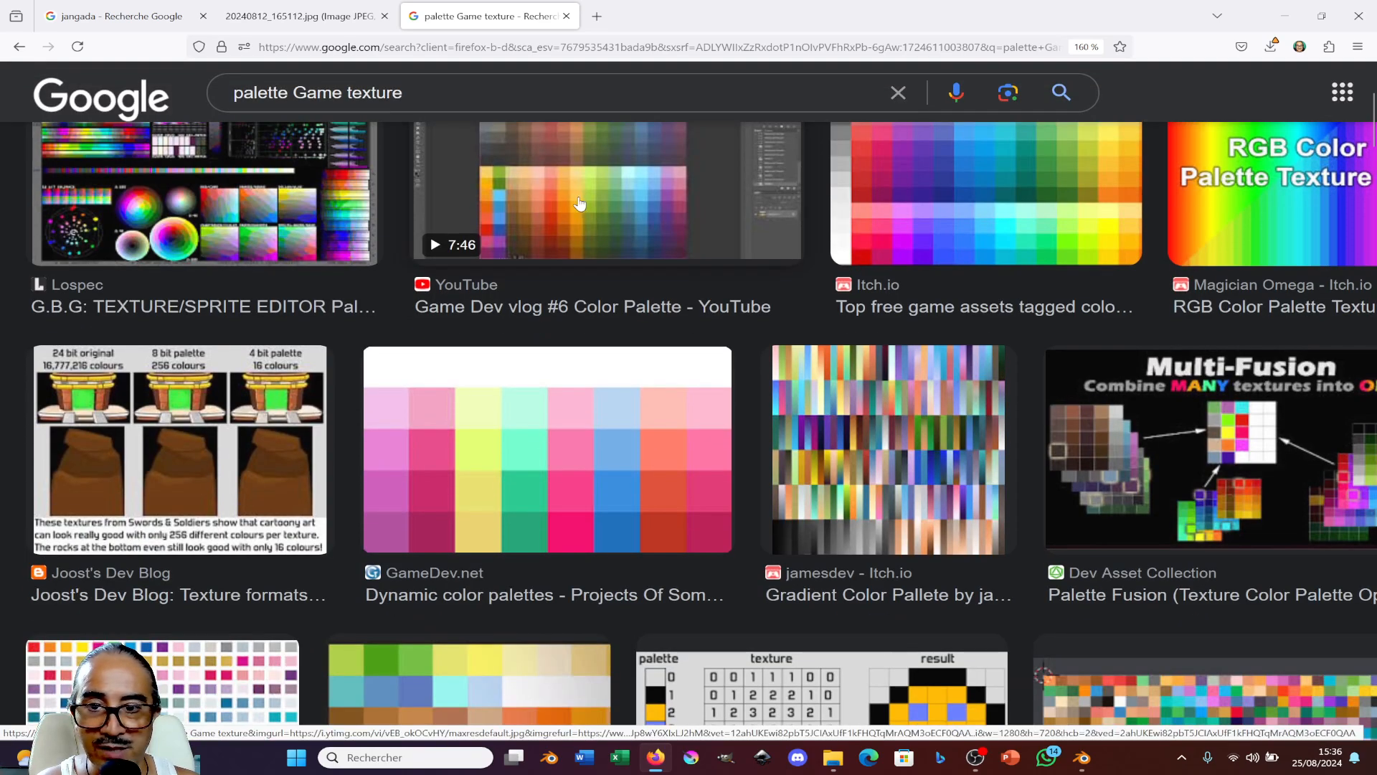
{"action": "scroll", "coordinate": [580, 205], "scroll_direction": "down", "scroll_amount": 10}
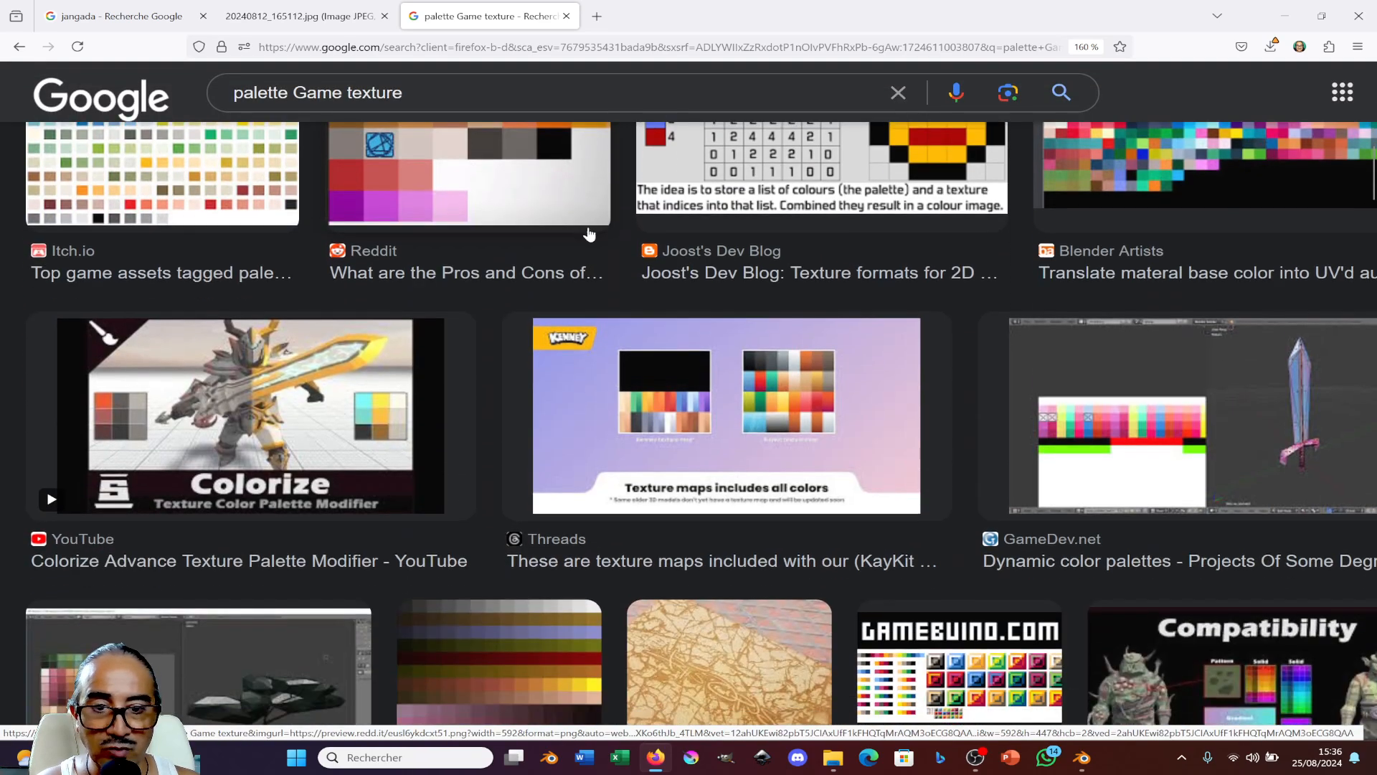
{"action": "scroll", "coordinate": [700, 306], "scroll_direction": "down", "scroll_amount": 6}
{"action": "scroll", "coordinate": [621, 342], "scroll_direction": "up", "scroll_amount": 5}
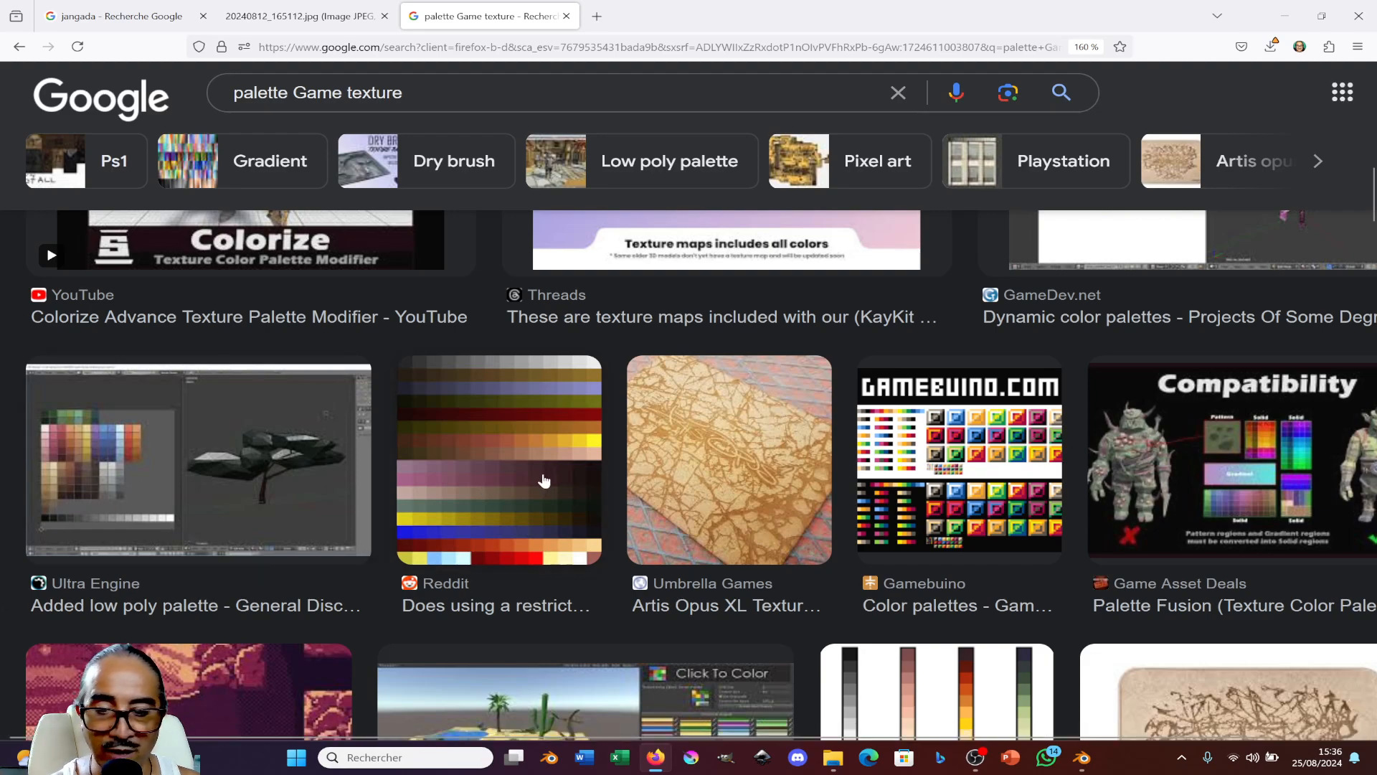
{"action": "scroll", "coordinate": [544, 480], "scroll_direction": "down", "scroll_amount": 10}
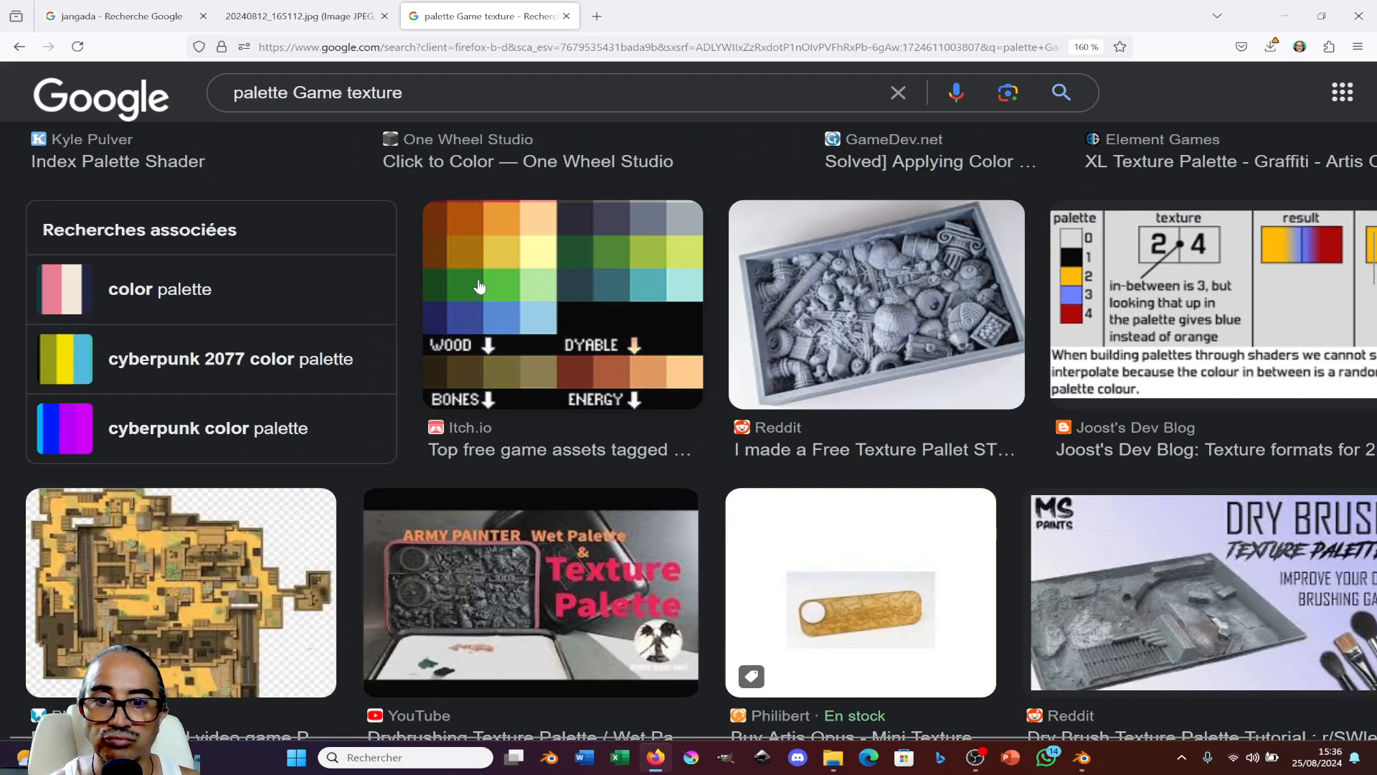
{"action": "scroll", "coordinate": [485, 281], "scroll_direction": "down", "scroll_amount": 10}
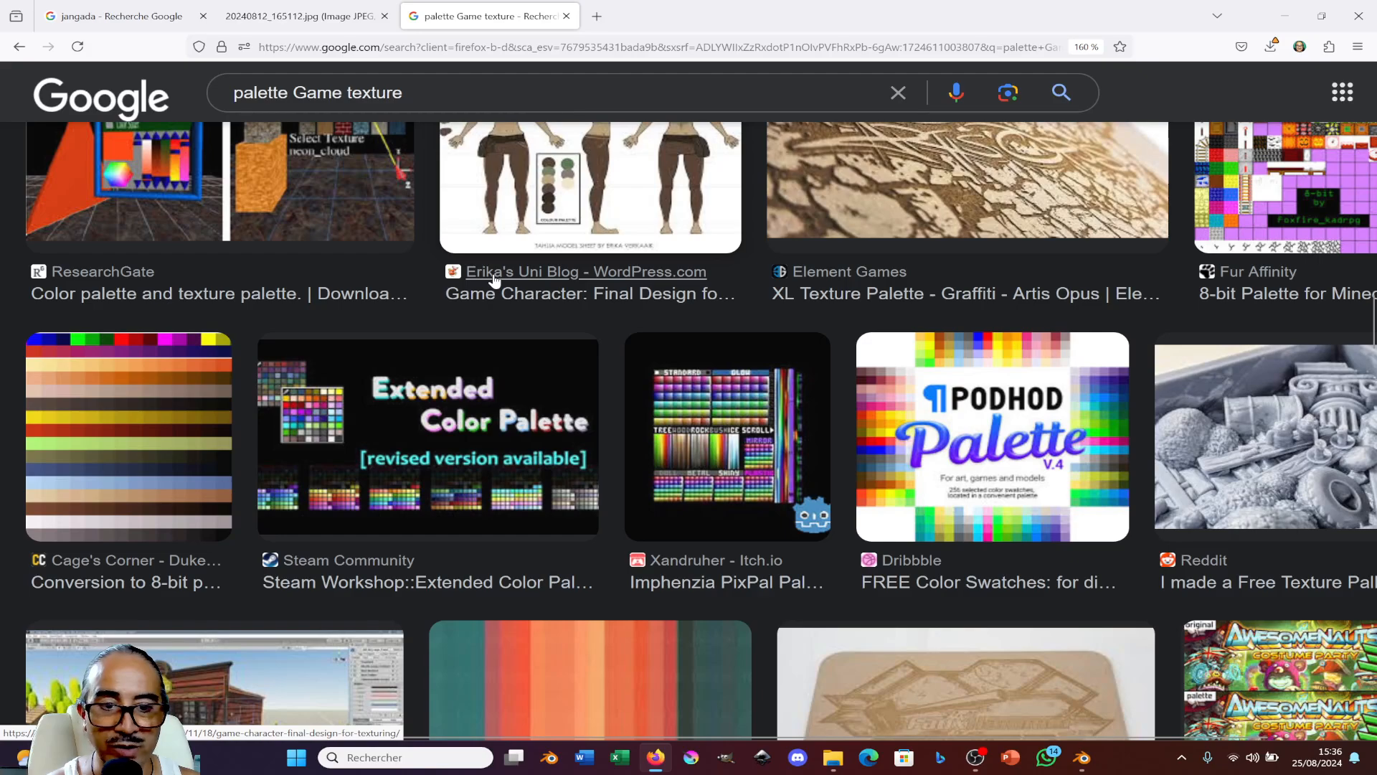
{"action": "scroll", "coordinate": [495, 279], "scroll_direction": "down", "scroll_amount": 15}
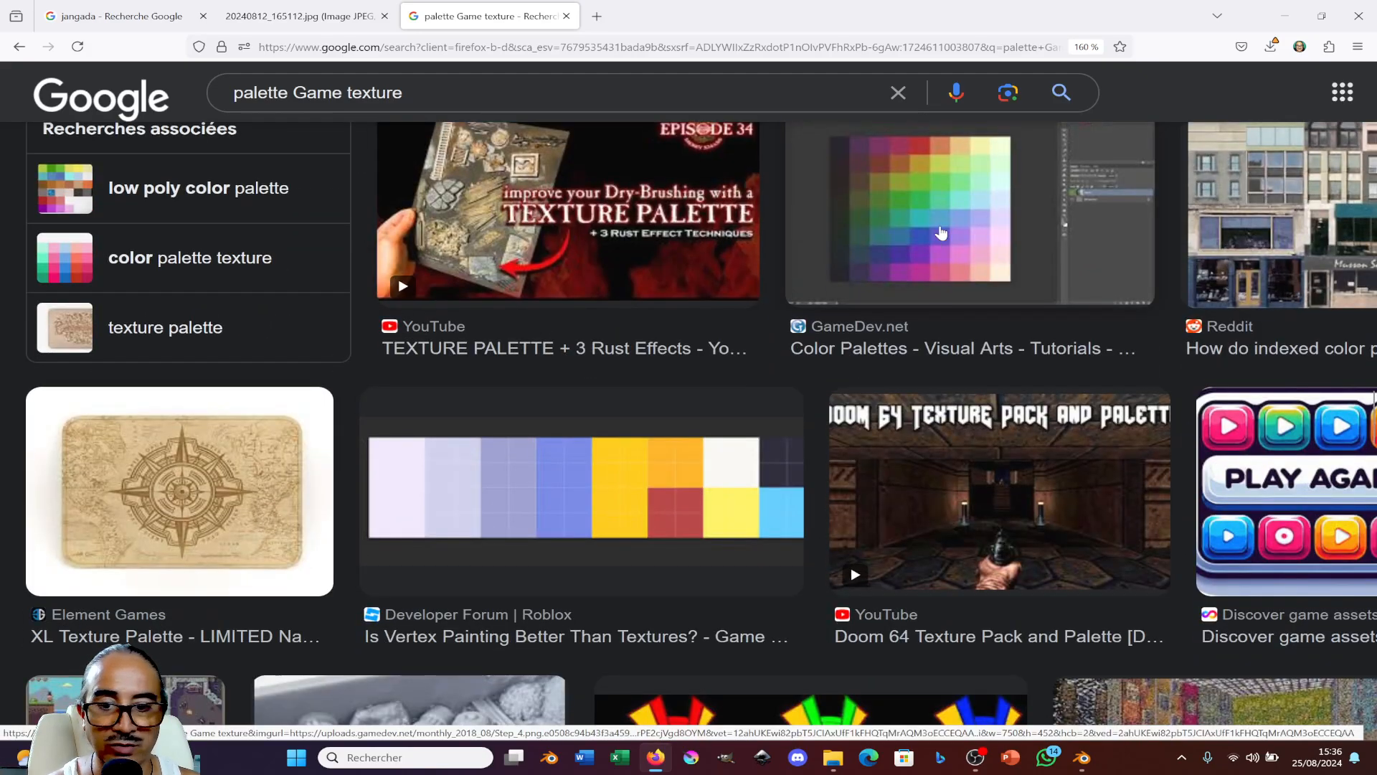
{"action": "scroll", "coordinate": [942, 233], "scroll_direction": "down", "scroll_amount": 17}
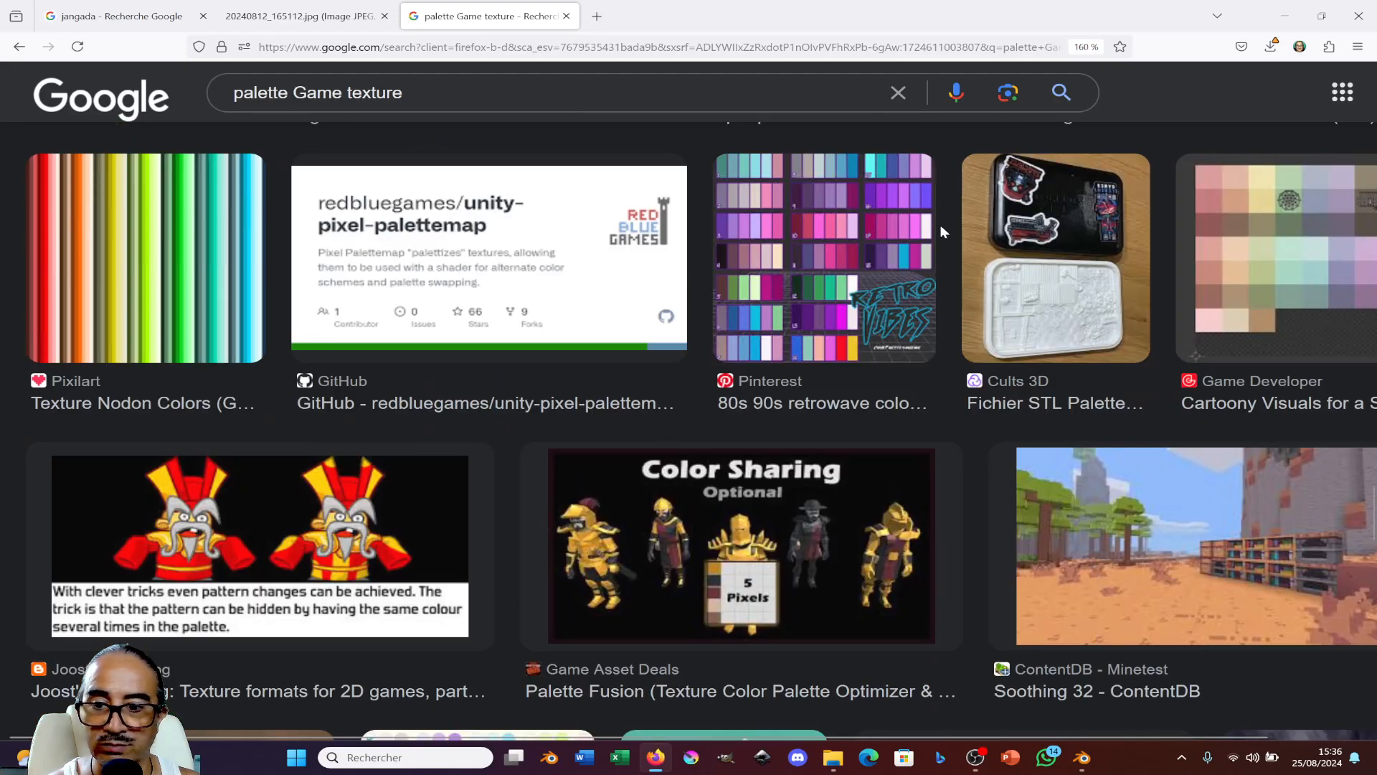
{"action": "scroll", "coordinate": [940, 226], "scroll_direction": "down", "scroll_amount": 20}
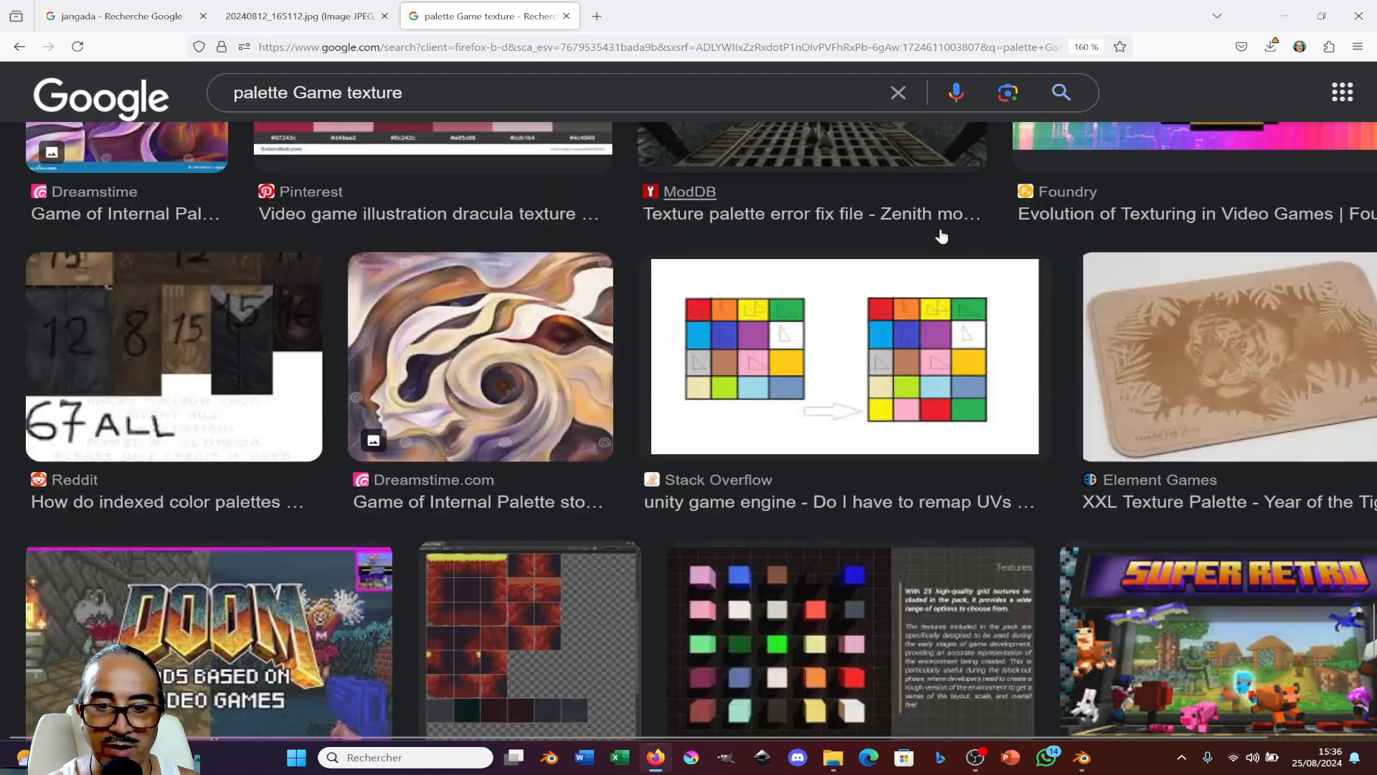
{"action": "scroll", "coordinate": [832, 355], "scroll_direction": "up", "scroll_amount": 20}
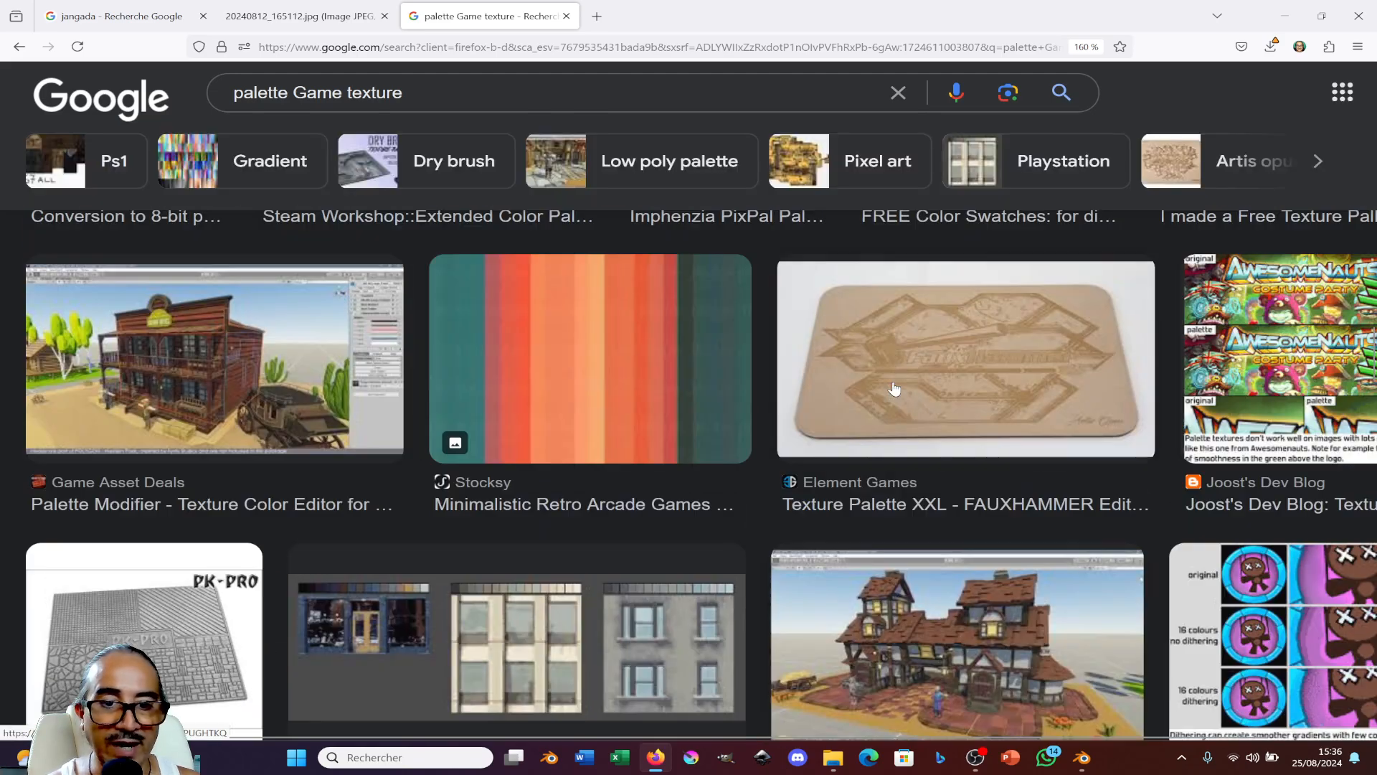
{"action": "scroll", "coordinate": [893, 389], "scroll_direction": "down", "scroll_amount": 5}
{"action": "left_click", "coordinate": [932, 546]}
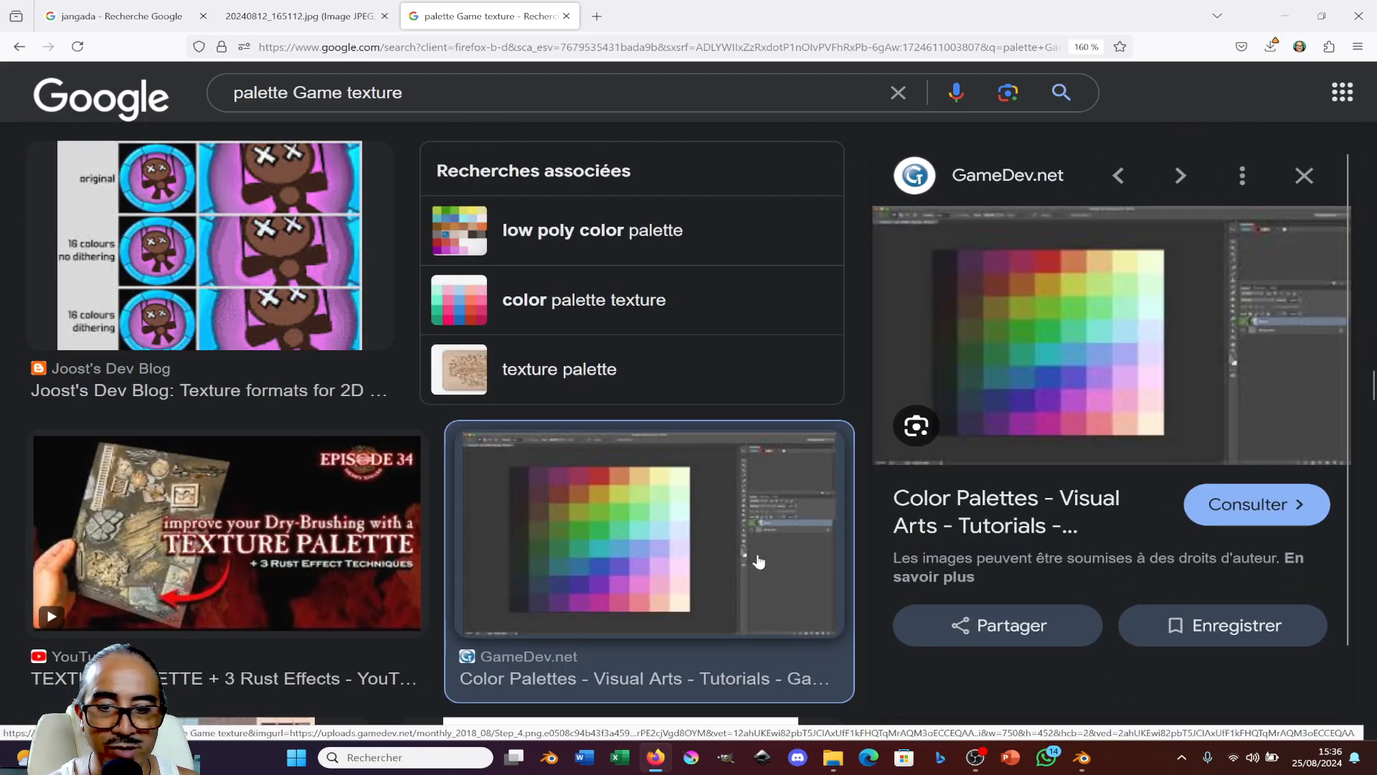
{"action": "scroll", "coordinate": [670, 553], "scroll_direction": "up", "scroll_amount": 8}
{"action": "scroll", "coordinate": [678, 444], "scroll_direction": "down", "scroll_amount": 5}
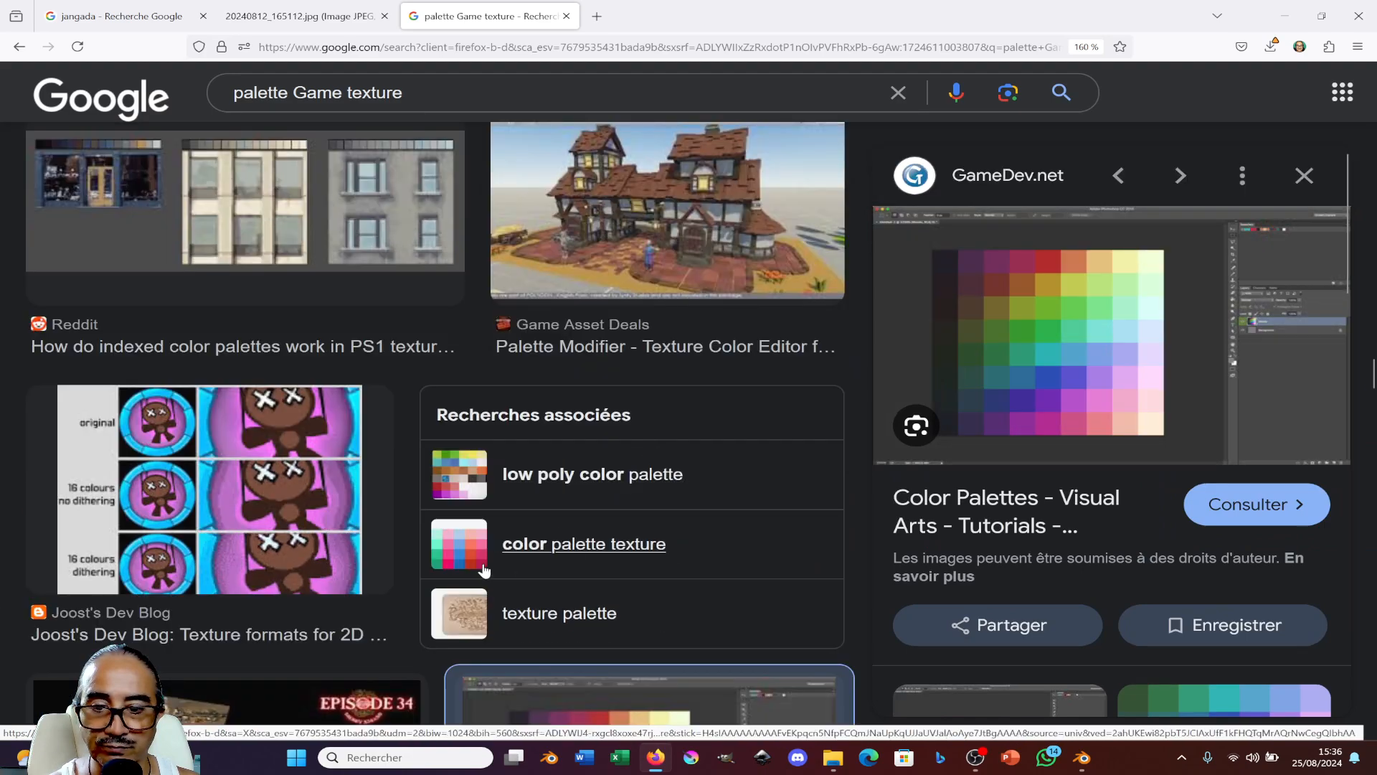
- Run the related search "color palette texture" and save the Krita Artists color-grid image to Downloads as a PNG named "TEXTURES GAME"
{"action": "left_click", "coordinate": [564, 547]}
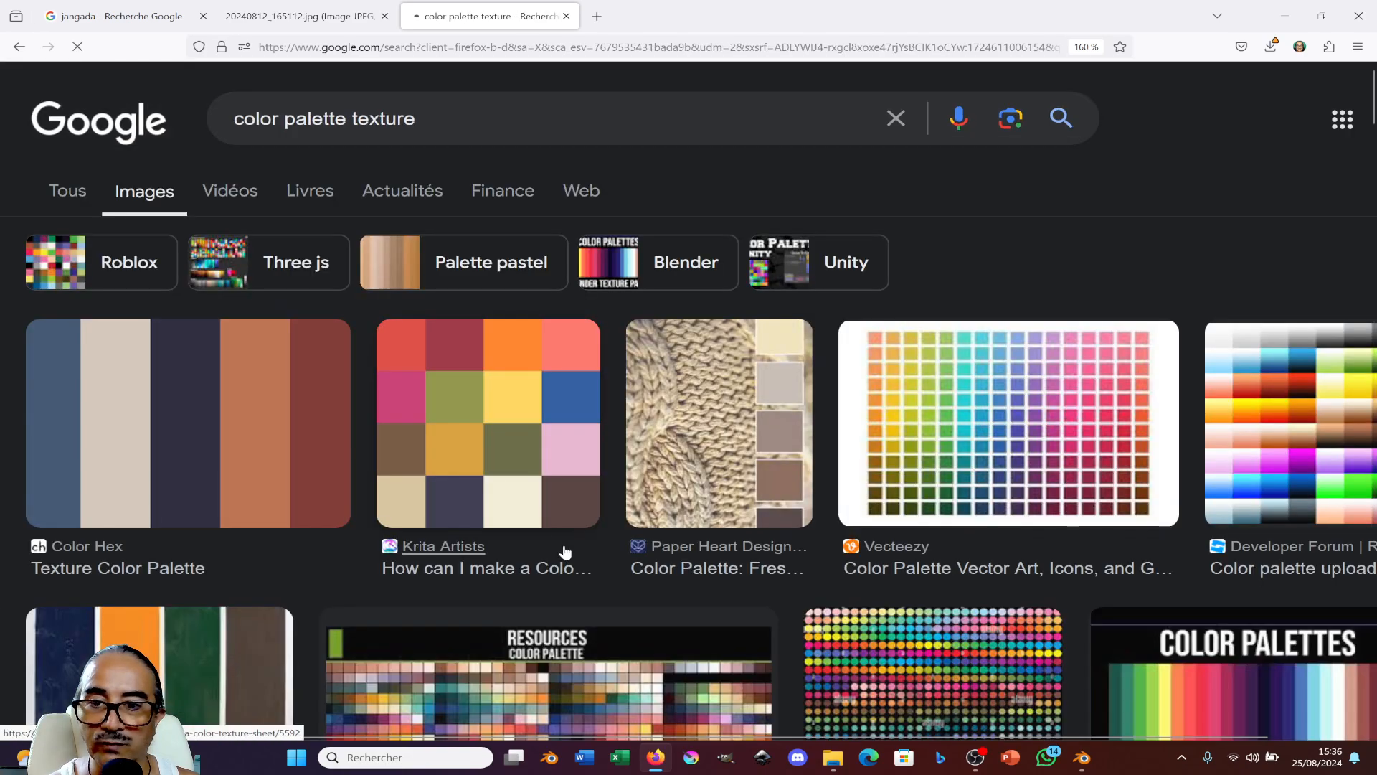
{"action": "left_click", "coordinate": [473, 446]}
{"action": "scroll", "coordinate": [486, 391], "scroll_direction": "down", "scroll_amount": 2}
{"action": "right_click", "coordinate": [519, 297]}
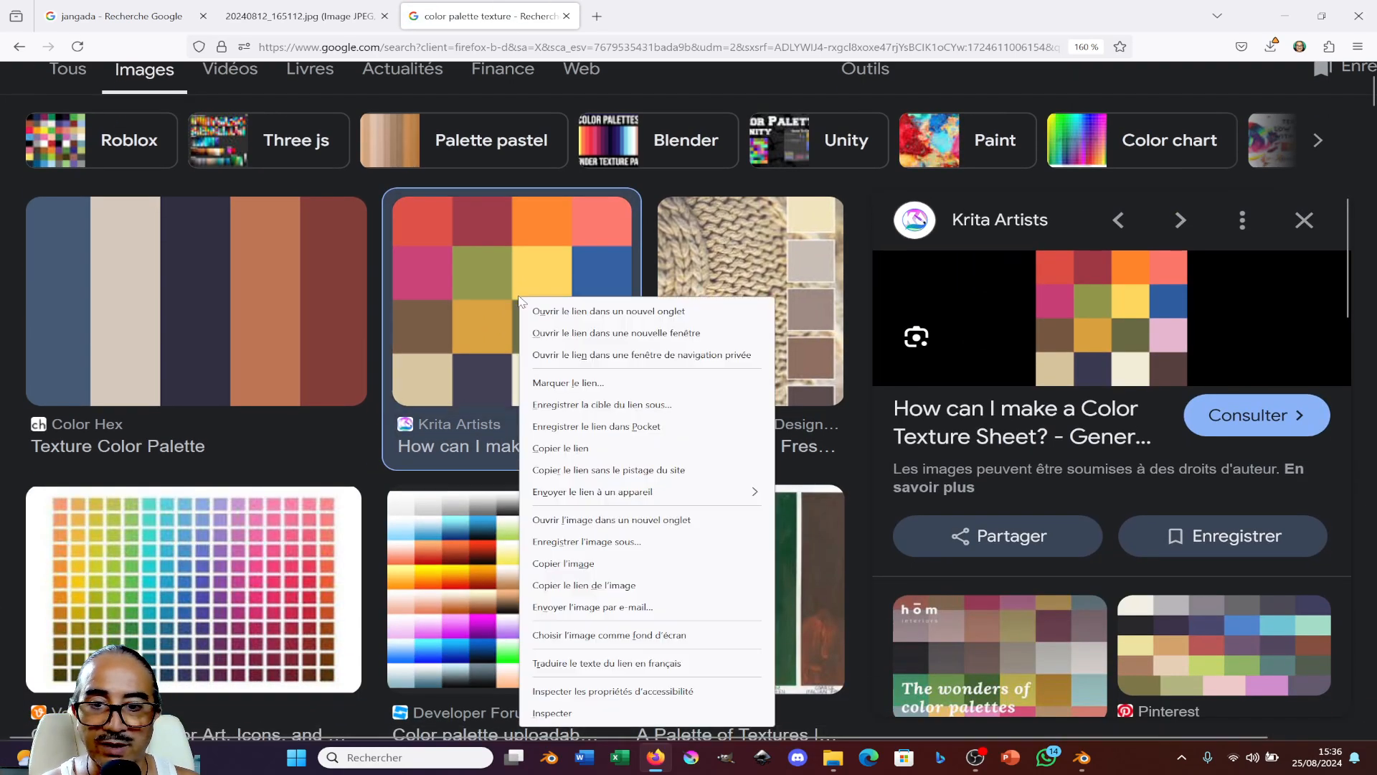
{"action": "left_click", "coordinate": [632, 549]}
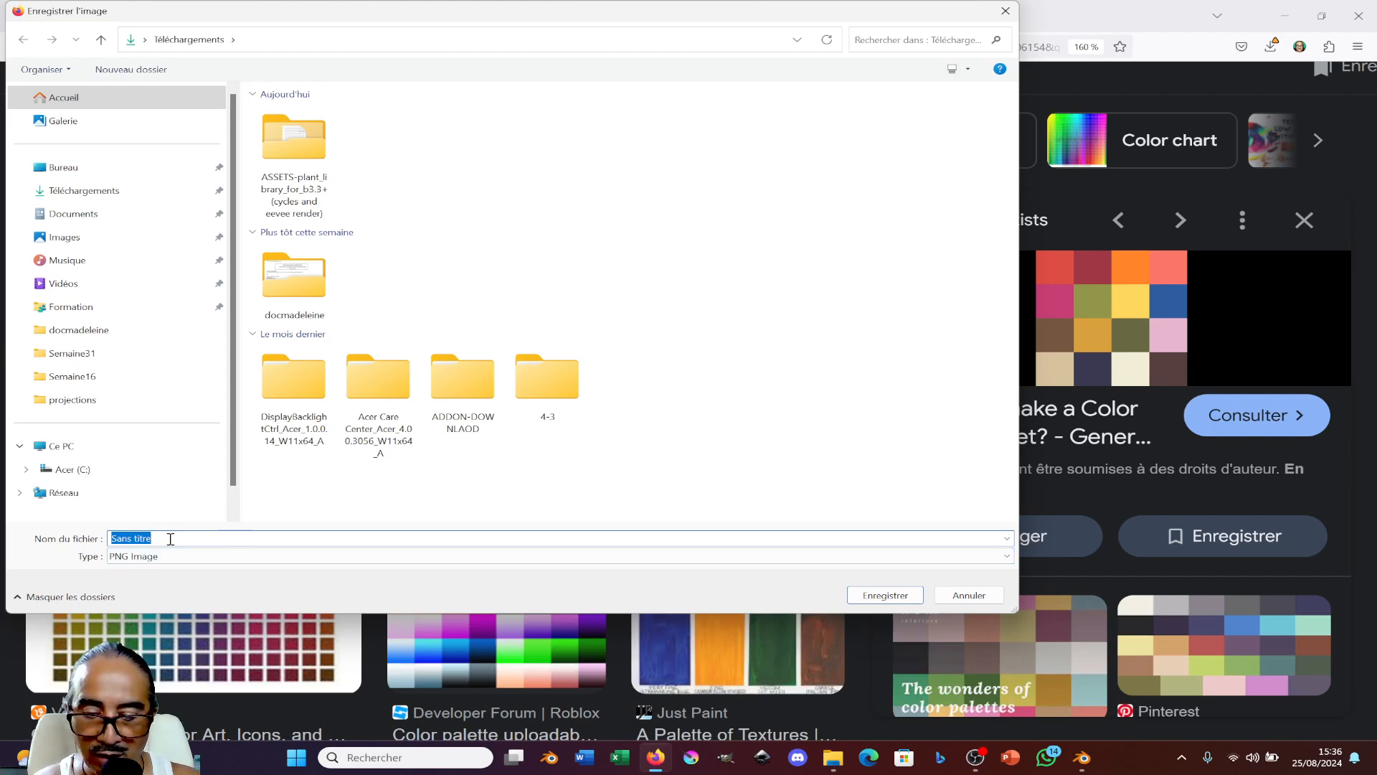
{"action": "type", "text": "TEXTURES GAME"}
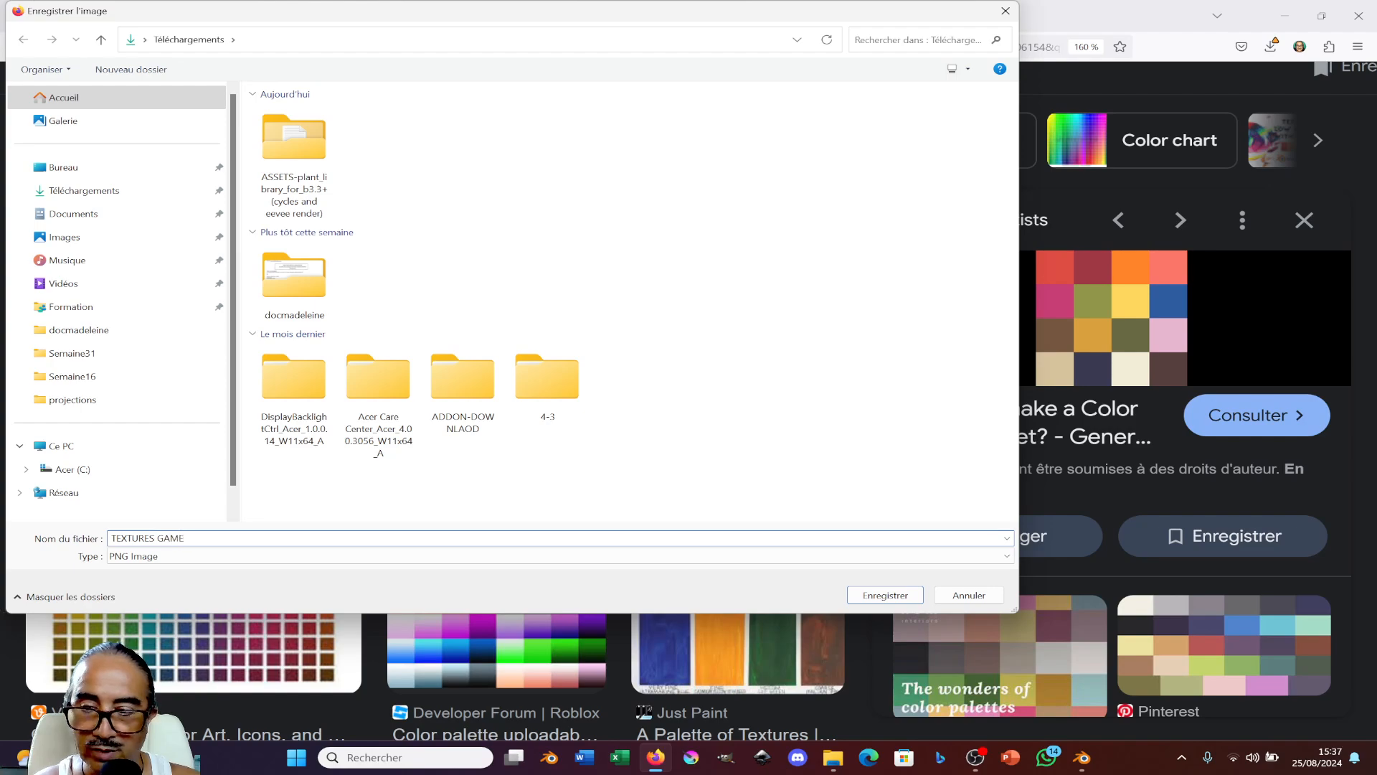
{"action": "key", "text": "Return"}
{"action": "scroll", "coordinate": [778, 301], "scroll_direction": "down", "scroll_amount": 3}
- Switch back to Blender and load TEXTURES GAME.png from the Downloads folder into the UV editor
{"action": "left_click", "coordinate": [1285, 16]}
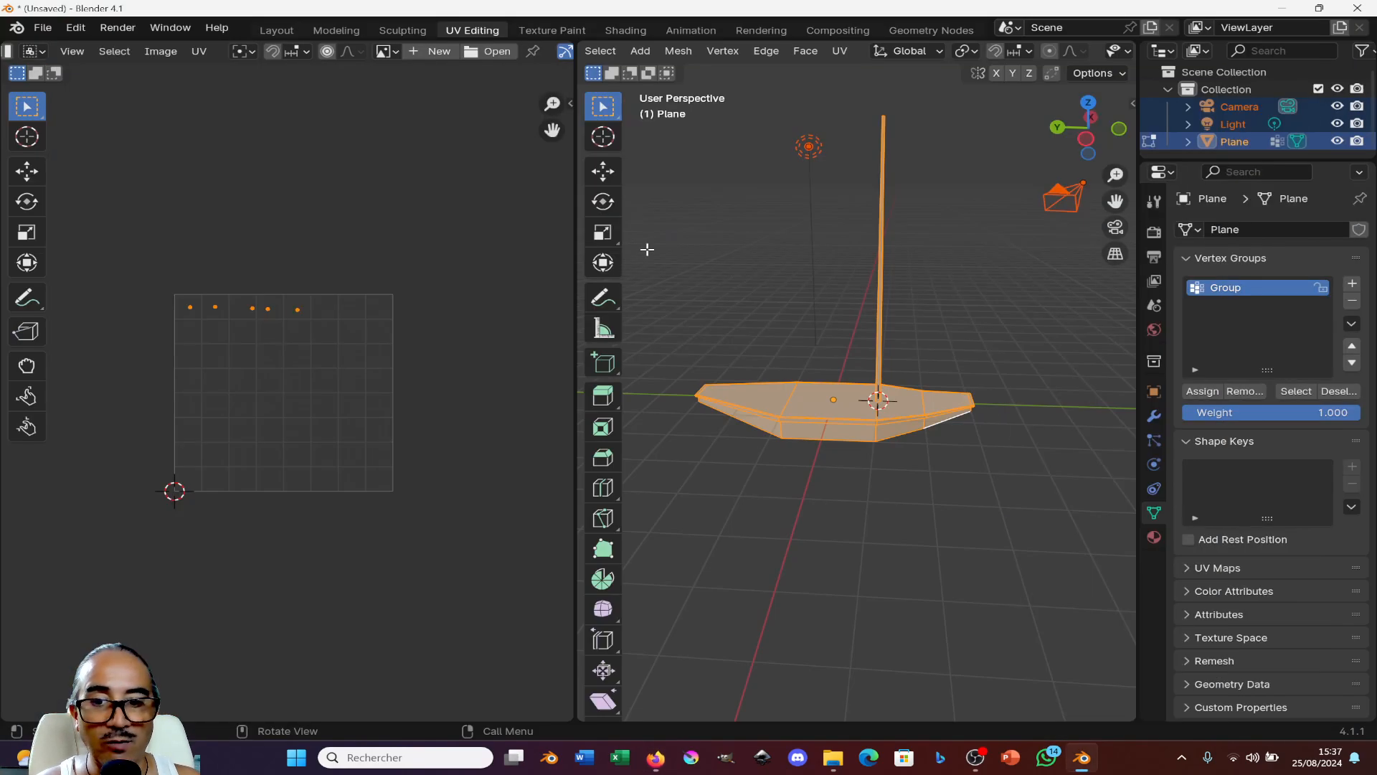
{"action": "left_click", "coordinate": [488, 51]}
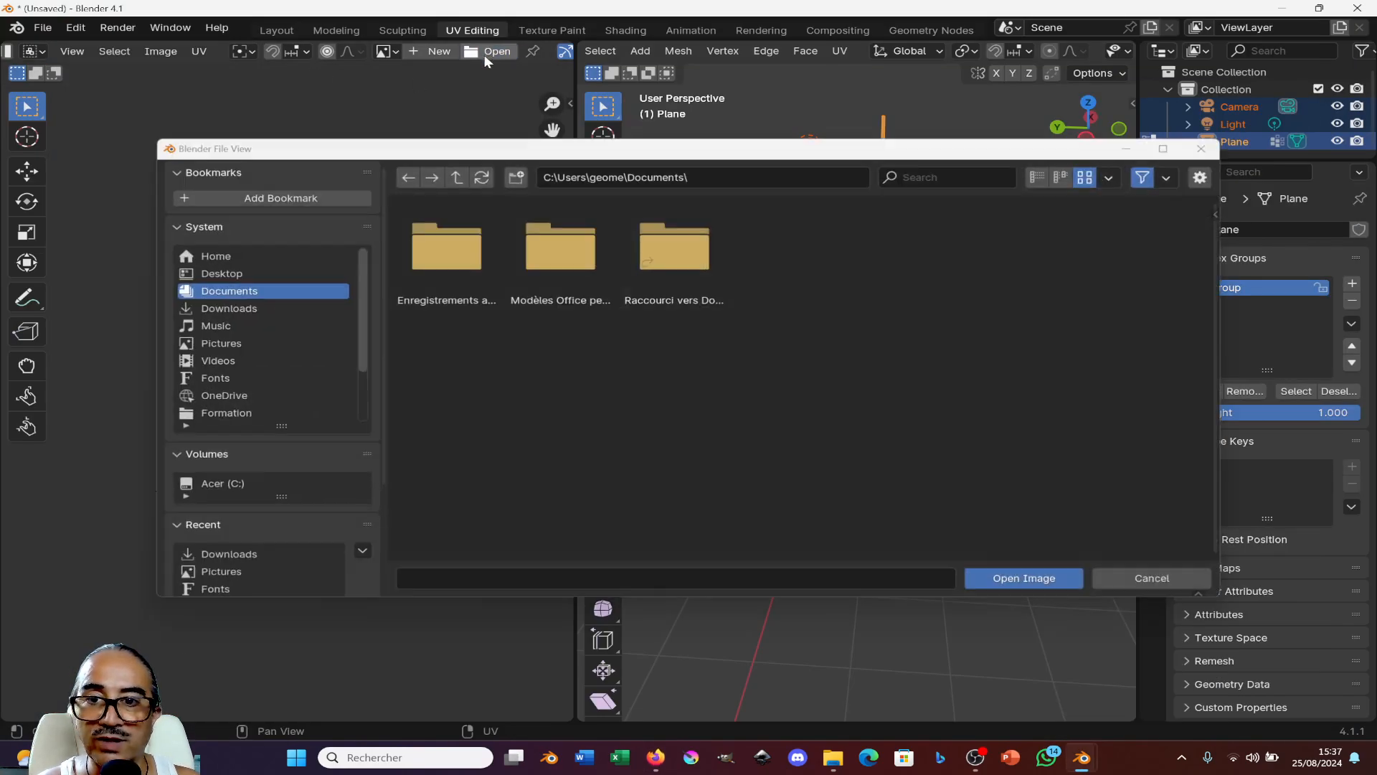
{"action": "left_click", "coordinate": [228, 308]}
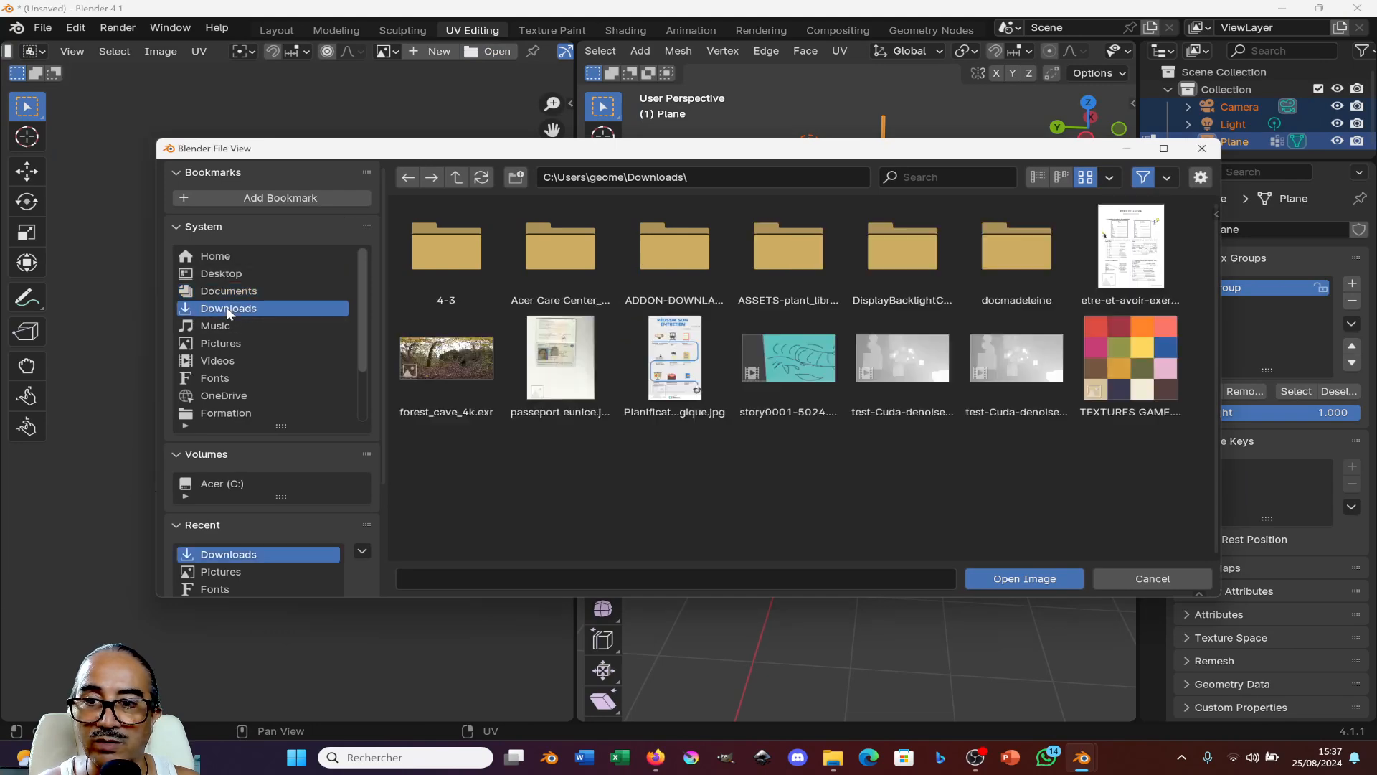
{"action": "double_click", "coordinate": [1130, 366]}
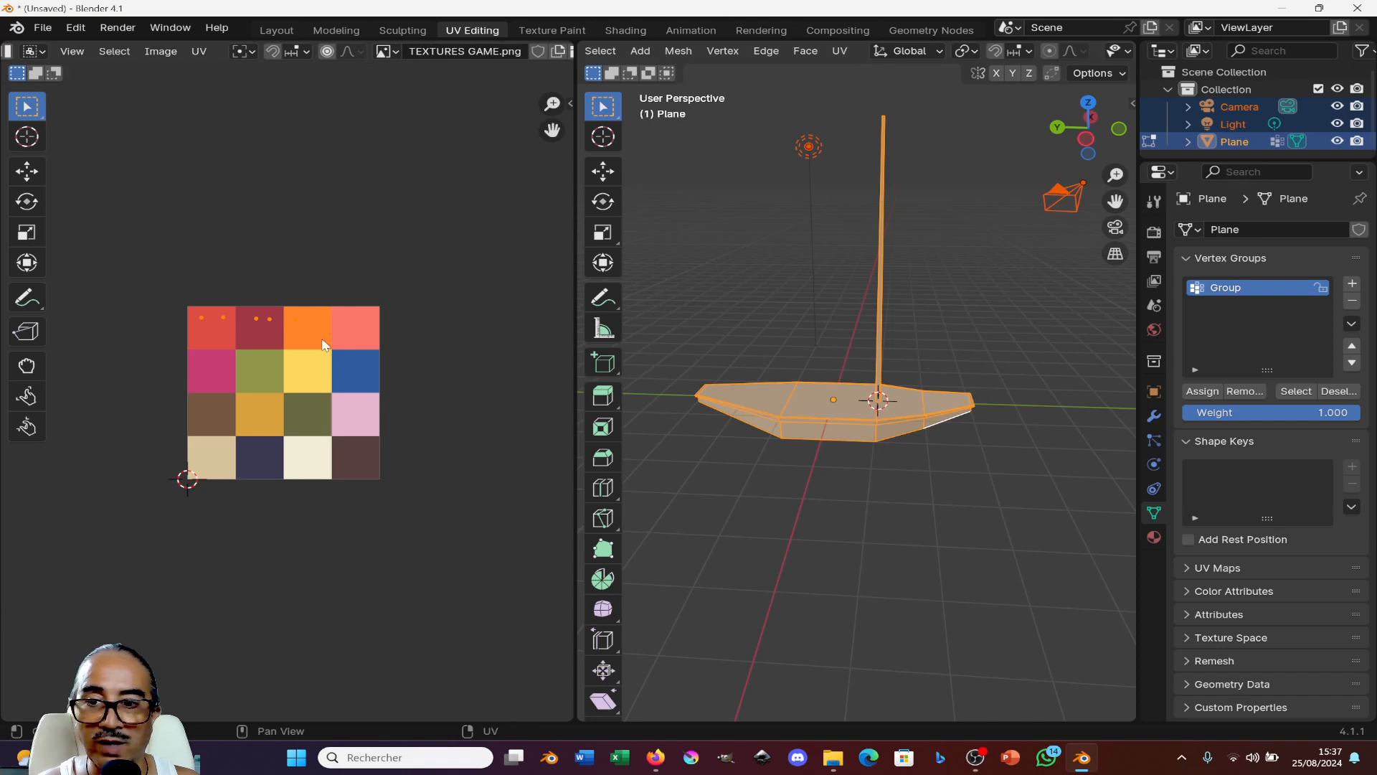
- Move three collapsed UV points down one row of the palette, onto the magenta, olive green and yellow squares
{"action": "scroll", "coordinate": [324, 345], "scroll_direction": "up", "scroll_amount": 2}
{"action": "left_click", "coordinate": [182, 267]}
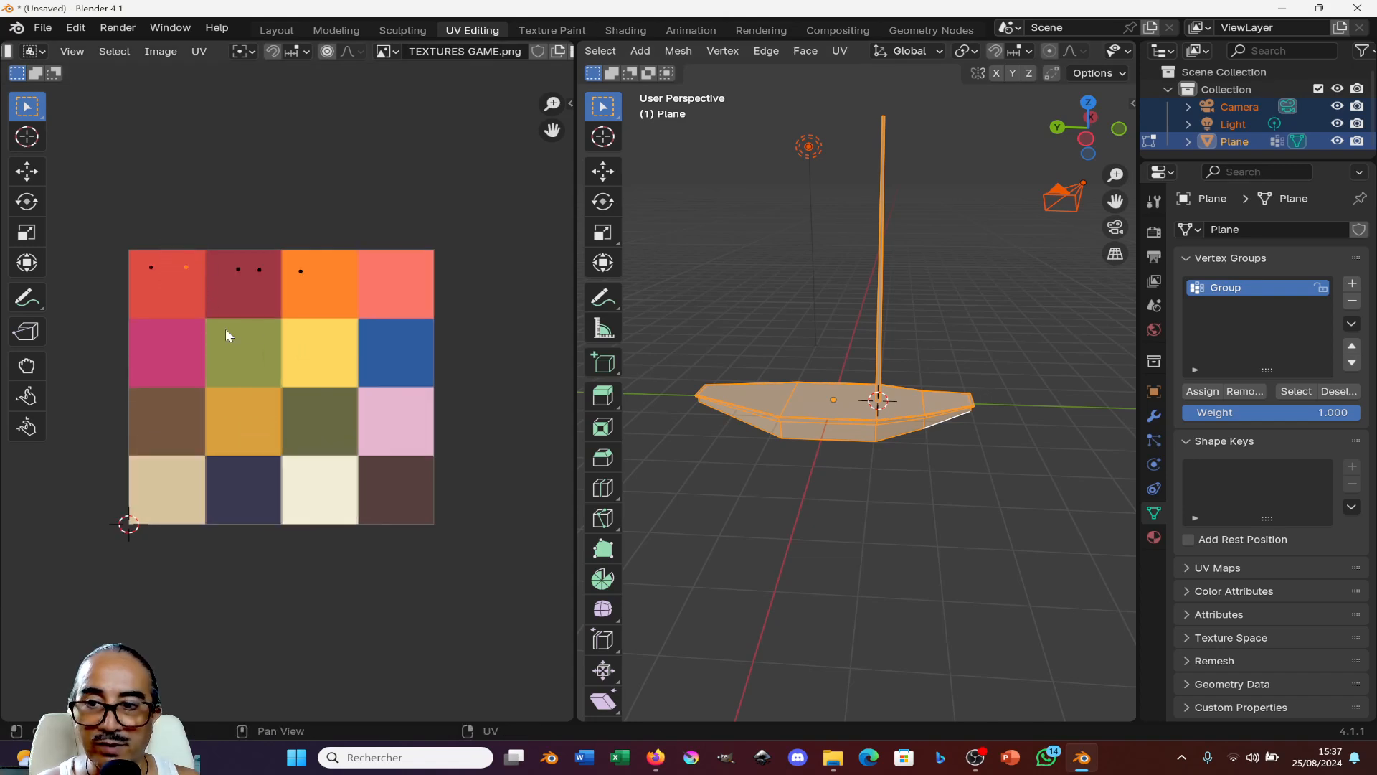
{"action": "key", "text": "g"}
{"action": "left_click", "coordinate": [214, 417]}
{"action": "left_click", "coordinate": [238, 269]}
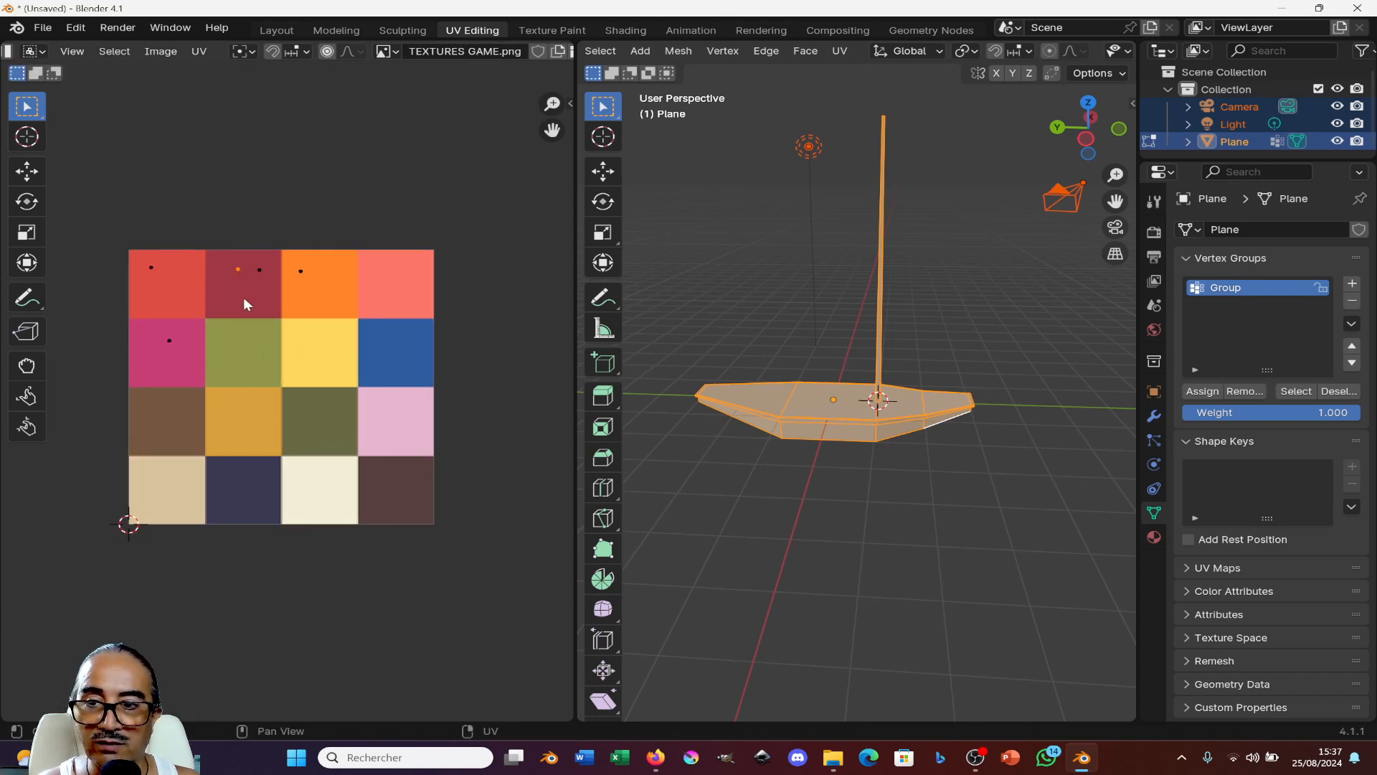
{"action": "key", "text": "g"}
{"action": "left_click", "coordinate": [237, 379]}
{"action": "left_click_drag", "start_coordinate": [283, 244], "coordinate": [309, 273]}
{"action": "key", "text": "g"}
{"action": "left_click", "coordinate": [340, 381]}
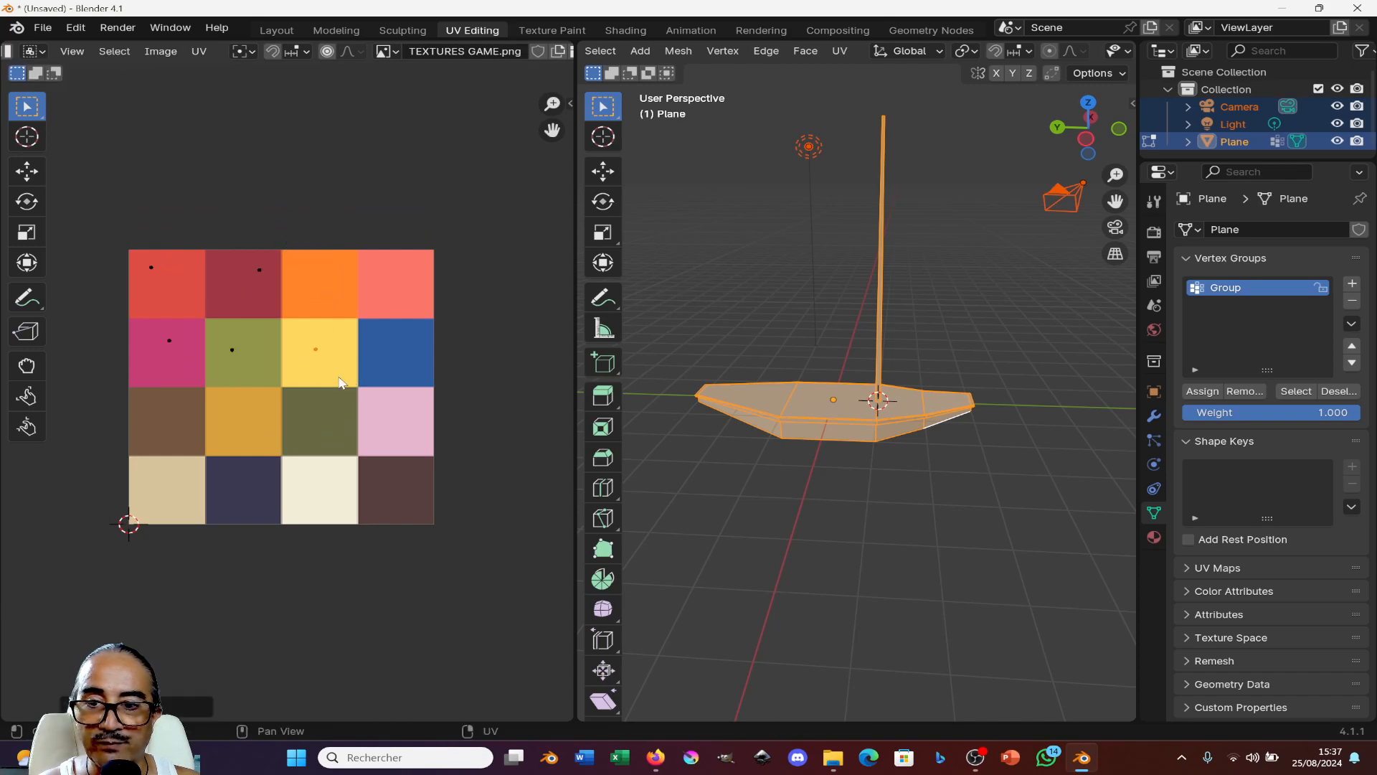
- Shift the UV points in the red and dark red squares slightly down toward the squares' centers
{"action": "left_click_drag", "start_coordinate": [118, 248], "coordinate": [289, 295]}
{"action": "key", "text": "g"}
{"action": "left_click", "coordinate": [229, 317]}
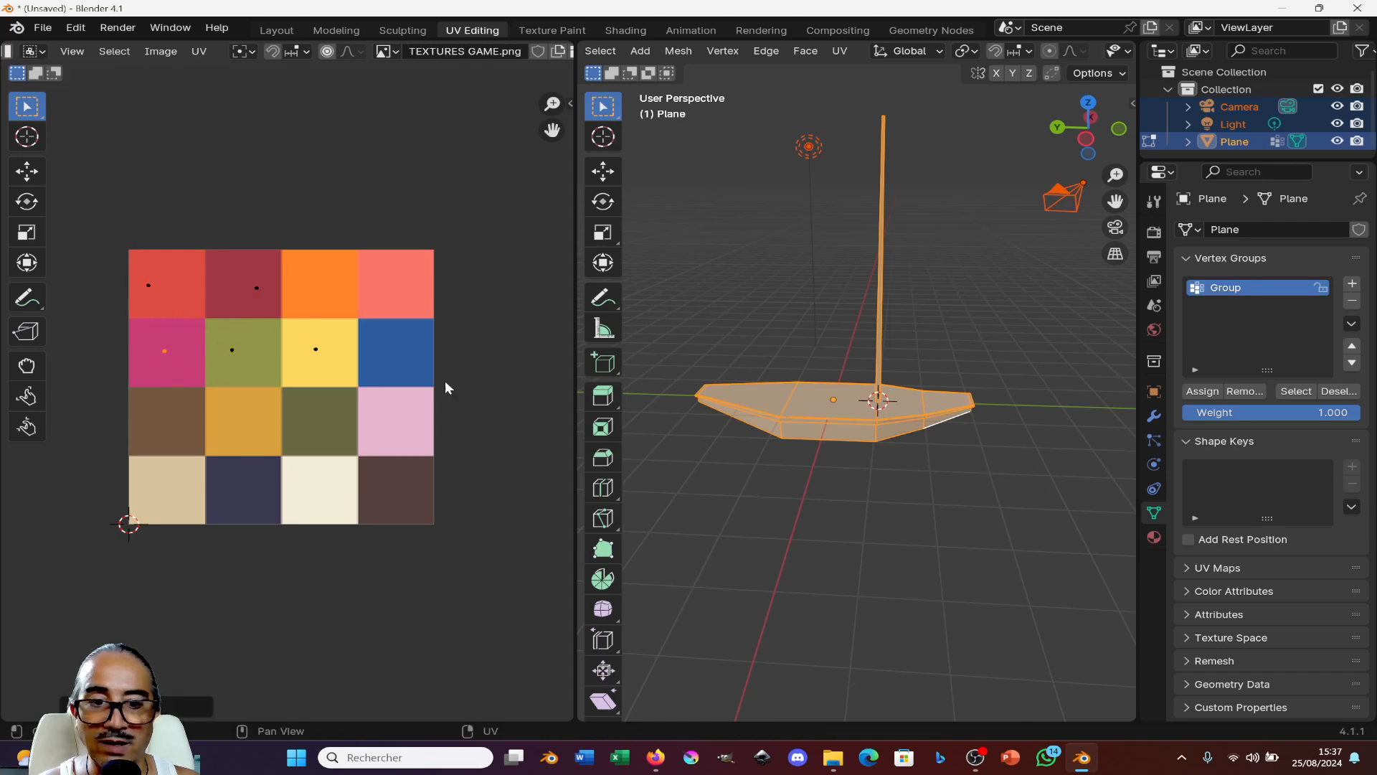
- Widen the 3D viewport by narrowing the UV editor, and return to Edit Mode on the boat mesh
{"action": "key", "text": "Tab"}
{"action": "middle_click_drag", "start_coordinate": [863, 440], "coordinate": [782, 436]}
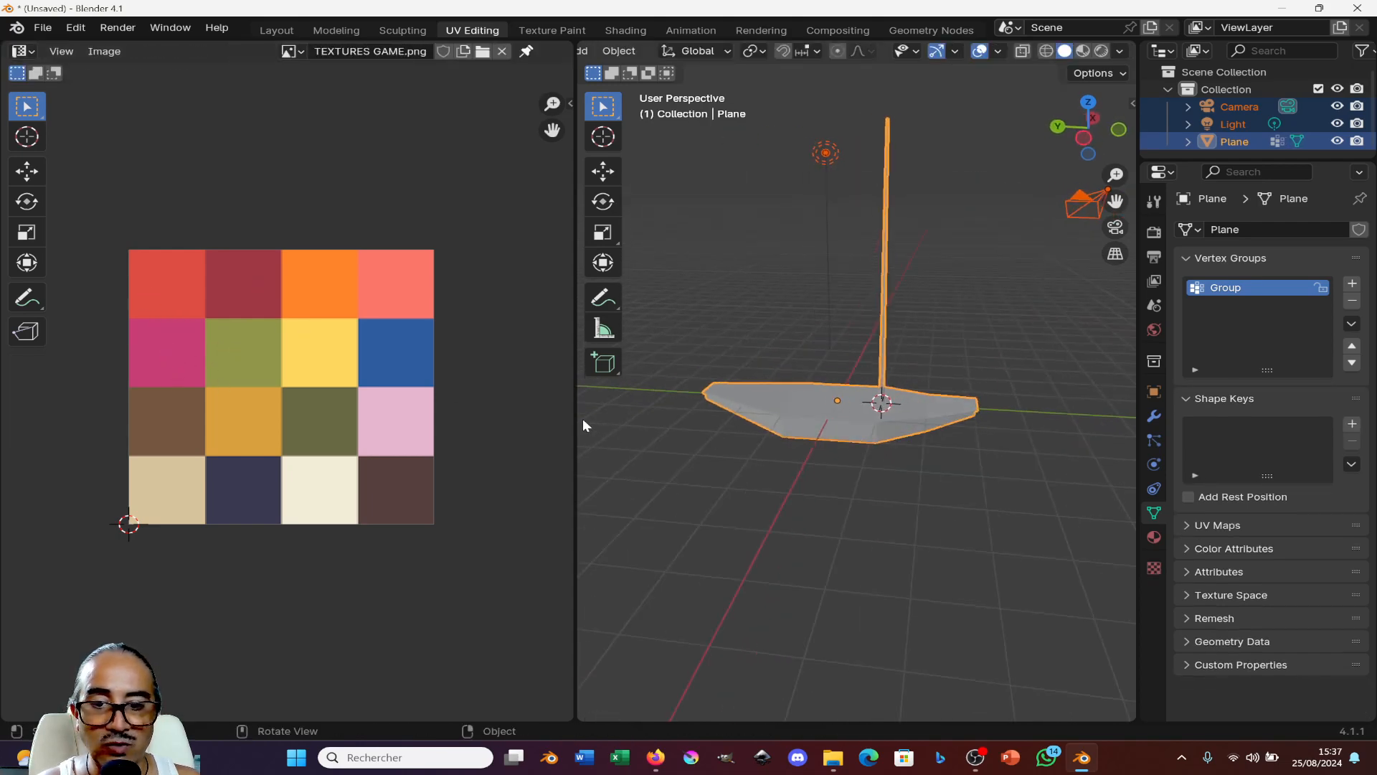
{"action": "left_click_drag", "start_coordinate": [574, 416], "coordinate": [240, 416]}
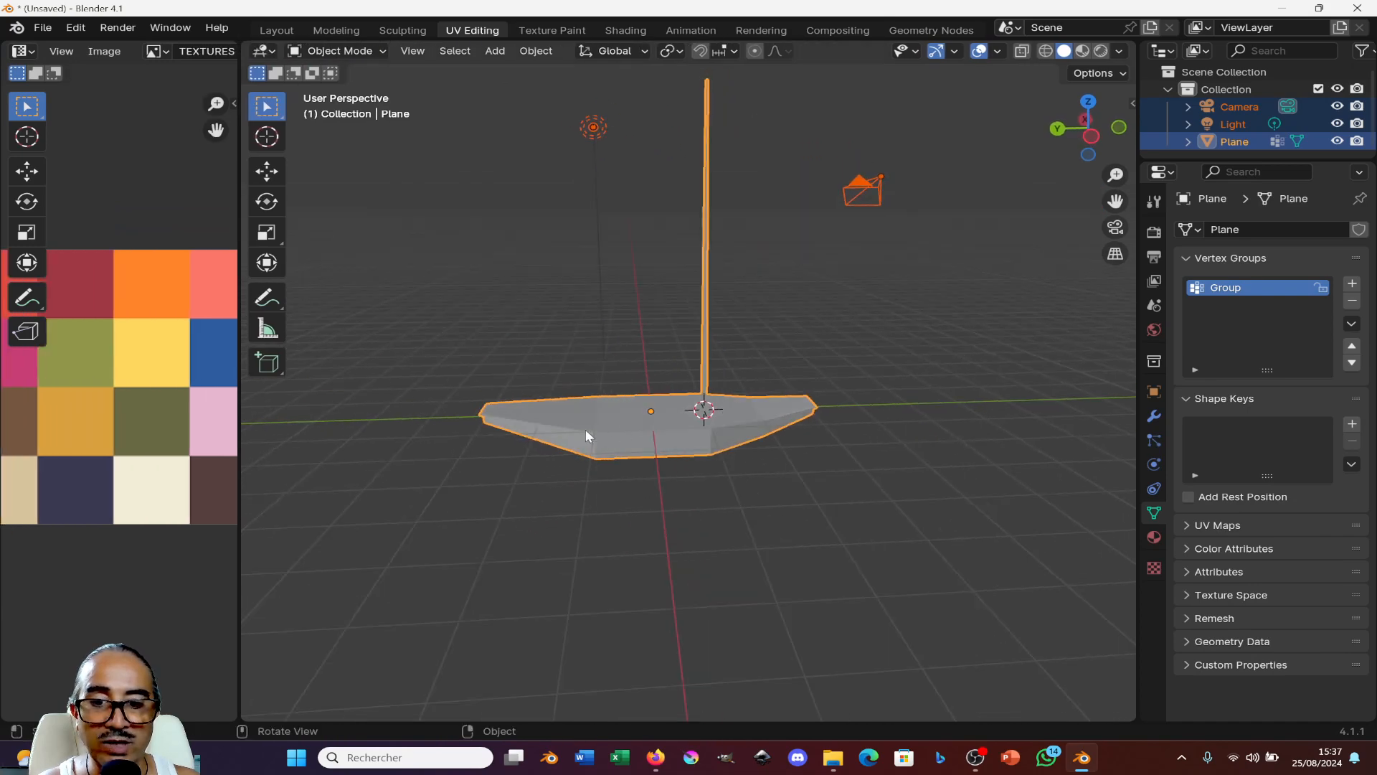
{"action": "scroll", "coordinate": [624, 423], "scroll_direction": "up", "scroll_amount": 3}
{"action": "key", "text": "Tab"}
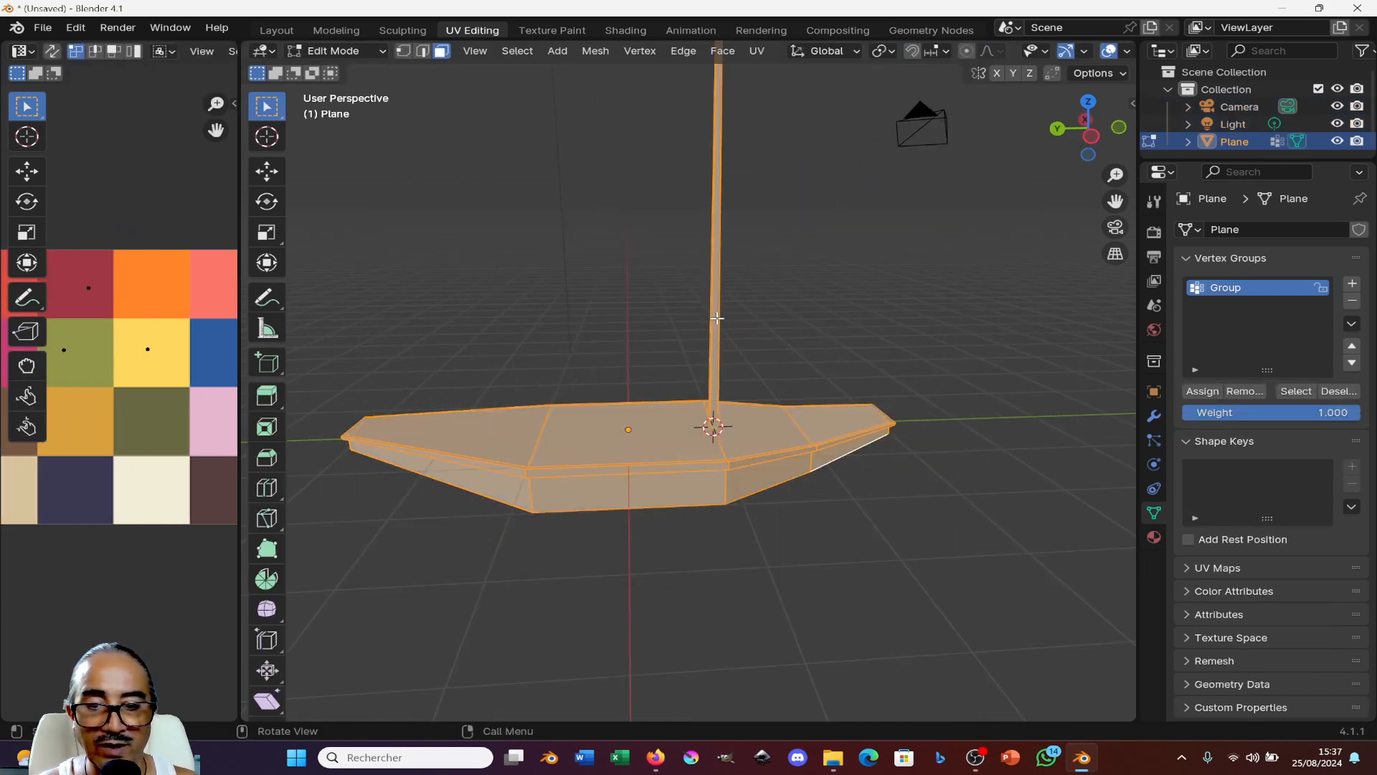
- Snap the 3D cursor to the tapered deck face at the end of the hull away from the mast
{"action": "key", "text": "KP_3"}
{"action": "middle_click_drag", "start_coordinate": [824, 470], "coordinate": [711, 457]}
{"action": "left_click", "coordinate": [698, 466]}
{"action": "key", "text": "shift+s"}
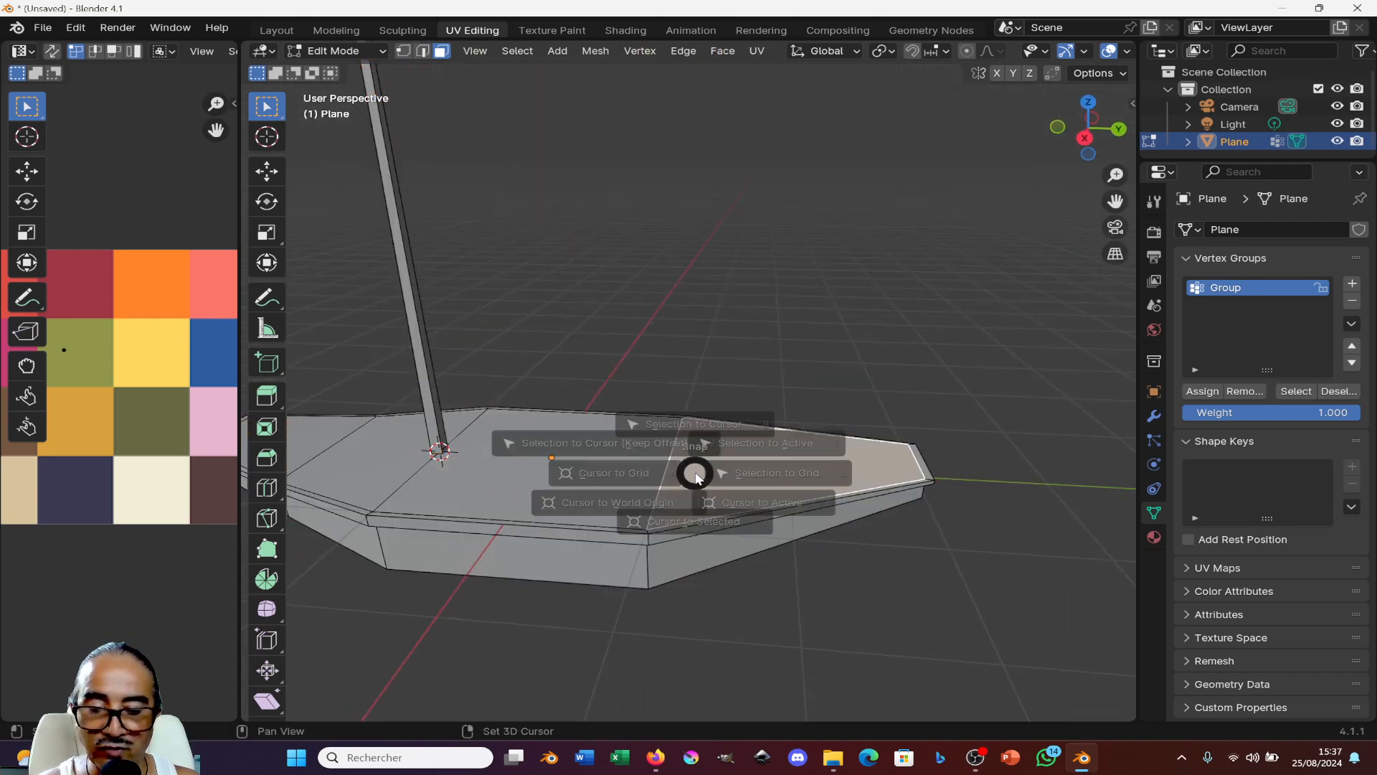
{"action": "left_click", "coordinate": [710, 573]}
{"action": "key", "text": "Tab"}
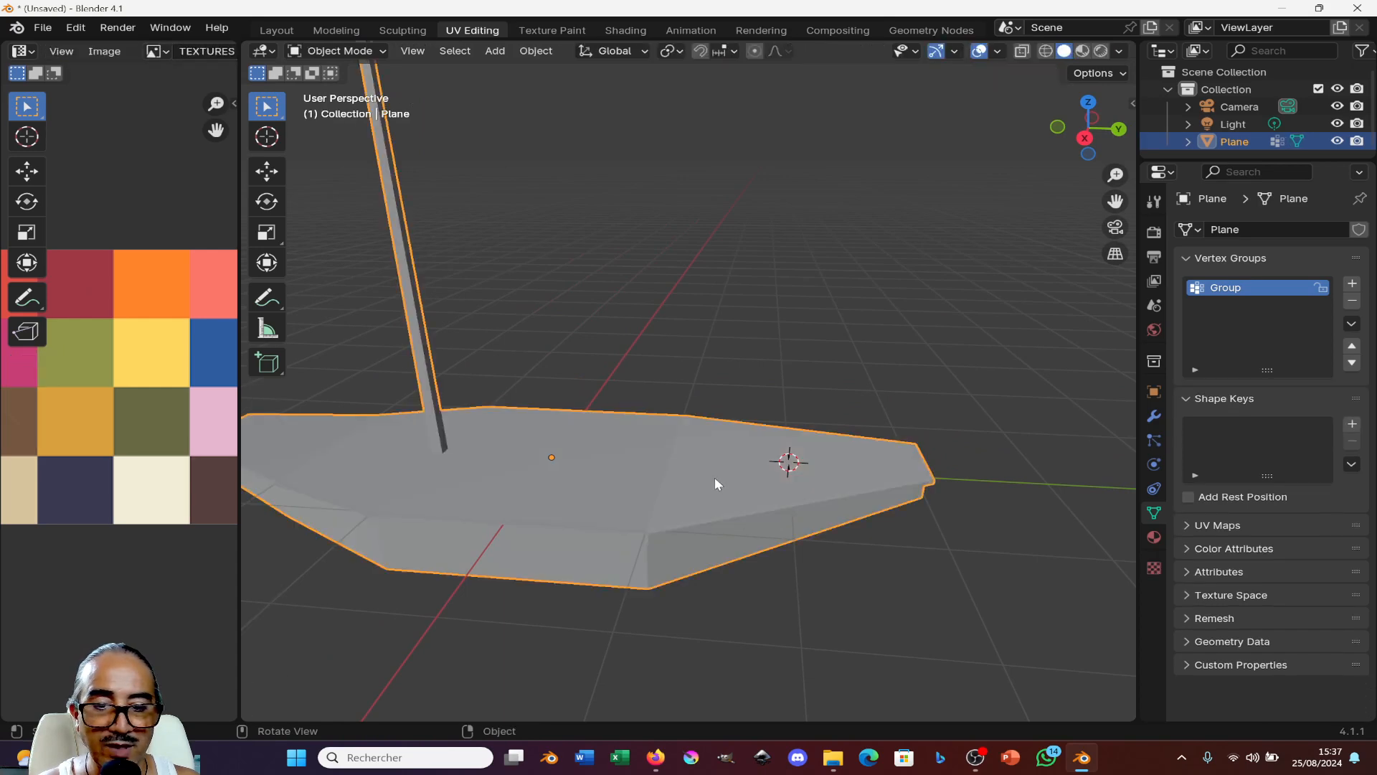
{"action": "key", "text": "Tab"}
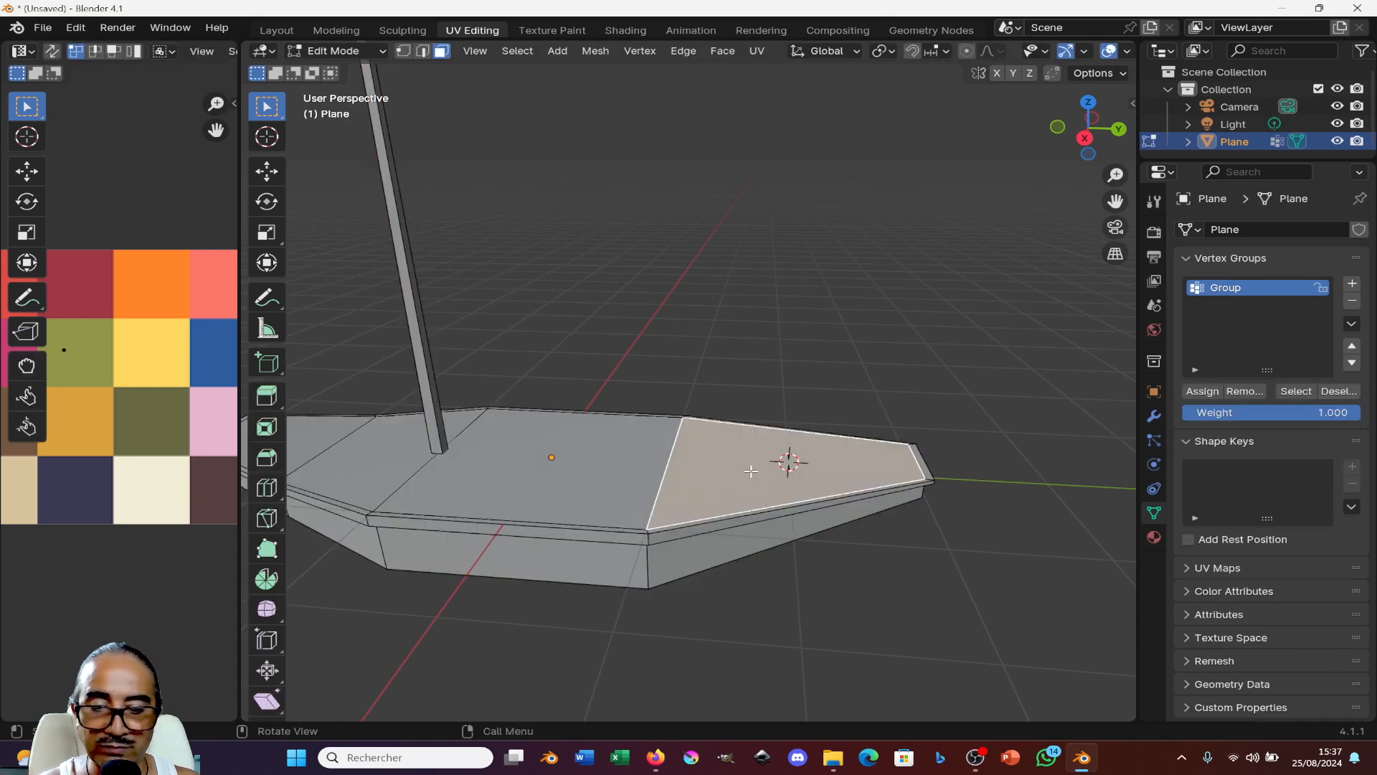
{"action": "key", "text": "Tab"}
{"action": "key", "text": "KP_3"}
{"action": "key", "text": "KP_1"}
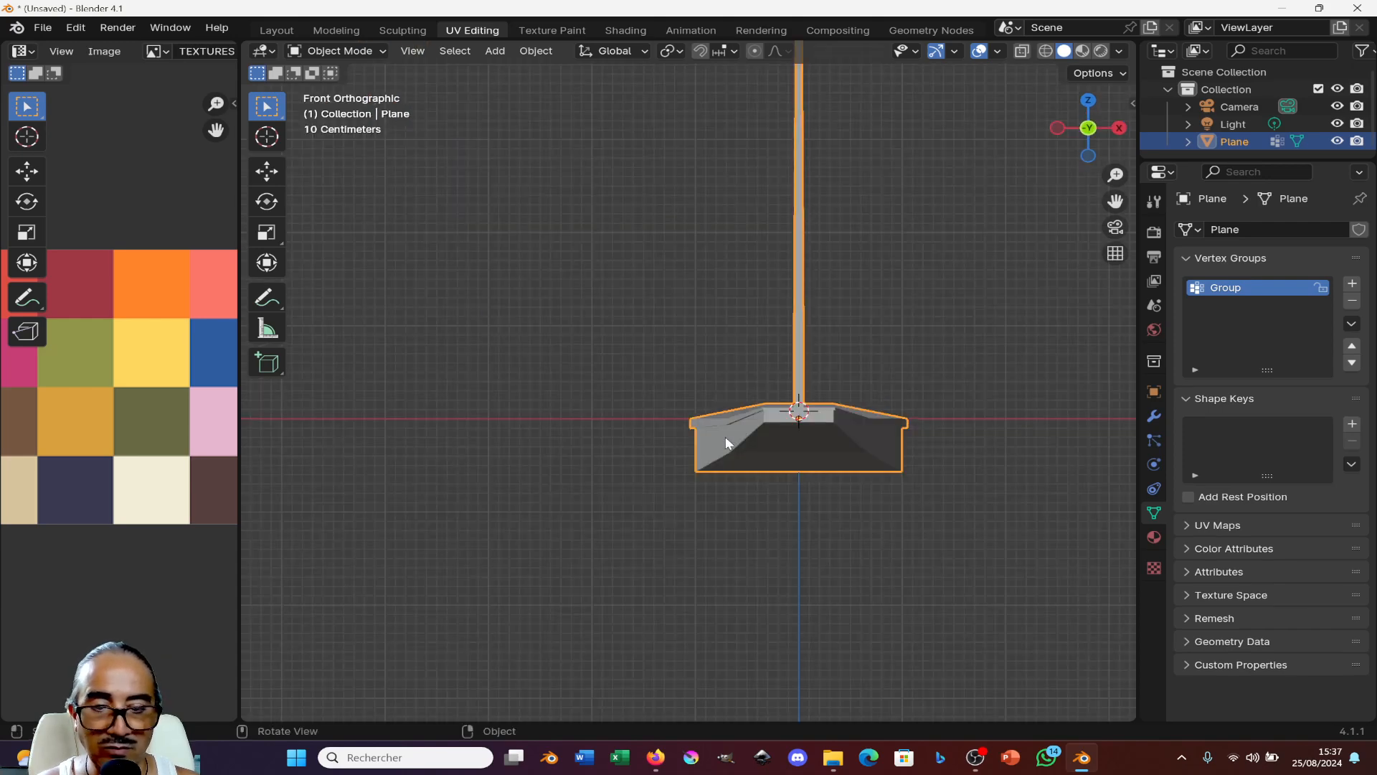
{"action": "key", "text": "KP_3"}
{"action": "key", "text": "Tab"}
{"action": "middle_click_drag", "start_coordinate": [725, 437], "coordinate": [792, 434]}
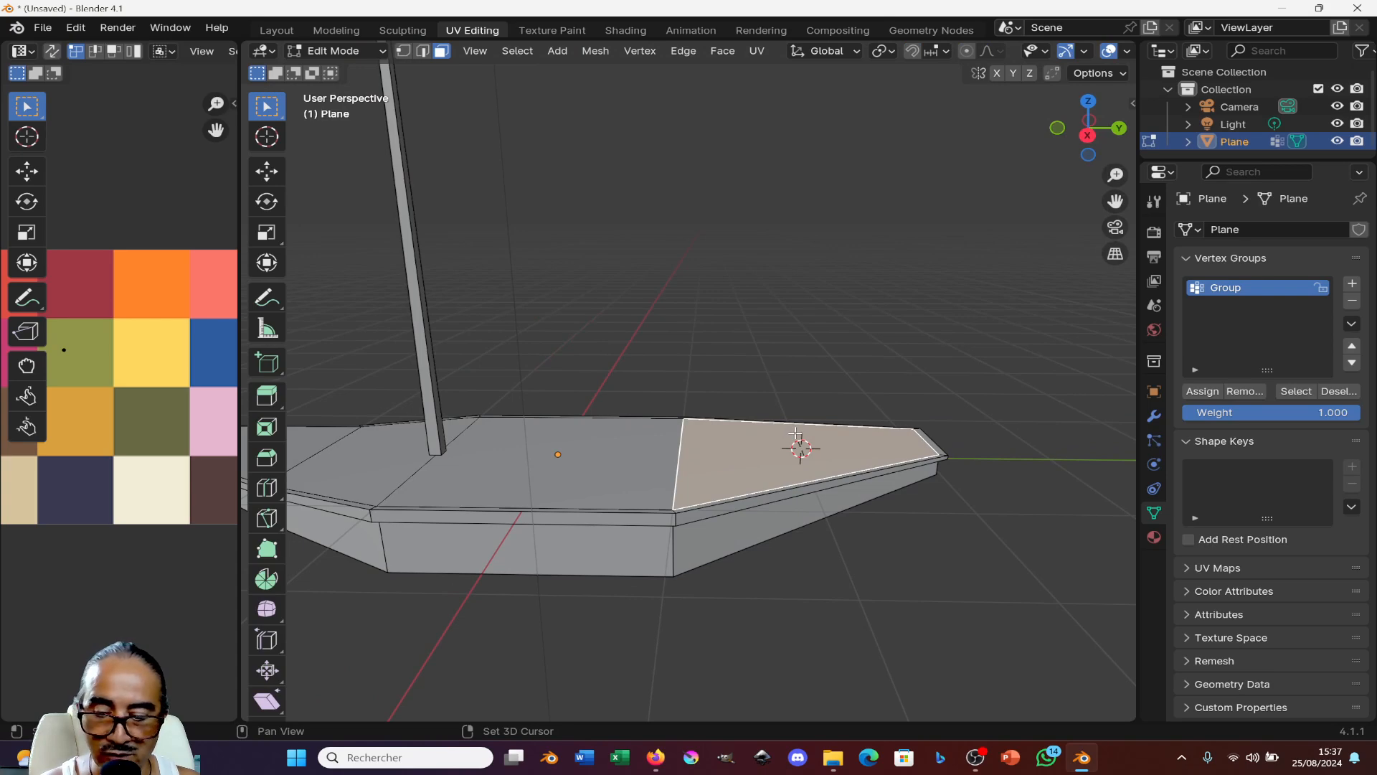
- Add a cube at the 3D cursor, scale it down to a small block and move it toward the deck's far edge
{"action": "key", "text": "shift+a"}
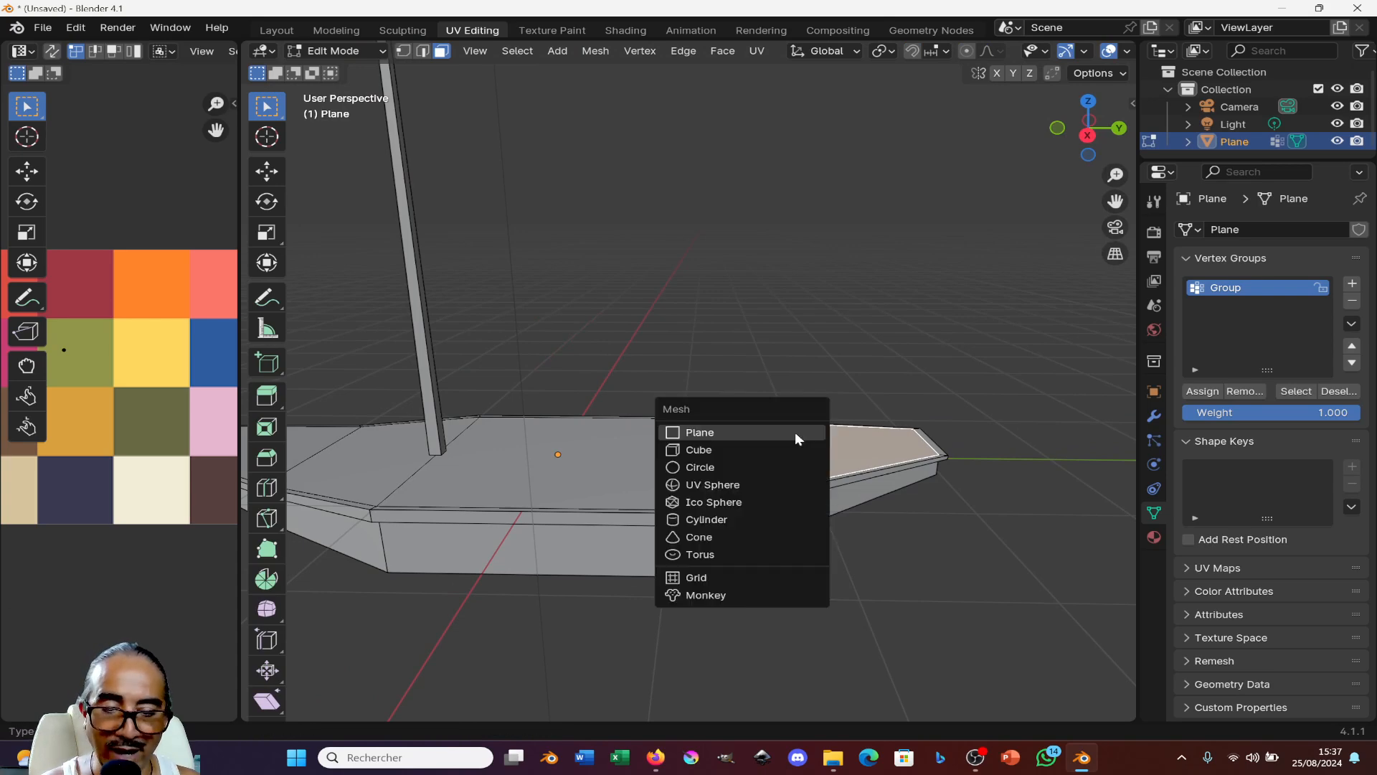
{"action": "left_click", "coordinate": [723, 449]}
{"action": "key", "text": "s"}
{"action": "left_click", "coordinate": [809, 475]}
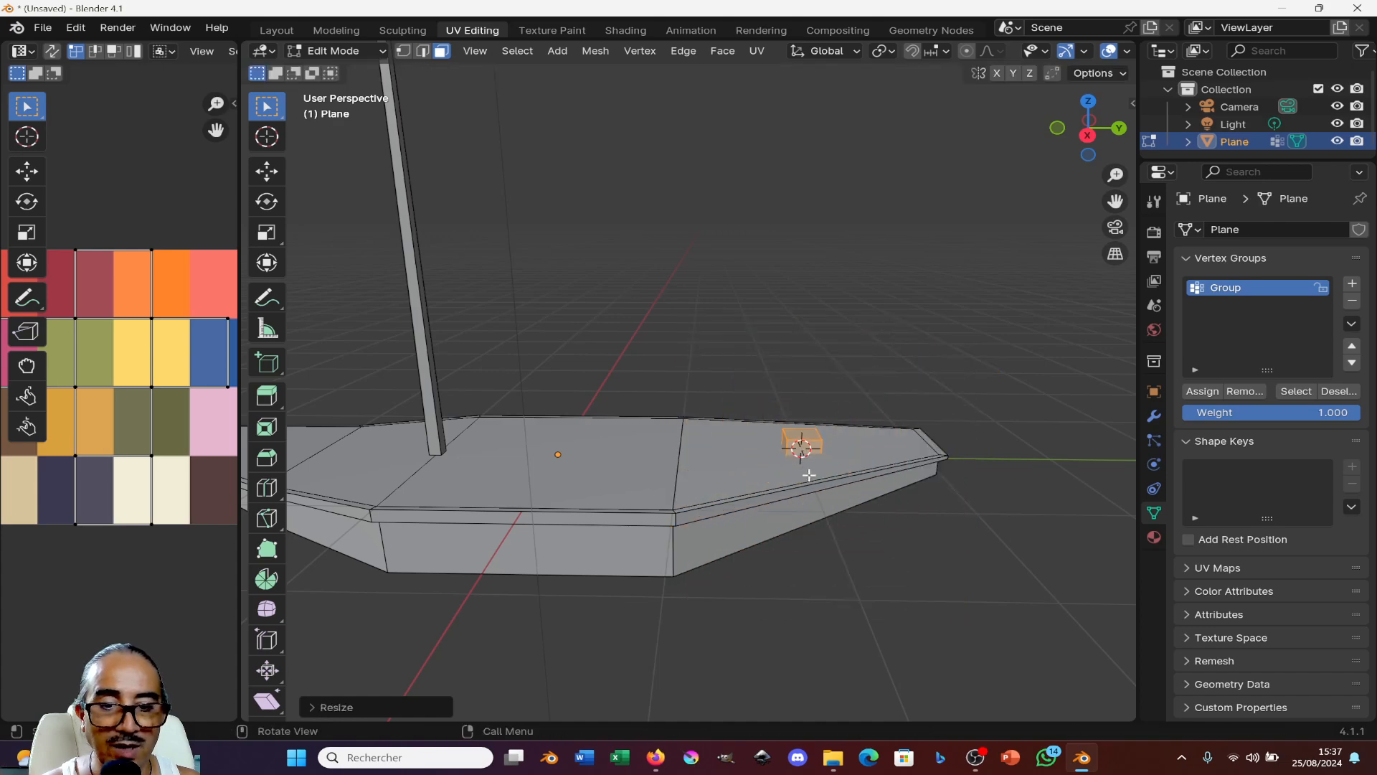
{"action": "key", "text": "g"}
{"action": "left_click", "coordinate": [828, 442]}
{"action": "key", "text": "Tab"}
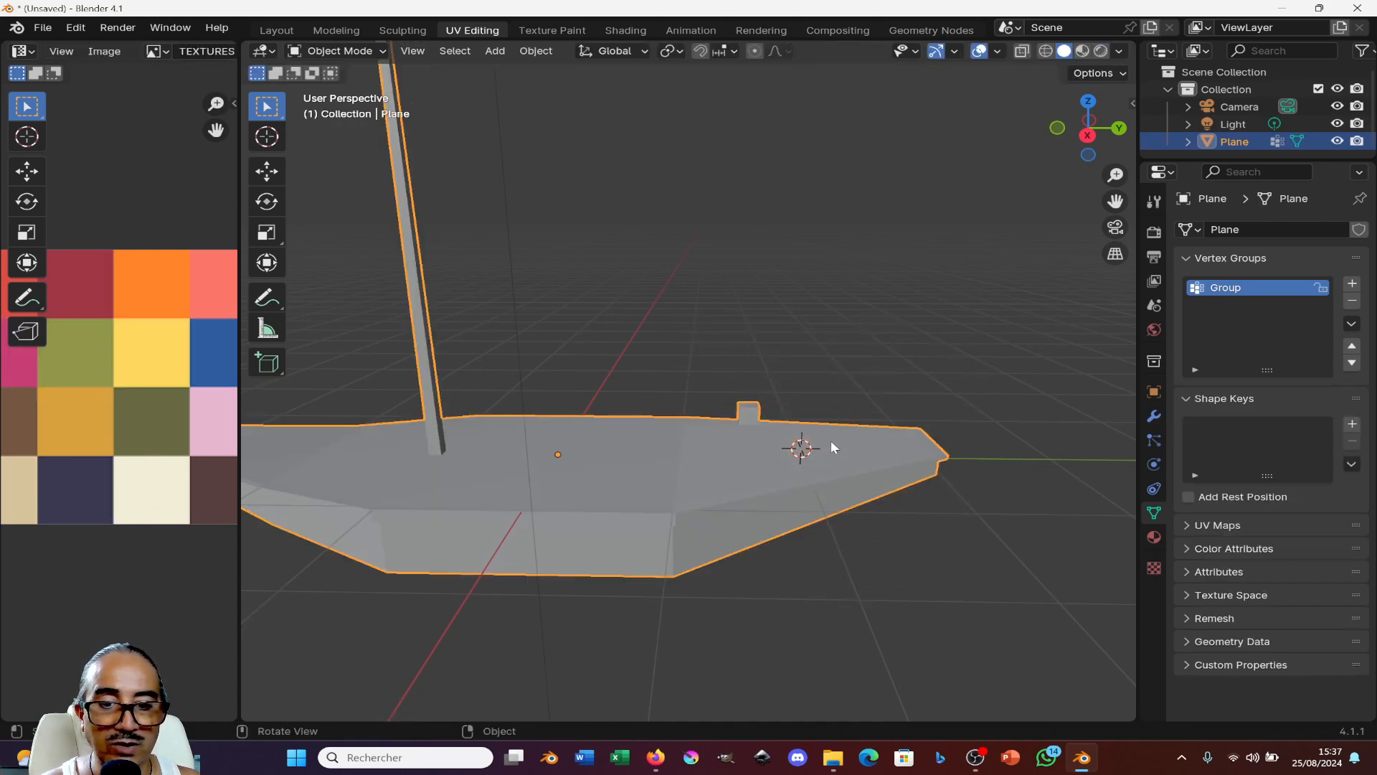
{"action": "key", "text": "Tab"}
- Turn on snapping and set the snap target to Face
{"action": "scroll", "coordinate": [836, 55], "scroll_direction": "right", "scroll_amount": 4}
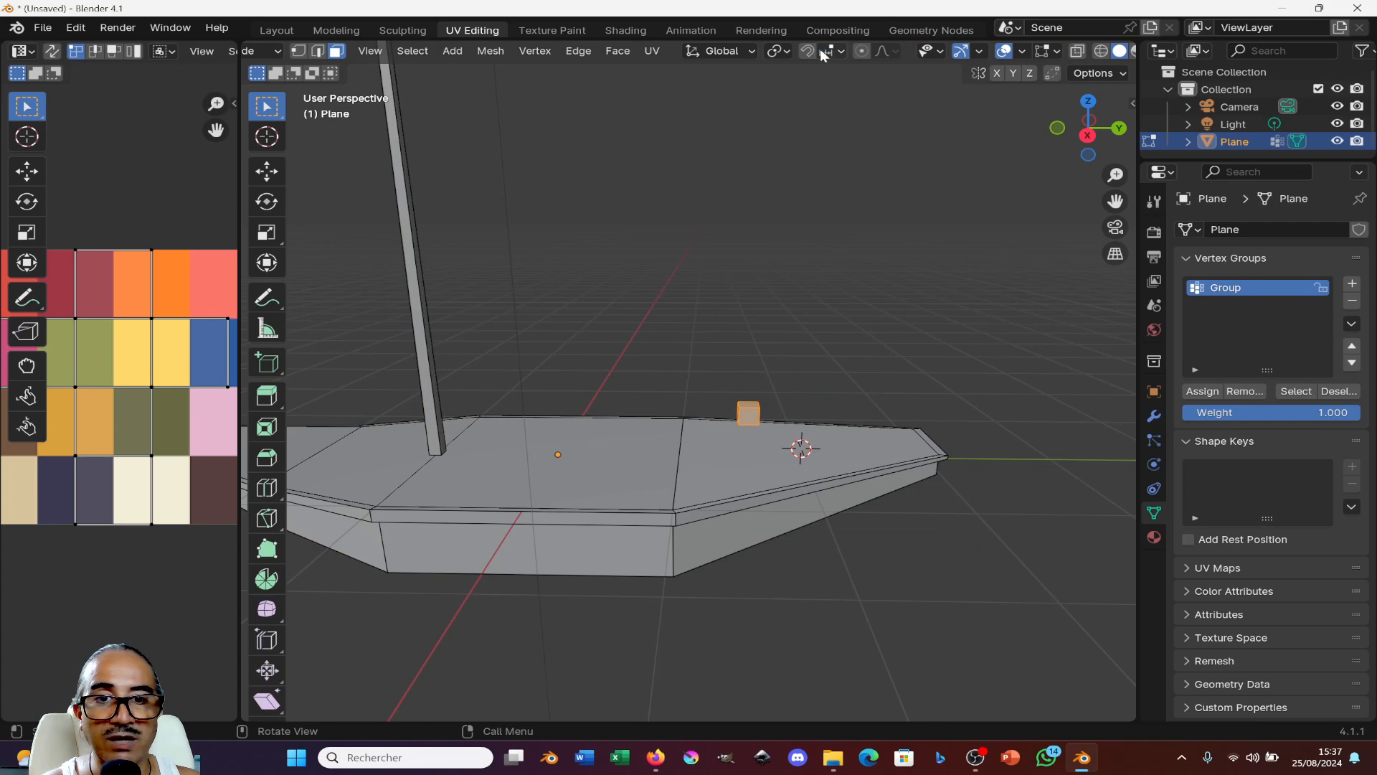
{"action": "left_click", "coordinate": [838, 52]}
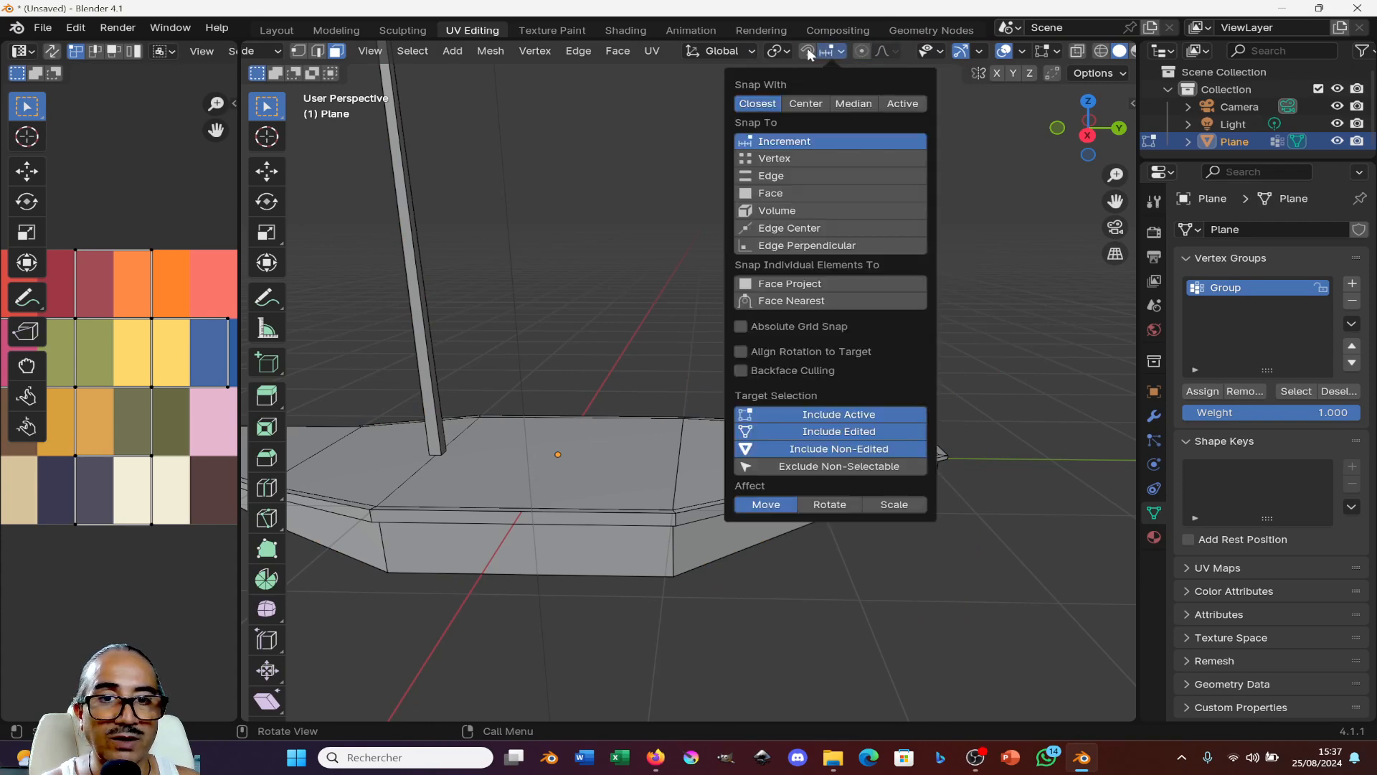
{"action": "left_click", "coordinate": [807, 49]}
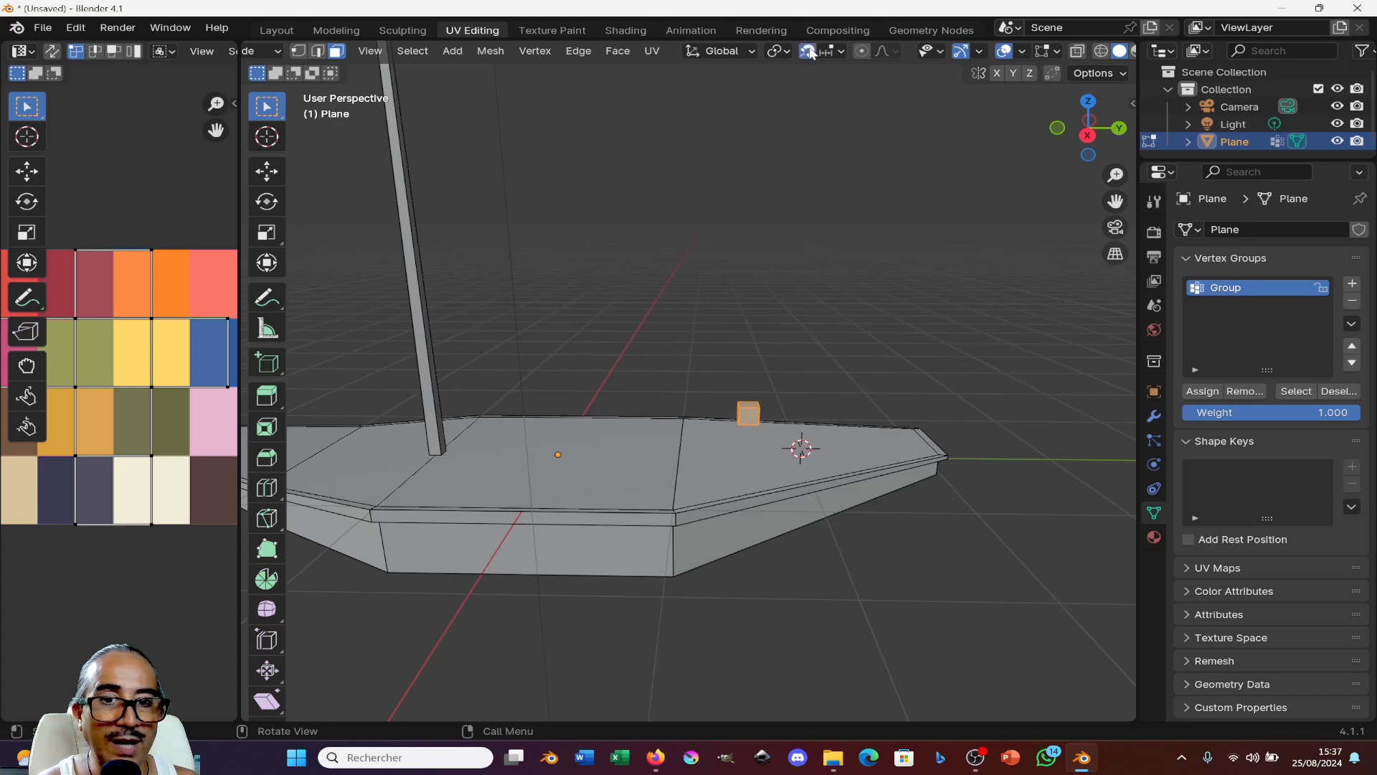
{"action": "left_click", "coordinate": [829, 53]}
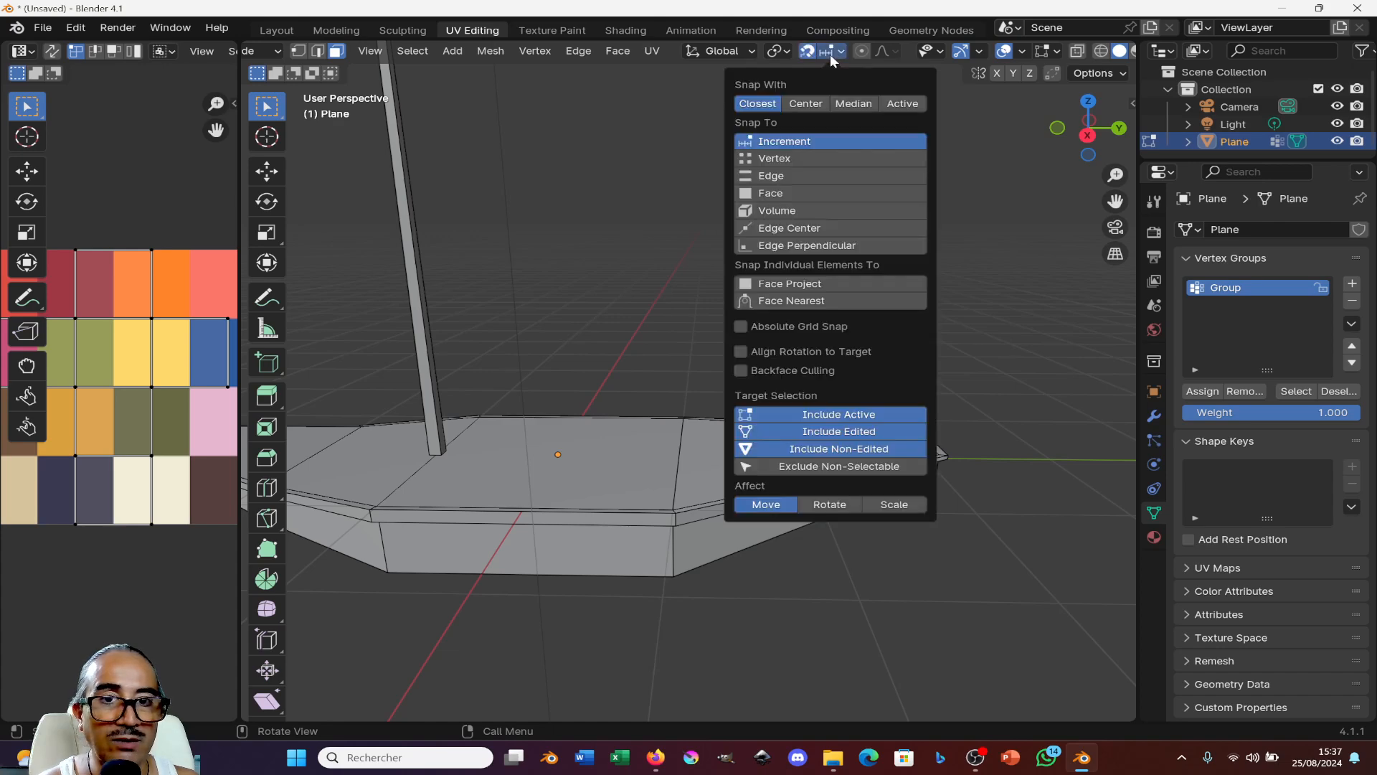
{"action": "left_click", "coordinate": [776, 192]}
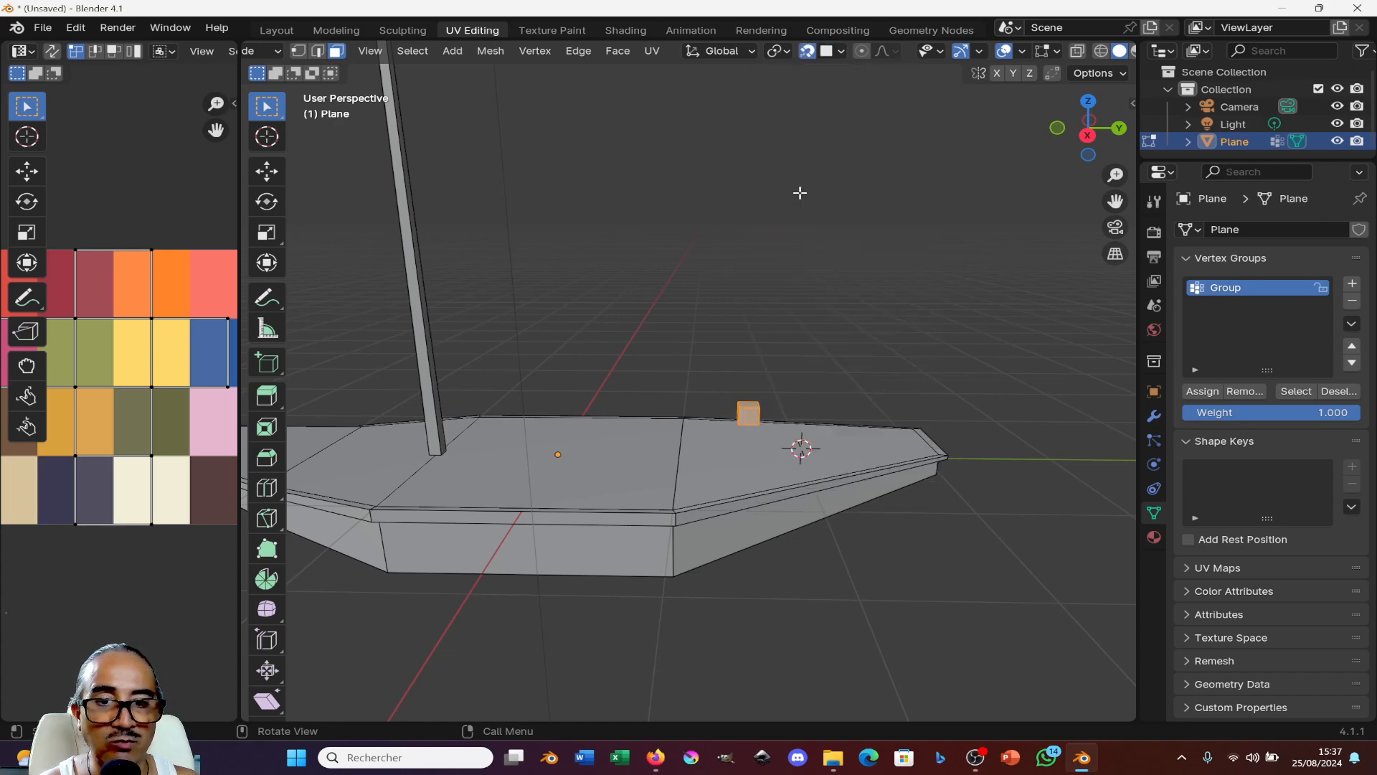
- Move the small cube onto the tapered deck face, near one side edge of the hull
{"action": "key", "text": "g"}
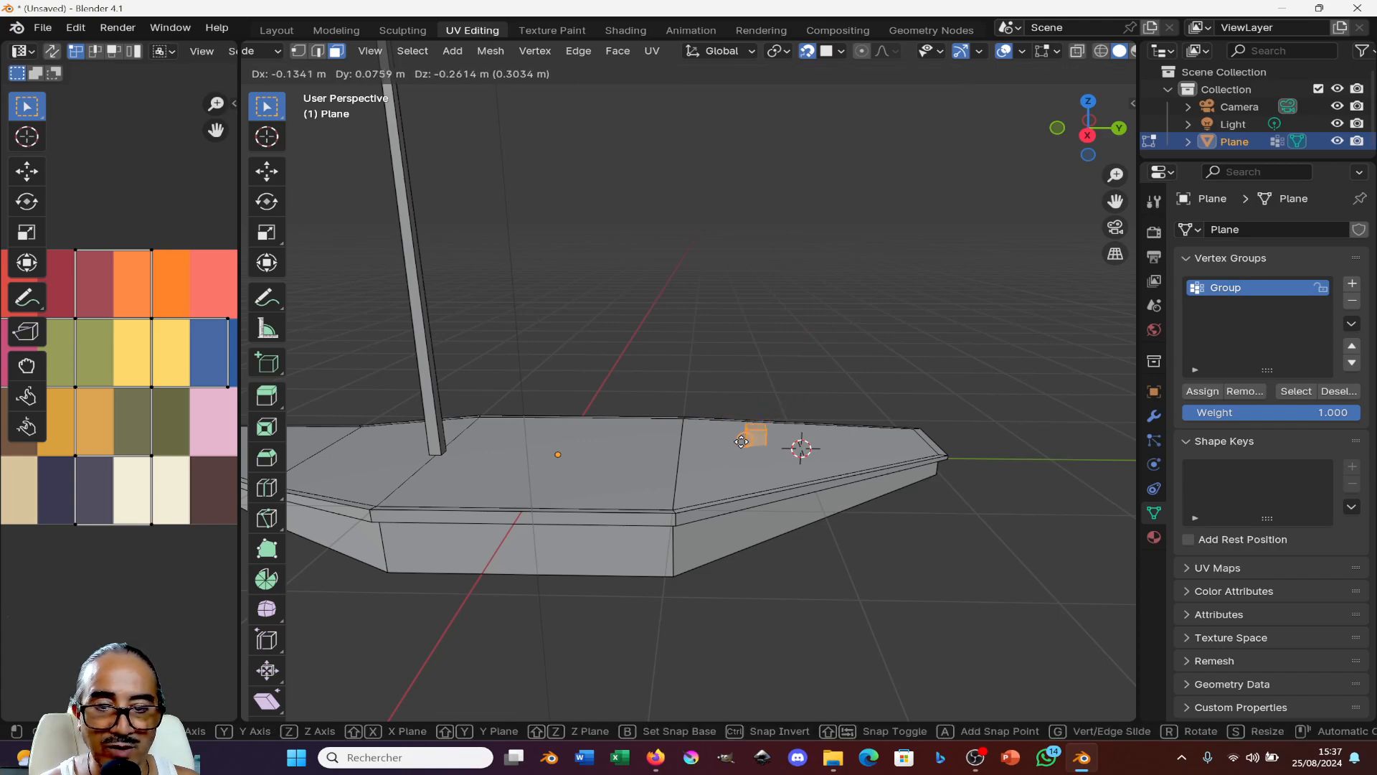
{"action": "left_click", "coordinate": [727, 442]}
{"action": "middle_click_drag", "start_coordinate": [728, 443], "coordinate": [576, 513]}
{"action": "key", "text": "g"}
{"action": "left_click", "coordinate": [609, 470]}
- Scale the cube down to a slim post's footprint and reposition it on the deck
{"action": "key", "text": "s"}
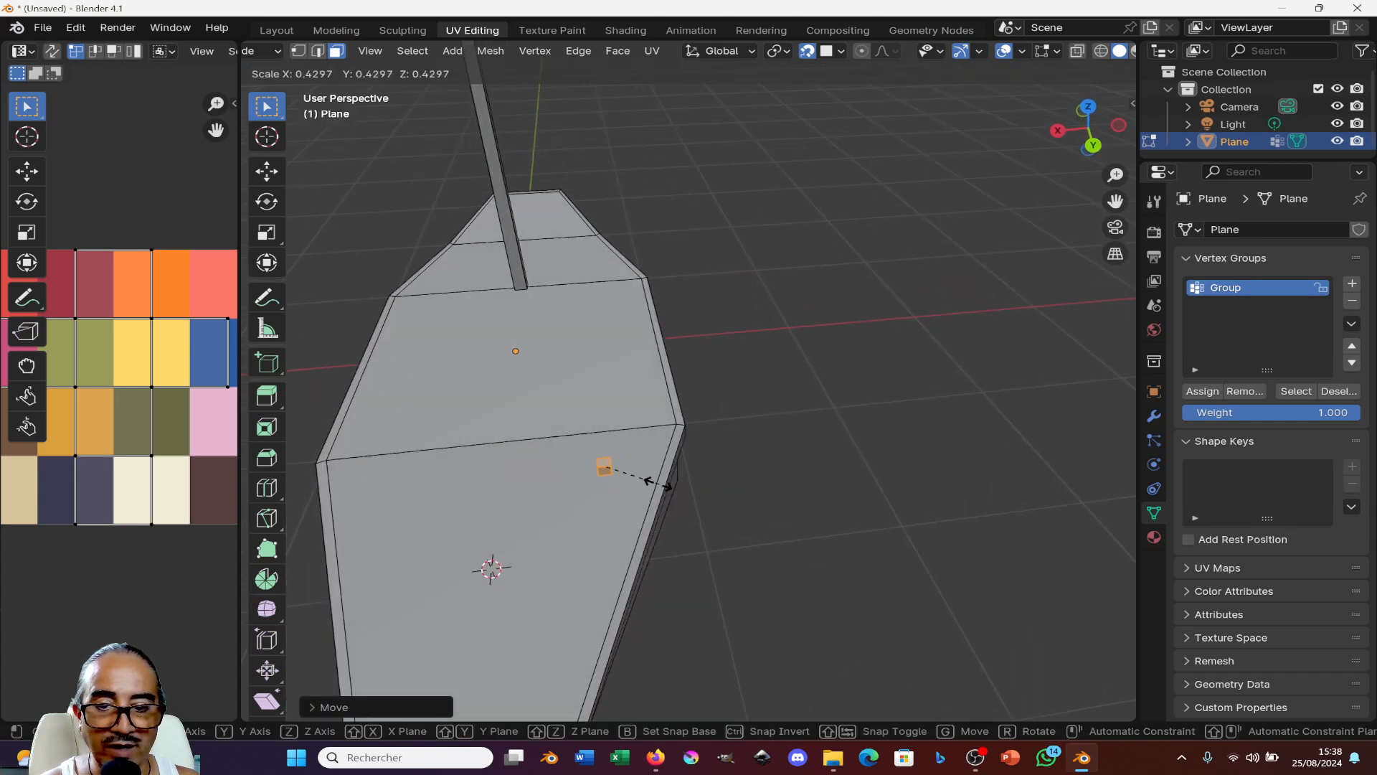
{"action": "left_click", "coordinate": [645, 482]}
{"action": "middle_click_drag", "start_coordinate": [646, 483], "coordinate": [650, 466]}
{"action": "key", "text": "g"}
{"action": "left_click", "coordinate": [607, 460]}
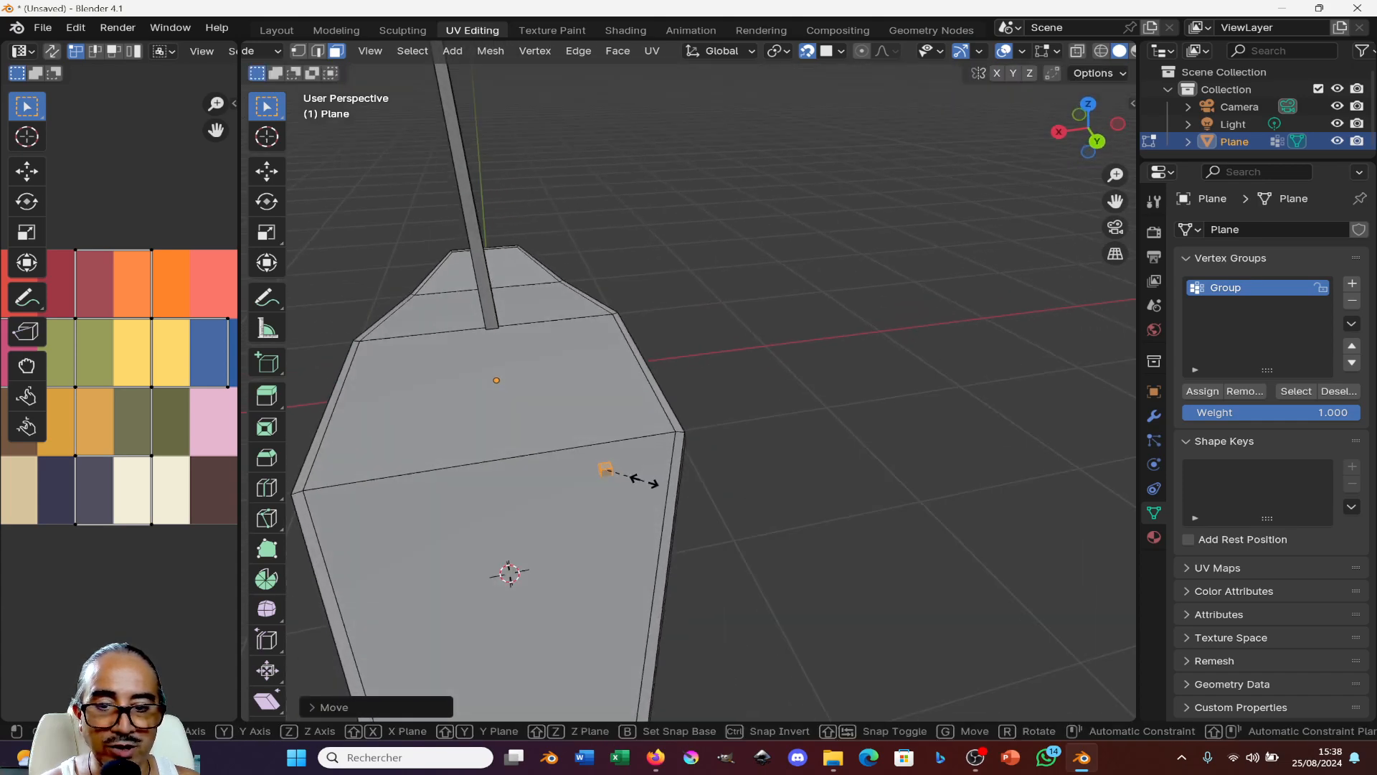
{"action": "left_click", "coordinate": [687, 467]}
- Raise the cube's top face along the Z axis to form a tall, thin post
{"action": "key", "text": "g"}
{"action": "key", "text": "z"}
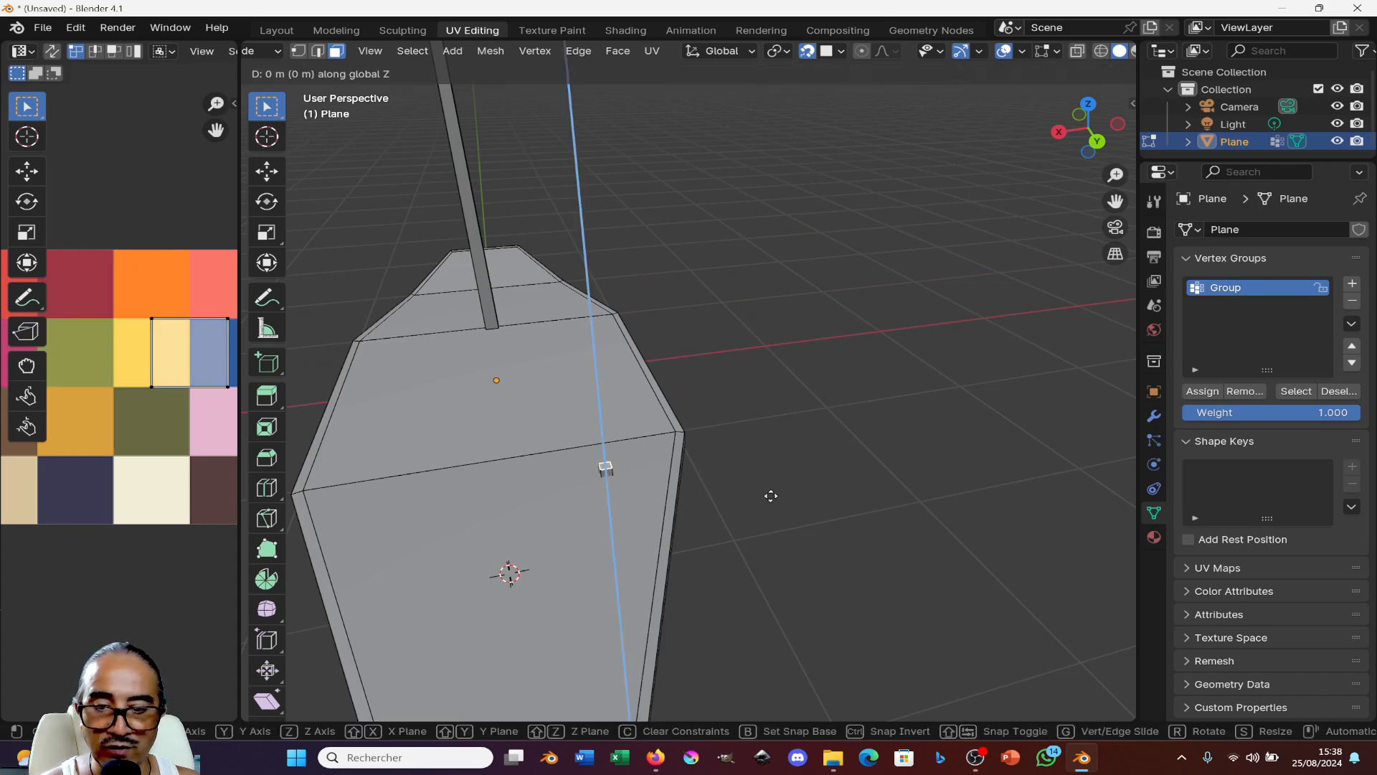
{"action": "left_click", "coordinate": [739, 333]}
{"action": "key", "text": "g"}
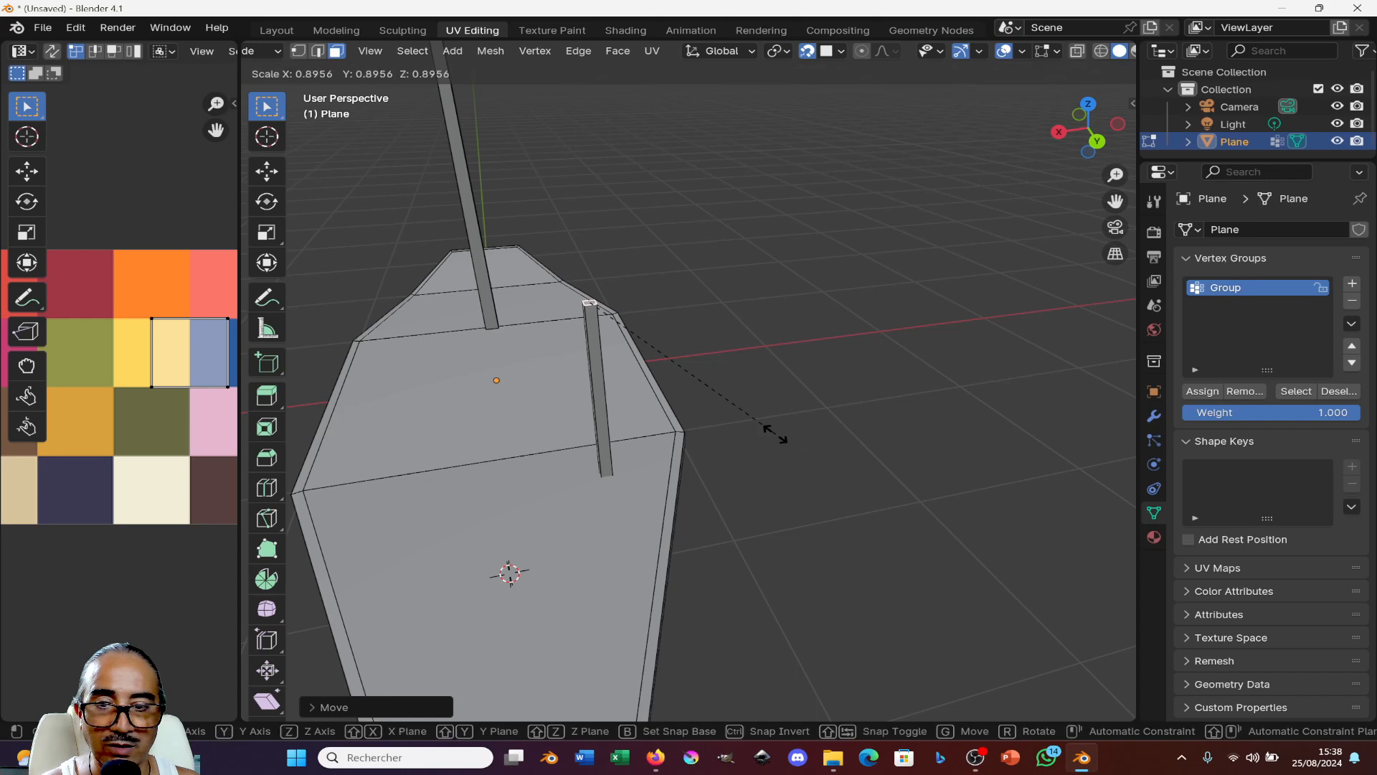
{"action": "key", "text": "Escape"}
- Duplicate the whole linked post and place the copy on the opposite side of the deck
{"action": "left_click", "coordinate": [604, 427]}
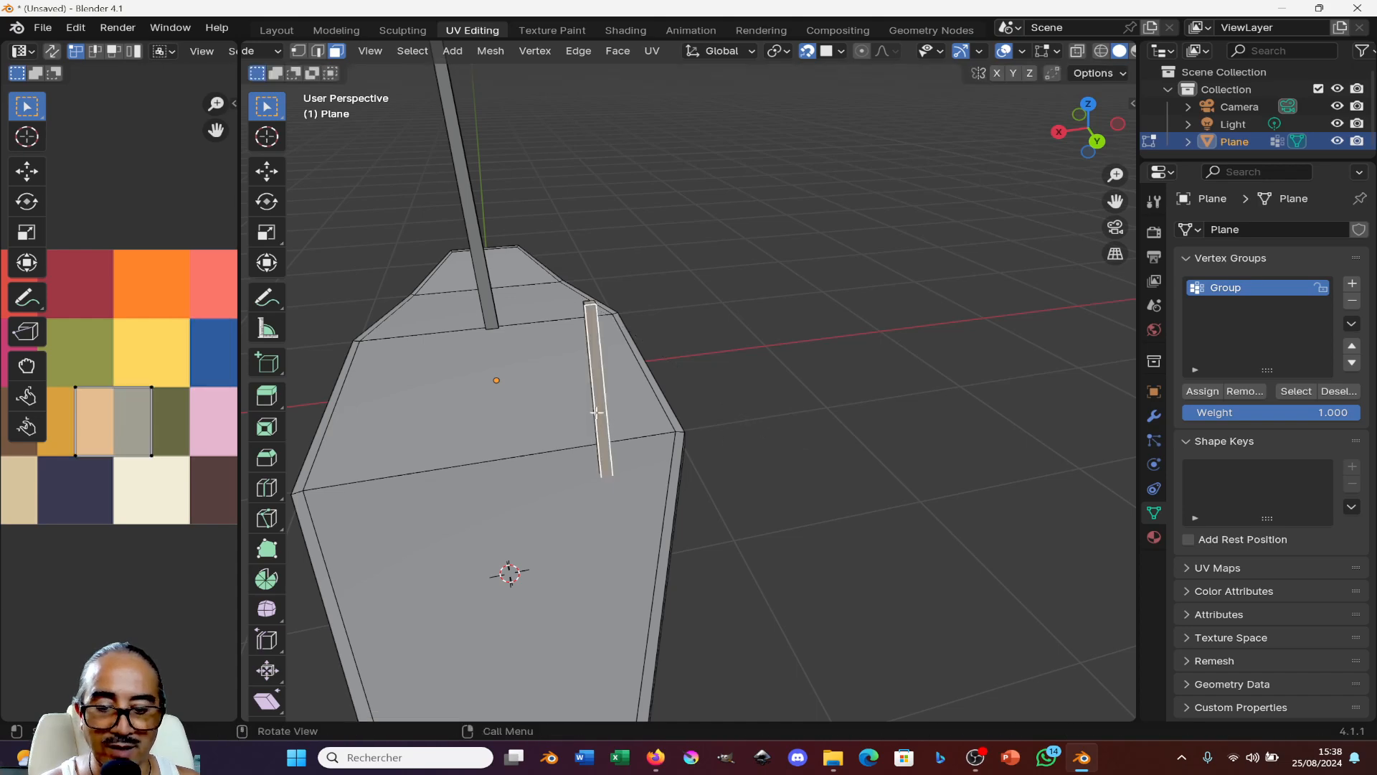
{"action": "key", "text": "ctrl+l"}
{"action": "key", "text": "KP_1"}
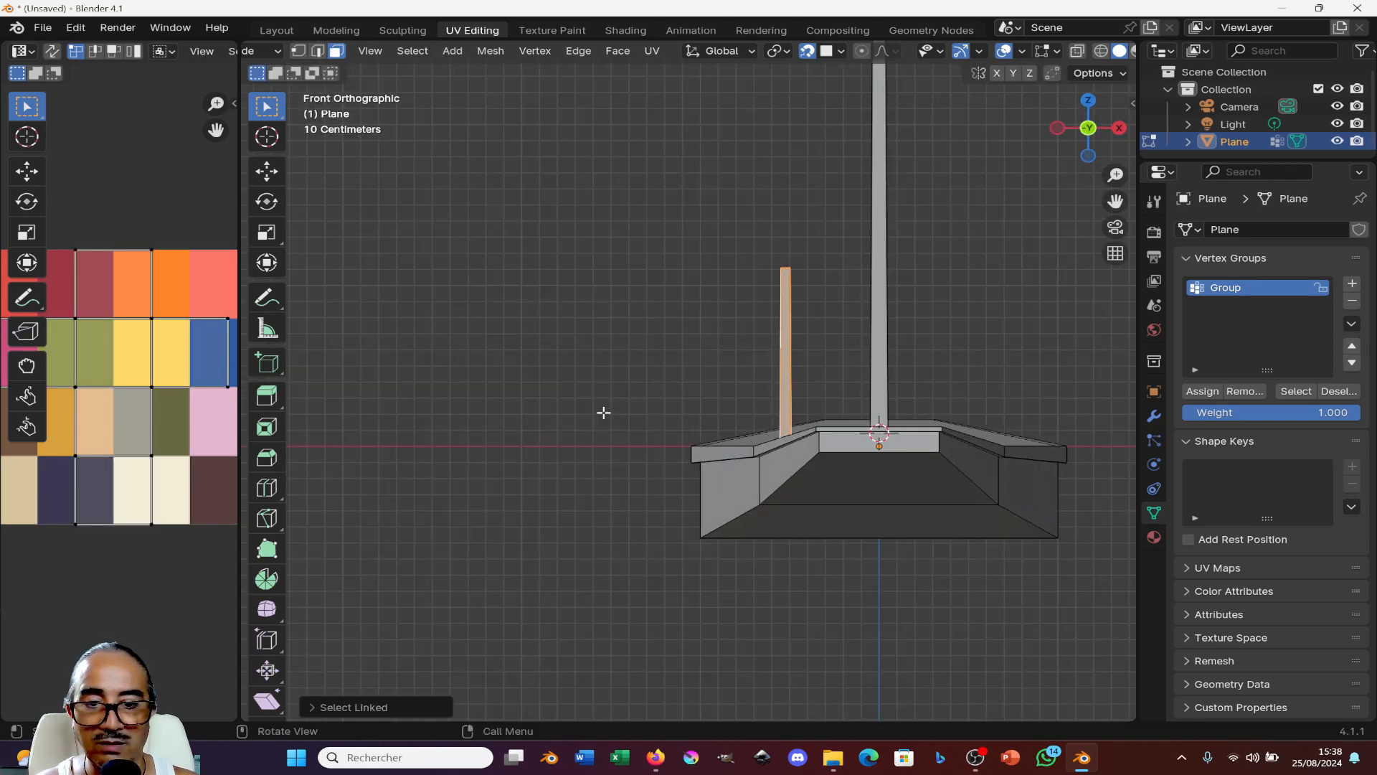
{"action": "key", "text": "shift+d"}
{"action": "left_click", "coordinate": [858, 511]}
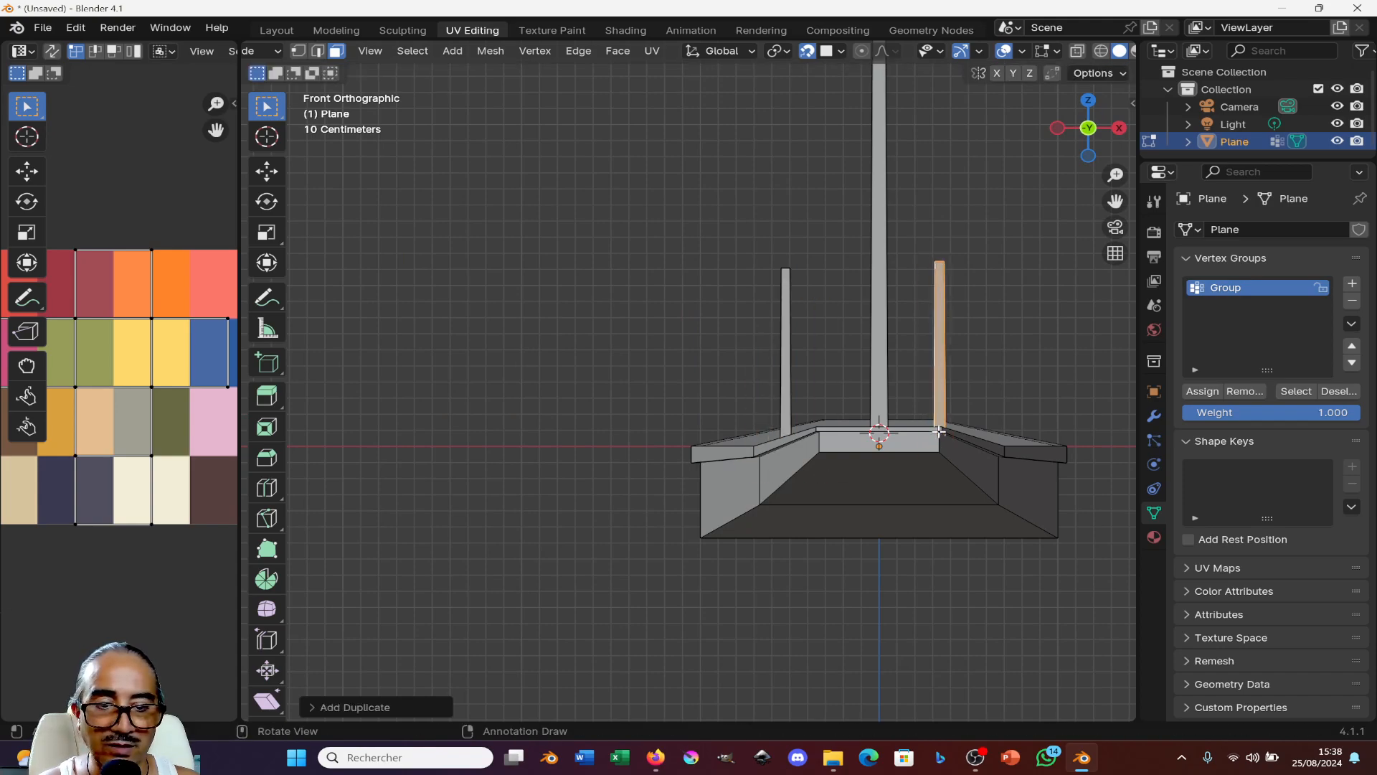
{"action": "middle_click_drag", "start_coordinate": [859, 511], "coordinate": [705, 536]}
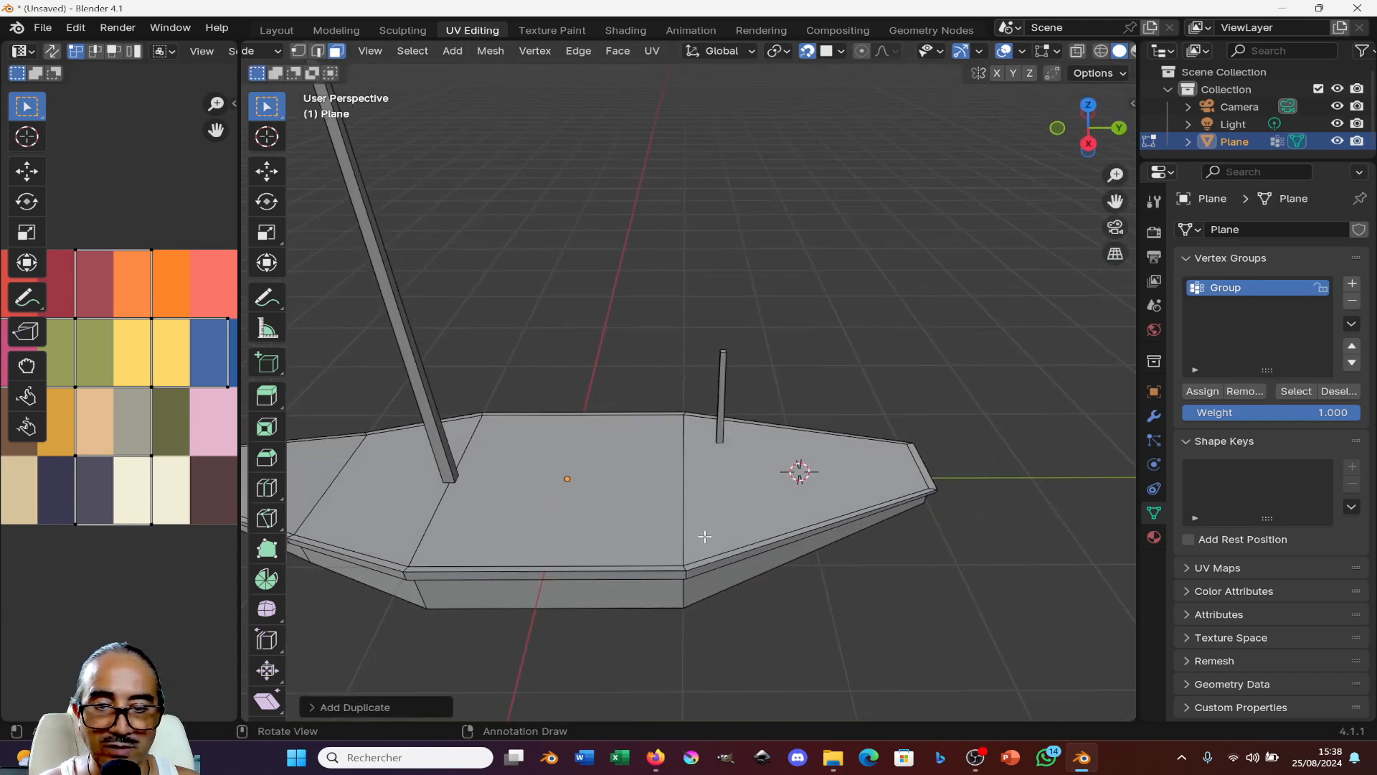
{"action": "key", "text": "g"}
{"action": "left_click", "coordinate": [567, 567]}
{"action": "middle_click_drag", "start_coordinate": [567, 567], "coordinate": [629, 493]}
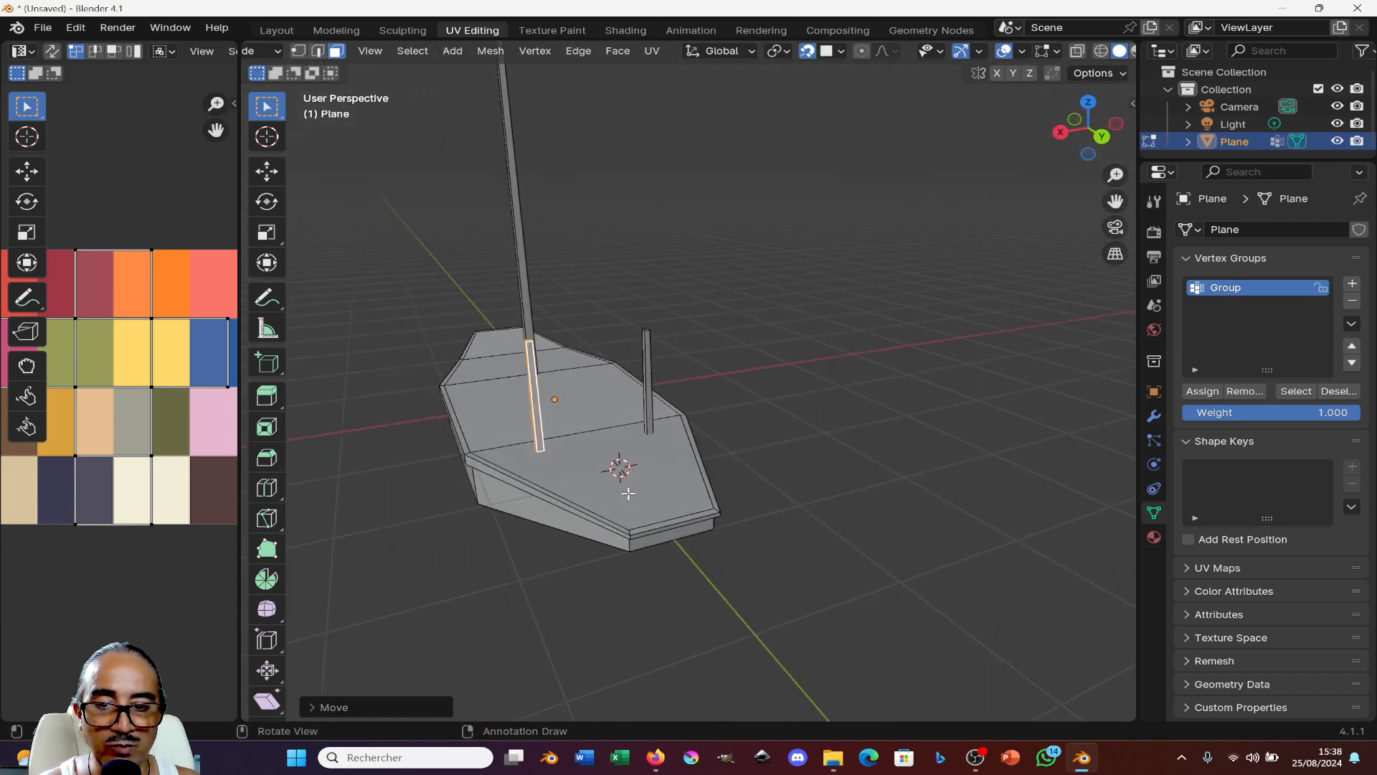
- Turn off snapping and duplicate the second post, placing the copy above the two posts in the right side view
{"action": "scroll", "coordinate": [628, 493], "scroll_direction": "up", "scroll_amount": 2}
{"action": "key", "text": "KP_3"}
{"action": "scroll", "coordinate": [622, 490], "scroll_direction": "up", "scroll_amount": 2}
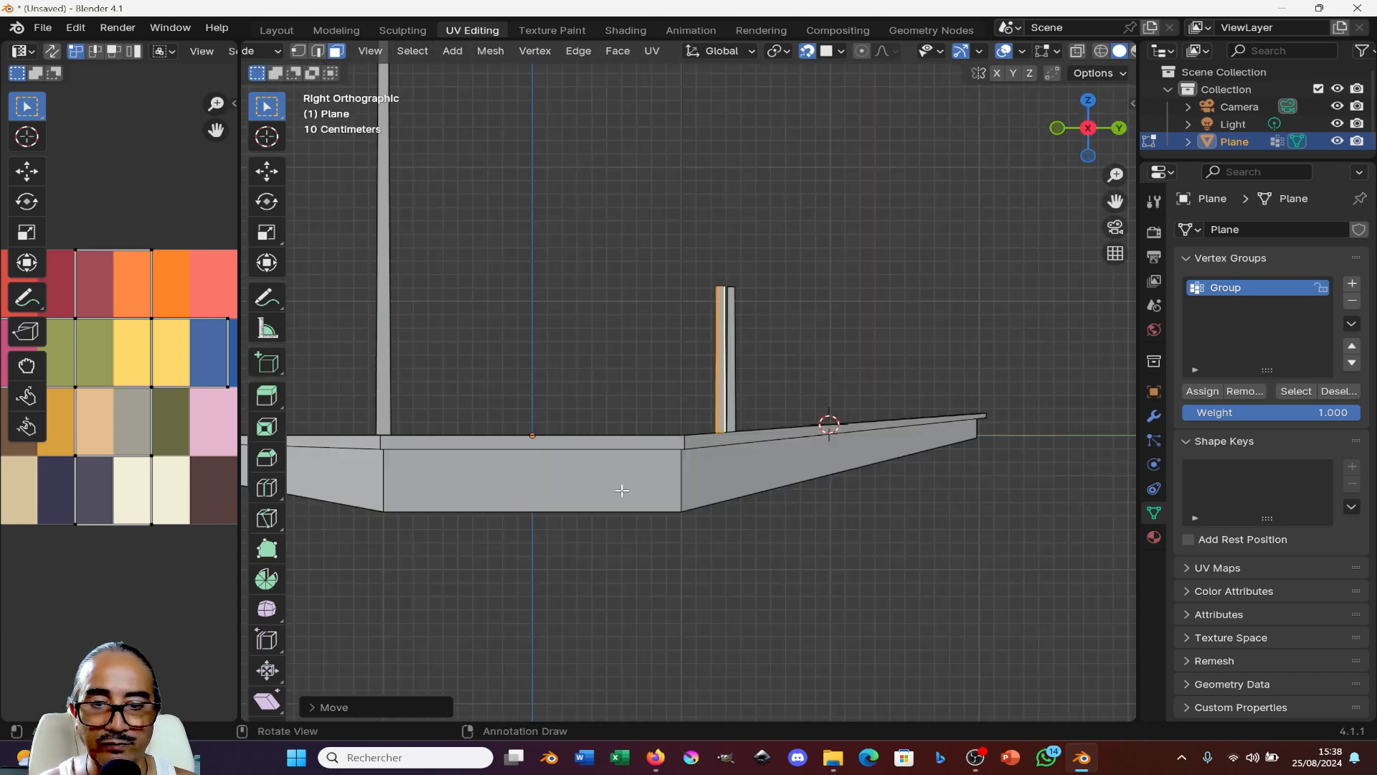
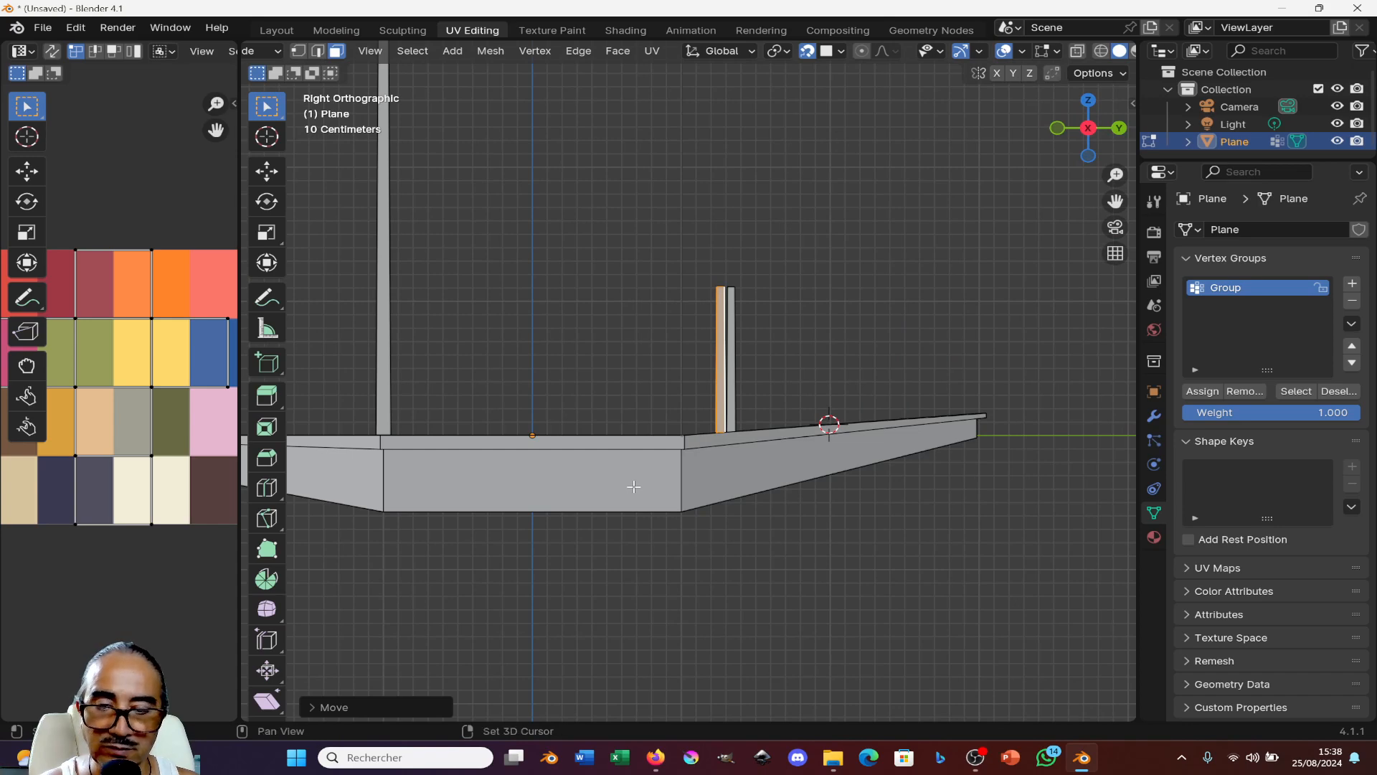
{"action": "key", "text": "shift+d"}
{"action": "left_click", "coordinate": [789, 206]}
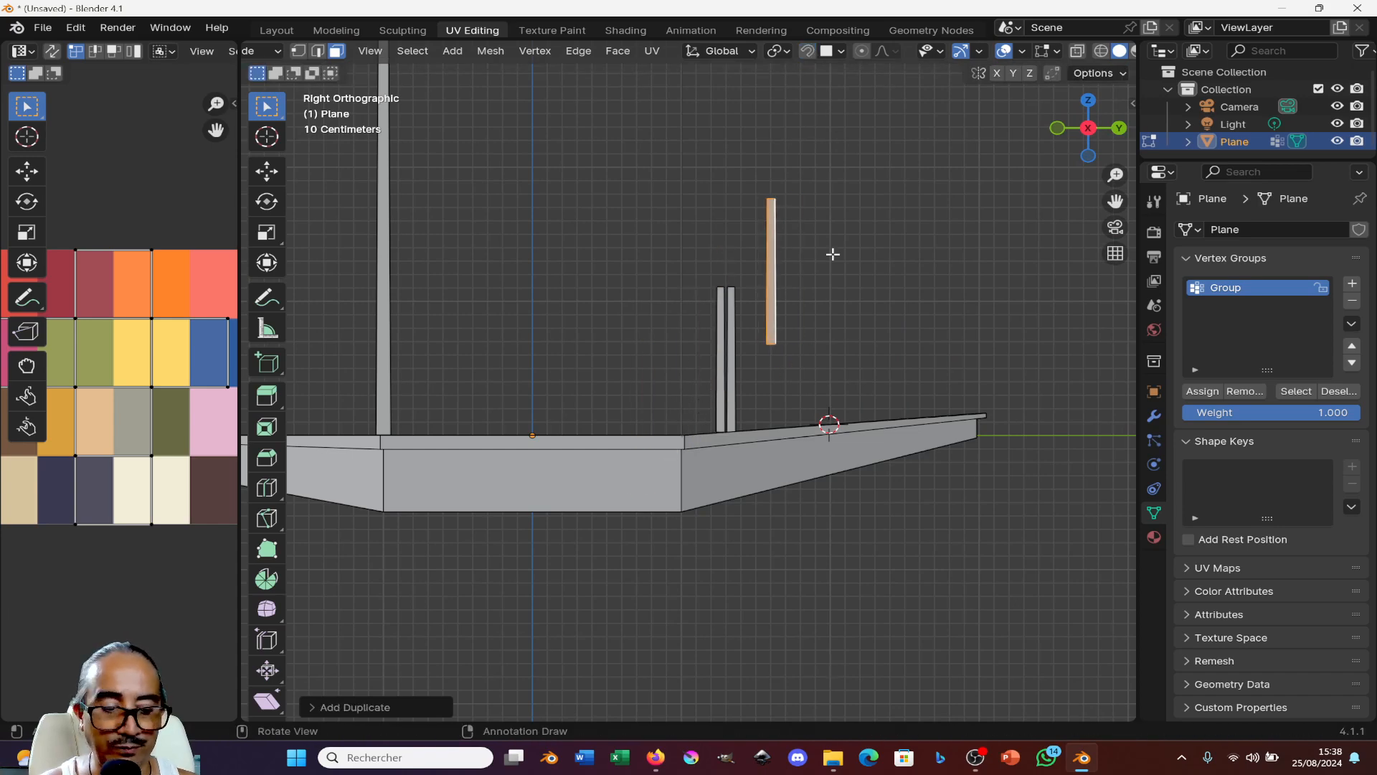
- Rotate the duplicated bar to horizontal in the front view and move it across the upper part of both posts
{"action": "key", "text": "KP_1"}
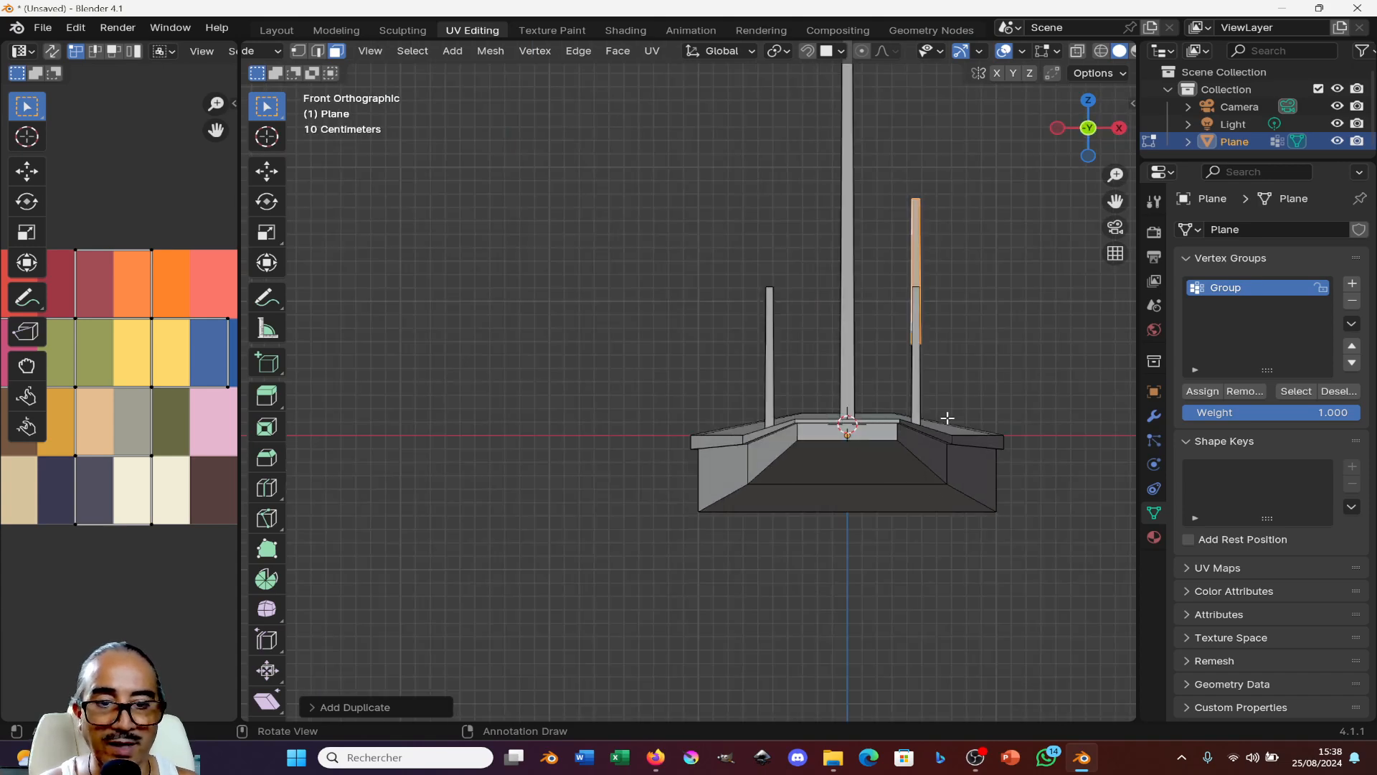
{"action": "key", "text": "r"}
{"action": "left_click", "coordinate": [983, 255]}
{"action": "key", "text": "g"}
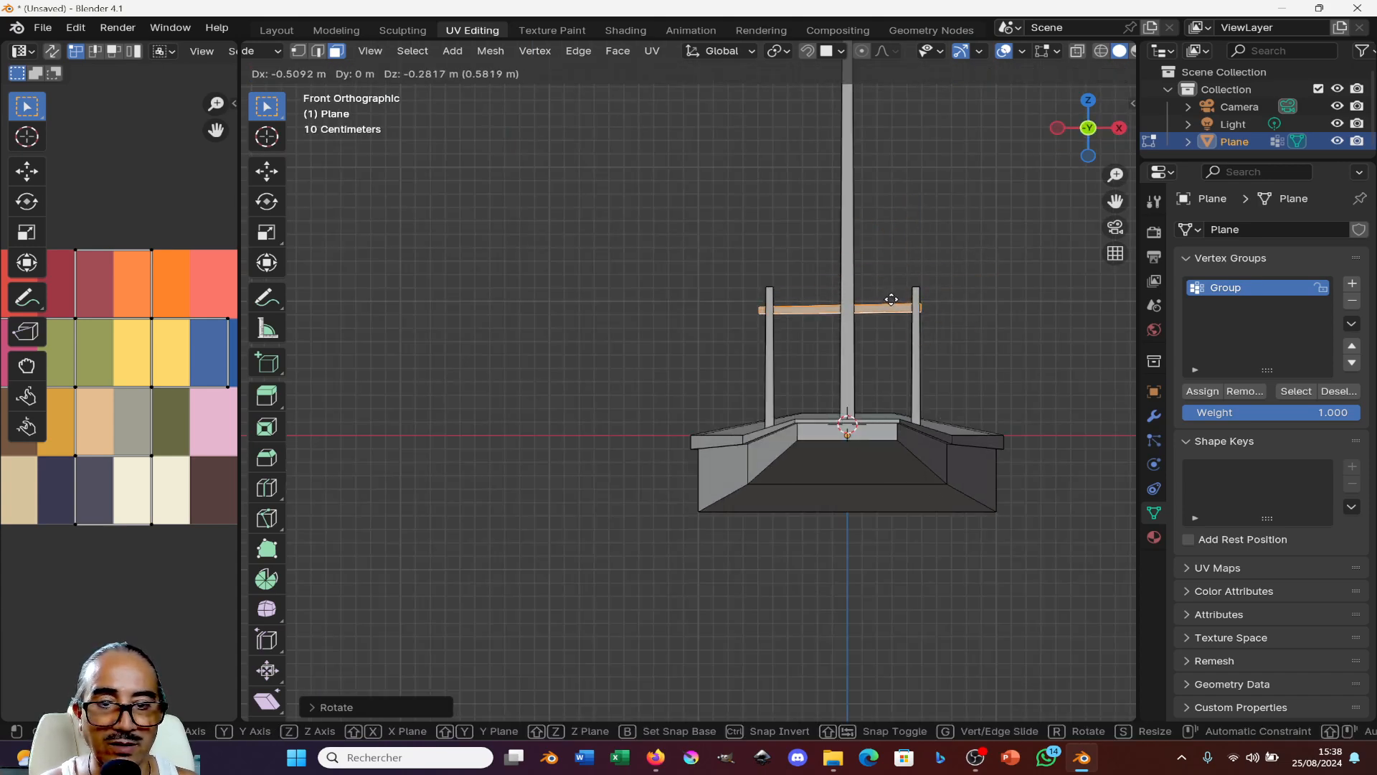
{"action": "left_click", "coordinate": [892, 299]}
- Move the crossbar up against the posts and rotate it in the top view to line up with both
{"action": "middle_click_drag", "start_coordinate": [939, 325], "coordinate": [700, 369]}
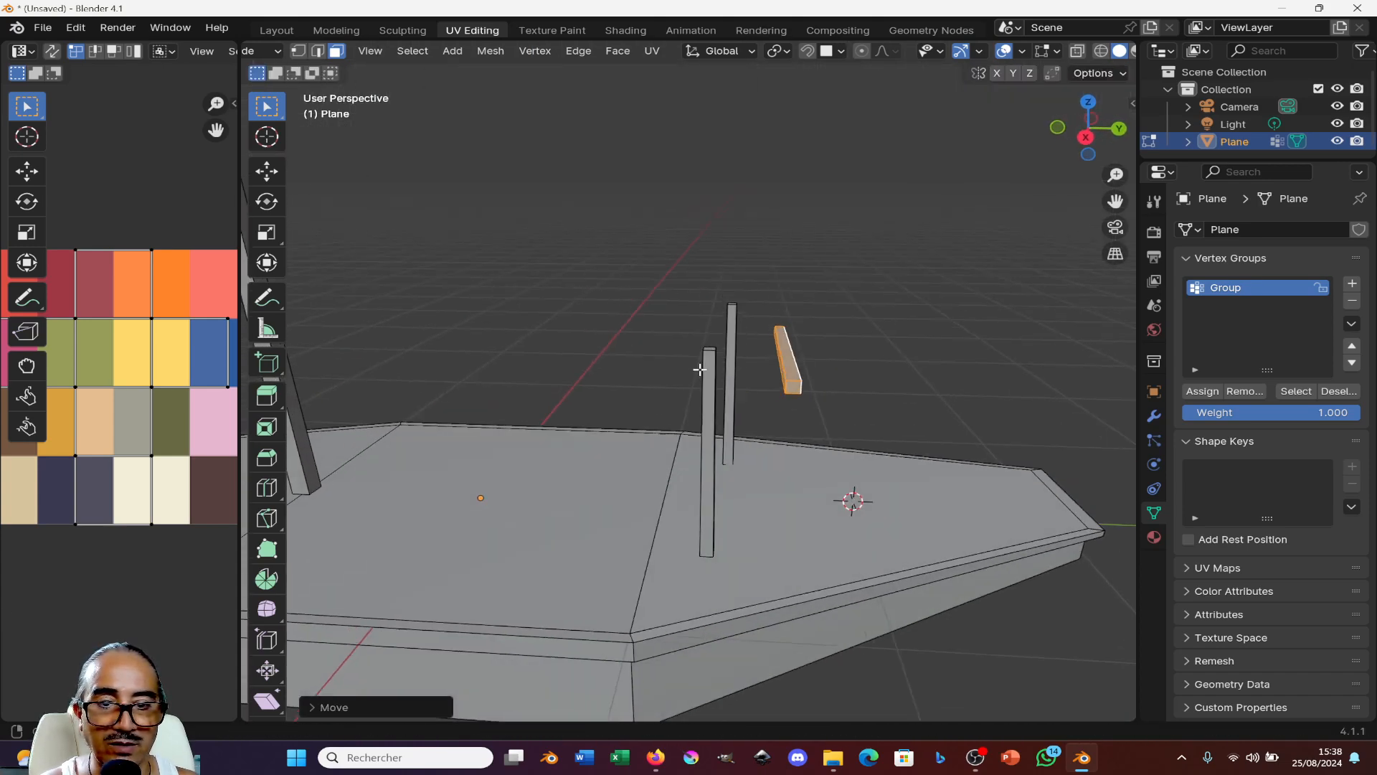
{"action": "left_click", "coordinate": [770, 402]}
{"action": "key", "text": "KP_7"}
{"action": "scroll", "coordinate": [858, 359], "scroll_direction": "up", "scroll_amount": 4}
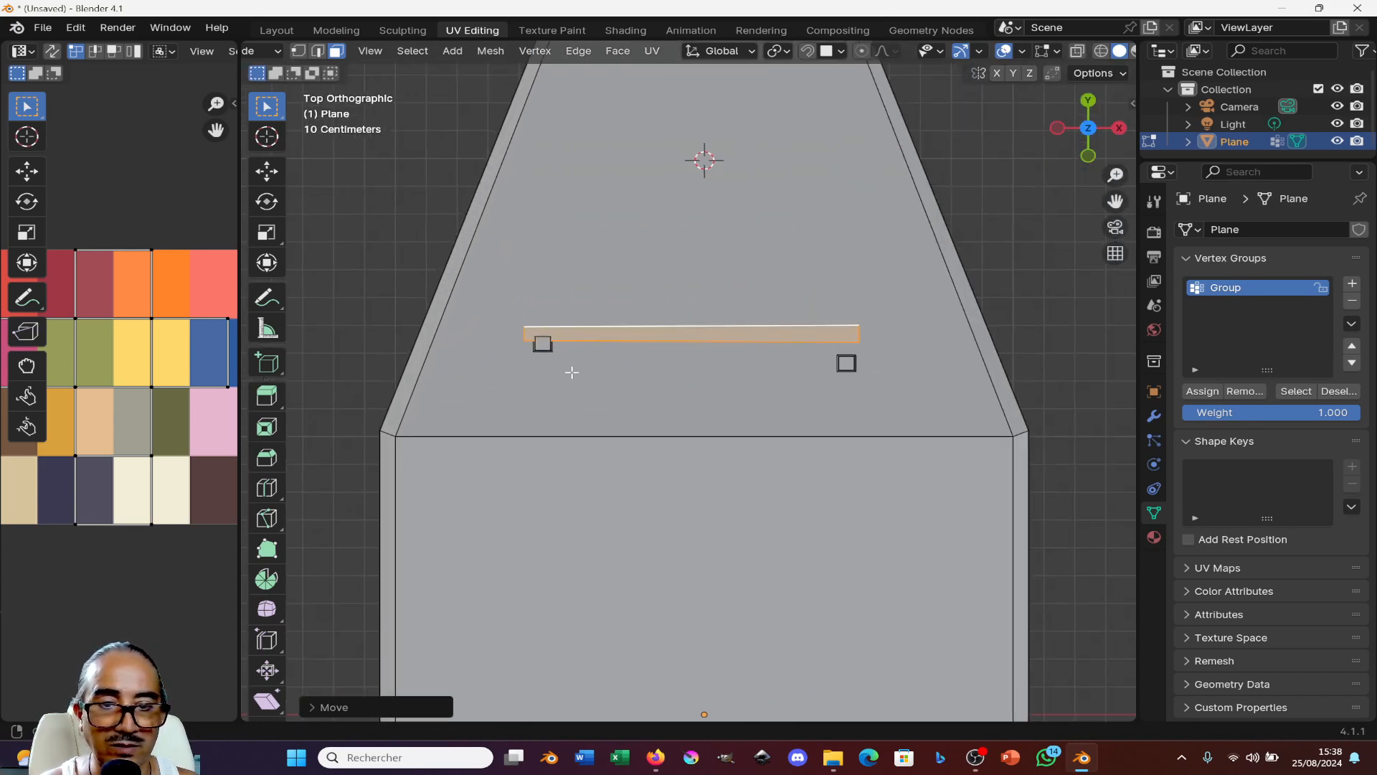
{"action": "key", "text": "r"}
{"action": "left_click", "coordinate": [792, 427]}
{"action": "key", "text": "g"}
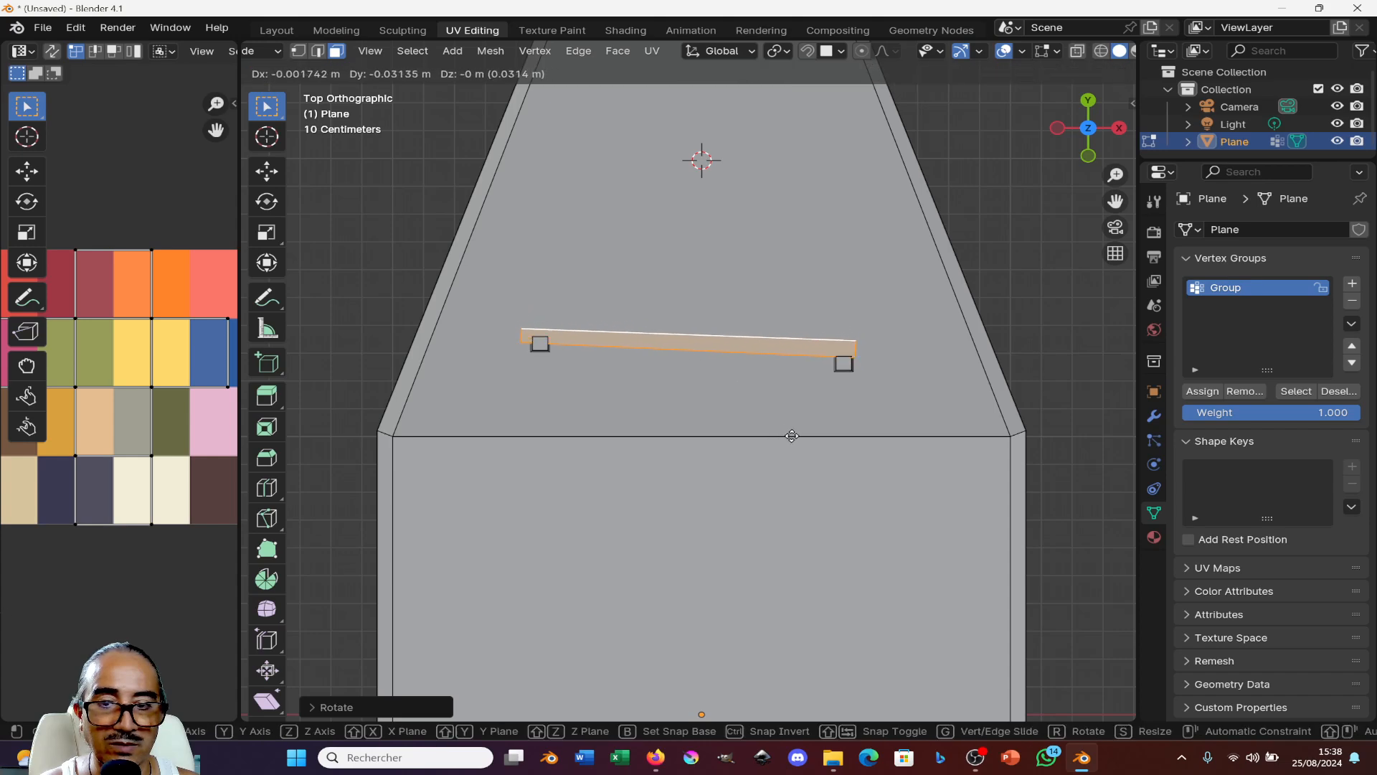
{"action": "left_click", "coordinate": [792, 434]}
{"action": "key", "text": "r"}
{"action": "left_click", "coordinate": [808, 425]}
{"action": "key", "text": "g"}
{"action": "left_click", "coordinate": [807, 425]}
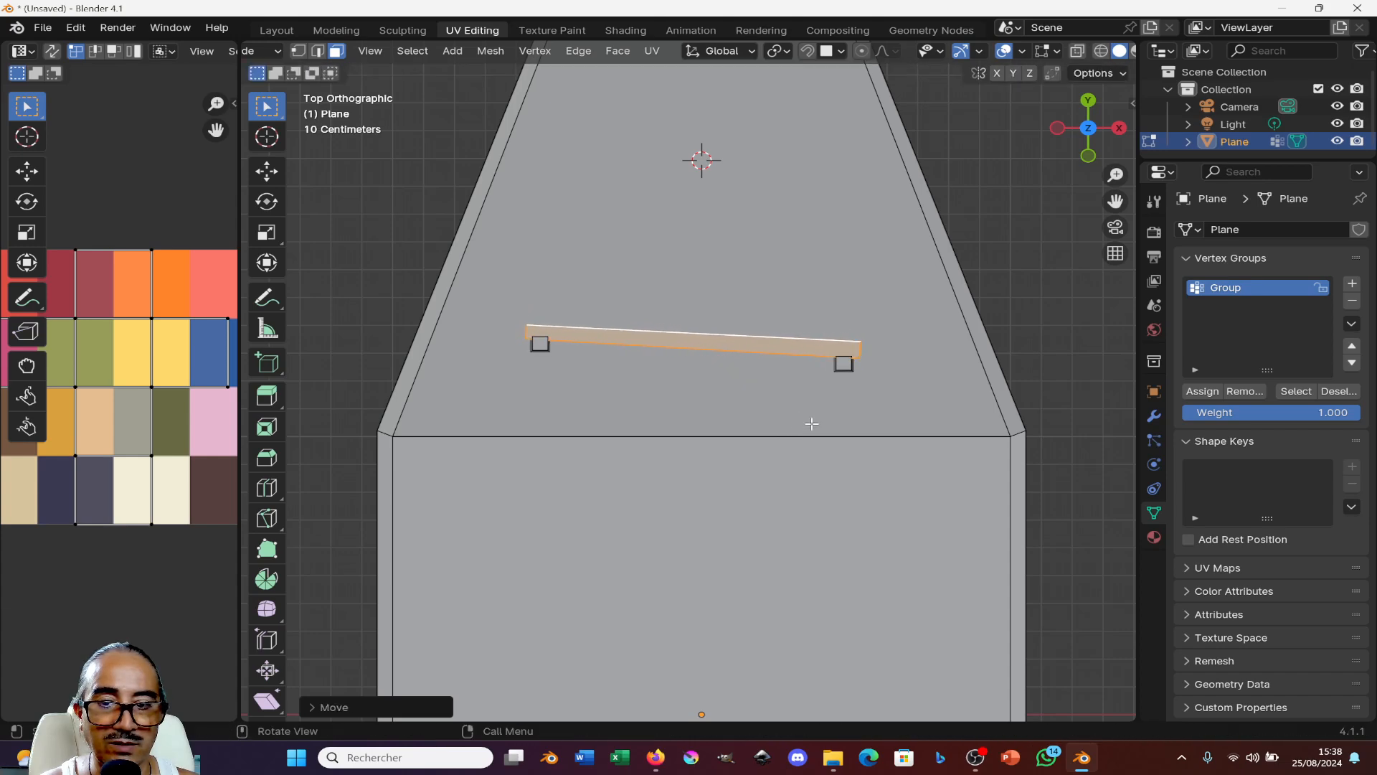
- Add both whole posts to the crossbar selection, duplicate the frame and place the copy on the other side of the mast in the side view
{"action": "middle_click_drag", "start_coordinate": [807, 424], "coordinate": [658, 390]}
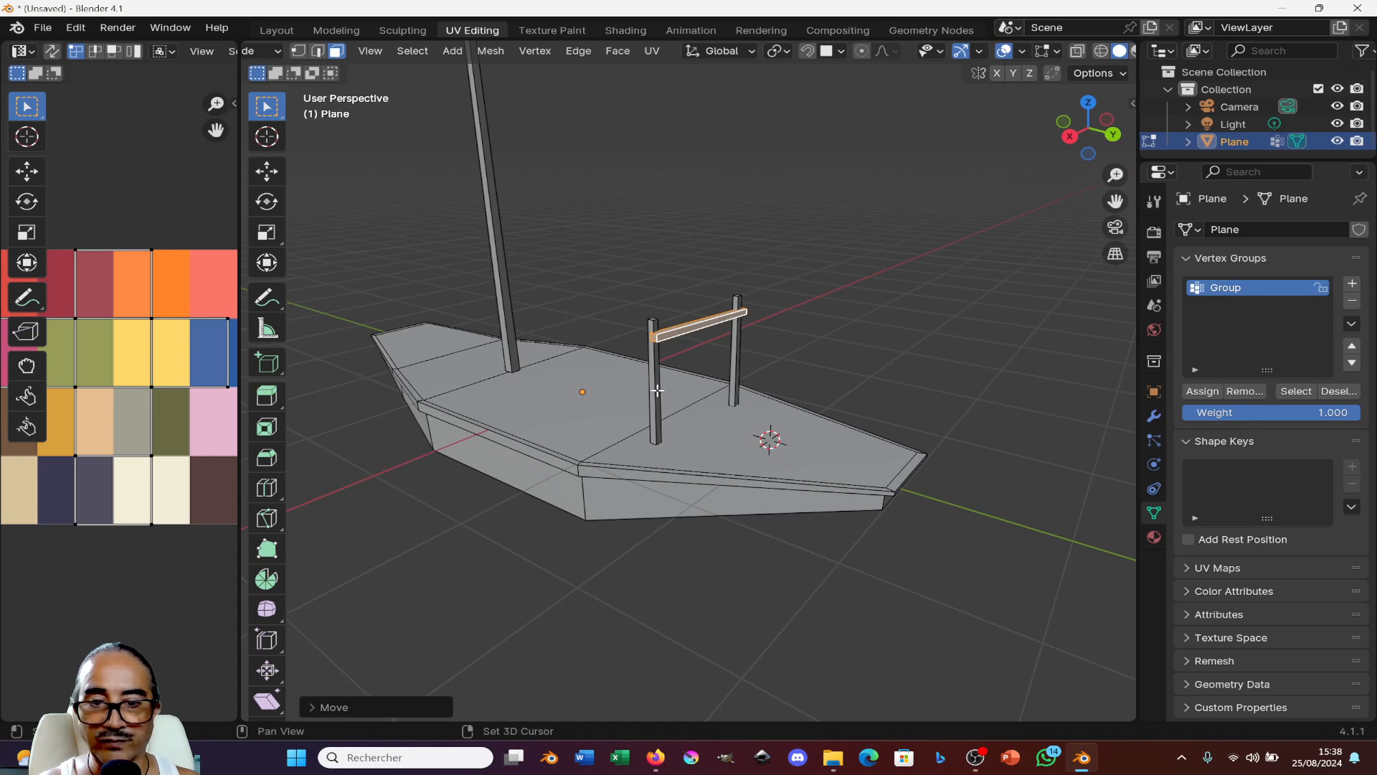
{"action": "key", "text": "l"}
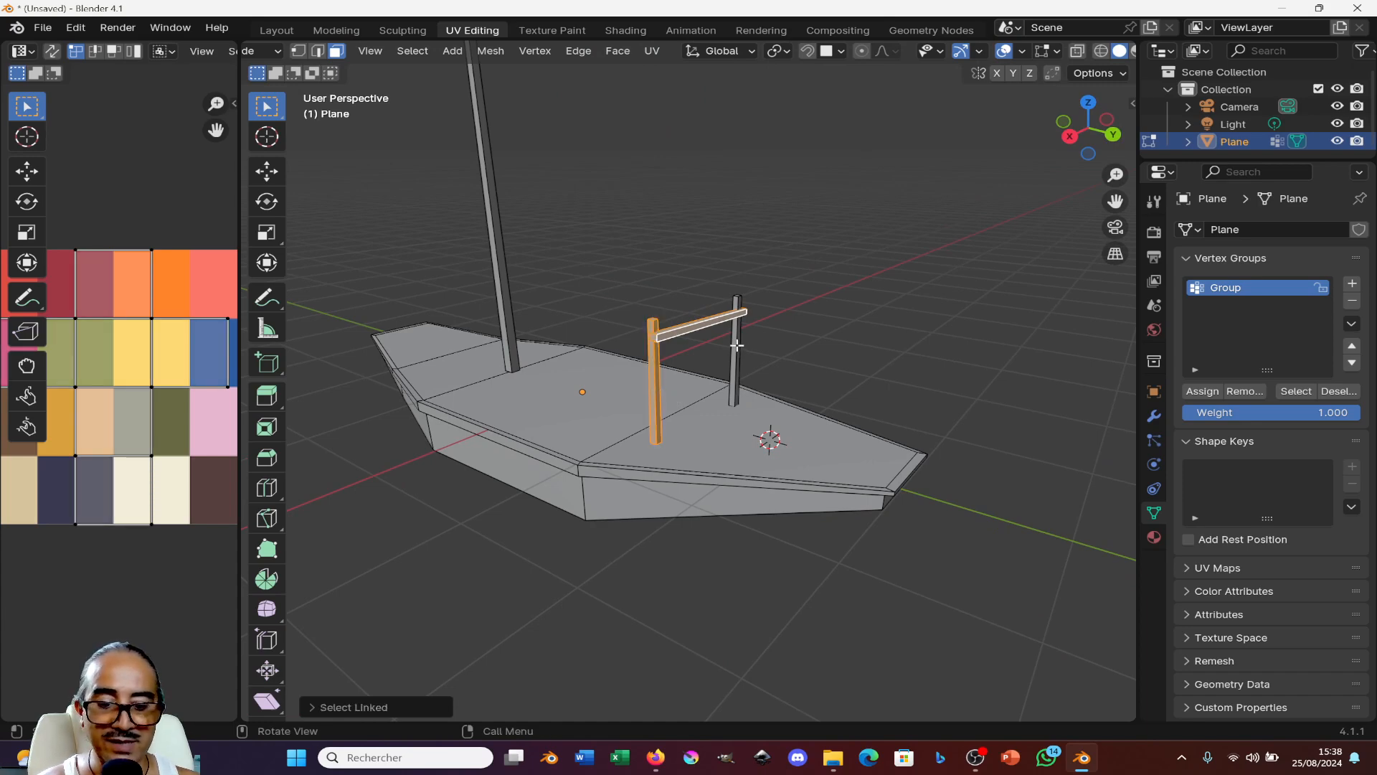
{"action": "key", "text": "l"}
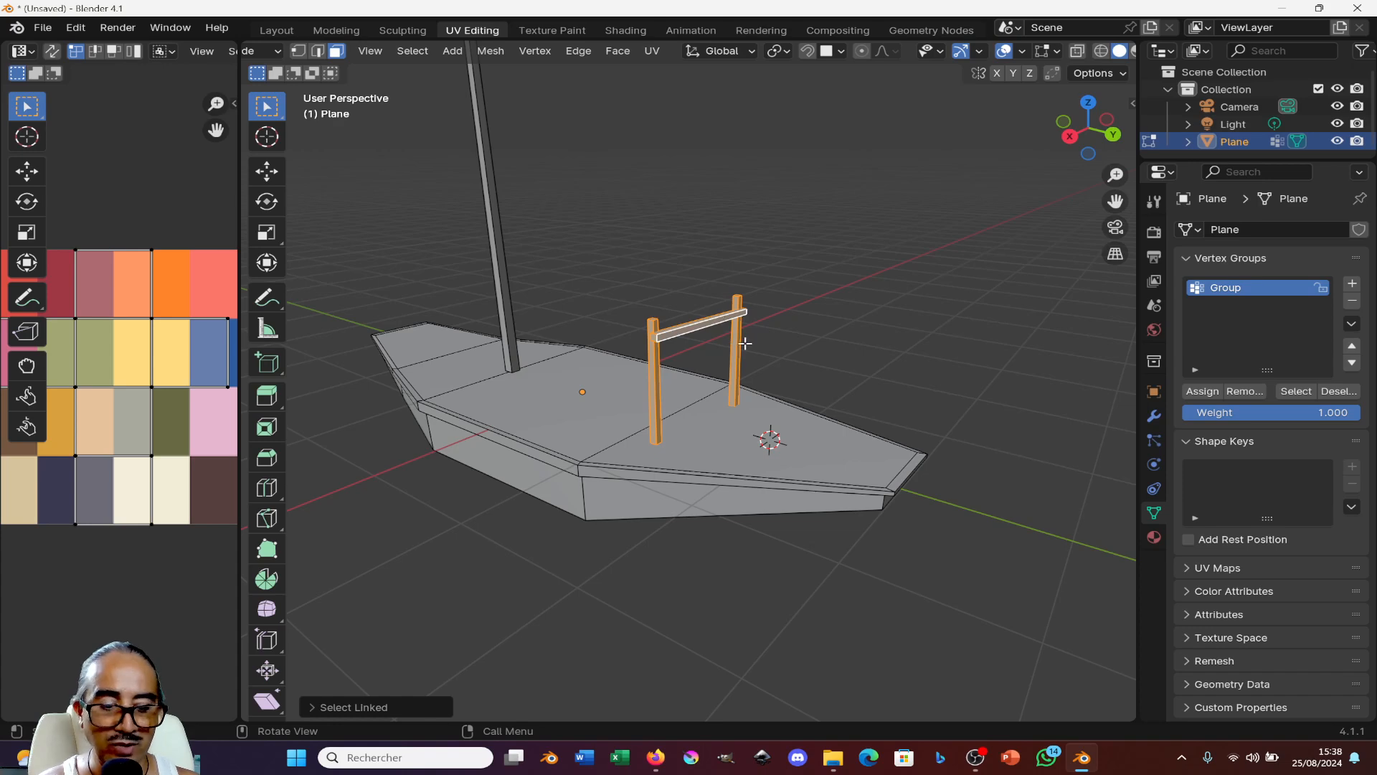
{"action": "key", "text": "KP_1"}
{"action": "key", "text": "KP_3"}
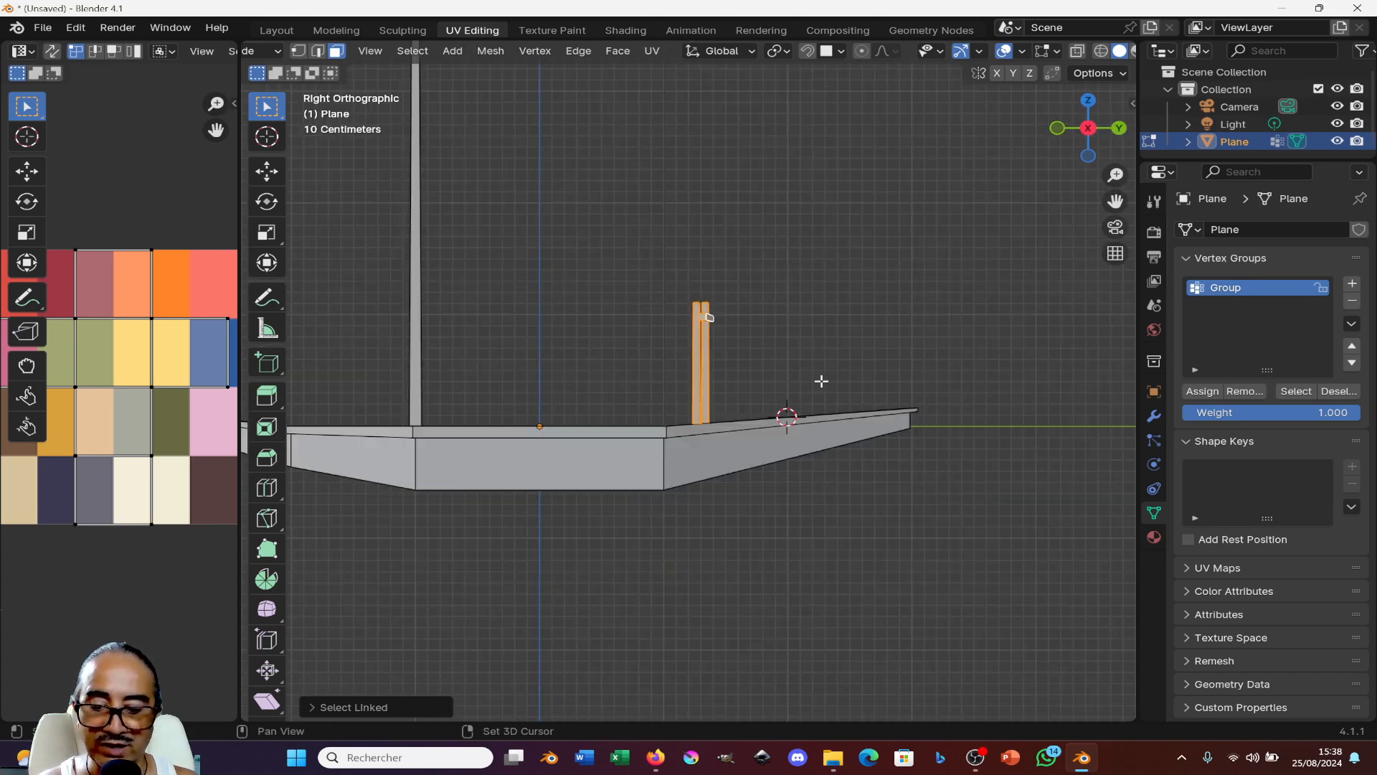
{"action": "key", "text": "shift+d"}
{"action": "left_click", "coordinate": [507, 393]}
{"action": "middle_click_drag", "start_coordinate": [510, 393], "coordinate": [751, 405], "text": "shift"}
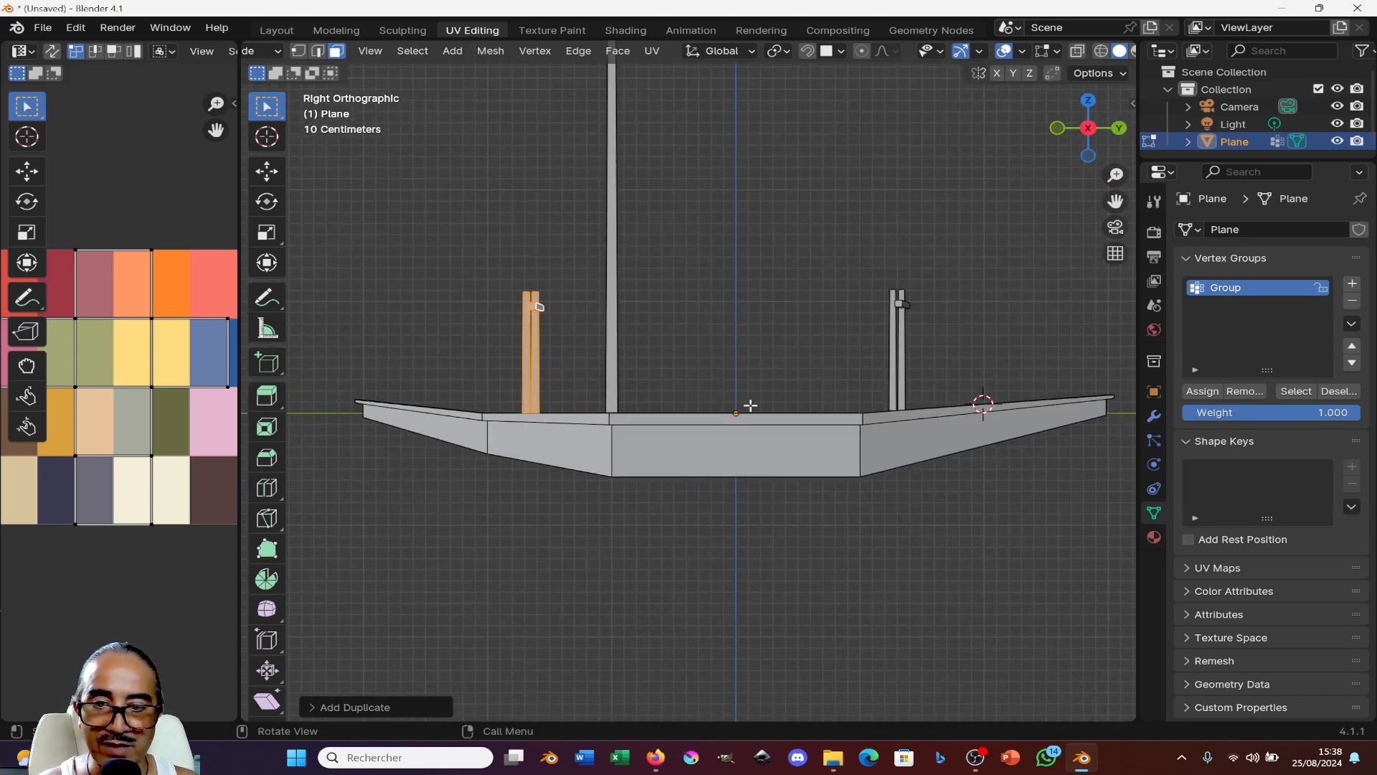
- Tilt the copied frame toward the mast, move it closer to the mast and adjust its height vertically against the deck
{"action": "key", "text": "r"}
{"action": "left_click", "coordinate": [685, 477]}
{"action": "key", "text": "g"}
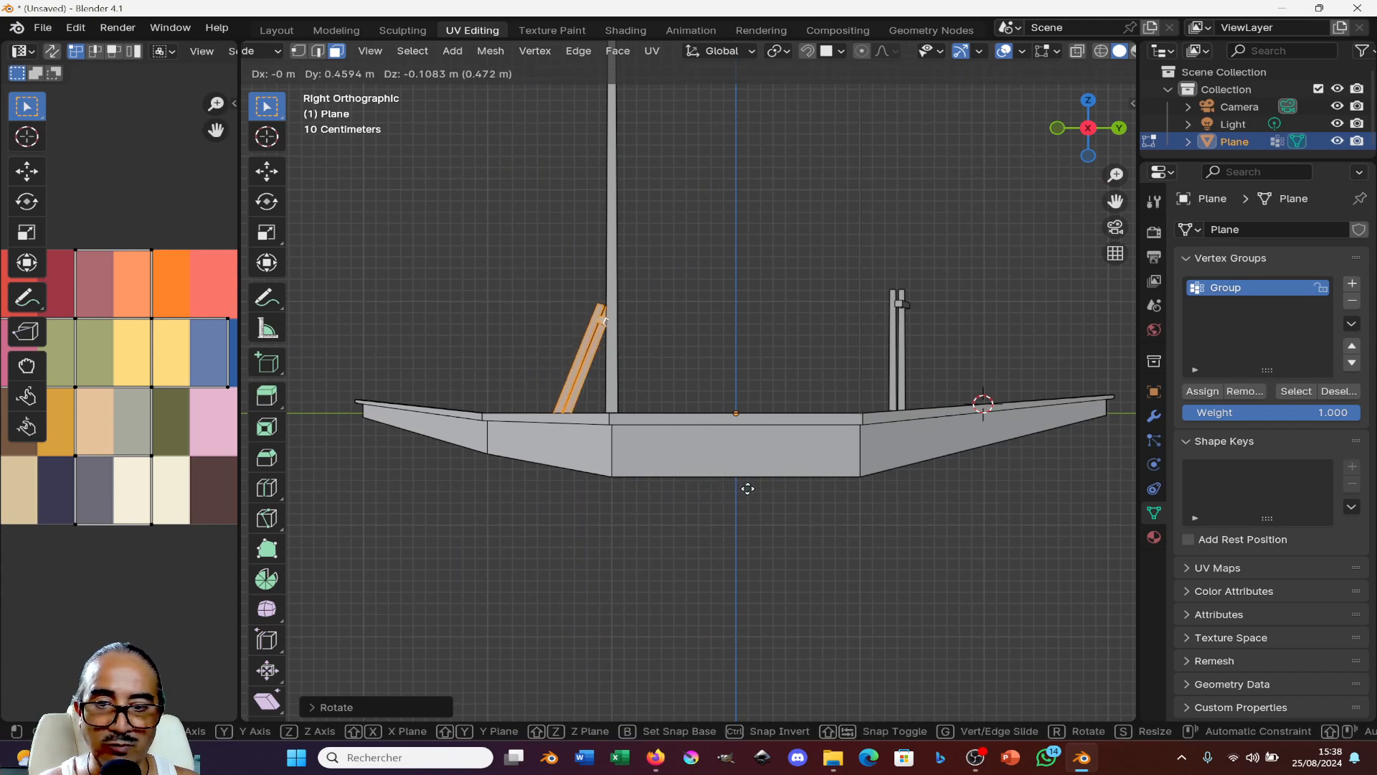
{"action": "left_click", "coordinate": [747, 489]}
{"action": "middle_click_drag", "start_coordinate": [748, 489], "coordinate": [655, 393]}
{"action": "key", "text": "g"}
{"action": "key", "text": "z"}
{"action": "left_click", "coordinate": [867, 423]}
{"action": "scroll", "coordinate": [729, 419], "scroll_direction": "down", "scroll_amount": 5}
{"action": "left_click", "coordinate": [653, 394]}
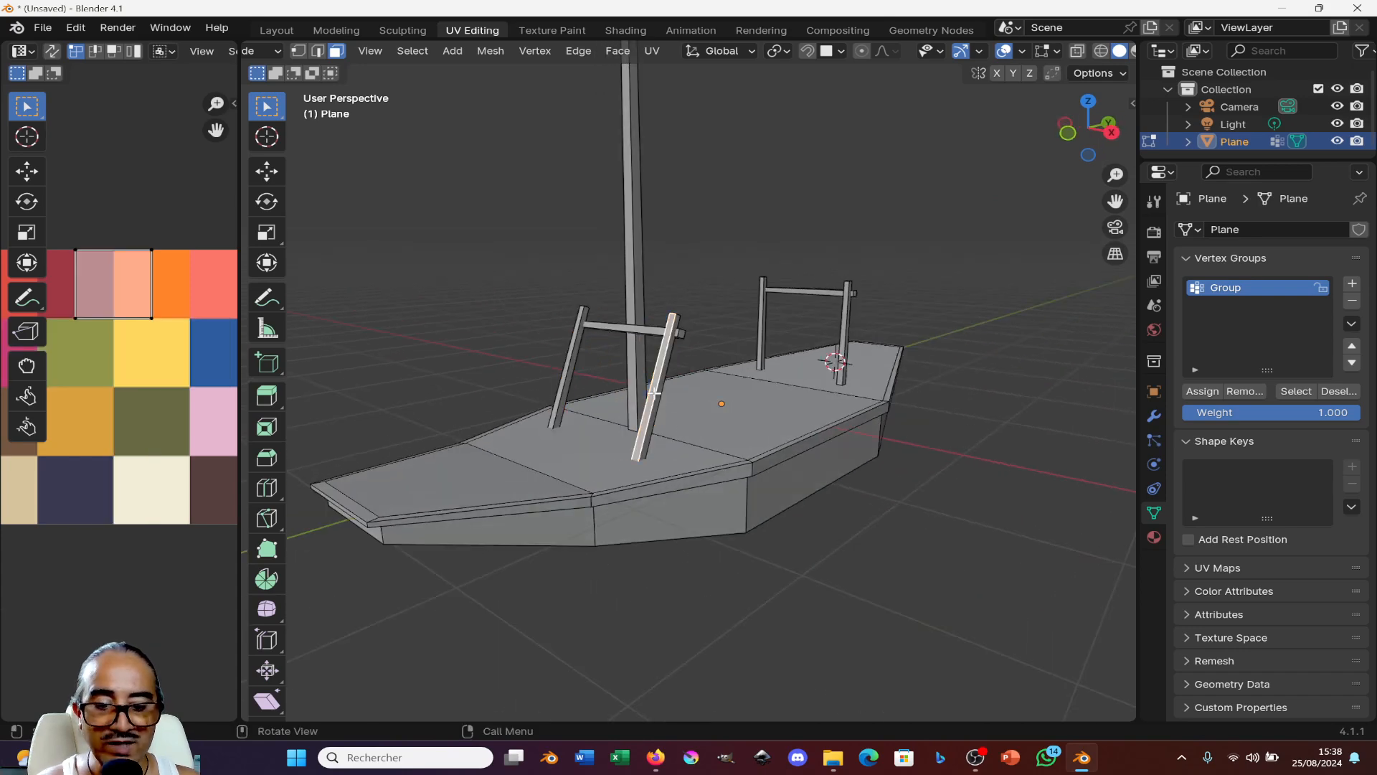
{"action": "key", "text": "ctrl+l"}
{"action": "key", "text": "l"}
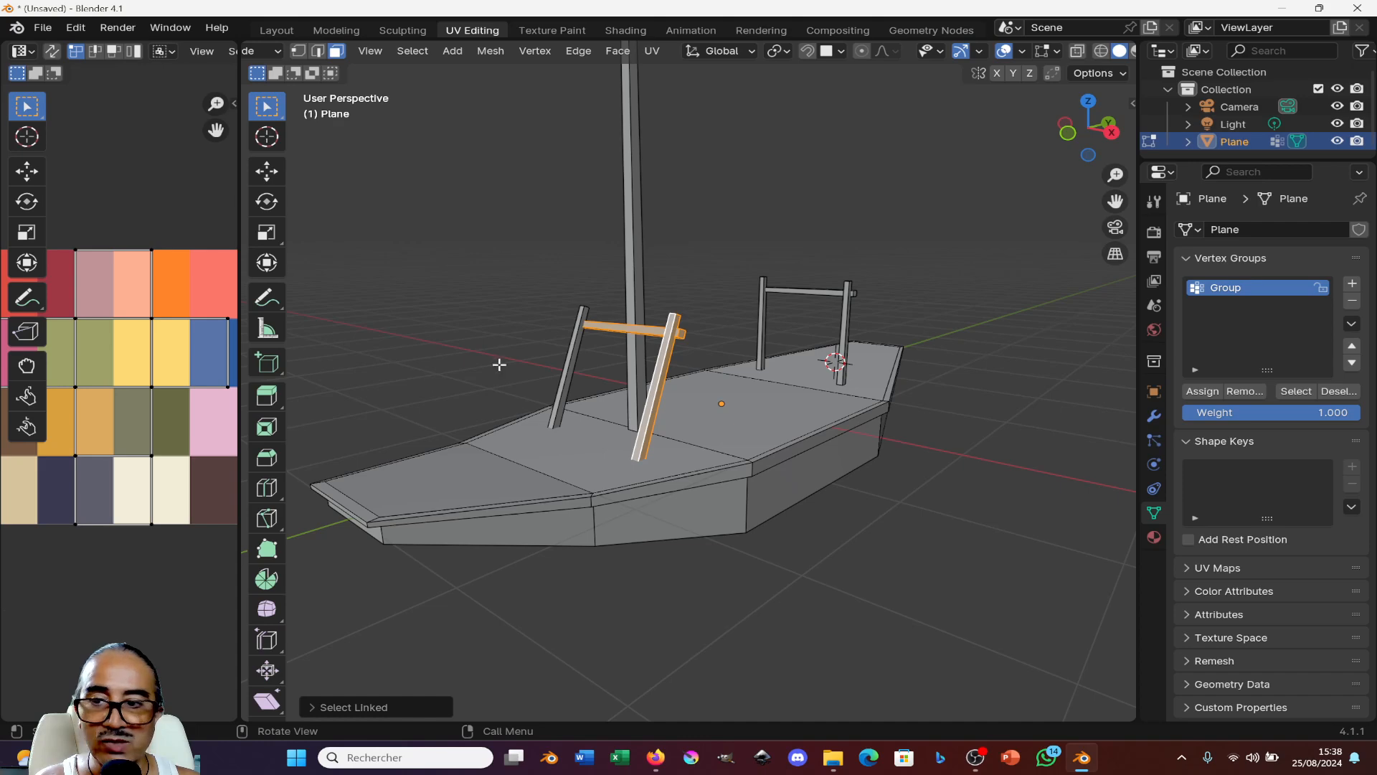
{"action": "scroll", "coordinate": [124, 395], "scroll_direction": "down", "scroll_amount": 2}
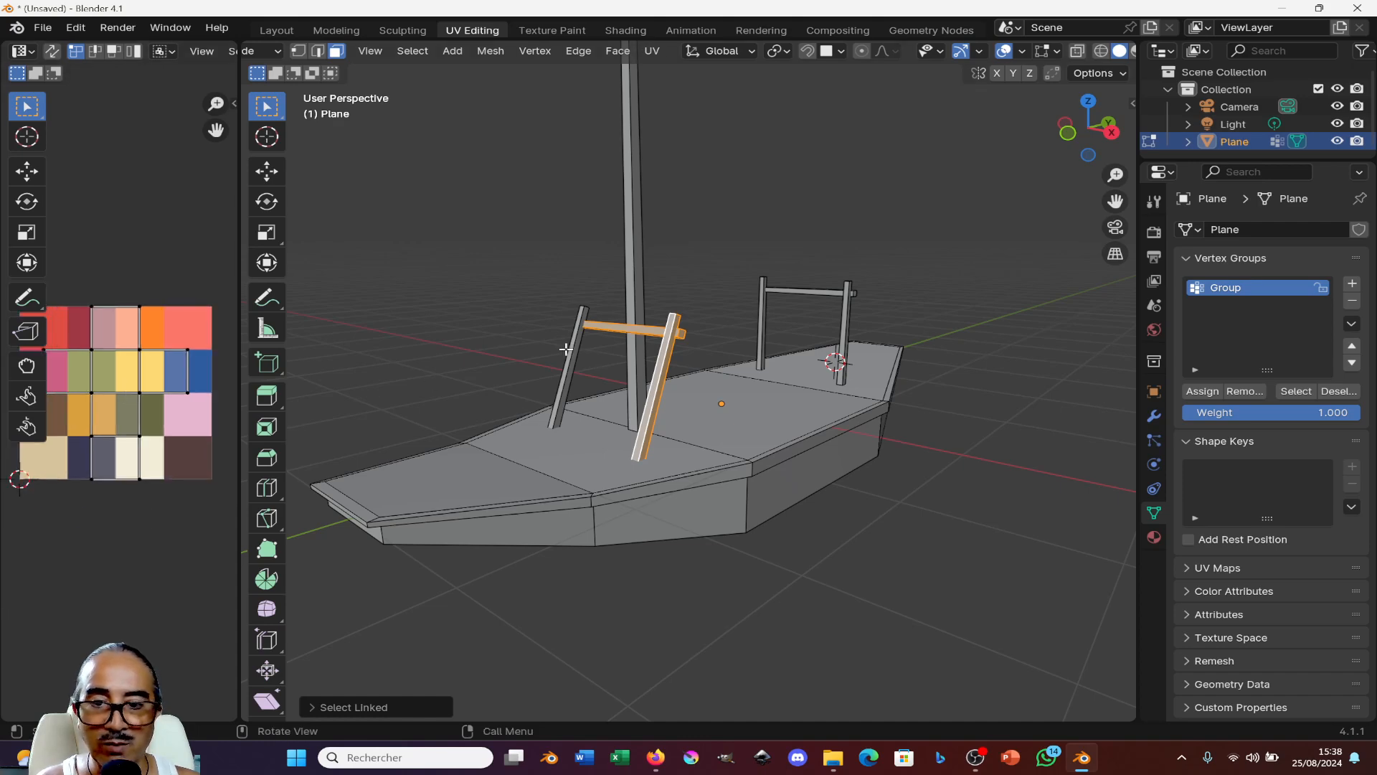
{"action": "key", "text": "l"}
{"action": "middle_click_drag", "start_coordinate": [579, 354], "coordinate": [699, 339]}
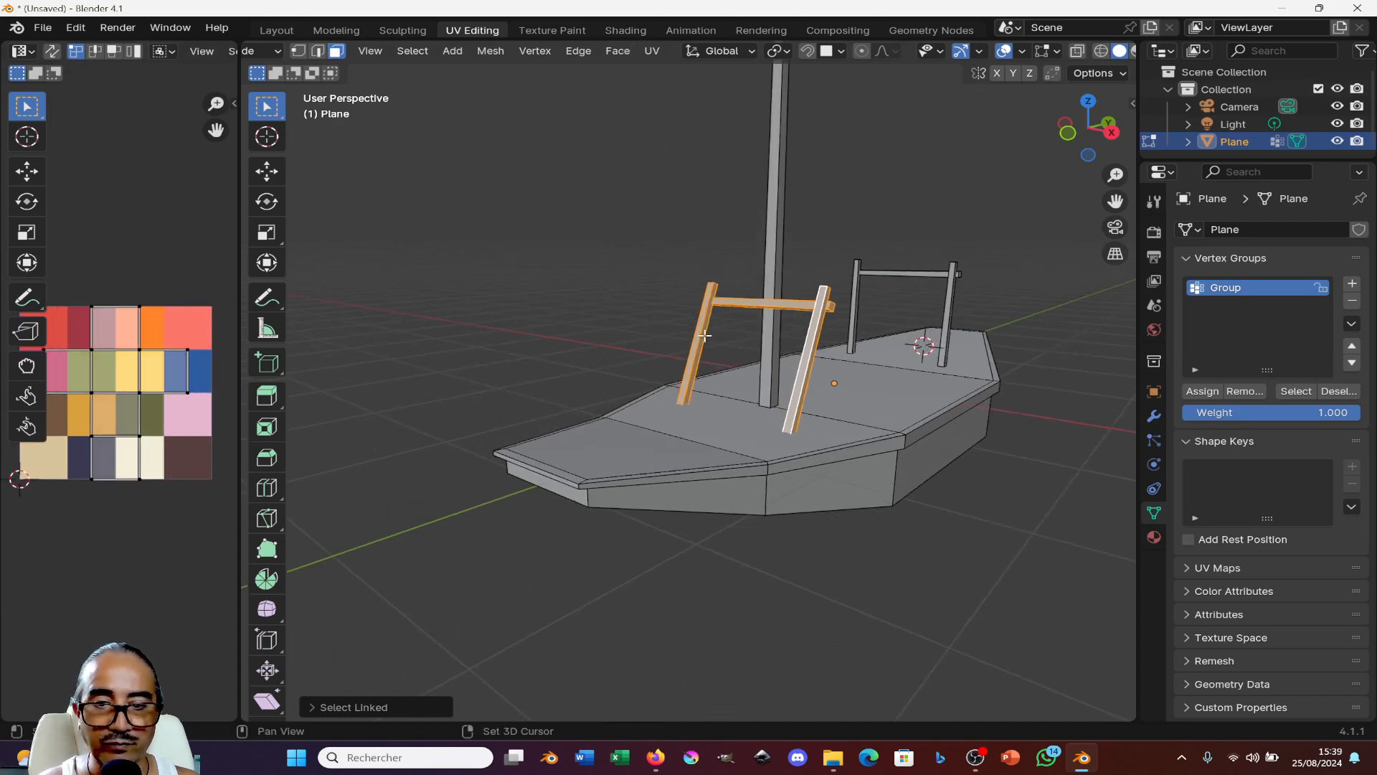
- Collapse the UVs of the tilted frame's far post to a single point and place them on the dark brown palette swatch
{"action": "left_click", "coordinate": [701, 338]}
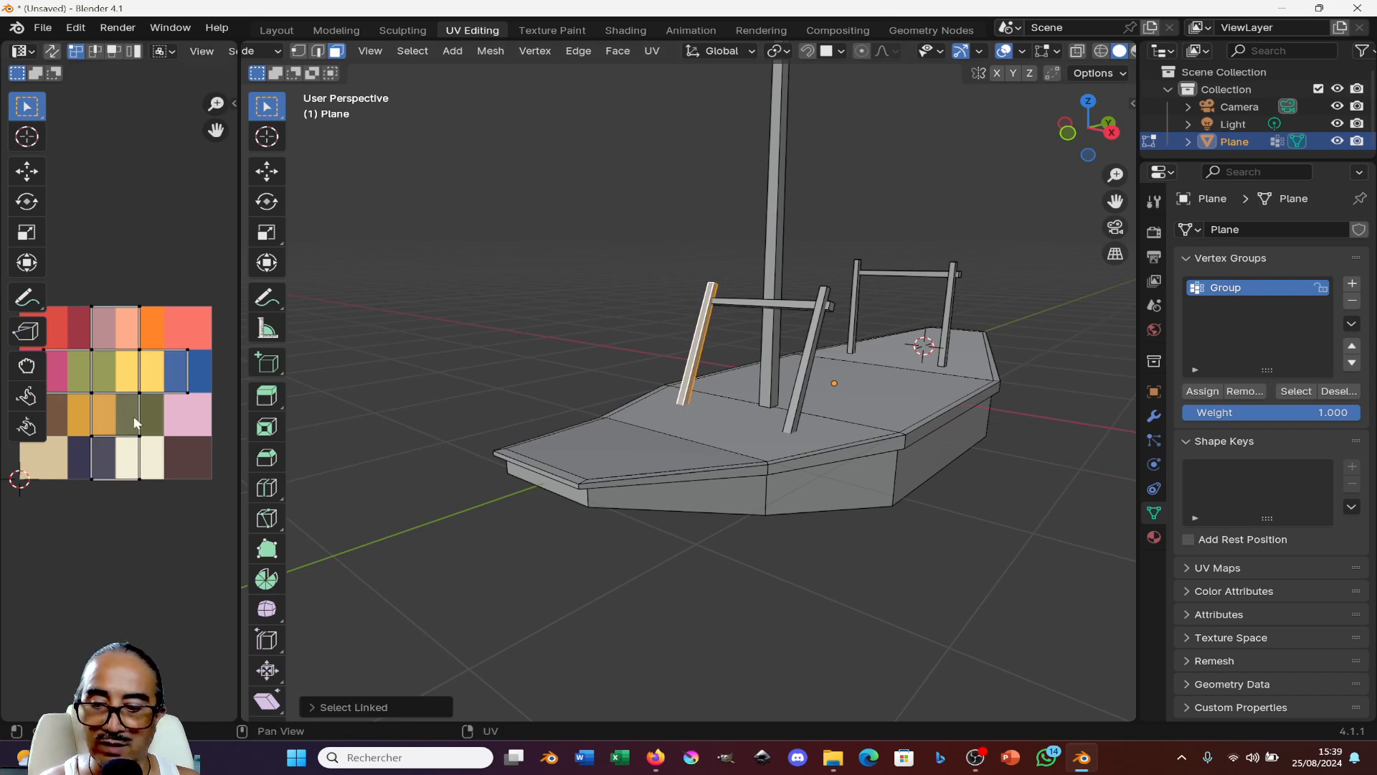
{"action": "key", "text": "s"}
{"action": "left_click", "coordinate": [112, 388]}
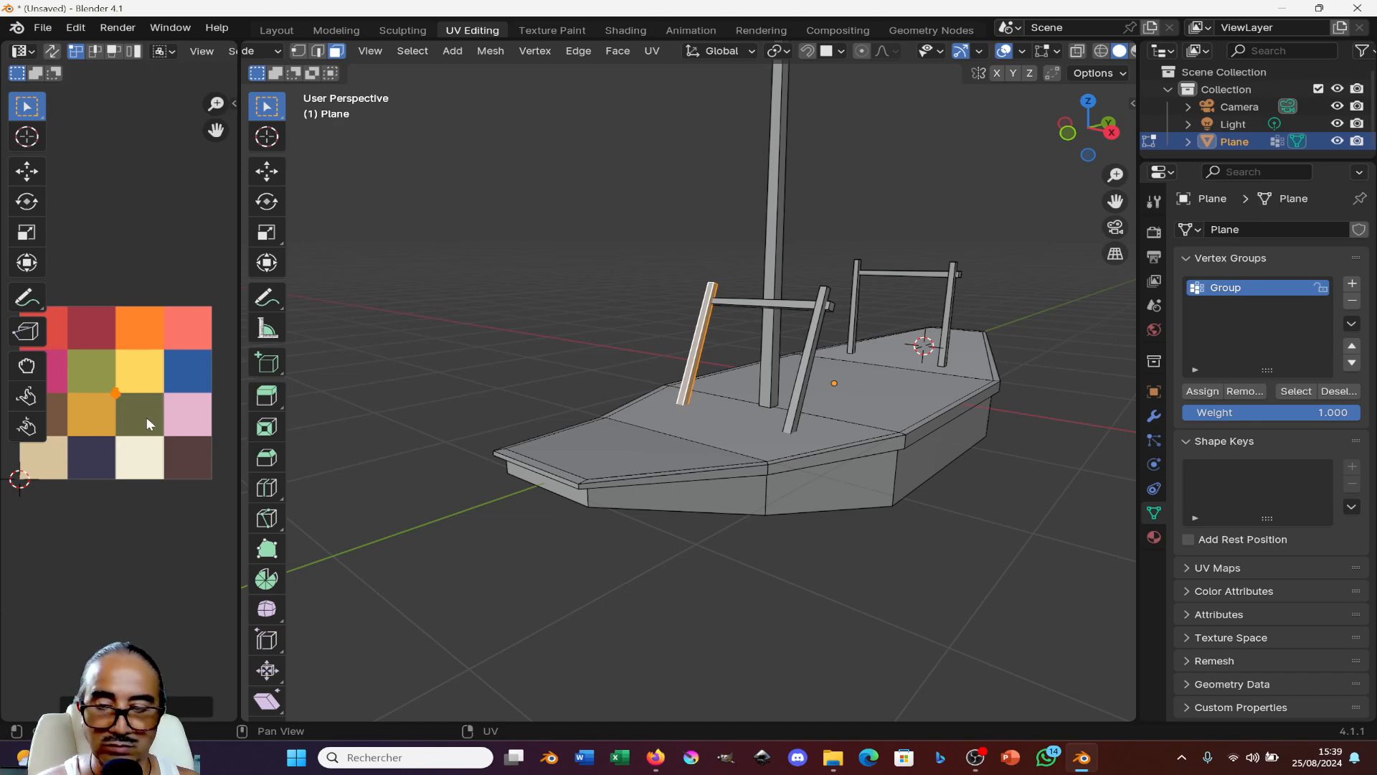
{"action": "key", "text": "s"}
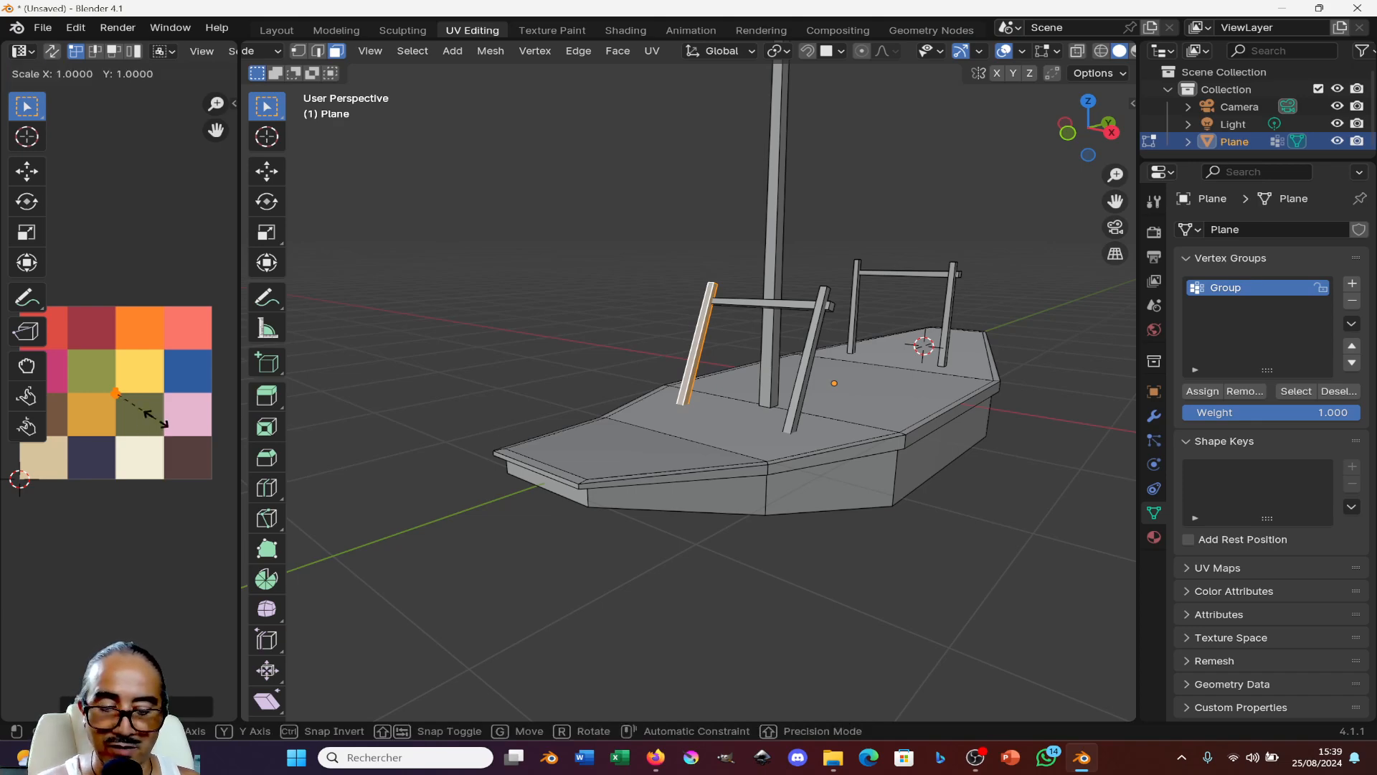
{"action": "left_click", "coordinate": [140, 415]}
{"action": "key", "text": "g"}
{"action": "left_click", "coordinate": [188, 459]}
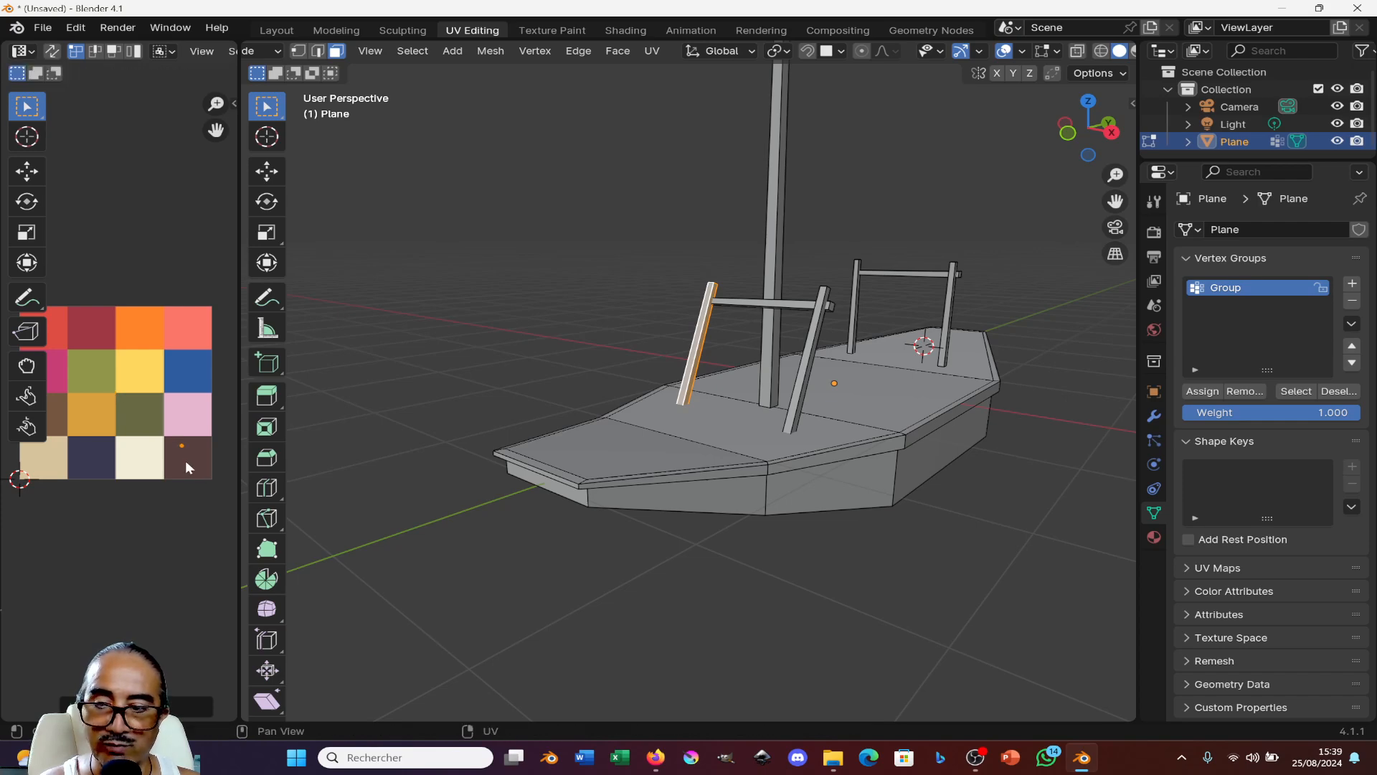
- Collapse the UVs of the tilted frame's crossbar and near post to a point and place them on the mustard swatch
{"action": "middle_click_drag", "start_coordinate": [746, 315], "coordinate": [823, 306]}
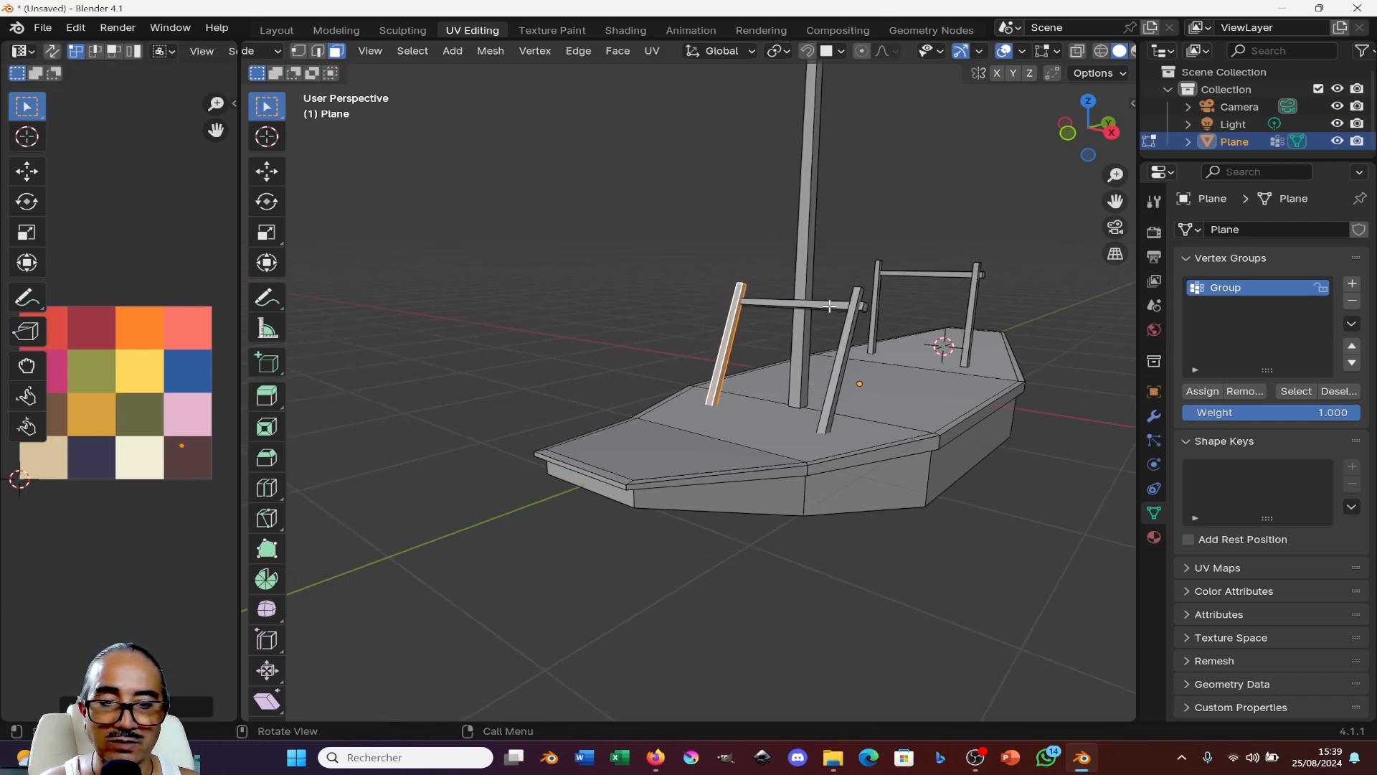
{"action": "key", "text": "alt+a"}
{"action": "key", "text": "l"}
{"action": "key", "text": "l"}
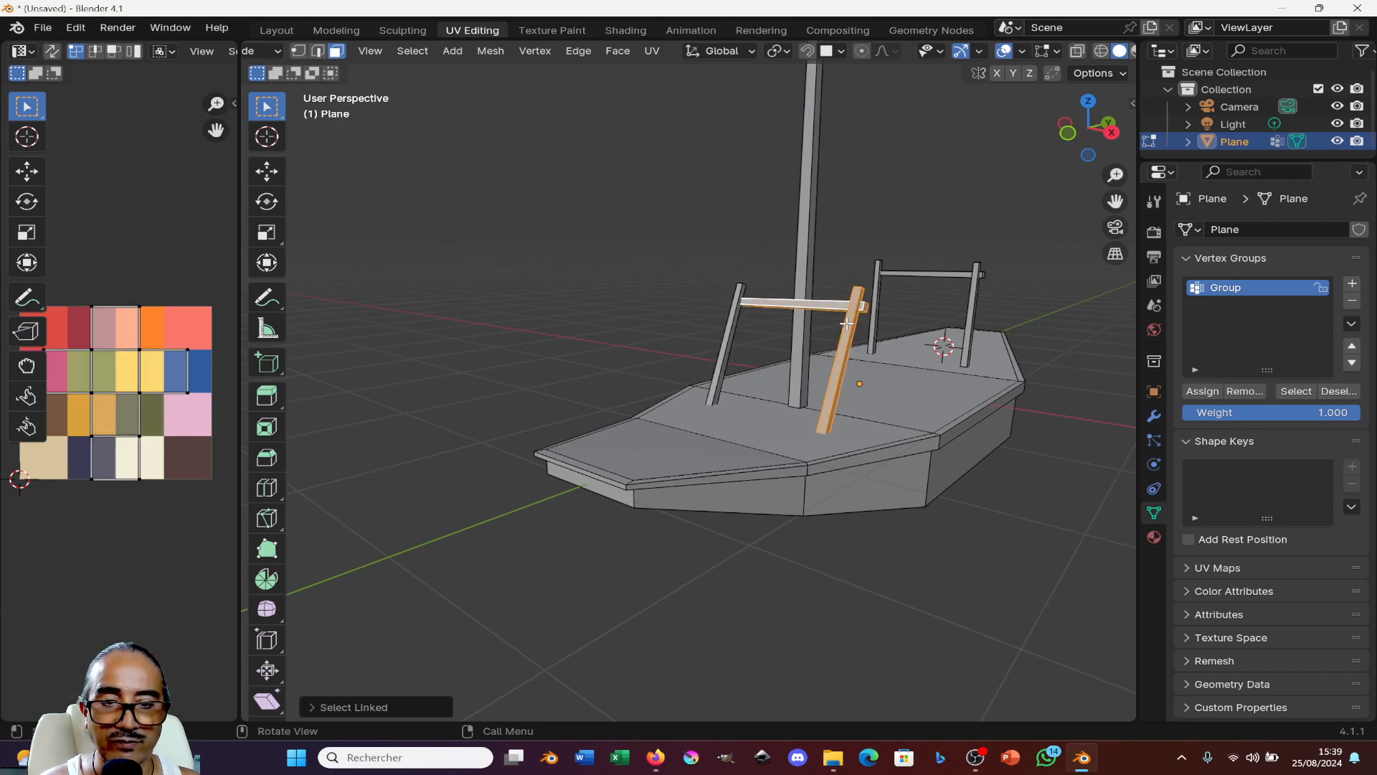
{"action": "key", "text": "s"}
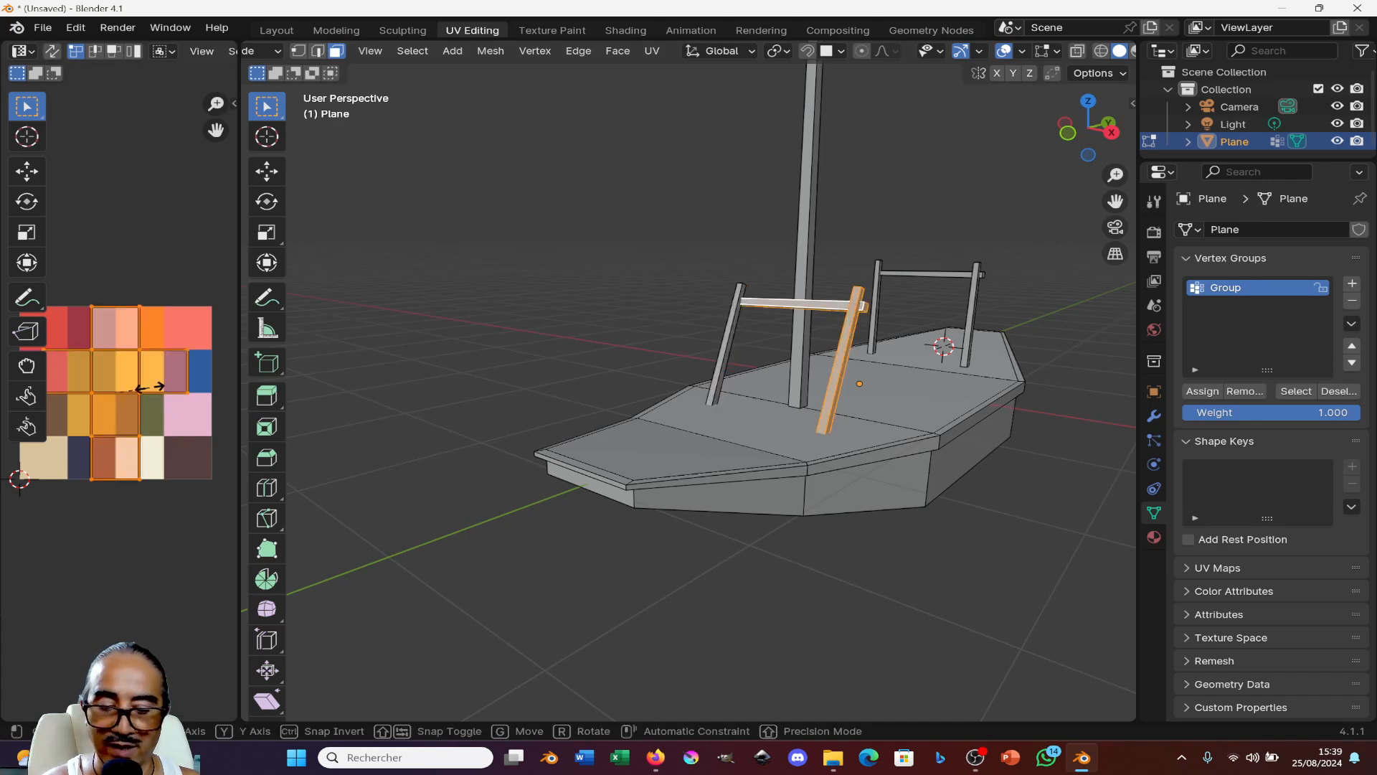
{"action": "left_click", "coordinate": [154, 395]}
{"action": "key", "text": "g"}
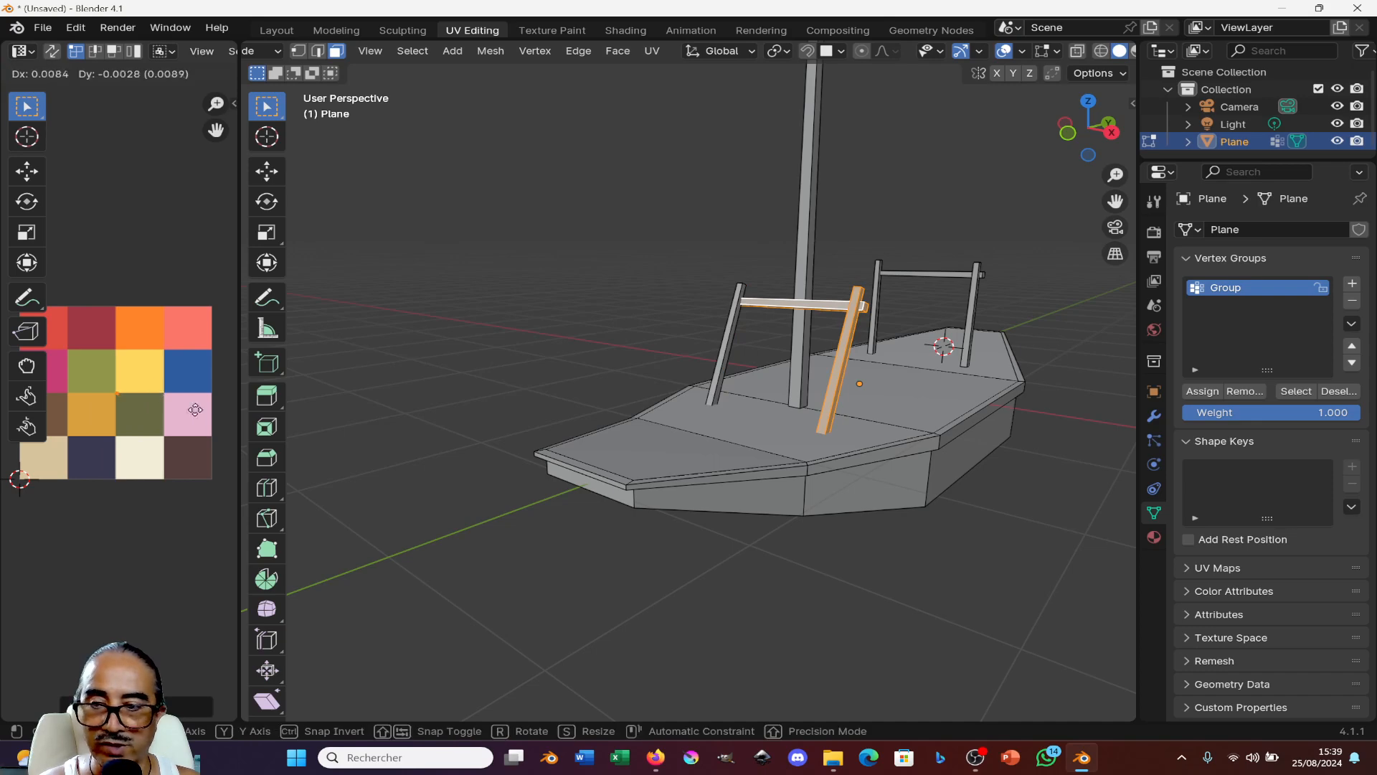
{"action": "left_click", "coordinate": [104, 440]}
{"action": "key", "text": "g"}
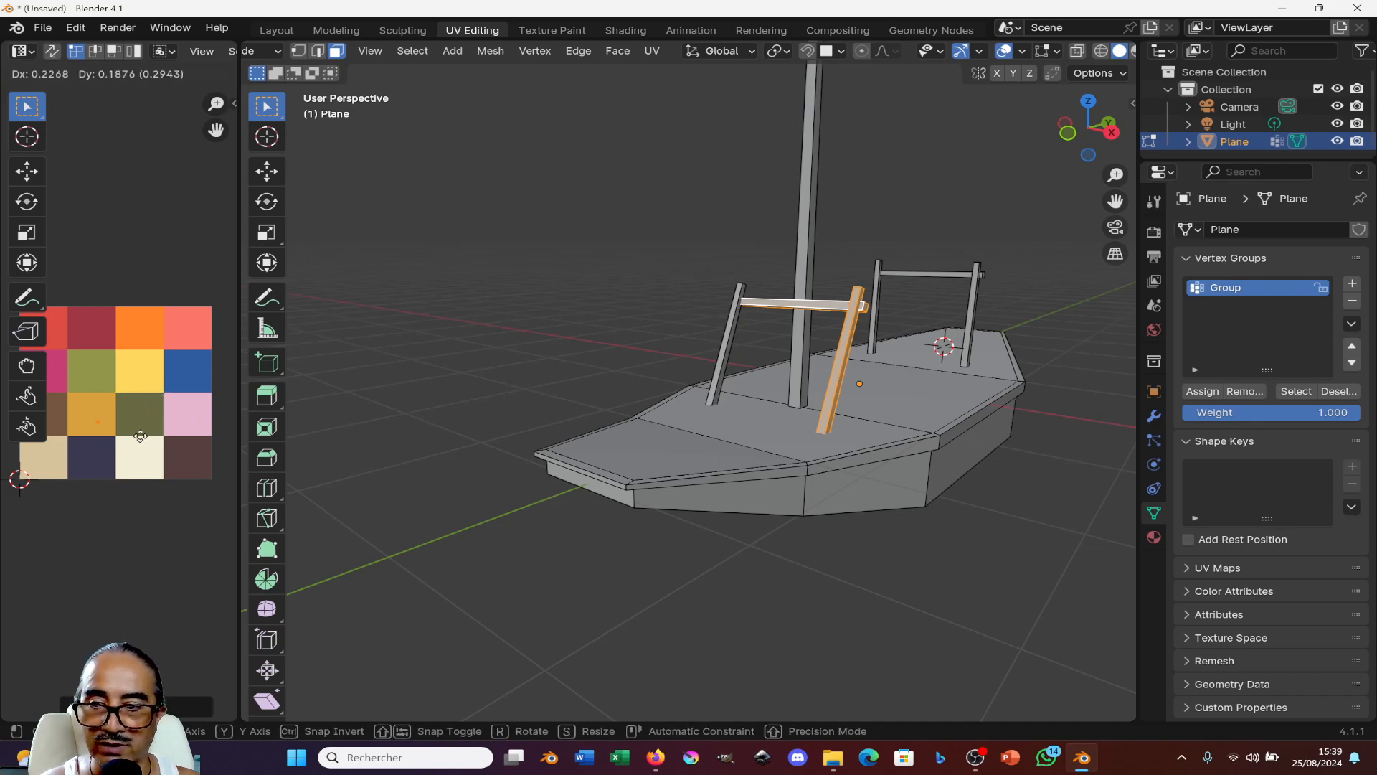
{"action": "left_click", "coordinate": [146, 407]}
- Move the UVs of only the tilted frame's crossbar onto the brown swatch and leave Edit Mode
{"action": "key", "text": "alt+a"}
{"action": "key", "text": "l"}
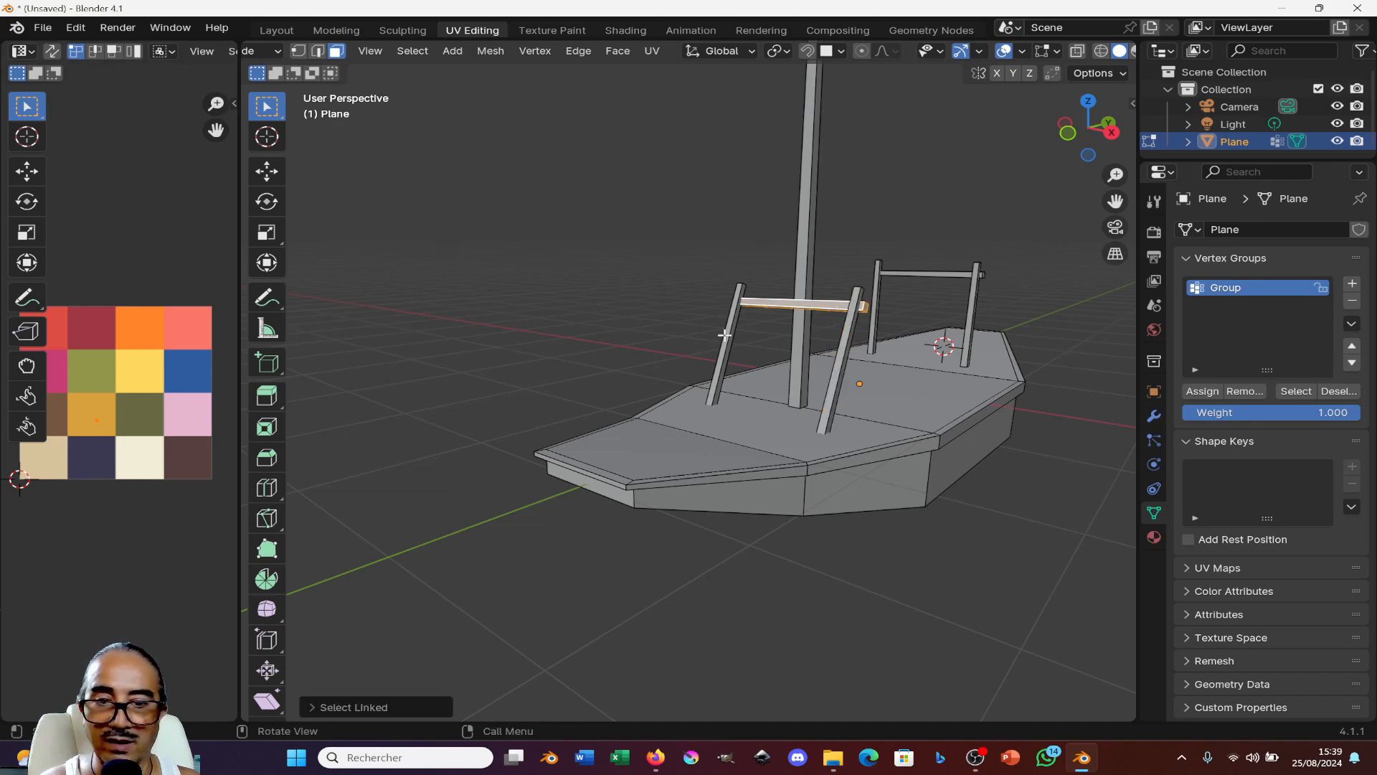
{"action": "key", "text": "g"}
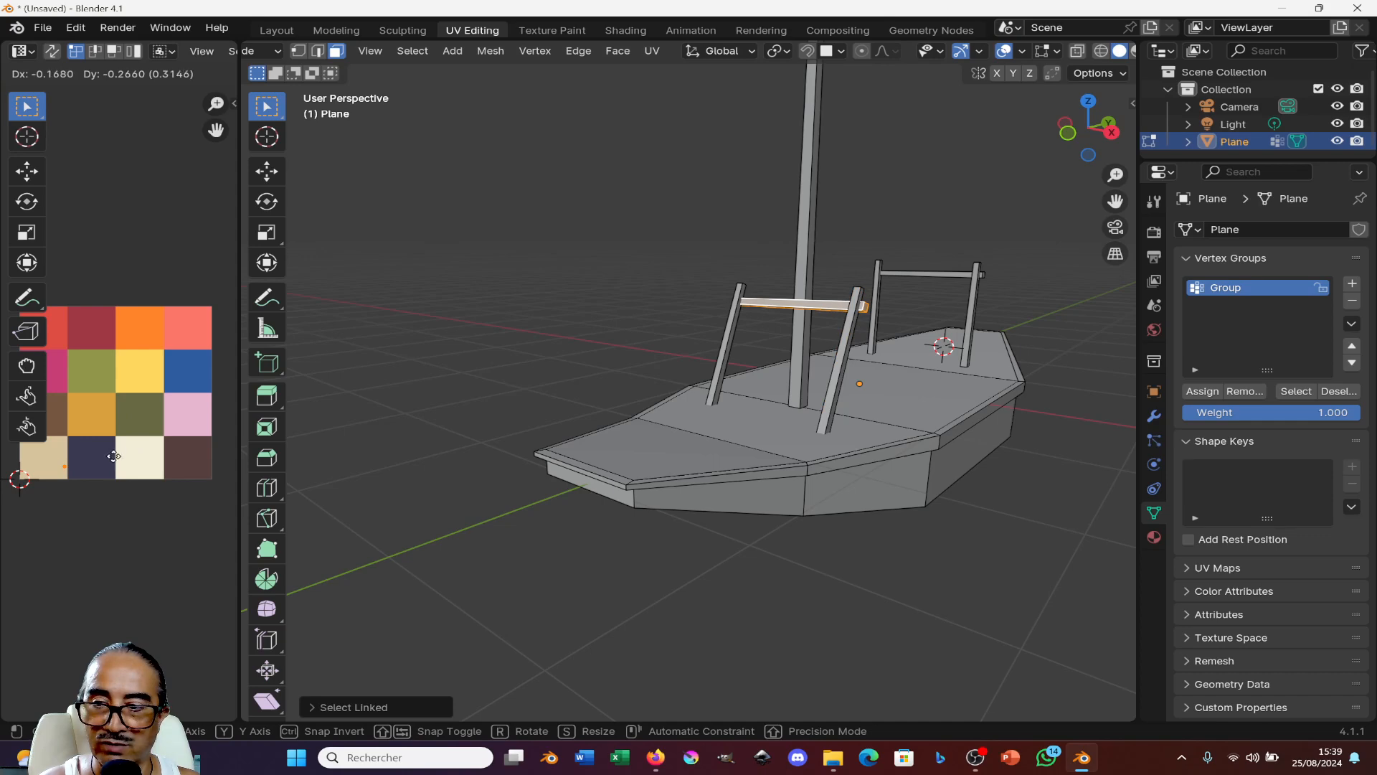
{"action": "left_click", "coordinate": [103, 418]}
{"action": "key", "text": "Tab"}
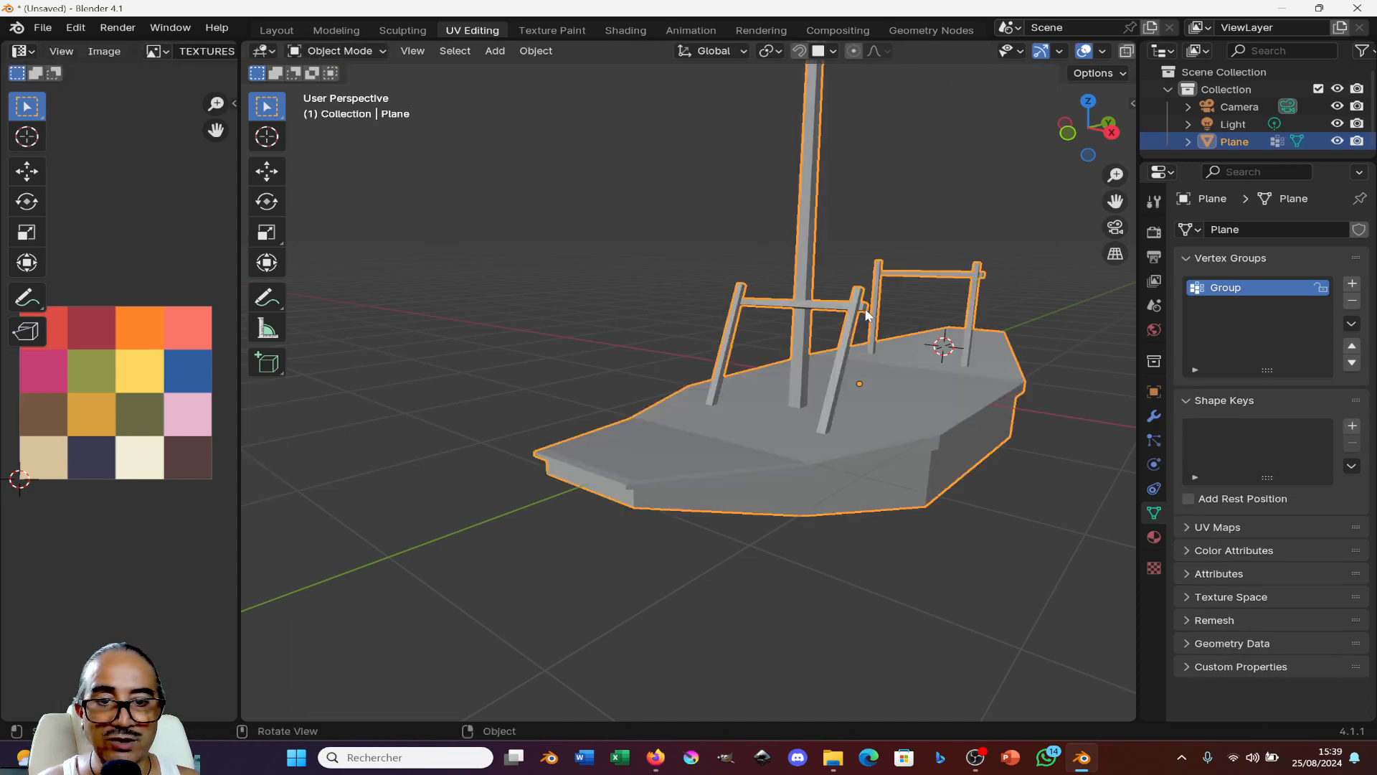
- In Edit Mode, scale the upright frame's crossbar UVs to 0 and place them on the olive green swatch
{"action": "key", "text": "Tab"}
{"action": "left_click", "coordinate": [958, 274]}
{"action": "key", "text": "ctrl+l"}
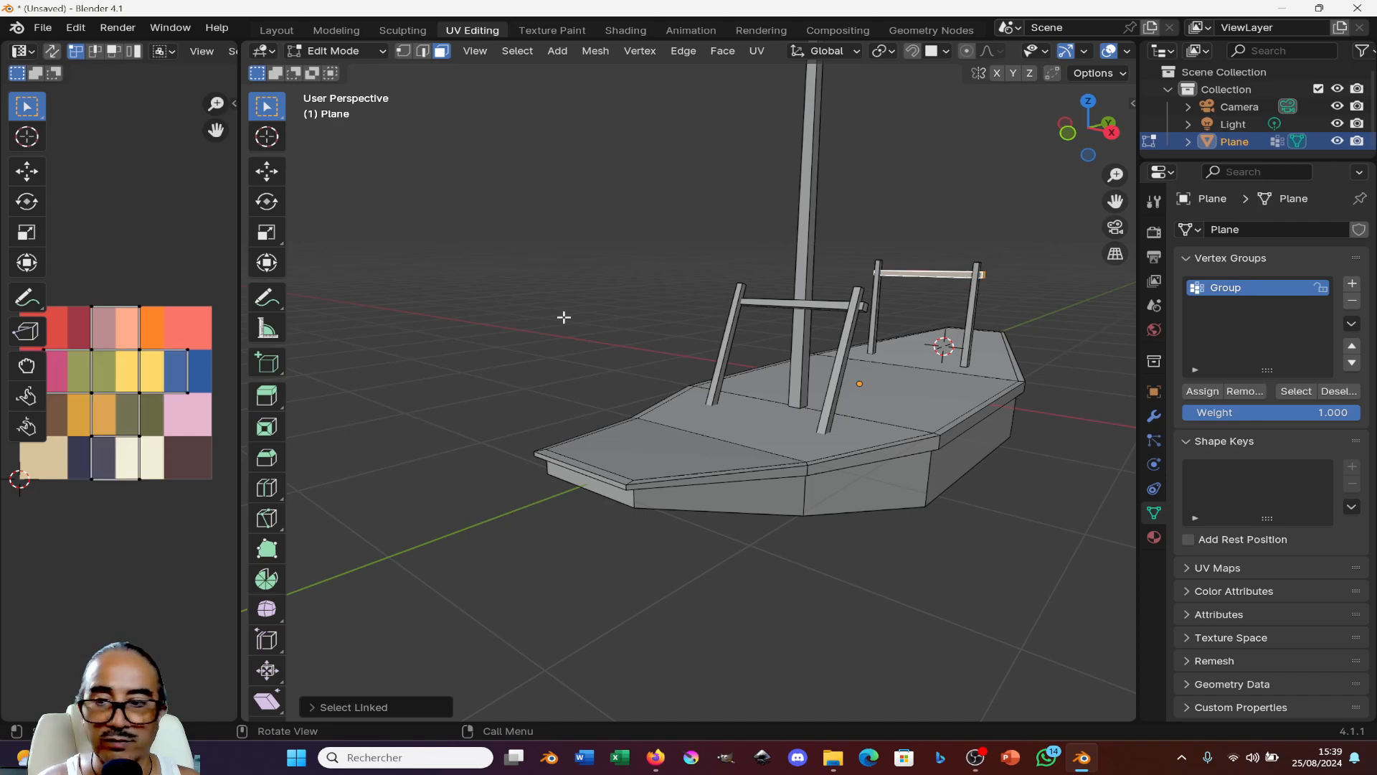
{"action": "key", "text": "a"}
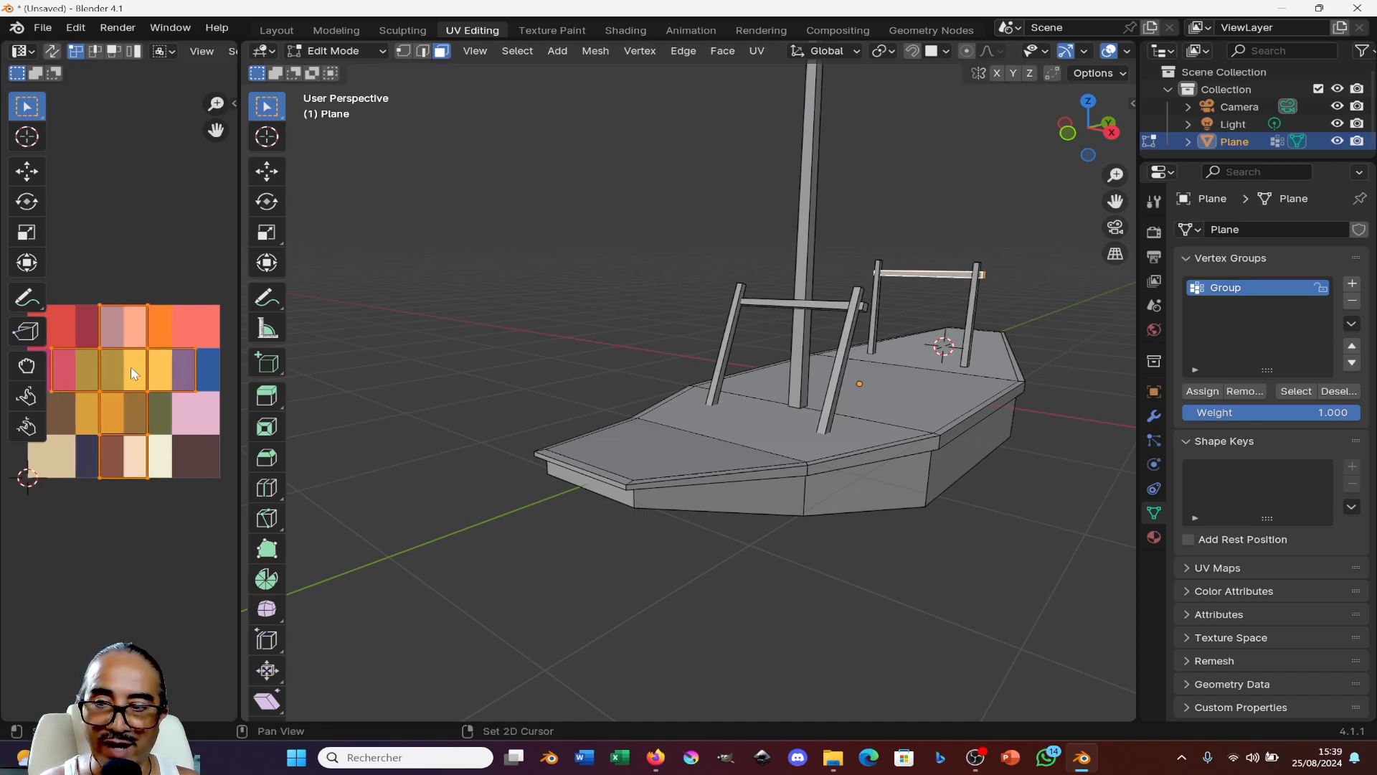
{"action": "key", "text": "s"}
{"action": "key", "text": "0"}
{"action": "key", "text": "Return"}
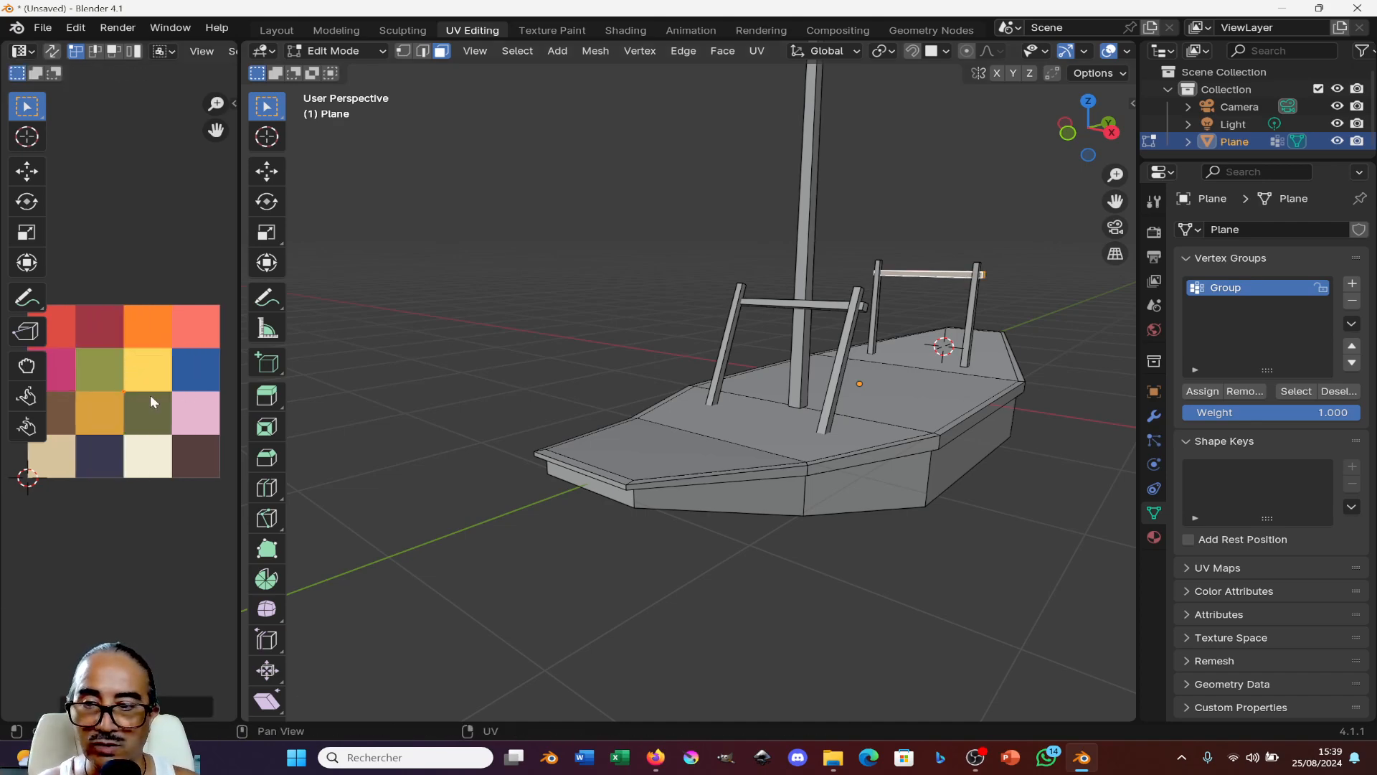
{"action": "key", "text": "g"}
{"action": "left_click", "coordinate": [186, 435]}
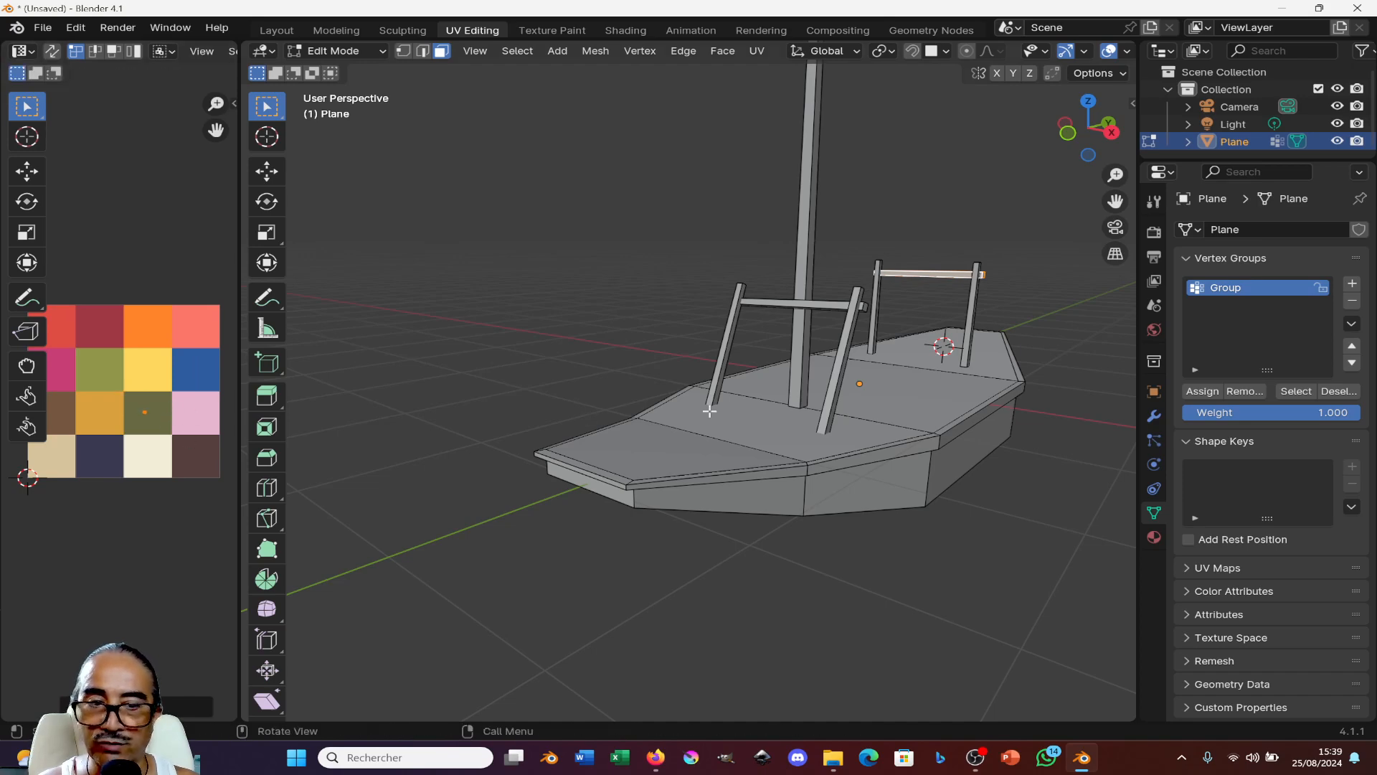
- Collapse the UVs of the upright frame's near post to a point and move them to another palette swatch
{"action": "left_click", "coordinate": [972, 298]}
{"action": "key", "text": "ctrl+l"}
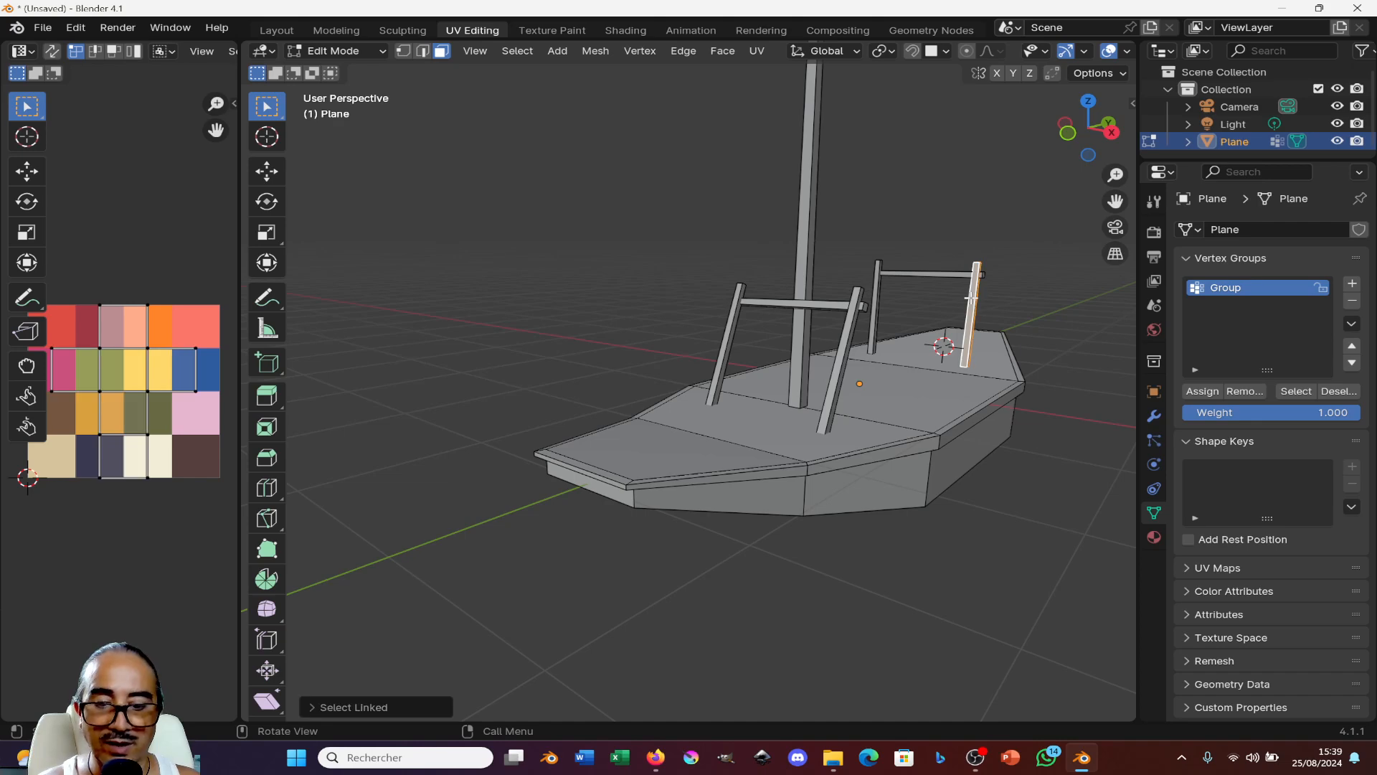
{"action": "key", "text": "s"}
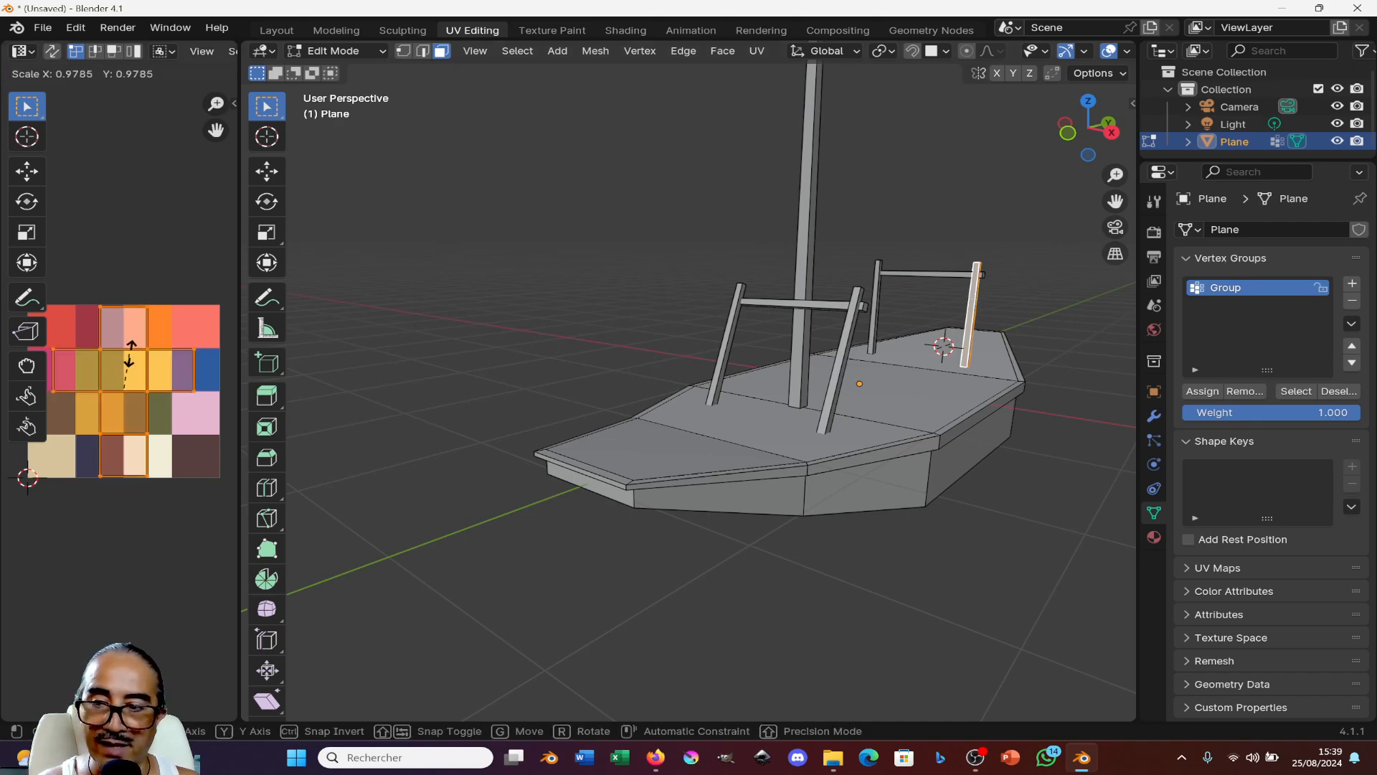
{"action": "left_click", "coordinate": [137, 361]}
{"action": "key", "text": "g"}
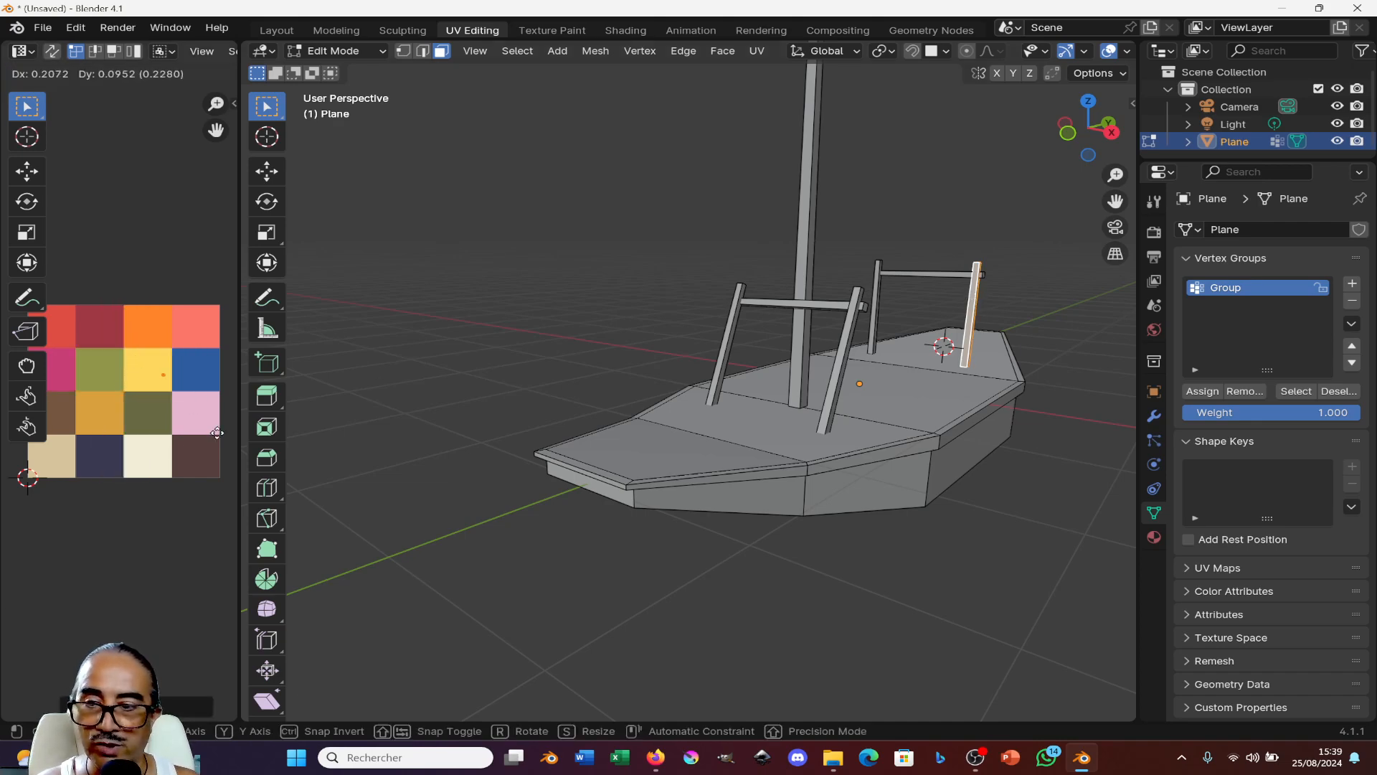
{"action": "left_click", "coordinate": [10, 445]}
- Collapse the UVs of the upright frame's far post, maximize the UV editor and place them on the yellow swatch
{"action": "left_click", "coordinate": [875, 295]}
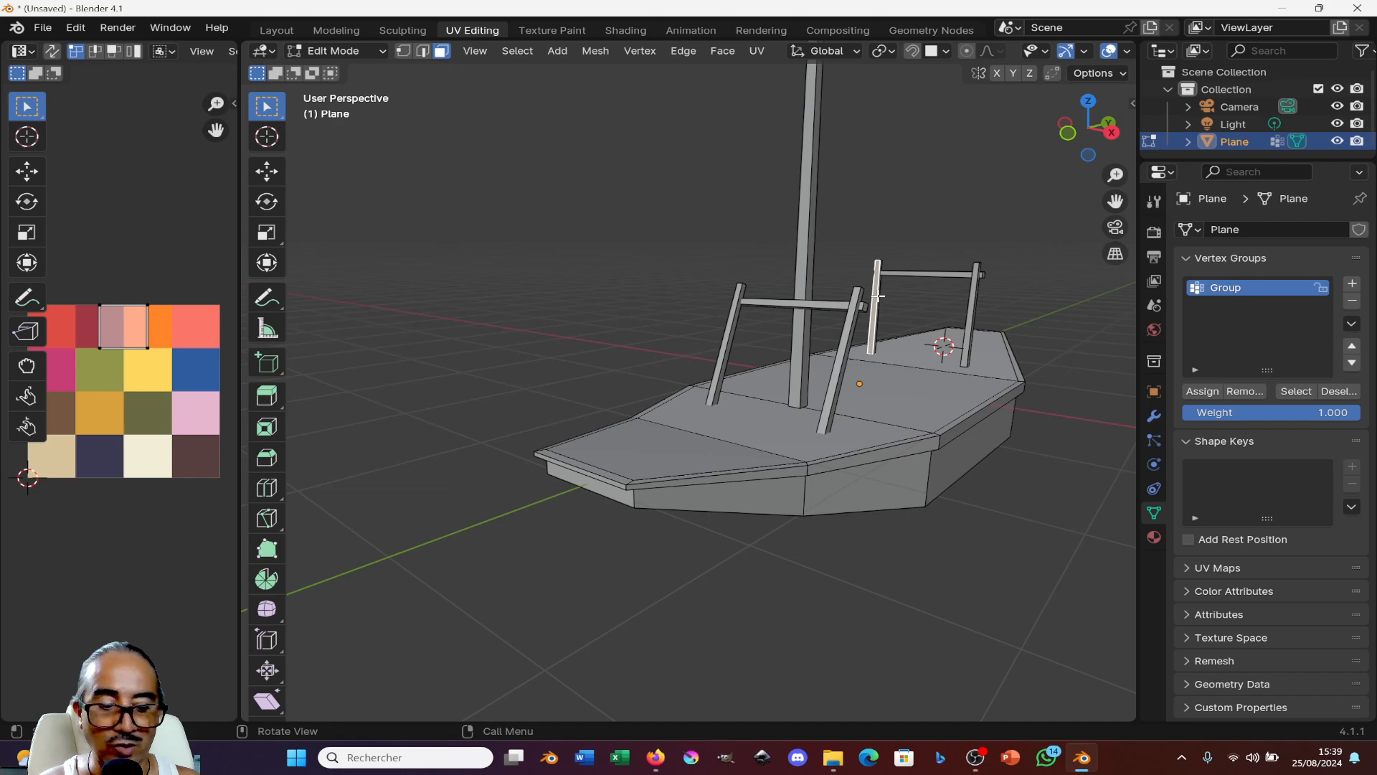
{"action": "key", "text": "KP_Decimal"}
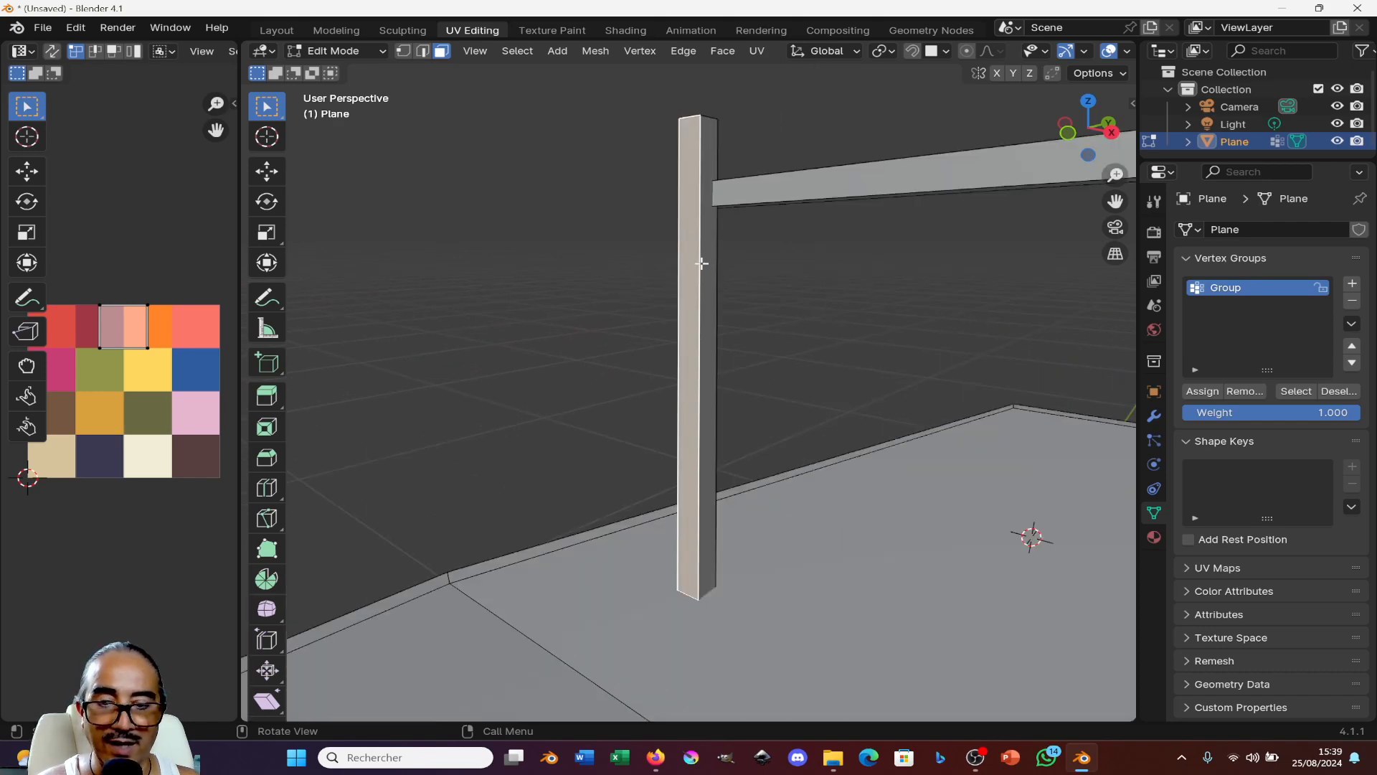
{"action": "key", "text": "l"}
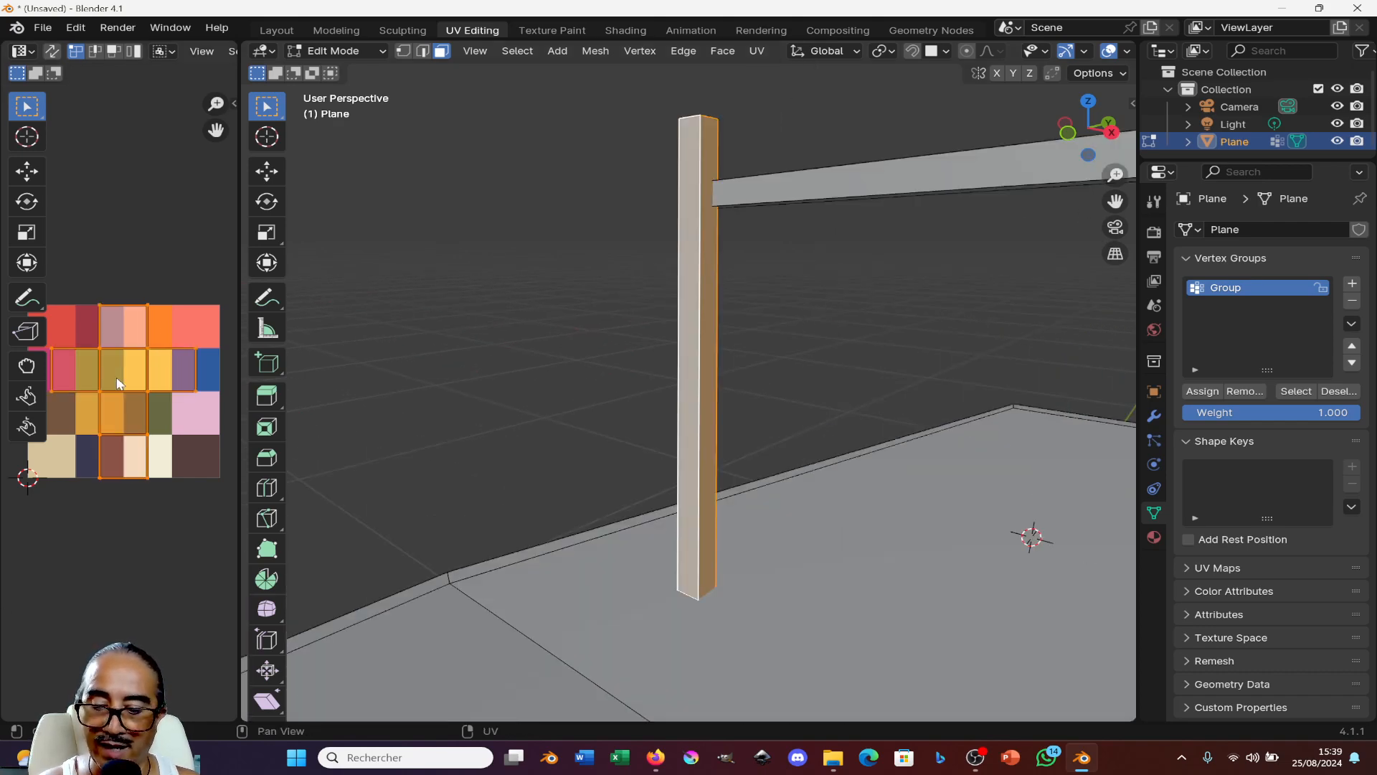
{"action": "key", "text": "s"}
{"action": "left_click", "coordinate": [117, 377]}
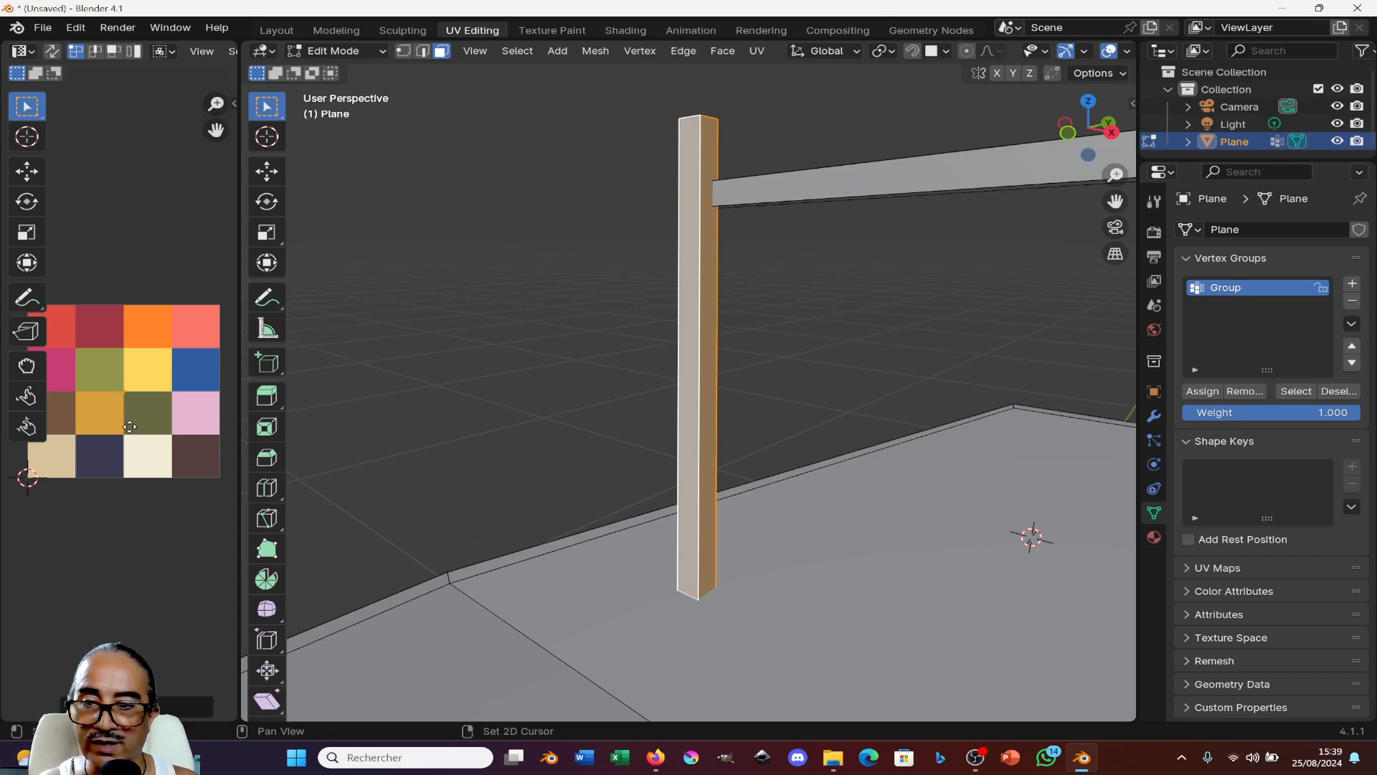
{"action": "scroll", "coordinate": [116, 378], "scroll_direction": "up", "scroll_amount": 1}
{"action": "key", "text": "ctrl+space"}
{"action": "scroll", "coordinate": [798, 366], "scroll_direction": "up", "scroll_amount": 1}
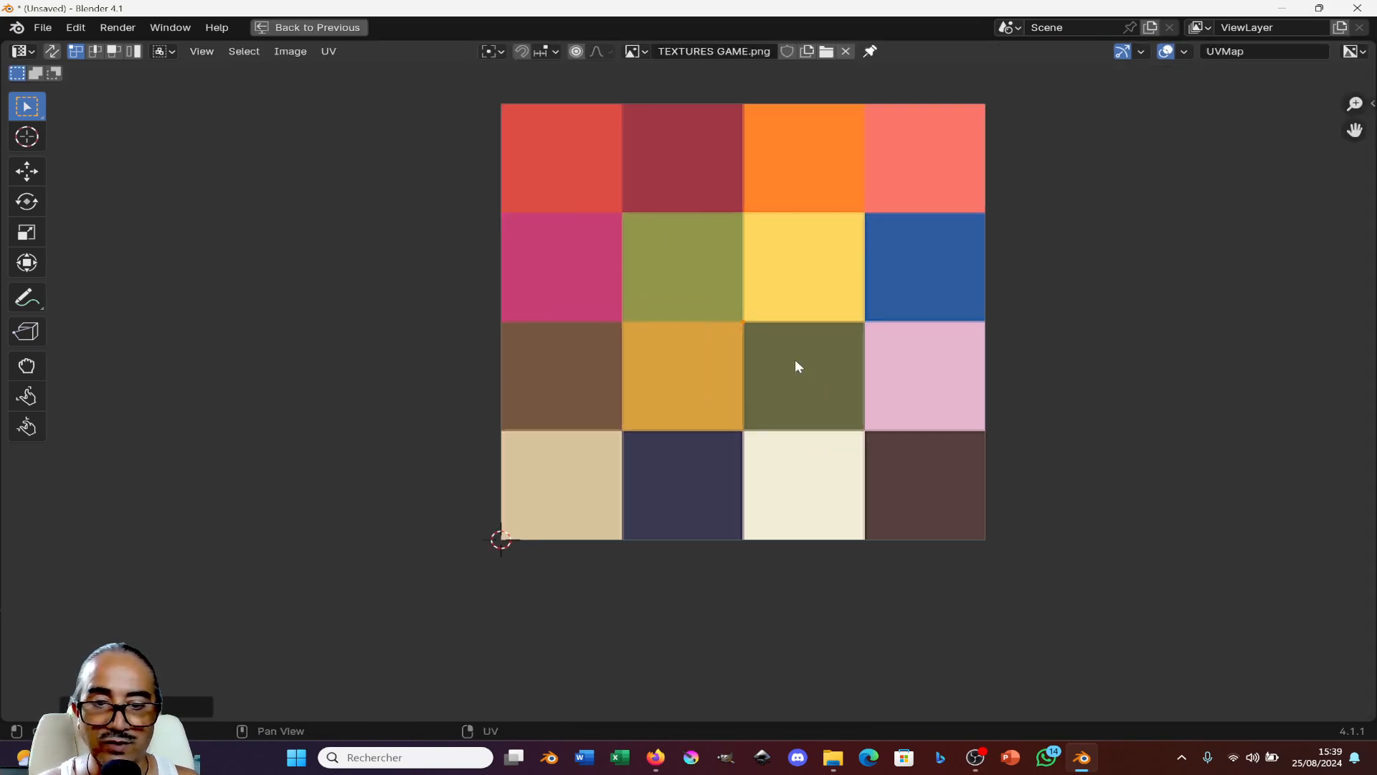
{"action": "key", "text": "g"}
{"action": "left_click", "coordinate": [865, 323]}
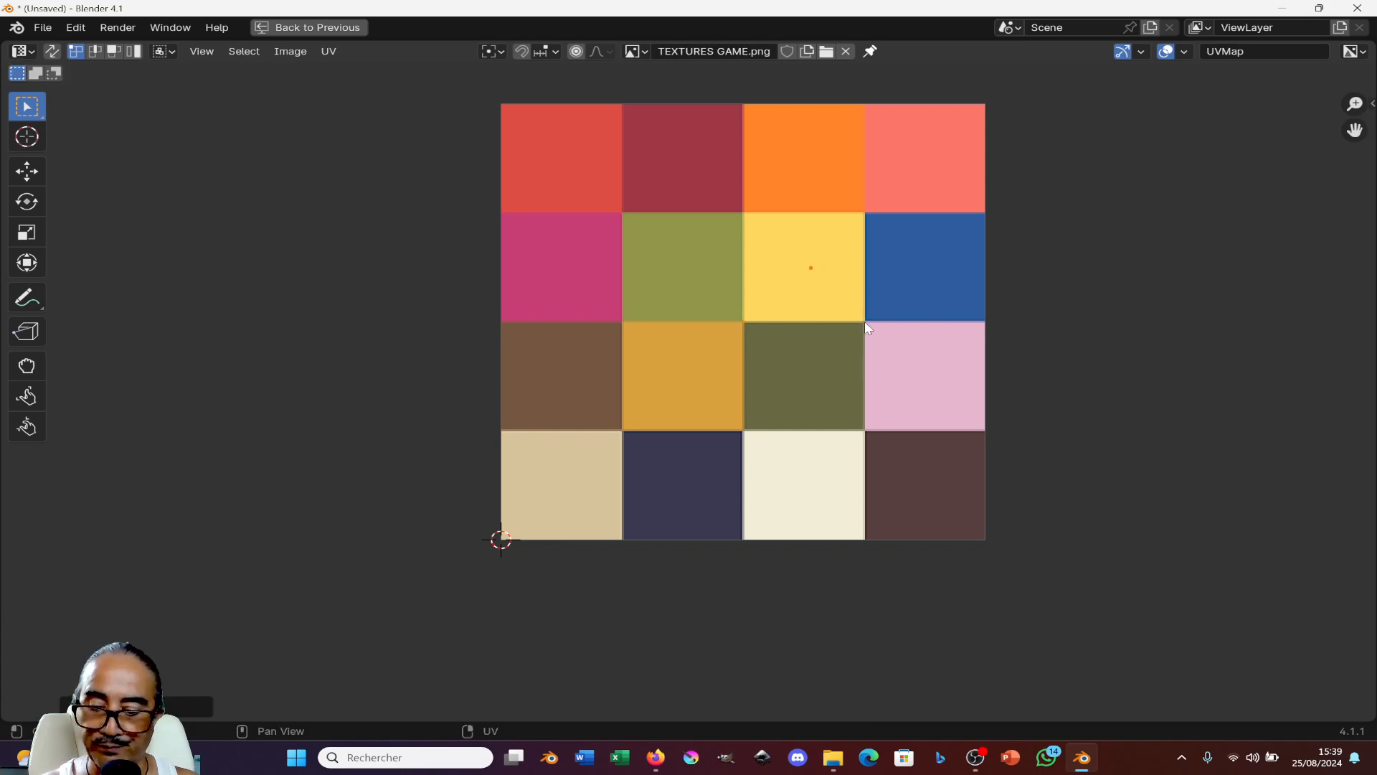
- Leave Edit Mode and restore the full workspace layout from the maximized UV editor
{"action": "scroll", "coordinate": [868, 316], "scroll_direction": "down", "scroll_amount": 2}
{"action": "key", "text": "Tab"}
{"action": "scroll", "coordinate": [885, 348], "scroll_direction": "down", "scroll_amount": 3}
{"action": "middle_click_drag", "start_coordinate": [828, 378], "coordinate": [741, 385]}
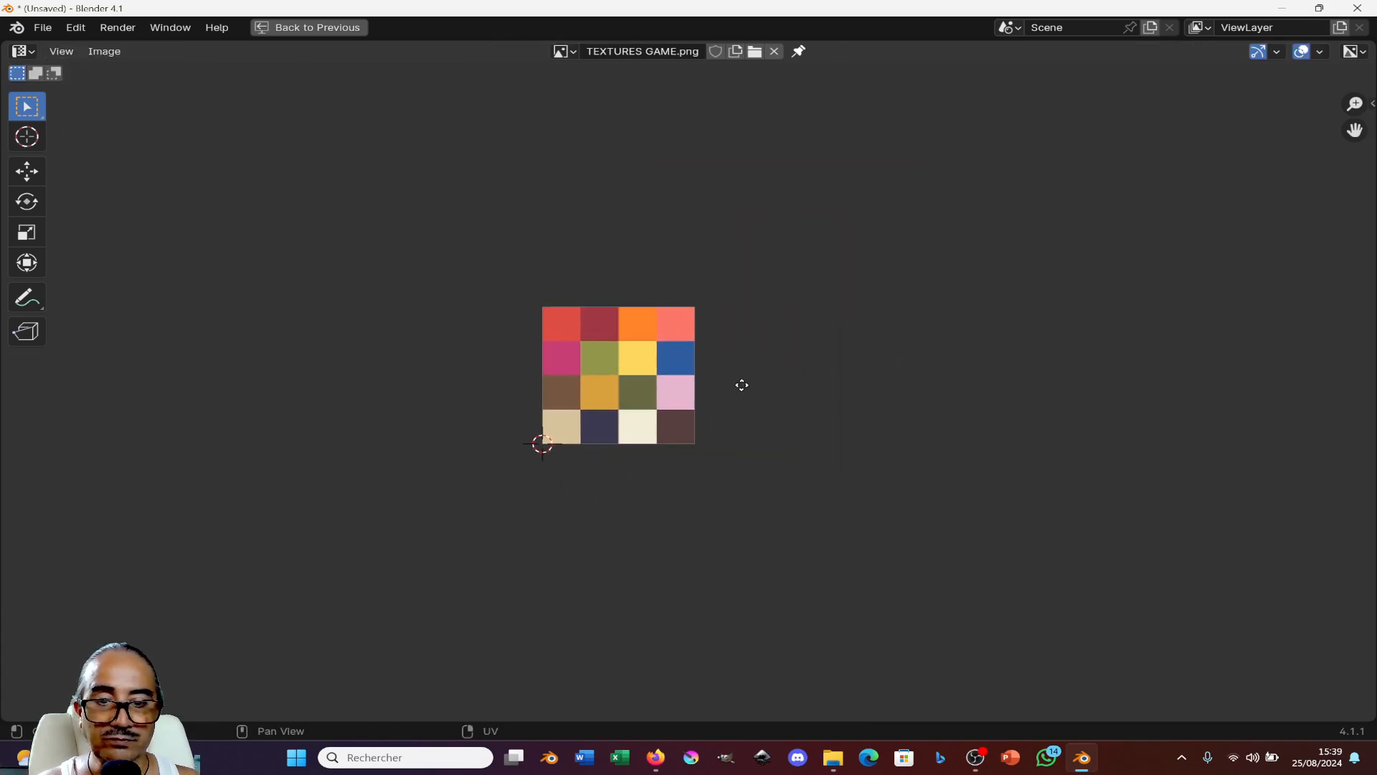
{"action": "left_click", "coordinate": [308, 28]}
{"action": "scroll", "coordinate": [899, 390], "scroll_direction": "down", "scroll_amount": 10}
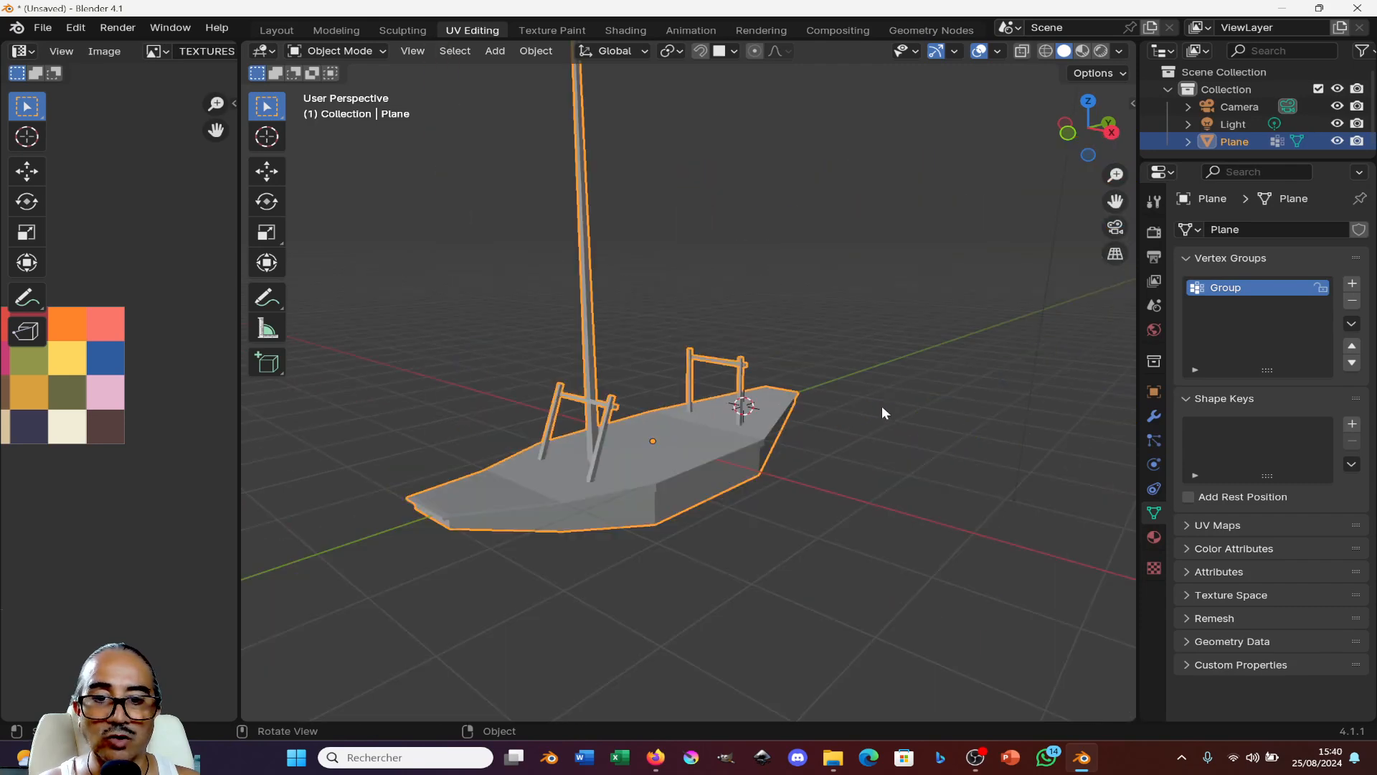
- Duplicate the mast in Edit Mode, rotate the copy nearly horizontal in the right view and move it just above the frames
{"action": "middle_click_drag", "start_coordinate": [885, 413], "coordinate": [615, 332]}
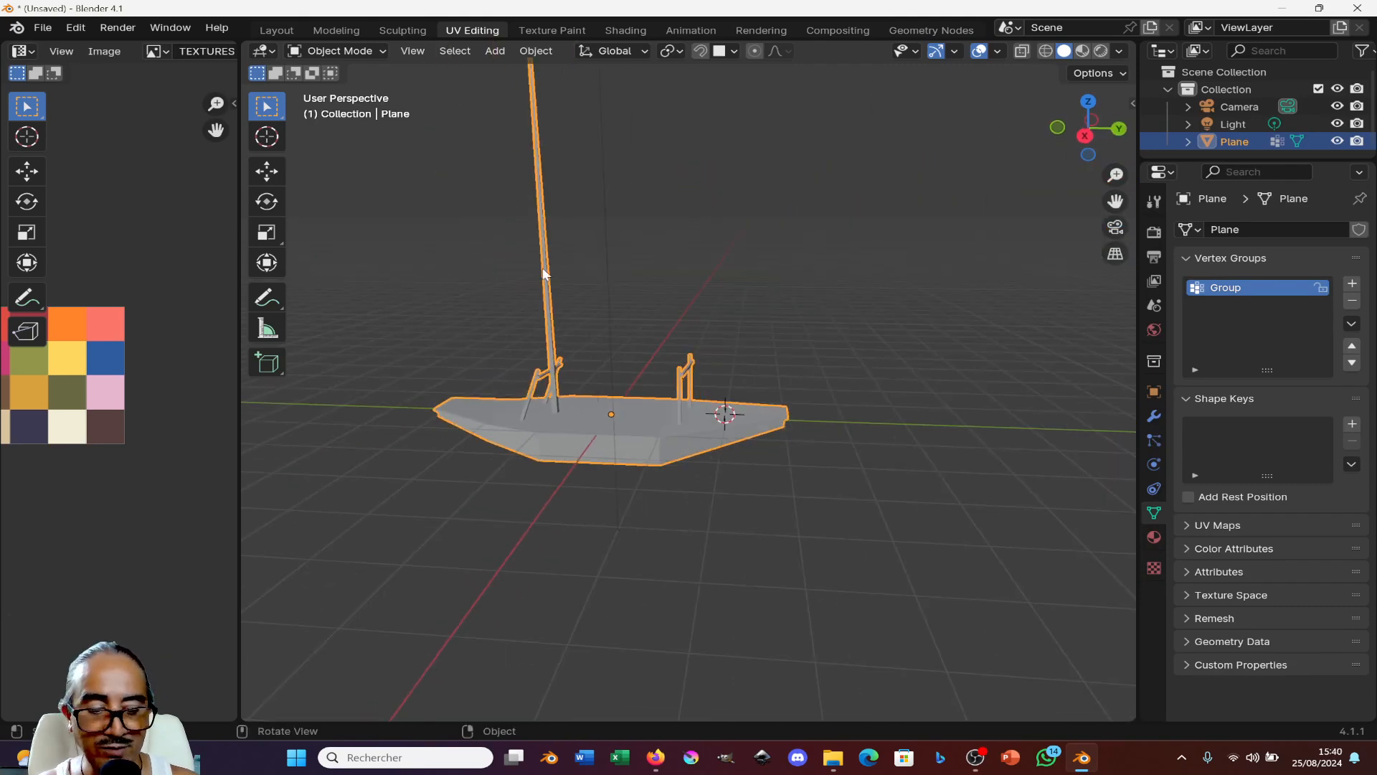
{"action": "key", "text": "KP_3"}
{"action": "key", "text": "Tab"}
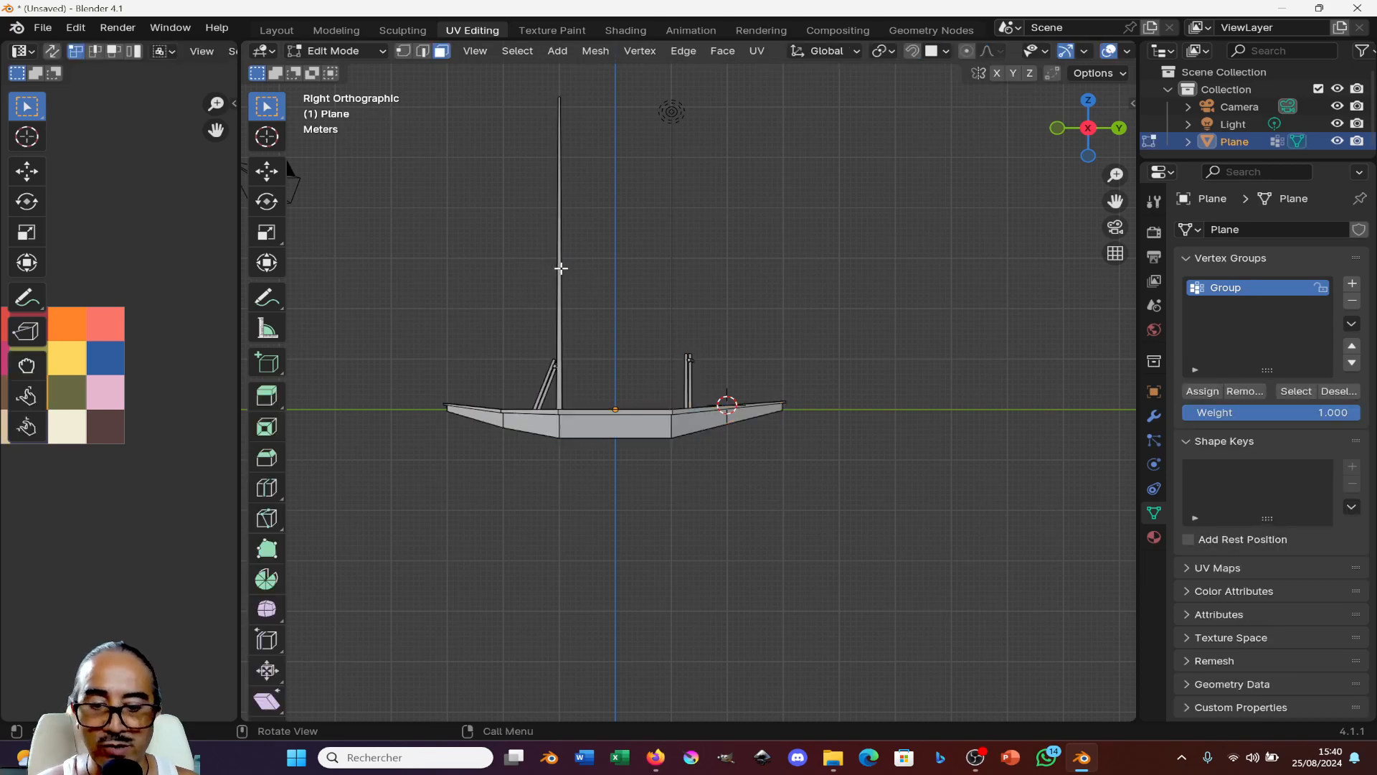
{"action": "key", "text": "l"}
{"action": "key", "text": "shift+d"}
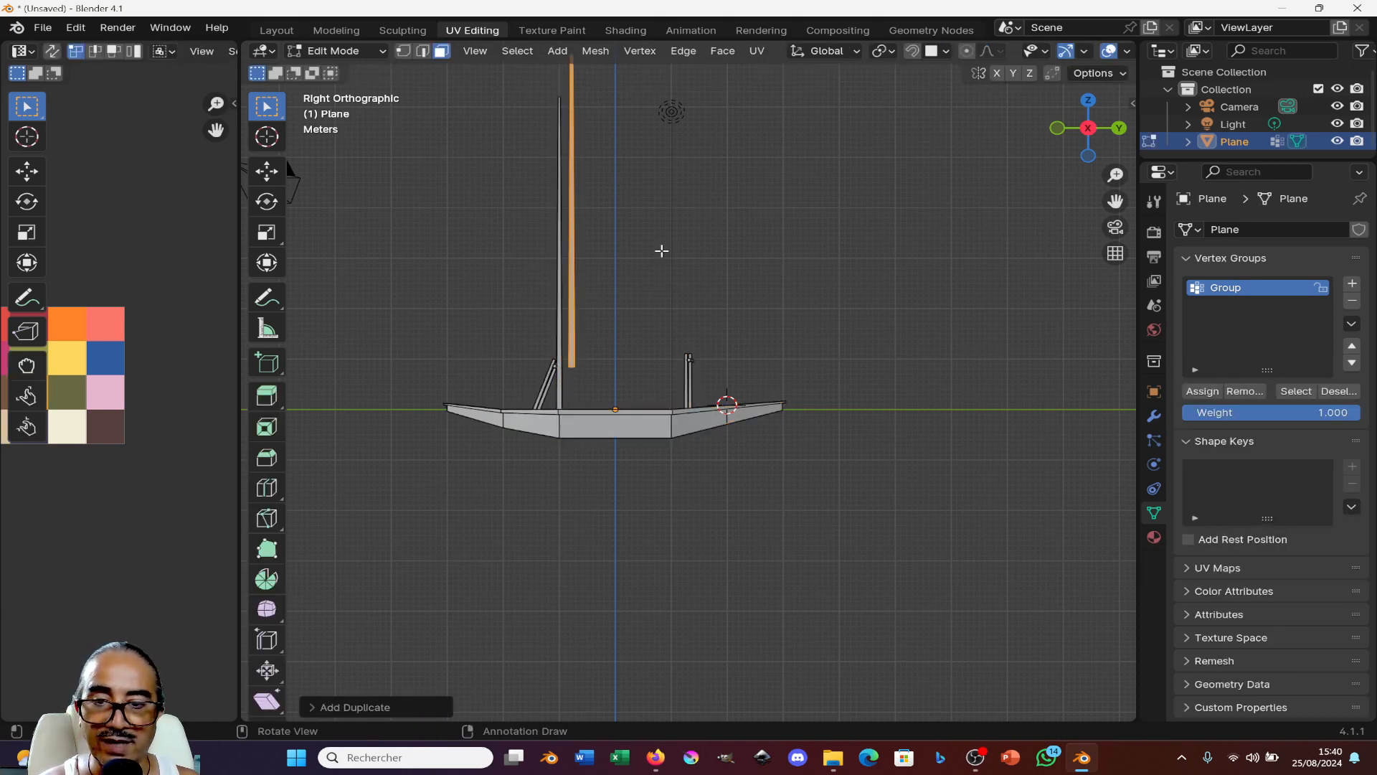
{"action": "key", "text": "r"}
{"action": "left_click", "coordinate": [499, 332]}
{"action": "key", "text": "g"}
{"action": "left_click", "coordinate": [919, 452]}
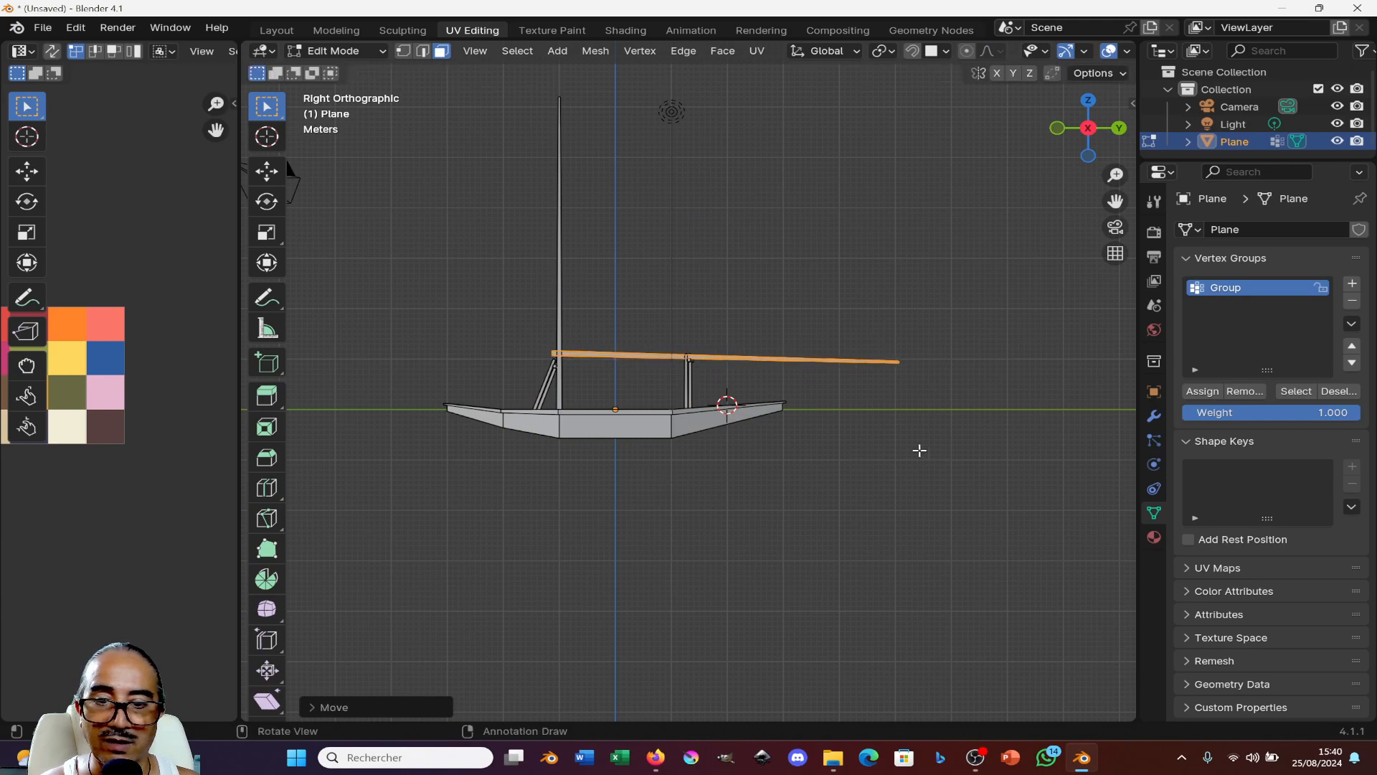
- Scale the horizontal boom down and move its thick end back to the mast, with the tip near the hull's end
{"action": "key", "text": "s"}
{"action": "left_click", "coordinate": [853, 439]}
{"action": "key", "text": "g"}
{"action": "left_click", "coordinate": [774, 434]}
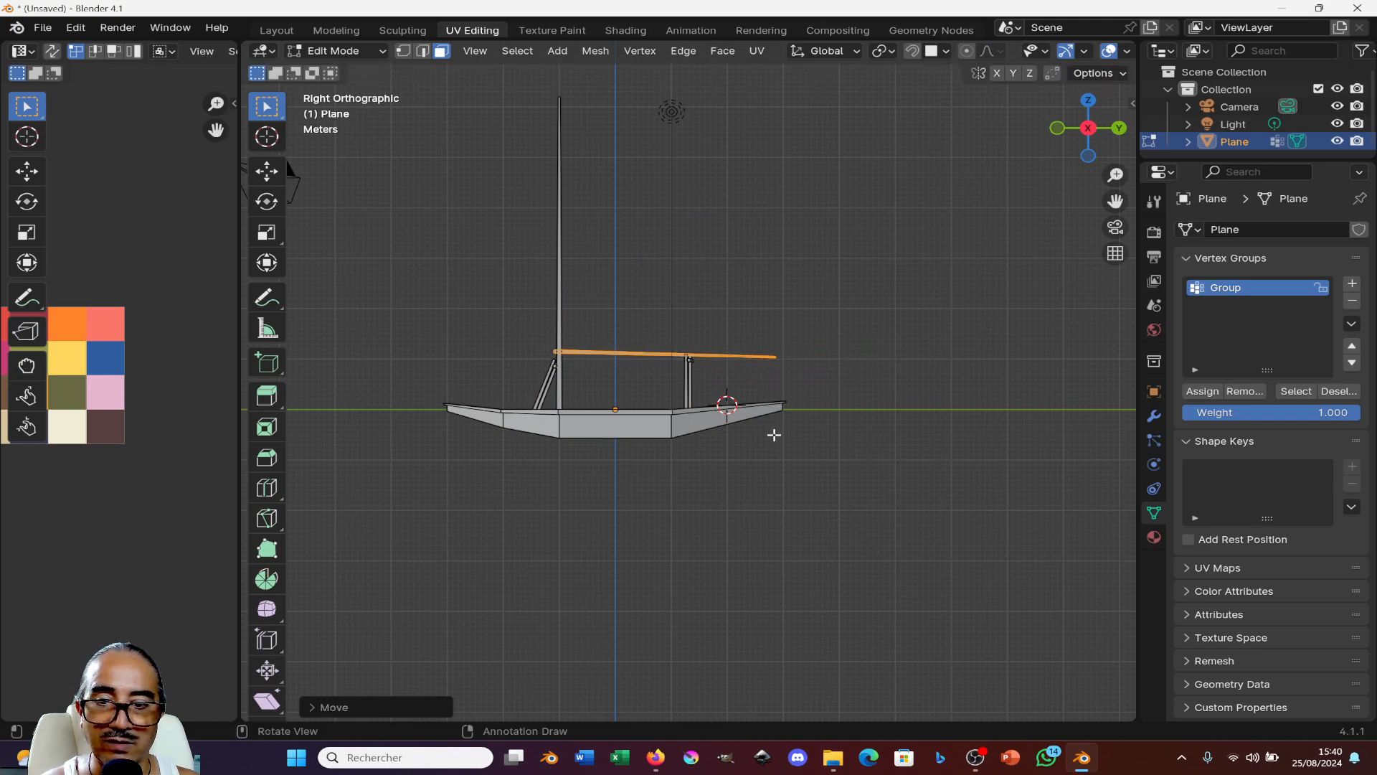
- In the top view, rotate the boom so it swings out over the hull's side and move its thick end back to the mast
{"action": "key", "text": "KP_7"}
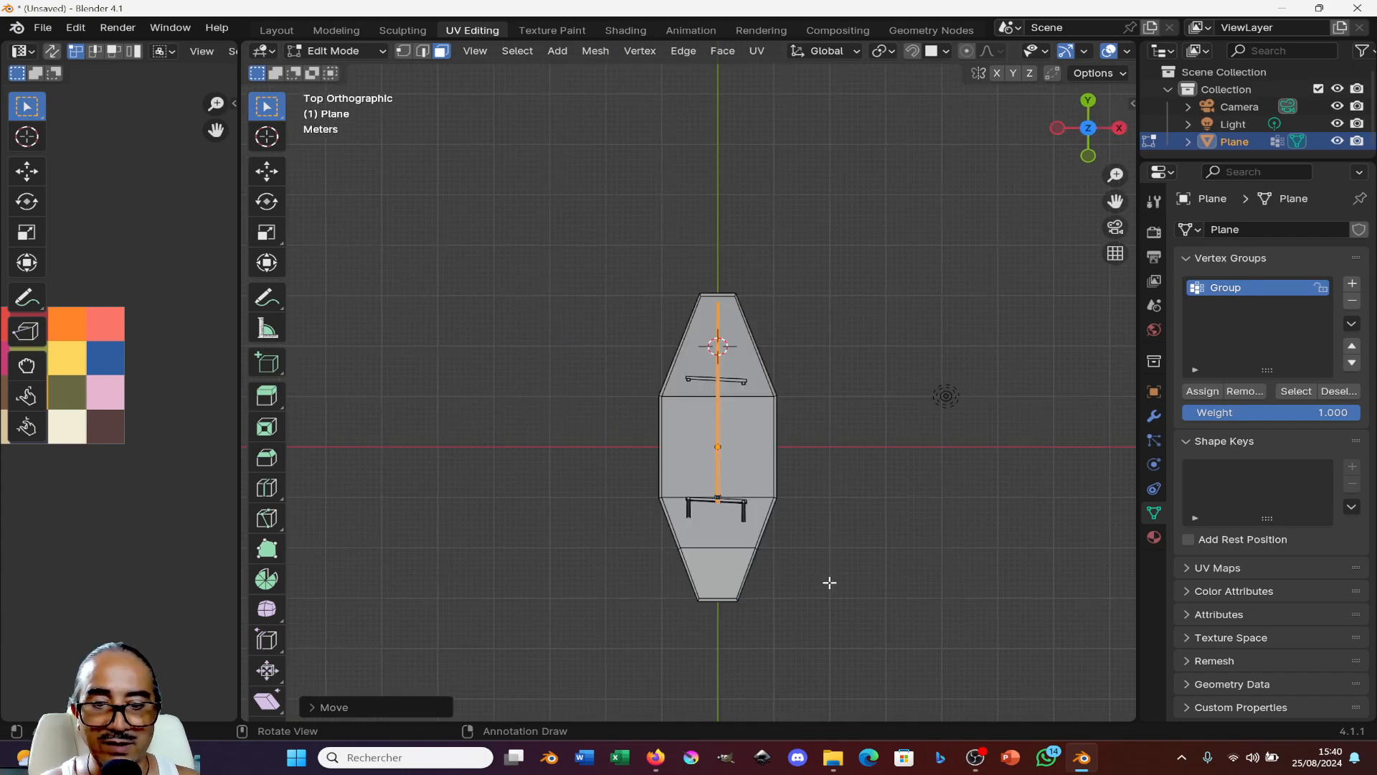
{"action": "key", "text": "r"}
{"action": "left_click", "coordinate": [819, 529]}
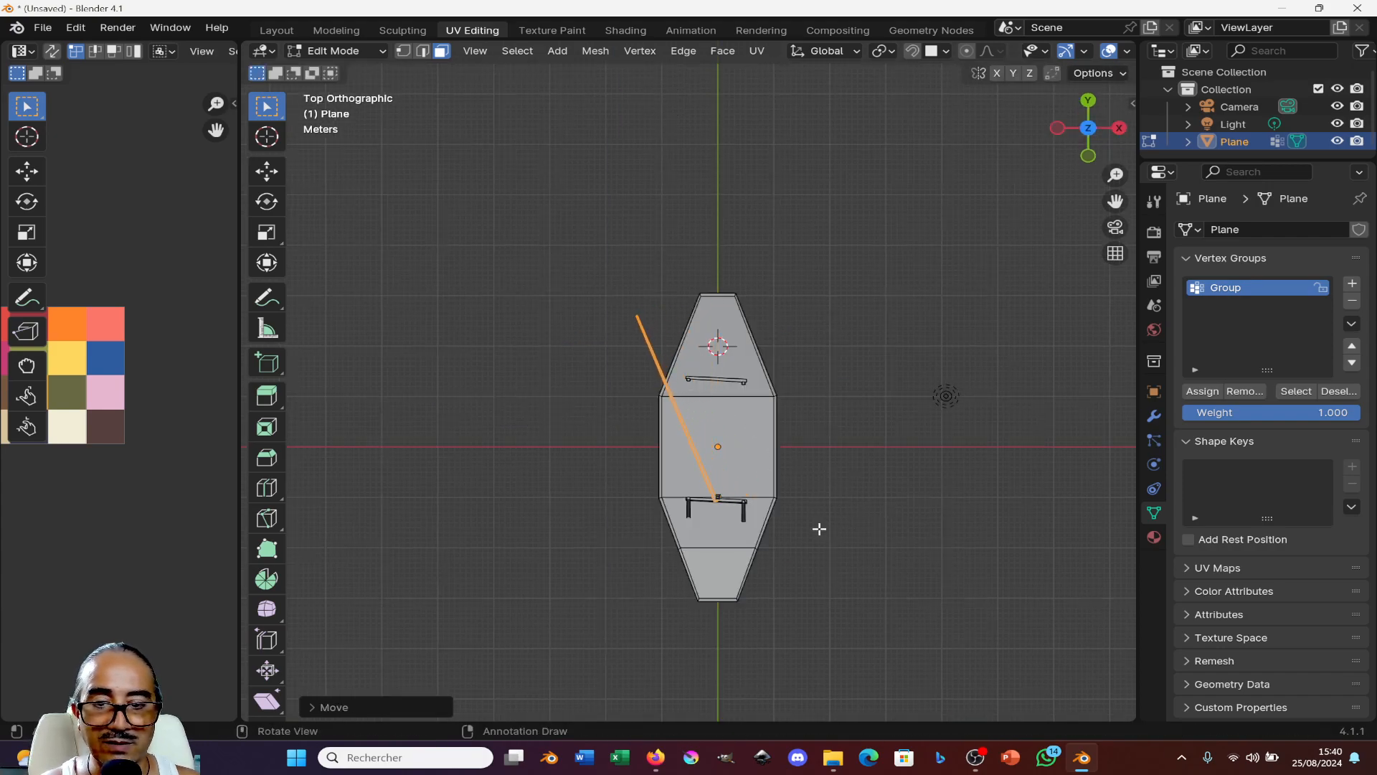
{"action": "middle_click_drag", "start_coordinate": [819, 529], "coordinate": [775, 523]}
{"action": "key", "text": "KP_7"}
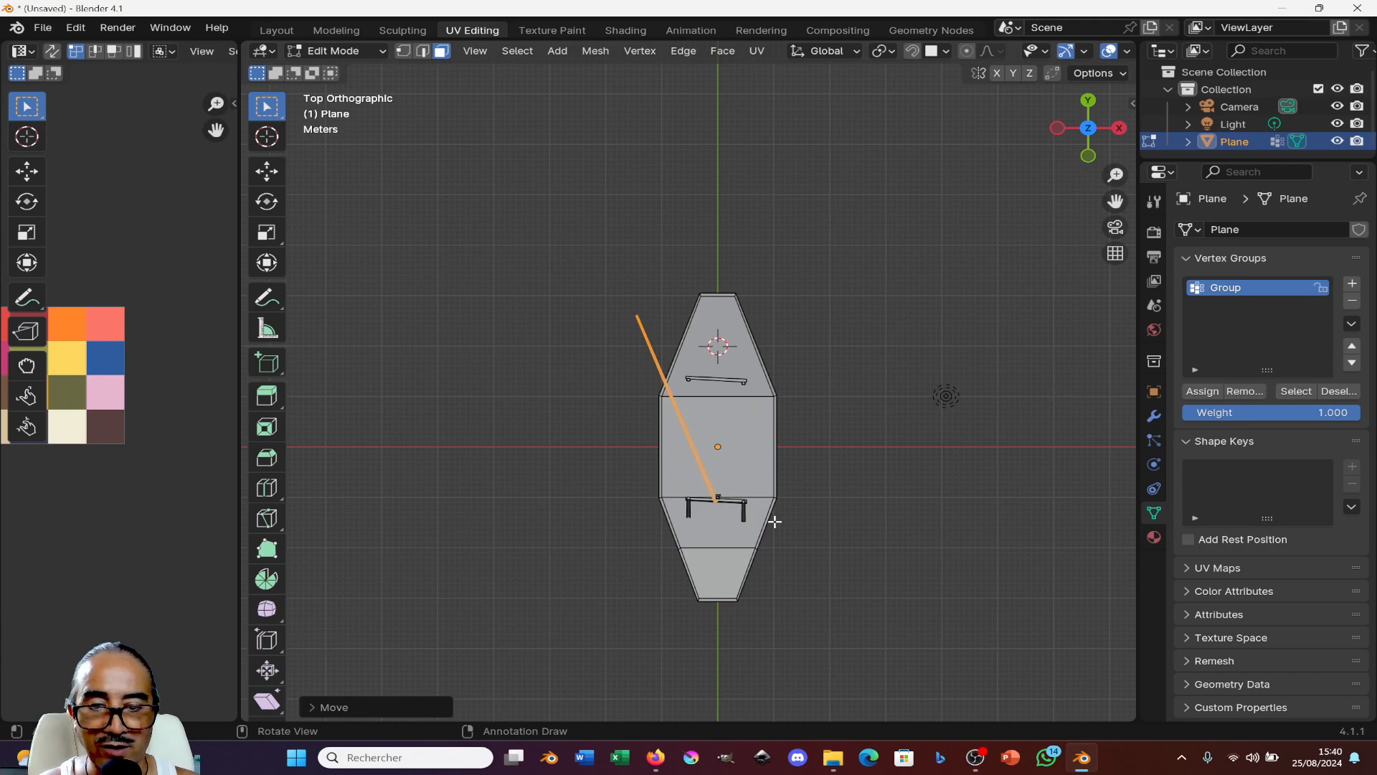
{"action": "scroll", "coordinate": [774, 523], "scroll_direction": "up", "scroll_amount": 2}
{"action": "key", "text": "g"}
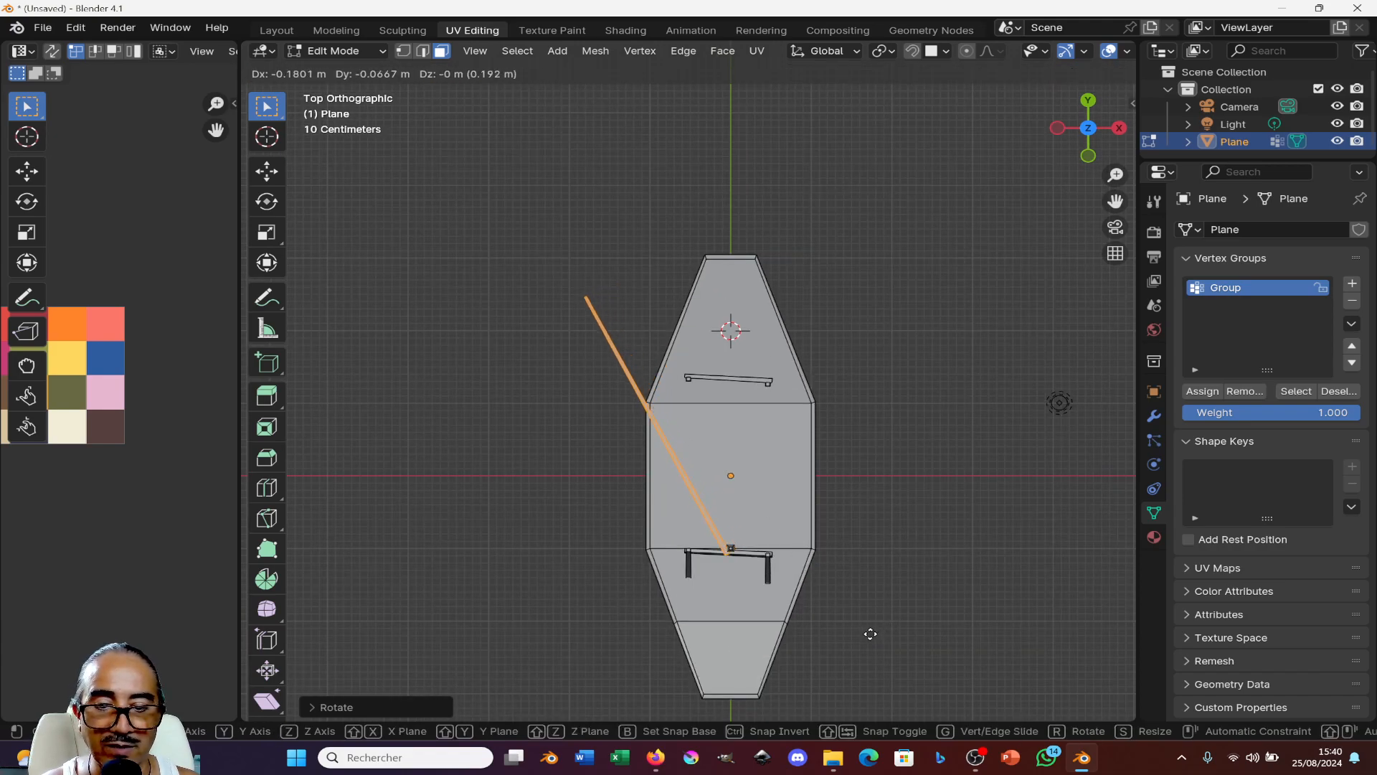
{"action": "left_click", "coordinate": [870, 634]}
- Rotate the boom so its free end slopes downward, and reposition its upper end against the mast in the right view
{"action": "middle_click_drag", "start_coordinate": [870, 634], "coordinate": [908, 442]}
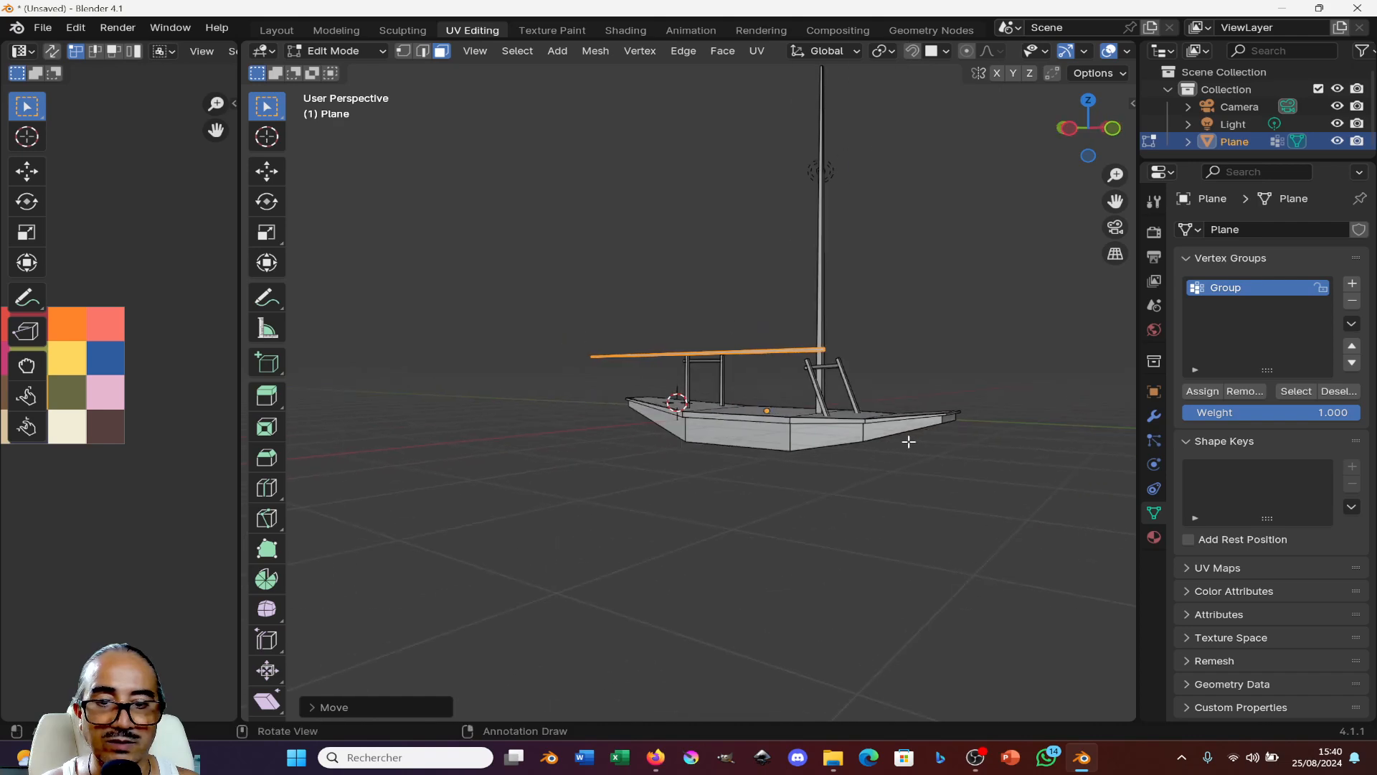
{"action": "key", "text": "r"}
{"action": "left_click", "coordinate": [913, 400]}
{"action": "key", "text": "KP_1"}
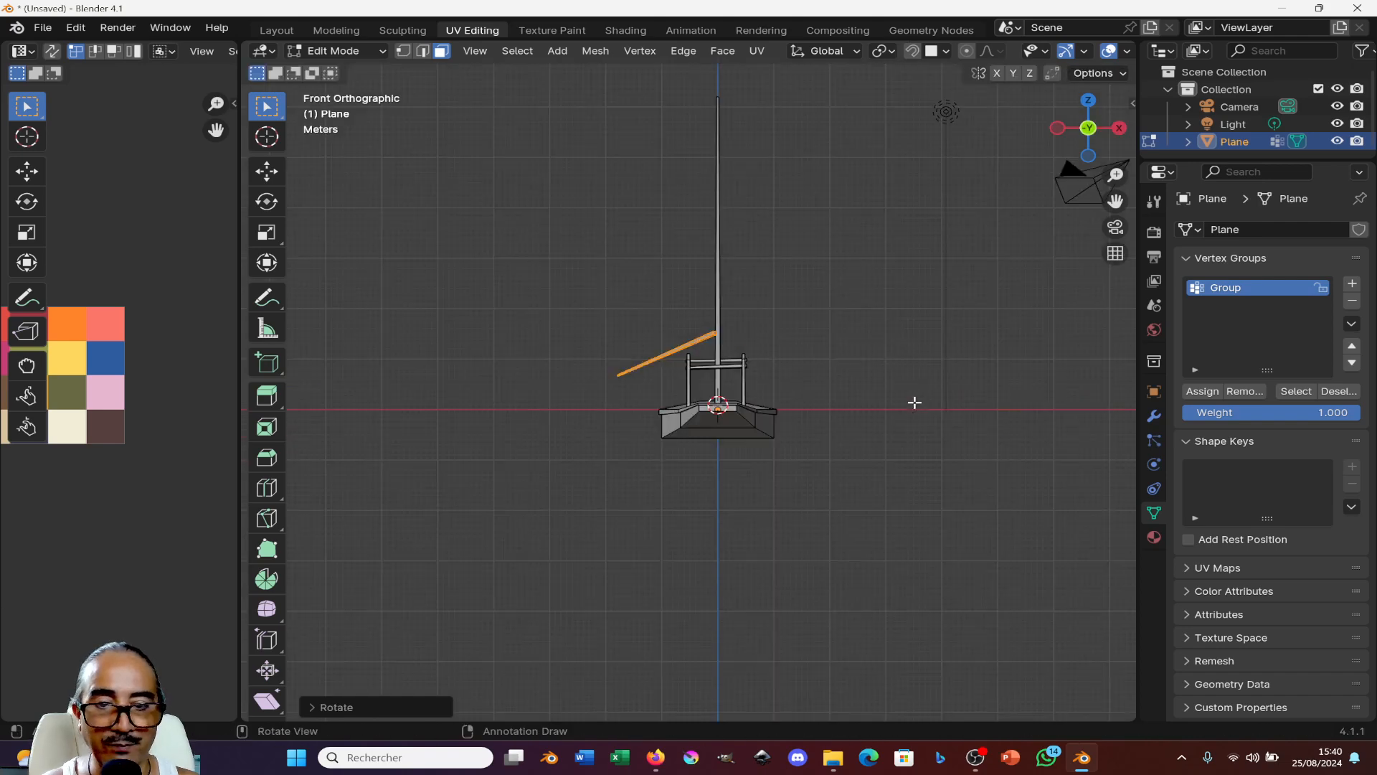
{"action": "key", "text": "KP_3"}
{"action": "key", "text": "g"}
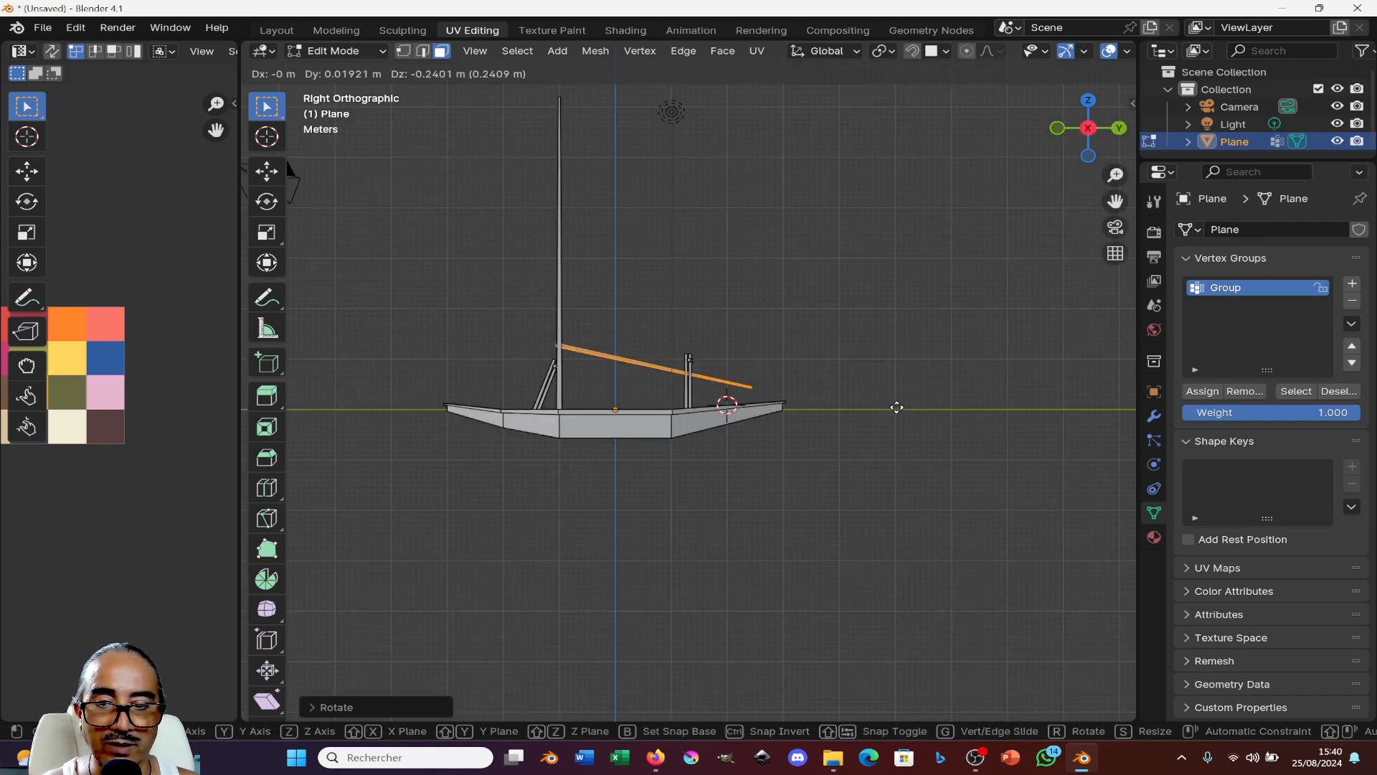
{"action": "left_click", "coordinate": [897, 407]}
- Select the mast together with the boom and snap the 3D cursor to the selection
{"action": "middle_click_drag", "start_coordinate": [897, 407], "coordinate": [807, 424]}
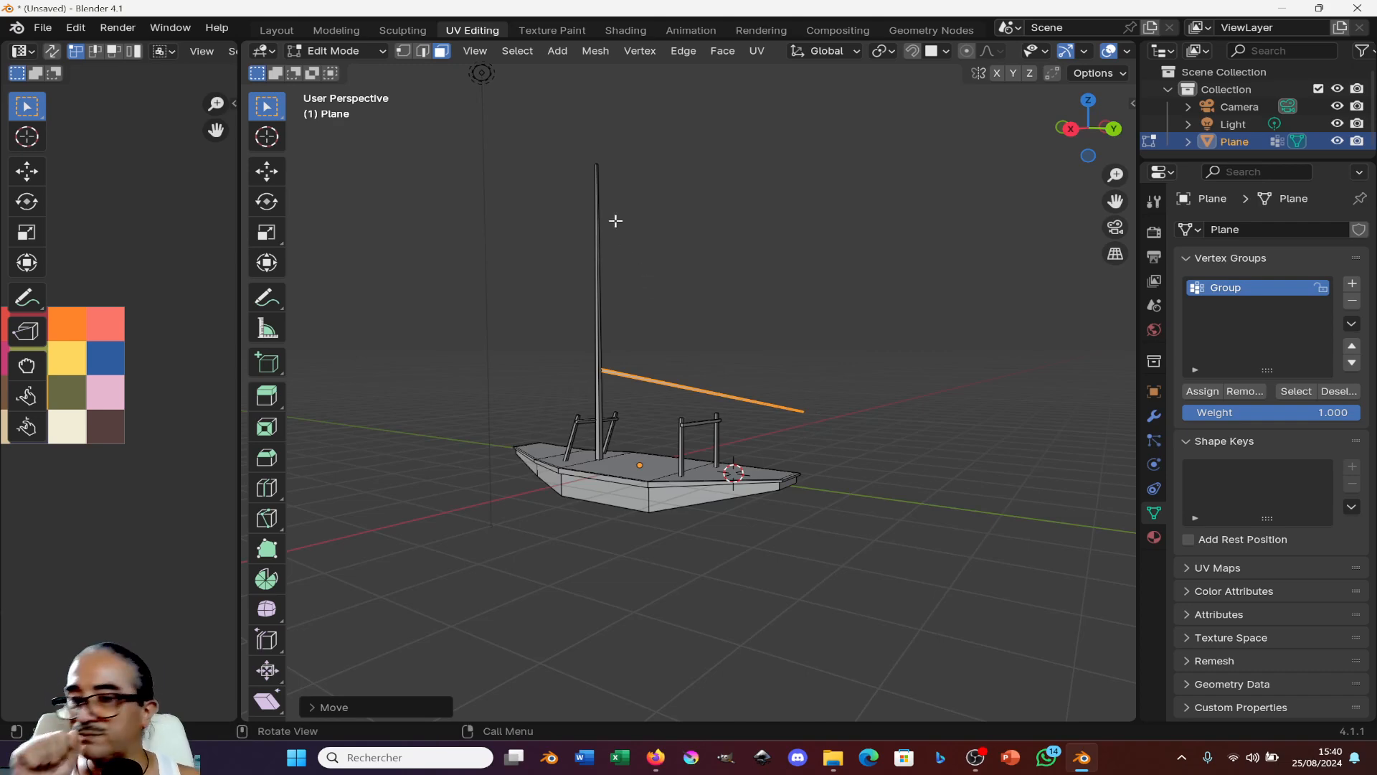
{"action": "middle_click_drag", "start_coordinate": [703, 170], "coordinate": [665, 185]}
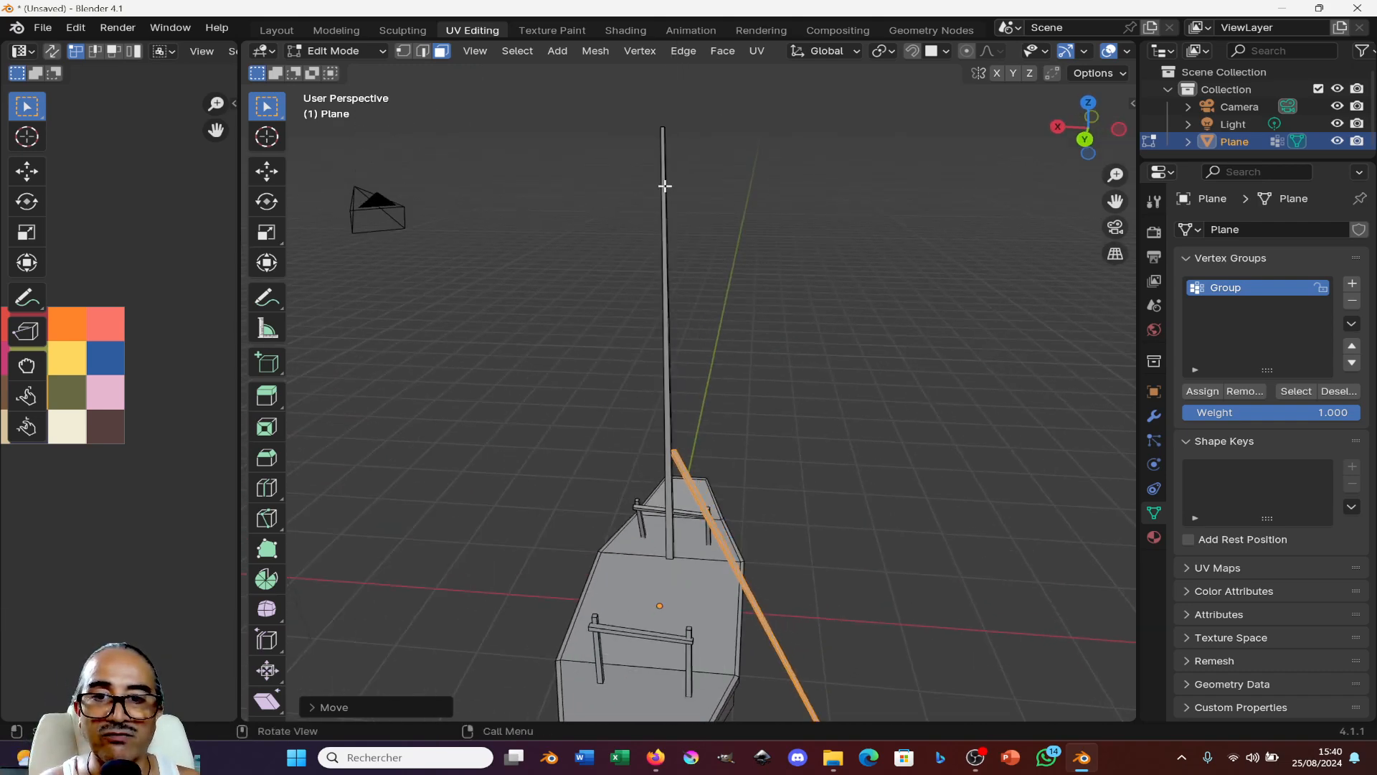
{"action": "key", "text": "KP_1"}
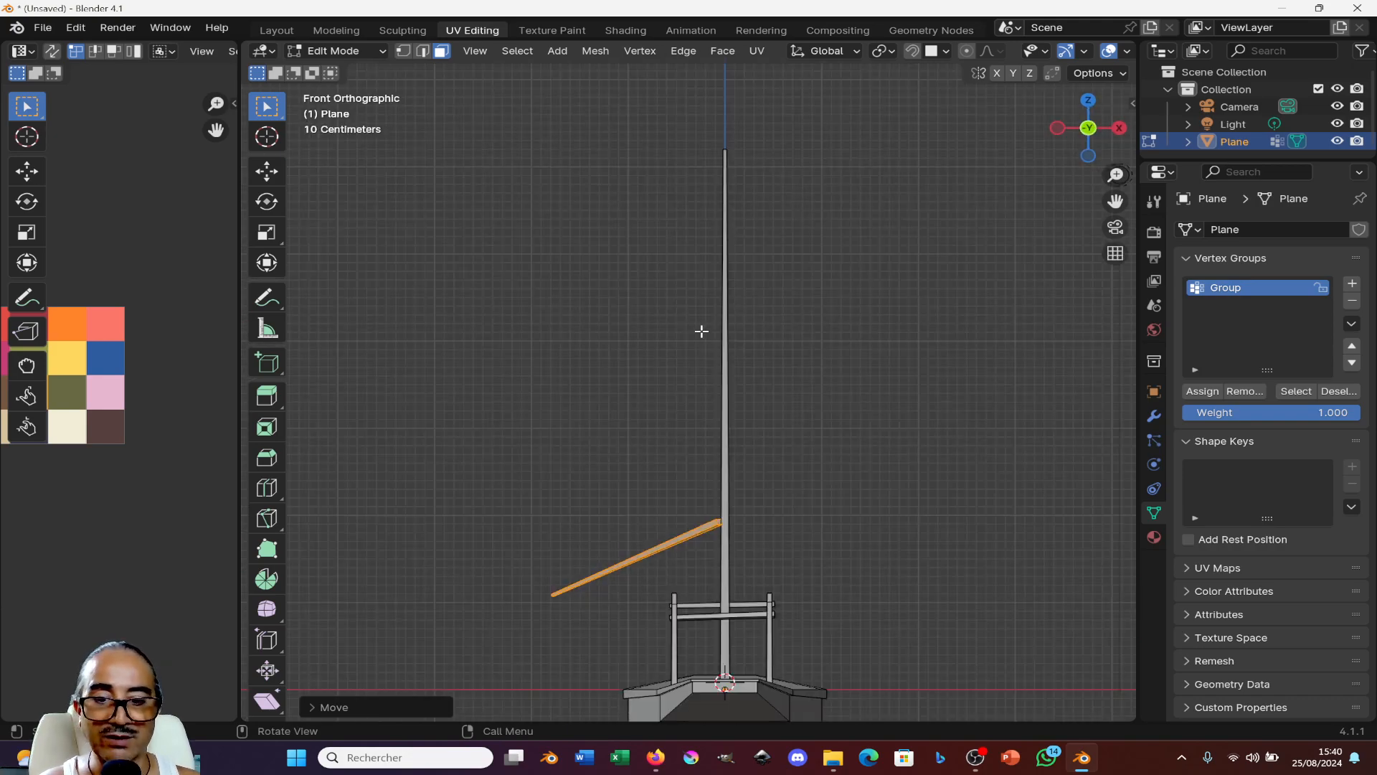
{"action": "middle_click_drag", "start_coordinate": [701, 330], "coordinate": [642, 411]}
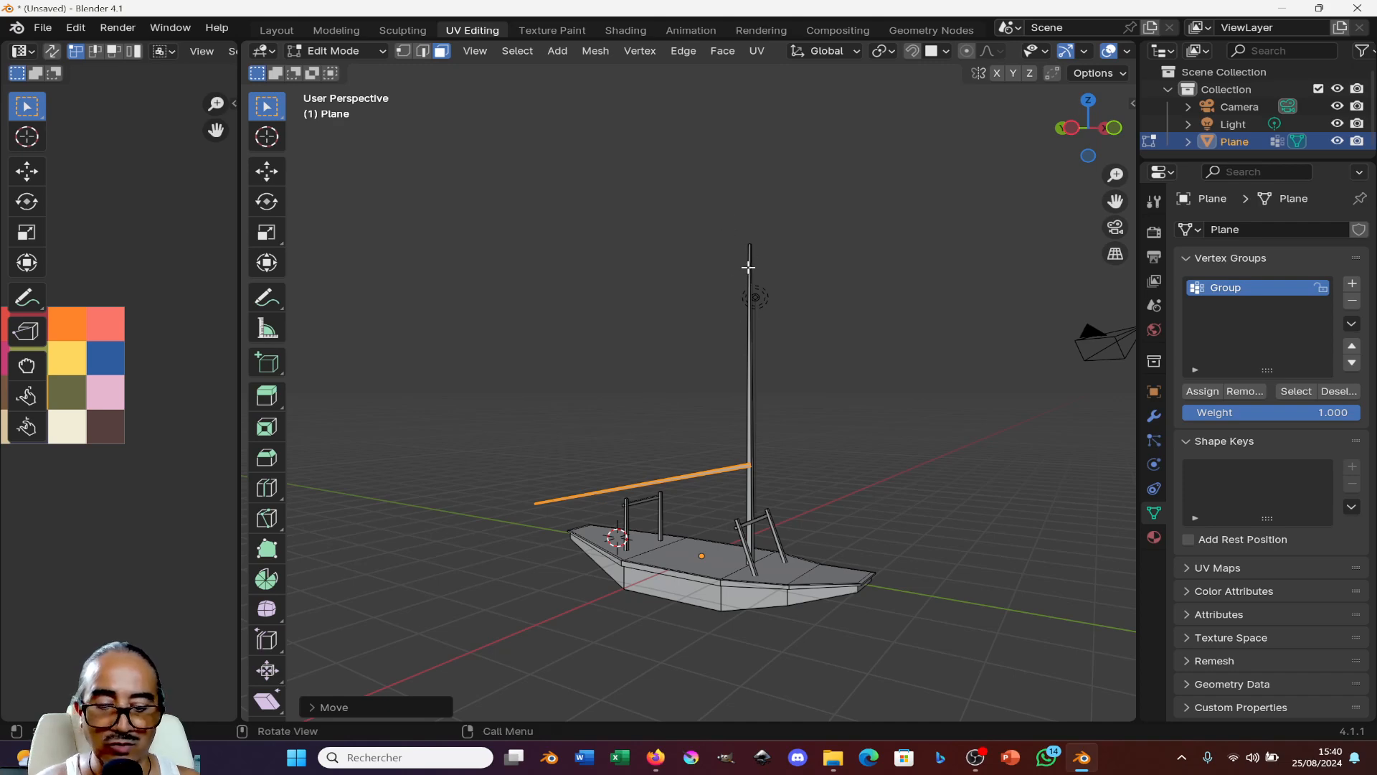
{"action": "key", "text": "l"}
{"action": "key", "text": "shift+s"}
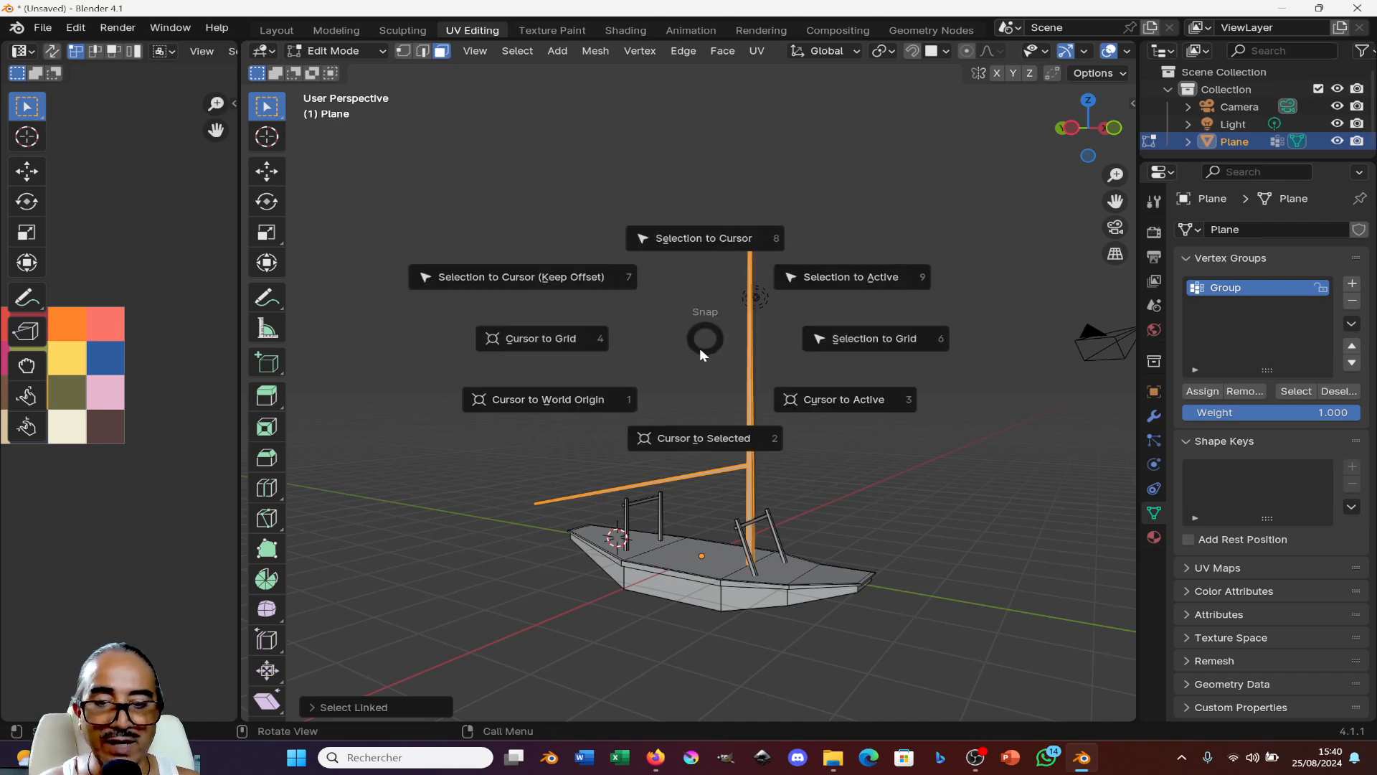
{"action": "left_click", "coordinate": [712, 438]}
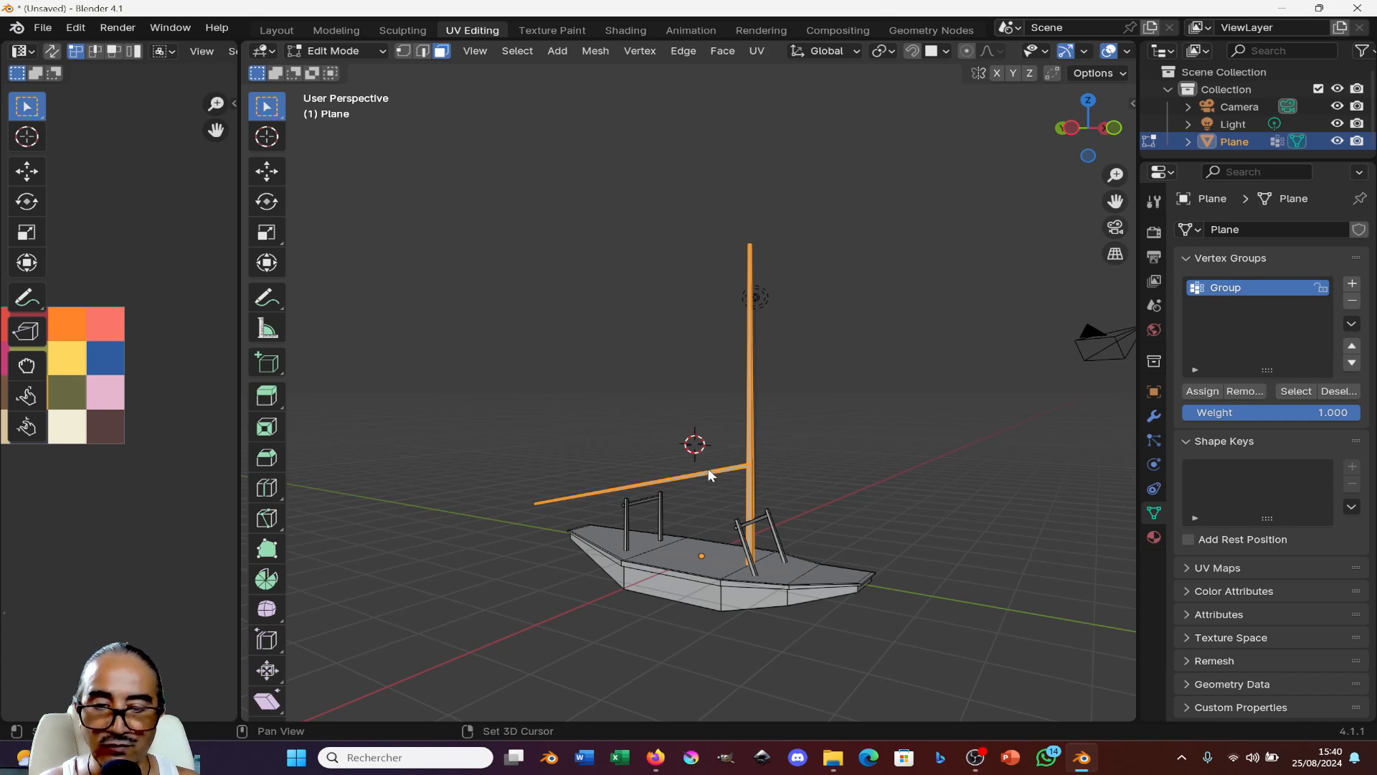
- Add a 2 m plane at the 3D cursor and set its alignment to View
{"action": "key", "text": "shift+a"}
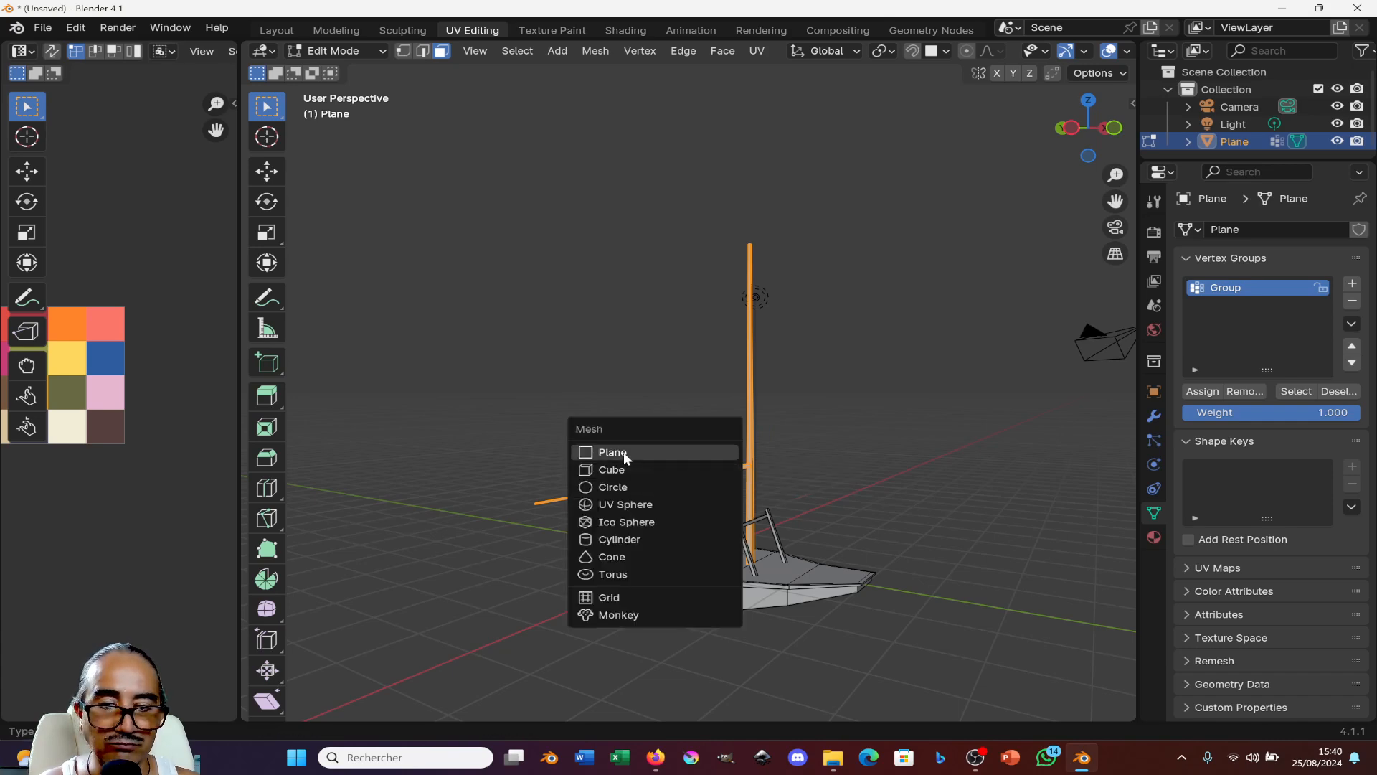
{"action": "left_click", "coordinate": [623, 451]}
{"action": "left_click", "coordinate": [395, 706]}
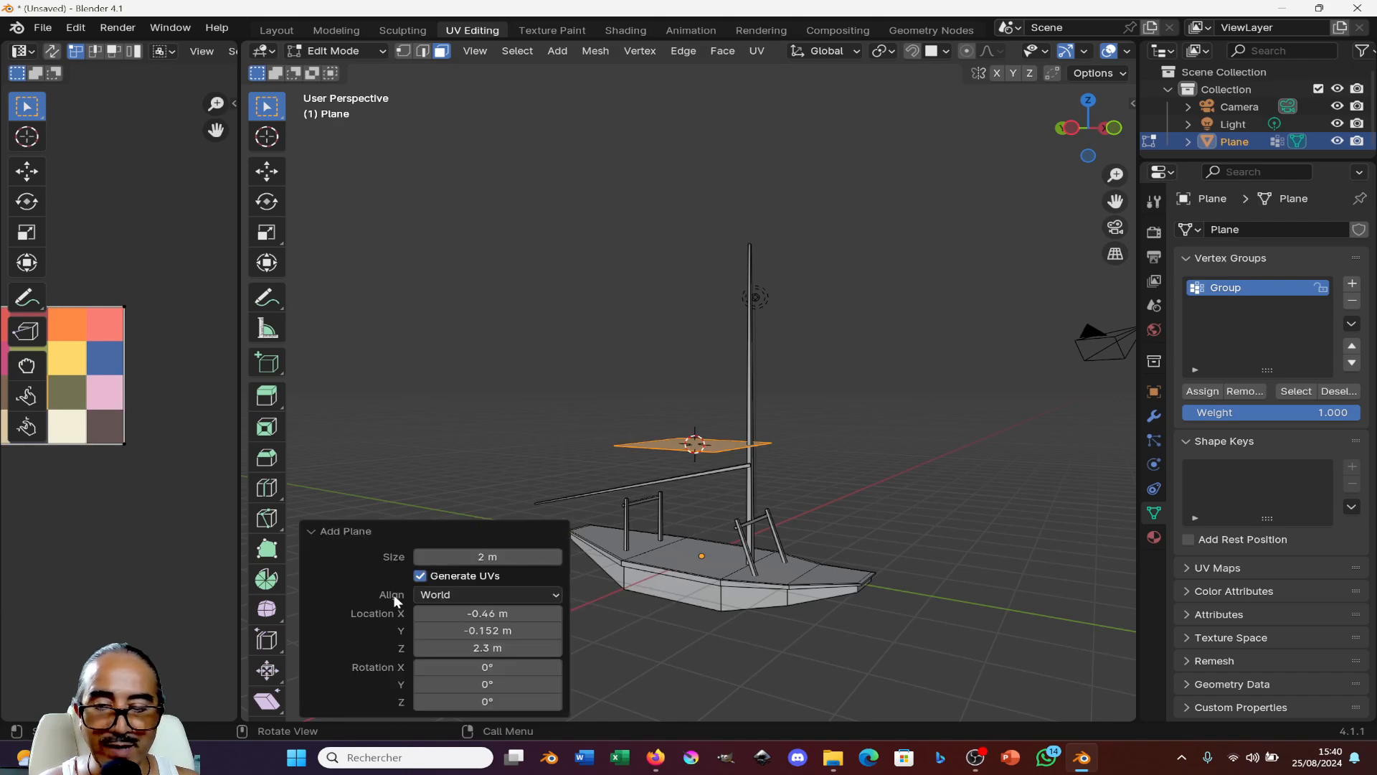
{"action": "left_click", "coordinate": [453, 595]}
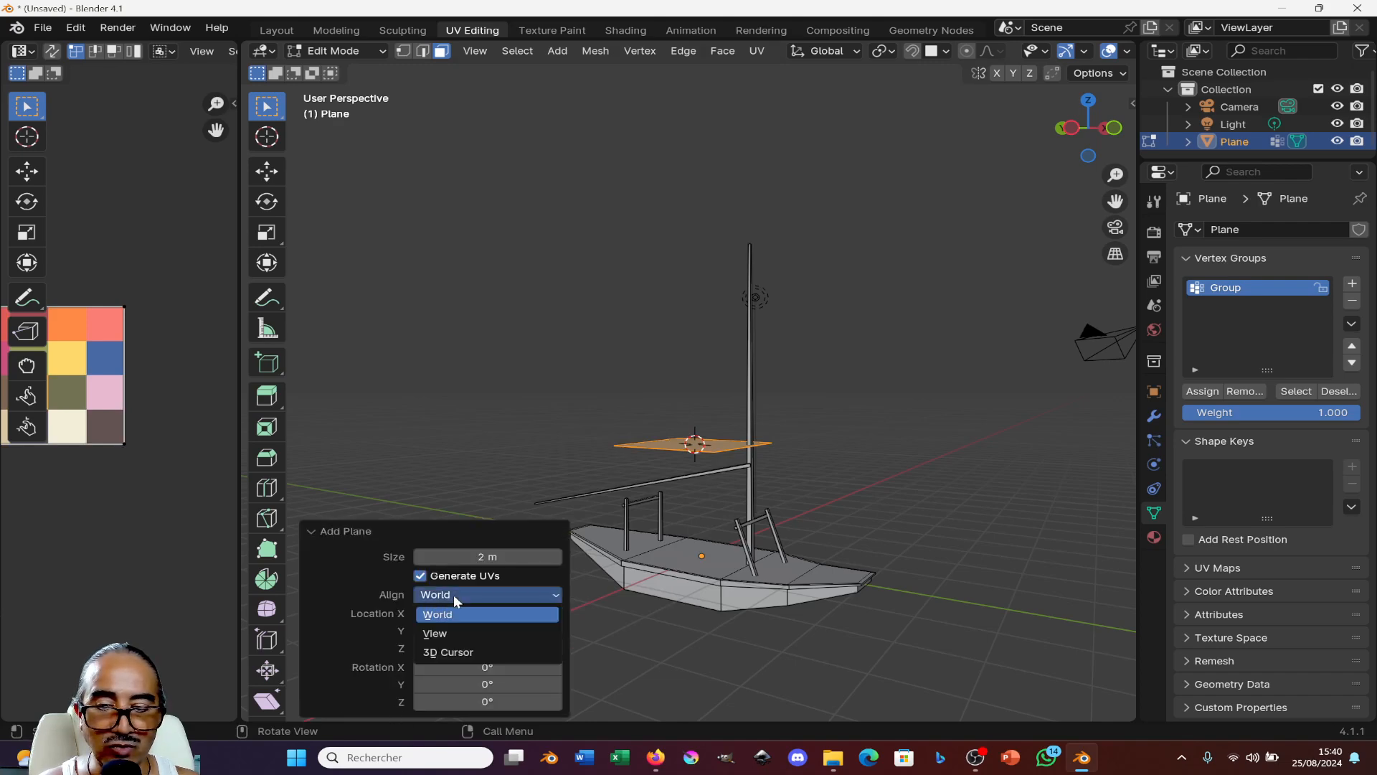
{"action": "left_click", "coordinate": [452, 634]}
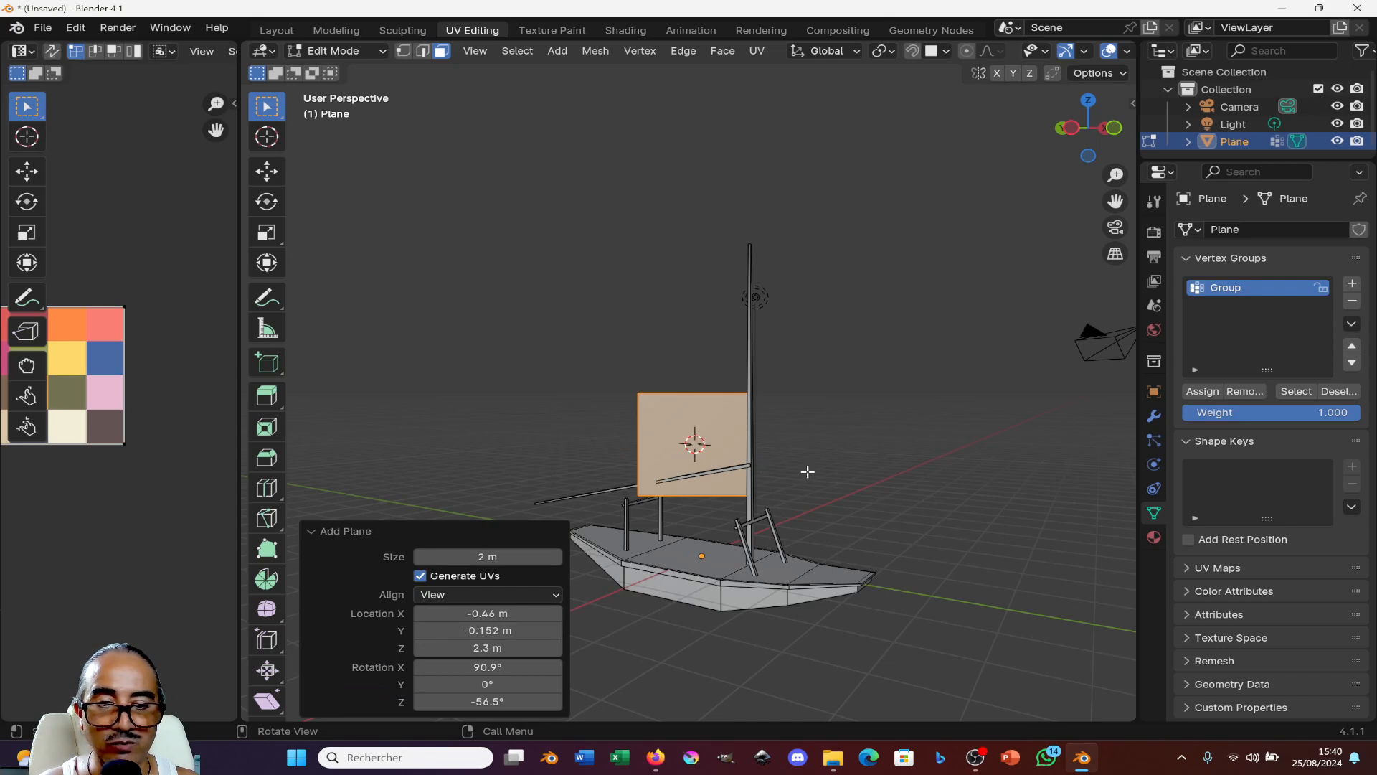
- Scale the plane up about 2.07 times and place it above the boom with one side along the mast, reaching the masthead
{"action": "key", "text": "s"}
{"action": "left_click", "coordinate": [863, 384]}
{"action": "key", "text": "g"}
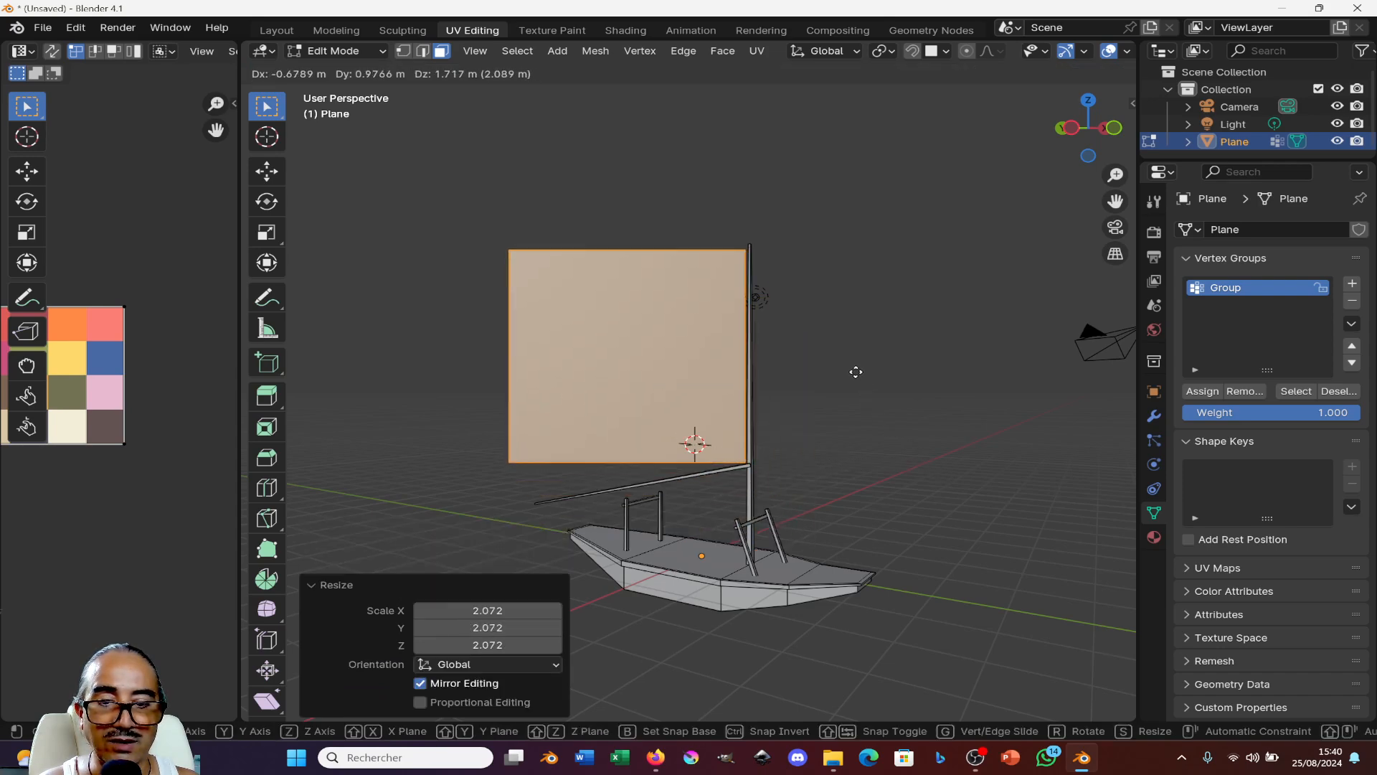
{"action": "left_click", "coordinate": [856, 372]}
{"action": "key", "text": "s"}
{"action": "left_click", "coordinate": [858, 372]}
- Shape the plane into a triangular sail by moving its lower outer corner to the mast's lower part and its upper outer corner to the boom's tip
{"action": "left_click", "coordinate": [498, 254]}
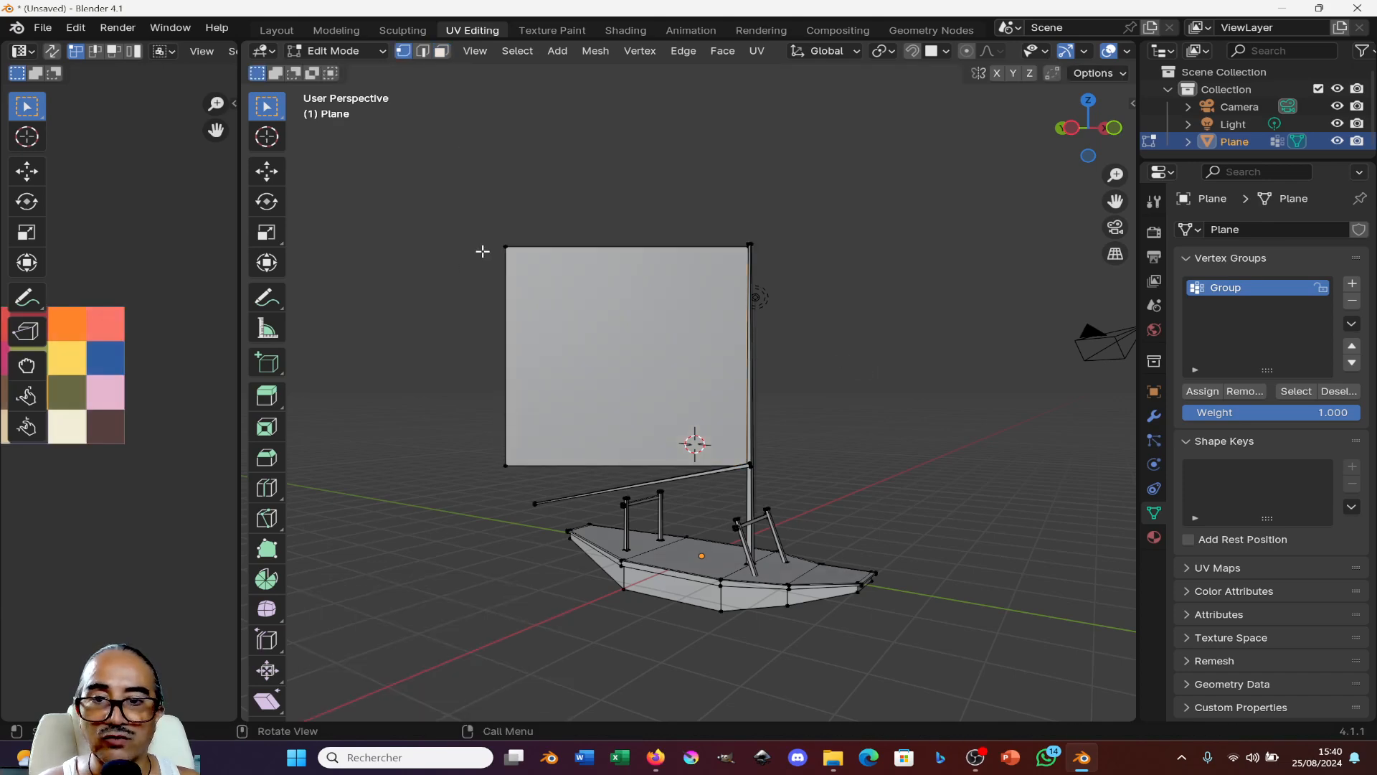
{"action": "left_click", "coordinate": [506, 246]}
{"action": "key", "text": "g"}
{"action": "left_click", "coordinate": [514, 466]}
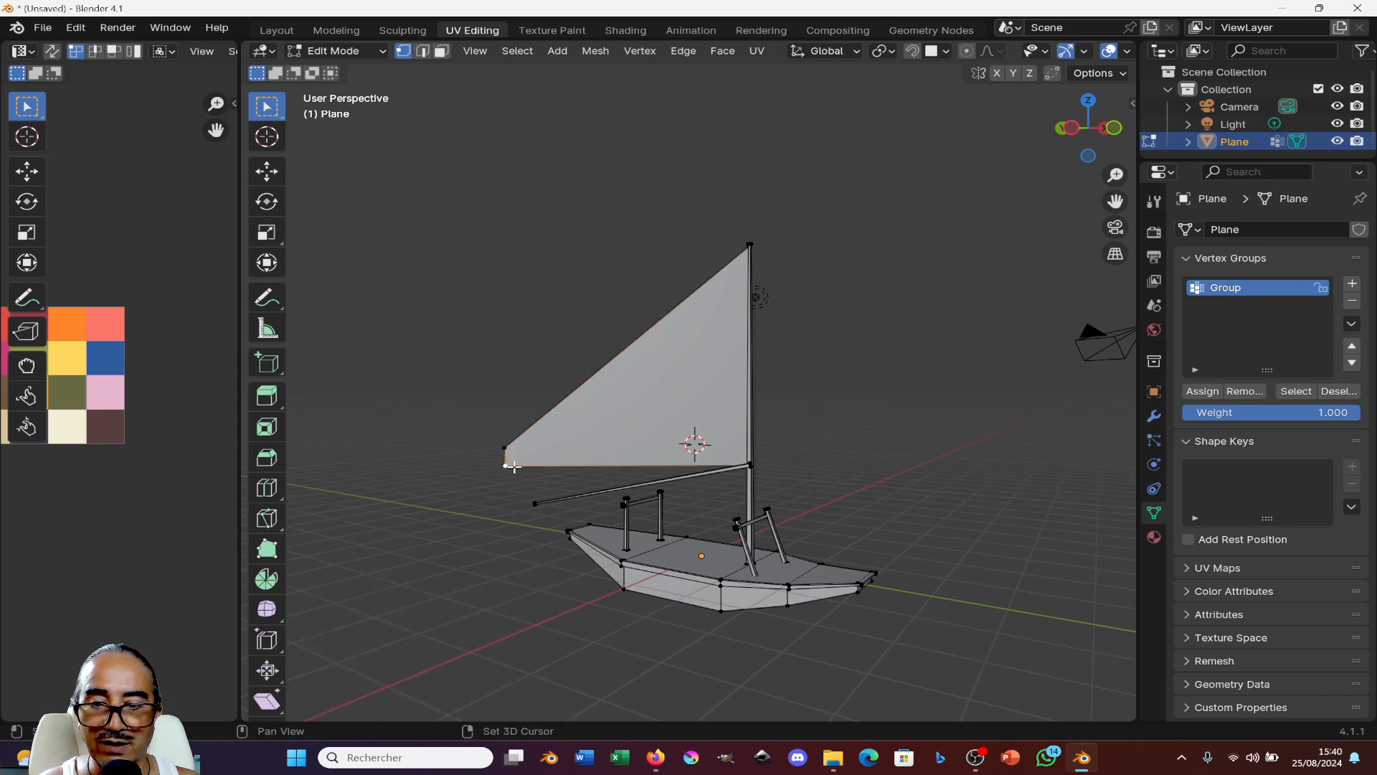
{"action": "left_click", "coordinate": [514, 467]}
{"action": "key", "text": "g"}
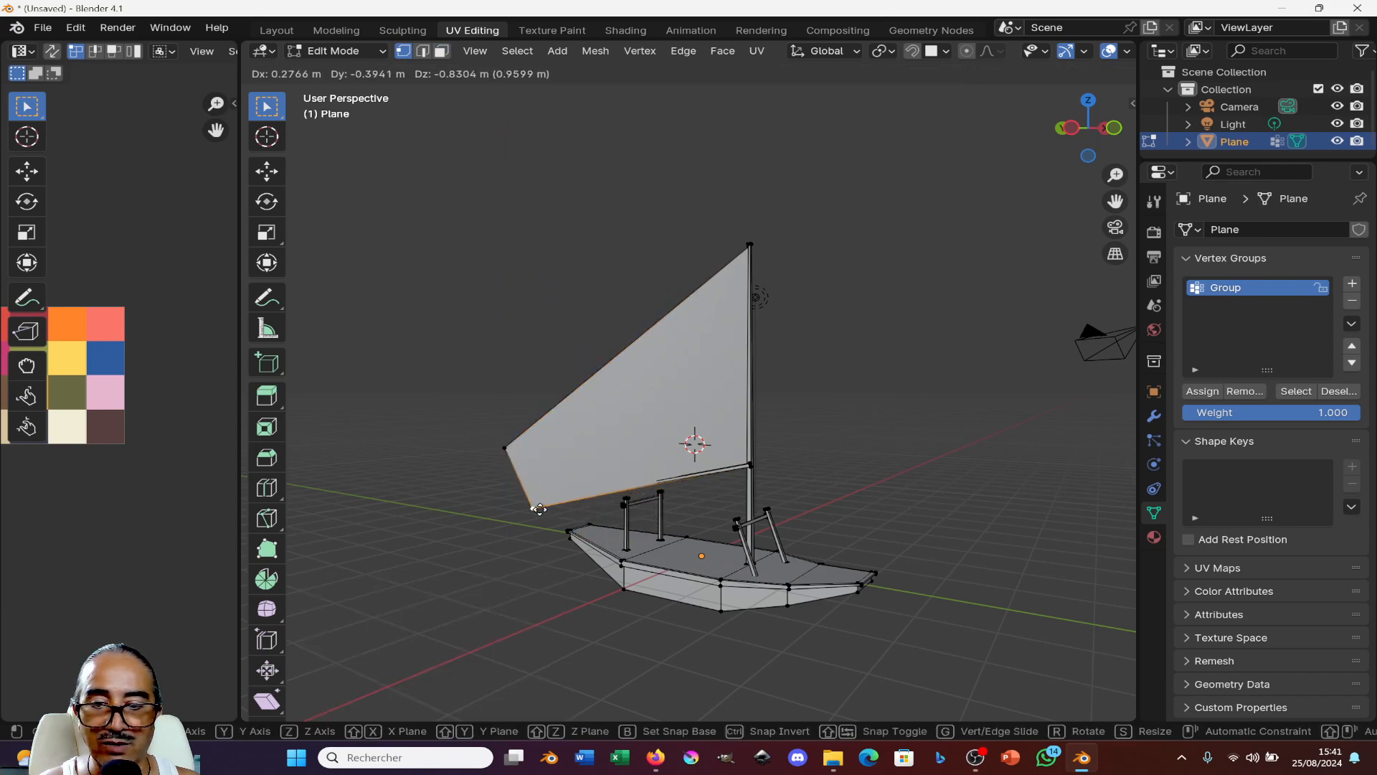
{"action": "left_click", "coordinate": [751, 545]}
{"action": "left_click", "coordinate": [506, 450]}
{"action": "key", "text": "g"}
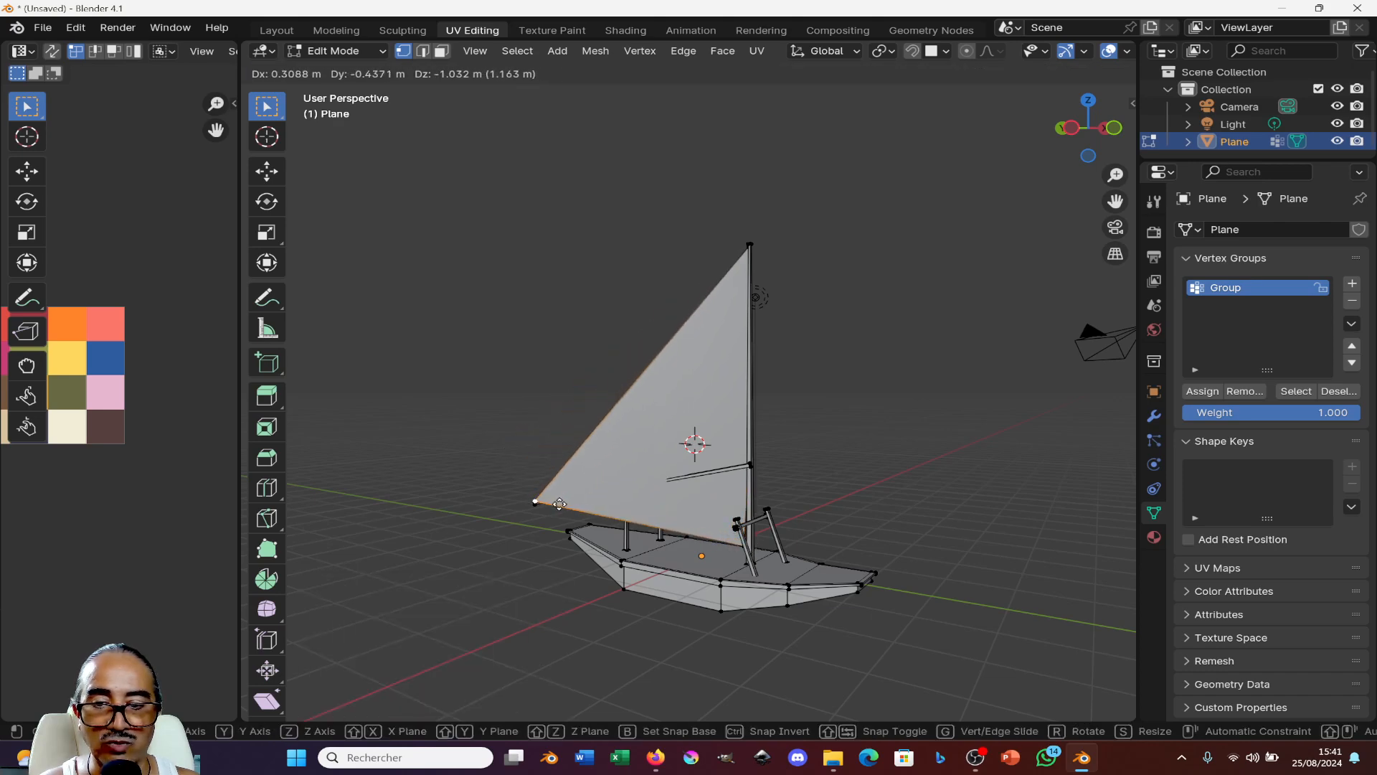
{"action": "left_click", "coordinate": [560, 504]}
- From the other side of the boat, fine-tune the sail's outer corner so it meets the boom's tip
{"action": "middle_click_drag", "start_coordinate": [559, 505], "coordinate": [993, 514]}
{"action": "scroll", "coordinate": [682, 483], "scroll_direction": "up", "scroll_amount": 3}
{"action": "middle_click_drag", "start_coordinate": [682, 482], "coordinate": [690, 449]}
{"action": "key", "text": "g"}
{"action": "left_click", "coordinate": [721, 595]}
{"action": "key", "text": "g"}
{"action": "left_click", "coordinate": [732, 495]}
- Add a loop cut with 4 cuts across the sail, running from the mast side to the free edge
{"action": "scroll", "coordinate": [690, 449], "scroll_direction": "down", "scroll_amount": 2}
{"action": "key", "text": "ctrl+r"}
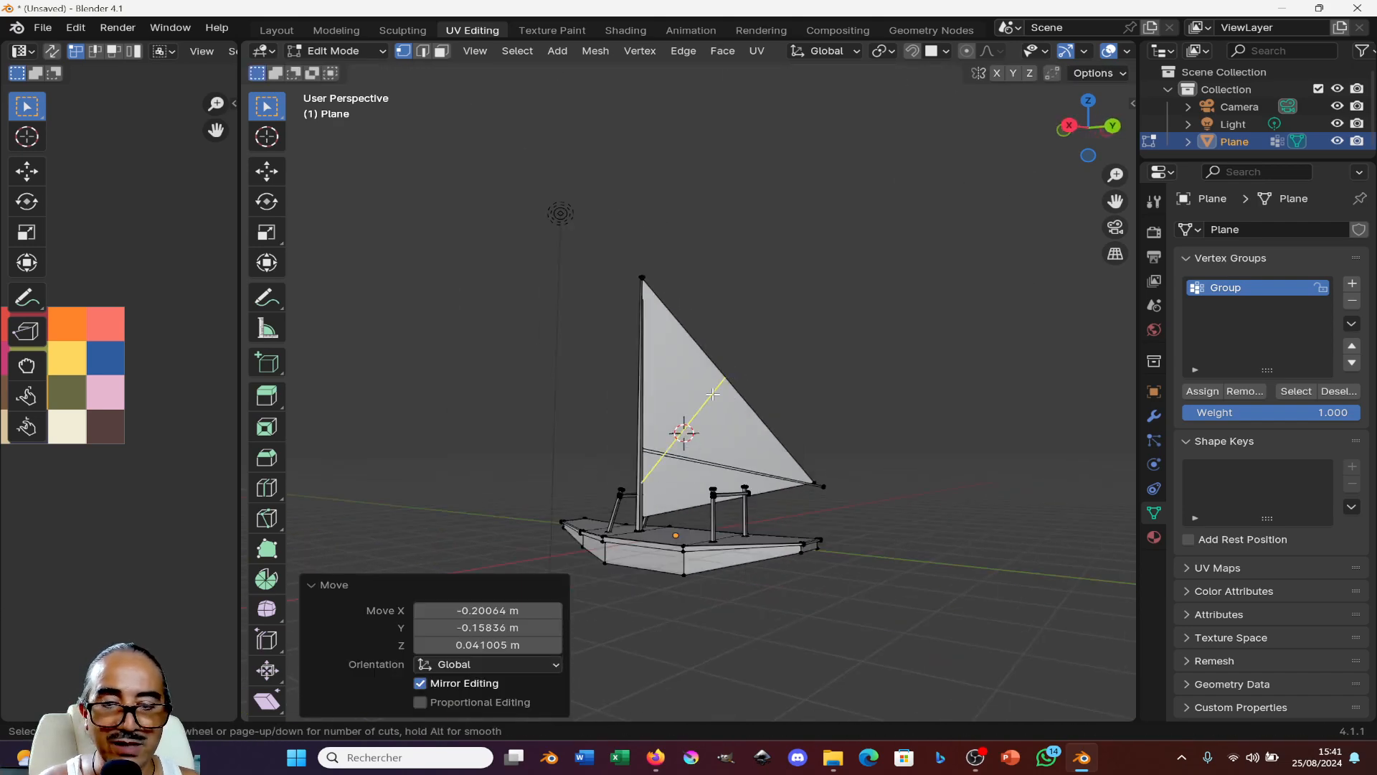
{"action": "scroll", "coordinate": [713, 394], "scroll_direction": "up", "scroll_amount": 4}
{"action": "left_click", "coordinate": [712, 394]}
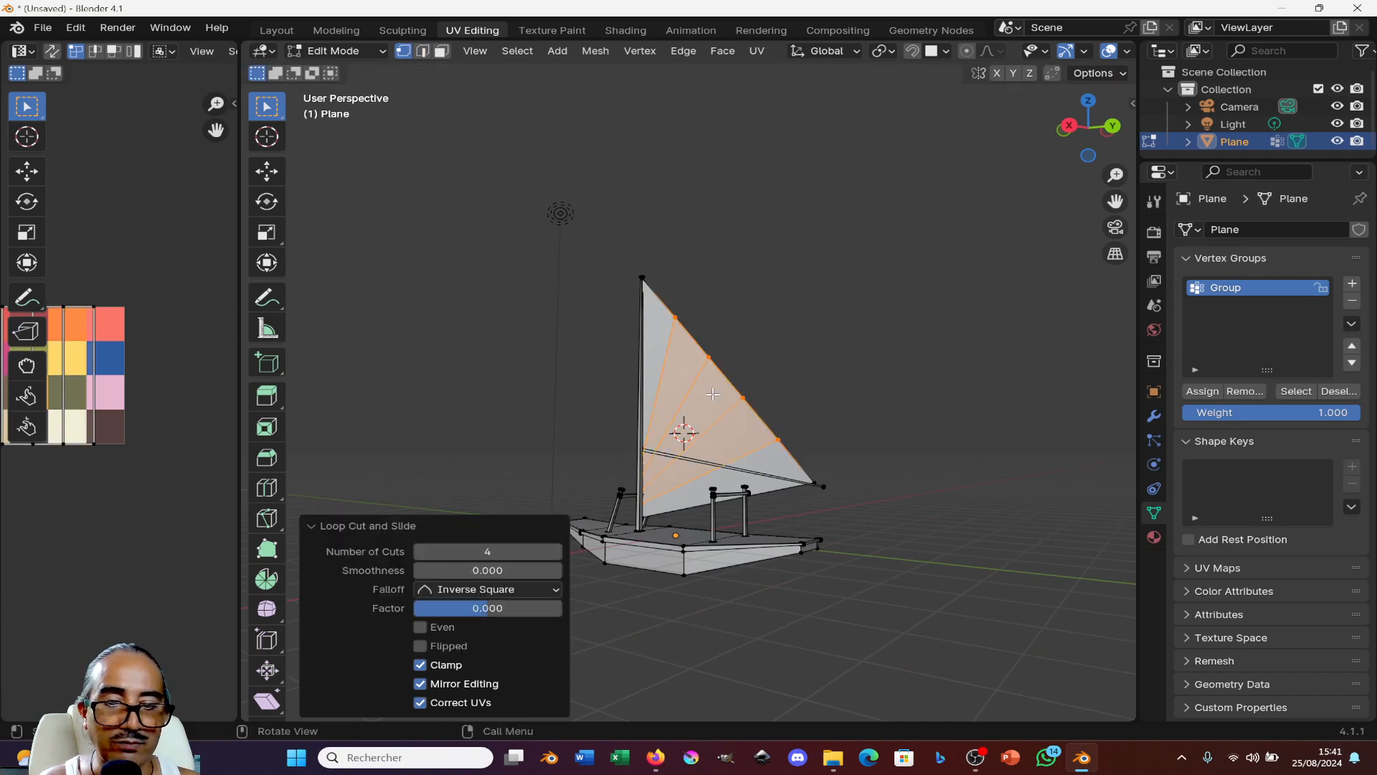
- Select a middle vertex on the sail's free edge, enable proportional editing and try to pull it sideways with a larger influence radius
{"action": "middle_click_drag", "start_coordinate": [712, 394], "coordinate": [868, 304]}
{"action": "left_click", "coordinate": [711, 361]}
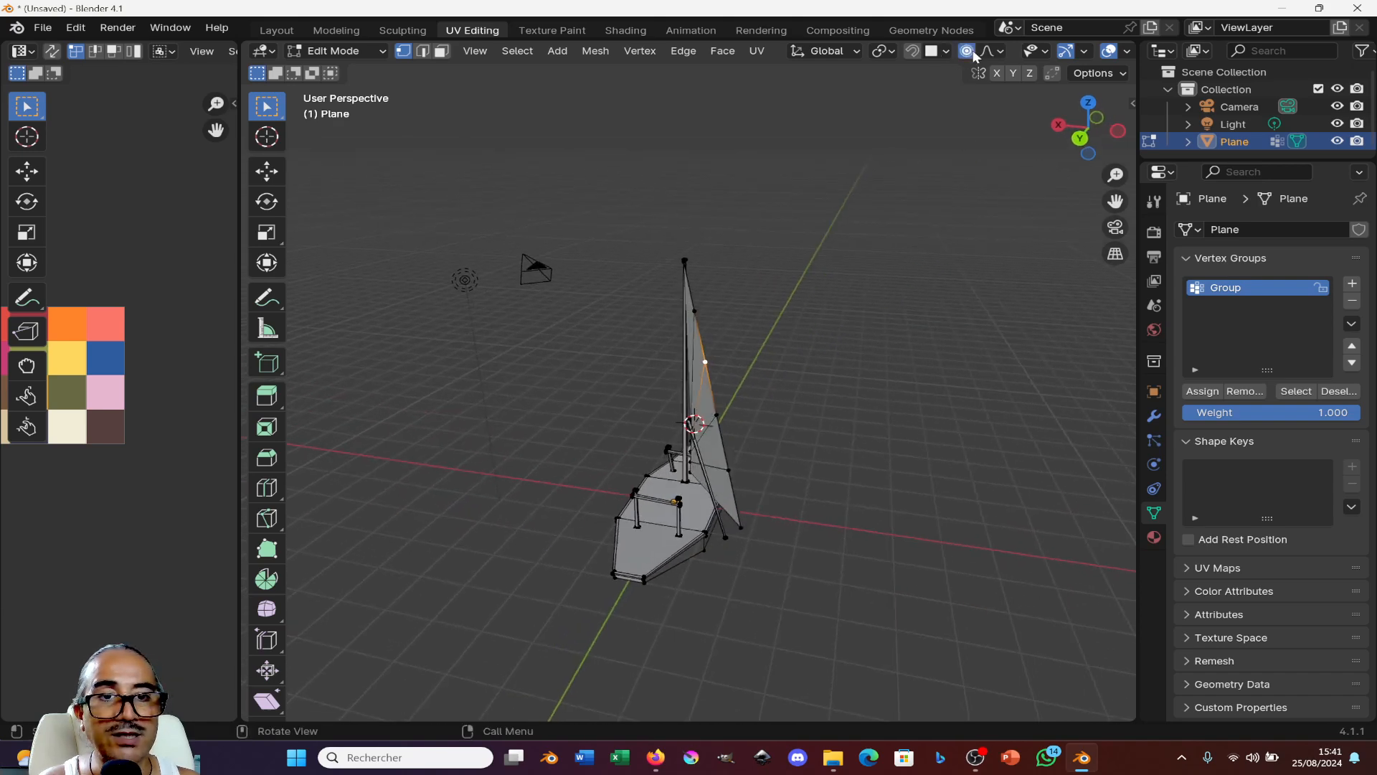
{"action": "middle_click_drag", "start_coordinate": [799, 380], "coordinate": [766, 404]}
{"action": "key", "text": "g"}
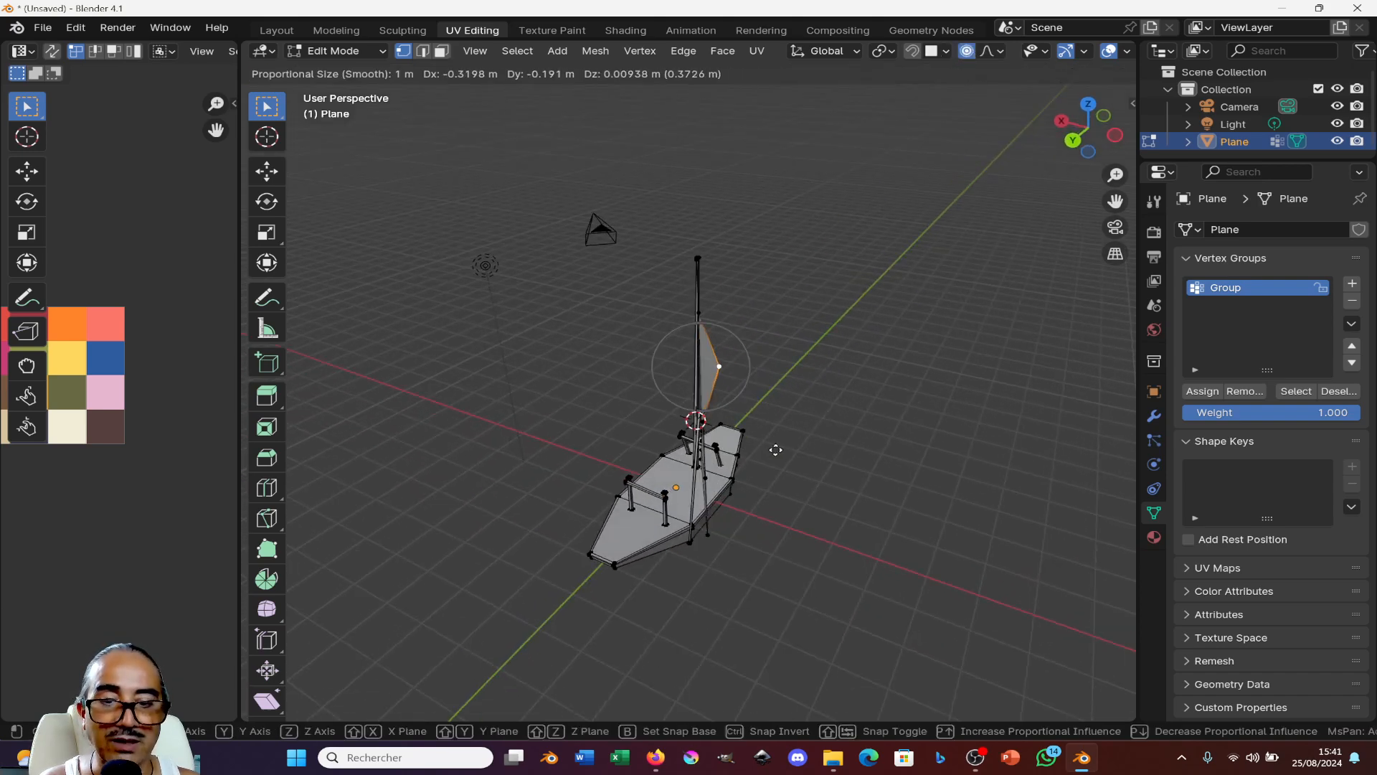
{"action": "scroll", "coordinate": [808, 467], "scroll_direction": "down", "scroll_amount": 5}
{"action": "key", "text": "Escape"}
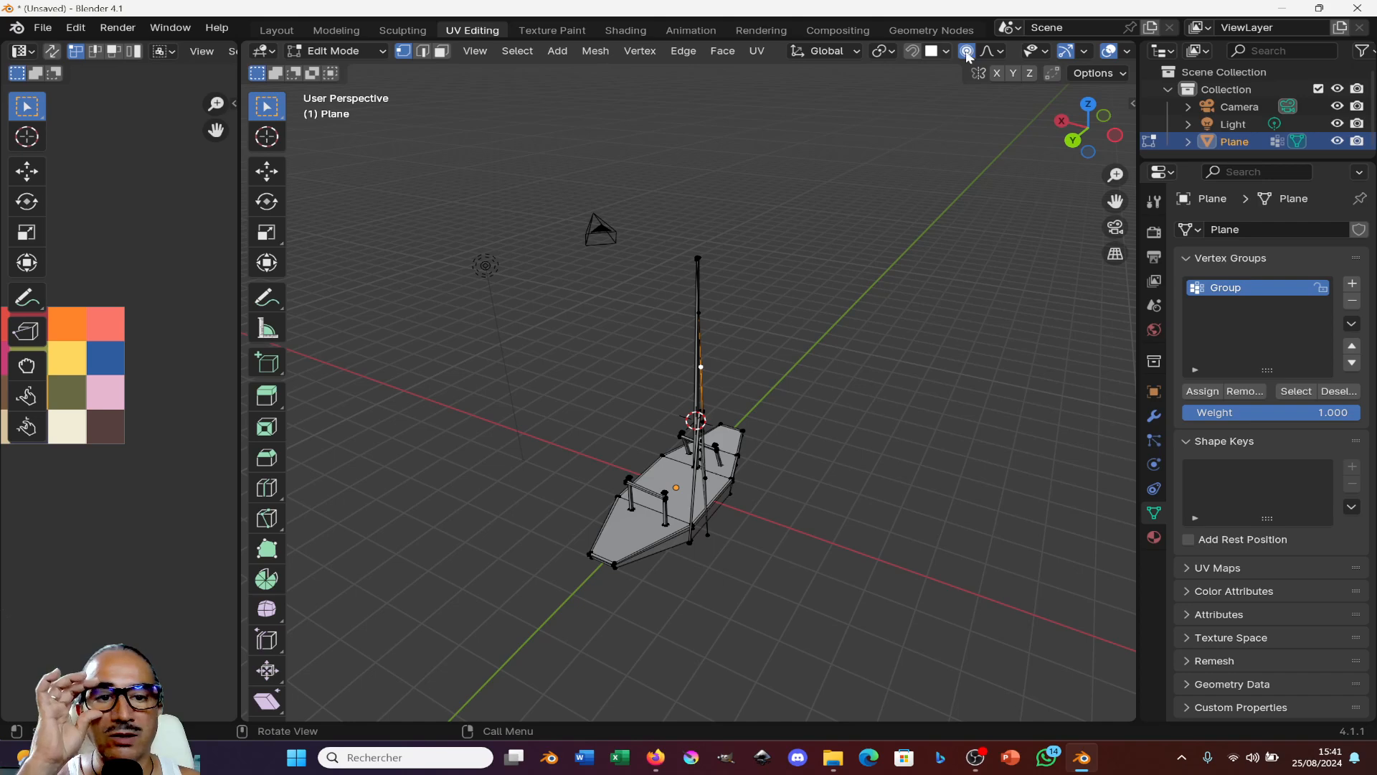
- Pull the sail's middle and lower free-edge vertices sideways with proportional editing, and bring its outer corner back to the boom's tip
{"action": "left_click", "coordinate": [987, 50]}
{"action": "middle_click_drag", "start_coordinate": [789, 406], "coordinate": [778, 452]}
{"action": "key", "text": "g"}
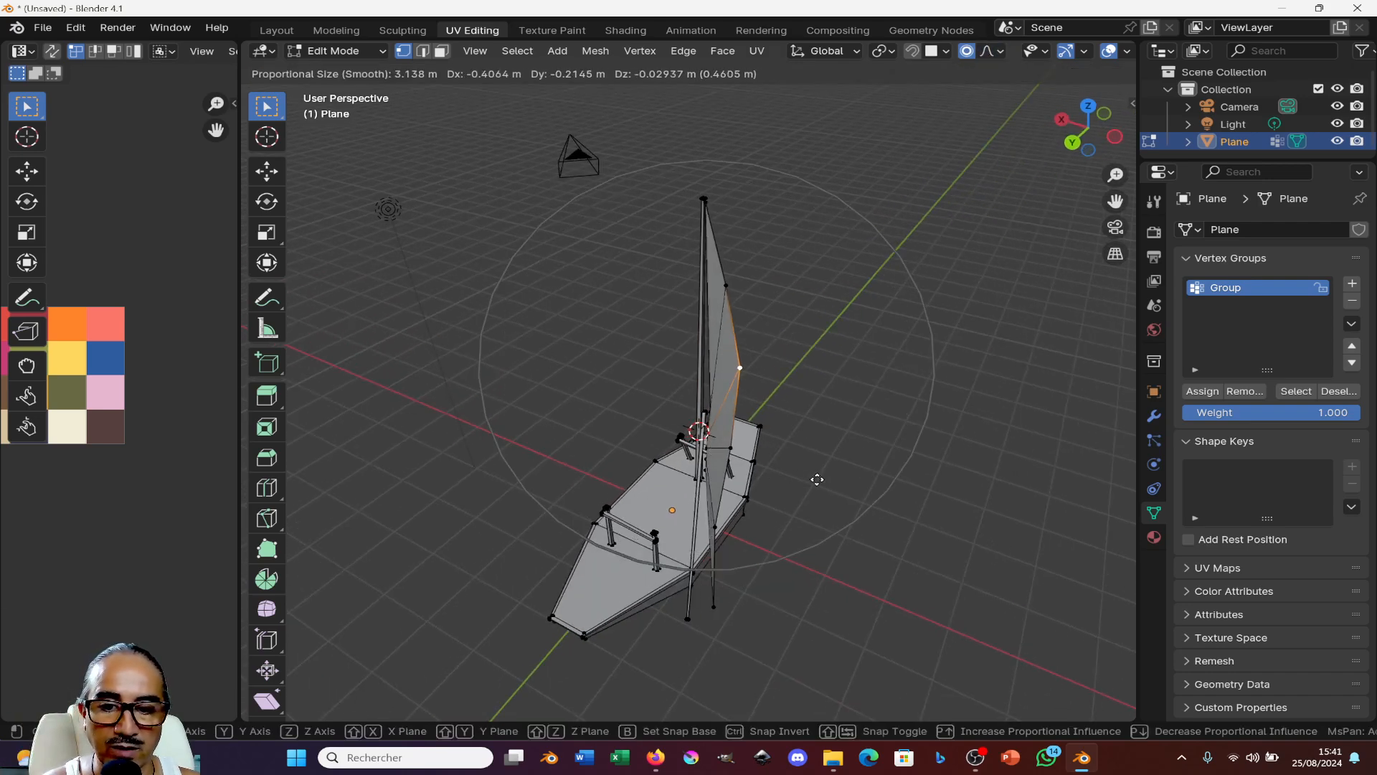
{"action": "left_click", "coordinate": [723, 526]}
{"action": "key", "text": "g"}
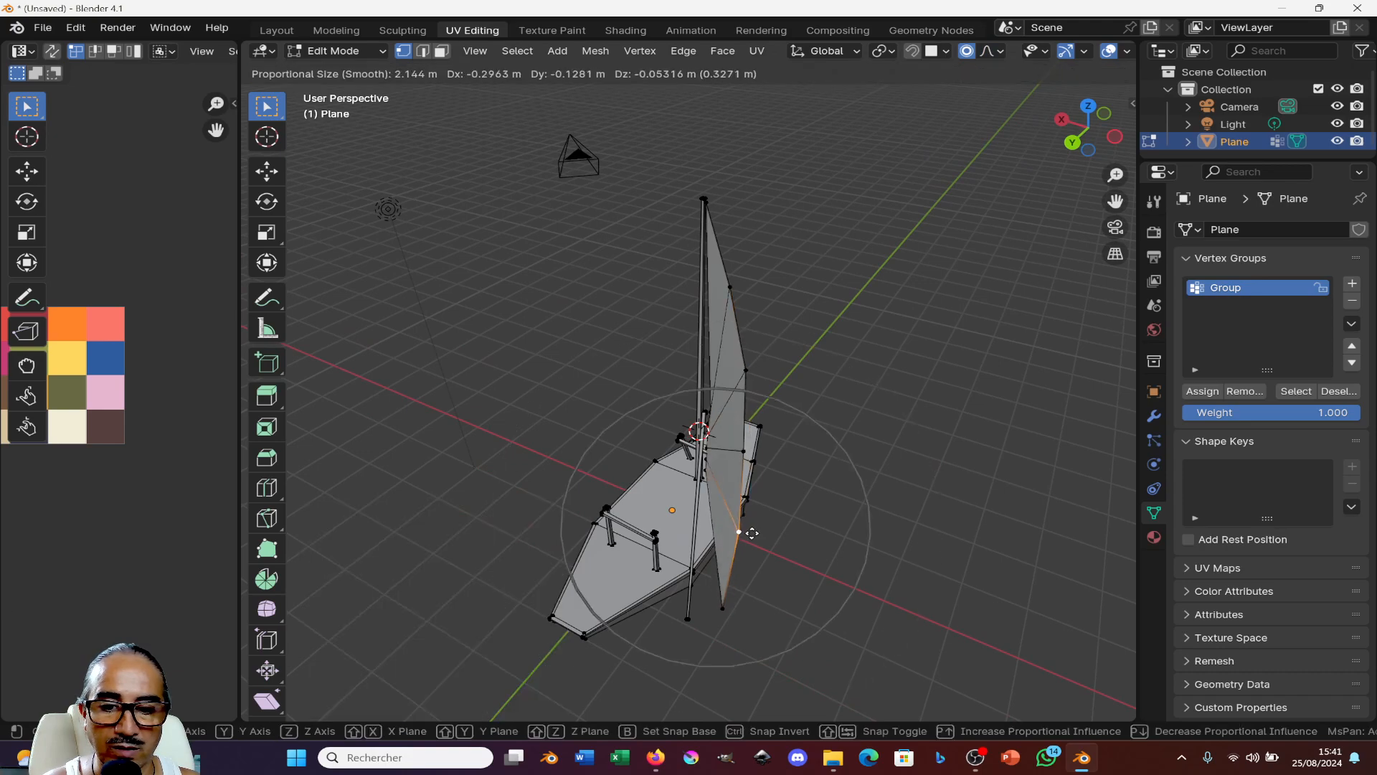
{"action": "left_click", "coordinate": [738, 541]}
{"action": "key", "text": "g"}
{"action": "left_click", "coordinate": [690, 628]}
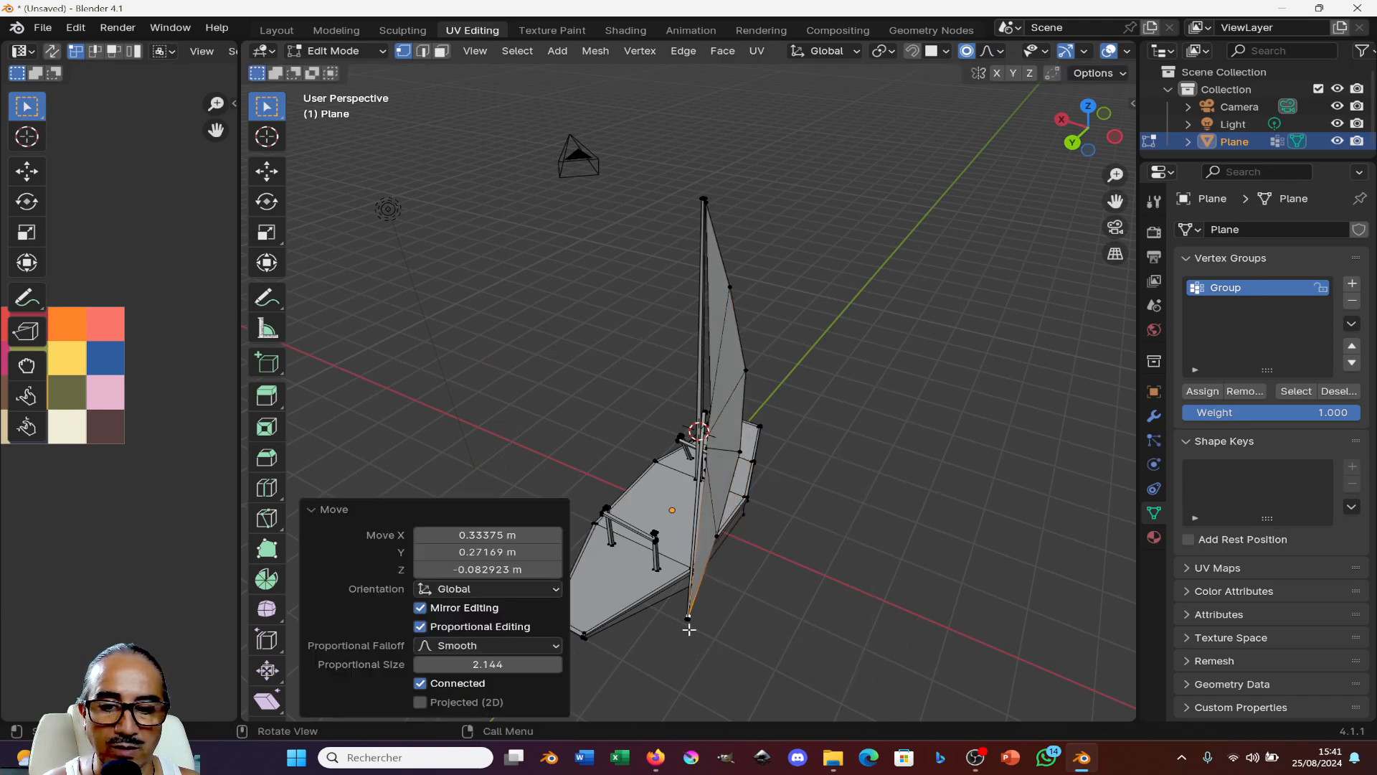
- From the side of the boat, move the four intermediate free-edge vertices inward and down to give the sail a concave outer curve
{"action": "middle_click_drag", "start_coordinate": [691, 629], "coordinate": [940, 454]}
{"action": "key", "text": "g"}
{"action": "left_click", "coordinate": [728, 423]}
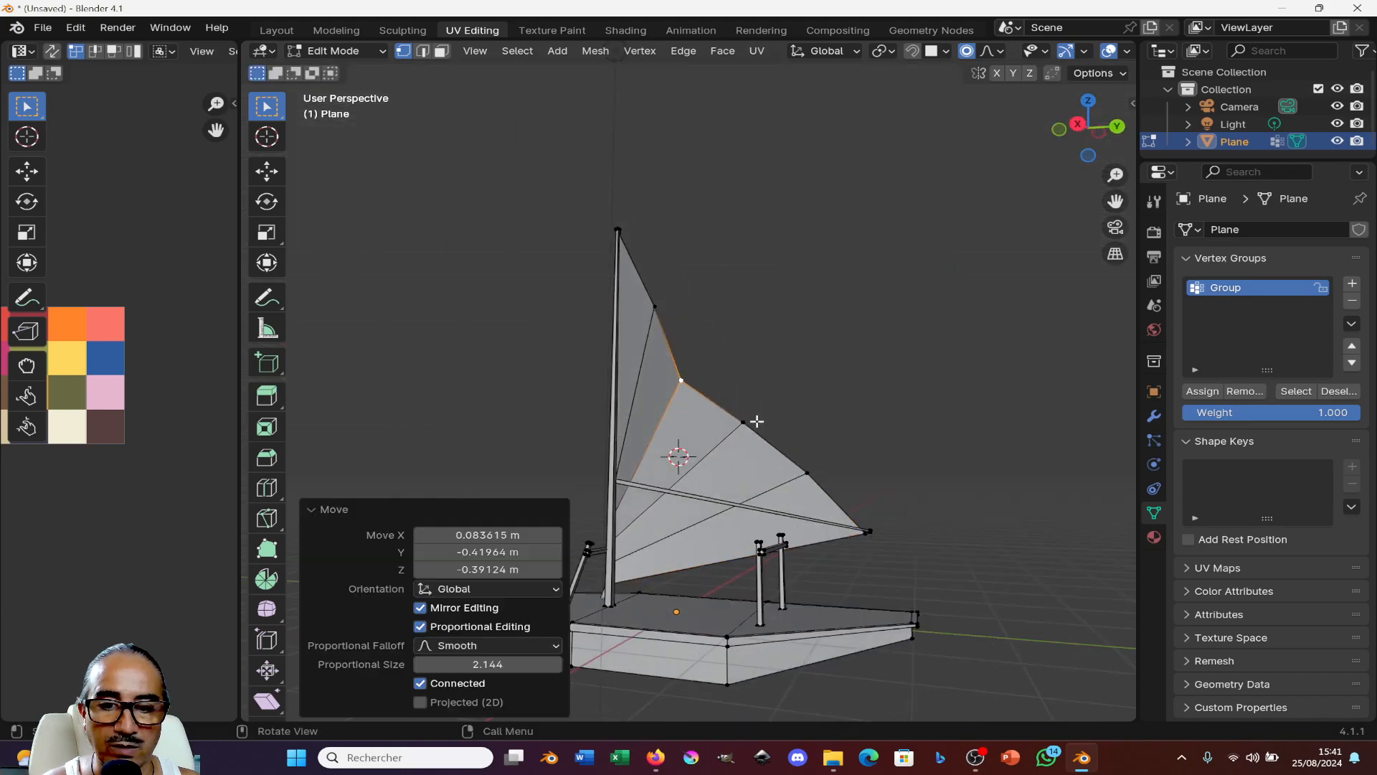
{"action": "key", "text": "g"}
{"action": "left_click", "coordinate": [737, 452]}
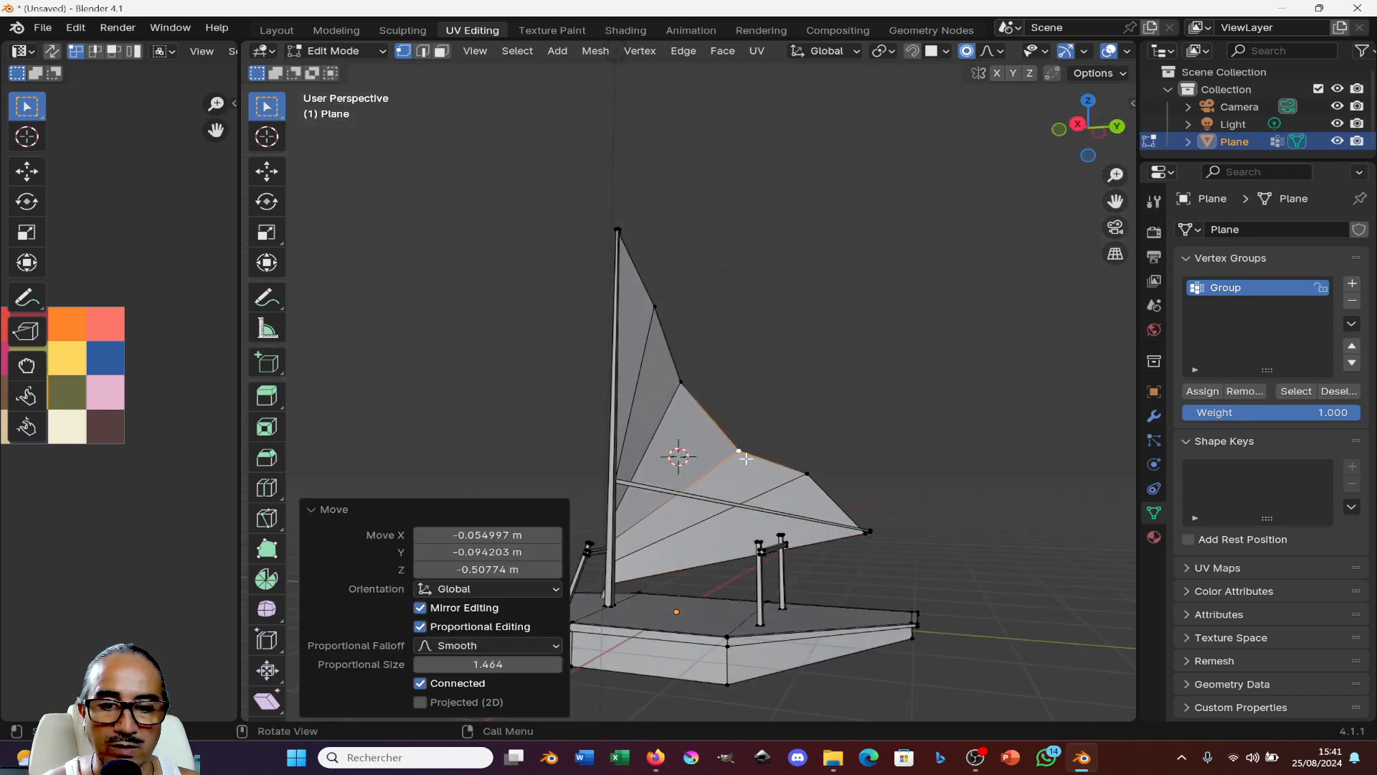
{"action": "left_click", "coordinate": [800, 472]}
{"action": "key", "text": "g"}
{"action": "left_click", "coordinate": [780, 490]}
{"action": "left_click", "coordinate": [655, 307]}
{"action": "key", "text": "g"}
{"action": "left_click", "coordinate": [692, 347]}
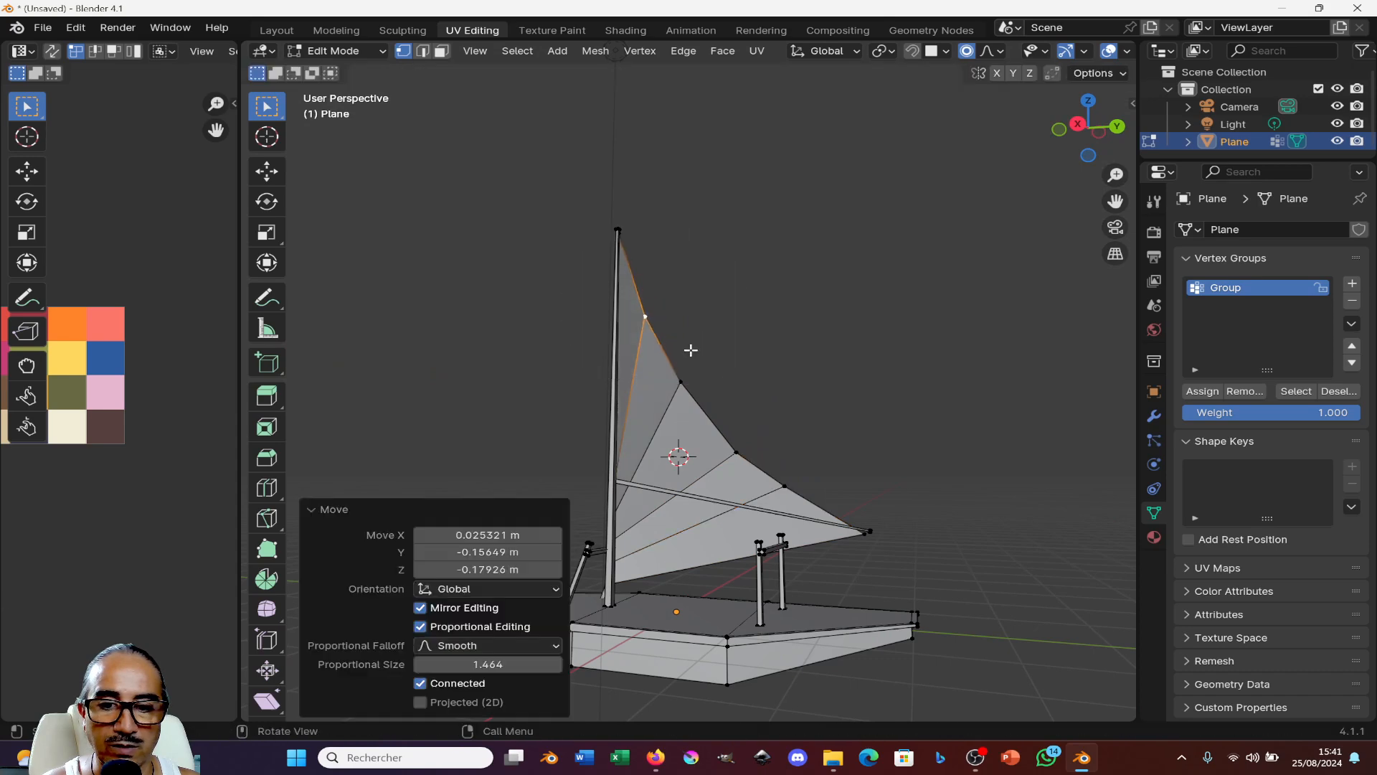
- Adjust a middle vertex on the sail's free edge while viewing the boat from its end
{"action": "left_click", "coordinate": [737, 452]}
{"action": "middle_click_drag", "start_coordinate": [769, 475], "coordinate": [726, 556]}
{"action": "key", "text": "g"}
{"action": "left_click", "coordinate": [775, 501]}
- Move the sail's mast-side vertices sideways away from the mast so the inner edge billows as a curve
{"action": "scroll", "coordinate": [825, 516], "scroll_direction": "up", "scroll_amount": 4}
{"action": "left_click", "coordinate": [720, 526]}
{"action": "scroll", "coordinate": [746, 444], "scroll_direction": "up", "scroll_amount": 3}
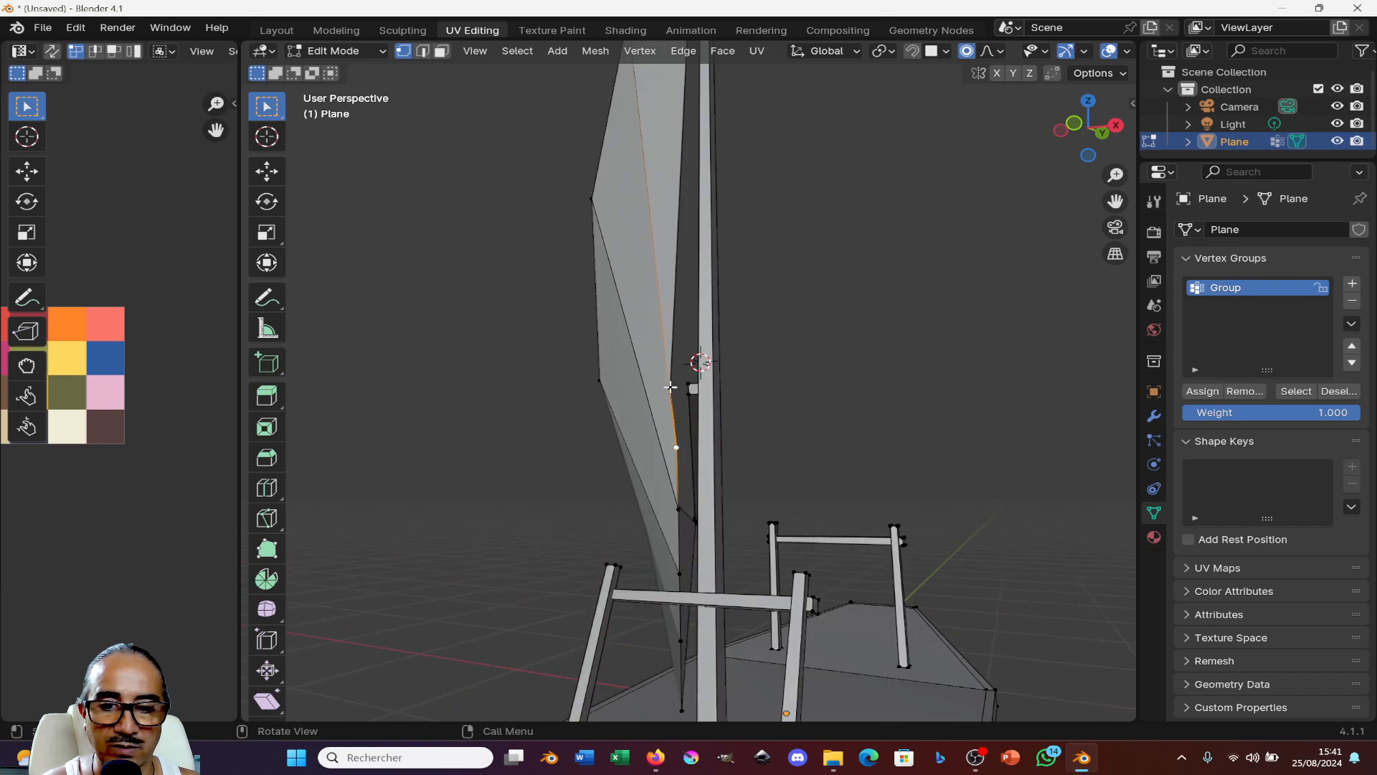
{"action": "key", "text": "g"}
{"action": "left_click", "coordinate": [746, 399]}
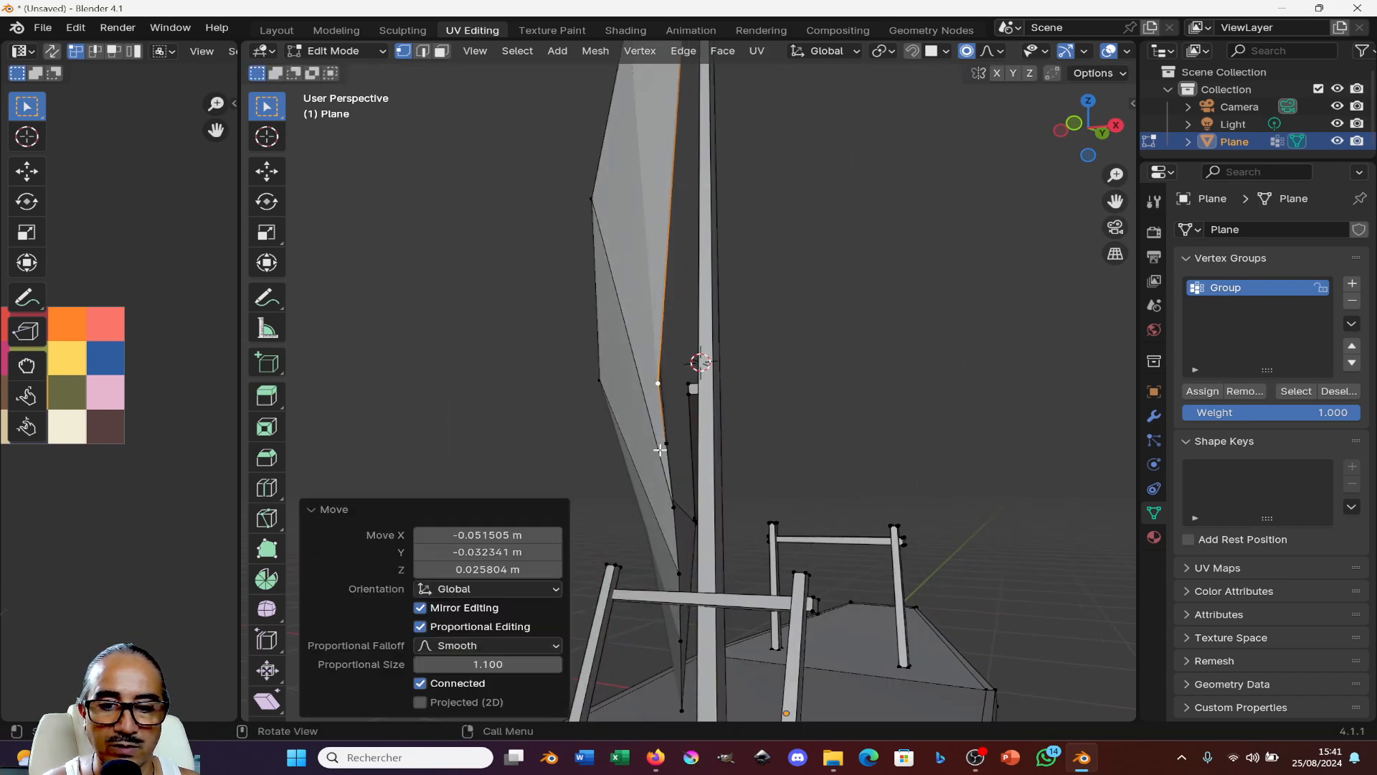
{"action": "key", "text": "g"}
{"action": "left_click", "coordinate": [703, 497]}
{"action": "key", "text": "g"}
{"action": "left_click", "coordinate": [675, 545]}
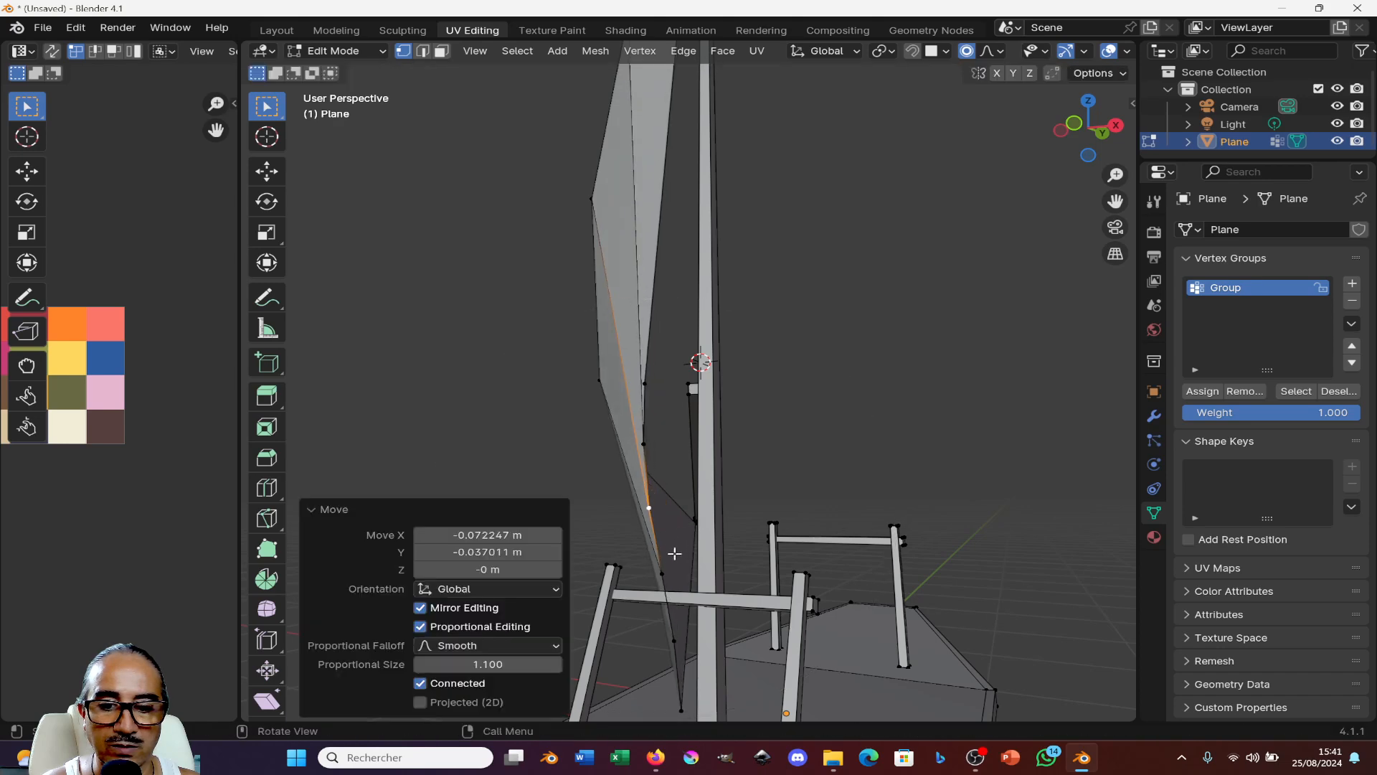
{"action": "key", "text": "g"}
{"action": "left_click", "coordinate": [646, 572]}
- Move the sail's lower inner corner closer to the mast's base and check the sail's shape in Object Mode
{"action": "left_click", "coordinate": [696, 713]}
{"action": "scroll", "coordinate": [699, 715], "scroll_direction": "down", "scroll_amount": 3}
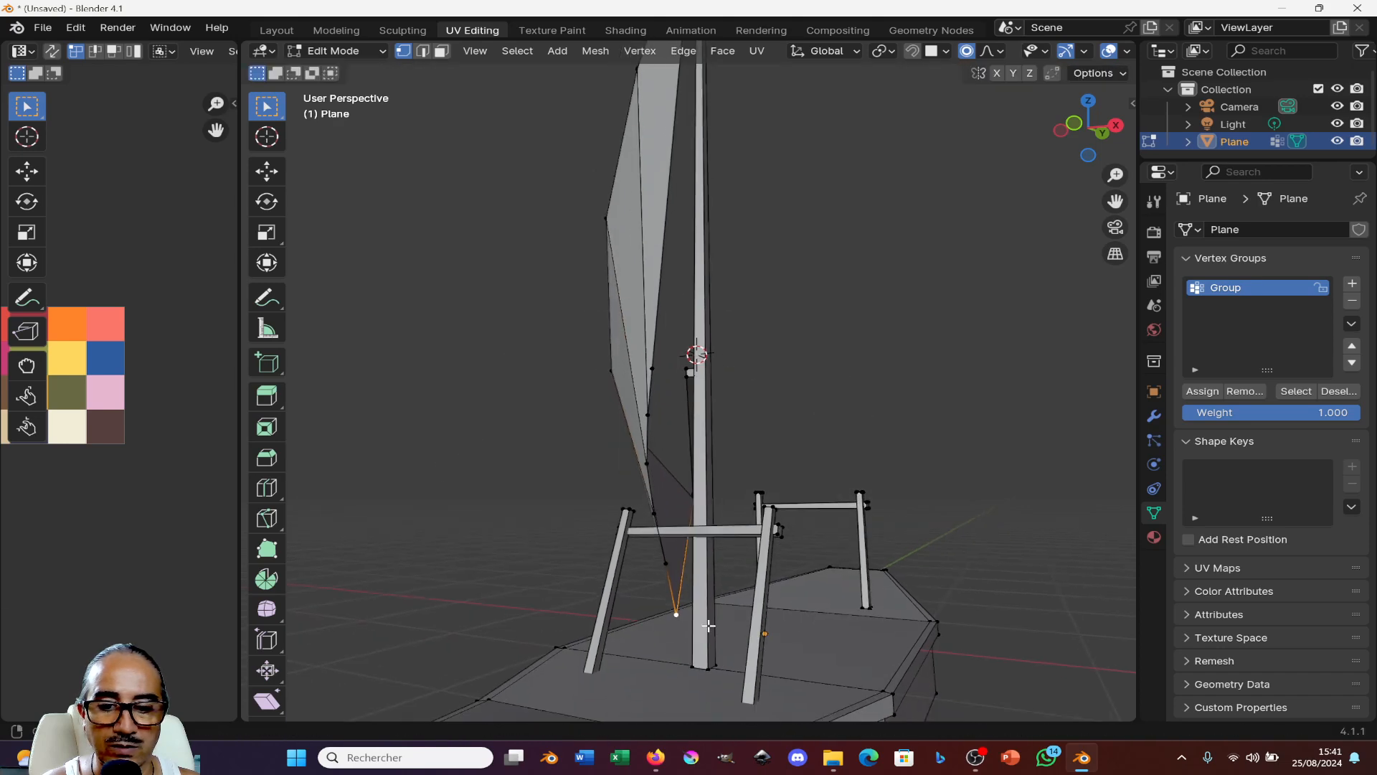
{"action": "key", "text": "g"}
{"action": "left_click", "coordinate": [691, 635]}
{"action": "scroll", "coordinate": [845, 488], "scroll_direction": "up", "scroll_amount": 3}
{"action": "key", "text": "Tab"}
{"action": "scroll", "coordinate": [670, 497], "scroll_direction": "down", "scroll_amount": 6}
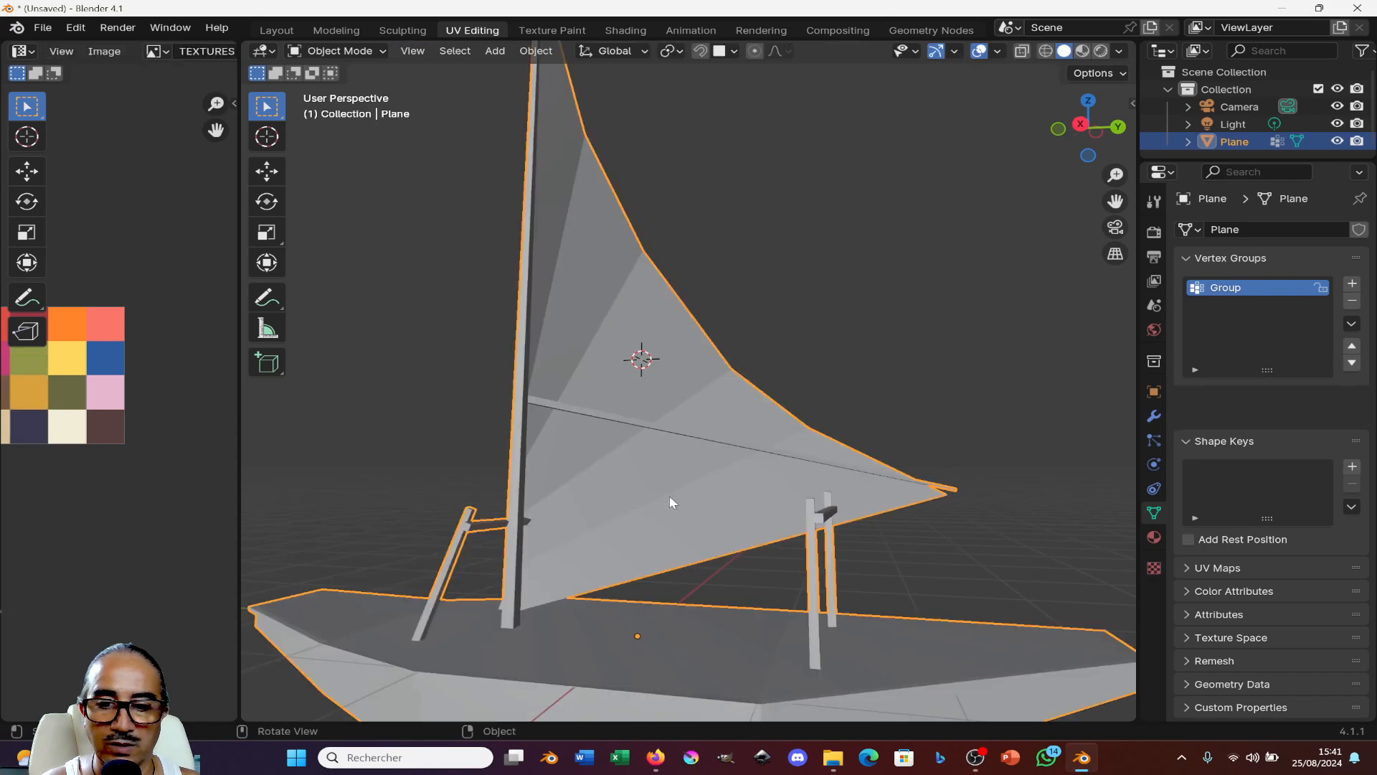
{"action": "middle_click_drag", "start_coordinate": [831, 454], "coordinate": [824, 421]}
- Select the whole sail, scale its UVs to 0 and place them on the blue palette swatch
{"action": "key", "text": "Tab"}
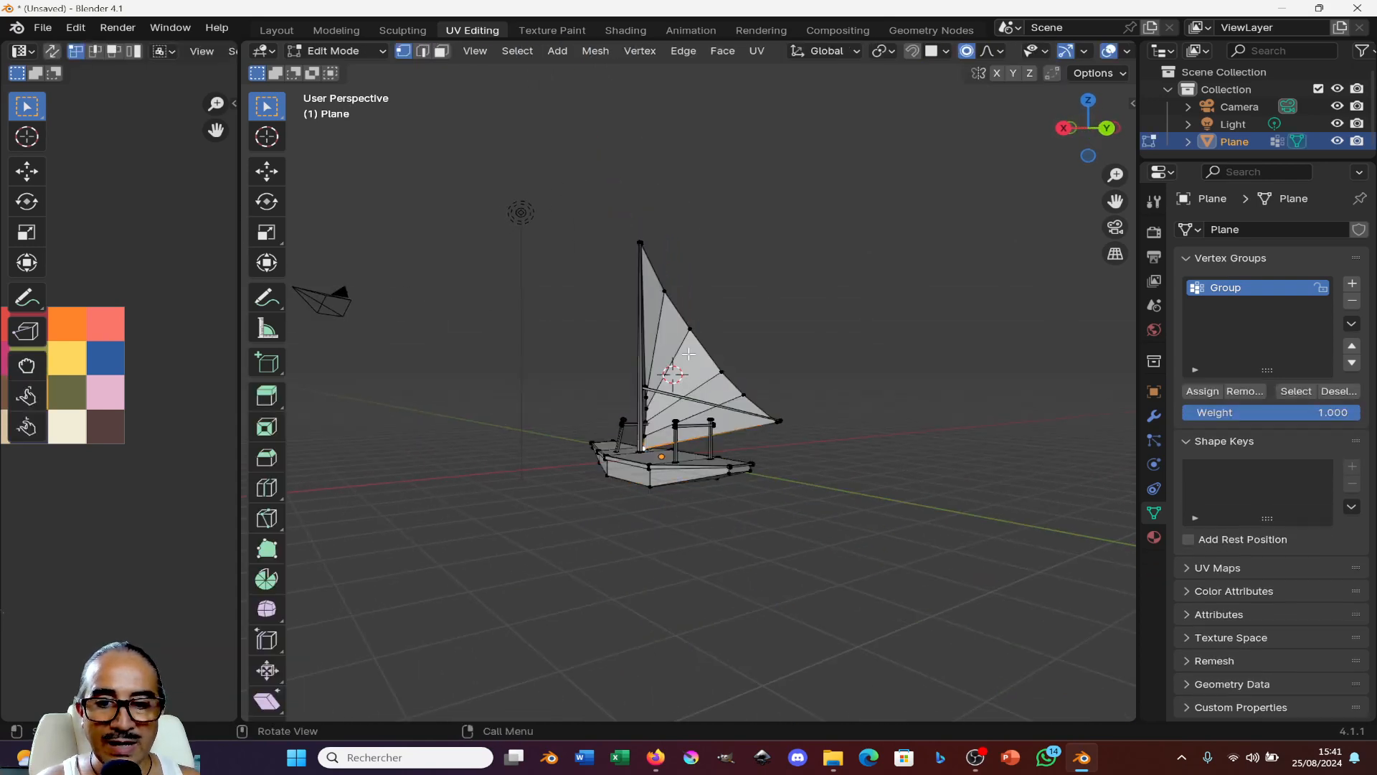
{"action": "left_click", "coordinate": [693, 321]}
{"action": "key", "text": "l"}
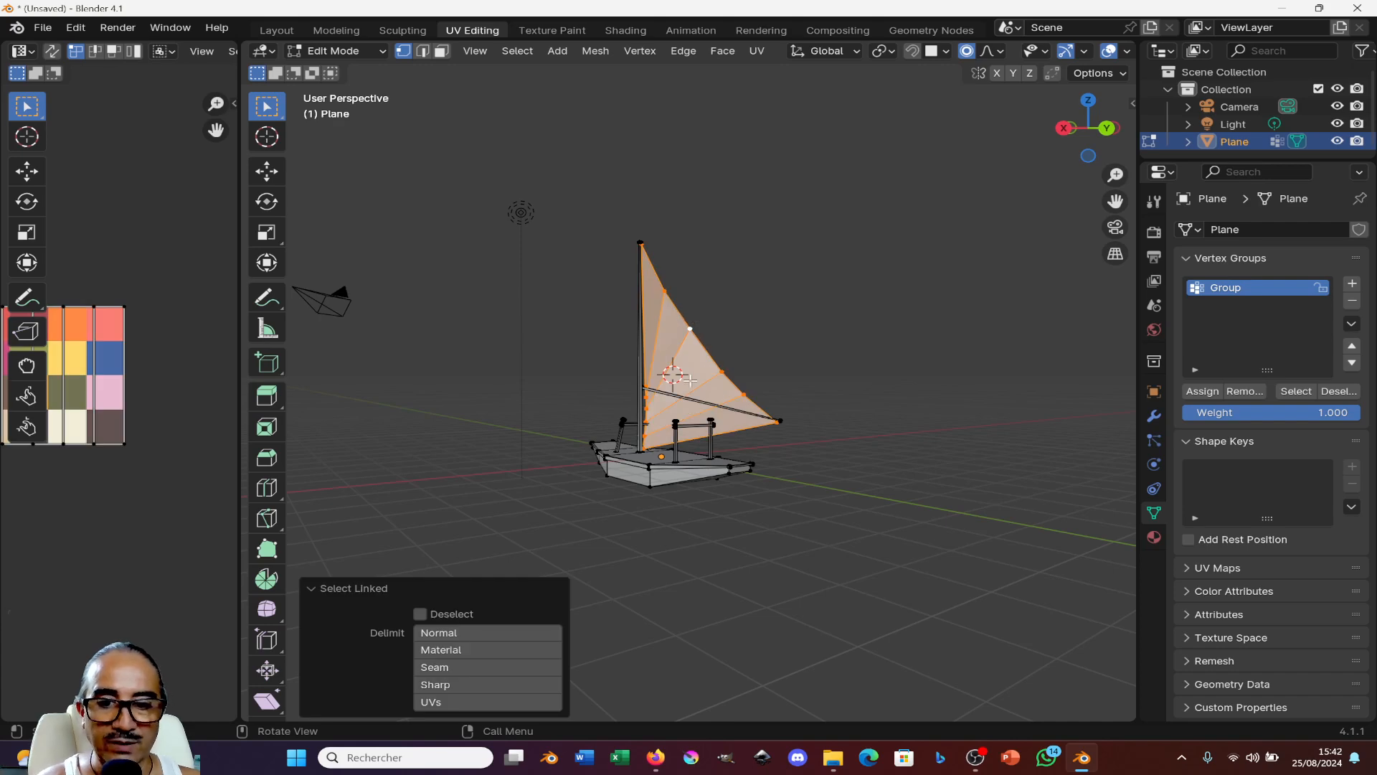
{"action": "key", "text": "ctrl+space"}
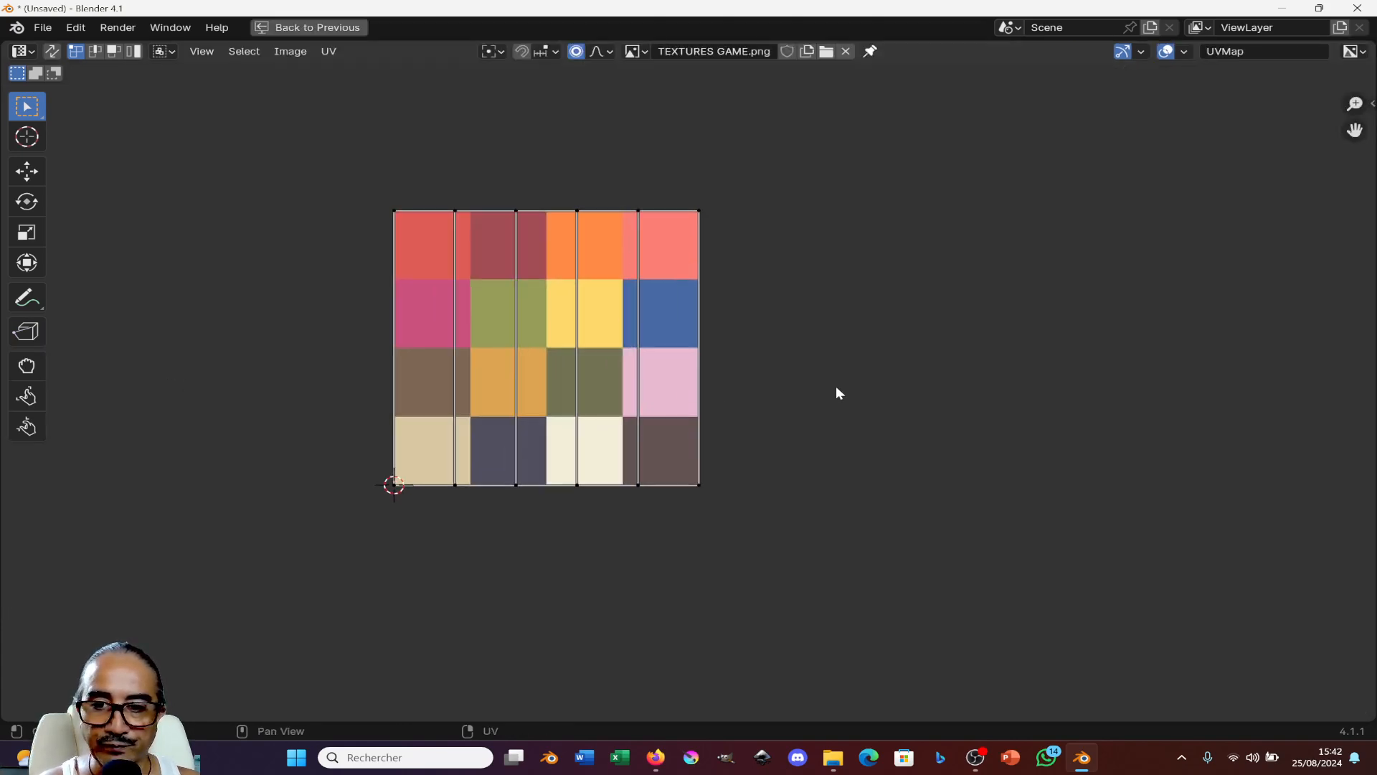
{"action": "key", "text": "a"}
{"action": "key", "text": "s"}
{"action": "key", "text": "0"}
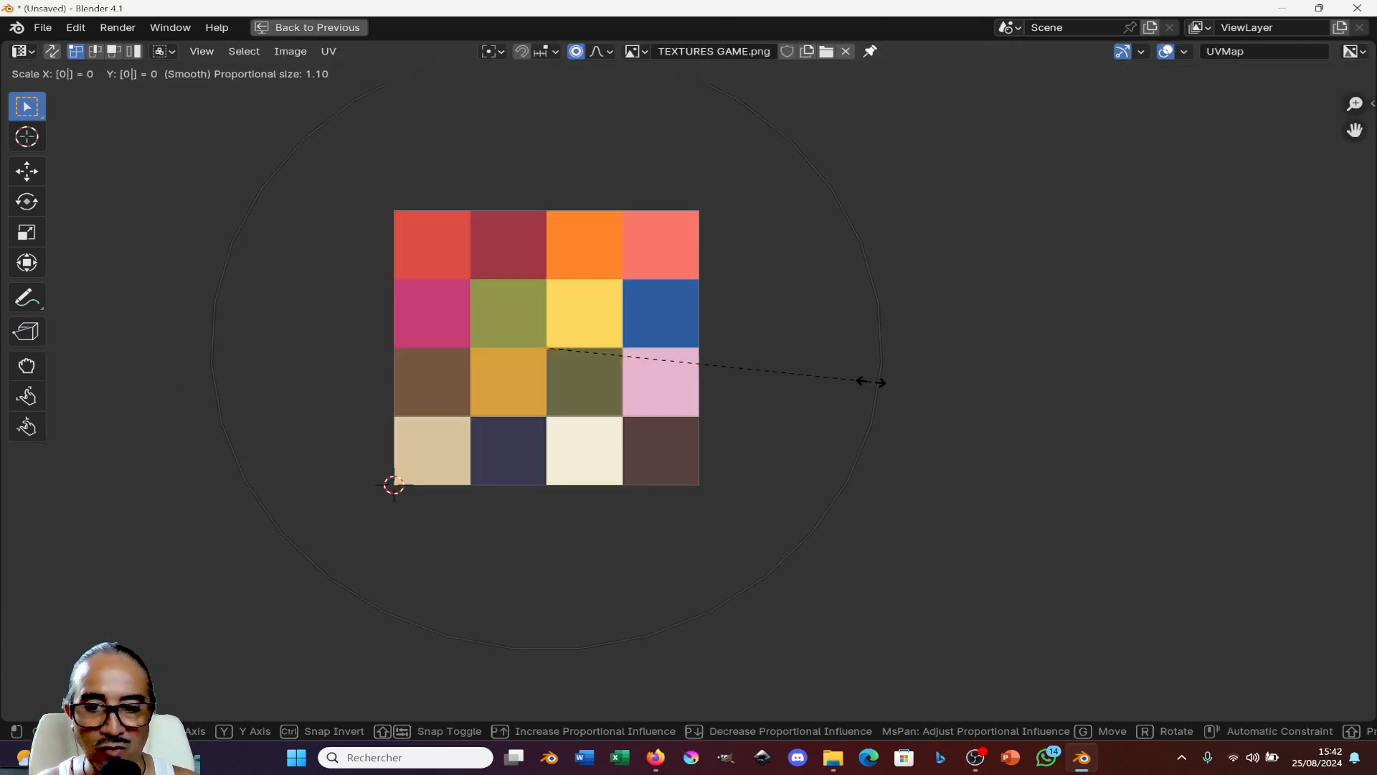
{"action": "key", "text": "Escape"}
{"action": "key", "text": "g"}
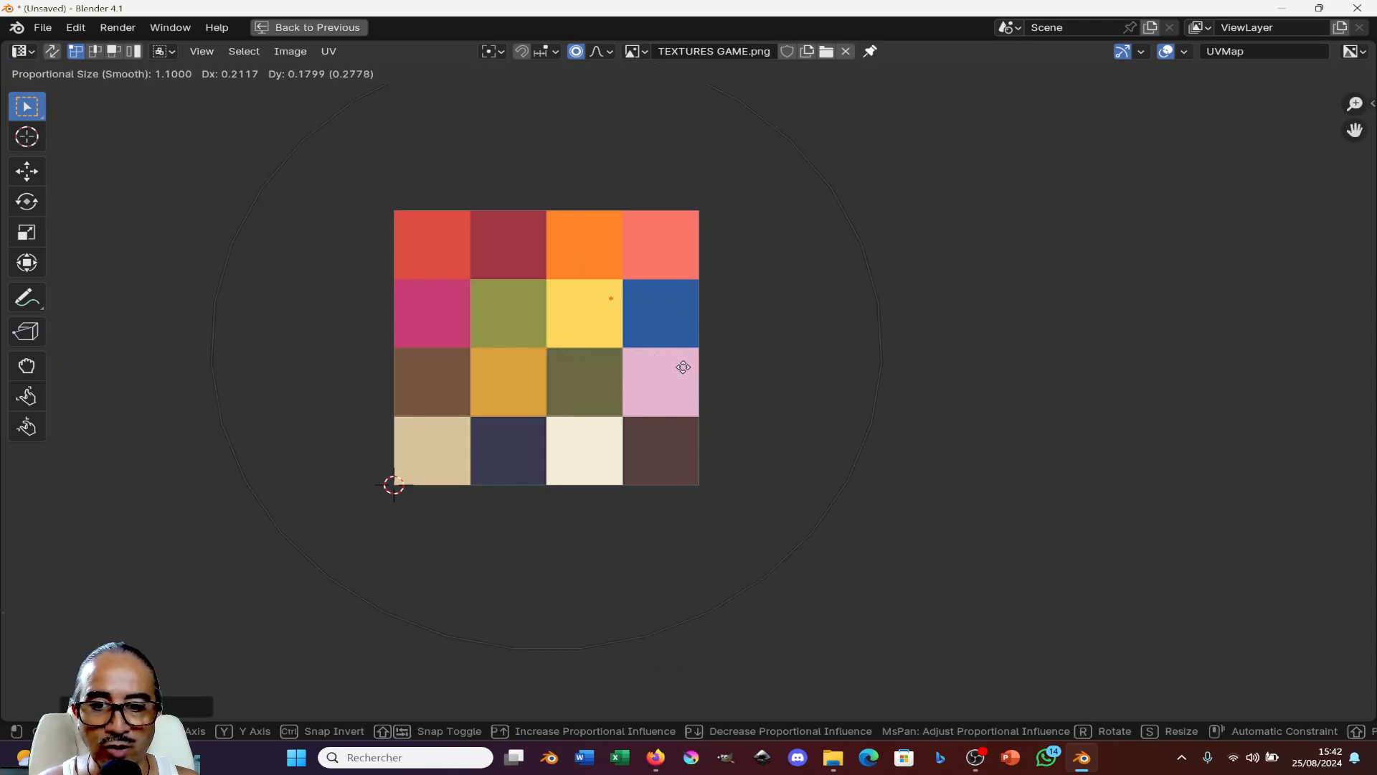
{"action": "left_click", "coordinate": [755, 366]}
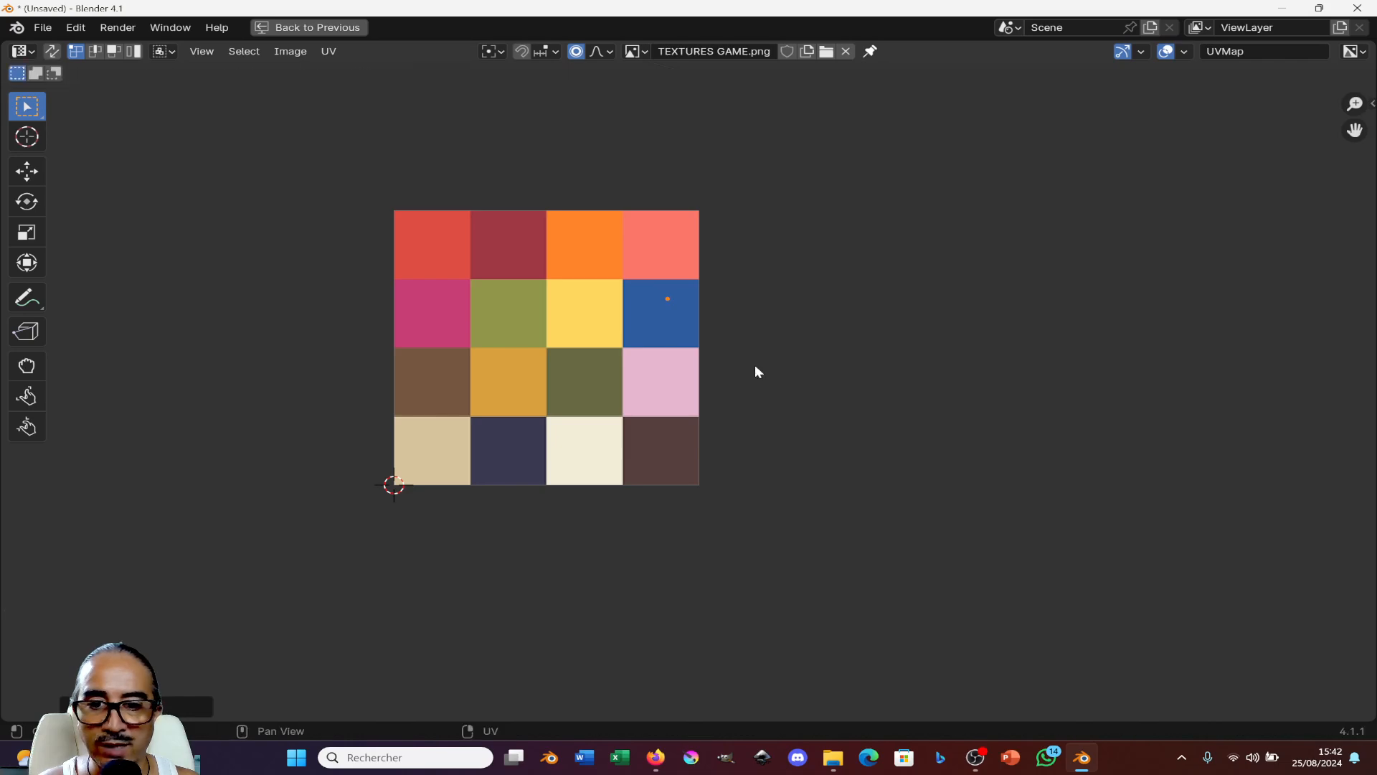
{"action": "key", "text": "ctrl+space"}
- Move the vertices at the boom's outer end so its tip meets the sail's outer corner
{"action": "middle_click_drag", "start_coordinate": [746, 378], "coordinate": [780, 538]}
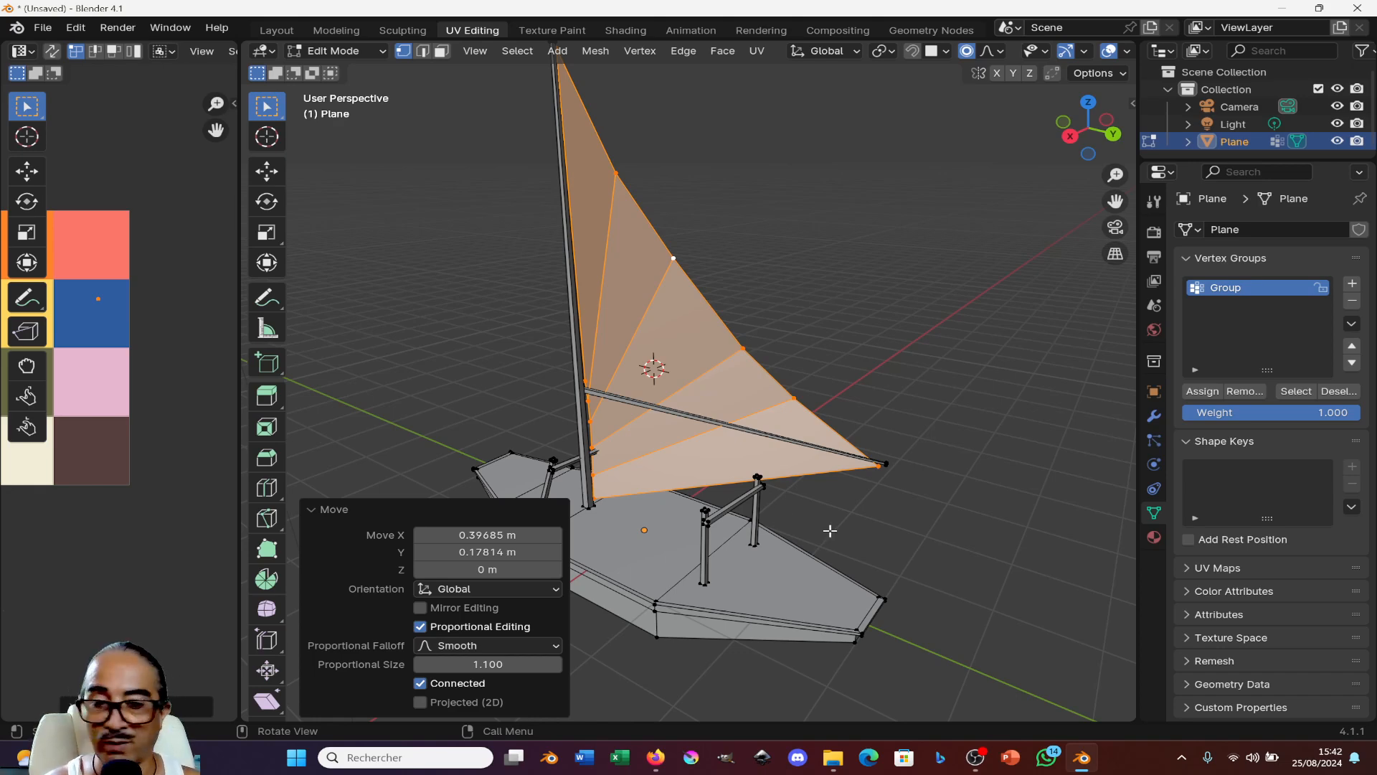
{"action": "middle_click_drag", "start_coordinate": [809, 515], "coordinate": [906, 538]}
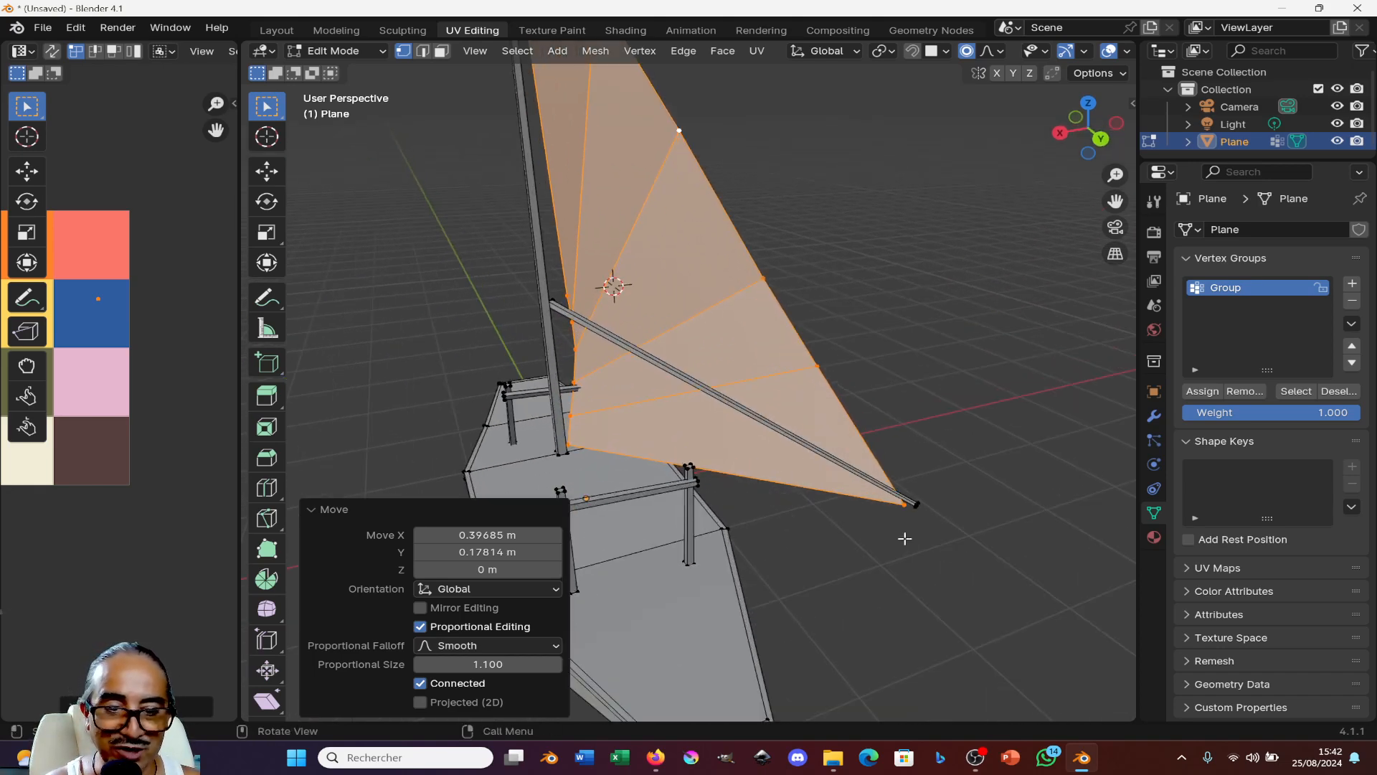
{"action": "left_click", "coordinate": [906, 531]}
{"action": "key", "text": "g"}
{"action": "left_click", "coordinate": [891, 510]}
{"action": "key", "text": "g"}
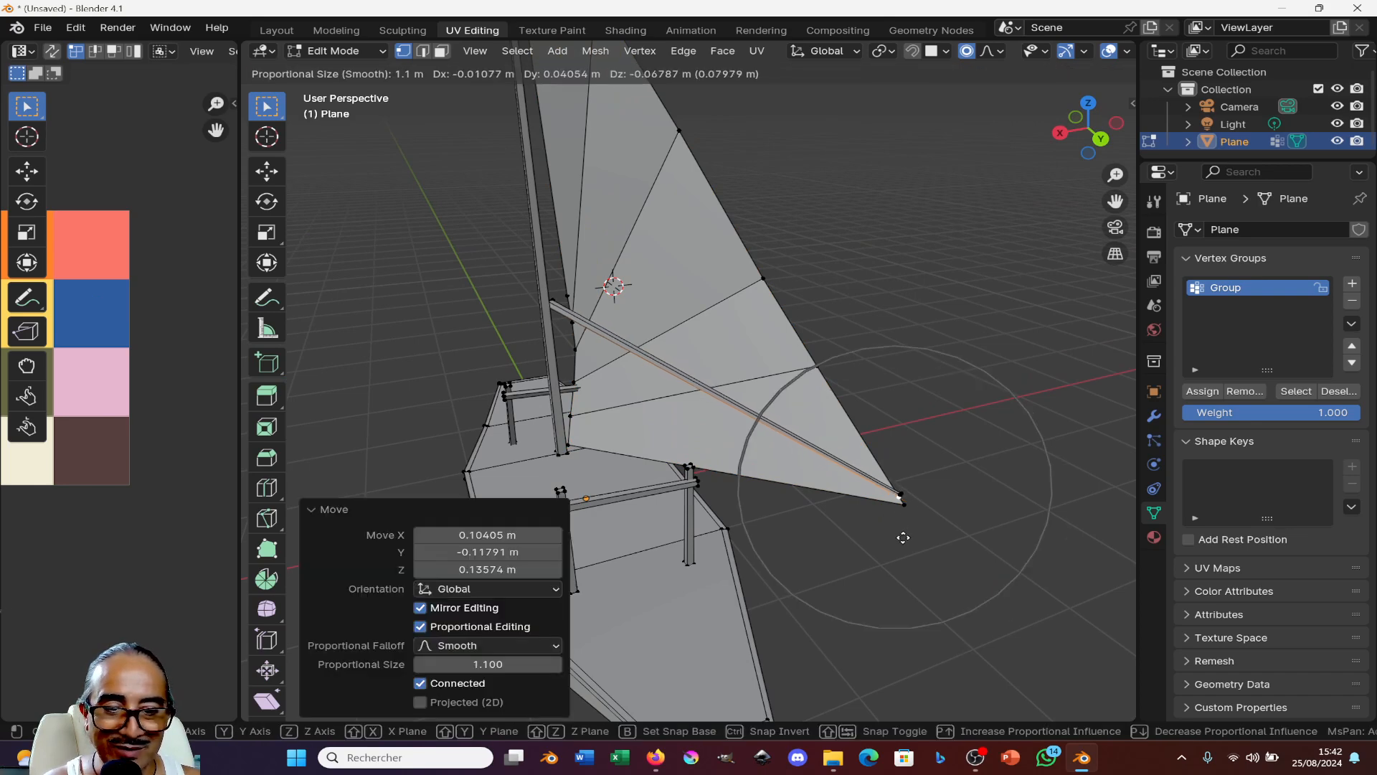
{"action": "left_click", "coordinate": [902, 515]}
{"action": "key", "text": "g"}
{"action": "left_click", "coordinate": [914, 514]}
{"action": "middle_click_drag", "start_coordinate": [913, 514], "coordinate": [343, 394]}
- Show the boat in Object Mode with Material Preview shading and widen the UV editor to show the palette
{"action": "key", "text": "Tab"}
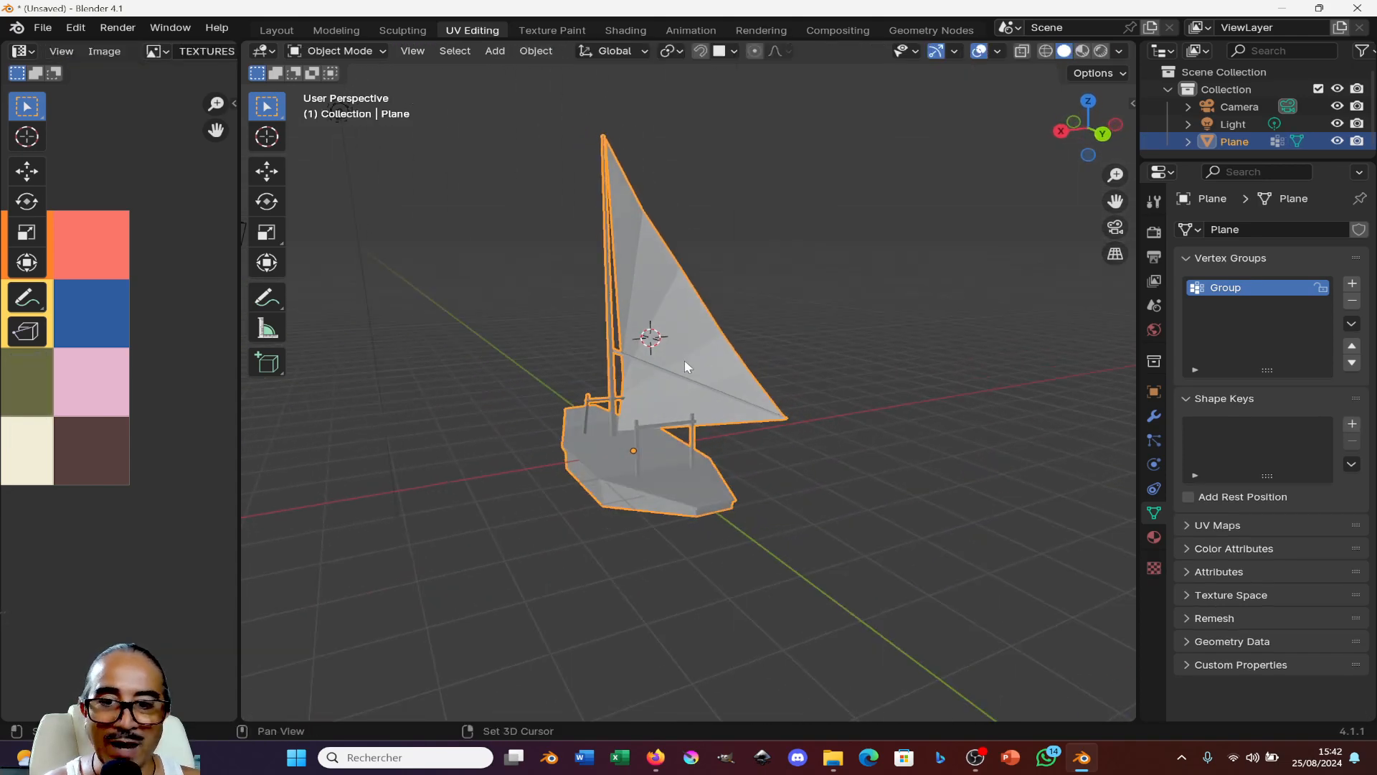
{"action": "middle_click_drag", "start_coordinate": [684, 360], "coordinate": [667, 506]}
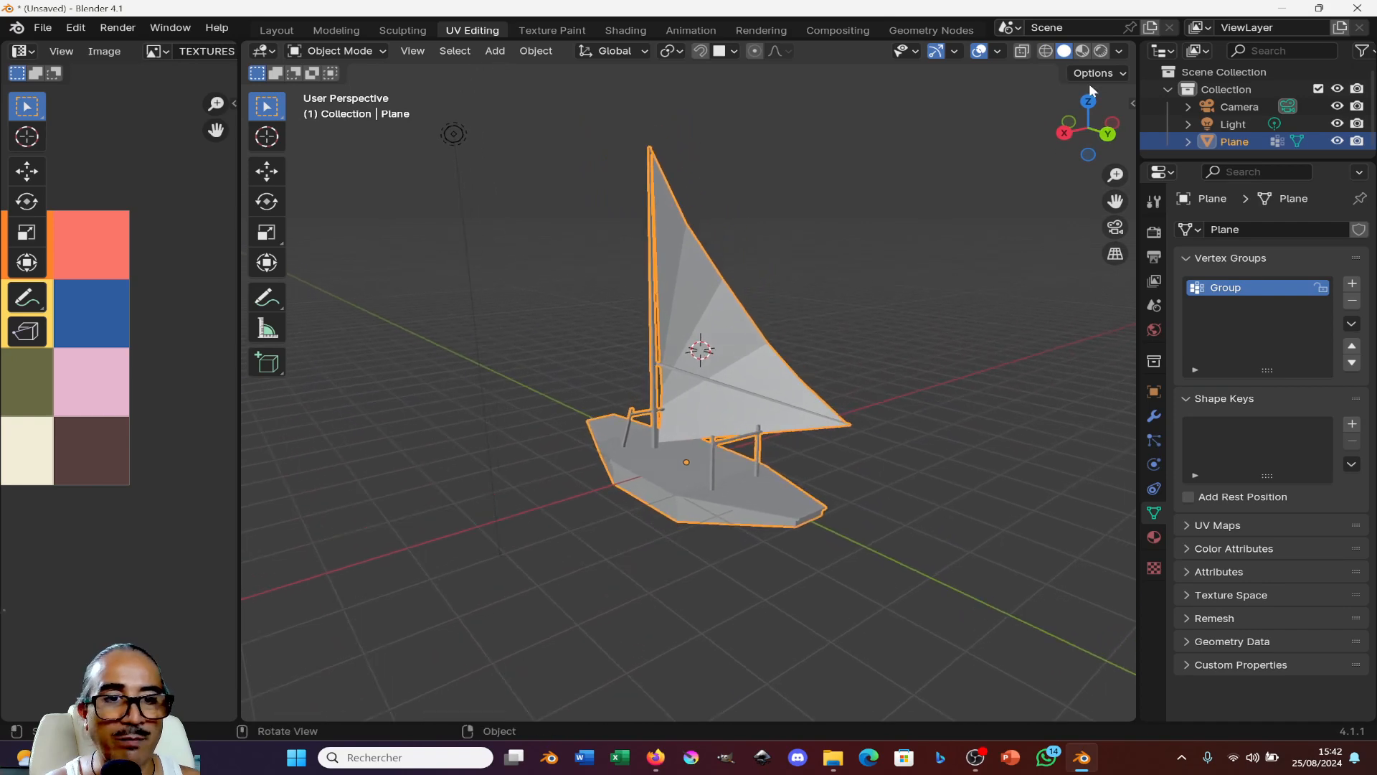
{"action": "left_click", "coordinate": [1082, 51]}
{"action": "mouse_move", "coordinate": [896, 230]}
{"action": "middle_mouse_down"}
{"action": "mouse_move", "coordinate": [782, 329]}
{"action": "mouse_move", "coordinate": [447, 355]}
{"action": "middle_mouse_up"}
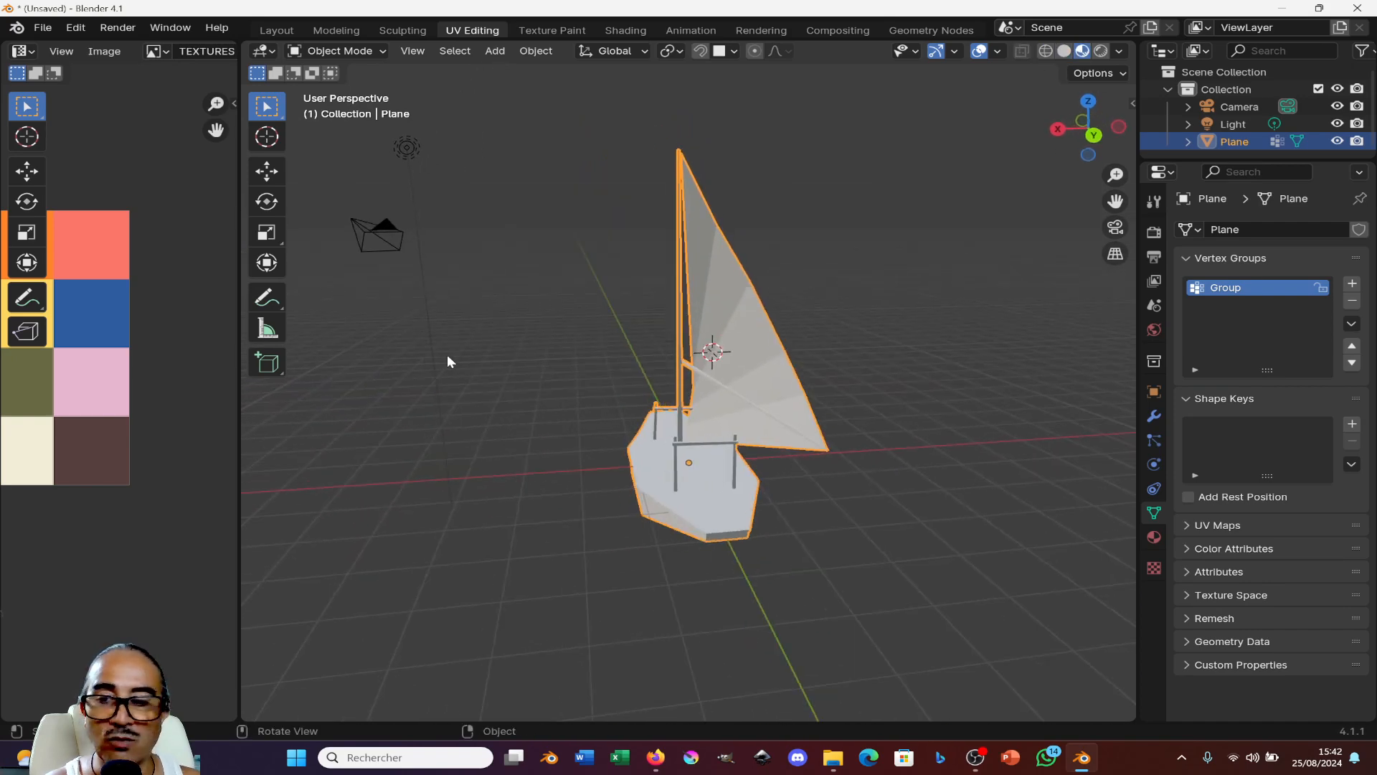
{"action": "left_click_drag", "start_coordinate": [239, 394], "coordinate": [433, 402]}
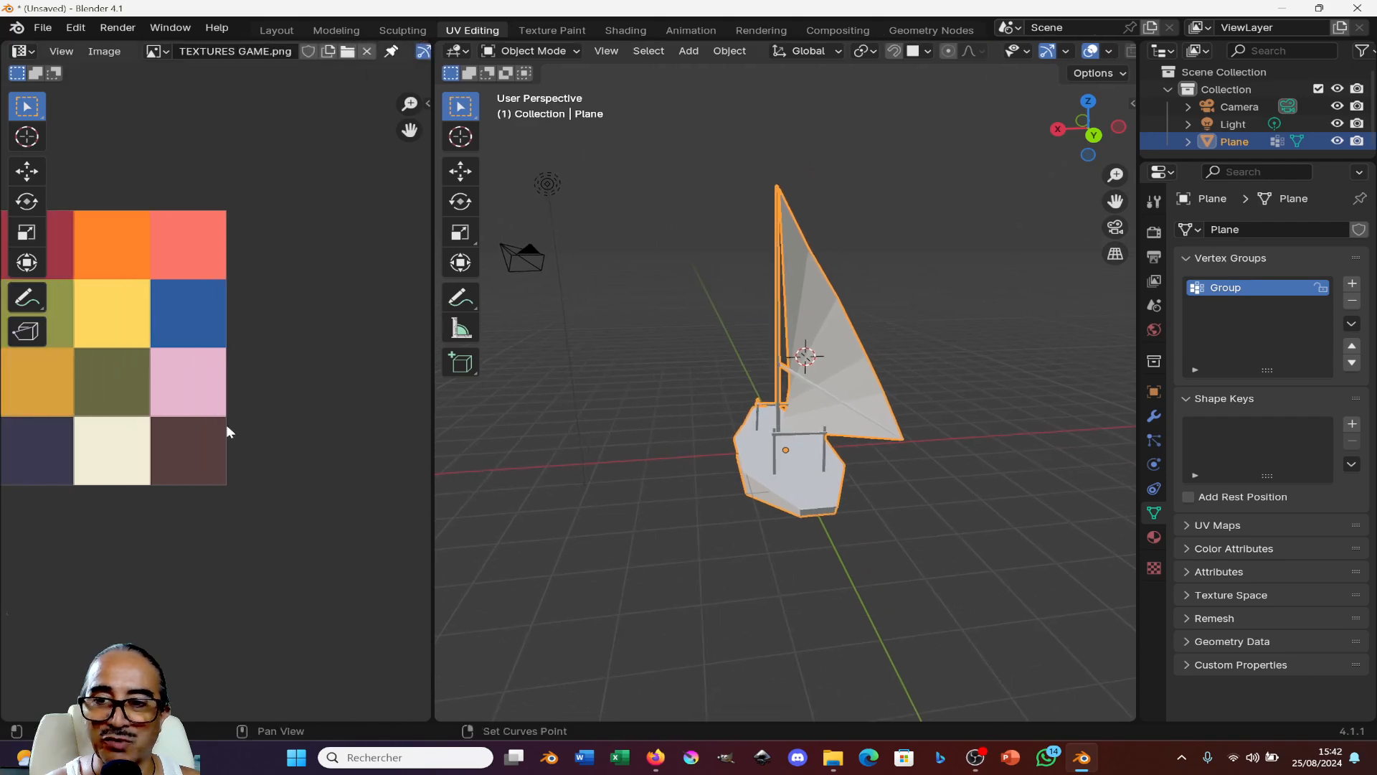
{"action": "middle_click_drag", "start_coordinate": [230, 428], "coordinate": [327, 436]}
{"action": "left_click", "coordinate": [1109, 51]}
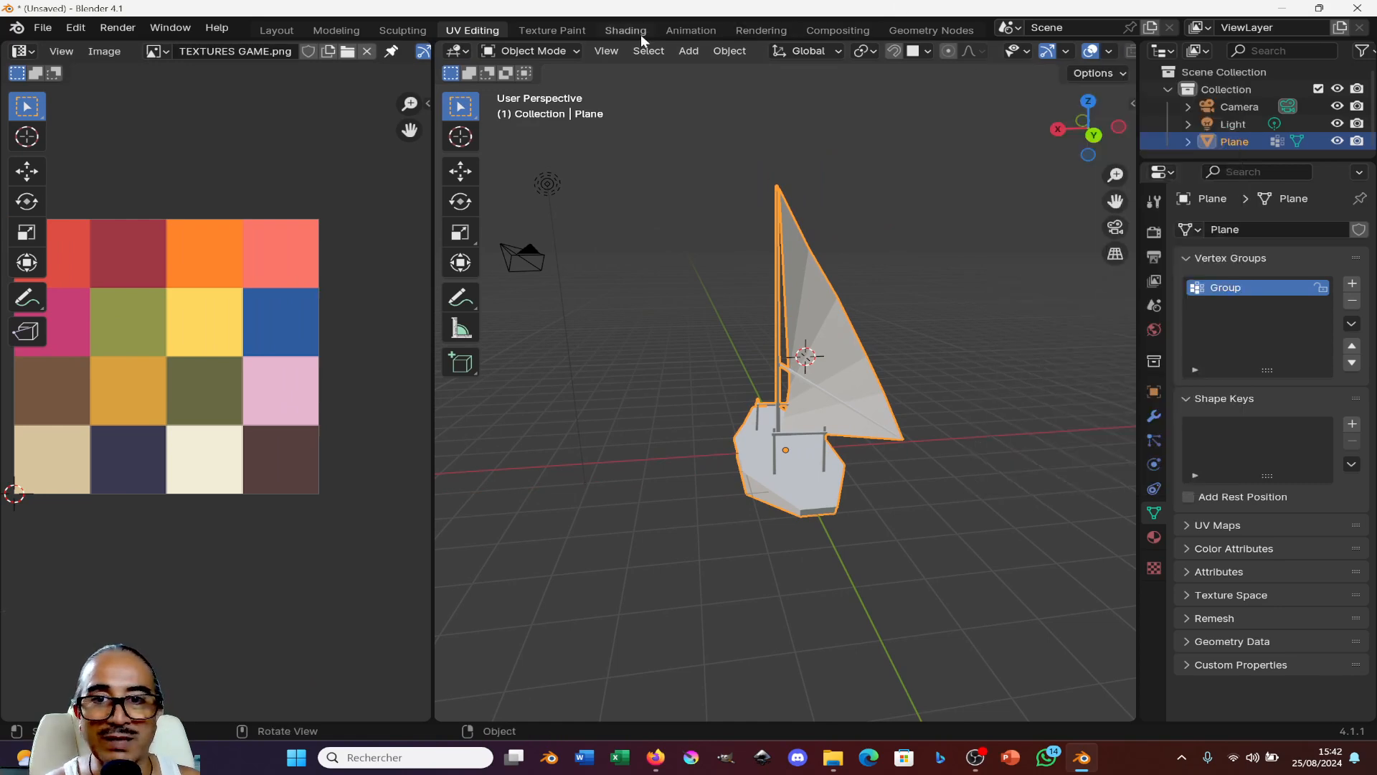
- In the Shading workspace, create a new material for the boat and name it JONGADA
{"action": "left_click", "coordinate": [622, 26]}
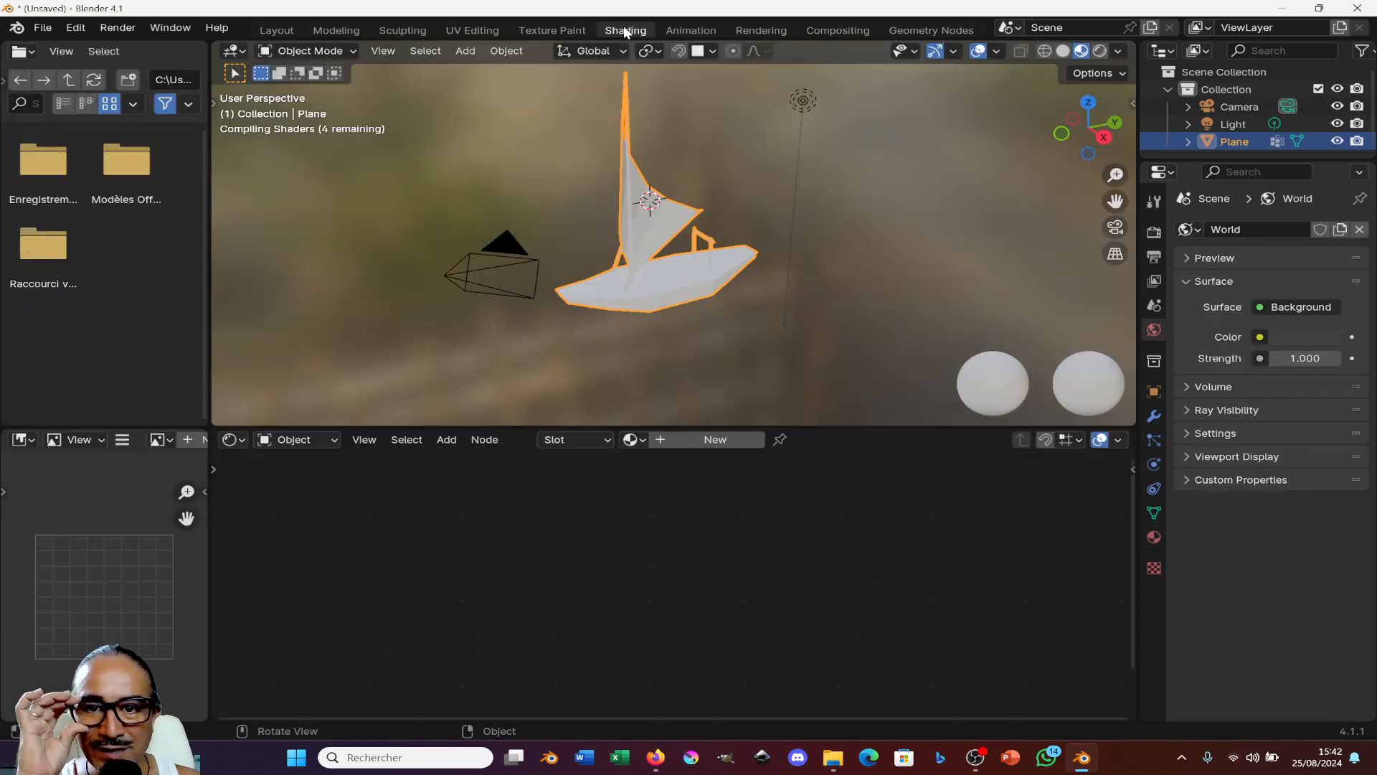
{"action": "mouse_move", "coordinate": [677, 308]}
{"action": "middle_mouse_down"}
{"action": "mouse_move", "coordinate": [649, 319]}
{"action": "mouse_move", "coordinate": [674, 373]}
{"action": "middle_mouse_up"}
{"action": "left_click", "coordinate": [700, 441]}
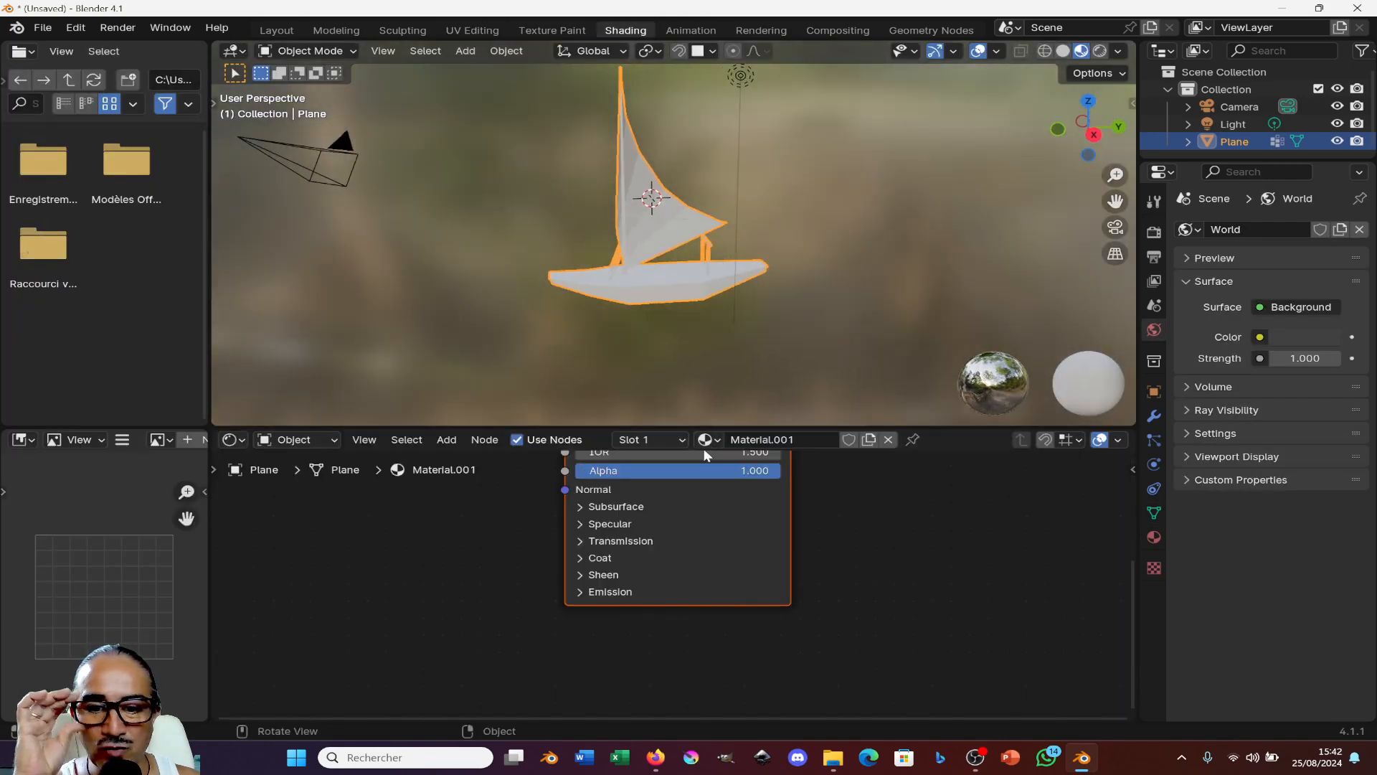
{"action": "double_click", "coordinate": [755, 439]}
{"action": "type", "text": "JONGADA"}
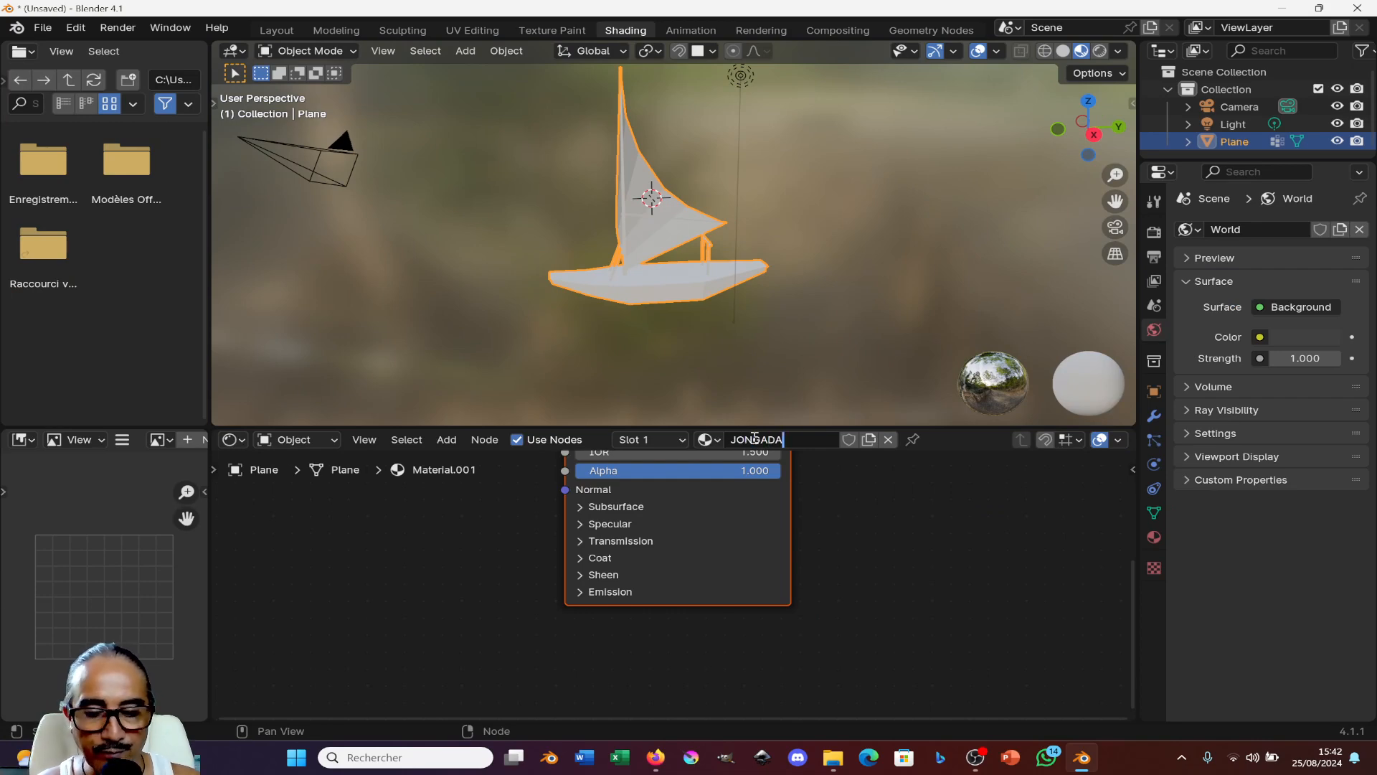
{"action": "key", "text": "Return"}
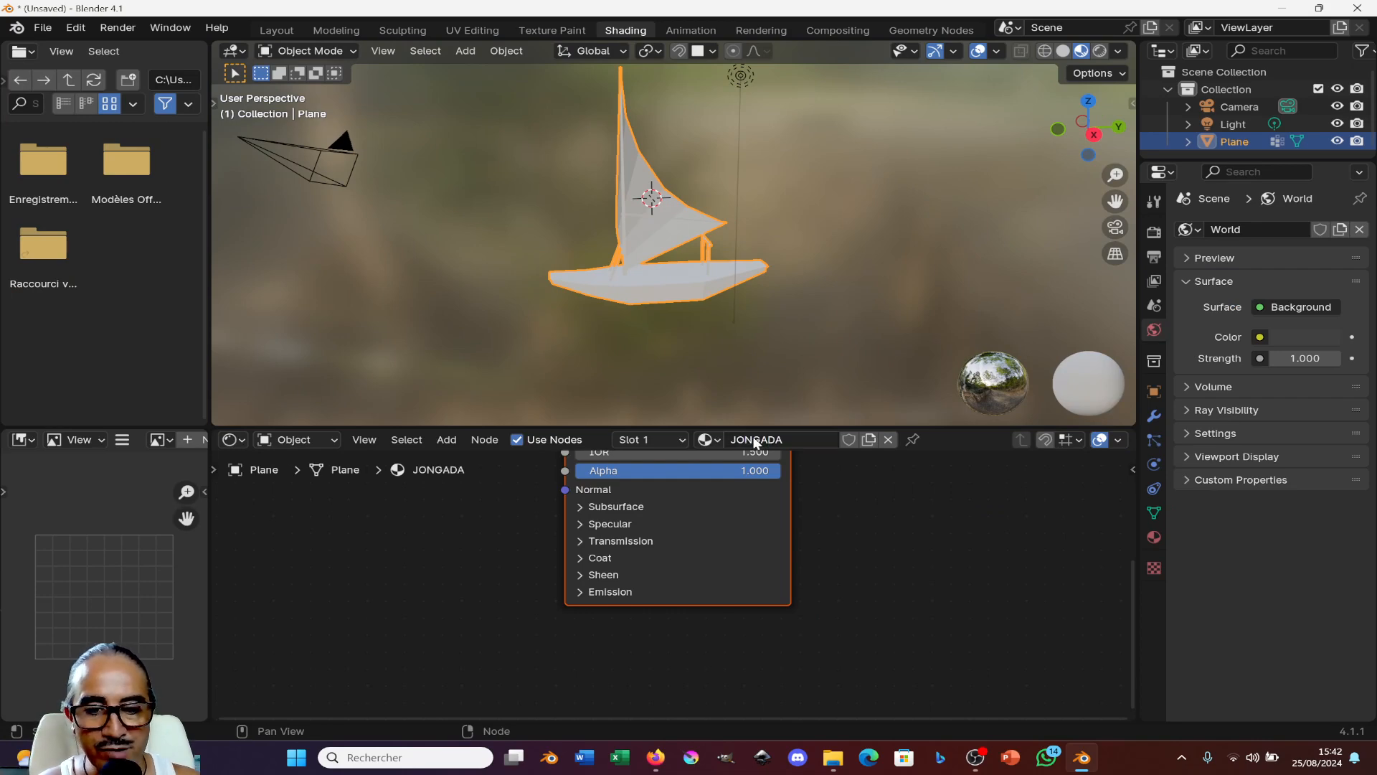
{"action": "double_click", "coordinate": [806, 439]}
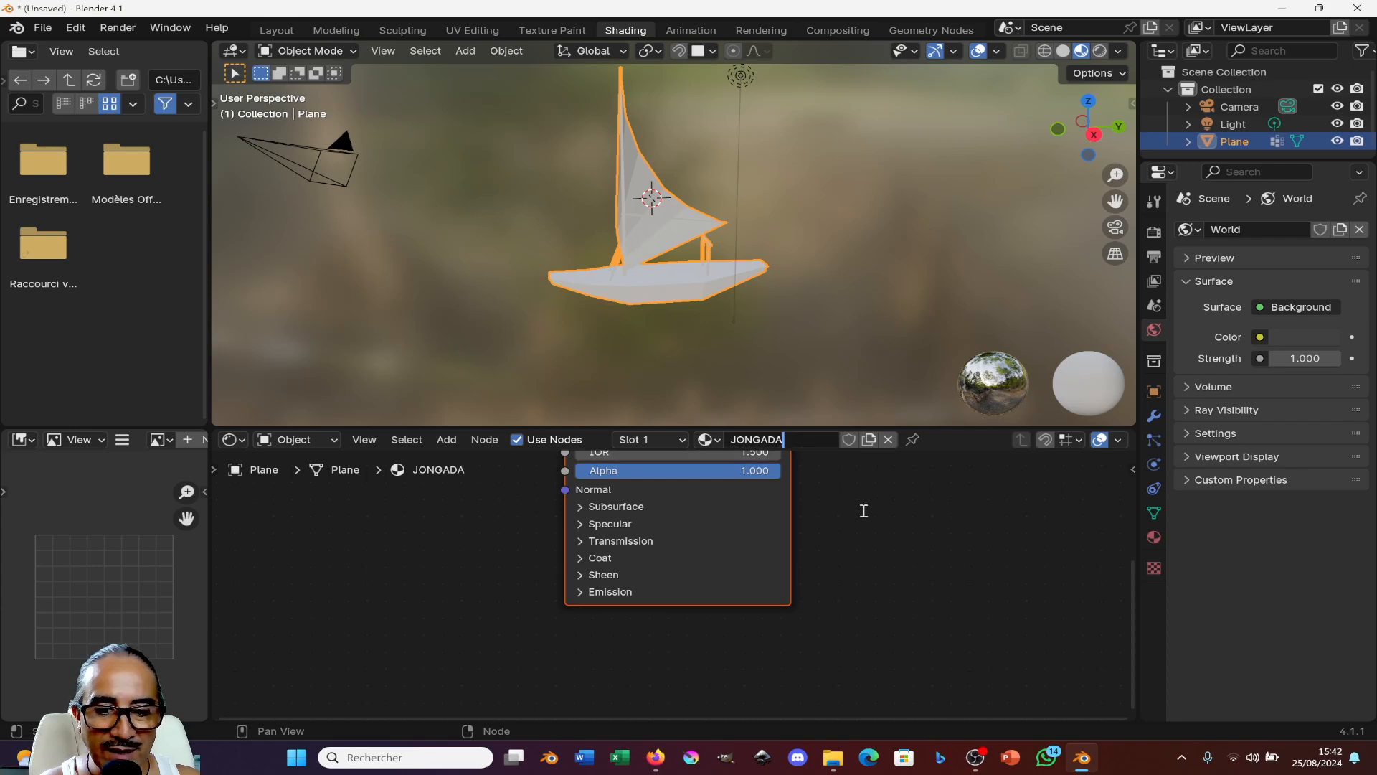
- Add a linked Texture Coordinate, Mapping and Image Texture setup to the Principled BSDF's base color
{"action": "middle_click_drag", "start_coordinate": [827, 490], "coordinate": [912, 606]}
{"action": "scroll", "coordinate": [867, 568], "scroll_direction": "down", "scroll_amount": 1}
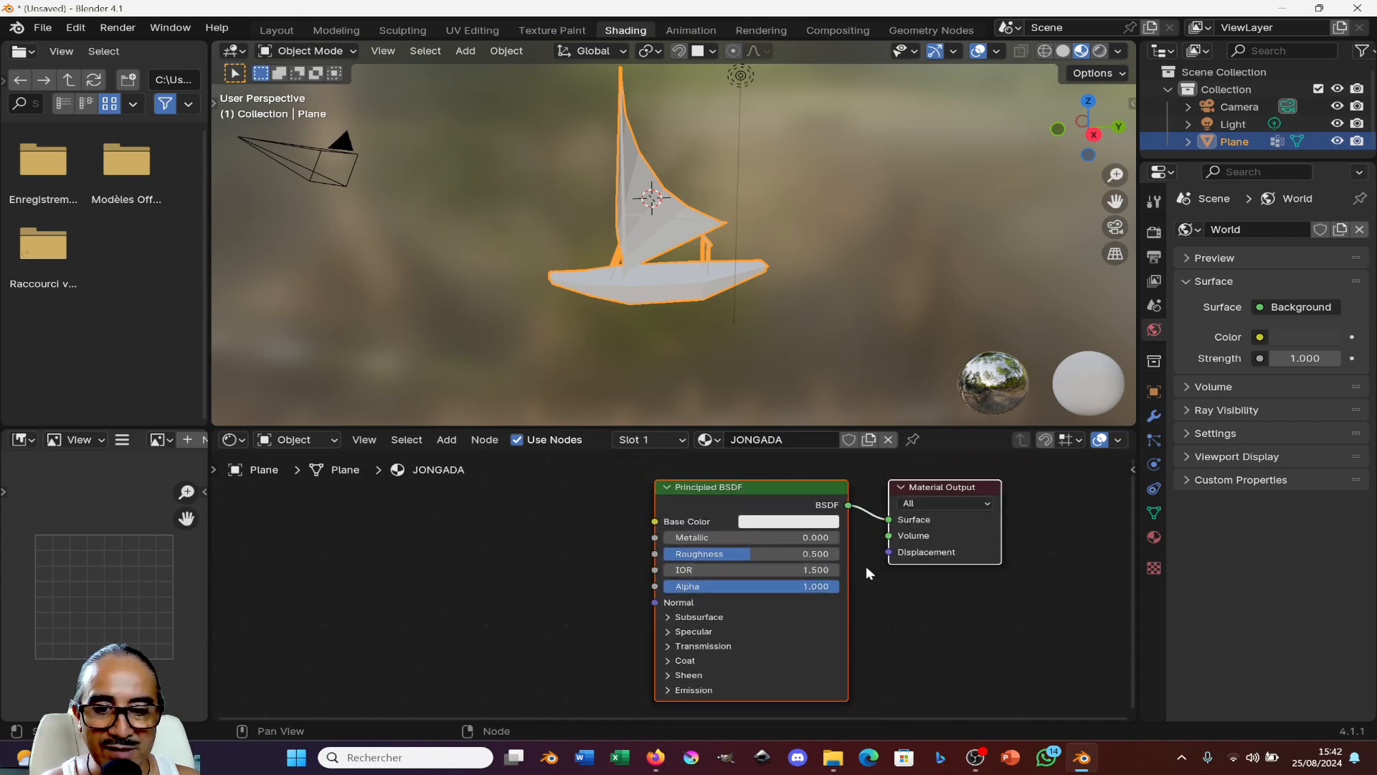
{"action": "left_click", "coordinate": [722, 489]}
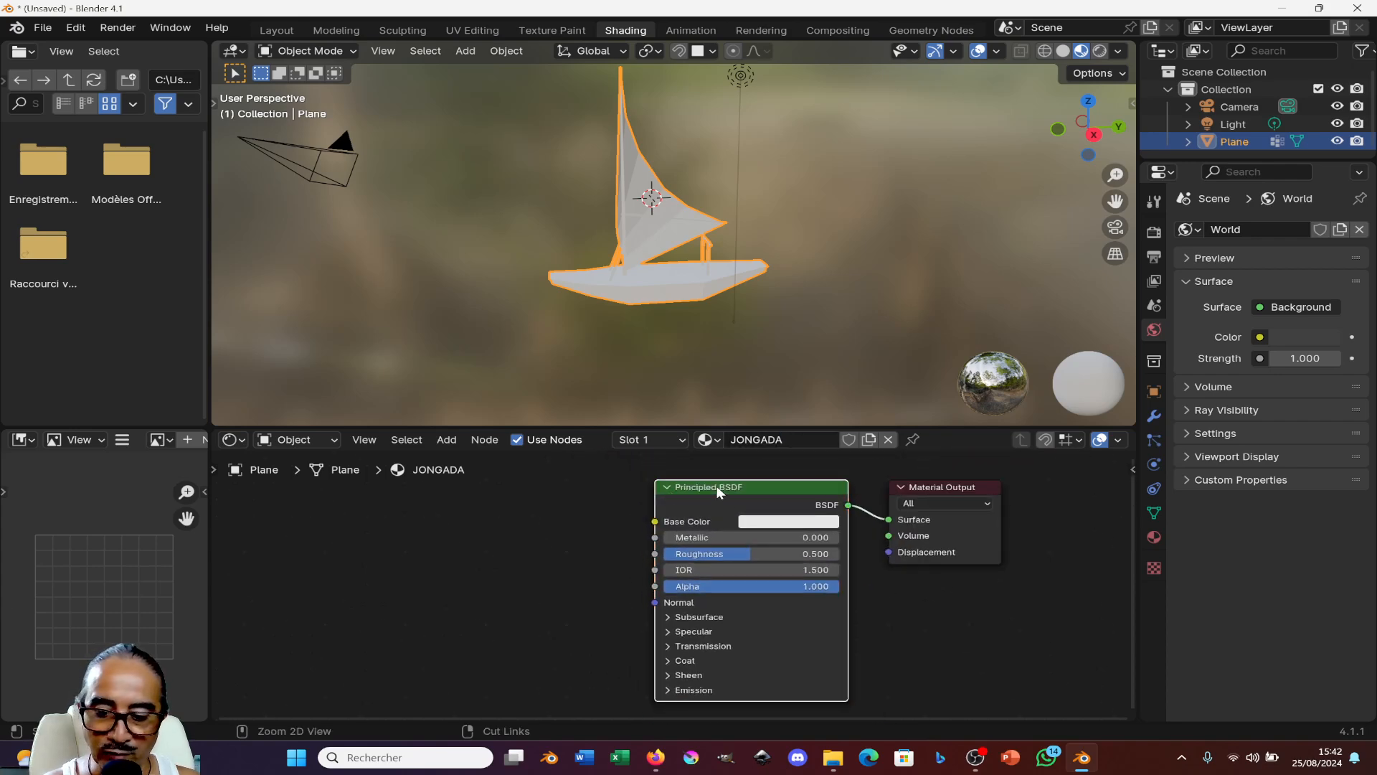
{"action": "key", "text": "ctrl+t"}
{"action": "scroll", "coordinate": [632, 543], "scroll_direction": "down", "scroll_amount": 1}
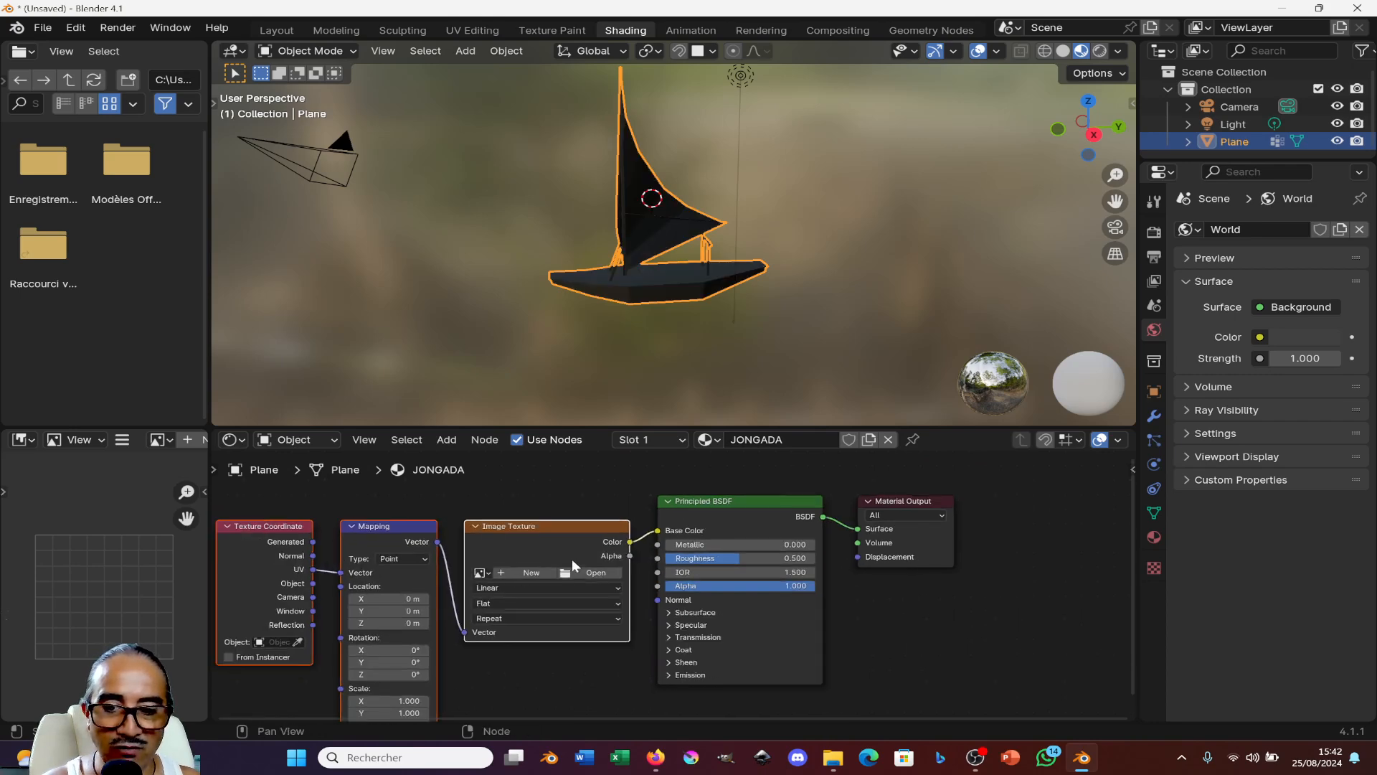
- Spread out the Texture Coordinate, Mapping and Image Texture nodes so they no longer crowd each other
{"action": "middle_click_drag", "start_coordinate": [572, 562], "coordinate": [720, 543]}
{"action": "left_click_drag", "start_coordinate": [435, 515], "coordinate": [356, 552]}
{"action": "left_click_drag", "start_coordinate": [439, 539], "coordinate": [392, 536]}
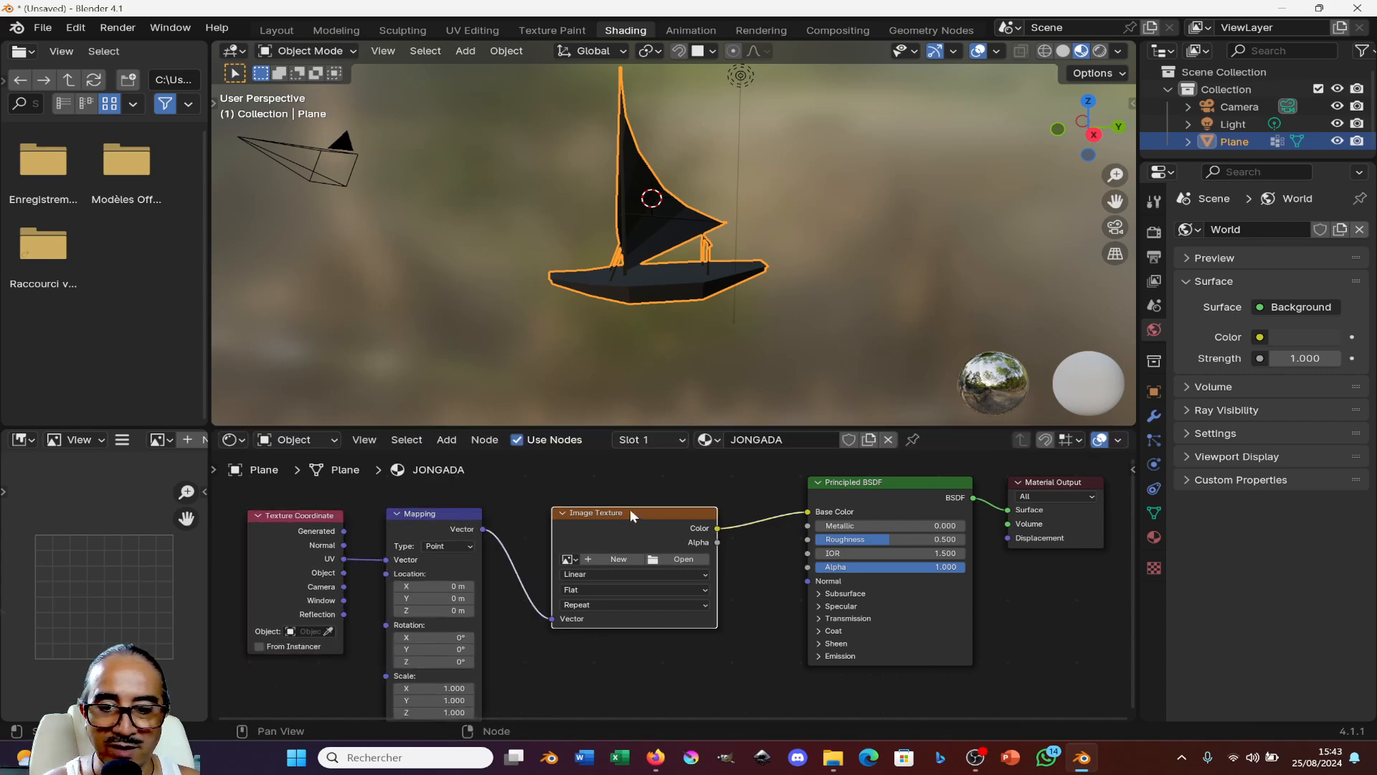
{"action": "left_click_drag", "start_coordinate": [632, 512], "coordinate": [627, 499]}
{"action": "scroll", "coordinate": [658, 573], "scroll_direction": "up", "scroll_amount": 1}
{"action": "scroll", "coordinate": [658, 573], "scroll_direction": "up", "scroll_amount": 1}
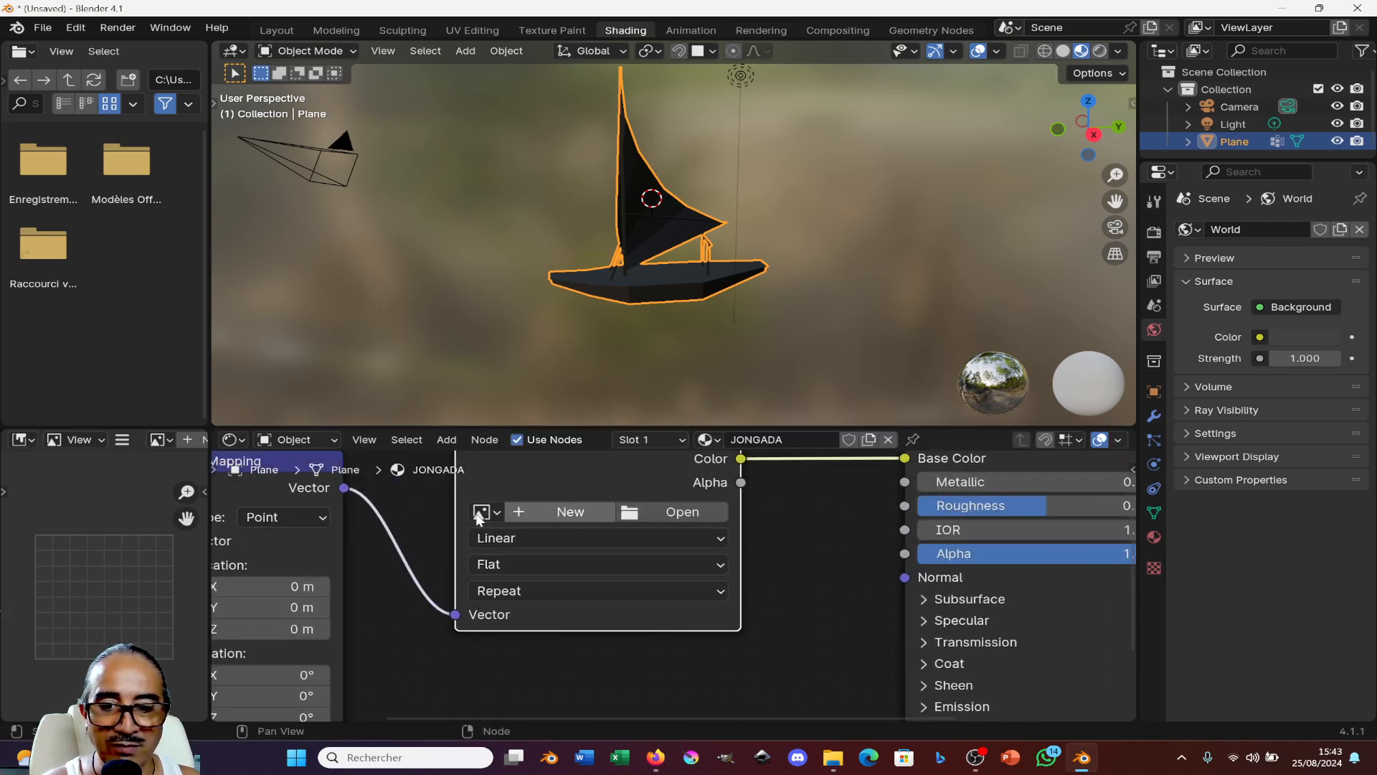
- Assign the existing TEXTURES GAME.png image to the JONGADA material's Image Texture node
{"action": "scroll", "coordinate": [589, 553], "scroll_direction": "up", "scroll_amount": 1}
{"action": "left_click", "coordinate": [471, 539]}
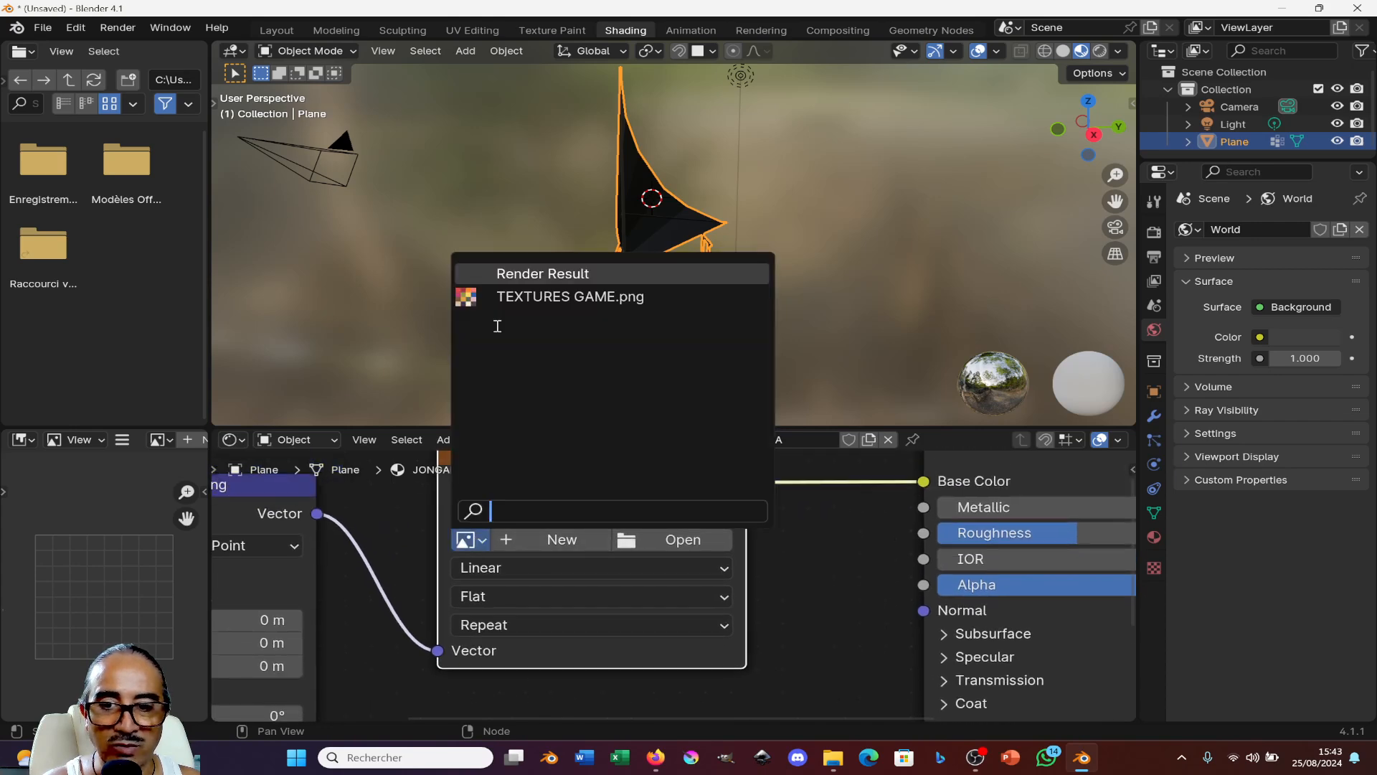
{"action": "left_click", "coordinate": [474, 297]}
{"action": "middle_click_drag", "start_coordinate": [473, 297], "coordinate": [648, 291]}
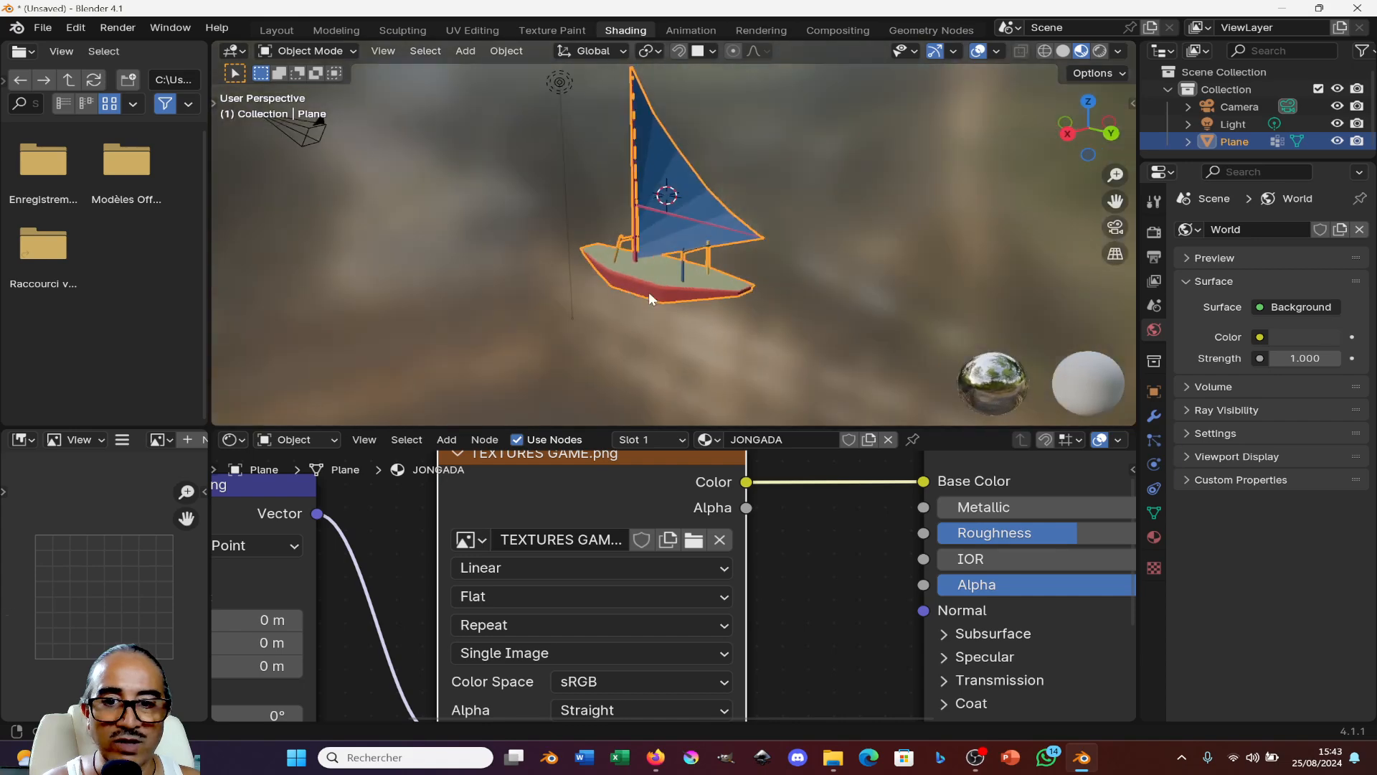
- In Edit Mode, select the whole sail as linked geometry
{"action": "key", "text": "Tab"}
{"action": "scroll", "coordinate": [685, 192], "scroll_direction": "up", "scroll_amount": 4}
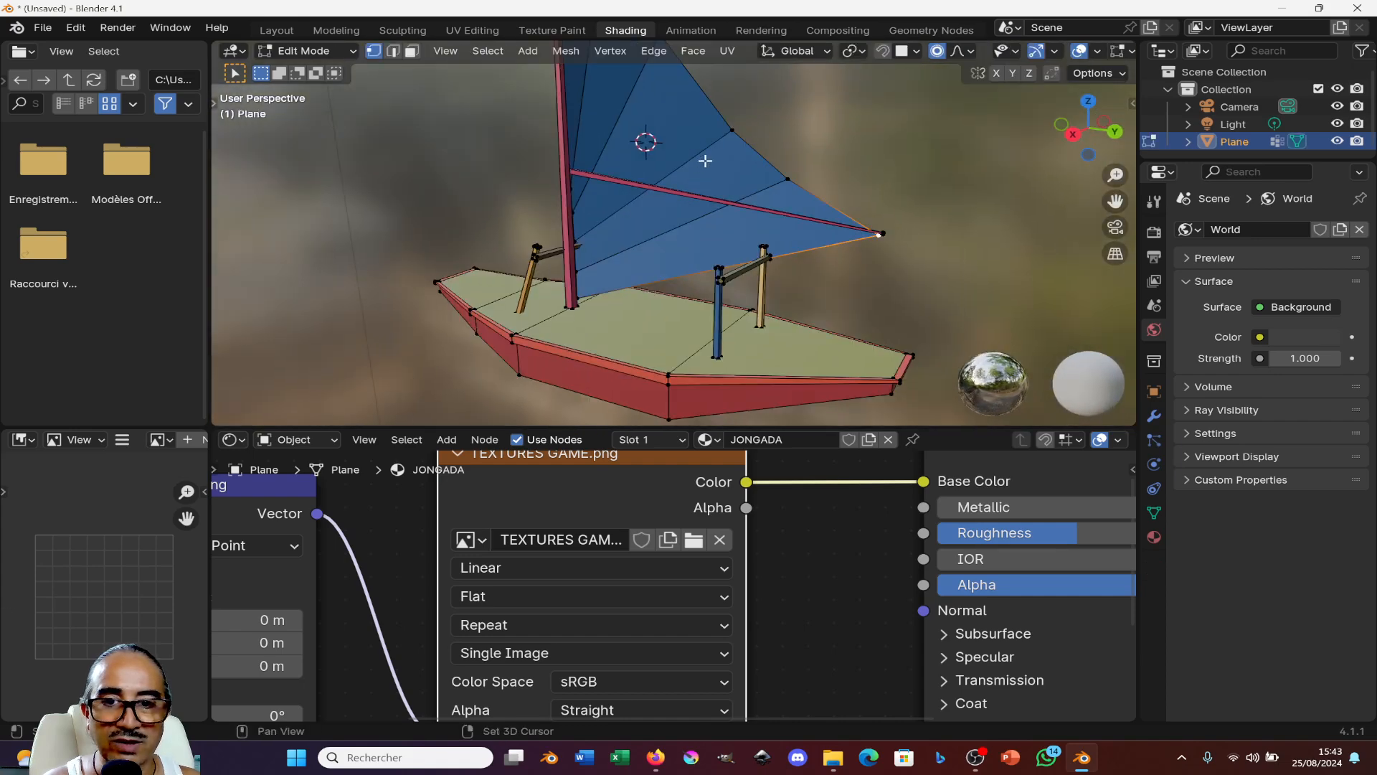
{"action": "middle_click_drag", "start_coordinate": [705, 161], "coordinate": [709, 245]}
{"action": "key", "text": "ctrl+l"}
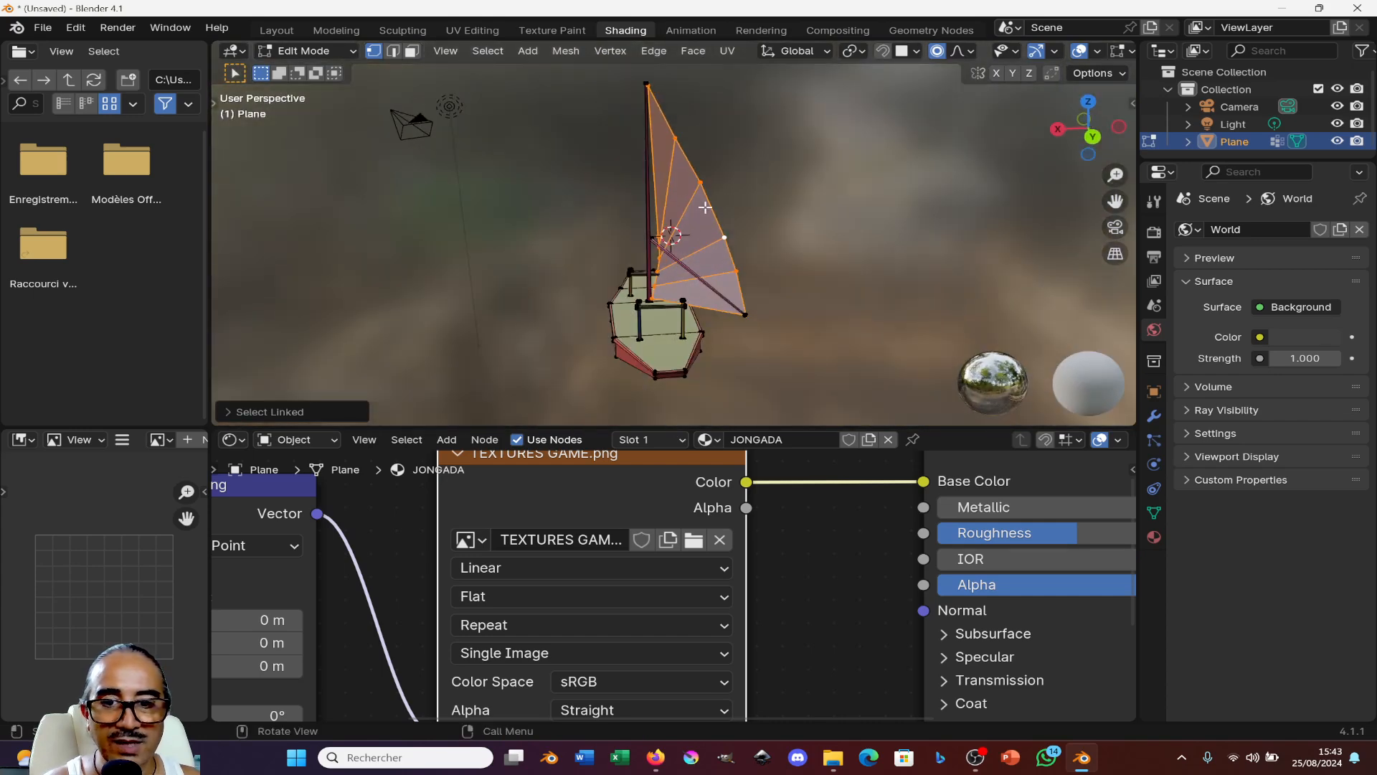
{"action": "middle_click_drag", "start_coordinate": [697, 184], "coordinate": [682, 201]}
{"action": "right_click", "coordinate": [682, 200]}
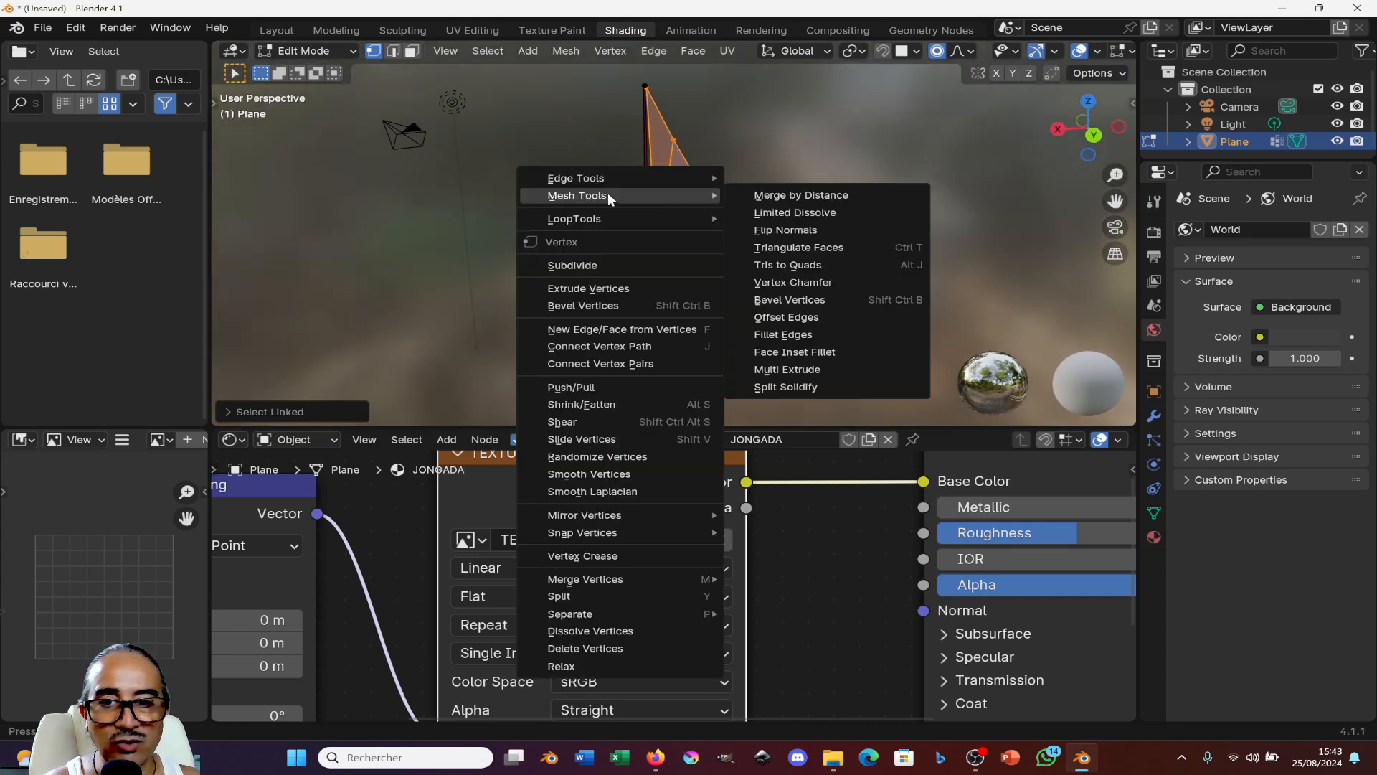
{"action": "mouse_move", "coordinate": [584, 179]}
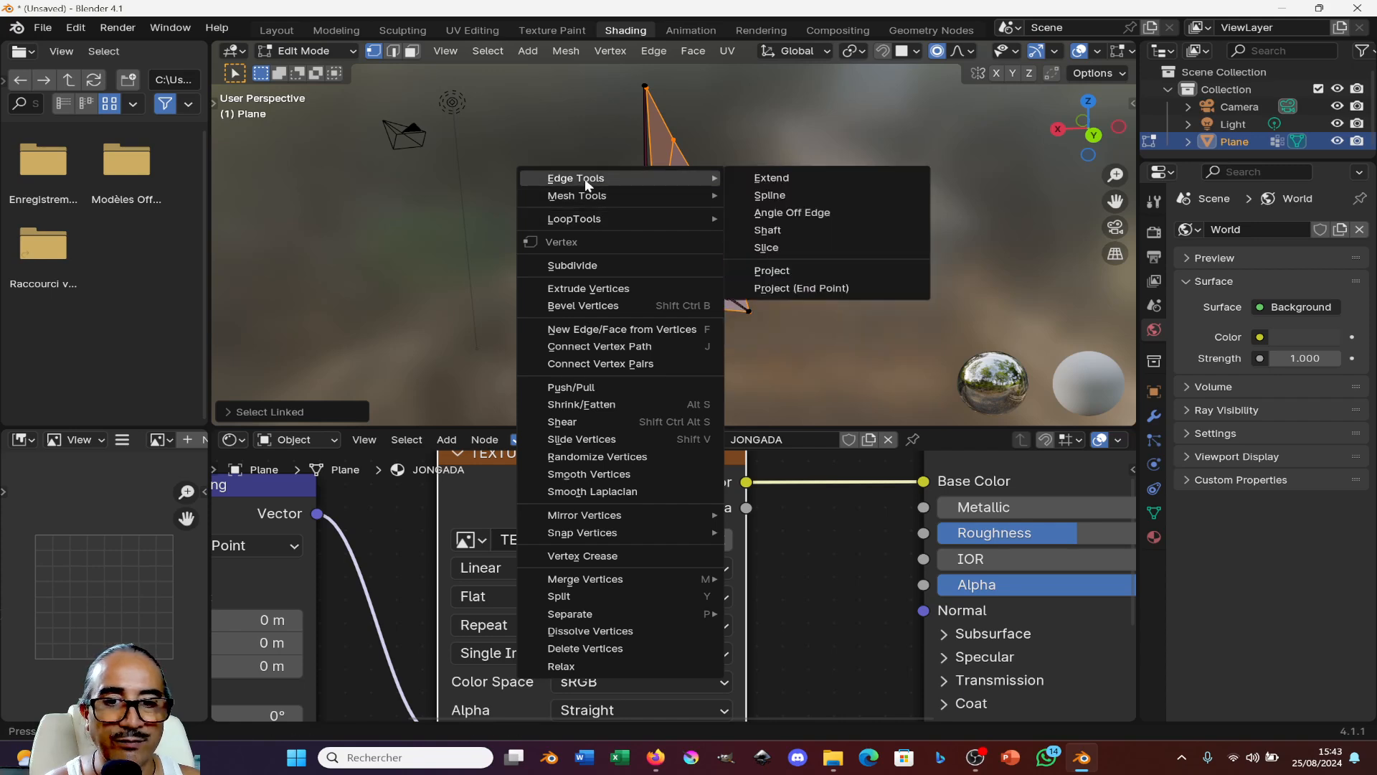
{"action": "mouse_move", "coordinate": [592, 228]}
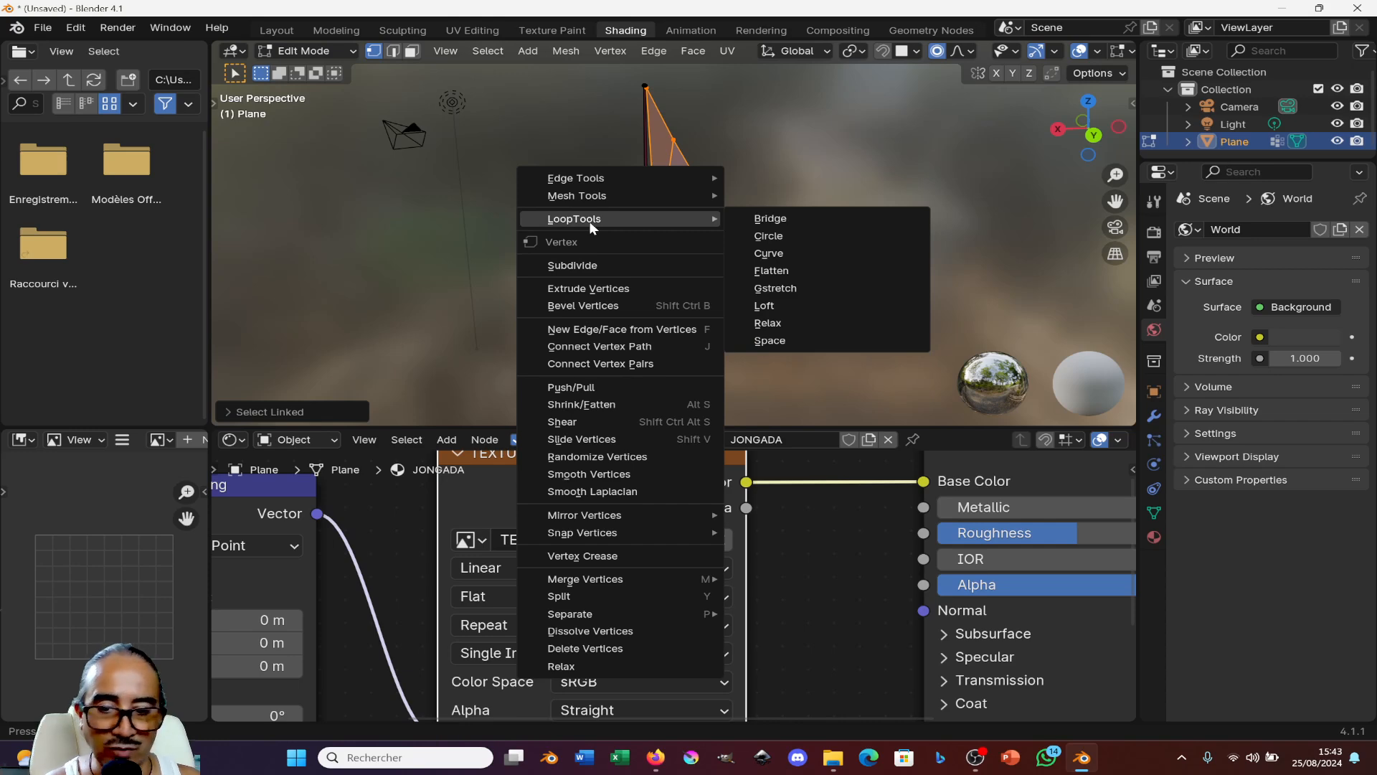
{"action": "middle_click_drag", "start_coordinate": [609, 191], "coordinate": [705, 263]}
{"action": "scroll", "coordinate": [707, 258], "scroll_direction": "up", "scroll_amount": 2}
{"action": "left_click", "coordinate": [723, 229]}
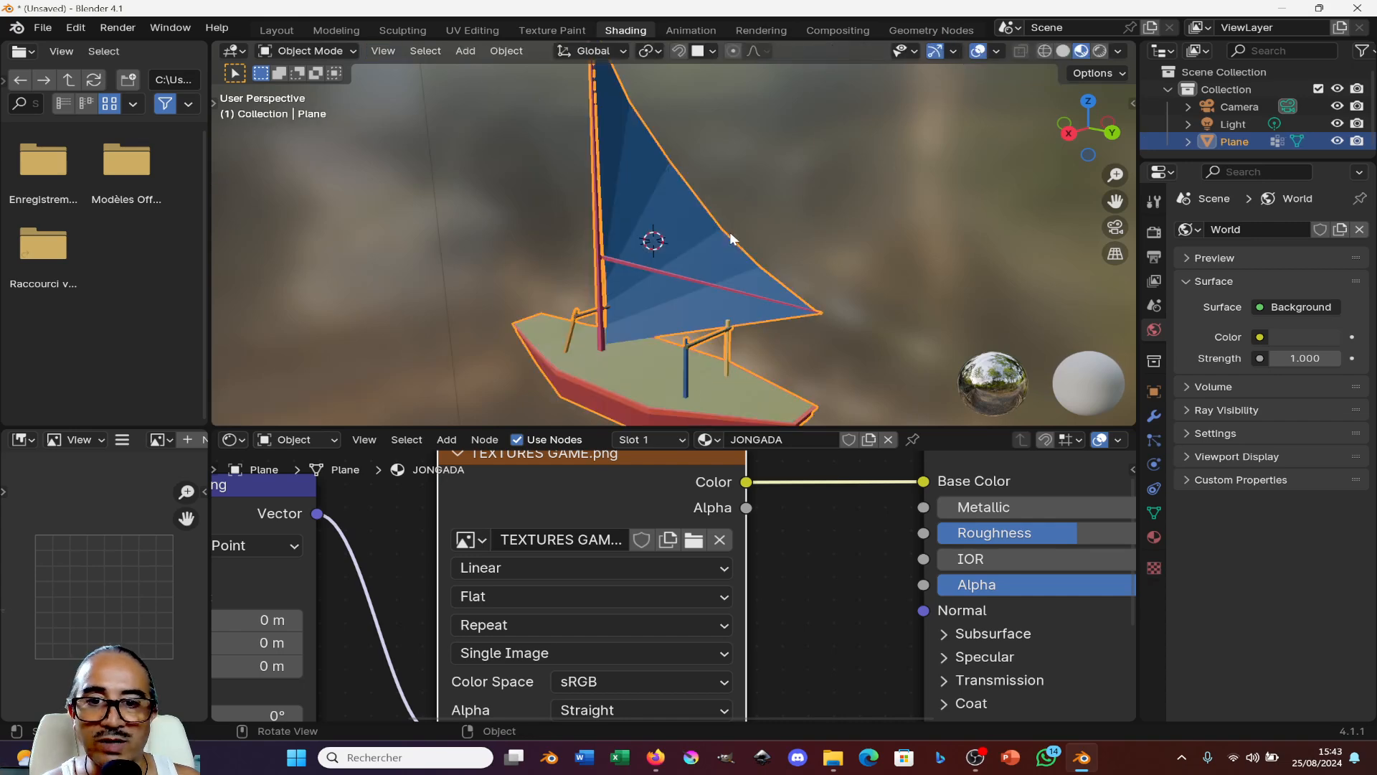
{"action": "key", "text": "ctrl+z"}
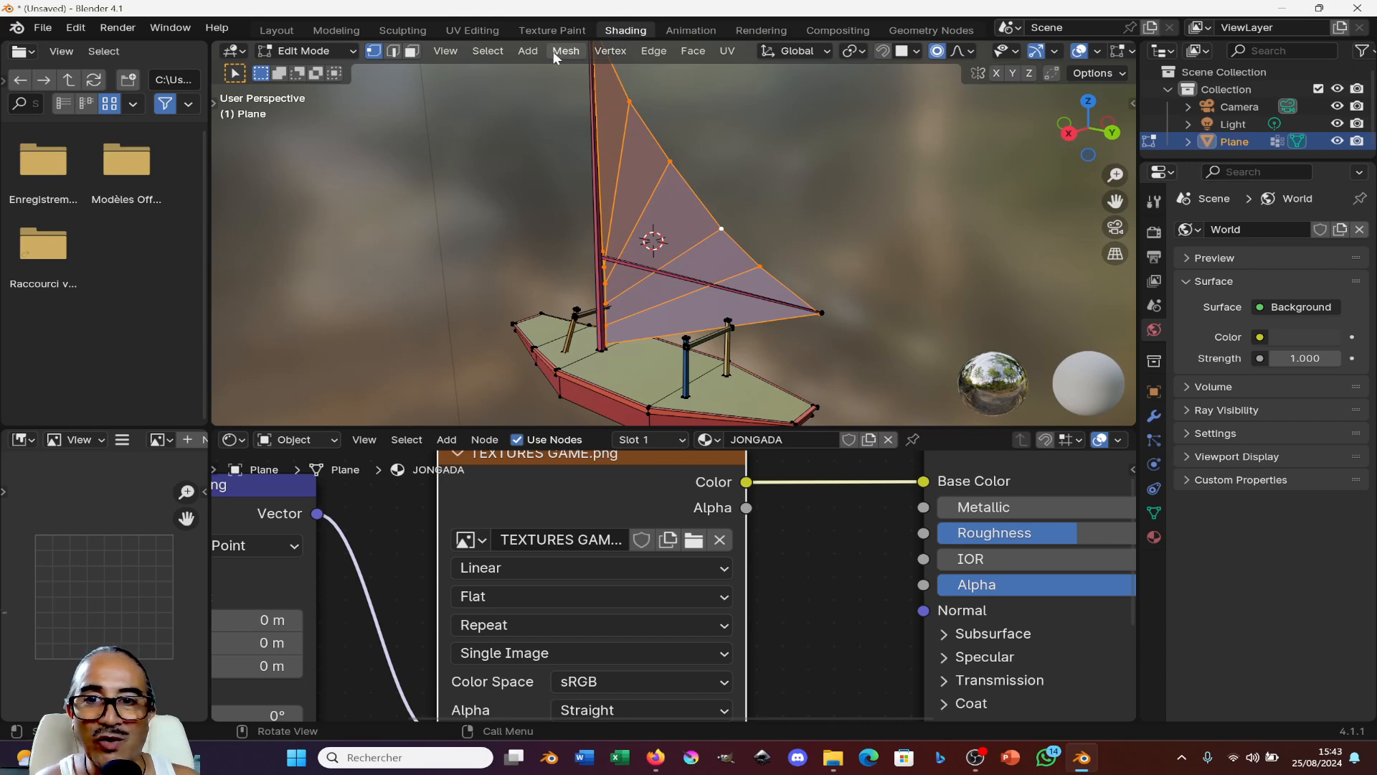
- Apply Shade Smooth to the selected sail faces and return to Object Mode
{"action": "left_click", "coordinate": [696, 52]}
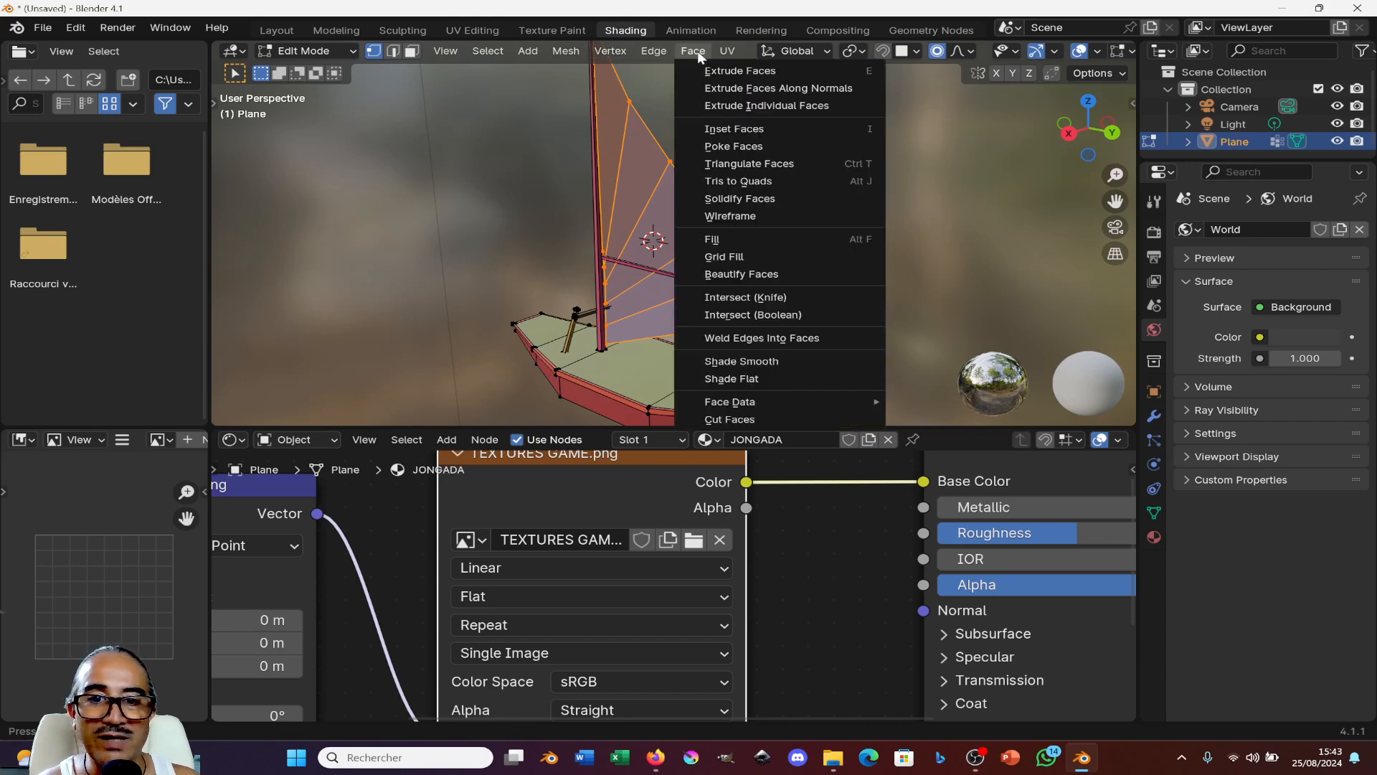
{"action": "left_click", "coordinate": [781, 361]}
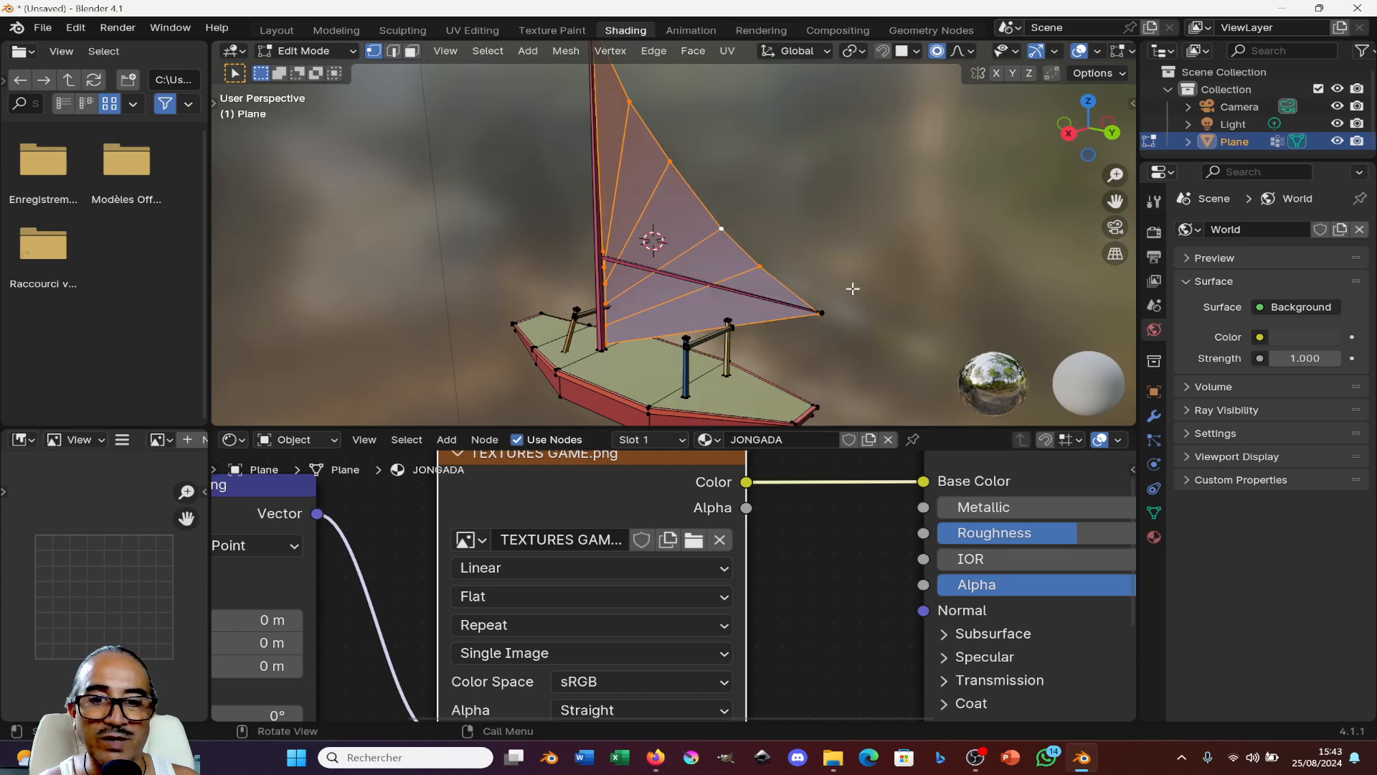
{"action": "key", "text": "Tab"}
- Examine the textured boat's sail, mast, deck posts and hull rim up close from several sides
{"action": "middle_click_drag", "start_coordinate": [881, 309], "coordinate": [708, 317]}
{"action": "scroll", "coordinate": [841, 359], "scroll_direction": "up", "scroll_amount": 5}
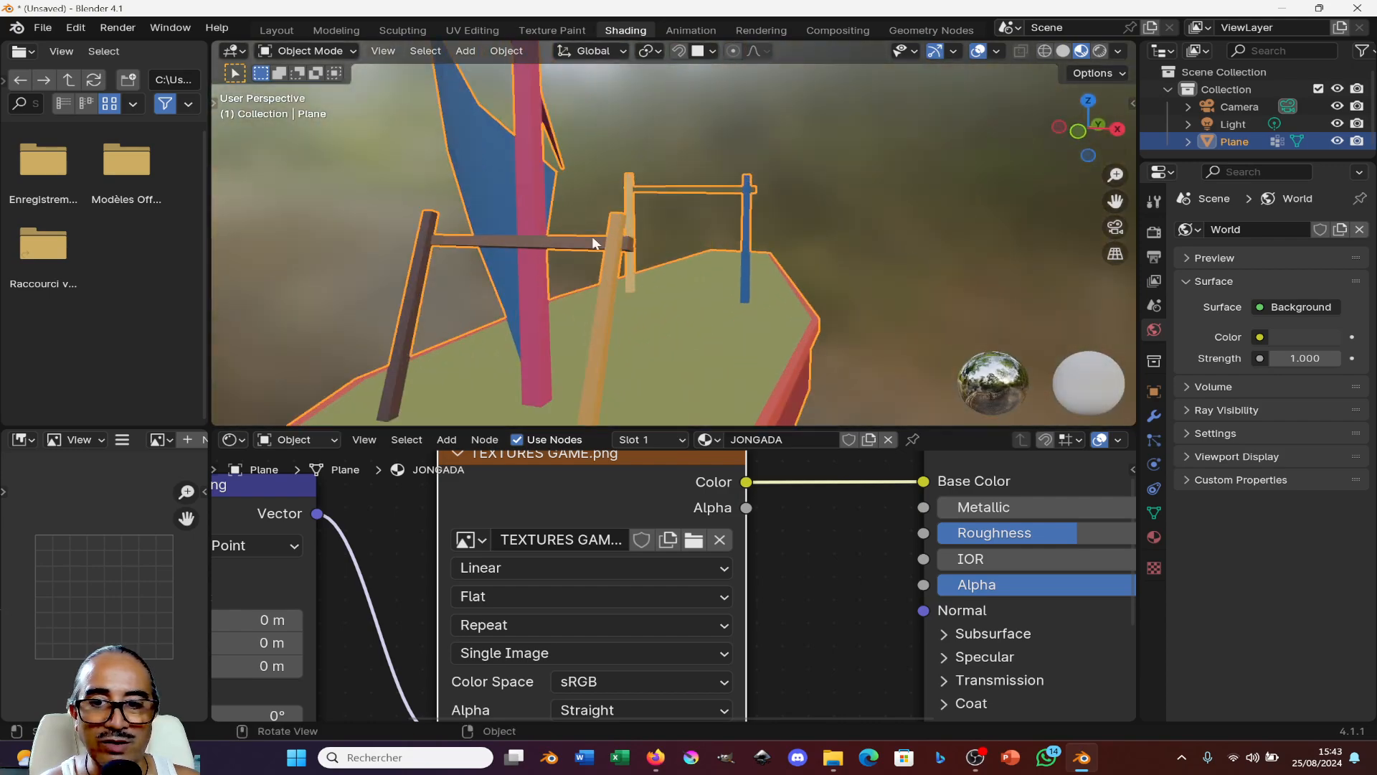
{"action": "scroll", "coordinate": [775, 323], "scroll_direction": "down", "scroll_amount": 4}
{"action": "middle_click_drag", "start_coordinate": [591, 243], "coordinate": [704, 316]}
{"action": "scroll", "coordinate": [689, 326], "scroll_direction": "up", "scroll_amount": 4}
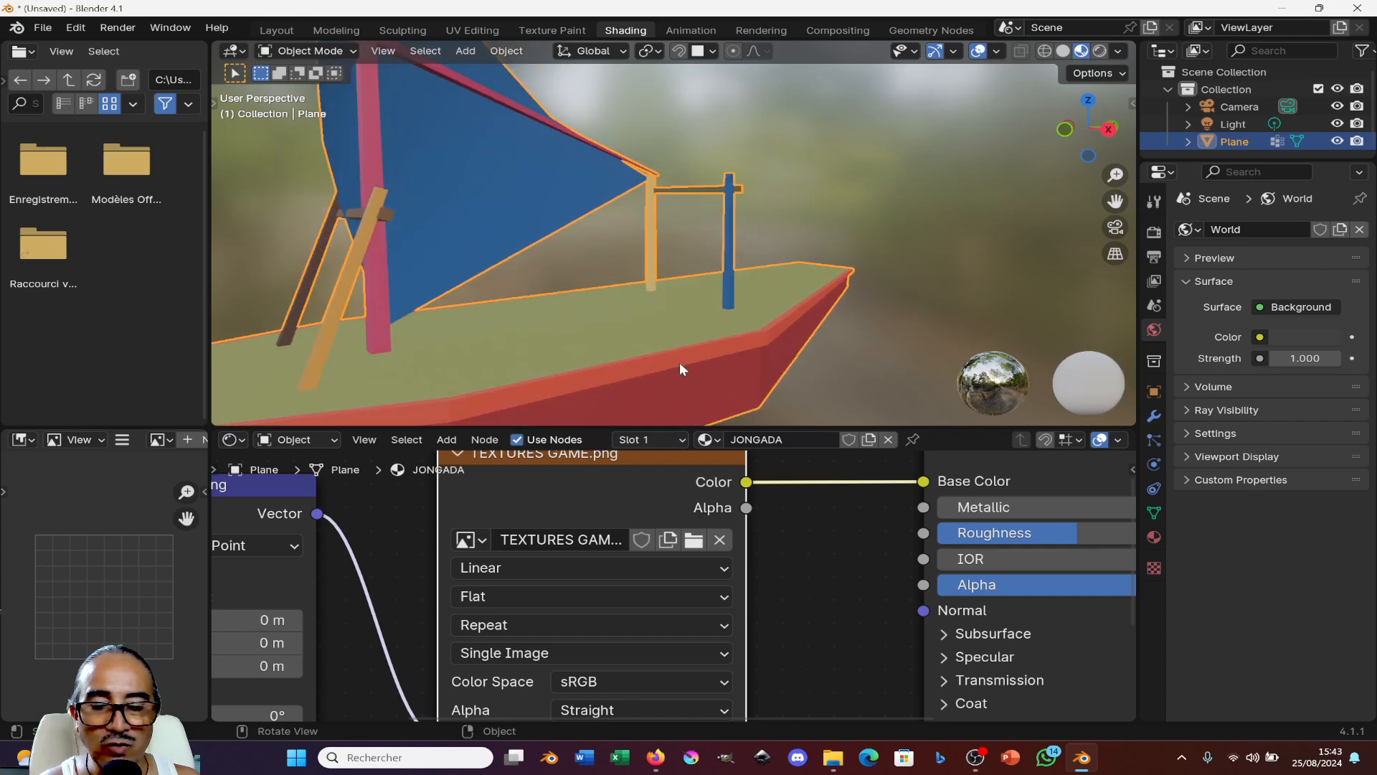
{"action": "key", "text": "Tab"}
{"action": "key", "text": "Tab"}
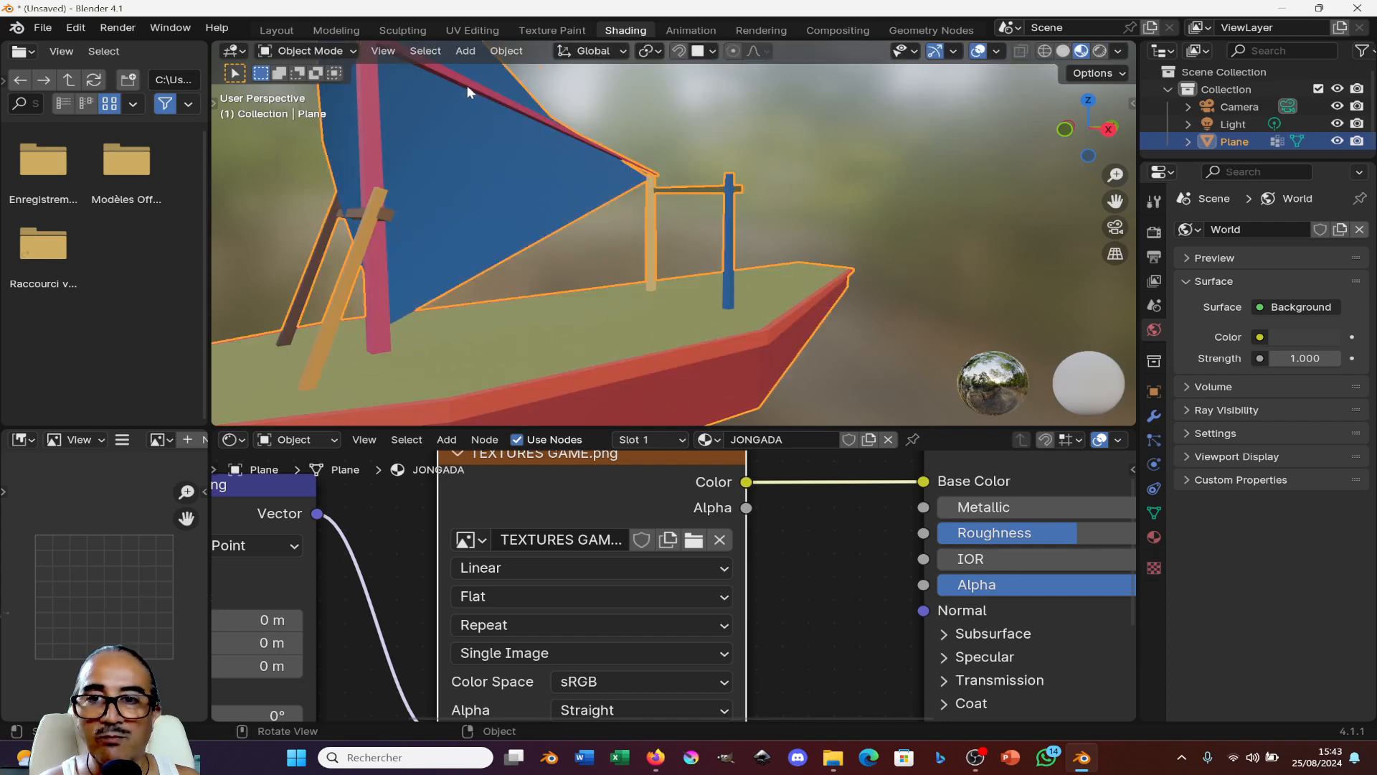
- Switch to the UV Editing workspace and select the whole boat mesh to show all its UV points on the palette
{"action": "left_click", "coordinate": [563, 35]}
{"action": "mouse_move", "coordinate": [637, 523]}
{"action": "middle_mouse_down"}
{"action": "mouse_move", "coordinate": [899, 446]}
{"action": "mouse_move", "coordinate": [831, 386]}
{"action": "middle_mouse_up"}
{"action": "left_click", "coordinate": [461, 32]}
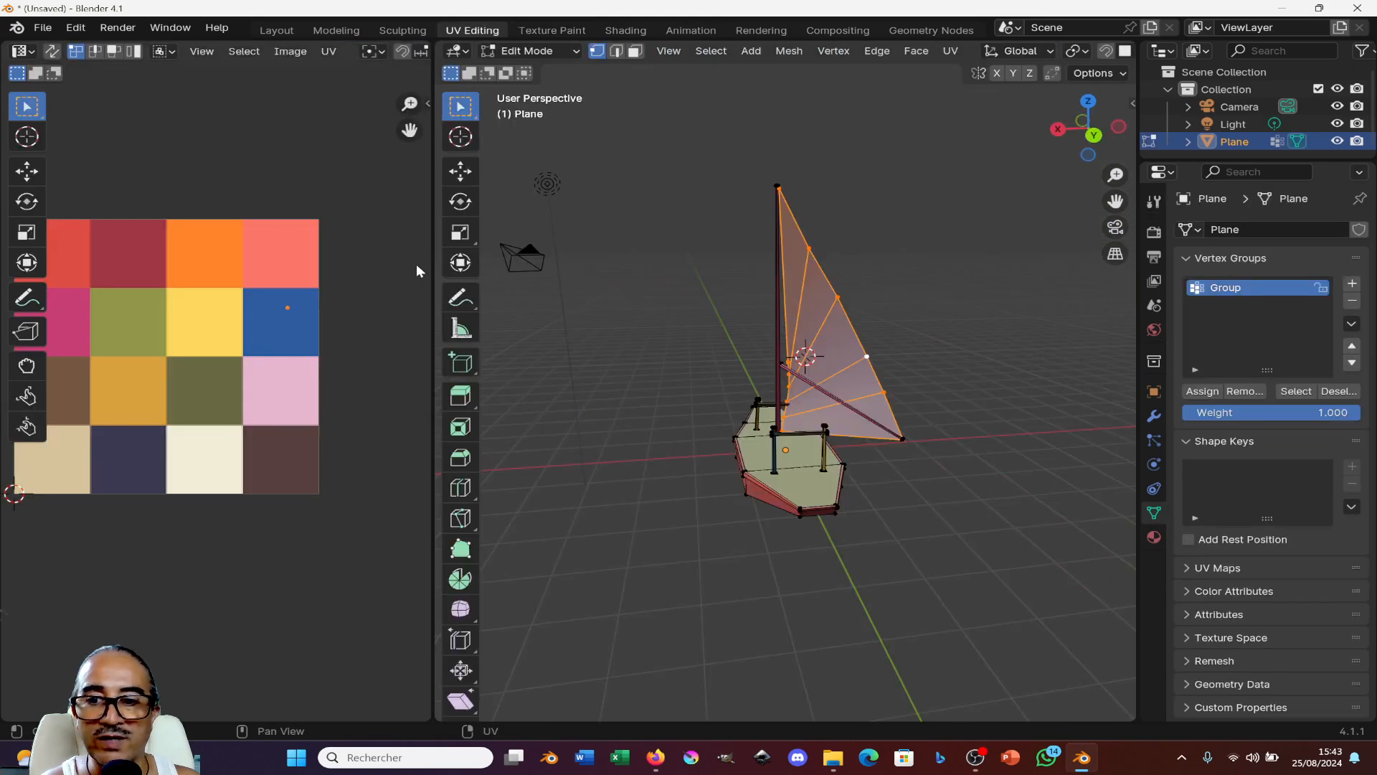
{"action": "middle_click_drag", "start_coordinate": [689, 459], "coordinate": [774, 503]}
{"action": "key", "text": "a"}
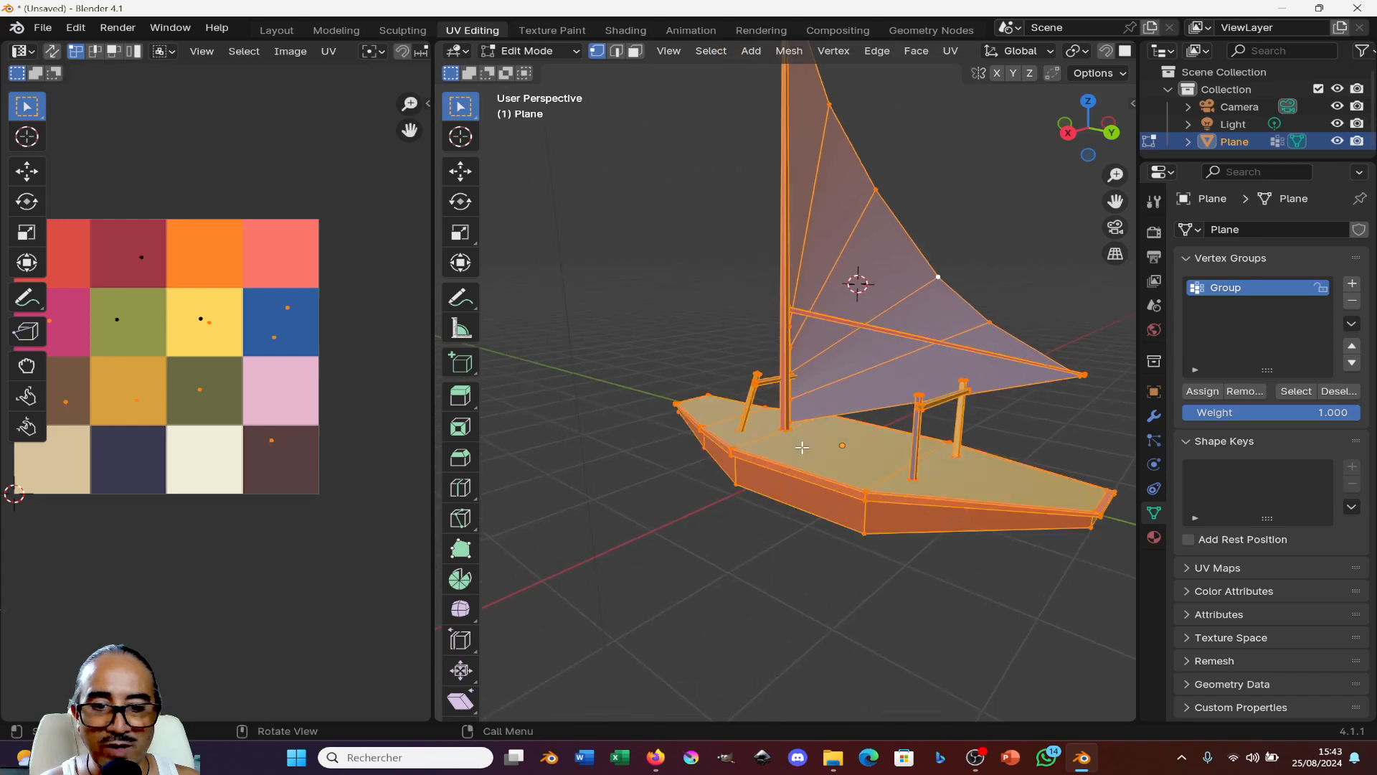
- Recolor the hull's rim by moving its UV point from the red swatch to the cream swatch, then return to Object Mode
{"action": "middle_click_drag", "start_coordinate": [107, 299], "coordinate": [188, 316]}
{"action": "left_click_drag", "start_coordinate": [97, 256], "coordinate": [128, 281]}
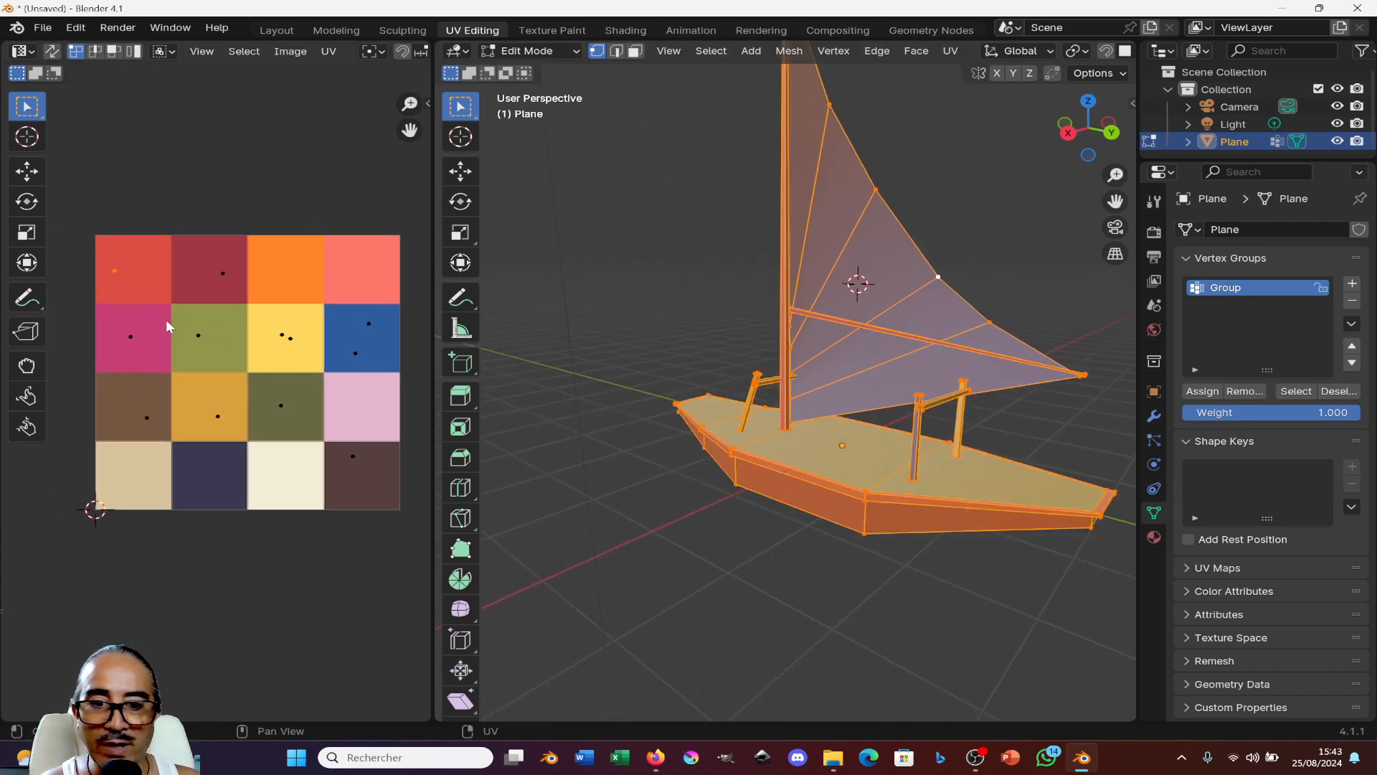
{"action": "scroll", "coordinate": [1019, 51], "scroll_direction": "down", "scroll_amount": 5}
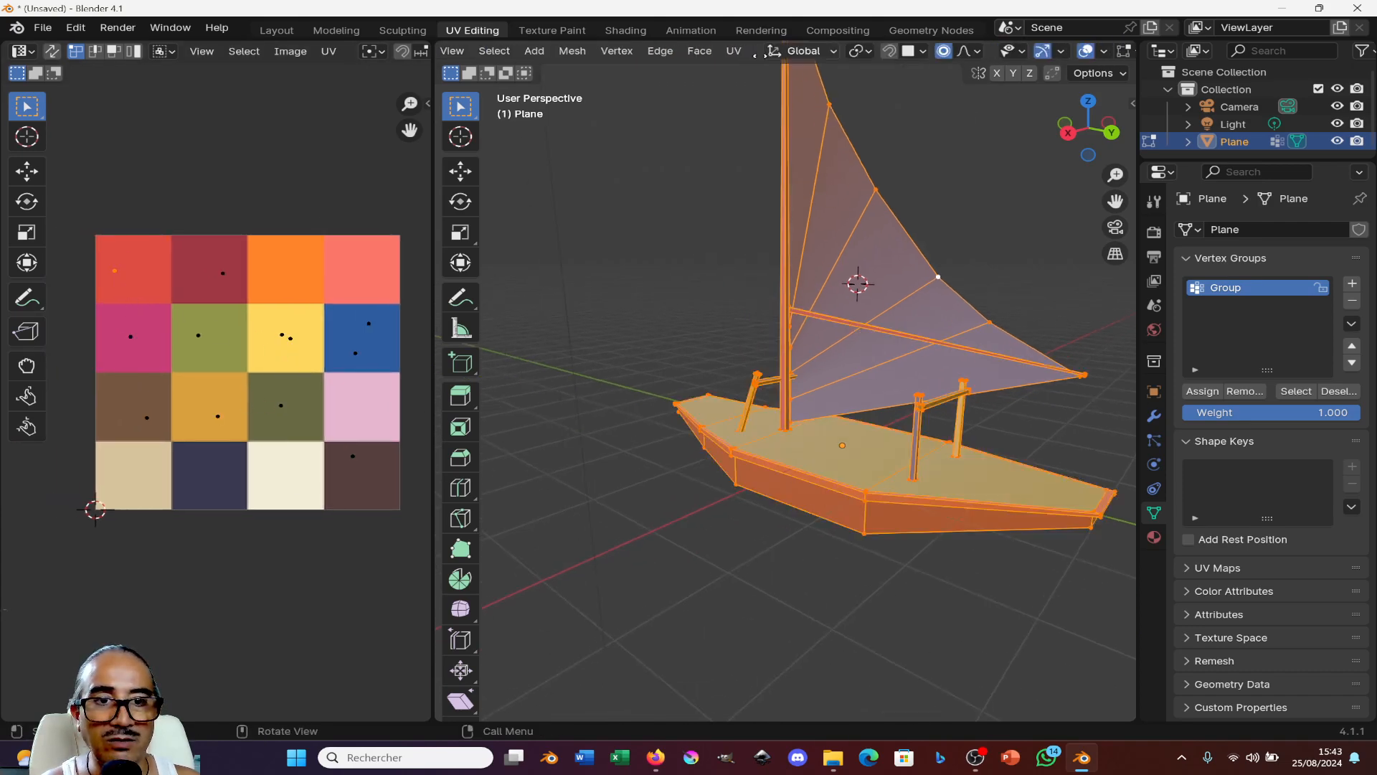
{"action": "key", "text": "g"}
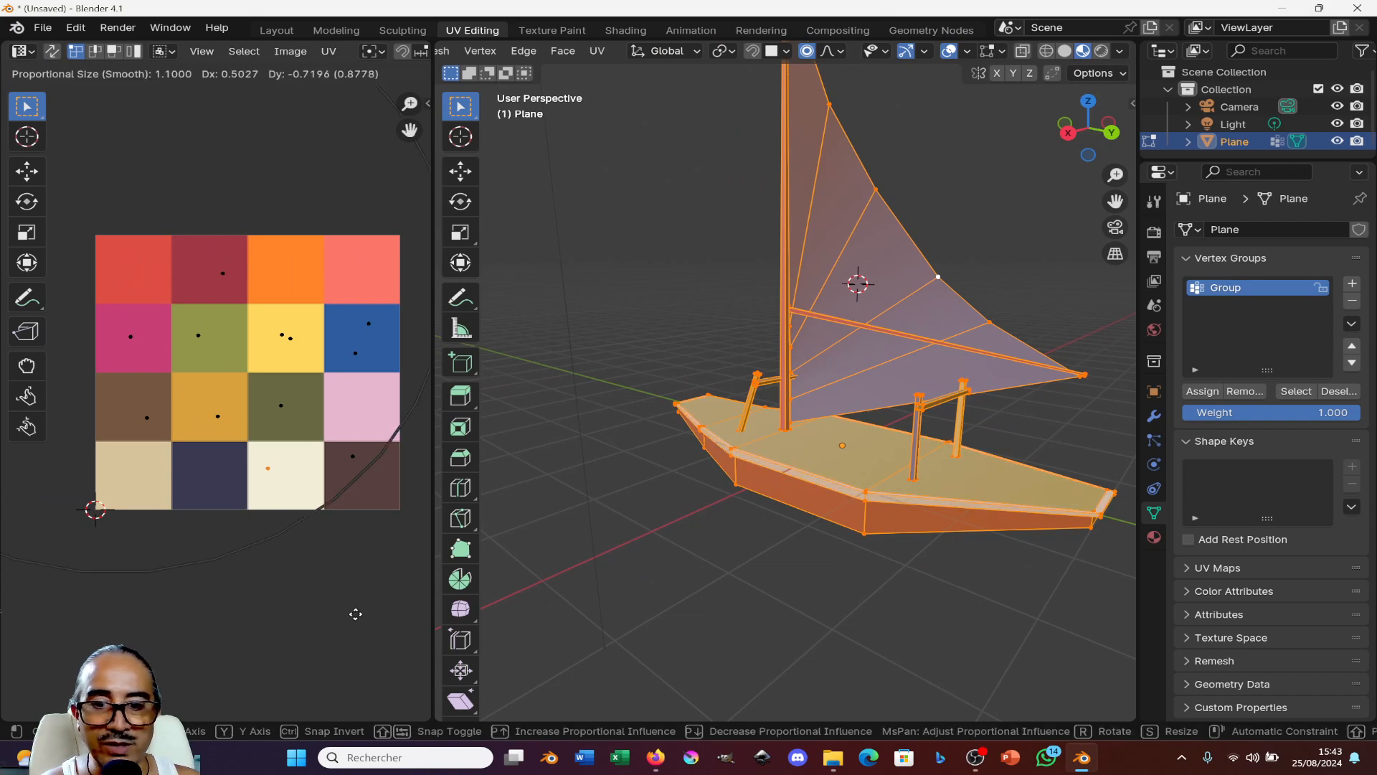
{"action": "left_click", "coordinate": [375, 616]}
{"action": "key", "text": "Tab"}
{"action": "middle_click_drag", "start_coordinate": [888, 504], "coordinate": [759, 453]}
{"action": "scroll", "coordinate": [856, 513], "scroll_direction": "down", "scroll_amount": 2}
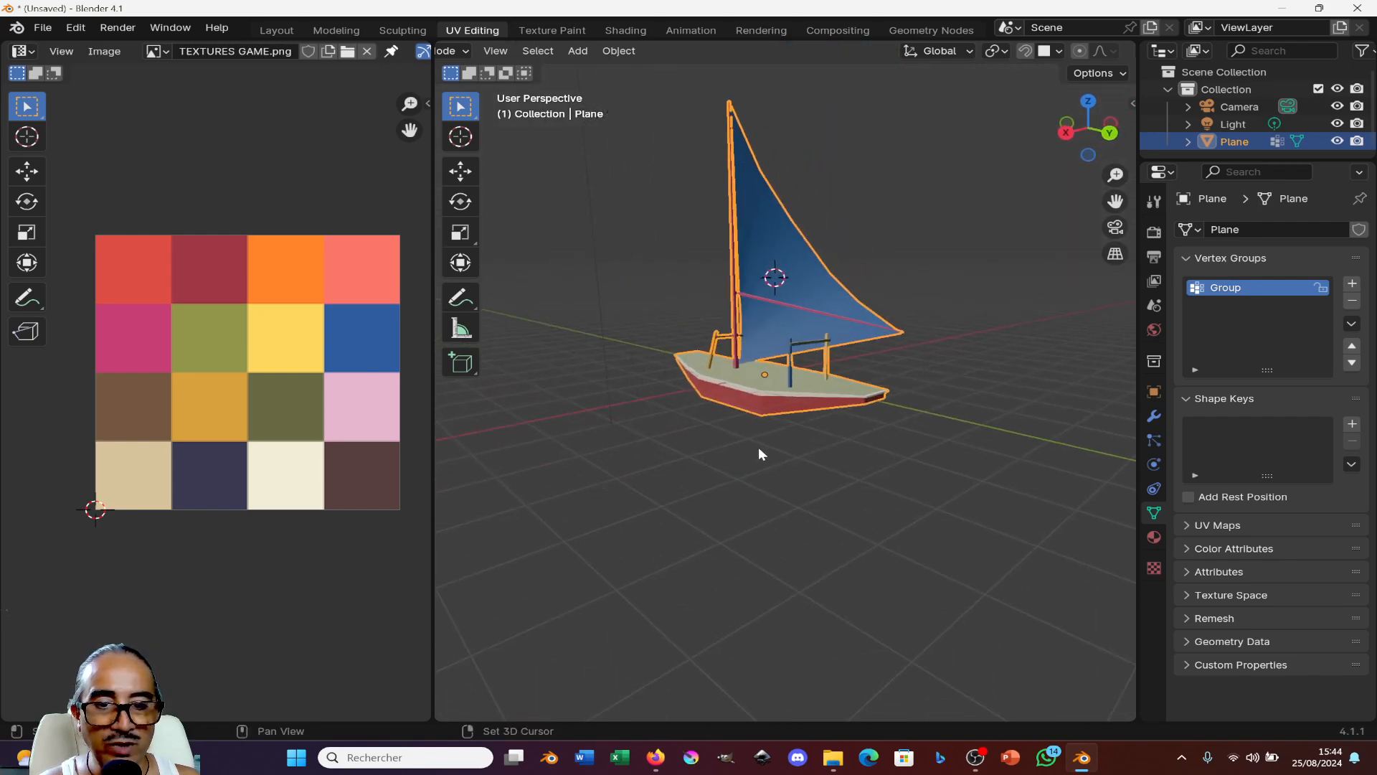
- Duplicate the boat in front view and place the copy about 4.9 m away along negative X
{"action": "key", "text": "KP_3"}
{"action": "key", "text": "KP_1"}
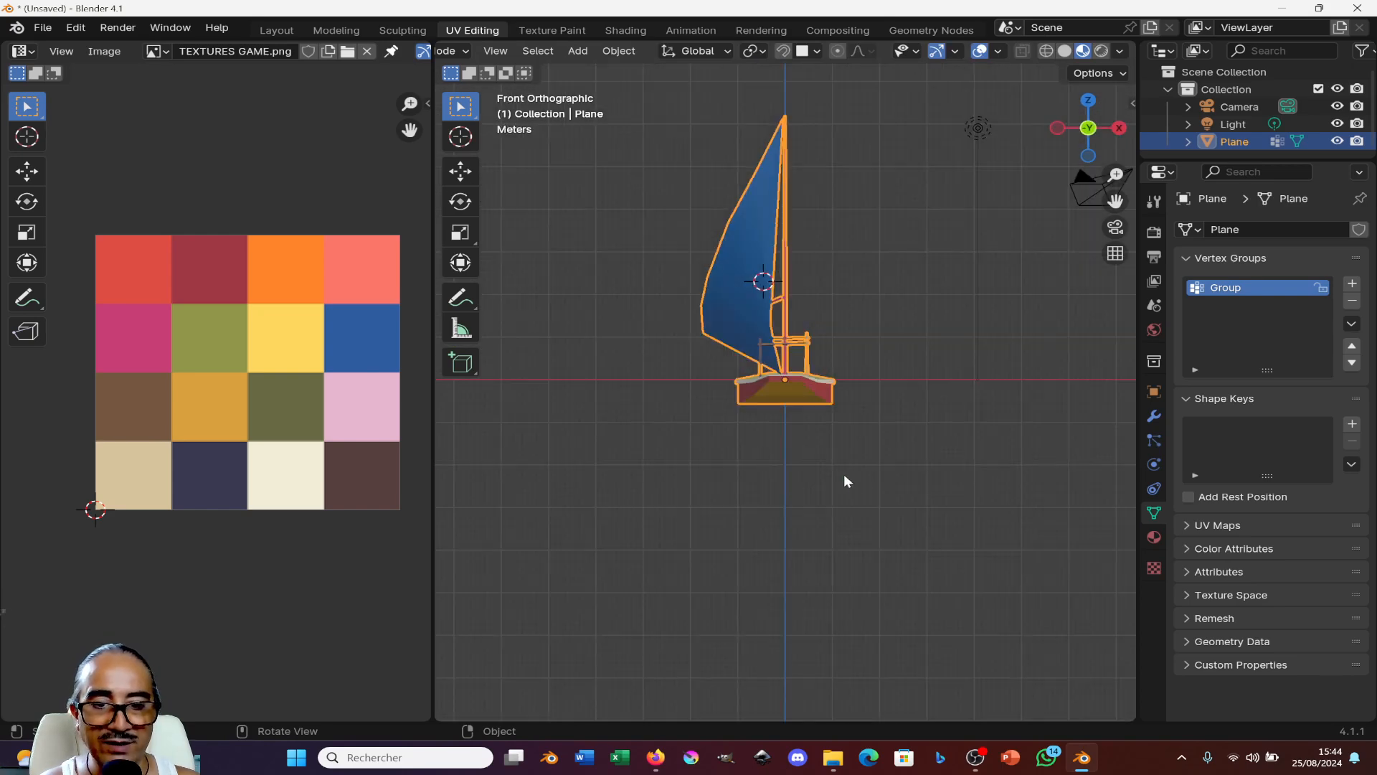
{"action": "key", "text": "shift+d"}
{"action": "key", "text": "x"}
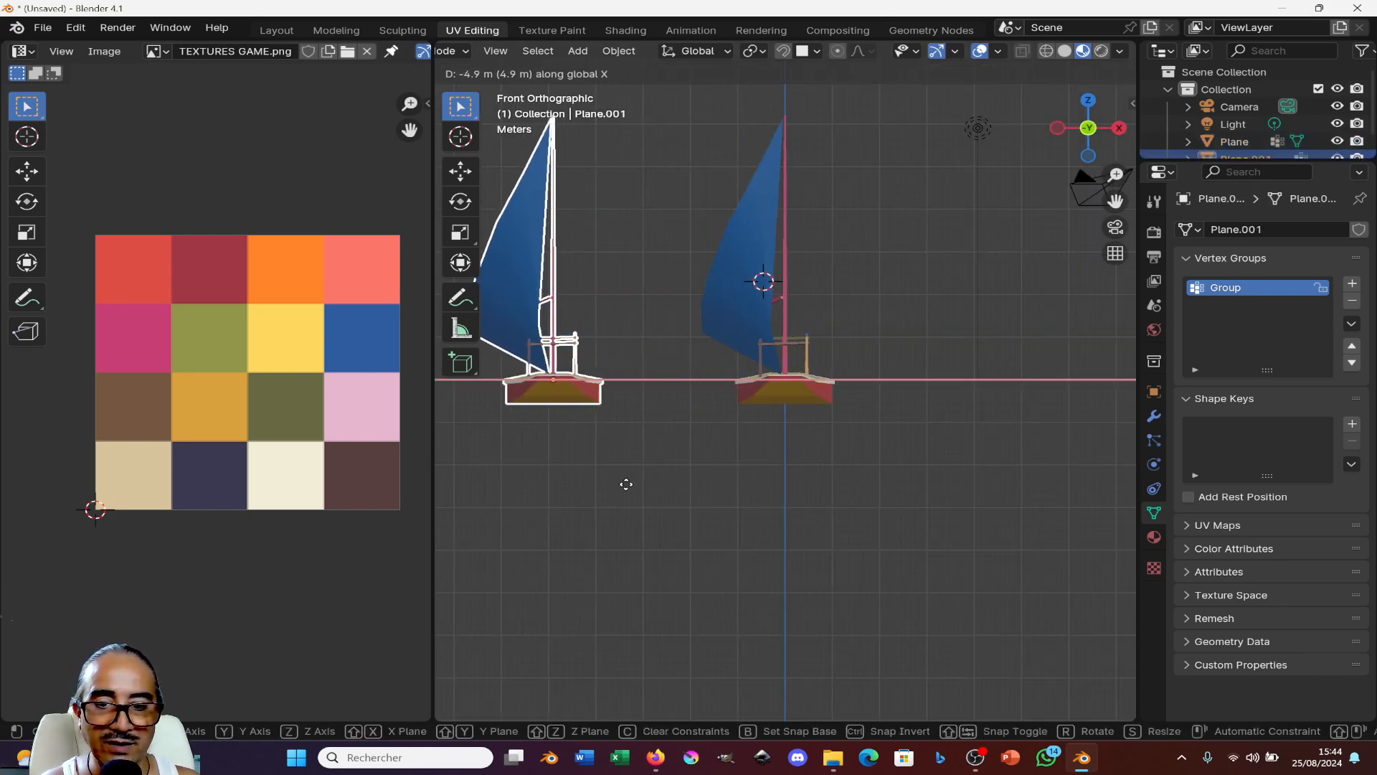
{"action": "left_click", "coordinate": [626, 484]}
{"action": "middle_click_drag", "start_coordinate": [810, 450], "coordinate": [873, 410]}
- Recolor the duplicated boat by shifting all its UV points about one swatch along positive X
{"action": "key", "text": "Tab"}
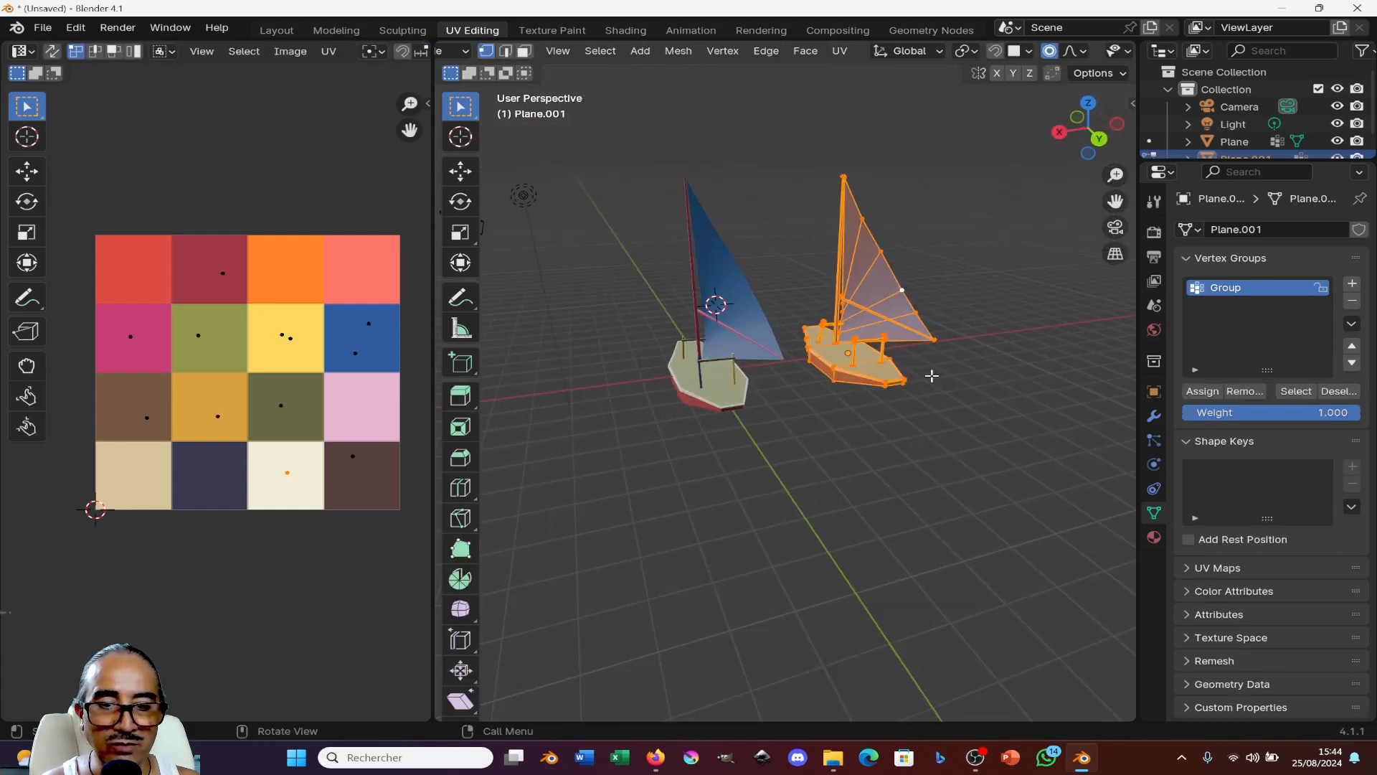
{"action": "key", "text": "g"}
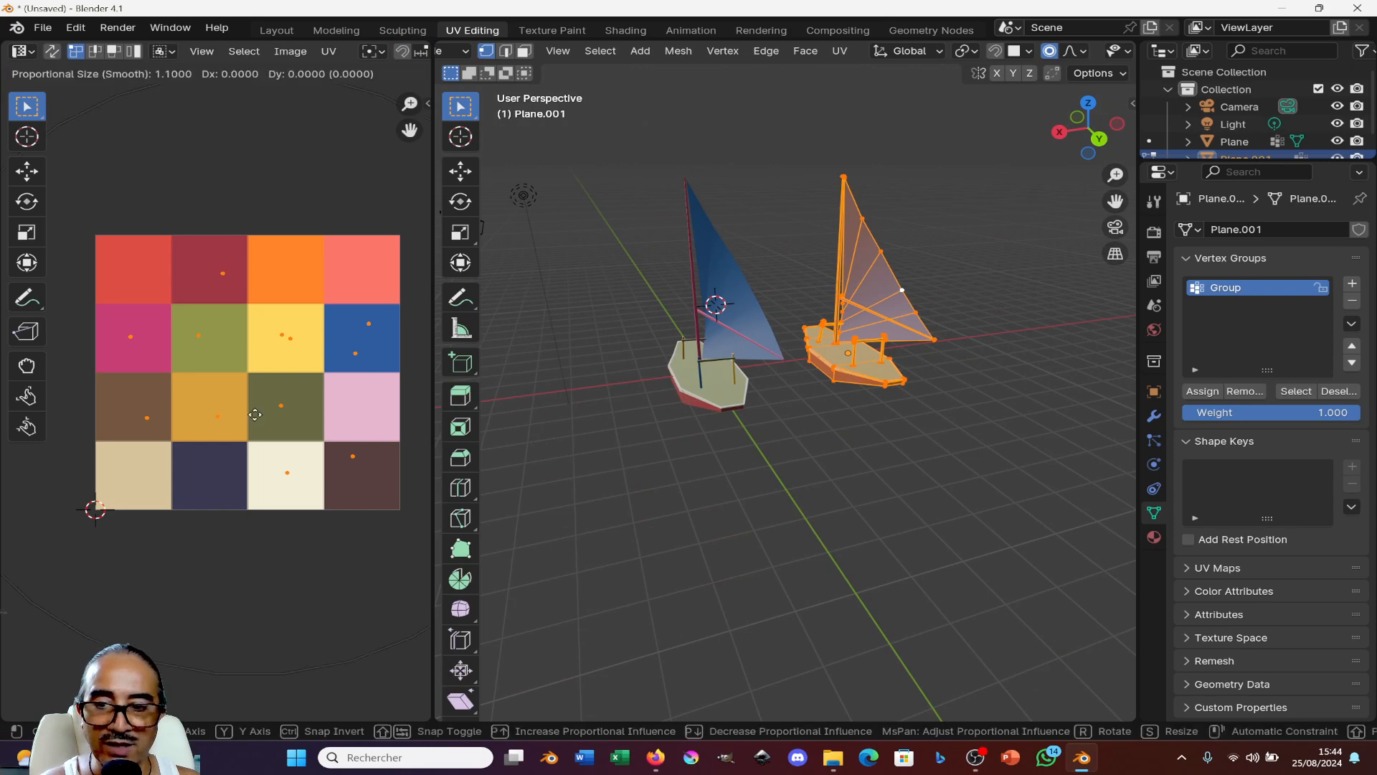
{"action": "key", "text": "x"}
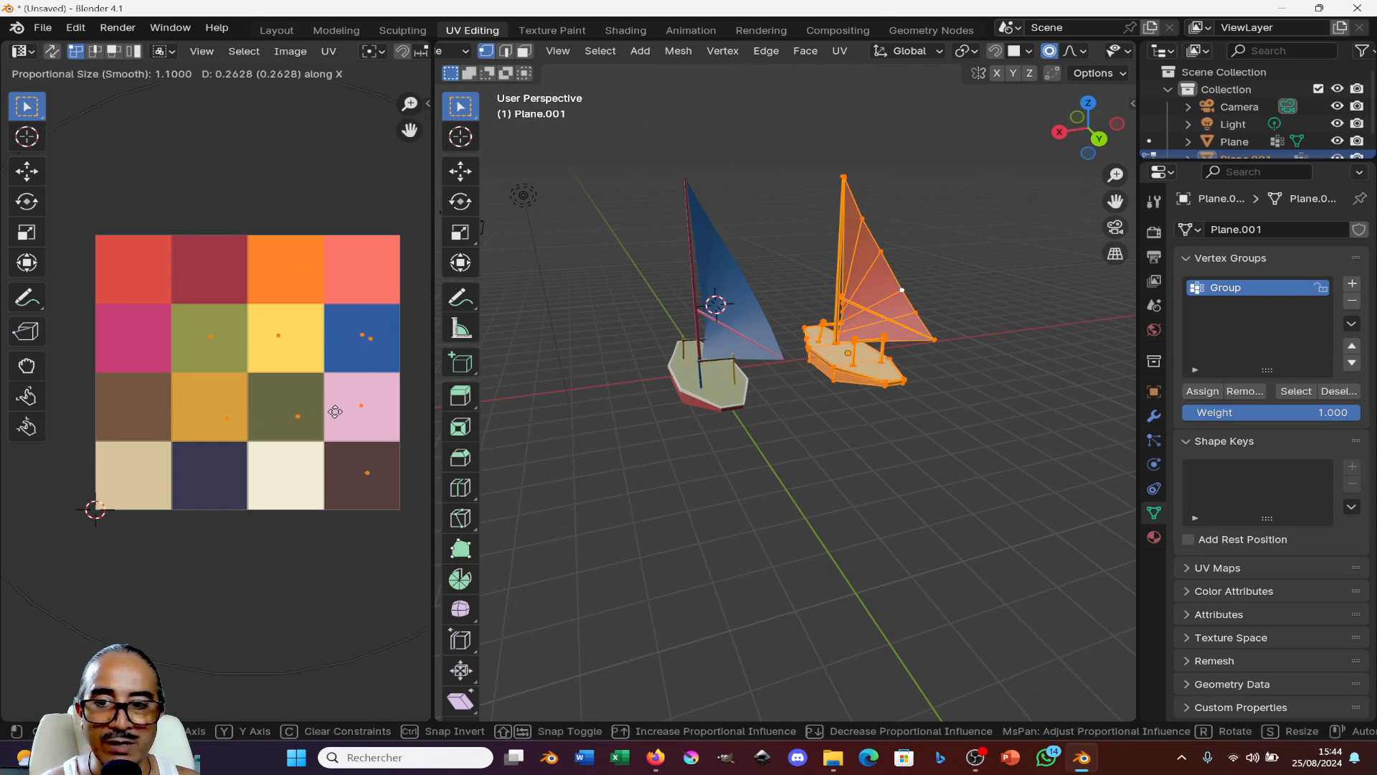
{"action": "left_click", "coordinate": [339, 418]}
{"action": "key", "text": "Tab"}
{"action": "mouse_move", "coordinate": [851, 409]}
{"action": "middle_mouse_down"}
{"action": "mouse_move", "coordinate": [658, 389]}
{"action": "mouse_move", "coordinate": [613, 363]}
{"action": "mouse_move", "coordinate": [895, 421]}
{"action": "mouse_move", "coordinate": [954, 400]}
{"action": "mouse_move", "coordinate": [790, 421]}
{"action": "mouse_move", "coordinate": [841, 418]}
{"action": "middle_mouse_up"}
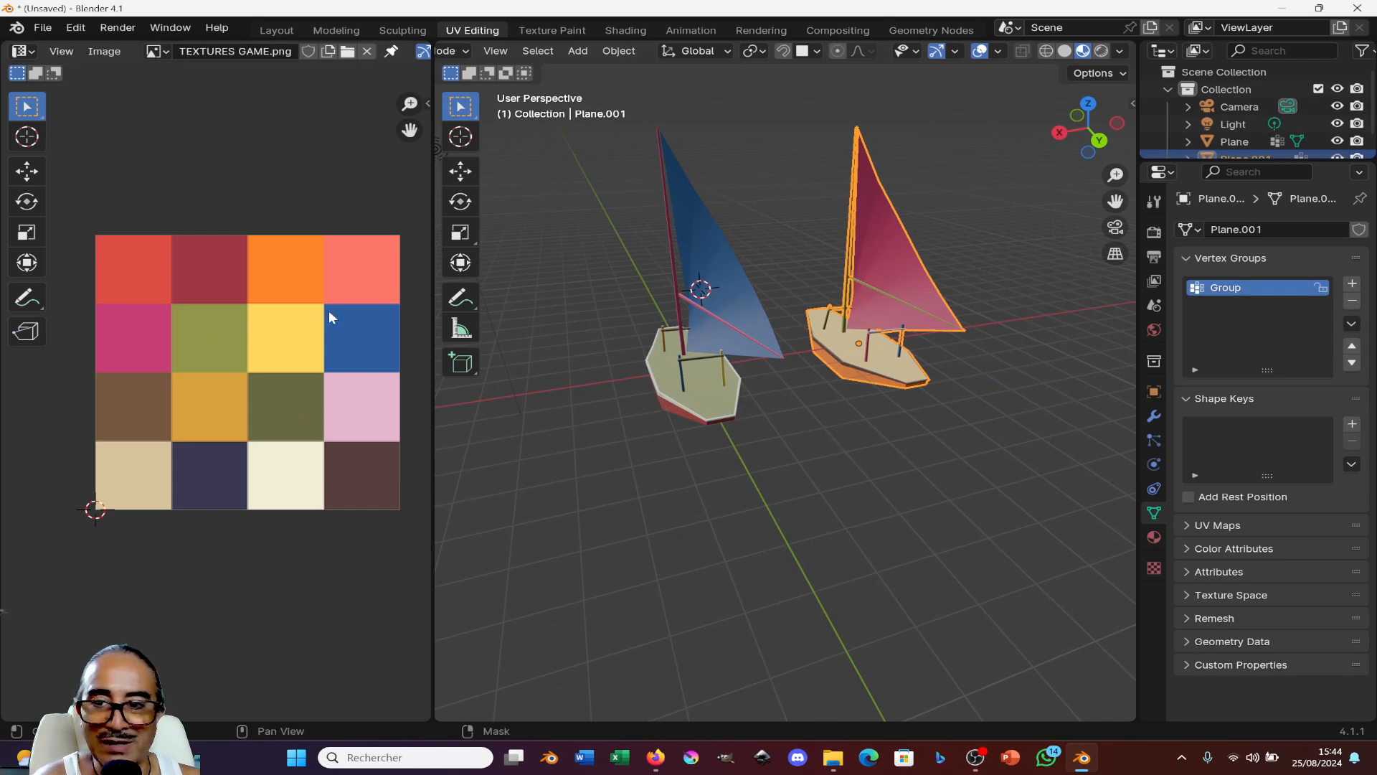
- Move the duplicate's UV points lying off the palette beside the blue swatch onto the magenta swatch
{"action": "scroll", "coordinate": [328, 309], "scroll_direction": "down", "scroll_amount": 2}
{"action": "key", "text": "Tab"}
{"action": "left_click_drag", "start_coordinate": [349, 335], "coordinate": [384, 395]}
{"action": "key", "text": "g"}
{"action": "left_click", "coordinate": [173, 344]}
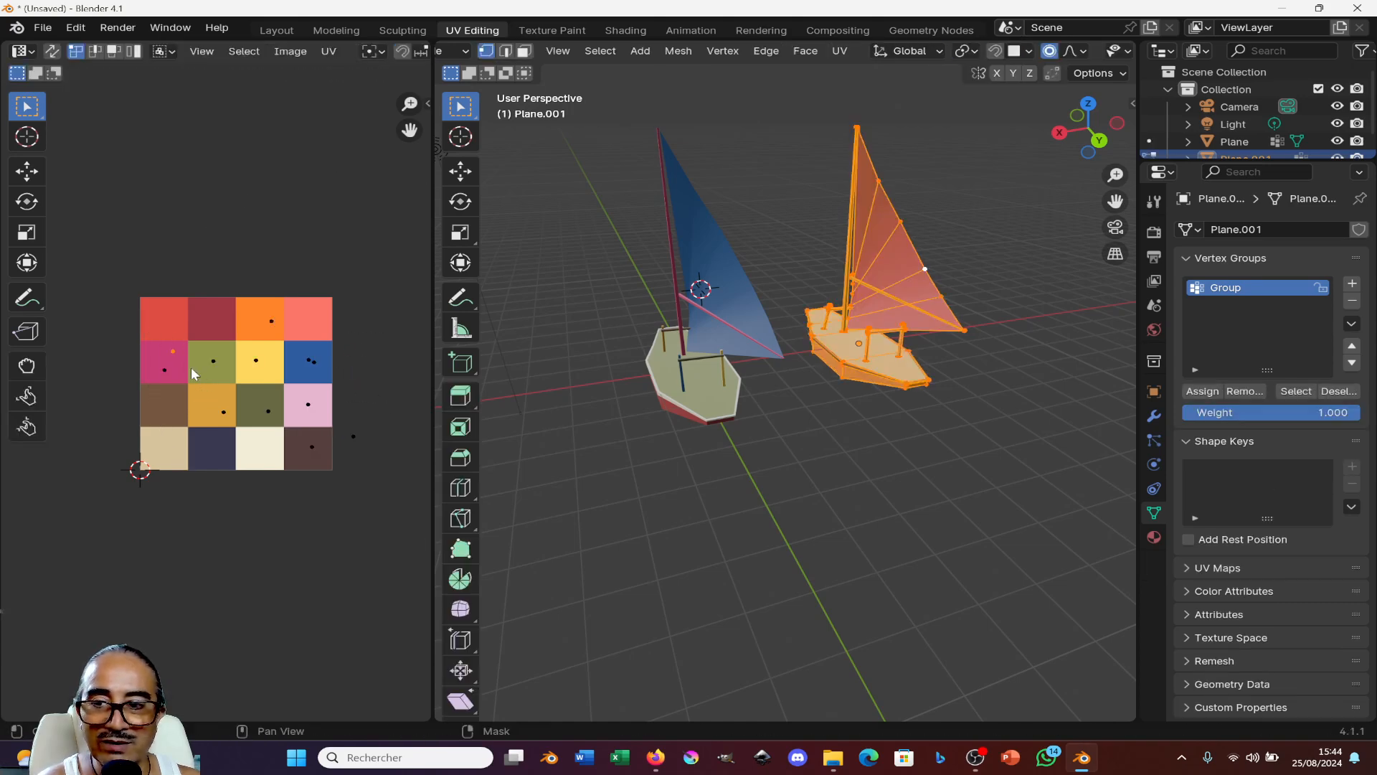
- Move the duplicate sail's UV point onto the salmon swatch and the remaining off-palette point onto the dark navy swatch
{"action": "key", "text": "g"}
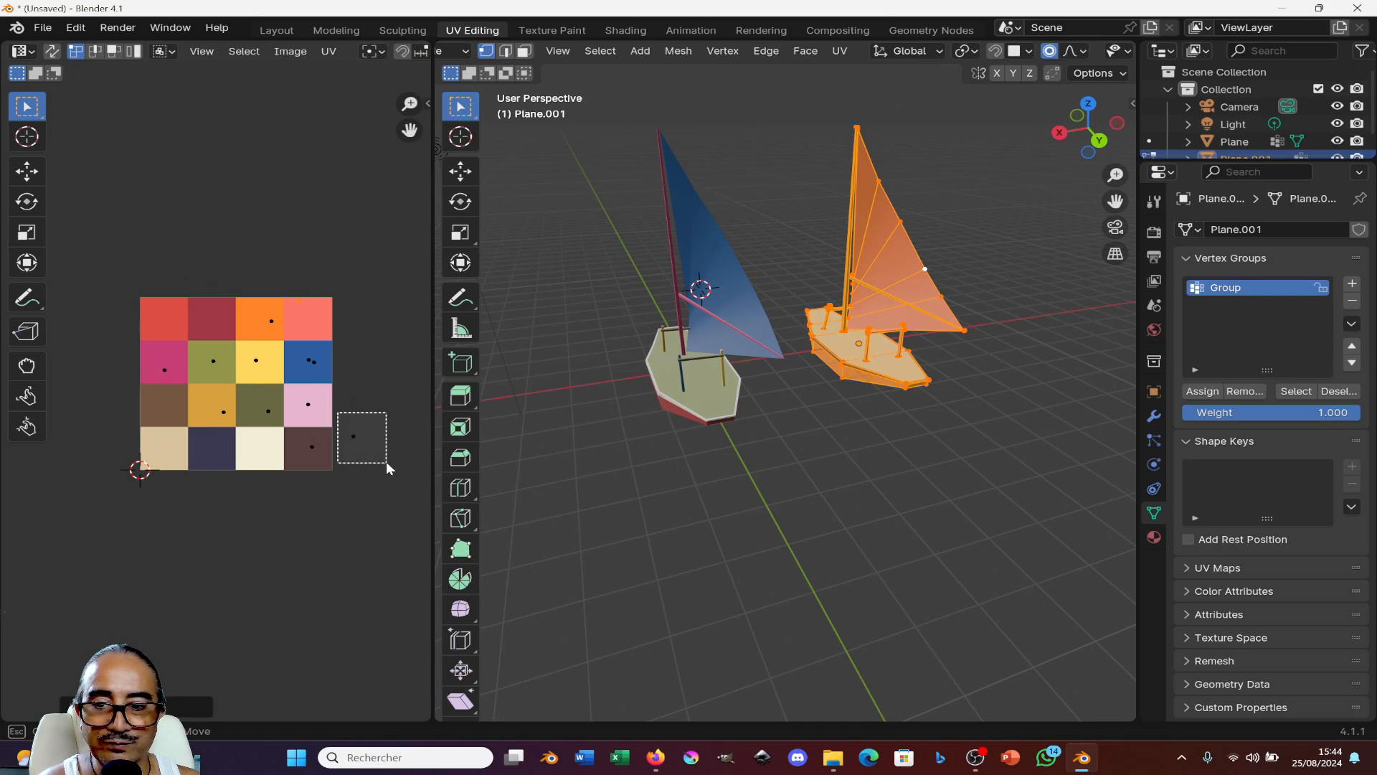
{"action": "left_click", "coordinate": [253, 481]}
{"action": "key", "text": "Tab"}
- Compare the colors of the two boats side by side and check the duplicate's UV points on the palette
{"action": "scroll", "coordinate": [874, 459], "scroll_direction": "up", "scroll_amount": 5}
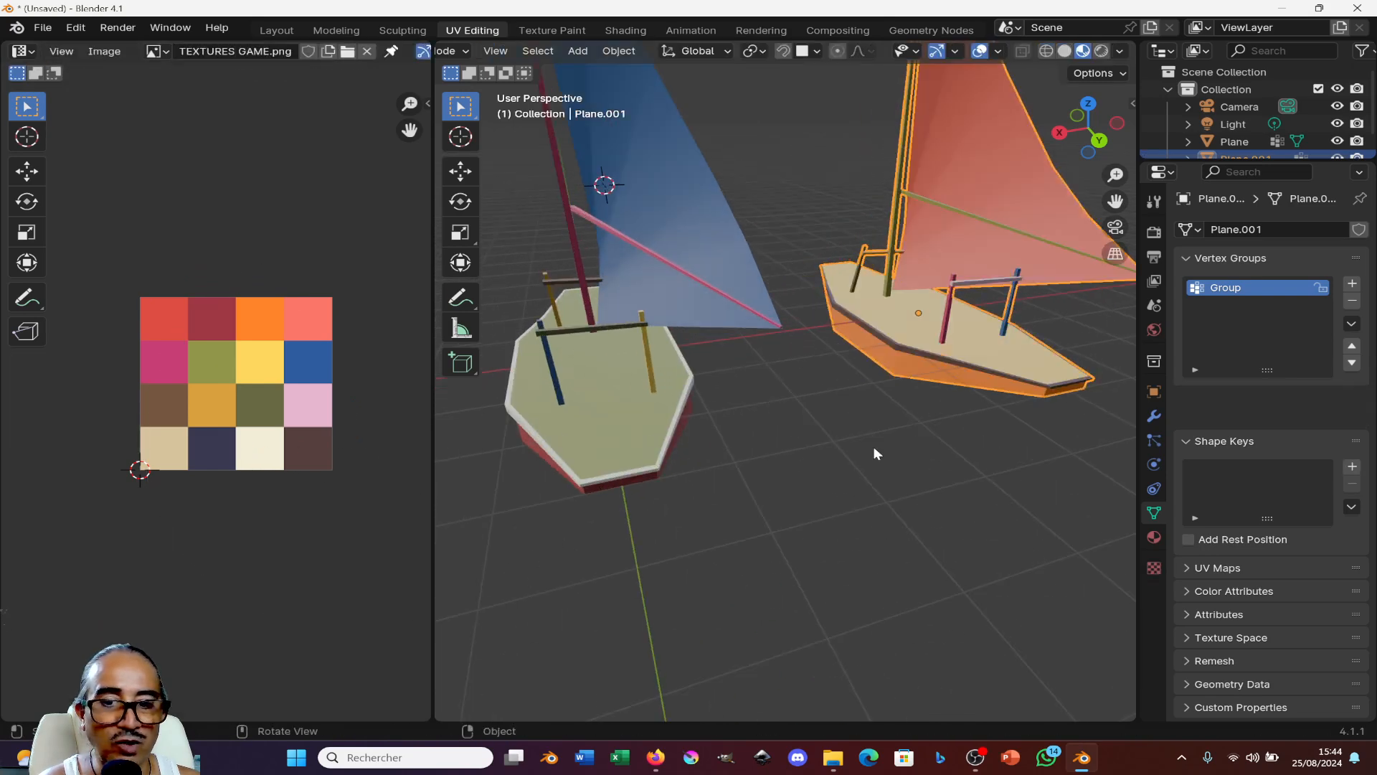
{"action": "scroll", "coordinate": [932, 330], "scroll_direction": "down", "scroll_amount": 4}
{"action": "middle_click_drag", "start_coordinate": [898, 355], "coordinate": [821, 398]}
{"action": "scroll", "coordinate": [923, 385], "scroll_direction": "down", "scroll_amount": 2}
{"action": "scroll", "coordinate": [820, 397], "scroll_direction": "up", "scroll_amount": 3}
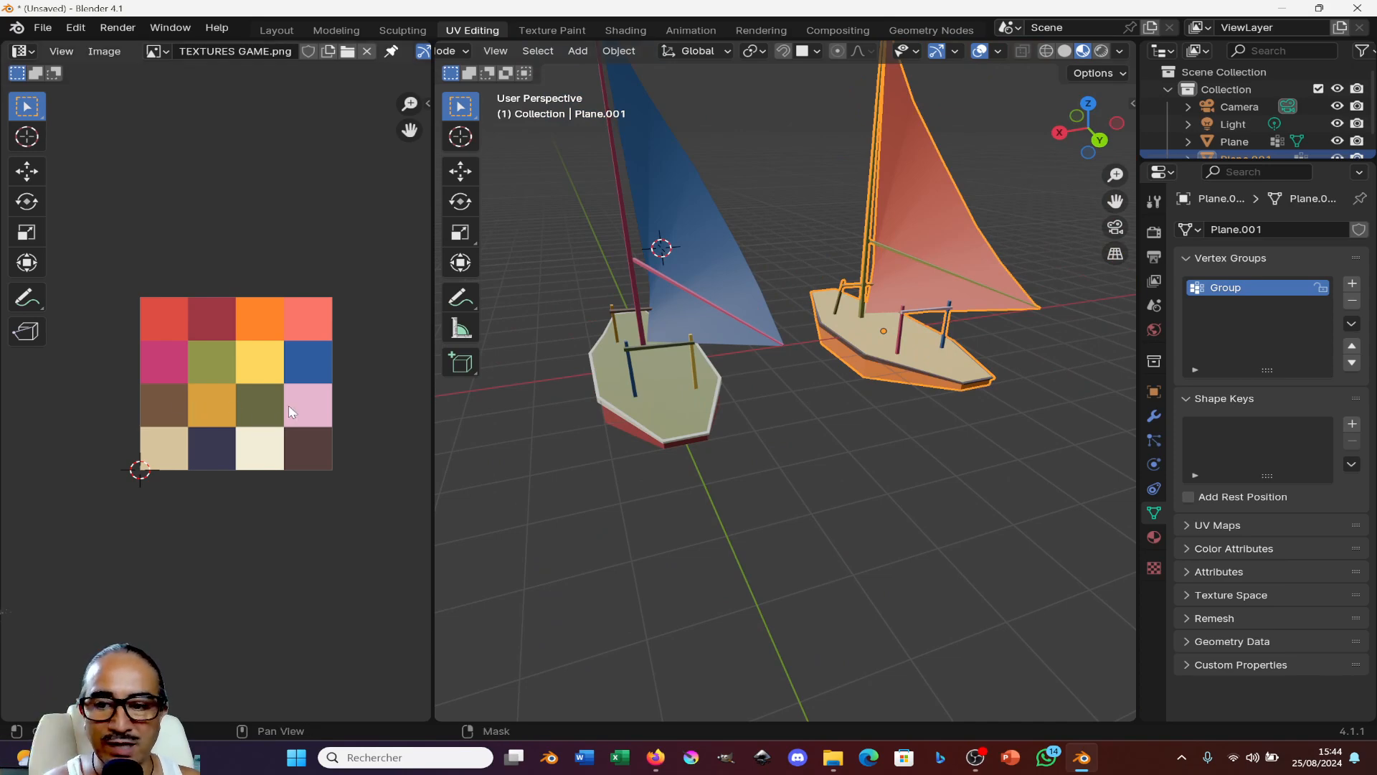
{"action": "scroll", "coordinate": [844, 329], "scroll_direction": "down", "scroll_amount": 3}
{"action": "key", "text": "Tab"}
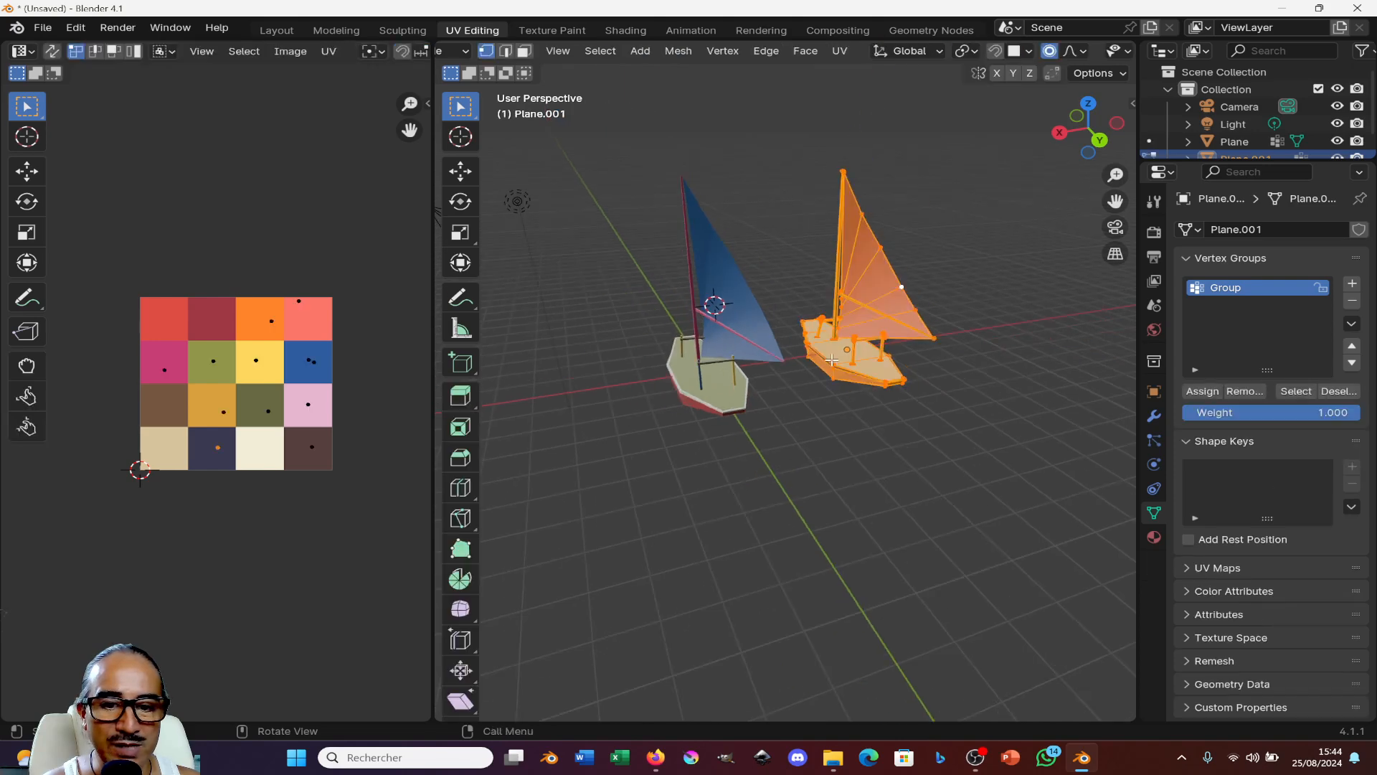
{"action": "scroll", "coordinate": [845, 373], "scroll_direction": "up", "scroll_amount": 2}
{"action": "key", "text": "Tab"}
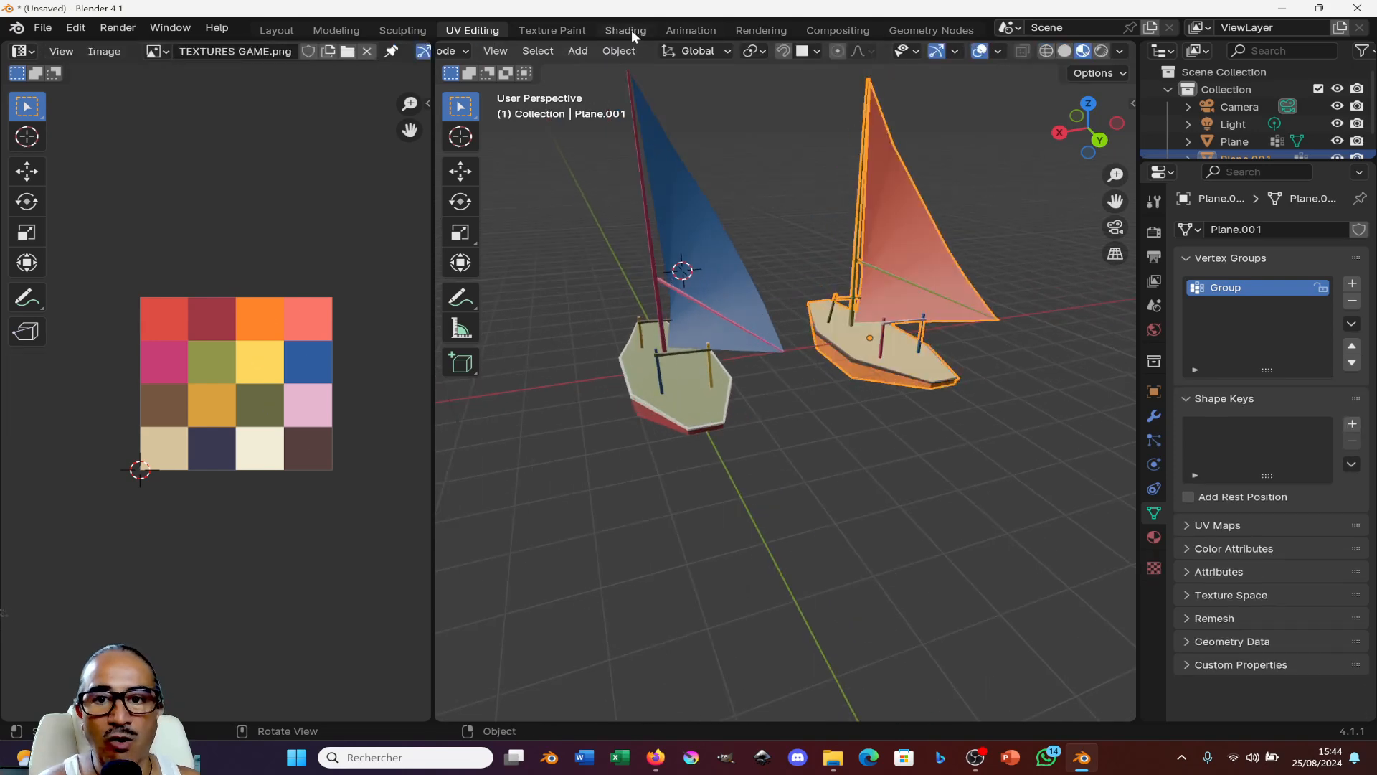
- Open the Shading workspace and examine the duplicate's JONGADA node setup, including the Mapping and Image Texture settings
{"action": "left_click", "coordinate": [625, 30]}
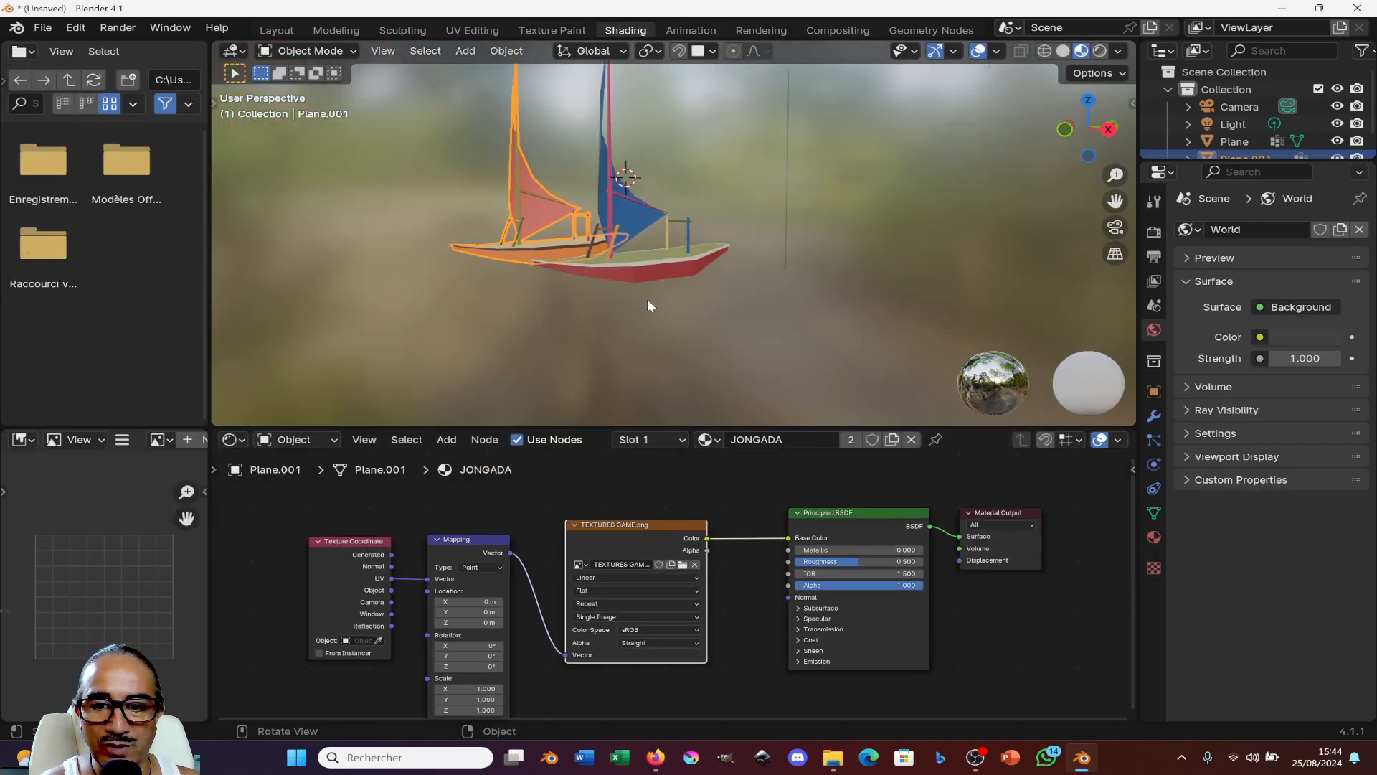
{"action": "middle_click_drag", "start_coordinate": [647, 299], "coordinate": [547, 333]}
{"action": "scroll", "coordinate": [547, 333], "scroll_direction": "up", "scroll_amount": 2}
{"action": "scroll", "coordinate": [479, 631], "scroll_direction": "up", "scroll_amount": 4}
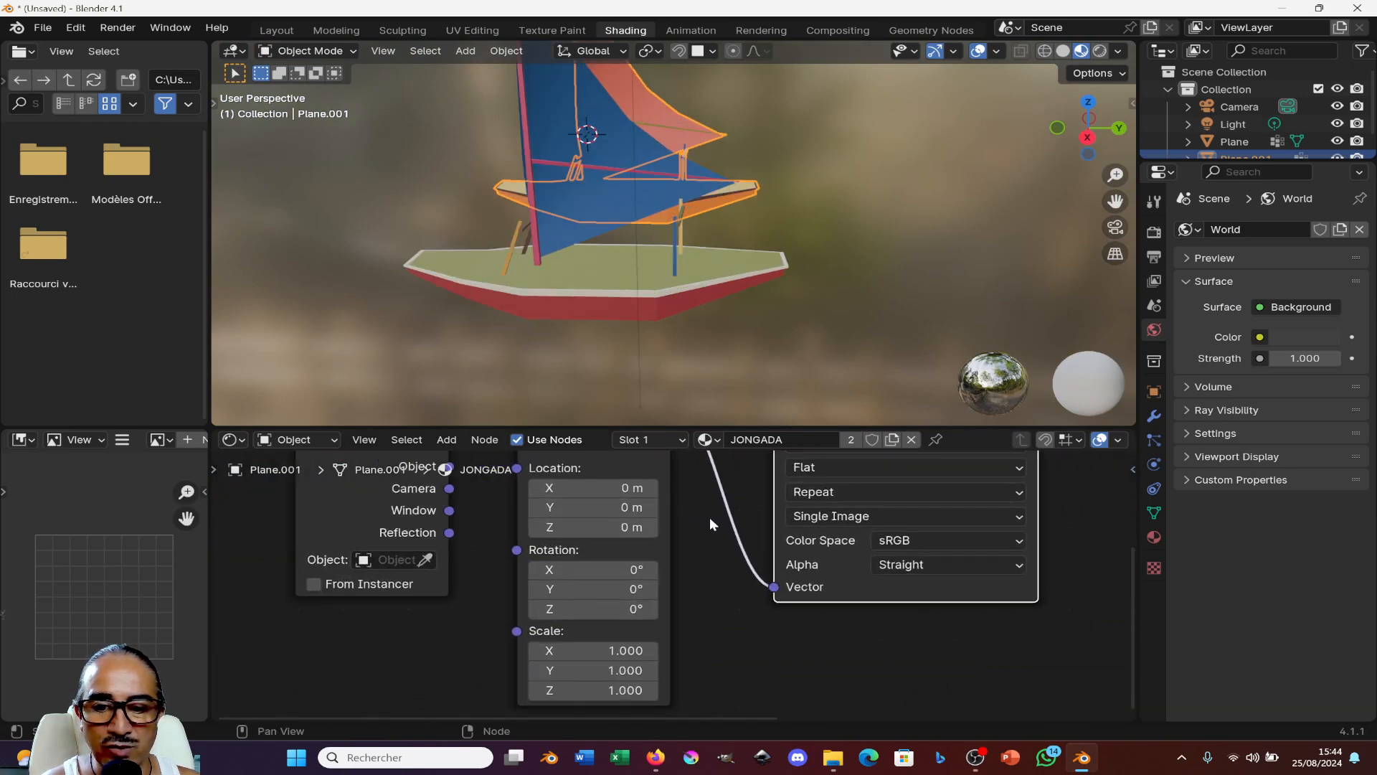
{"action": "scroll", "coordinate": [710, 523], "scroll_direction": "up", "scroll_amount": 2}
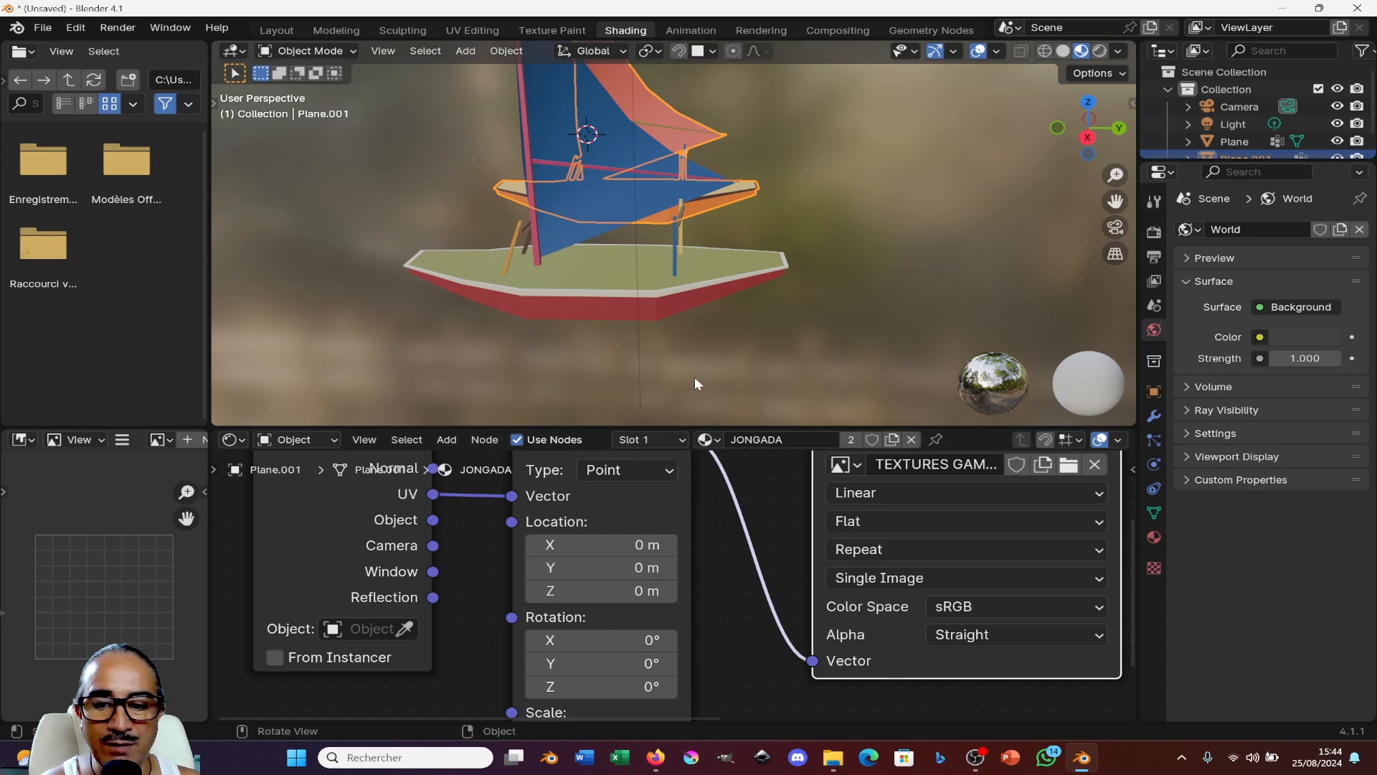
- Try shifting the JONGADA palette texture along X in the Mapping node, and reset the X location to 0 m
{"action": "middle_click_drag", "start_coordinate": [694, 383], "coordinate": [710, 236]}
{"action": "mouse_move", "coordinate": [601, 544]}
{"action": "left_mouse_down"}
{"action": "mouse_move", "coordinate": [646, 544]}
{"action": "mouse_move", "coordinate": [608, 544]}
{"action": "left_mouse_up"}
{"action": "left_click", "coordinate": [636, 545]}
{"action": "type", "text": "0"}
{"action": "key", "text": "Return"}
{"action": "scroll", "coordinate": [726, 335], "scroll_direction": "down", "scroll_amount": 5}
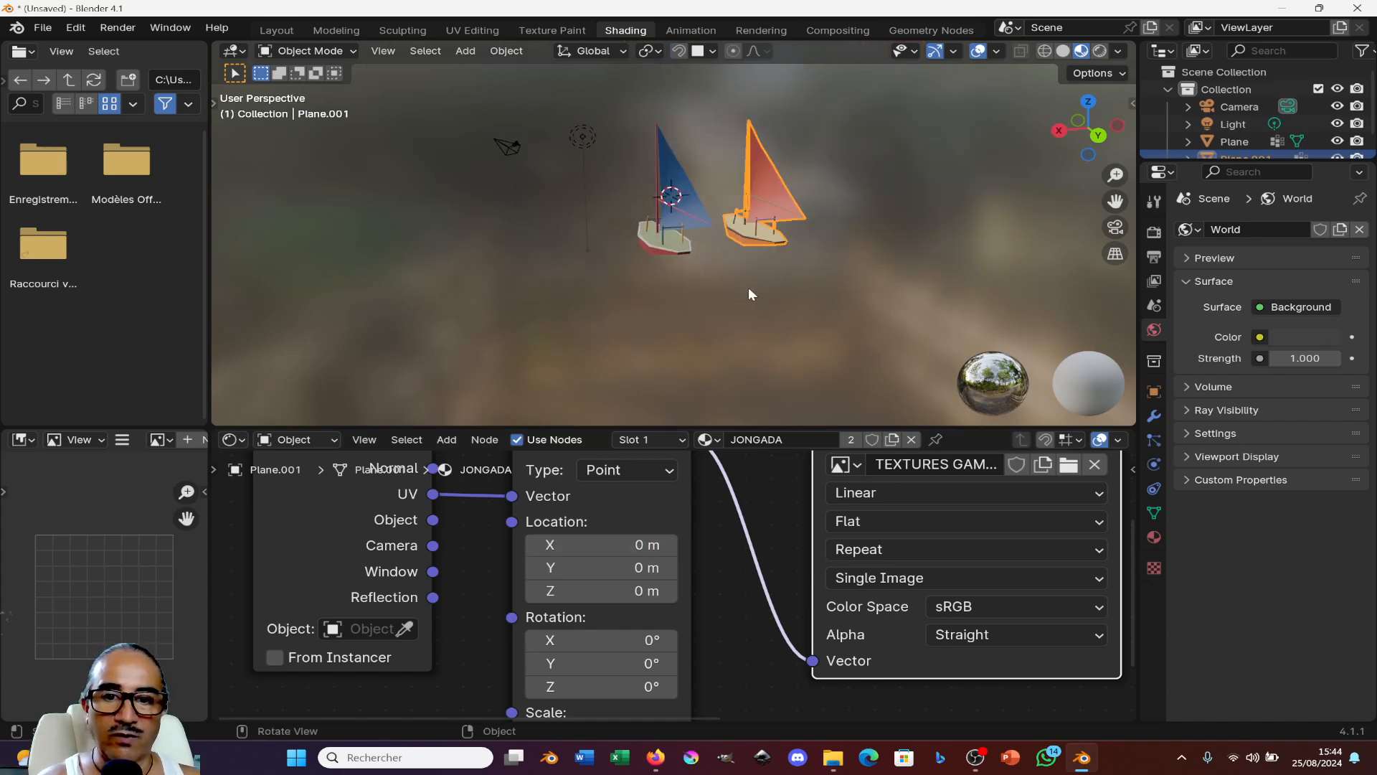
- Tilt the salmon-sailed duplicate boat with free trackball rotation so that it heels over beside the upright blue-sailed boat
{"action": "middle_click_drag", "start_coordinate": [747, 287], "coordinate": [986, 260]}
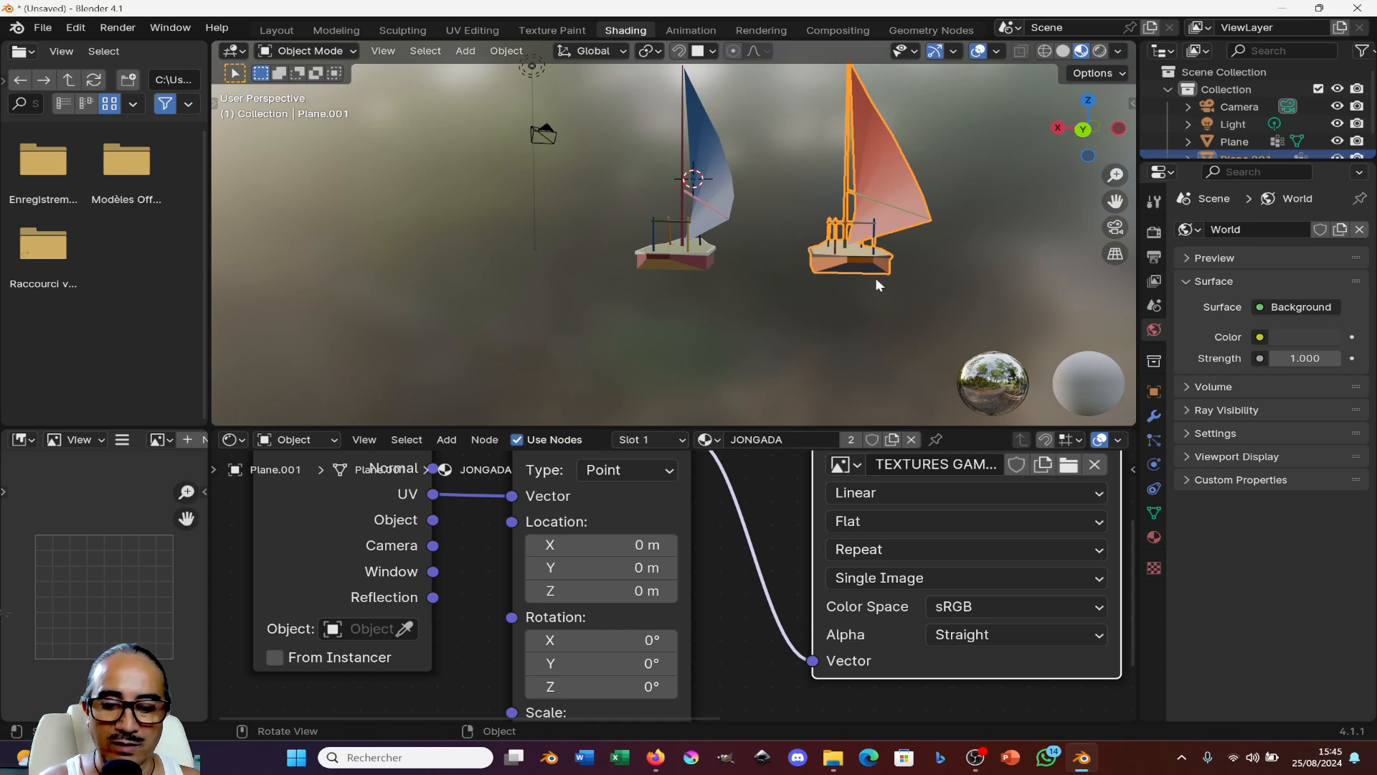
{"action": "key", "text": "r"}
{"action": "key", "text": "r"}
{"action": "left_click", "coordinate": [890, 315]}
{"action": "key", "text": "r"}
{"action": "key", "text": "r"}
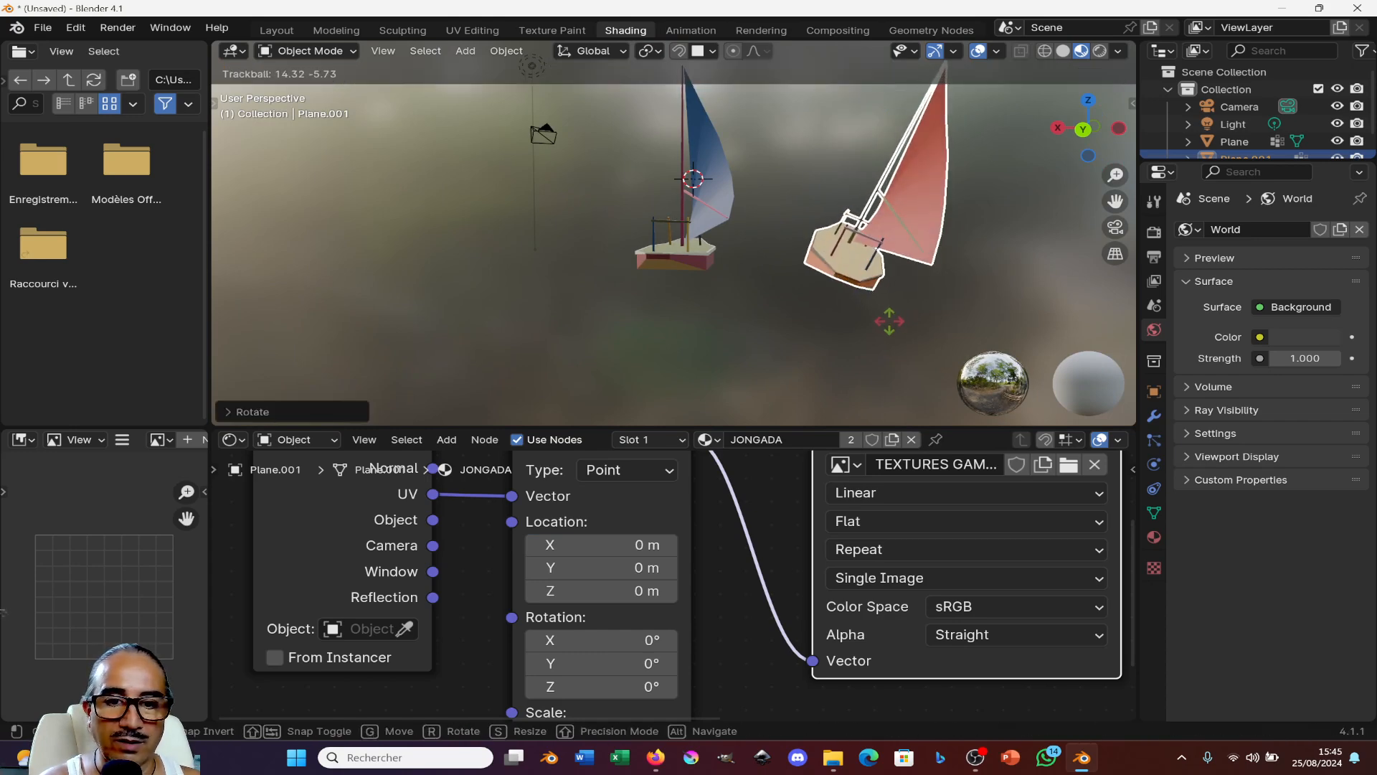
{"action": "left_click", "coordinate": [684, 299]}
- Add a plane mesh and lower it along Z to just beneath the hull of the blue-sailed boat
{"action": "scroll", "coordinate": [712, 295], "scroll_direction": "up", "scroll_amount": 2}
{"action": "key", "text": "shift+a"}
{"action": "mouse_move", "coordinate": [712, 295]}
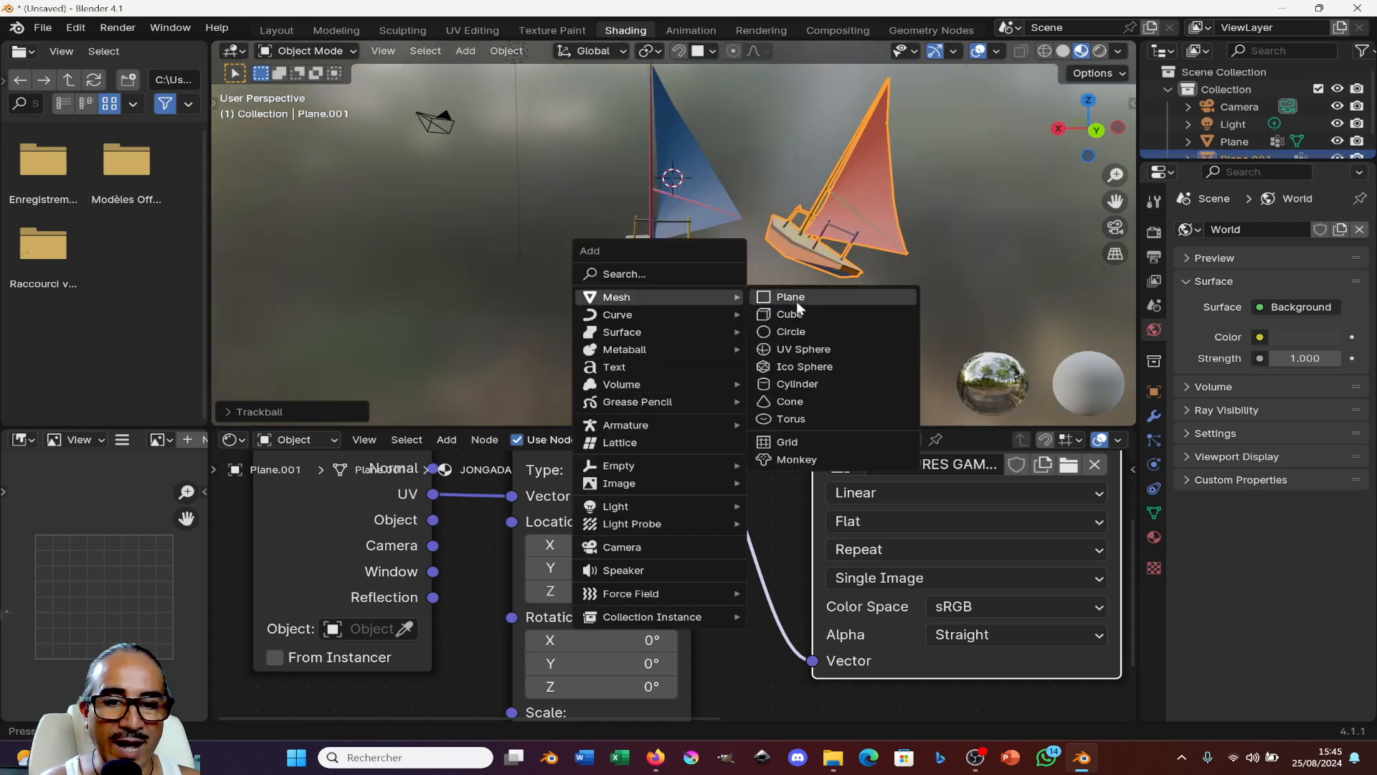
{"action": "left_click", "coordinate": [797, 300]}
{"action": "scroll", "coordinate": [761, 283], "scroll_direction": "down", "scroll_amount": 3}
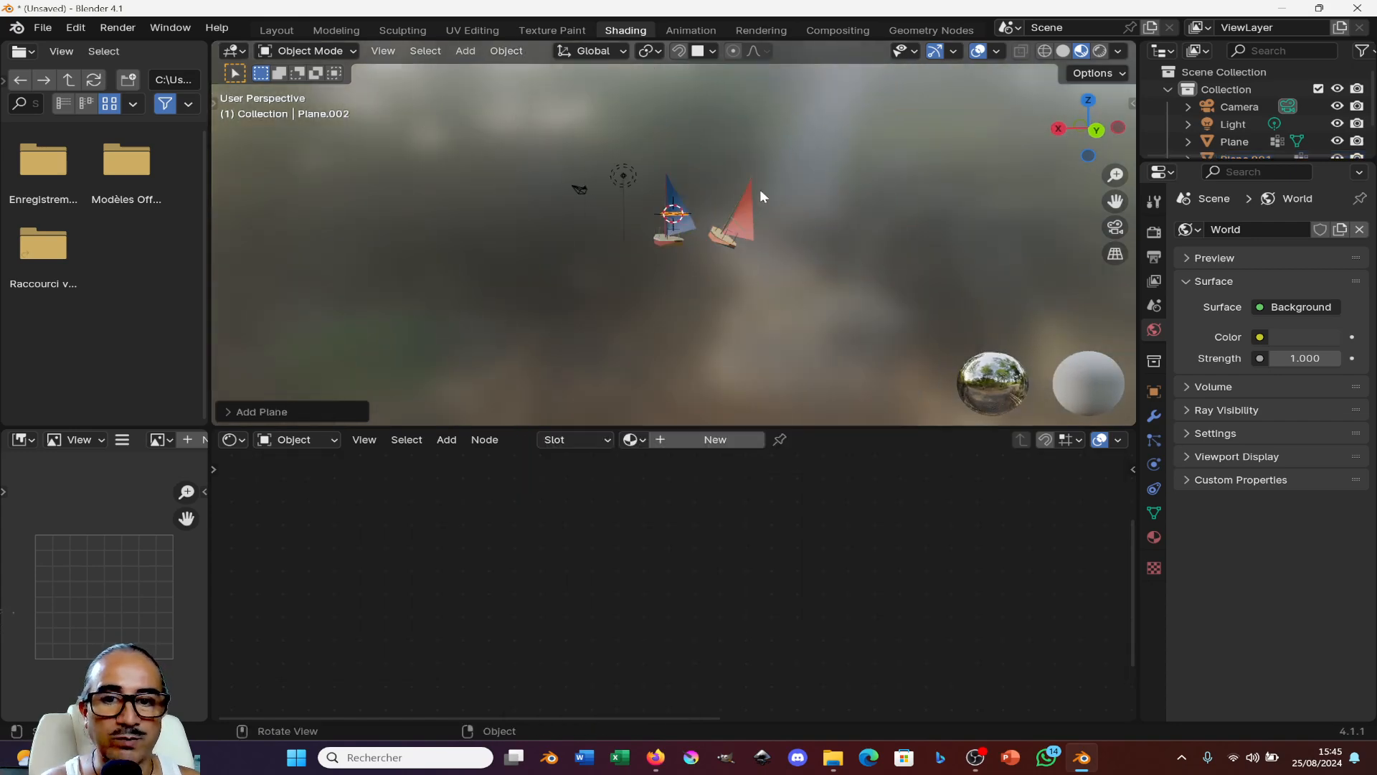
{"action": "scroll", "coordinate": [755, 281], "scroll_direction": "up", "scroll_amount": 2}
{"action": "key", "text": "g"}
{"action": "key", "text": "z"}
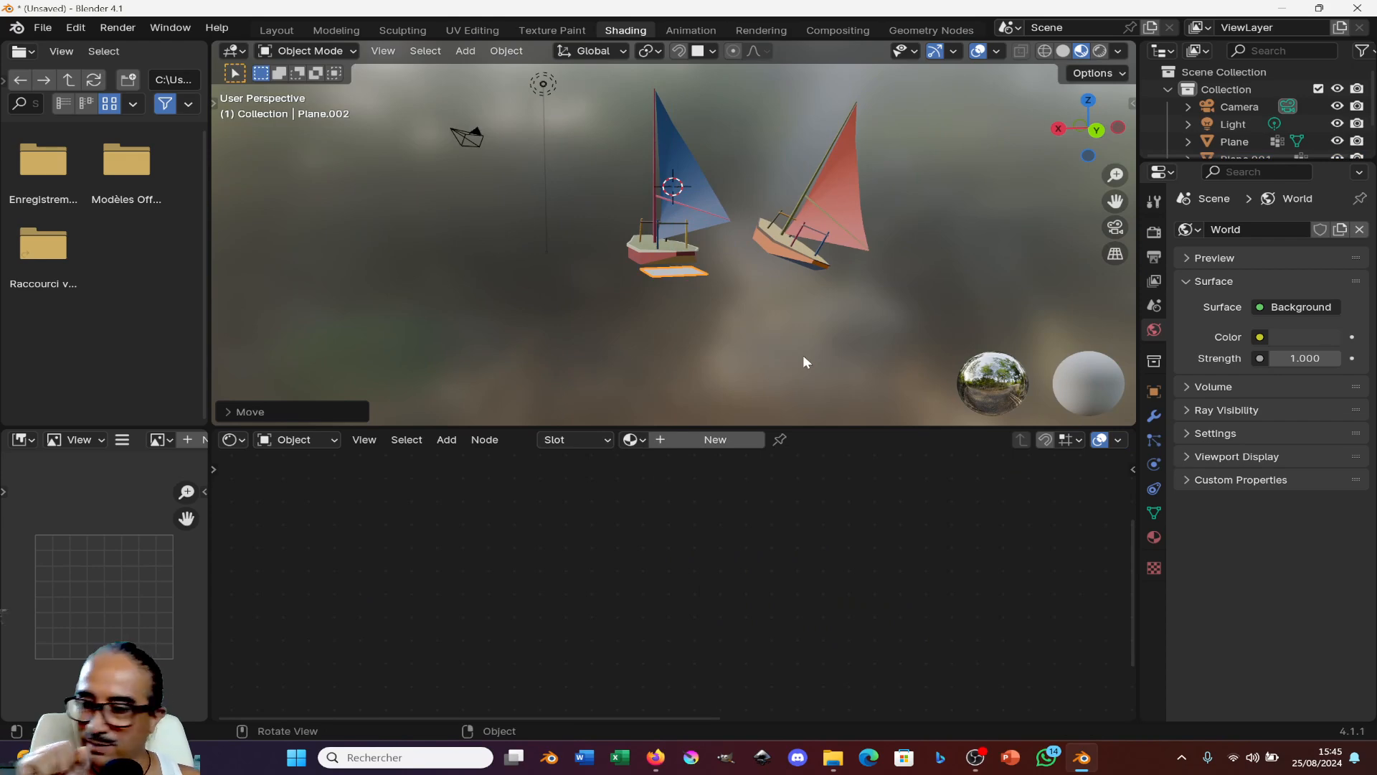
- Add an Ocean modifier to the new plane beneath the boats
{"action": "left_click", "coordinate": [1154, 416]}
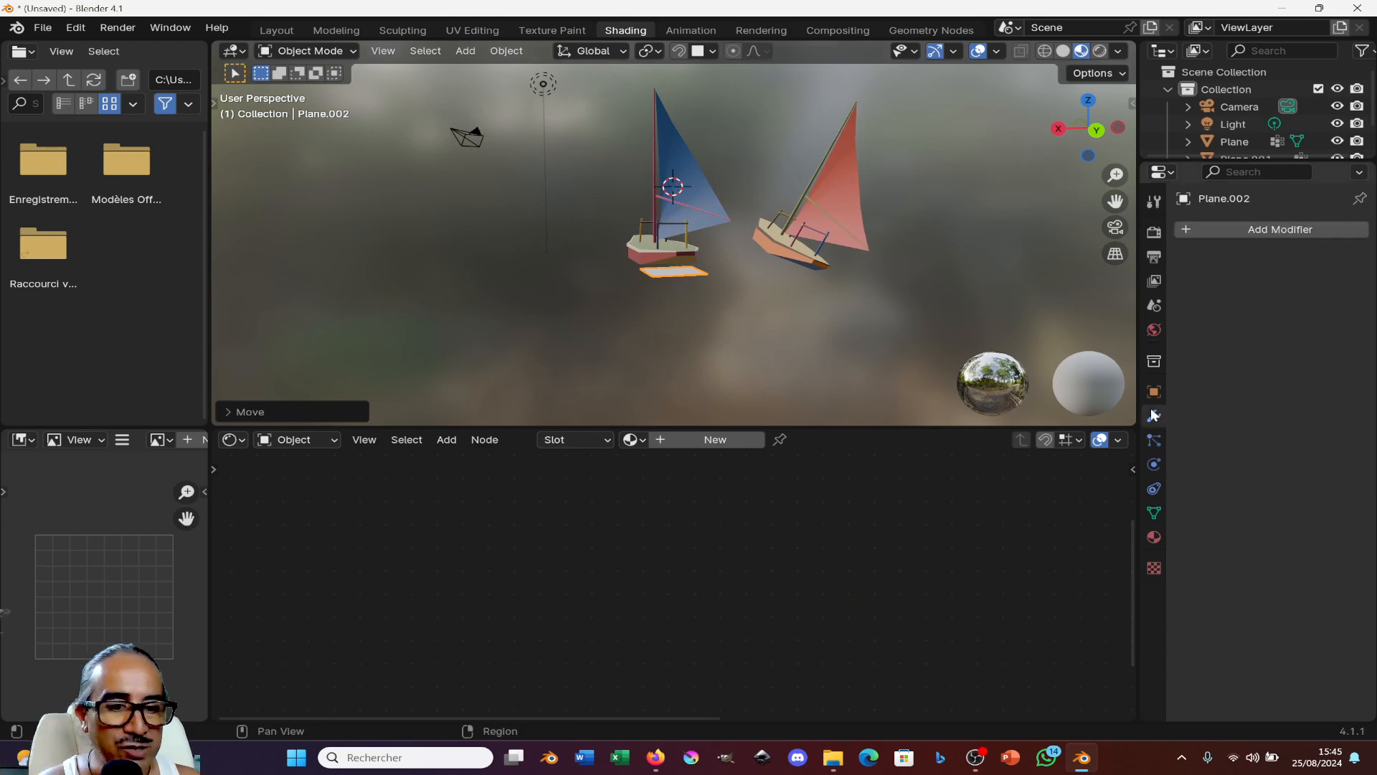
{"action": "left_click", "coordinate": [1265, 224]}
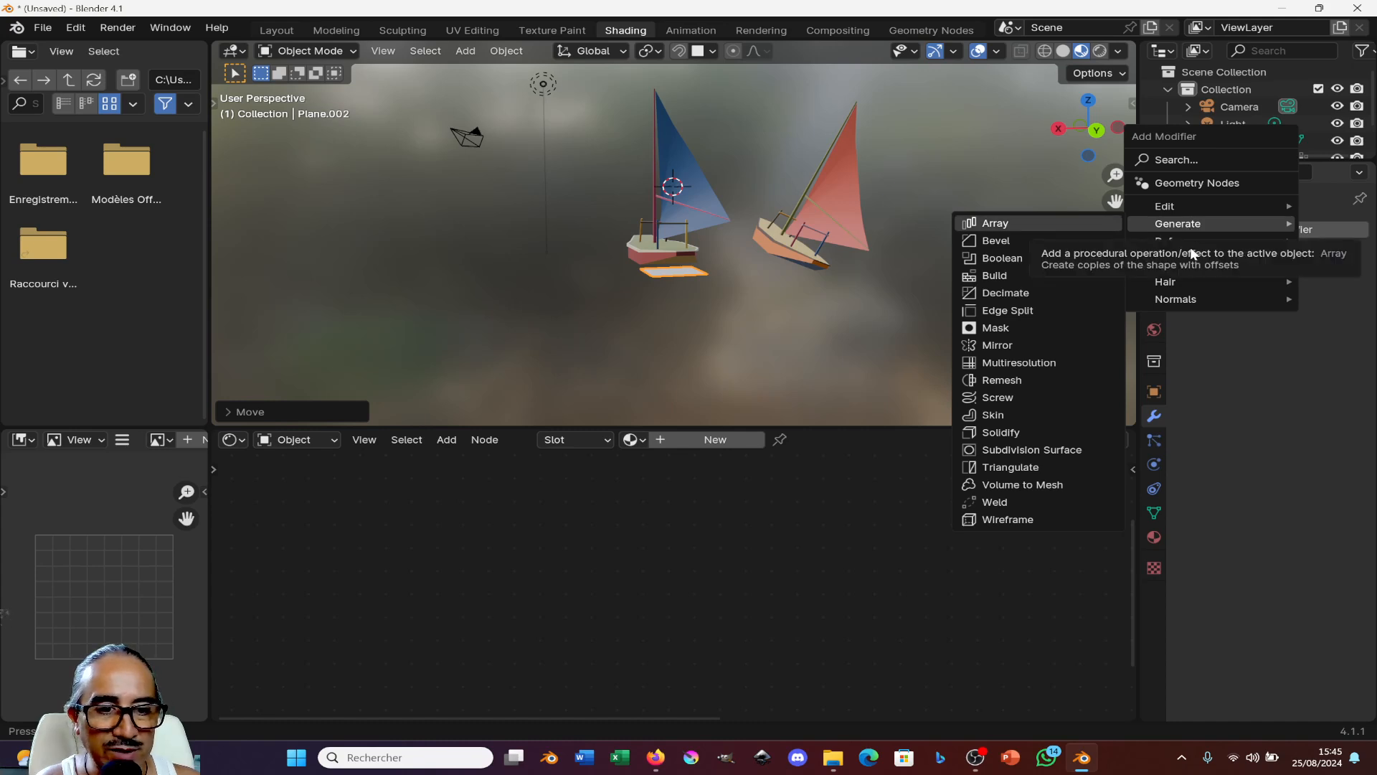
{"action": "mouse_move", "coordinate": [1191, 258]}
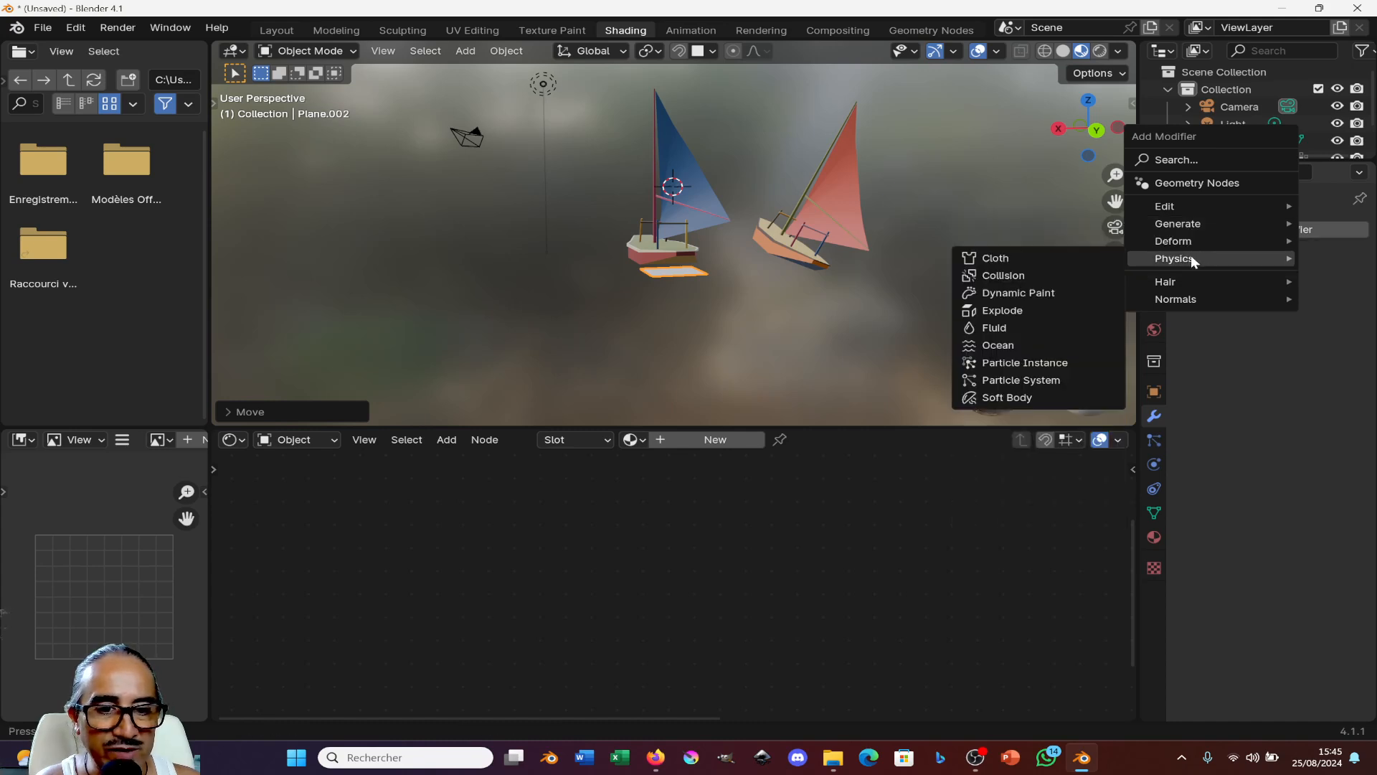
{"action": "left_click", "coordinate": [998, 345]}
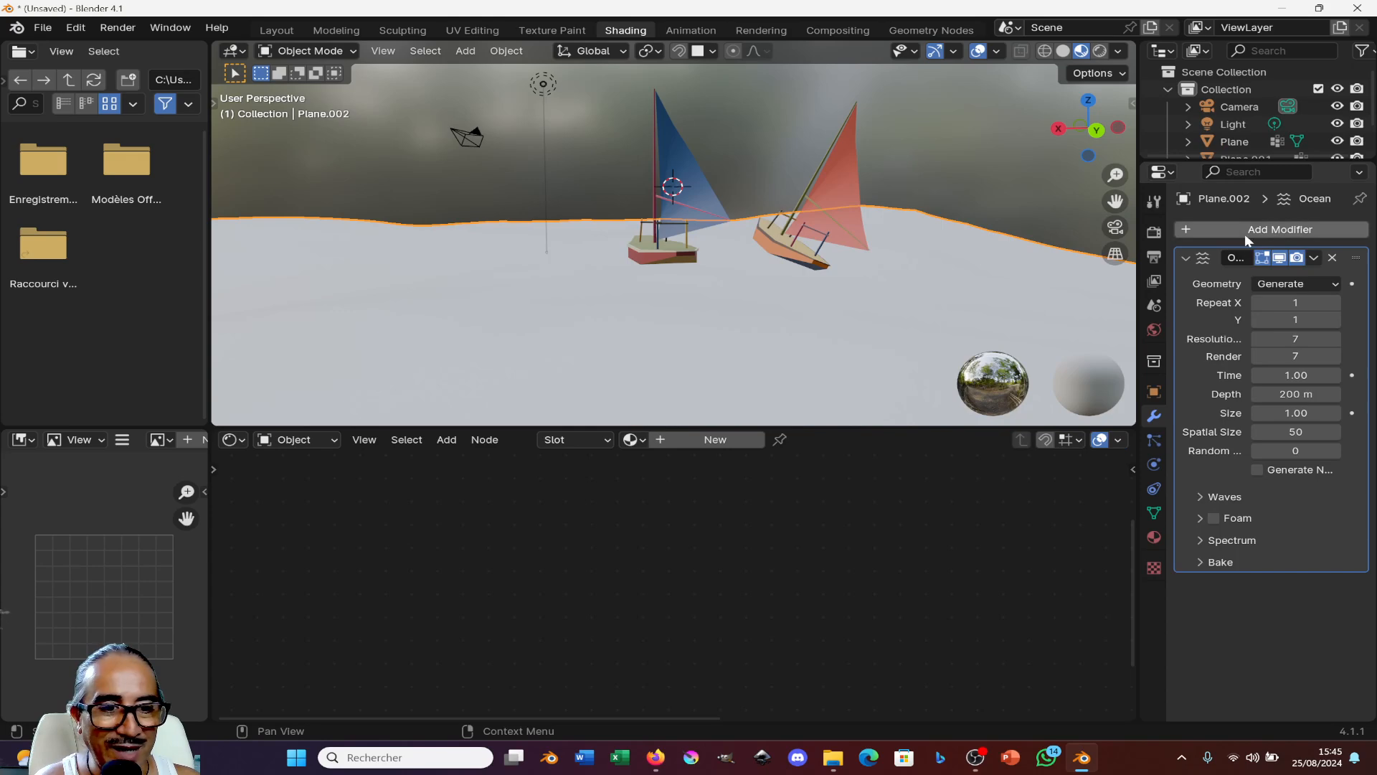
{"action": "scroll", "coordinate": [766, 299], "scroll_direction": "down", "scroll_amount": 3}
{"action": "middle_click_drag", "start_coordinate": [765, 299], "coordinate": [781, 255]}
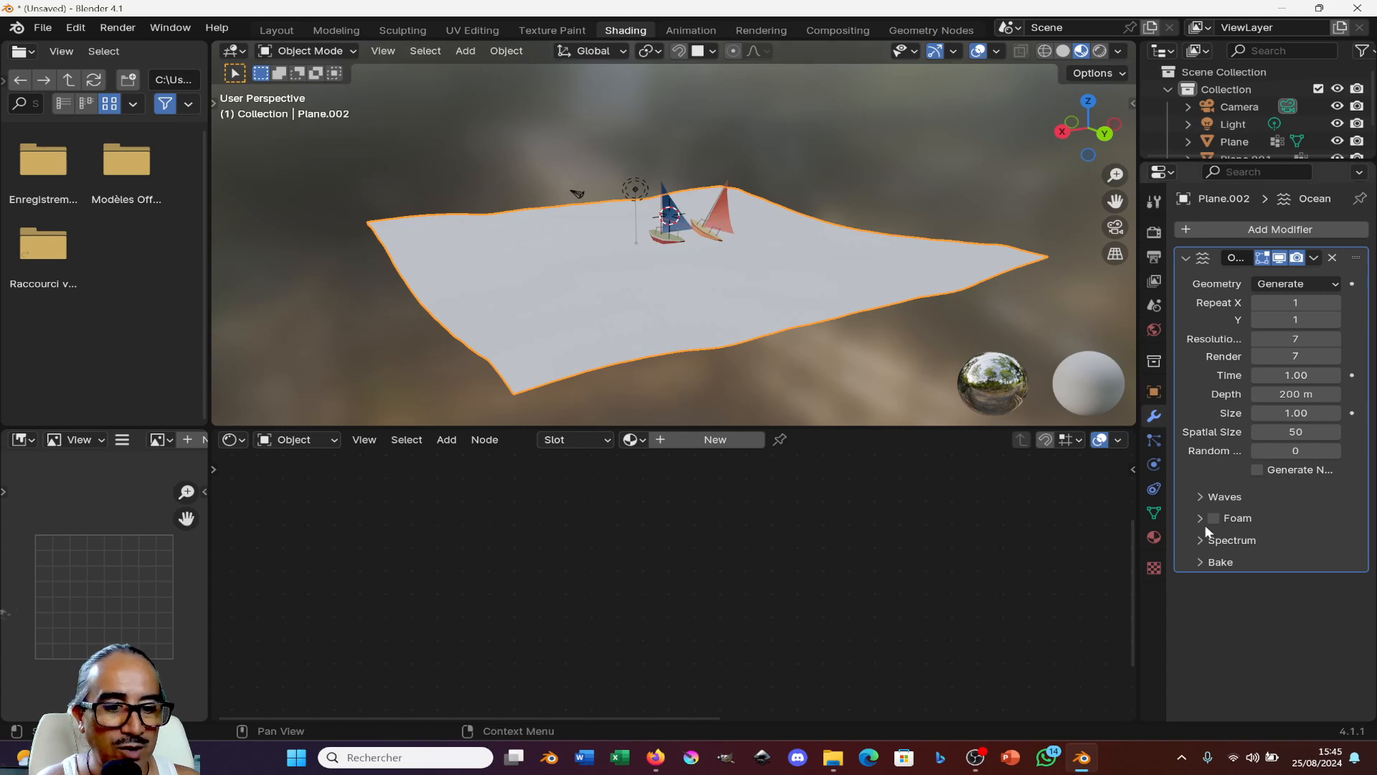
- Create a new material for the ocean plane and give it a deep blue base color
{"action": "left_click", "coordinate": [1153, 538]}
{"action": "left_click", "coordinate": [1283, 301]}
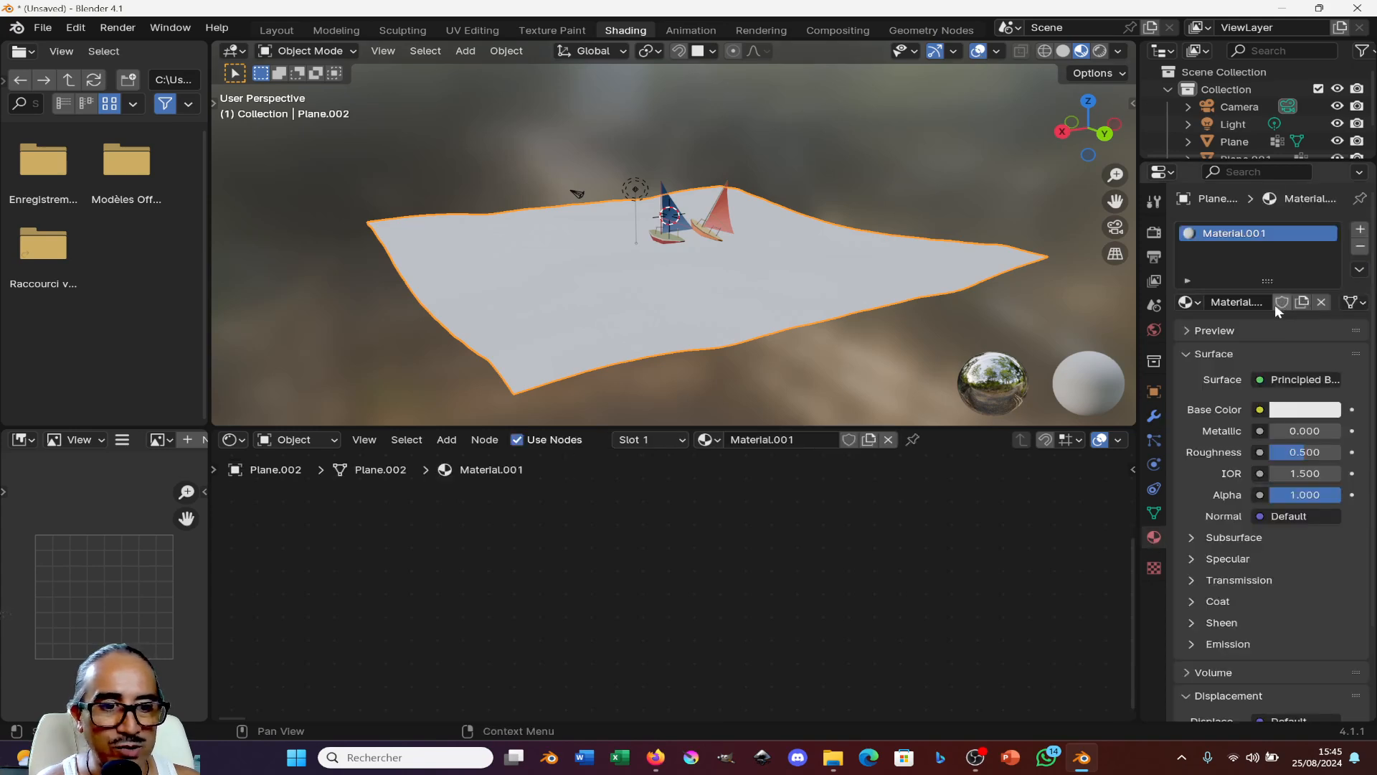
{"action": "left_click", "coordinate": [1302, 412]}
{"action": "left_click", "coordinate": [1320, 238]}
{"action": "left_click", "coordinate": [1285, 180]}
{"action": "scroll", "coordinate": [809, 278], "scroll_direction": "up", "scroll_amount": 4}
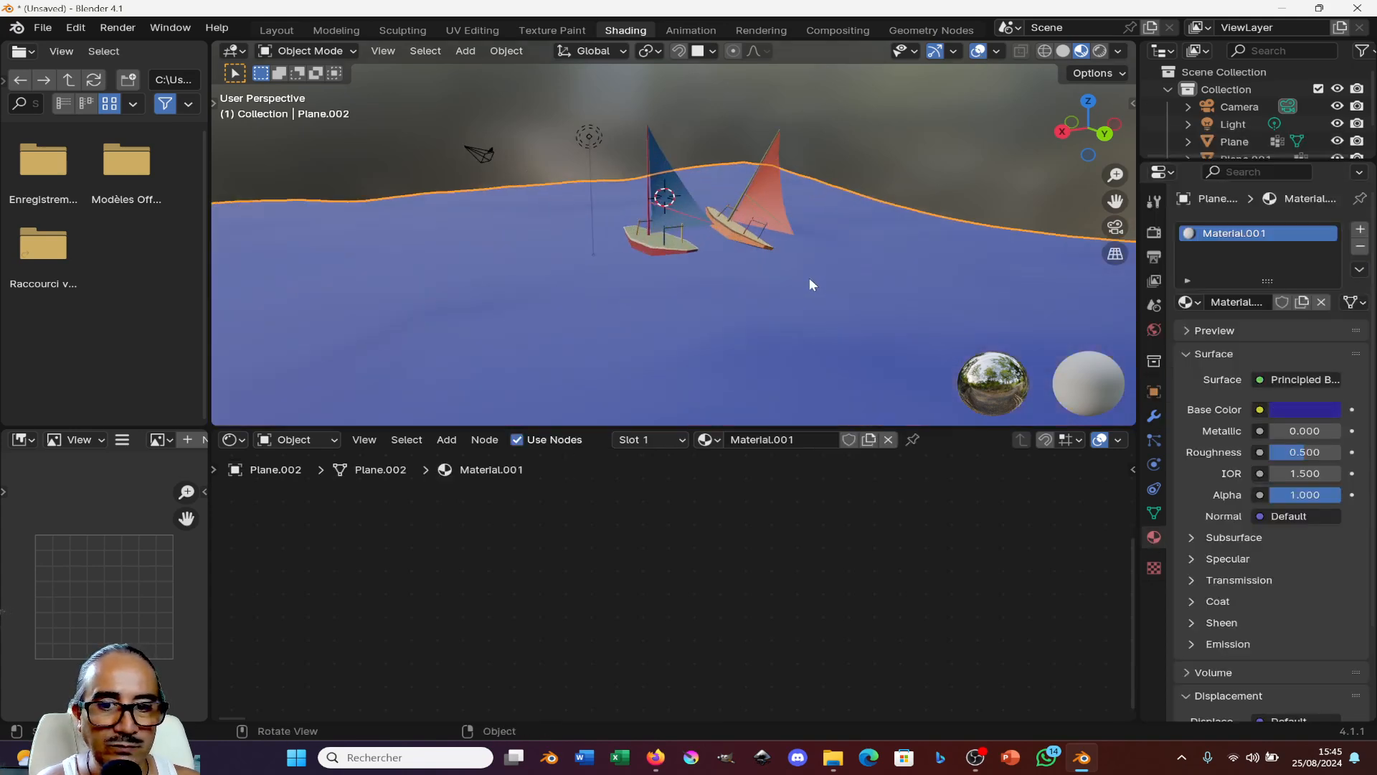
{"action": "middle_click_drag", "start_coordinate": [759, 281], "coordinate": [782, 287]}
- Set the Ocean modifier's Repeat X and Repeat Y to 2
{"action": "left_click", "coordinate": [1154, 417]}
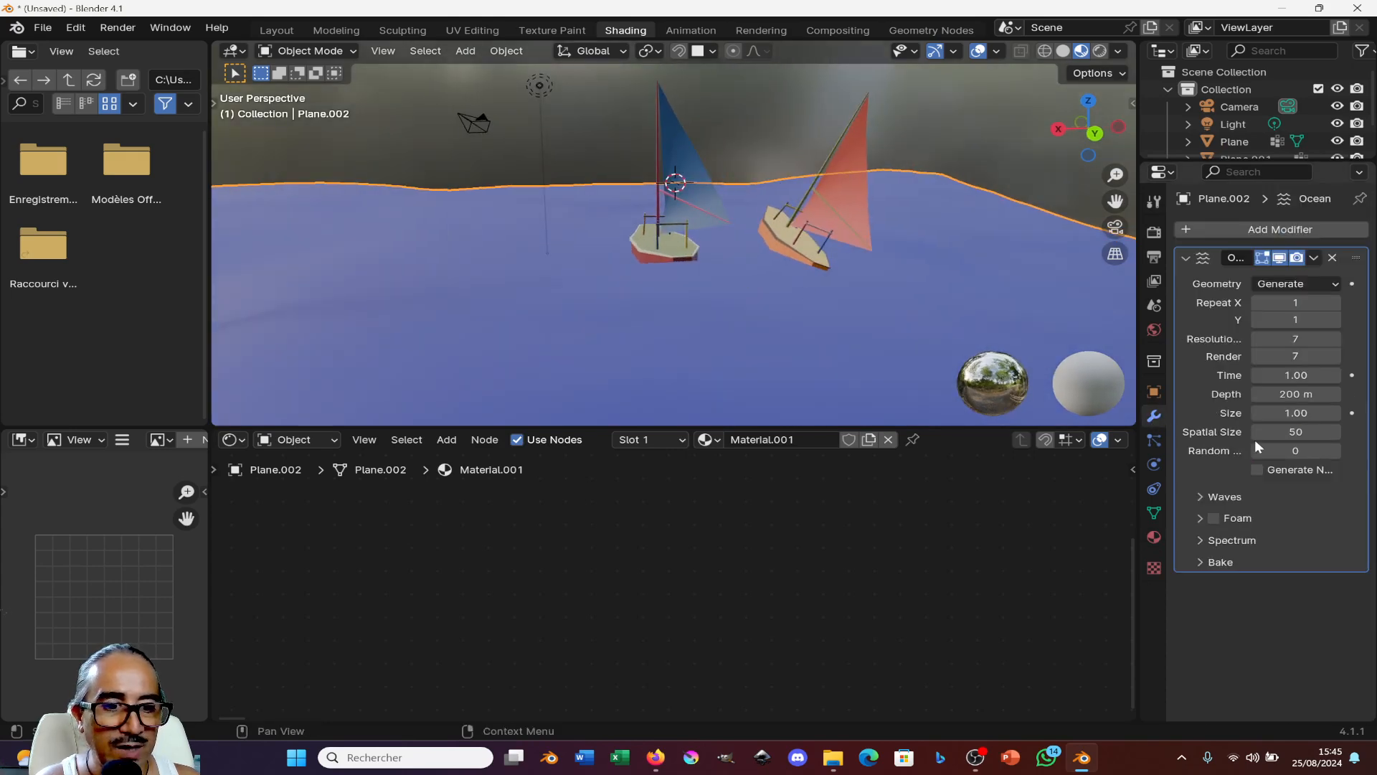
{"action": "left_click", "coordinate": [1335, 302]}
{"action": "left_click", "coordinate": [1334, 320]}
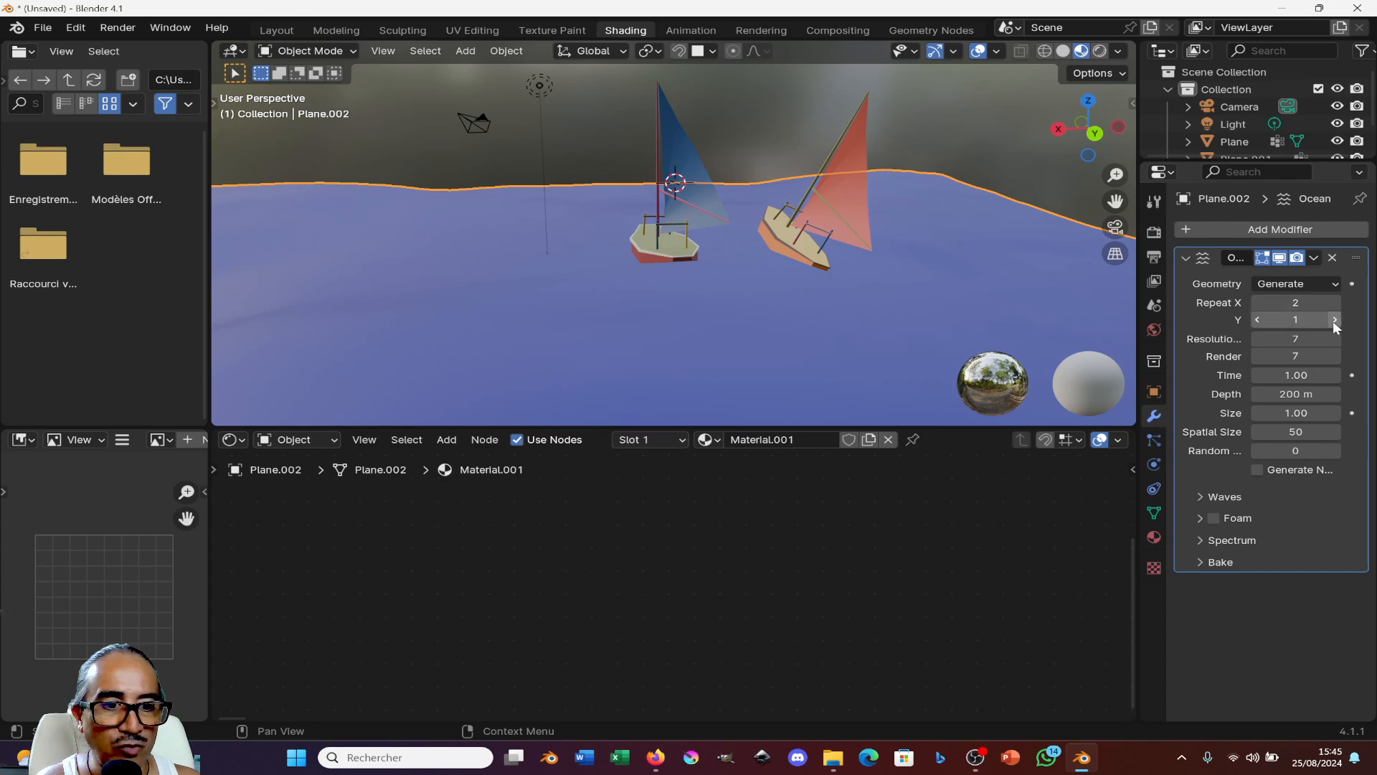
{"action": "scroll", "coordinate": [825, 301], "scroll_direction": "down", "scroll_amount": 5}
{"action": "middle_click_drag", "start_coordinate": [798, 278], "coordinate": [755, 298]}
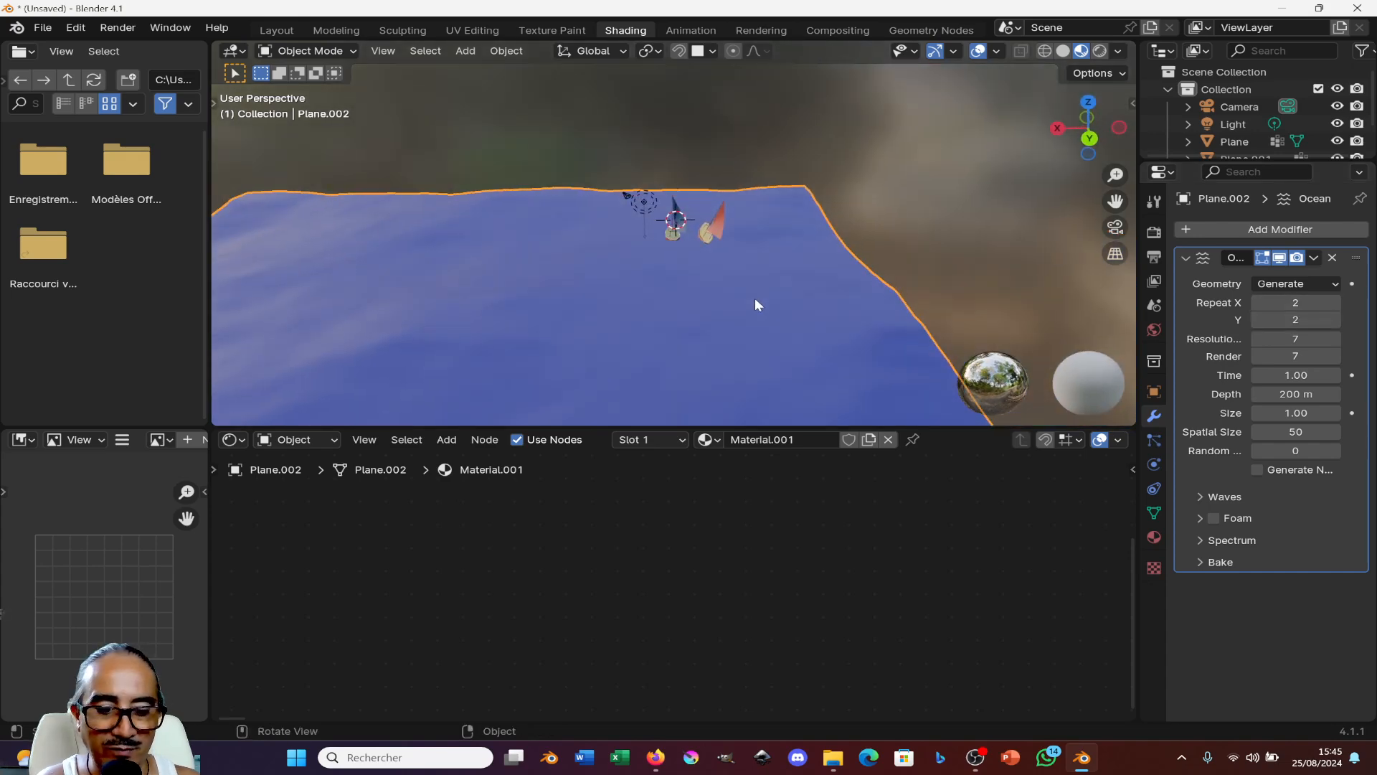
- From the top view, shift the ocean so both boats lie over it, and check the result through the camera
{"action": "key", "text": "KP_7"}
{"action": "key", "text": "g"}
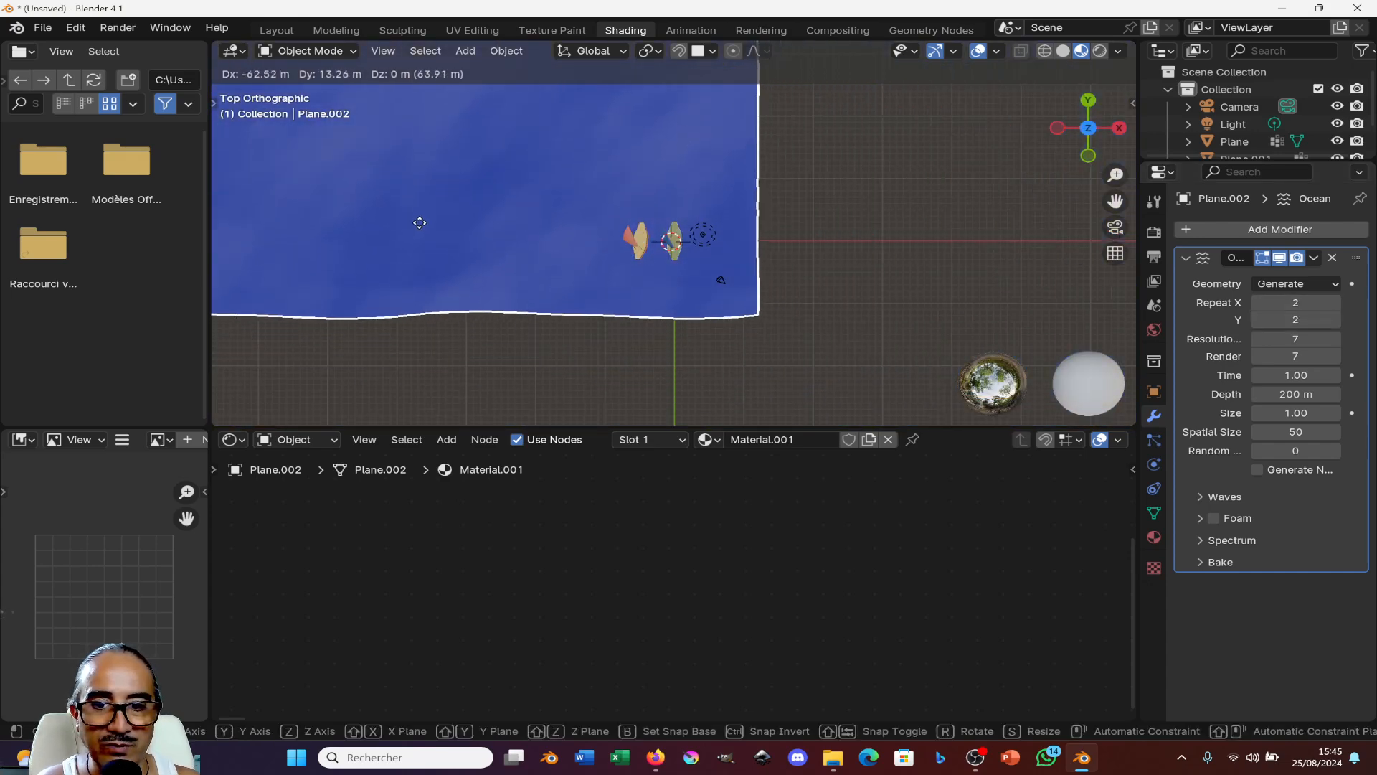
{"action": "left_click", "coordinate": [423, 224]}
{"action": "key", "text": "KP_0"}
{"action": "scroll", "coordinate": [649, 283], "scroll_direction": "down", "scroll_amount": 3}
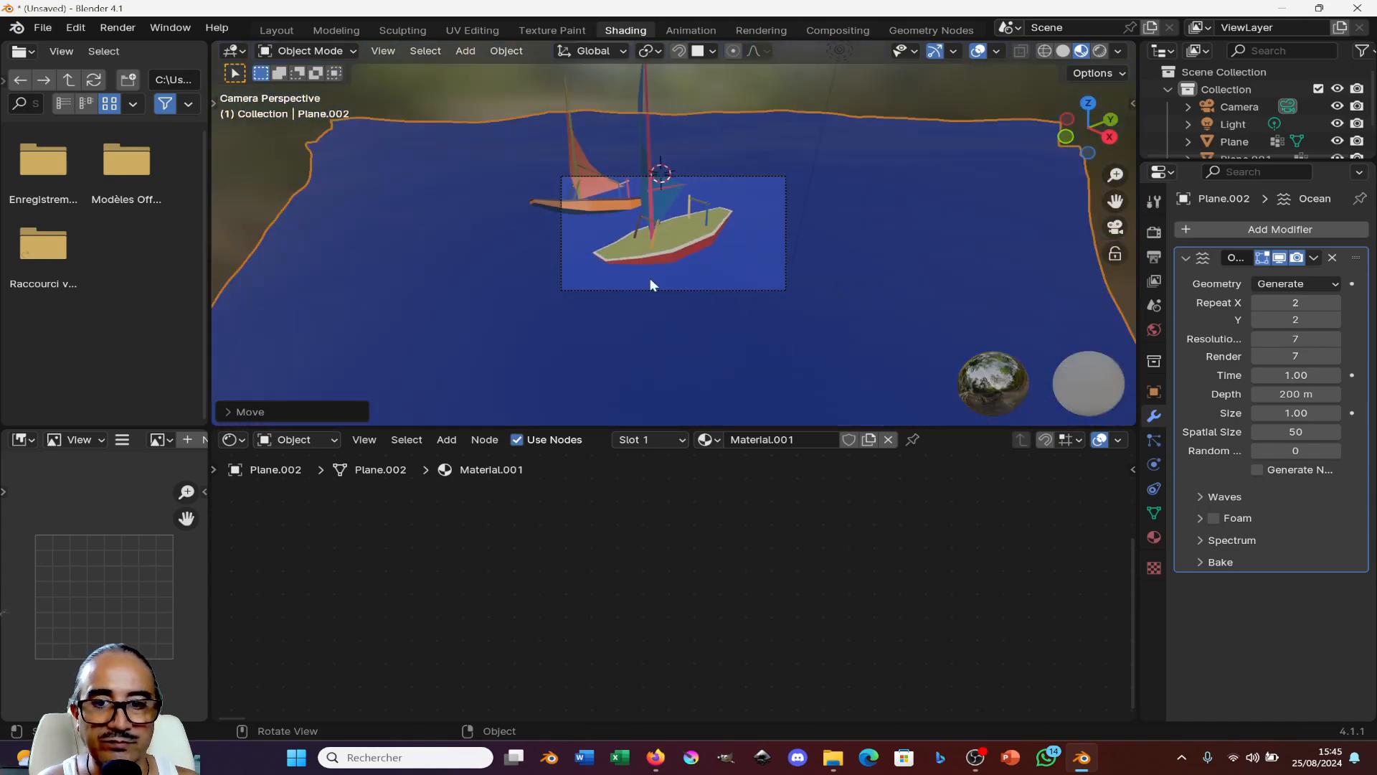
{"action": "middle_click_drag", "start_coordinate": [649, 282], "coordinate": [1088, 288]}
{"action": "scroll", "coordinate": [616, 276], "scroll_direction": "down", "scroll_amount": 3}
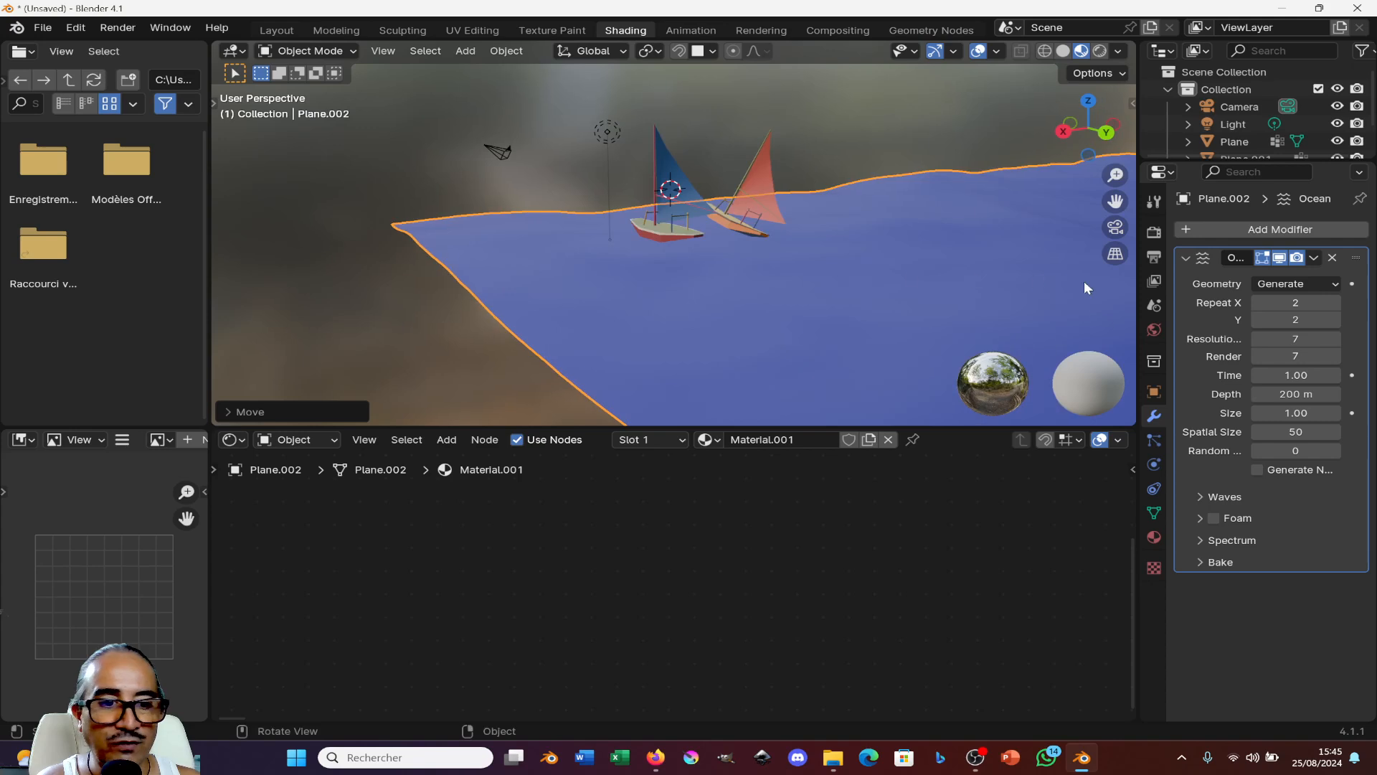
- Set the ocean's wave Scale to 2.530 and Choppiness to 1.21
{"action": "left_click", "coordinate": [1224, 497]}
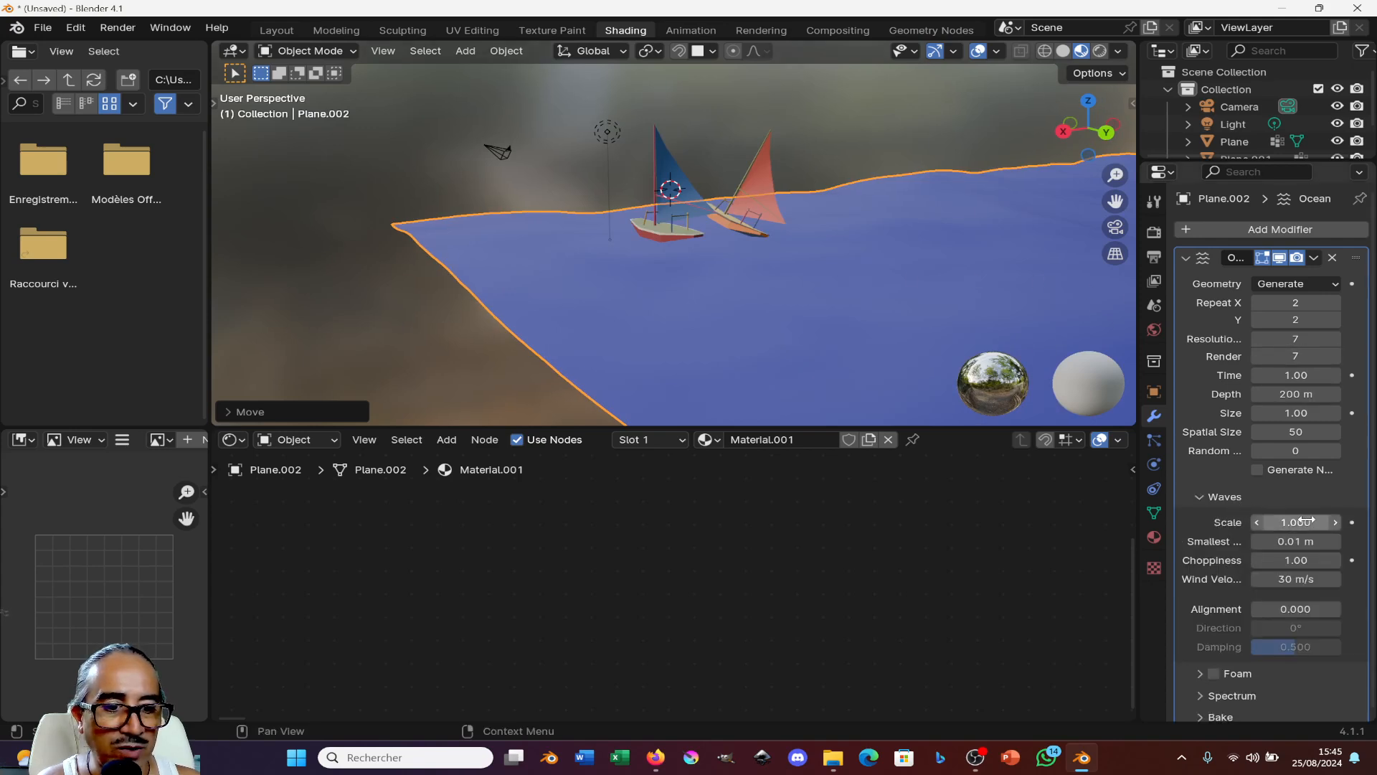
{"action": "left_click_drag", "start_coordinate": [1304, 522], "coordinate": [1359, 521]}
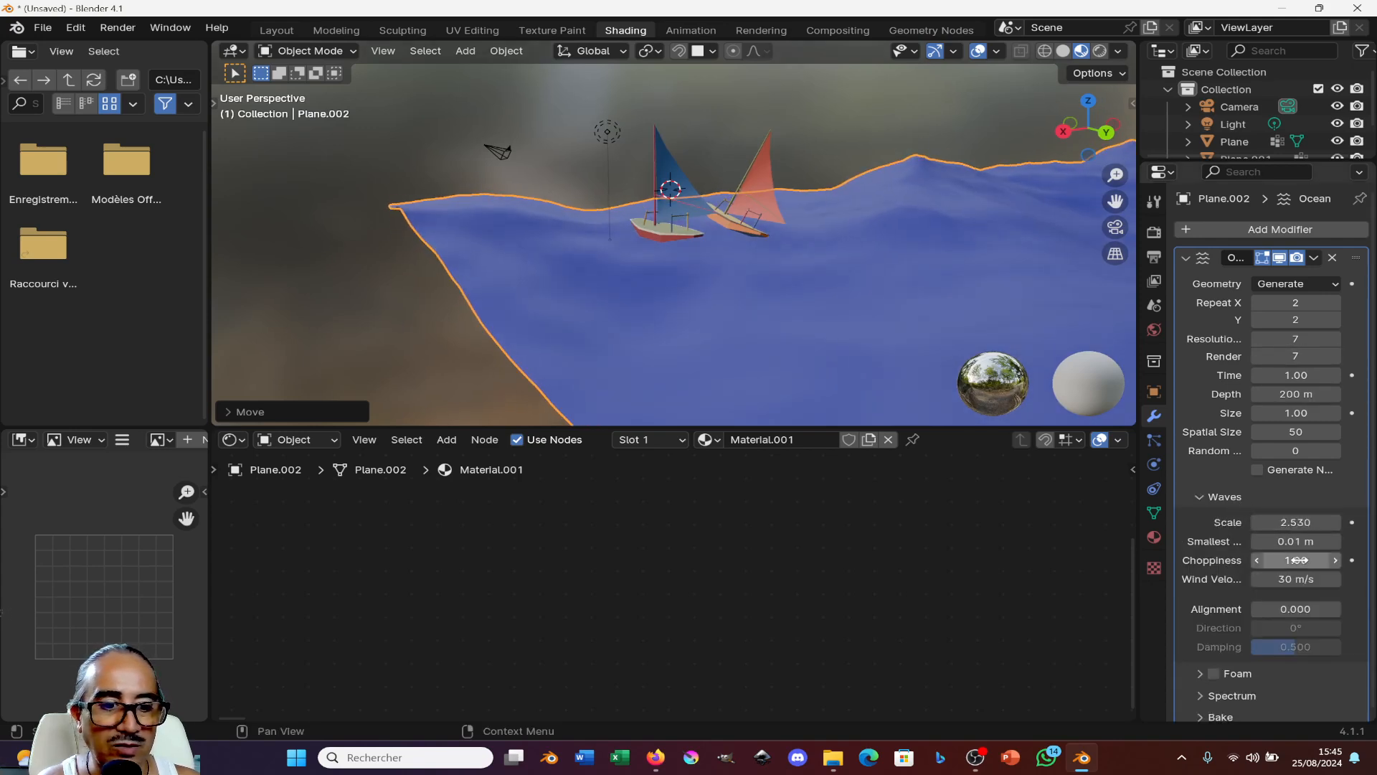
{"action": "left_click_drag", "start_coordinate": [1296, 560], "coordinate": [1314, 560]}
{"action": "scroll", "coordinate": [888, 309], "scroll_direction": "up", "scroll_amount": 2}
{"action": "middle_click_drag", "start_coordinate": [980, 125], "coordinate": [991, 359]}
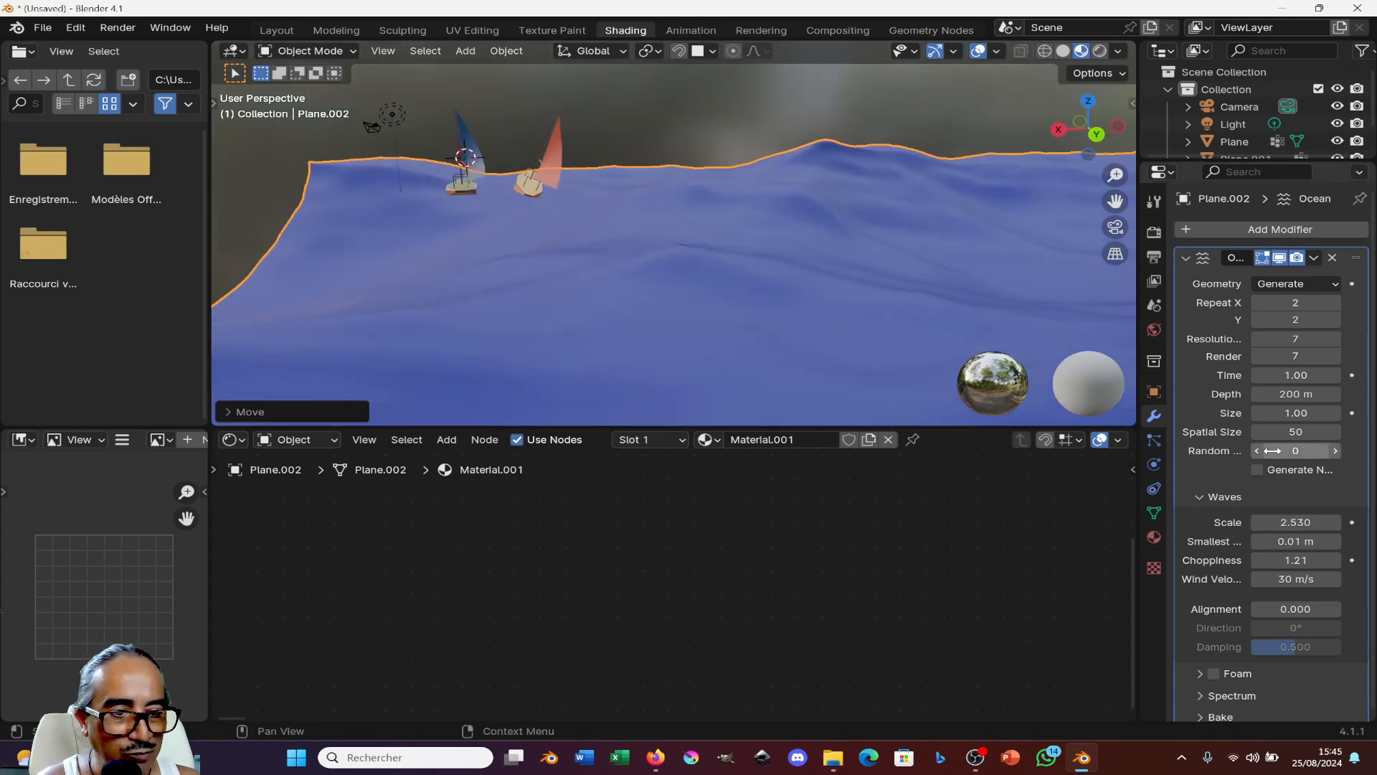
- Reduce the ocean's Size to 0.66 and reposition it from the top view so the boats sit near its center
{"action": "left_click_drag", "start_coordinate": [1317, 413], "coordinate": [1287, 413]}
{"action": "key", "text": "KP_7"}
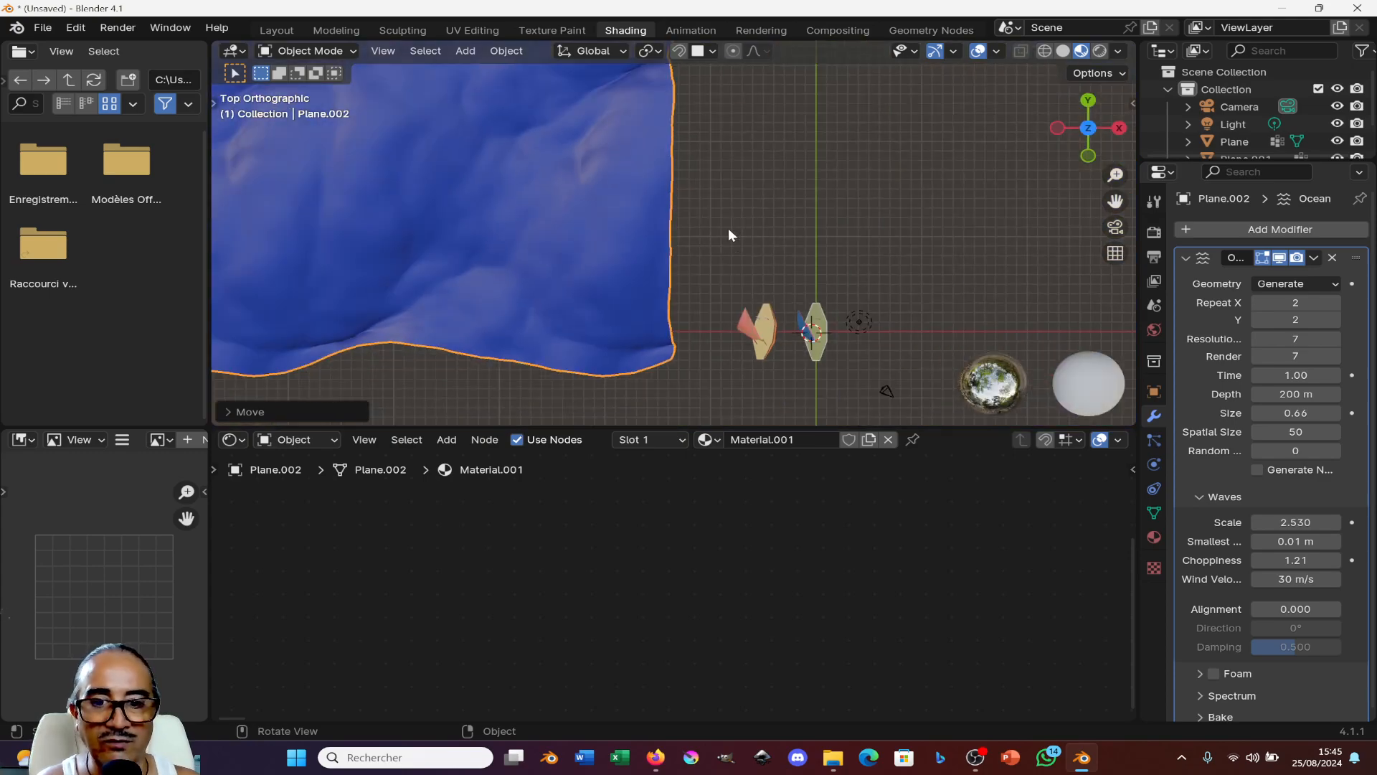
{"action": "scroll", "coordinate": [660, 259], "scroll_direction": "down", "scroll_amount": 3}
{"action": "key", "text": "g"}
{"action": "left_click", "coordinate": [876, 389]}
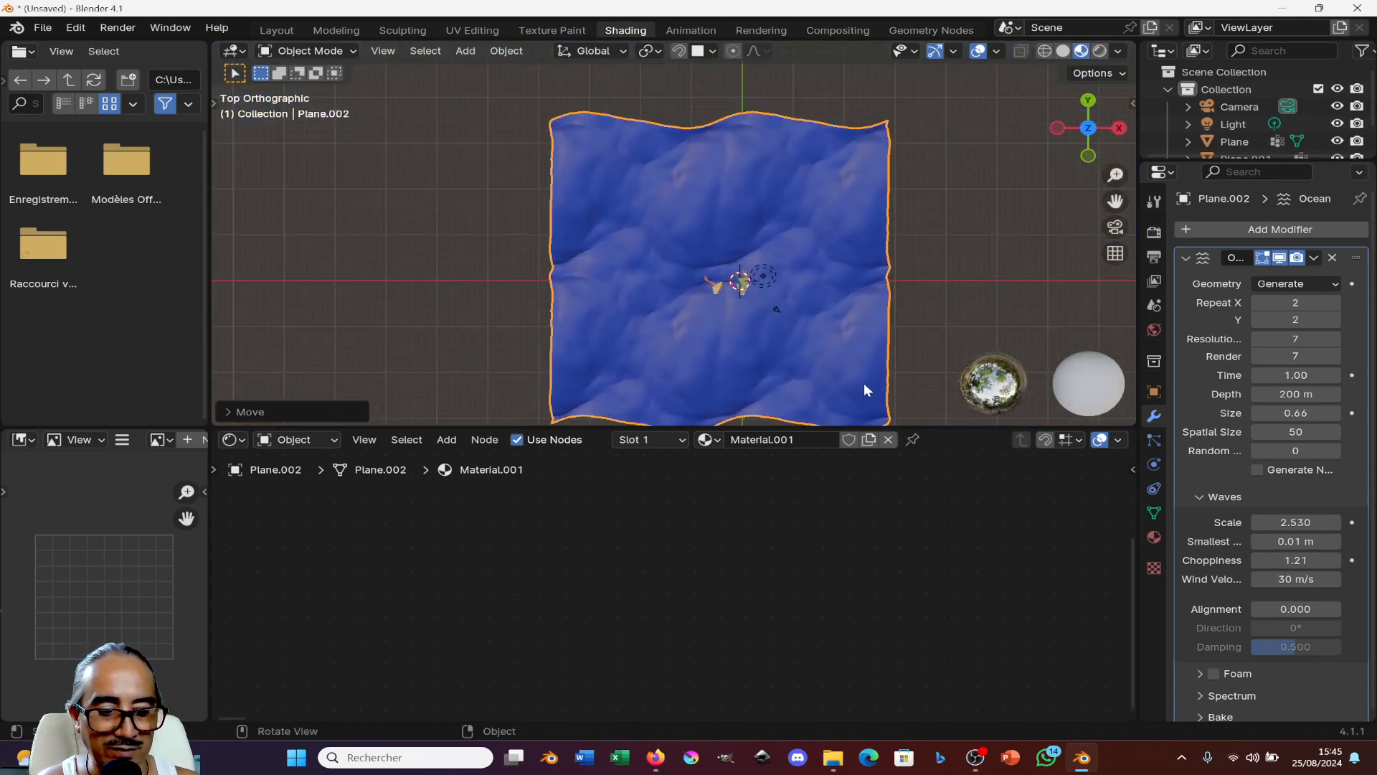
- Rotate the blue-sailed boat so its hull pitches steeply on the waves
{"action": "key", "text": "KP_0"}
{"action": "middle_click_drag", "start_coordinate": [875, 299], "coordinate": [962, 310]}
{"action": "left_click", "coordinate": [677, 235]}
{"action": "key", "text": "r"}
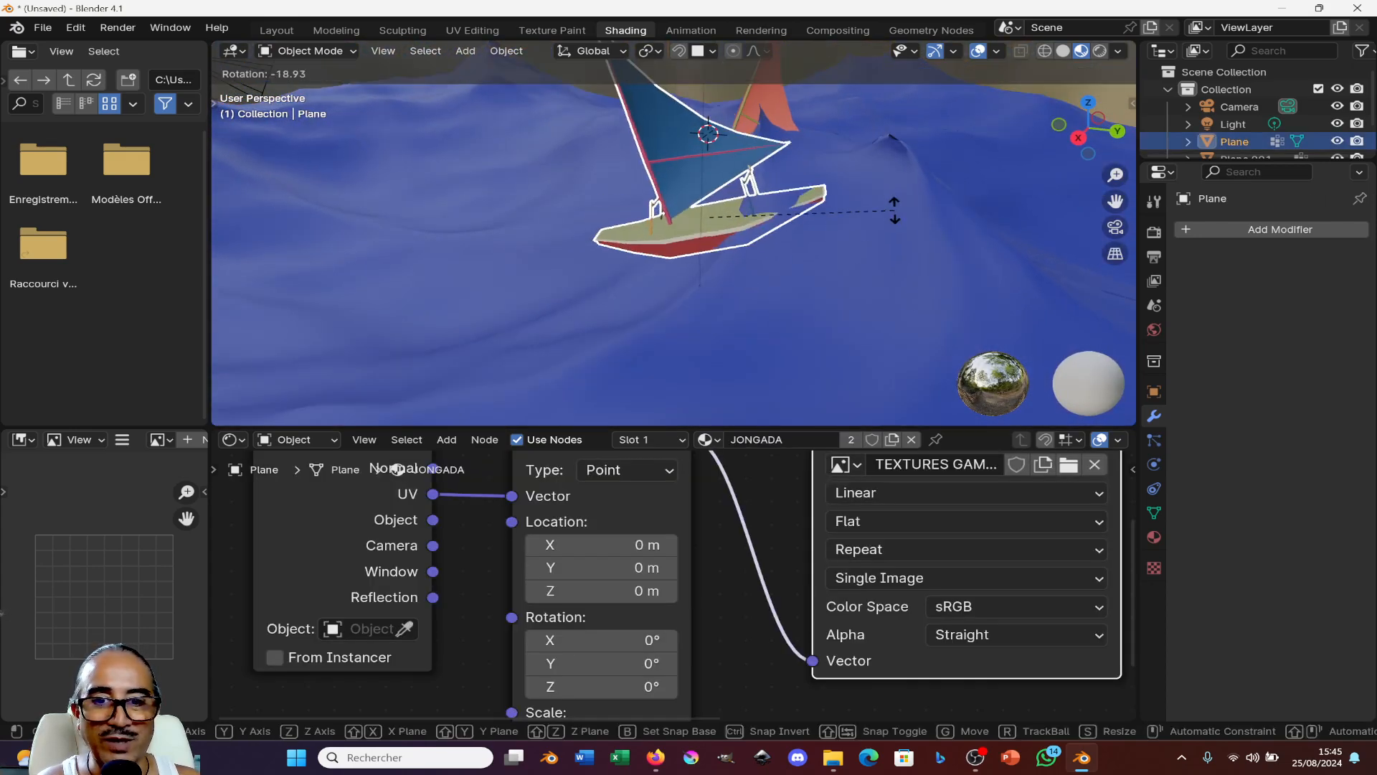
{"action": "left_click", "coordinate": [759, 115]}
- Move the salmon-sailed boat onto the waves behind the blue one and tilt it with trackball rotation
{"action": "left_click", "coordinate": [772, 112]}
{"action": "key", "text": "g"}
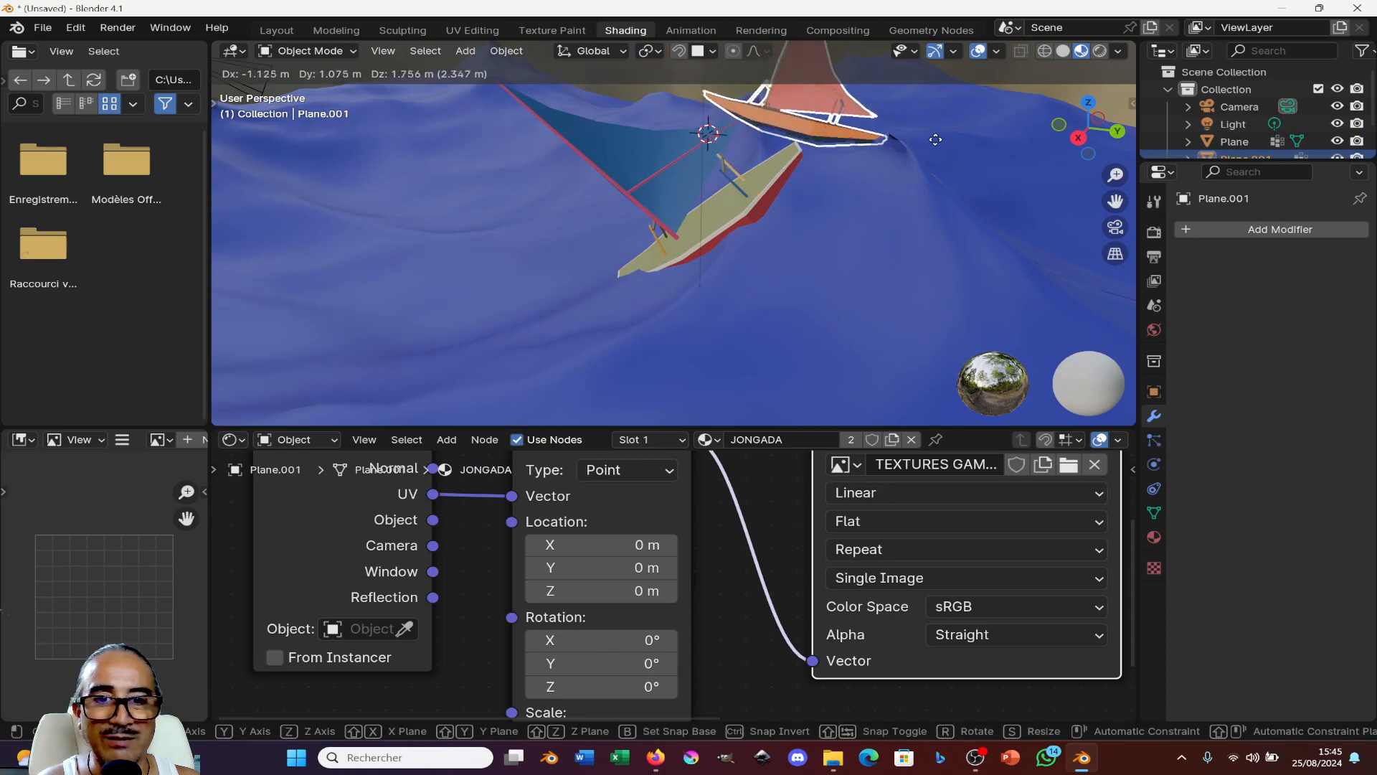
{"action": "left_click", "coordinate": [939, 142]}
{"action": "middle_click_drag", "start_coordinate": [938, 145], "coordinate": [910, 230]}
{"action": "key", "text": "g"}
{"action": "key", "text": "r"}
{"action": "key", "text": "r"}
{"action": "left_click", "coordinate": [881, 244]}
- Adjust the blue-sailed boat's tilt on the waves with two further rotations from different viewing angles
{"action": "left_click", "coordinate": [751, 164]}
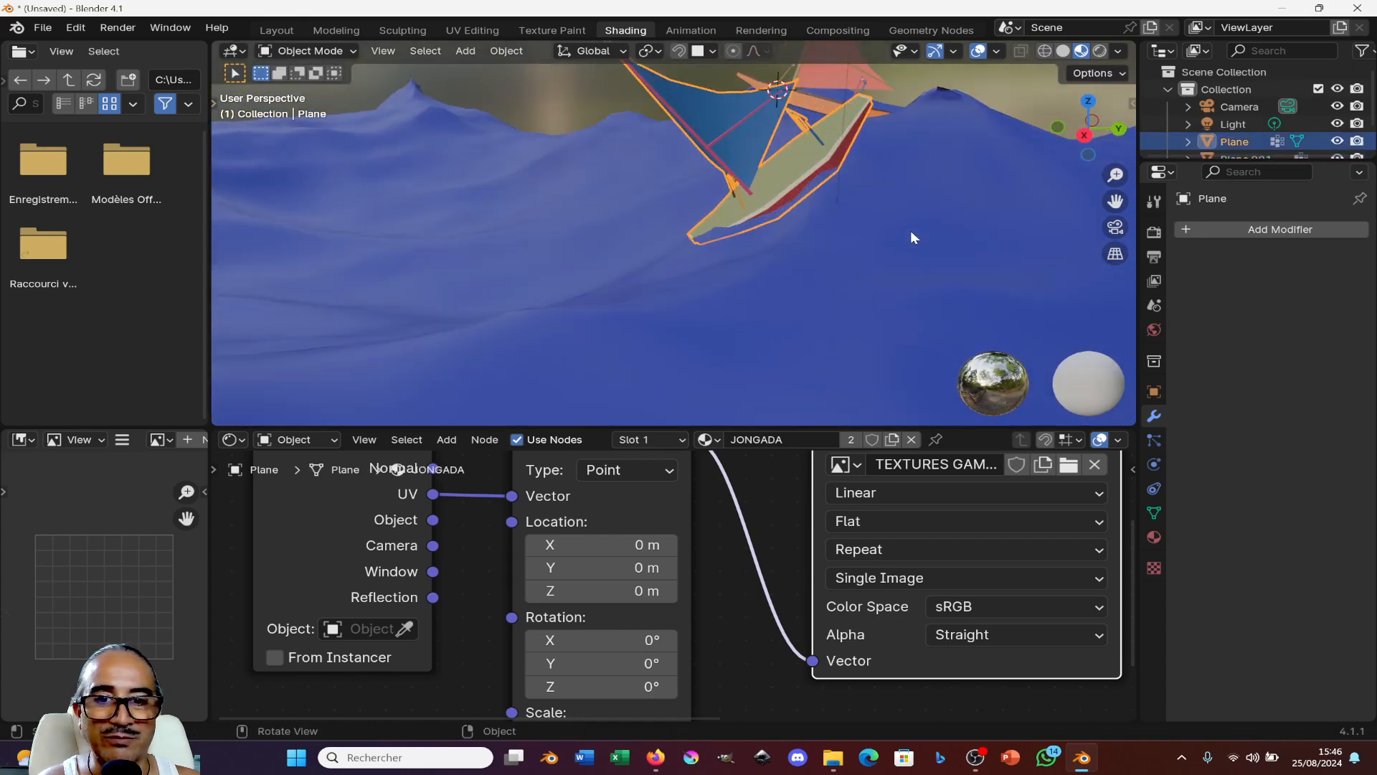
{"action": "key", "text": "r"}
{"action": "left_click", "coordinate": [831, 262]}
{"action": "middle_click_drag", "start_coordinate": [831, 268], "coordinate": [752, 305]}
{"action": "key", "text": "r"}
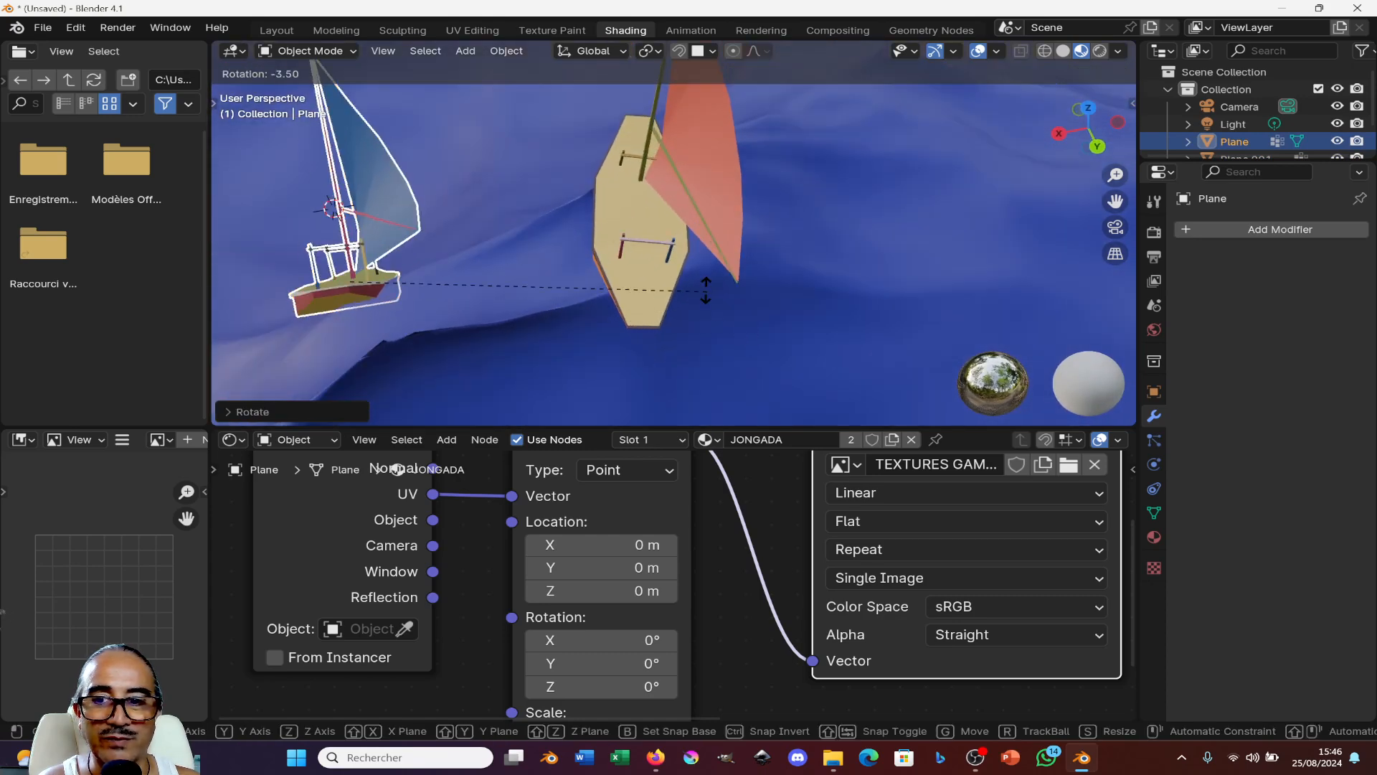
{"action": "left_click", "coordinate": [675, 258]}
{"action": "scroll", "coordinate": [686, 297], "scroll_direction": "down", "scroll_amount": 5}
{"action": "middle_click_drag", "start_coordinate": [686, 297], "coordinate": [893, 291]}
{"action": "scroll", "coordinate": [690, 518], "scroll_direction": "down", "scroll_amount": 1}
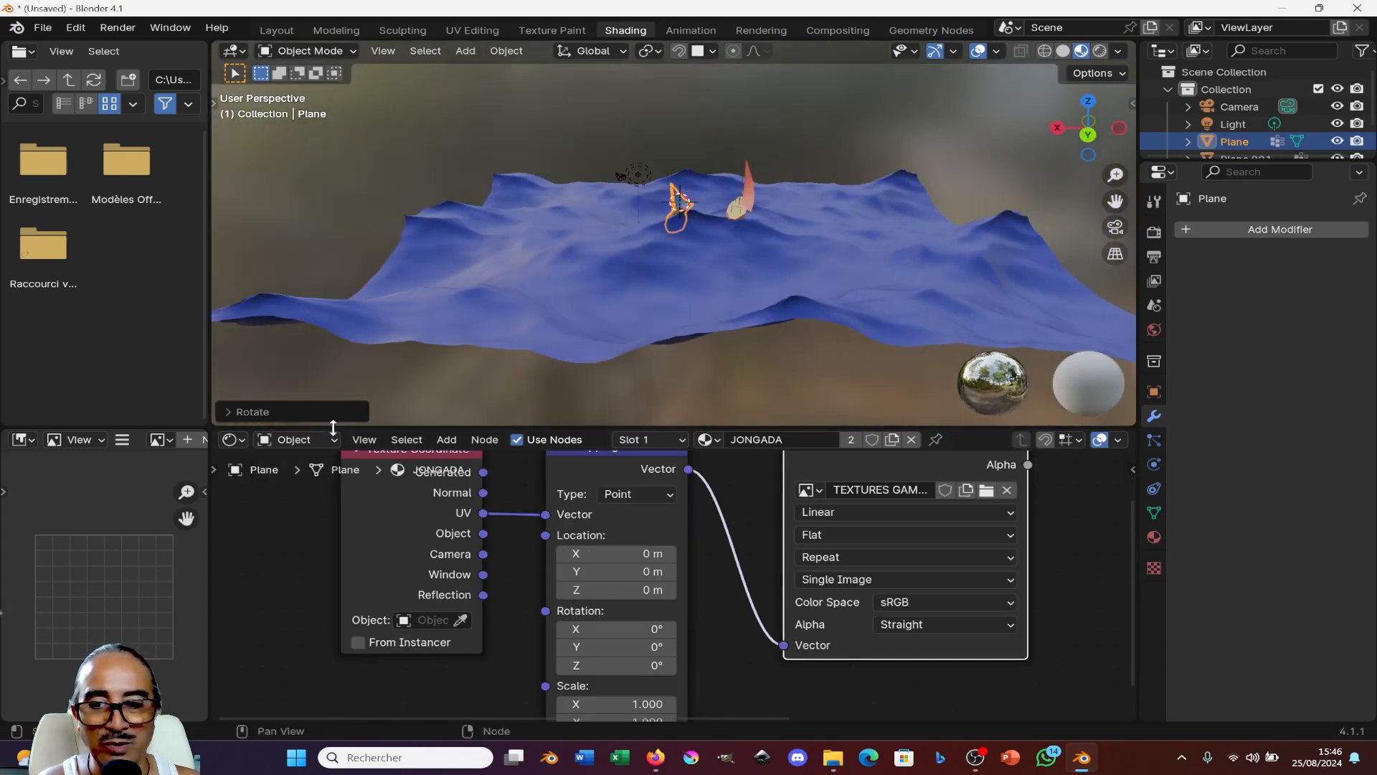
- Switch the node editor from object to World shading and frame the Background and World Output nodes
{"action": "left_click", "coordinate": [295, 440]}
{"action": "left_click", "coordinate": [310, 503]}
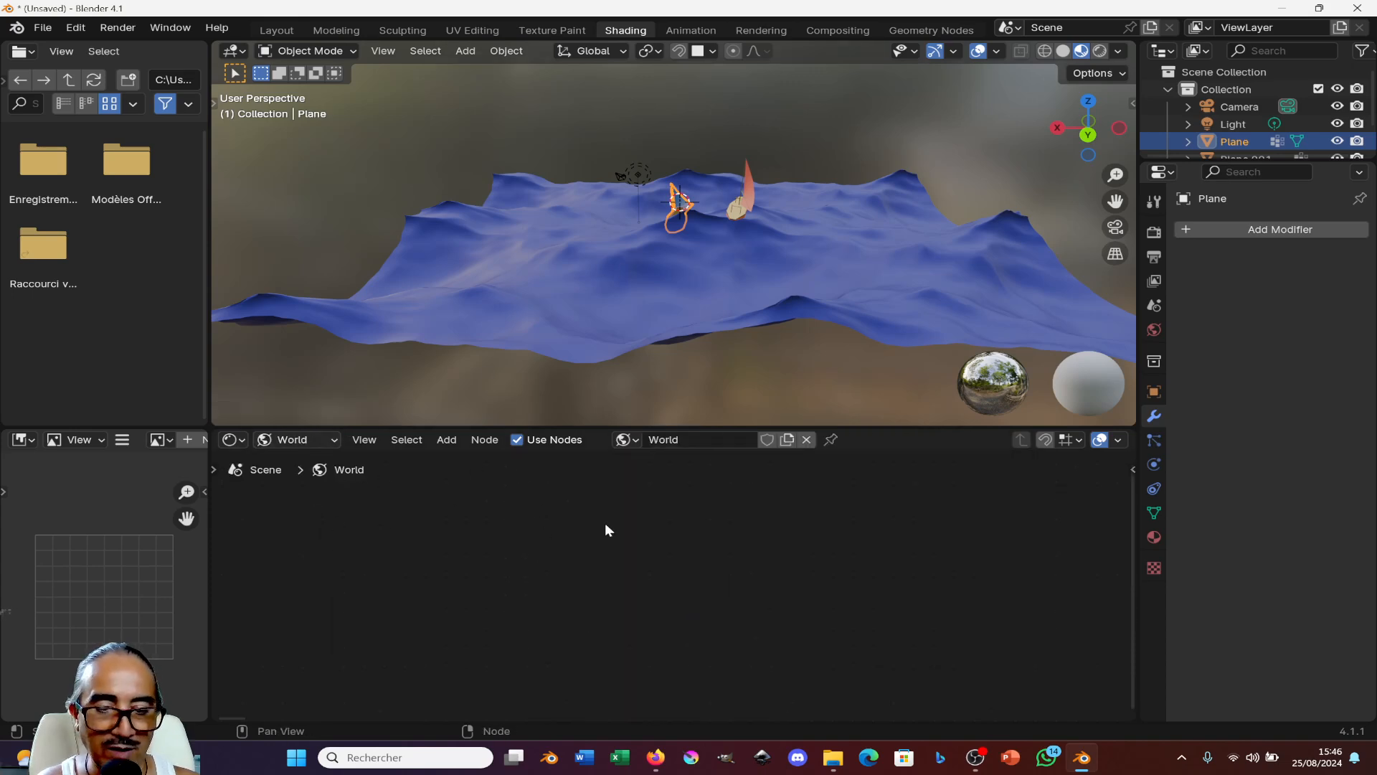
{"action": "key", "text": "Home"}
{"action": "scroll", "coordinate": [682, 548], "scroll_direction": "left", "scroll_amount": 3, "text": "ctrl"}
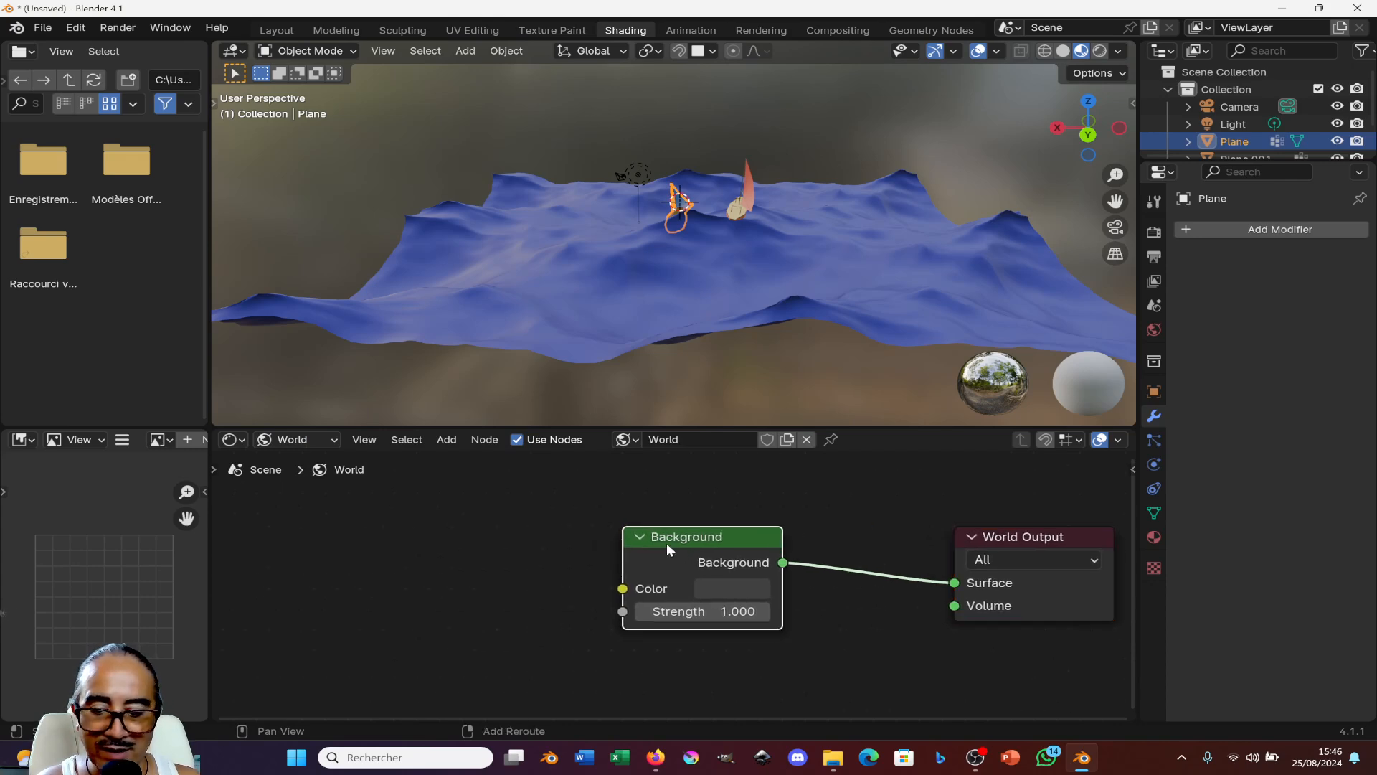
- Add a Sky Texture node to the world nodes and place it before the Background node
{"action": "key", "text": "shift+a"}
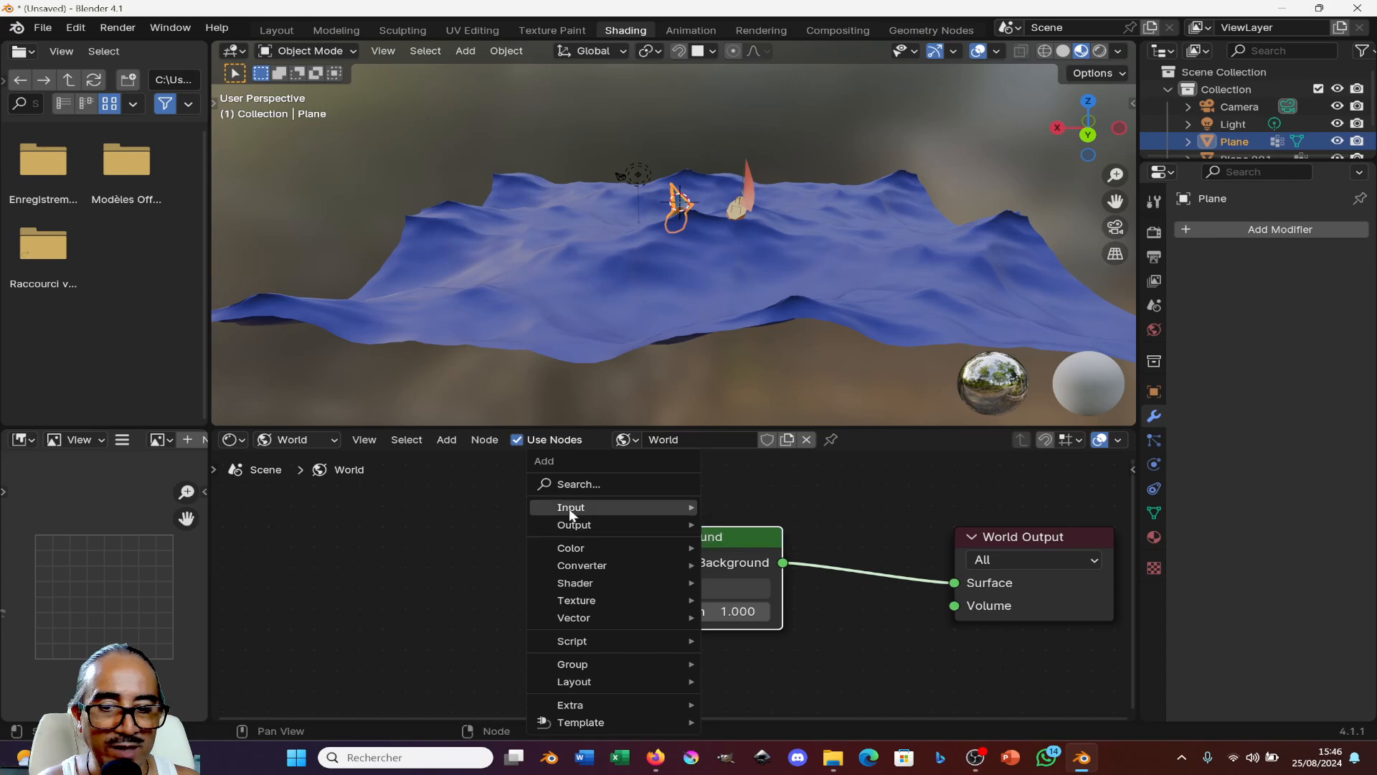
{"action": "mouse_move", "coordinate": [569, 506]}
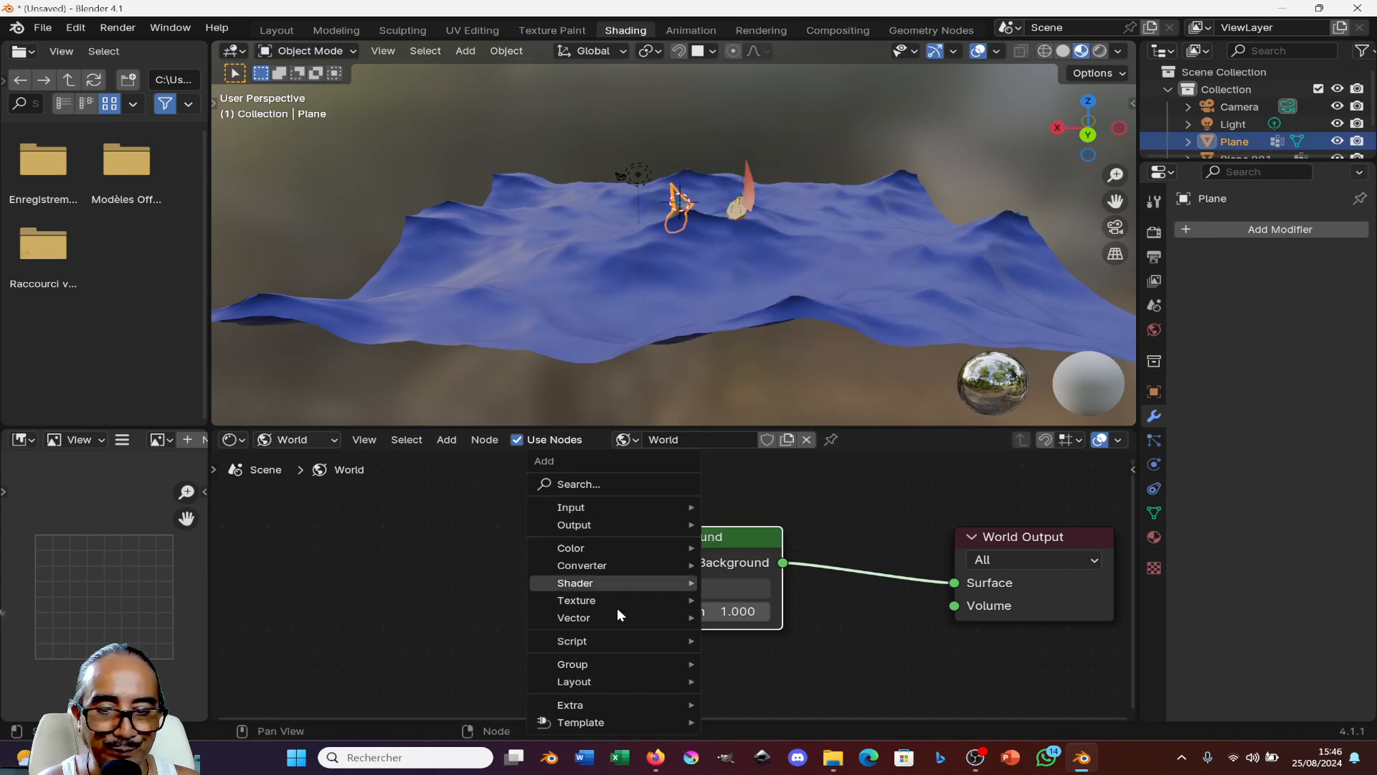
{"action": "mouse_move", "coordinate": [586, 606]}
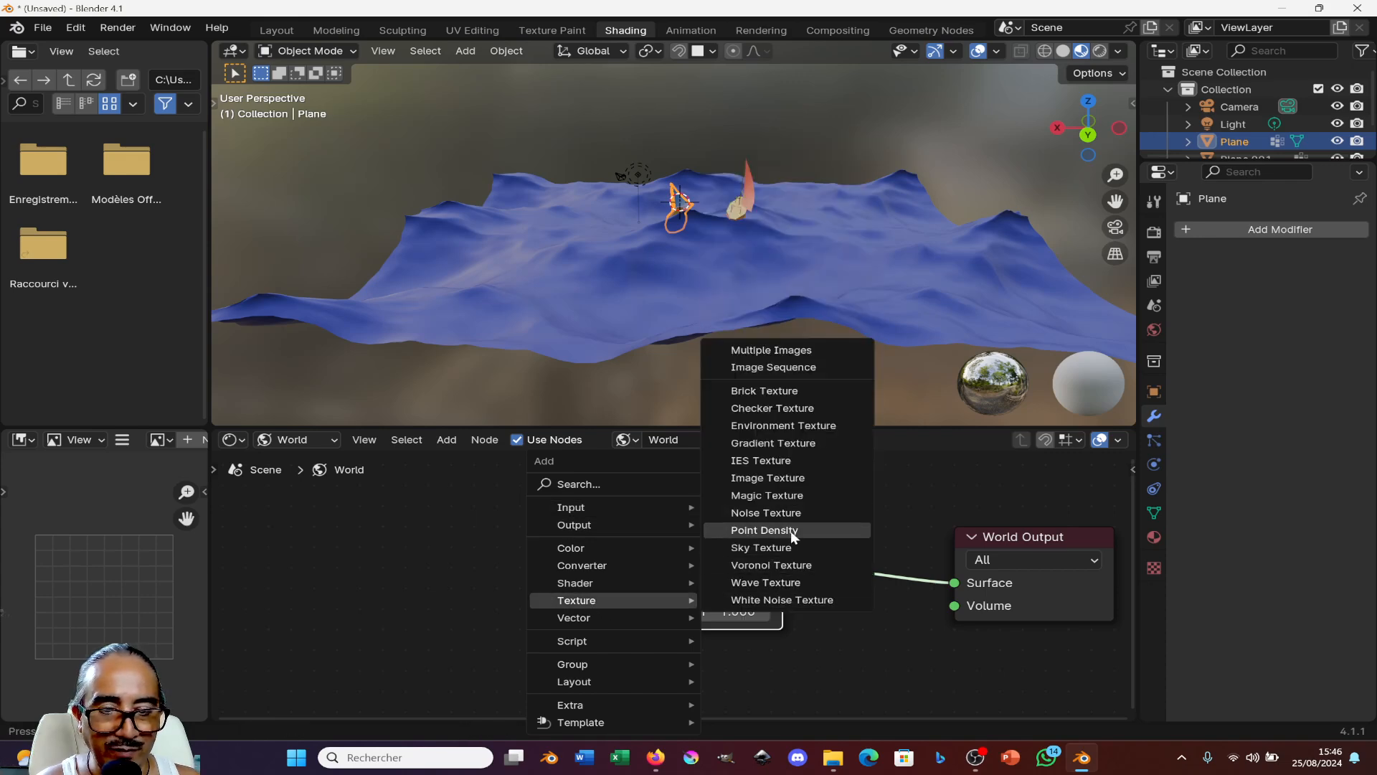
{"action": "left_click", "coordinate": [776, 549]}
{"action": "left_click", "coordinate": [467, 546]}
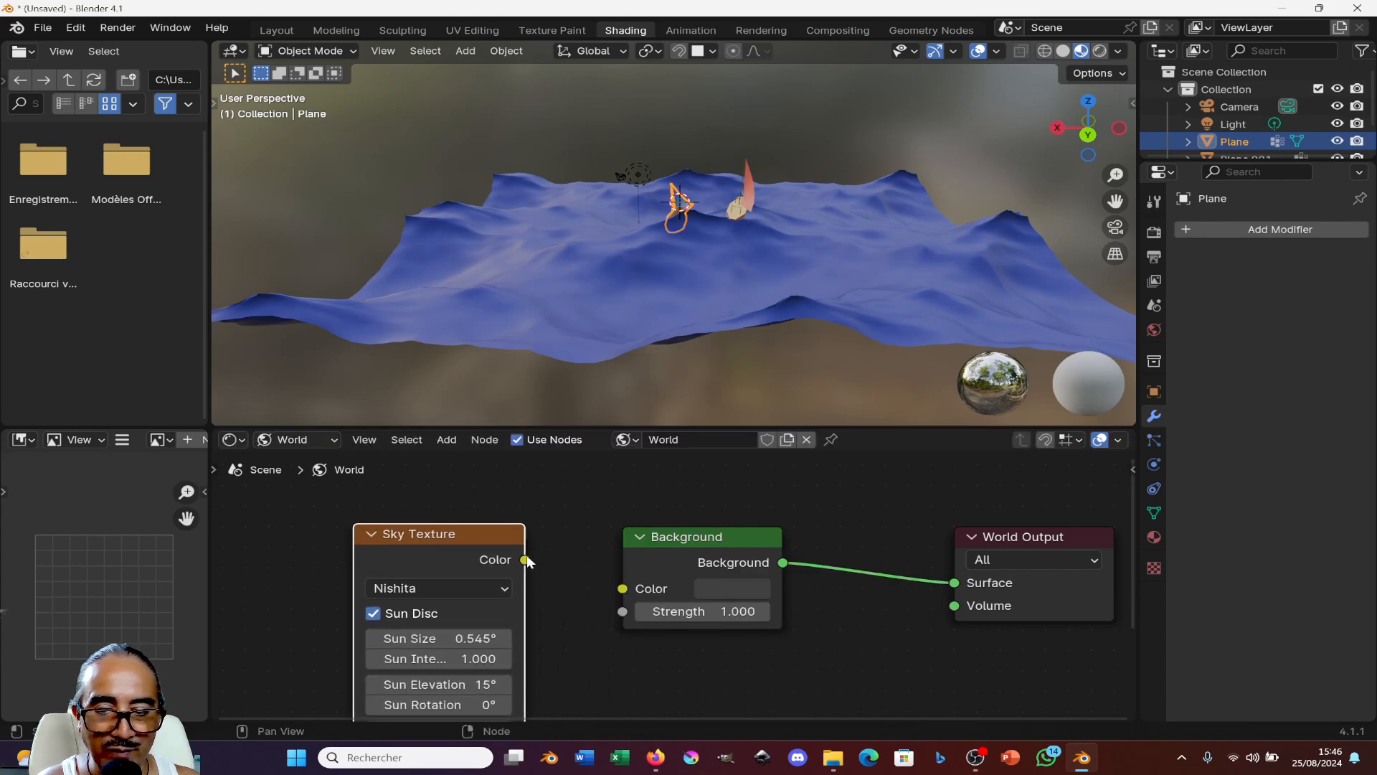
- Connect the Sky Texture color output to the Background color input and display the viewport in rendered shading
{"action": "left_click_drag", "start_coordinate": [526, 559], "coordinate": [623, 587]}
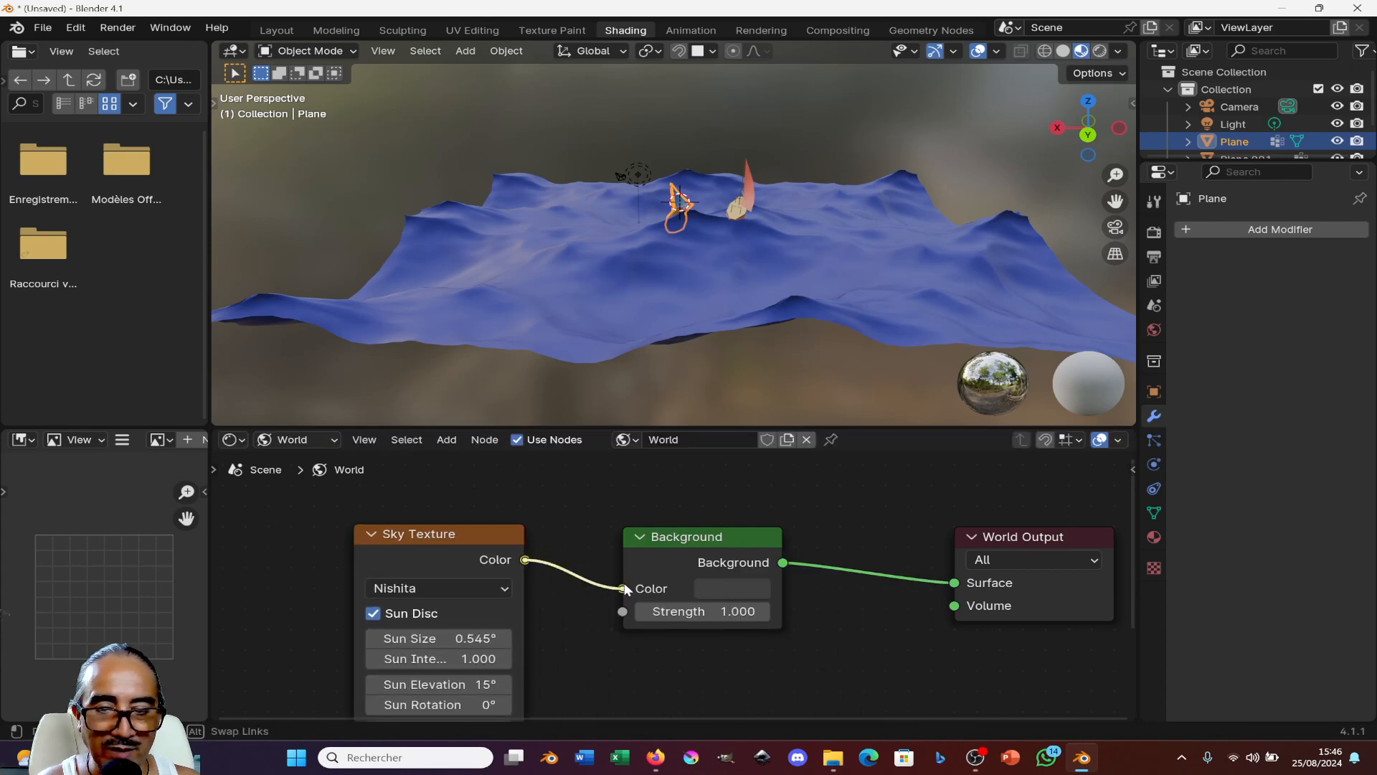
{"action": "left_click", "coordinate": [1100, 51]}
{"action": "scroll", "coordinate": [788, 299], "scroll_direction": "down", "scroll_amount": 5}
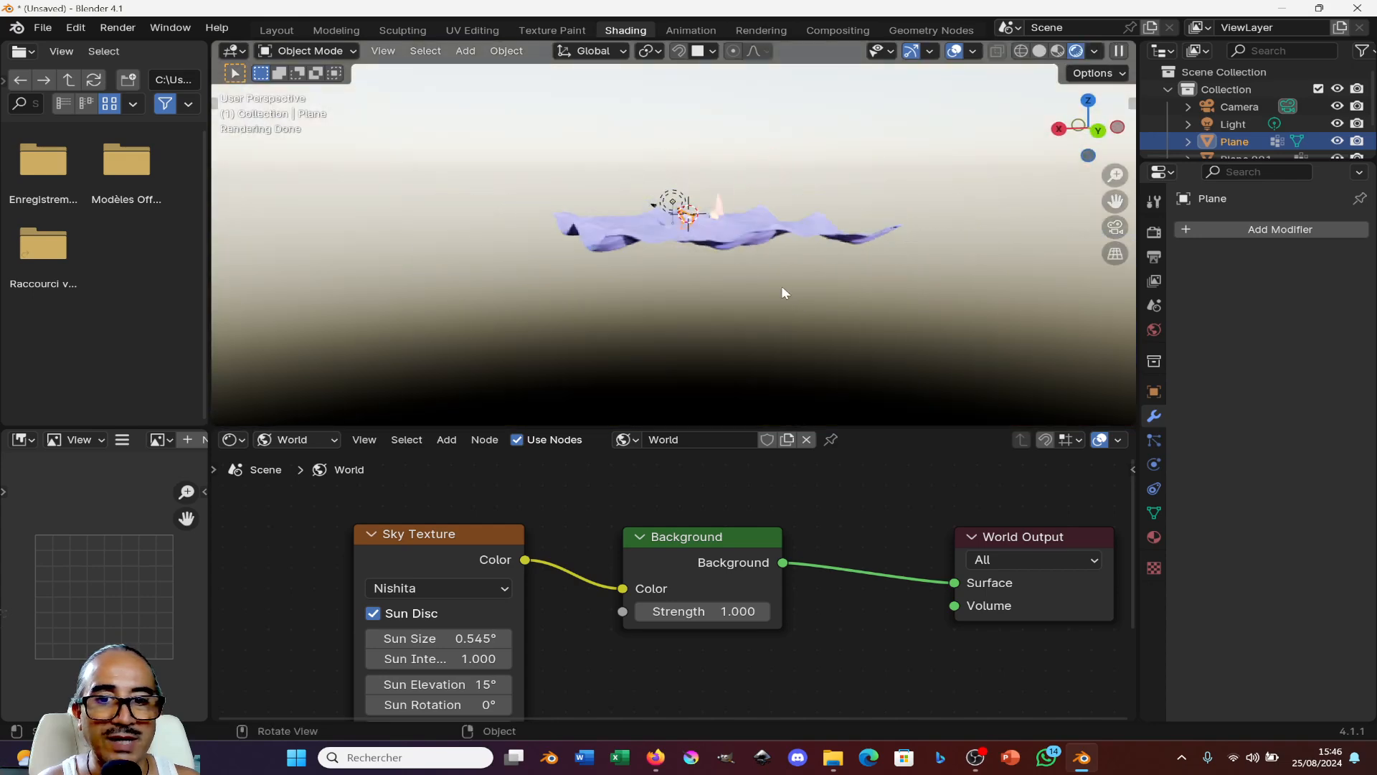
{"action": "scroll", "coordinate": [767, 286], "scroll_direction": "down", "scroll_amount": 2}
{"action": "scroll", "coordinate": [517, 627], "scroll_direction": "up", "scroll_amount": 1}
- Set the Sky Texture's sun size to 5.24° and its sun intensity to 0
{"action": "middle_click_drag", "start_coordinate": [484, 637], "coordinate": [484, 561]}
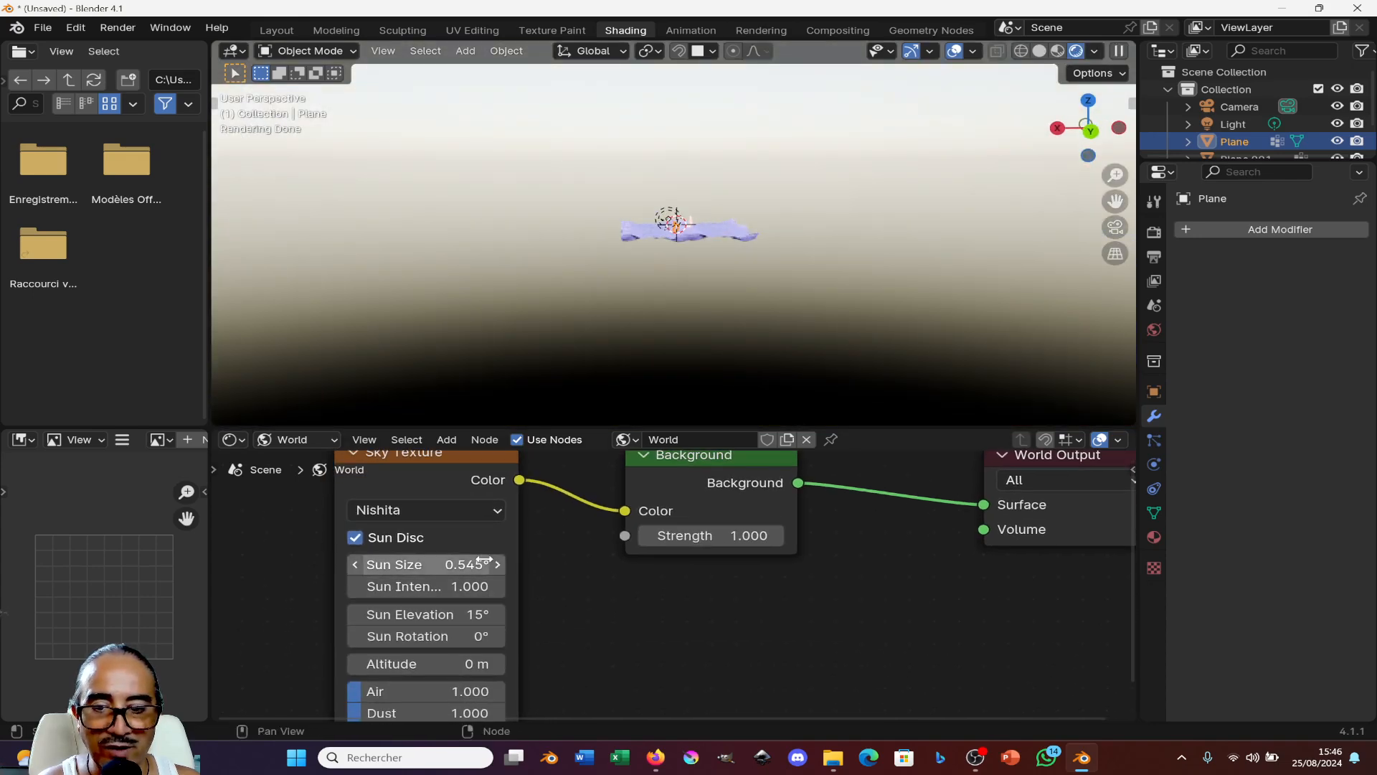
{"action": "left_click_drag", "start_coordinate": [484, 561], "coordinate": [416, 564]}
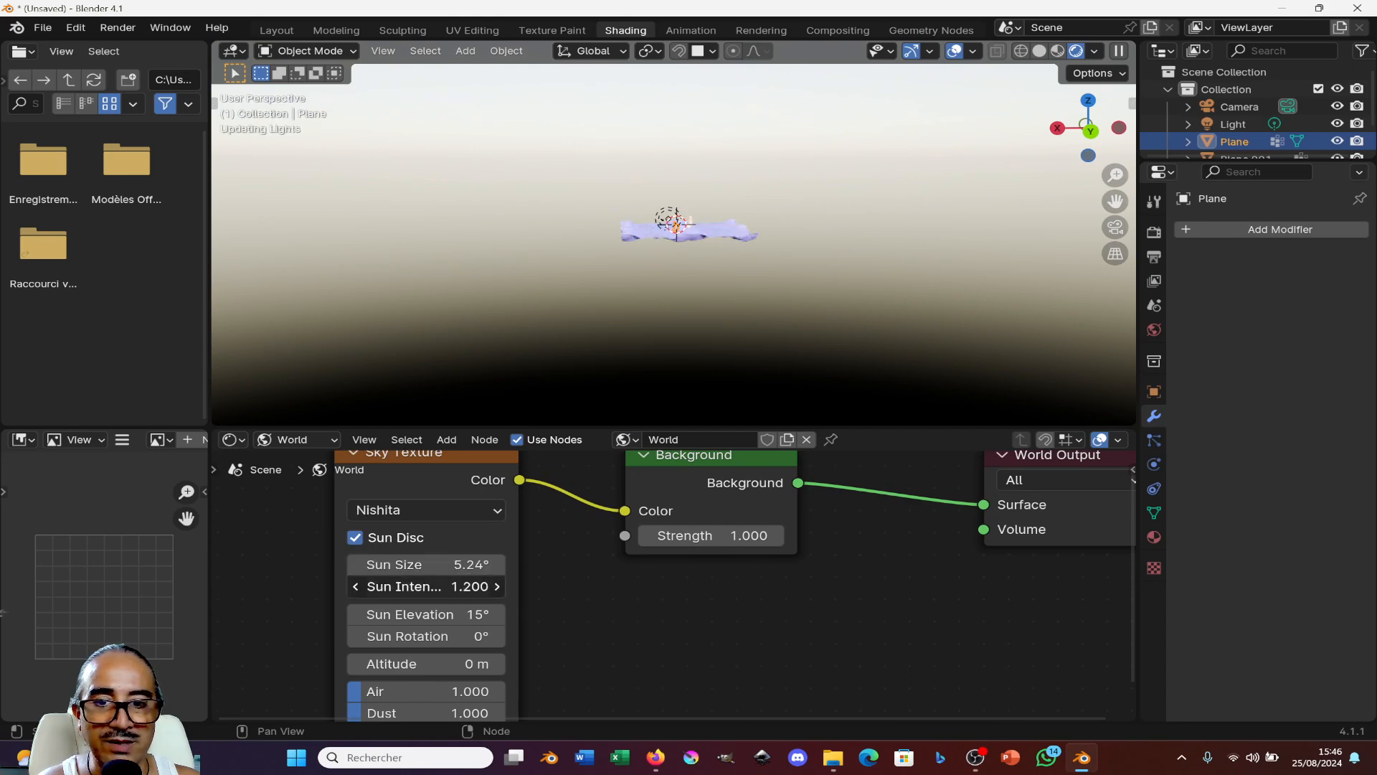
{"action": "scroll", "coordinate": [730, 288], "scroll_direction": "up", "scroll_amount": 5}
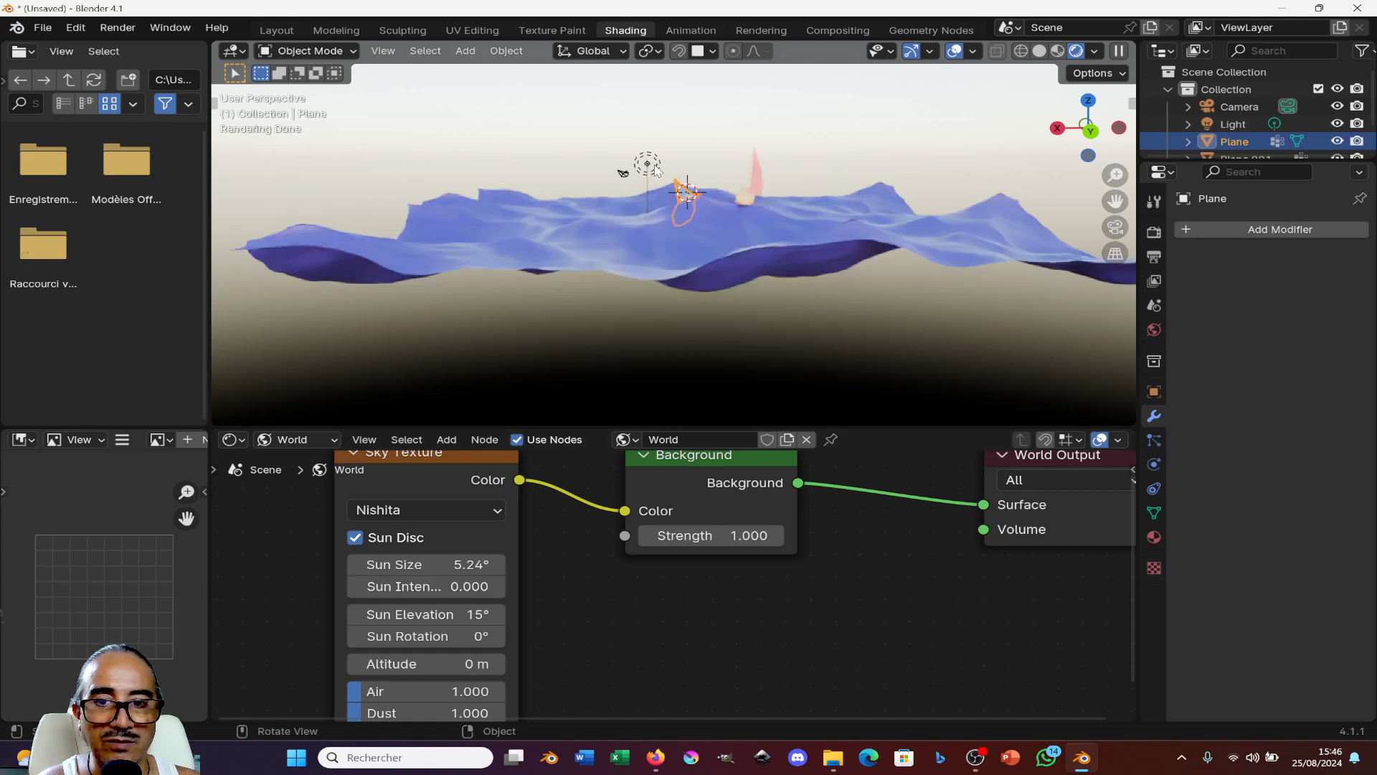
{"action": "left_click", "coordinate": [622, 173]}
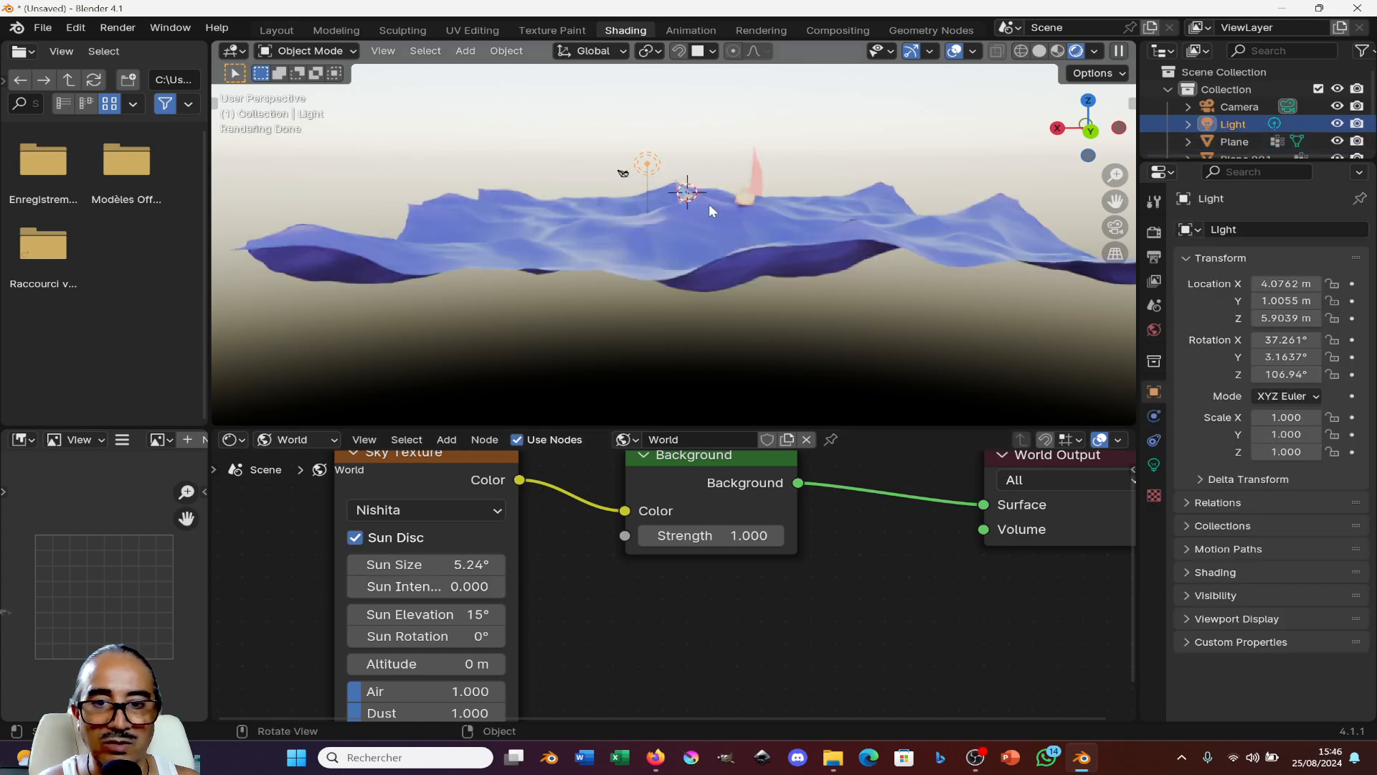
- Set the Sky Texture's sun elevation to 2.8°, altitude to 60 m, air to 0.526, dust to 0.957 and ozone to 2.379
{"action": "scroll", "coordinate": [721, 303], "scroll_direction": "down", "scroll_amount": 3}
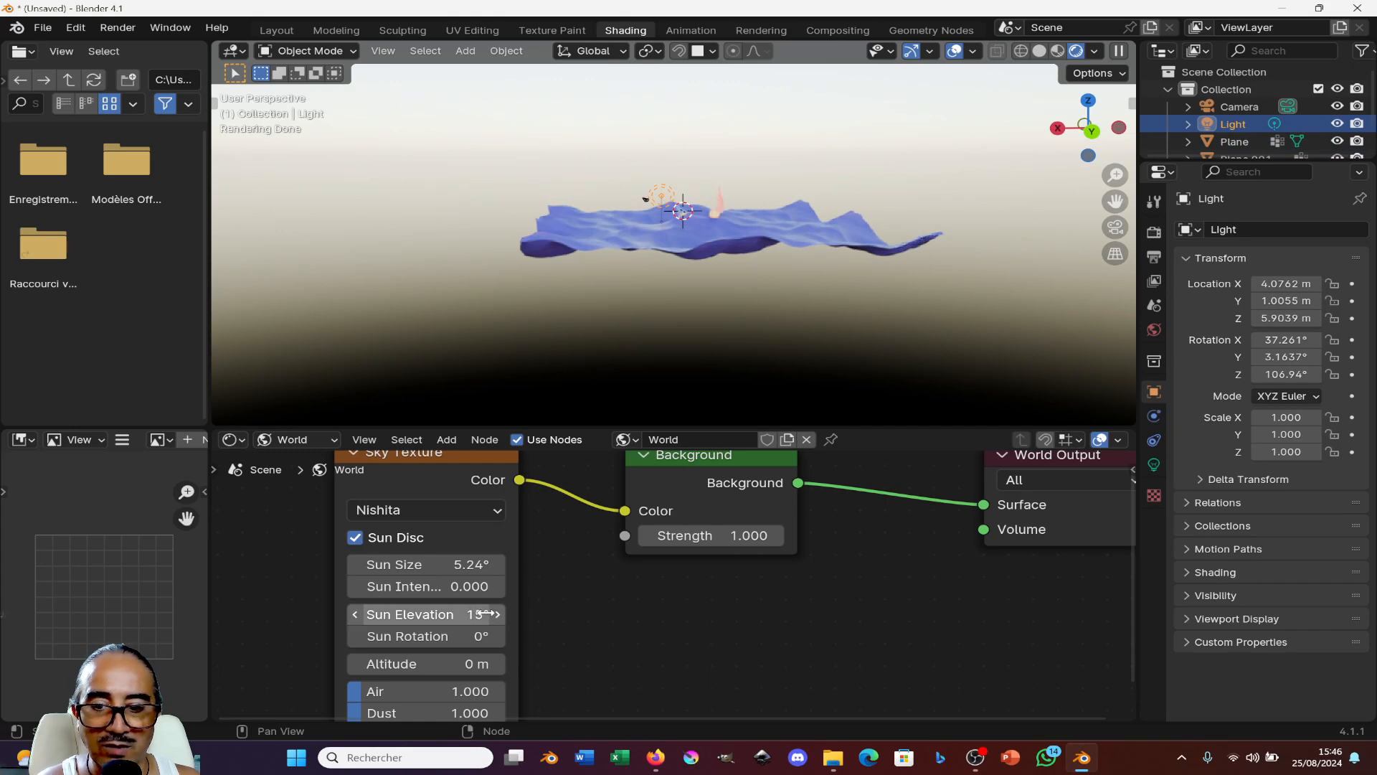
{"action": "mouse_move", "coordinate": [431, 614]}
{"action": "left_mouse_down"}
{"action": "mouse_move", "coordinate": [402, 614]}
{"action": "mouse_move", "coordinate": [456, 614]}
{"action": "left_mouse_up"}
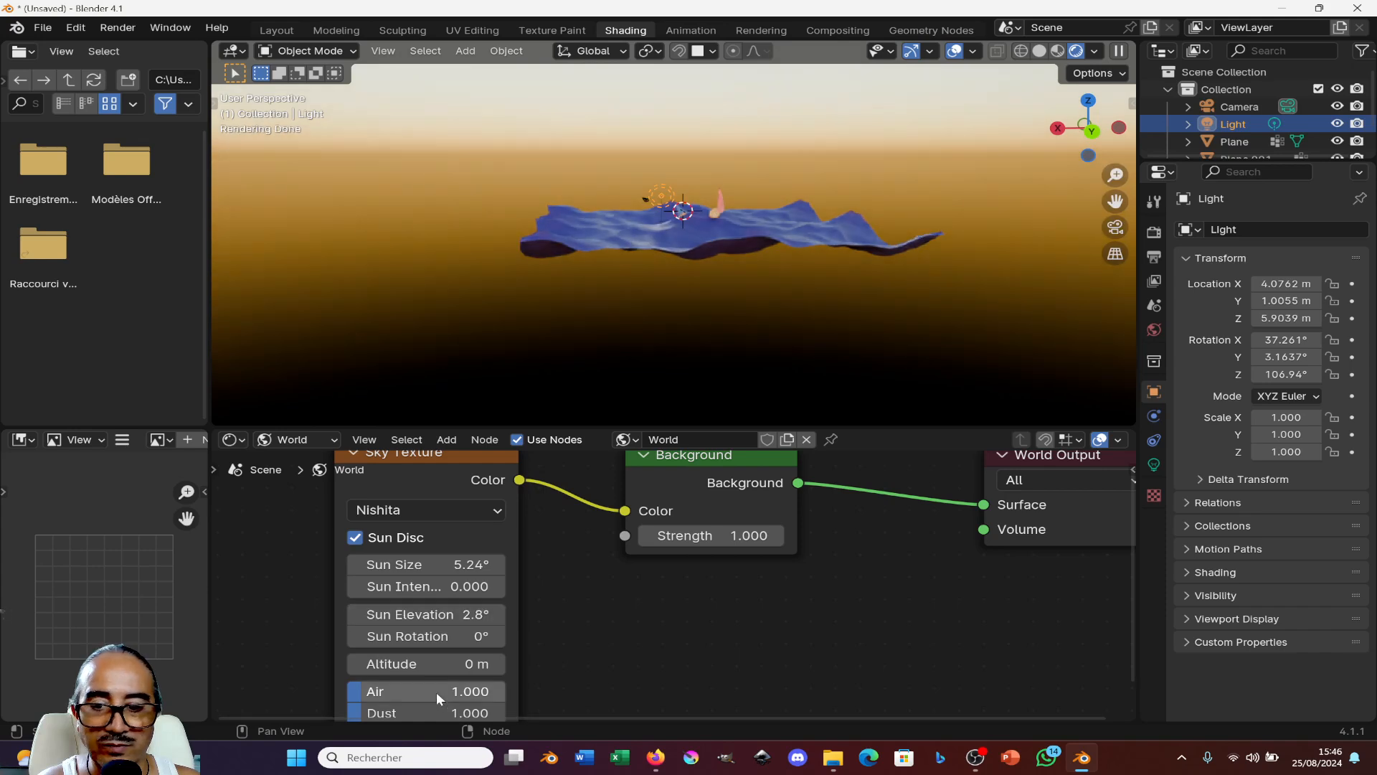
{"action": "middle_click_drag", "start_coordinate": [459, 663], "coordinate": [474, 607]}
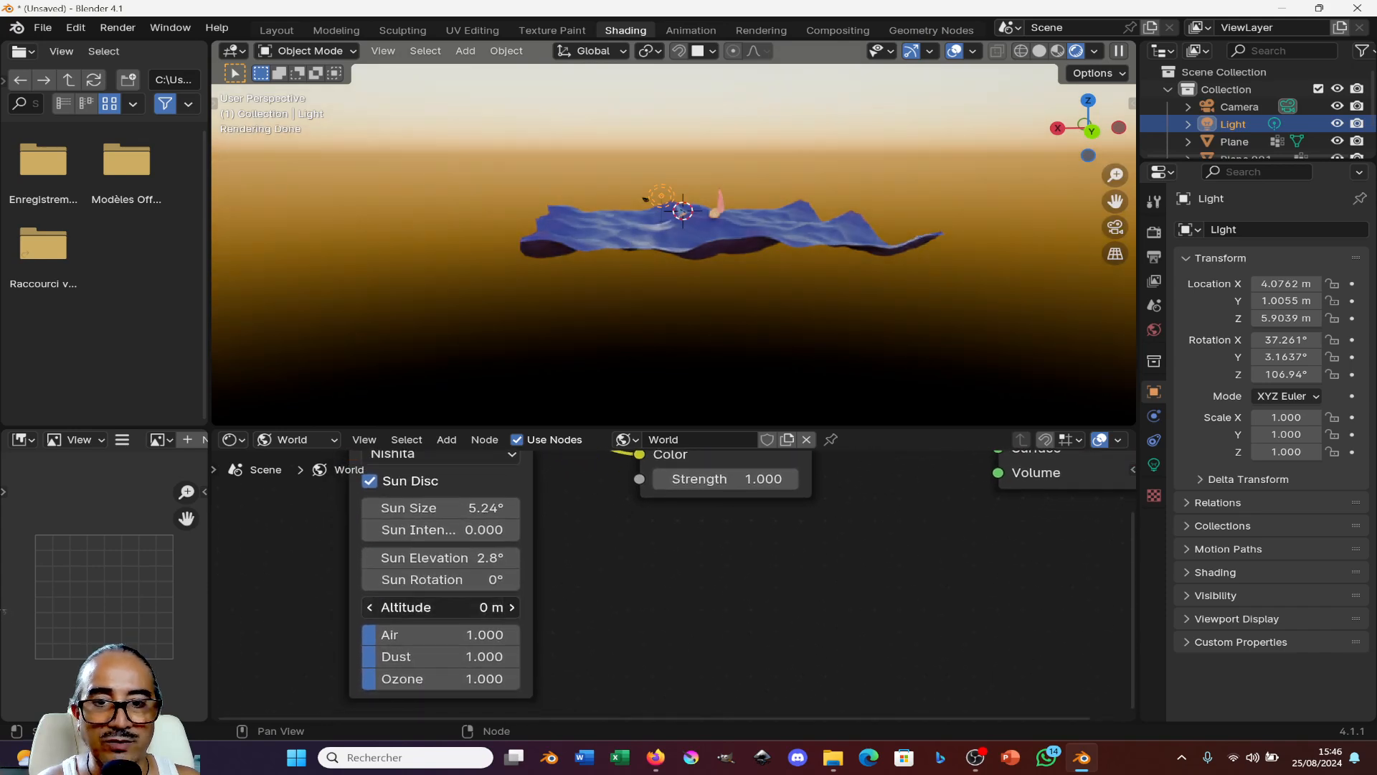
{"action": "left_click_drag", "start_coordinate": [473, 607], "coordinate": [479, 679]}
{"action": "middle_click_drag", "start_coordinate": [773, 179], "coordinate": [680, 179]}
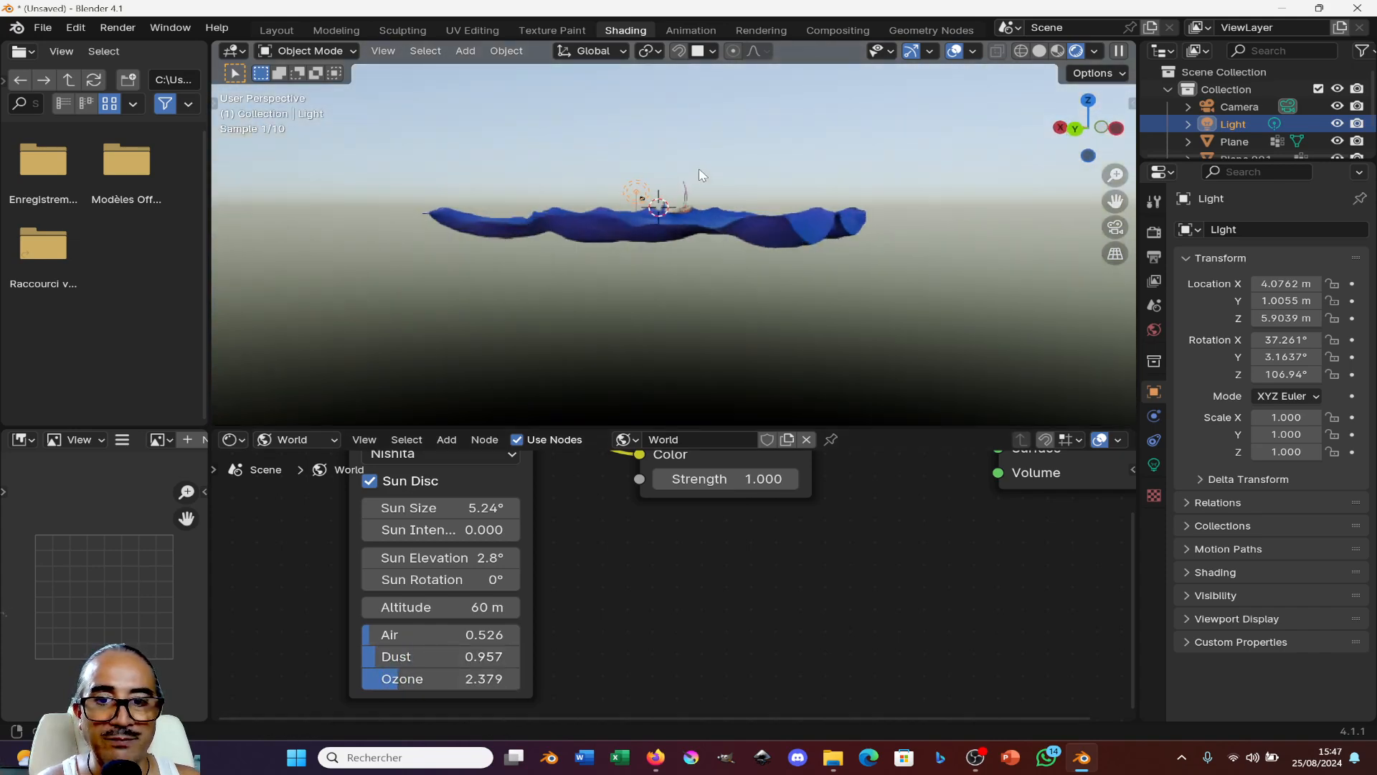
- Select the ocean plane and switch the node editor from World to Object shading to show its material nodes
{"action": "scroll", "coordinate": [752, 214], "scroll_direction": "up", "scroll_amount": 5}
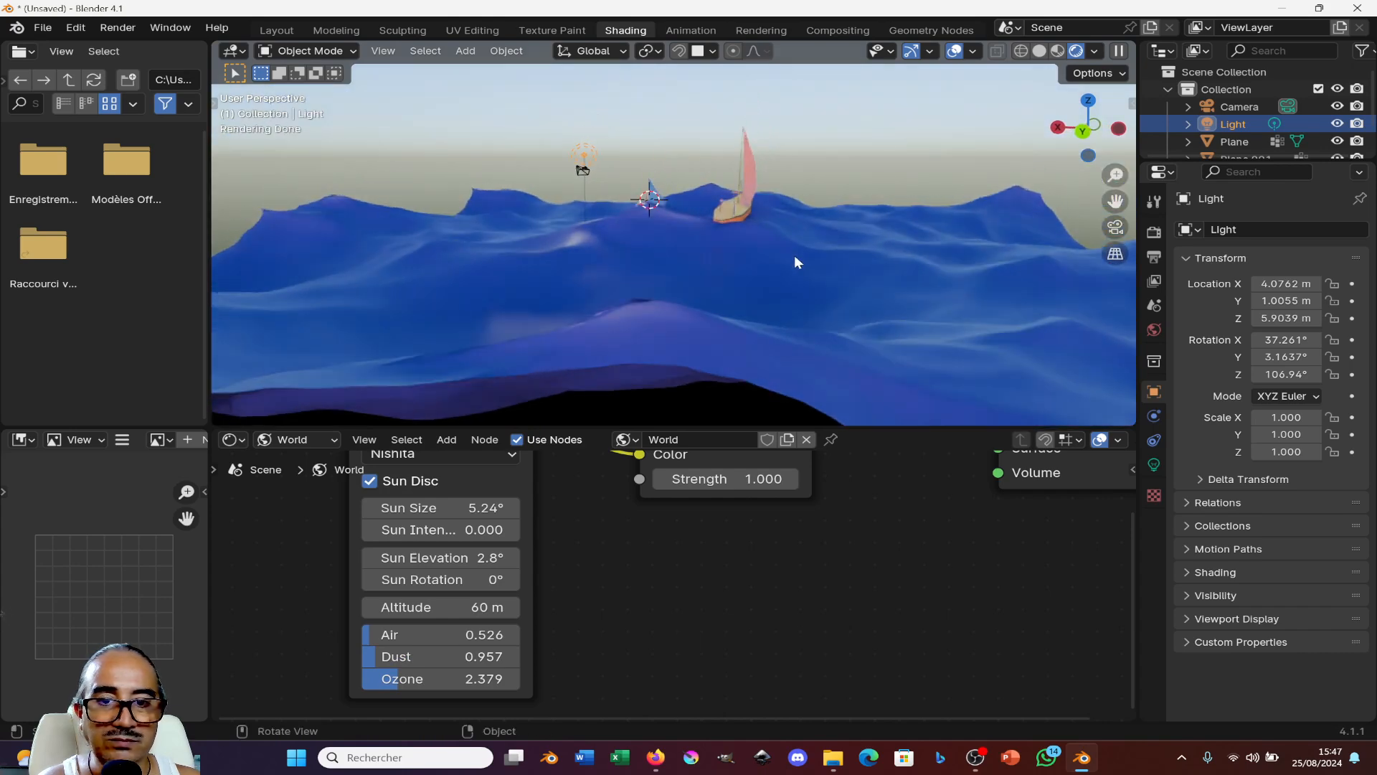
{"action": "scroll", "coordinate": [794, 257], "scroll_direction": "down", "scroll_amount": 3}
{"action": "middle_click_drag", "start_coordinate": [794, 257], "coordinate": [785, 295]}
{"action": "scroll", "coordinate": [807, 298], "scroll_direction": "up", "scroll_amount": 3}
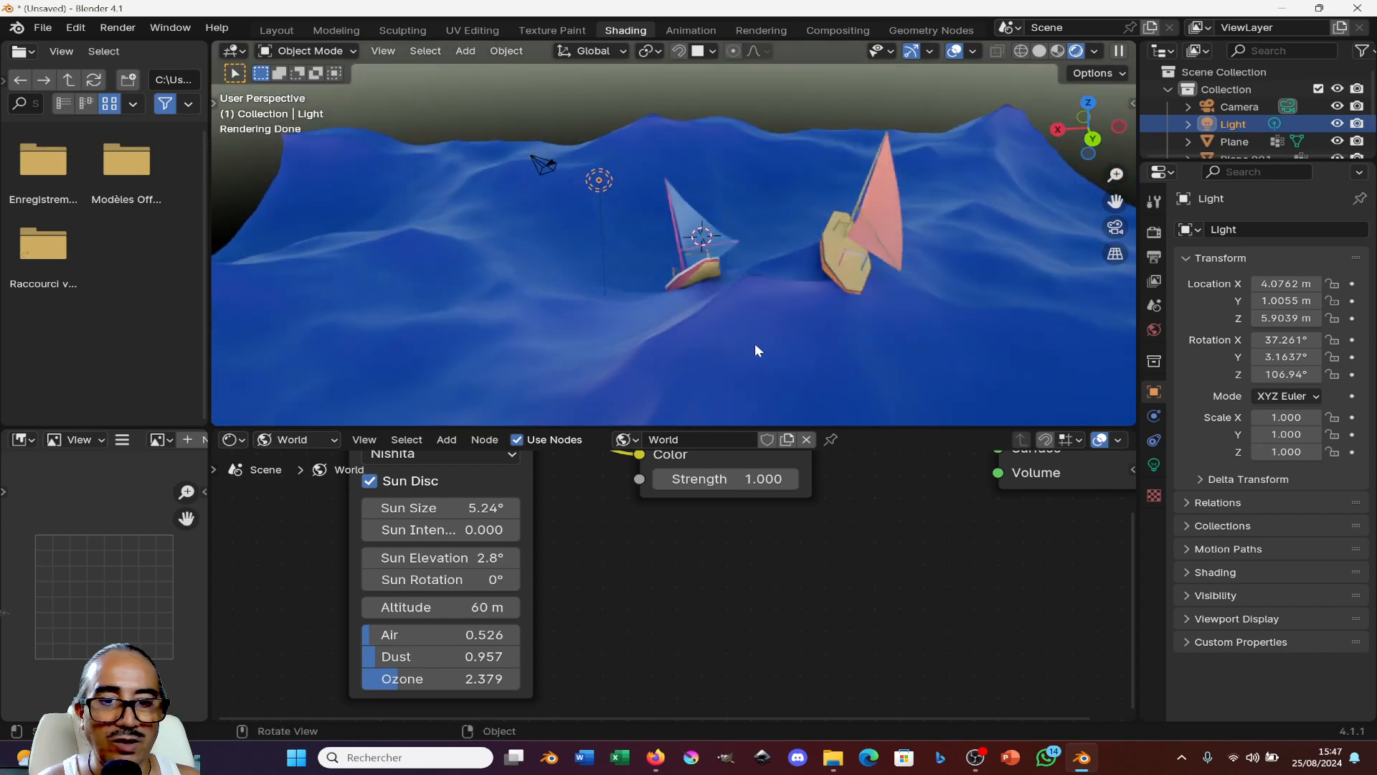
{"action": "left_click", "coordinate": [609, 390]}
{"action": "scroll", "coordinate": [694, 354], "scroll_direction": "up", "scroll_amount": 2}
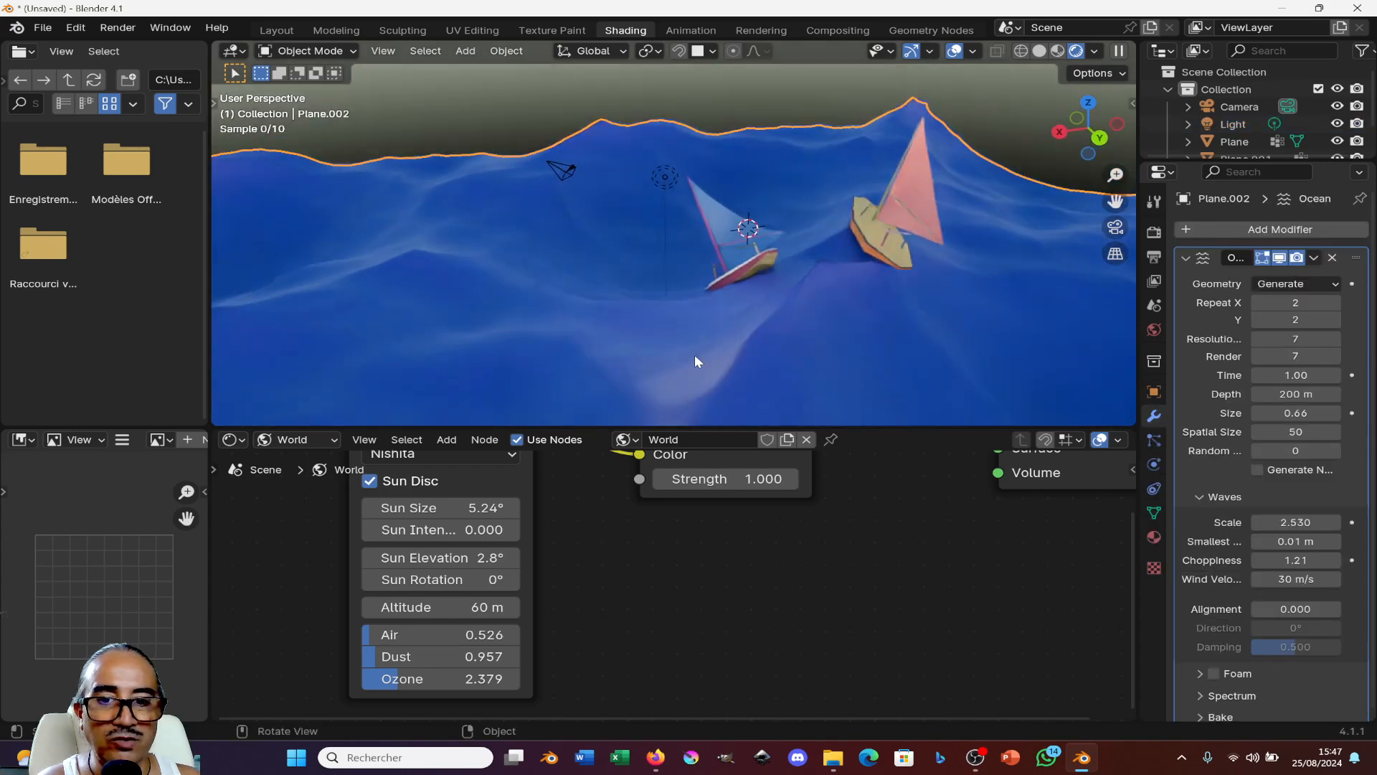
{"action": "left_click", "coordinate": [275, 440]}
{"action": "left_click", "coordinate": [291, 483]}
{"action": "scroll", "coordinate": [596, 552], "scroll_direction": "down", "scroll_amount": 3}
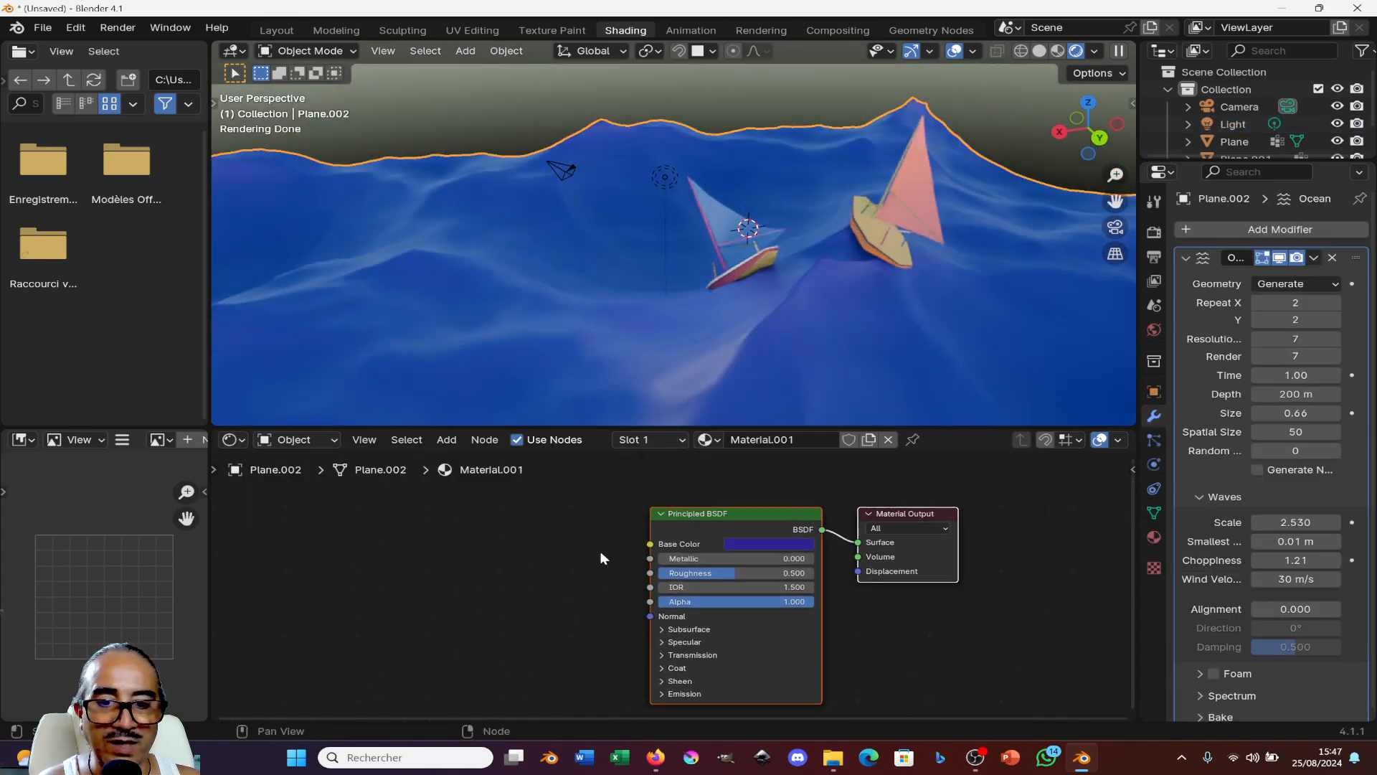
- Examine the two boats on the waves from several angles and select the blue-sailed boat
{"action": "scroll", "coordinate": [811, 299], "scroll_direction": "up", "scroll_amount": 4}
{"action": "scroll", "coordinate": [811, 299], "scroll_direction": "down", "scroll_amount": 5}
{"action": "middle_click_drag", "start_coordinate": [881, 295], "coordinate": [907, 215]}
{"action": "middle_click_drag", "start_coordinate": [459, 319], "coordinate": [752, 270]}
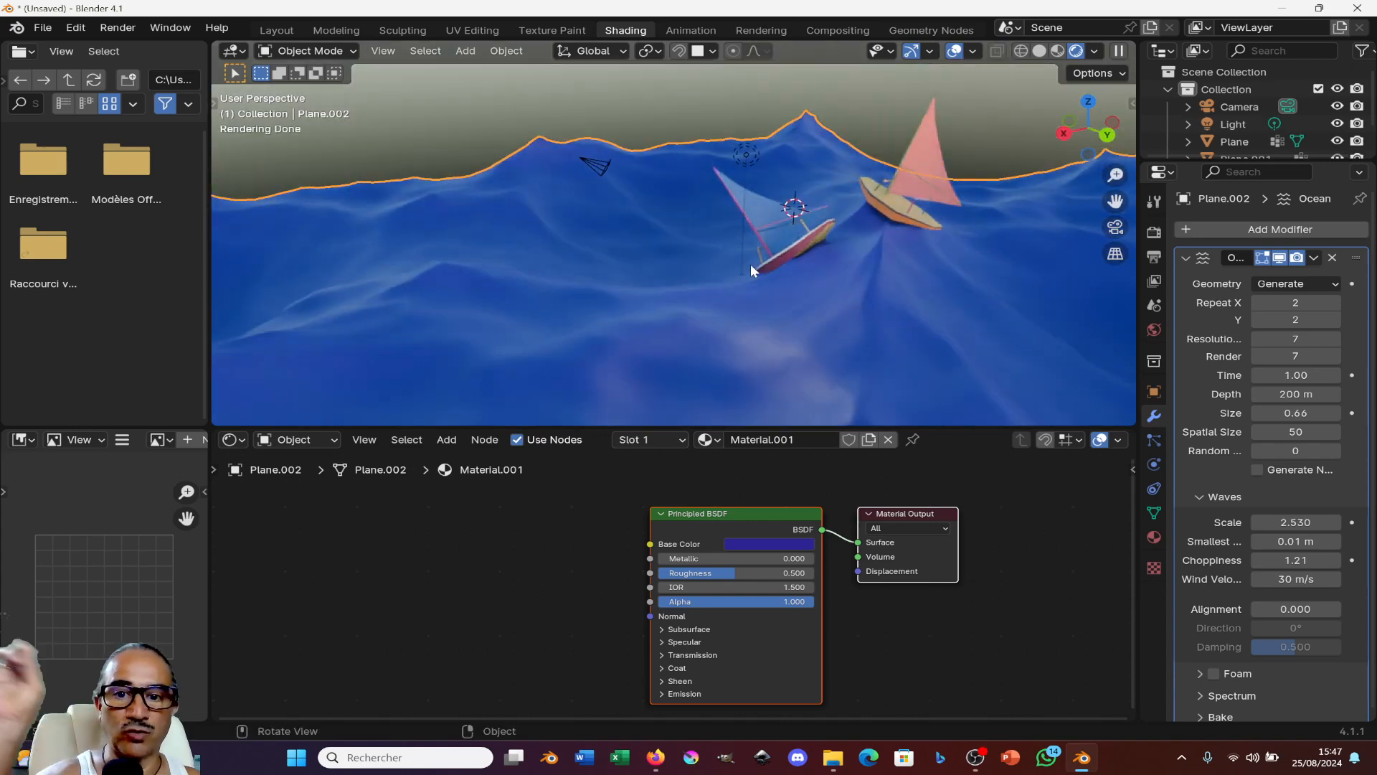
{"action": "middle_click_drag", "start_coordinate": [888, 294], "coordinate": [759, 316]}
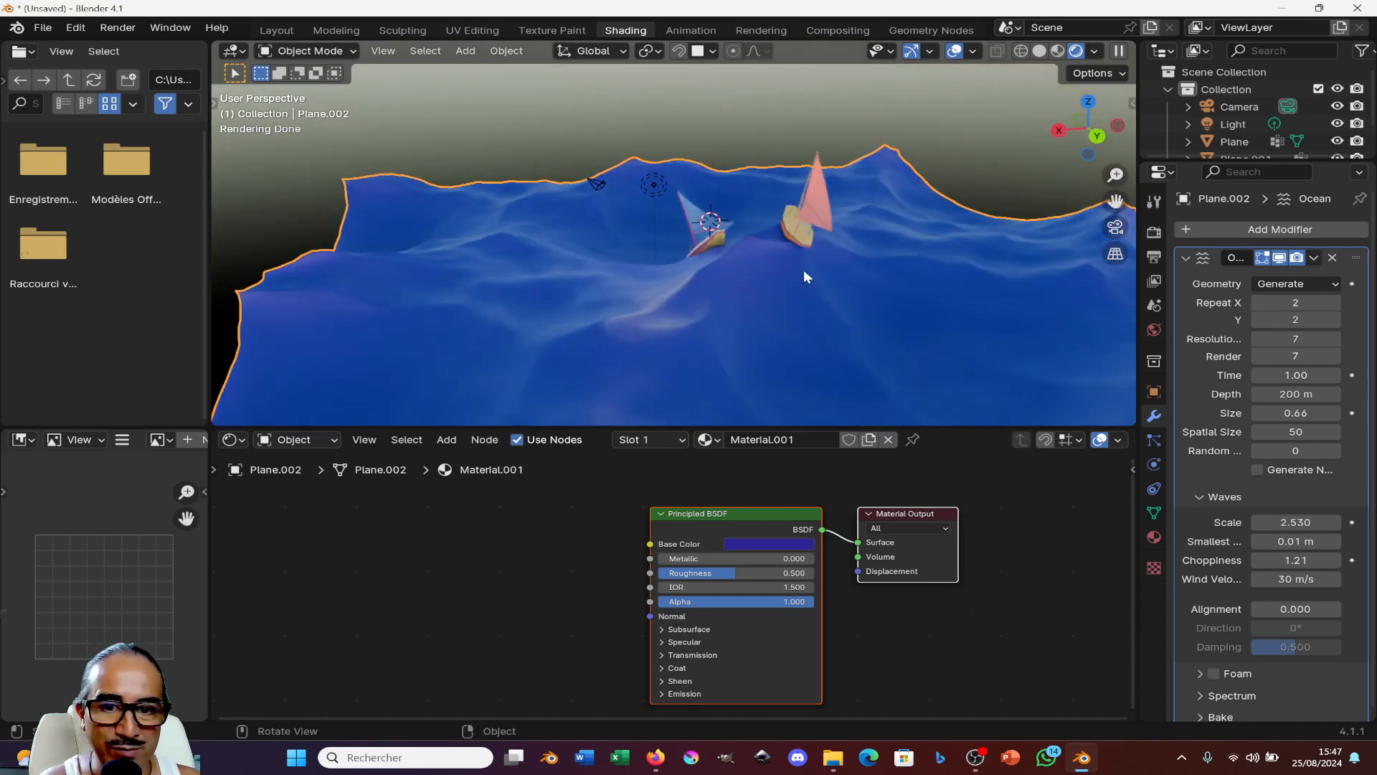
{"action": "middle_click_drag", "start_coordinate": [805, 274], "coordinate": [893, 248]}
{"action": "left_click", "coordinate": [846, 240]}
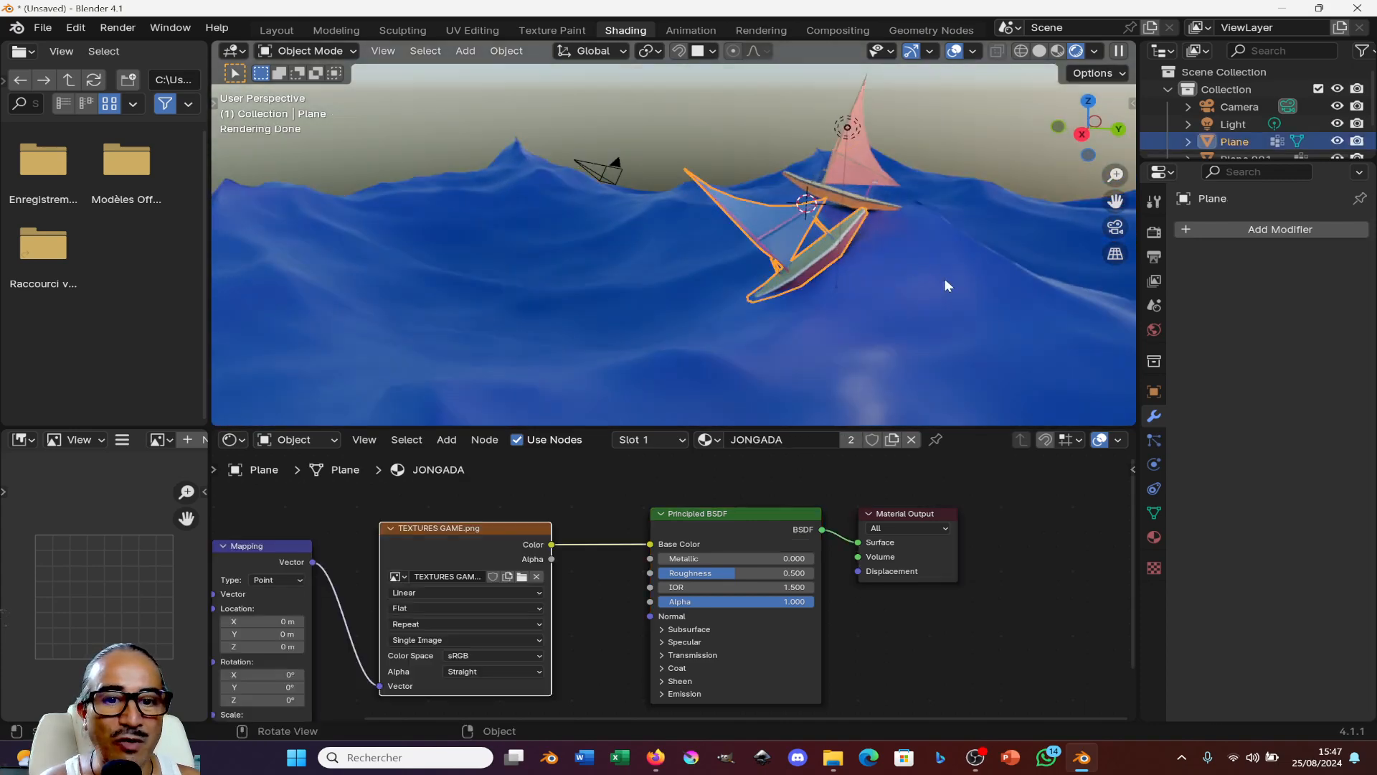
{"action": "key", "text": "t"}
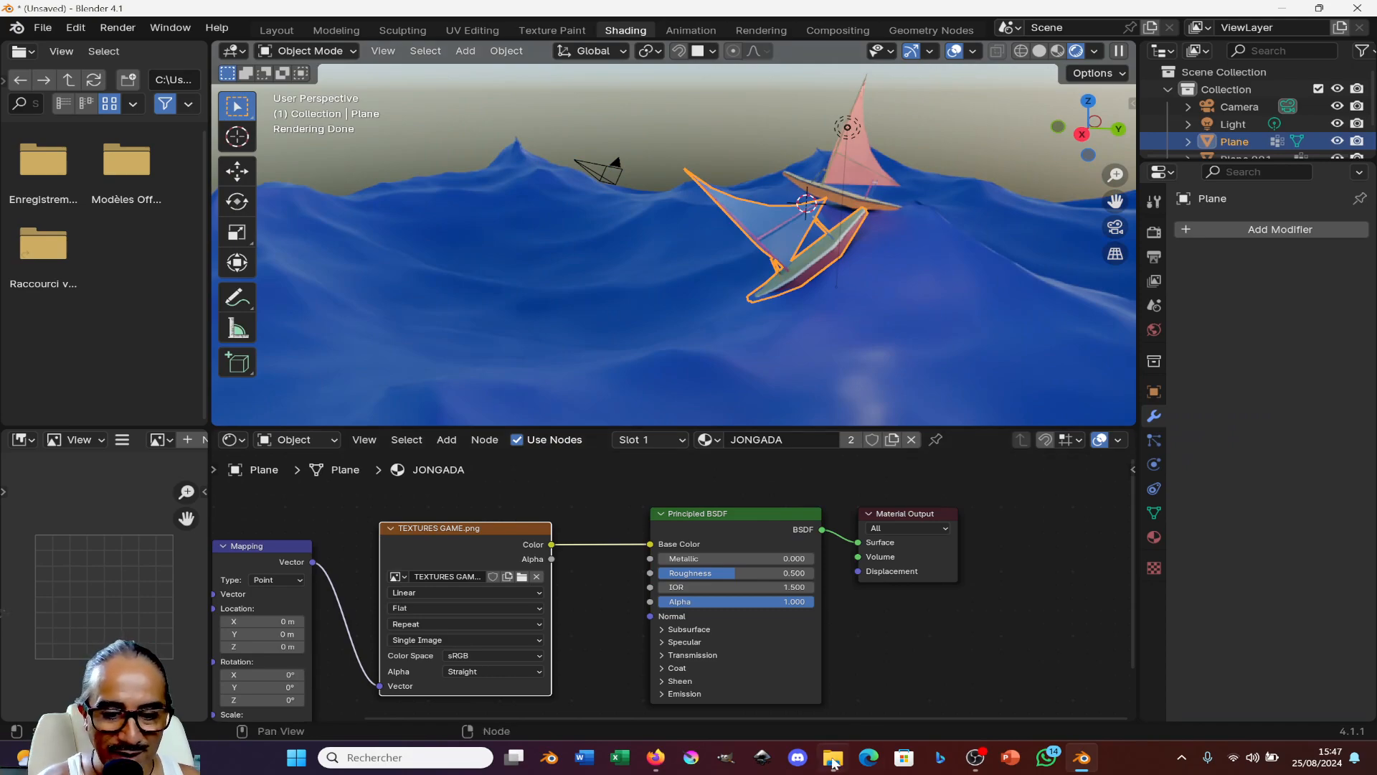
- Switch to OBS Studio and activate the tuto scene
{"action": "left_click", "coordinate": [973, 759]}
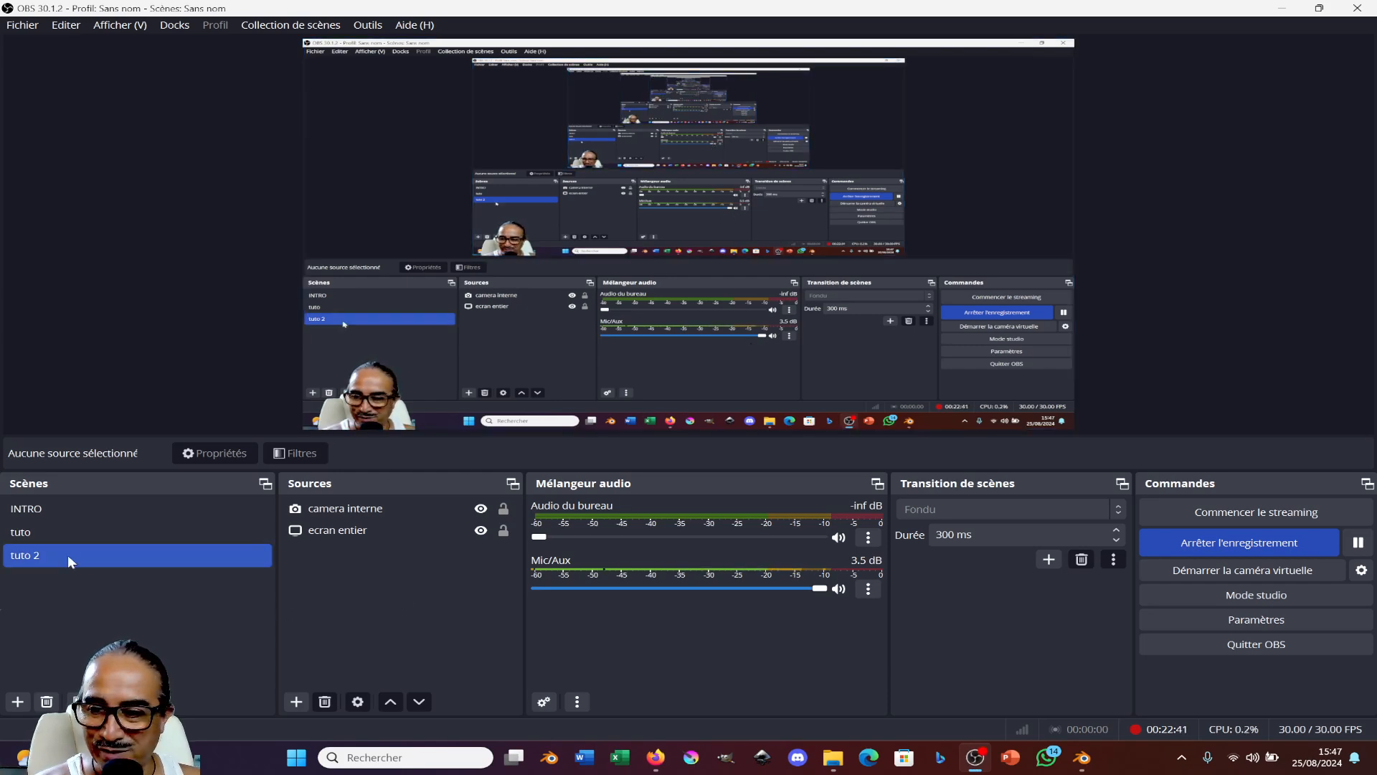
{"action": "left_click", "coordinate": [114, 537]}
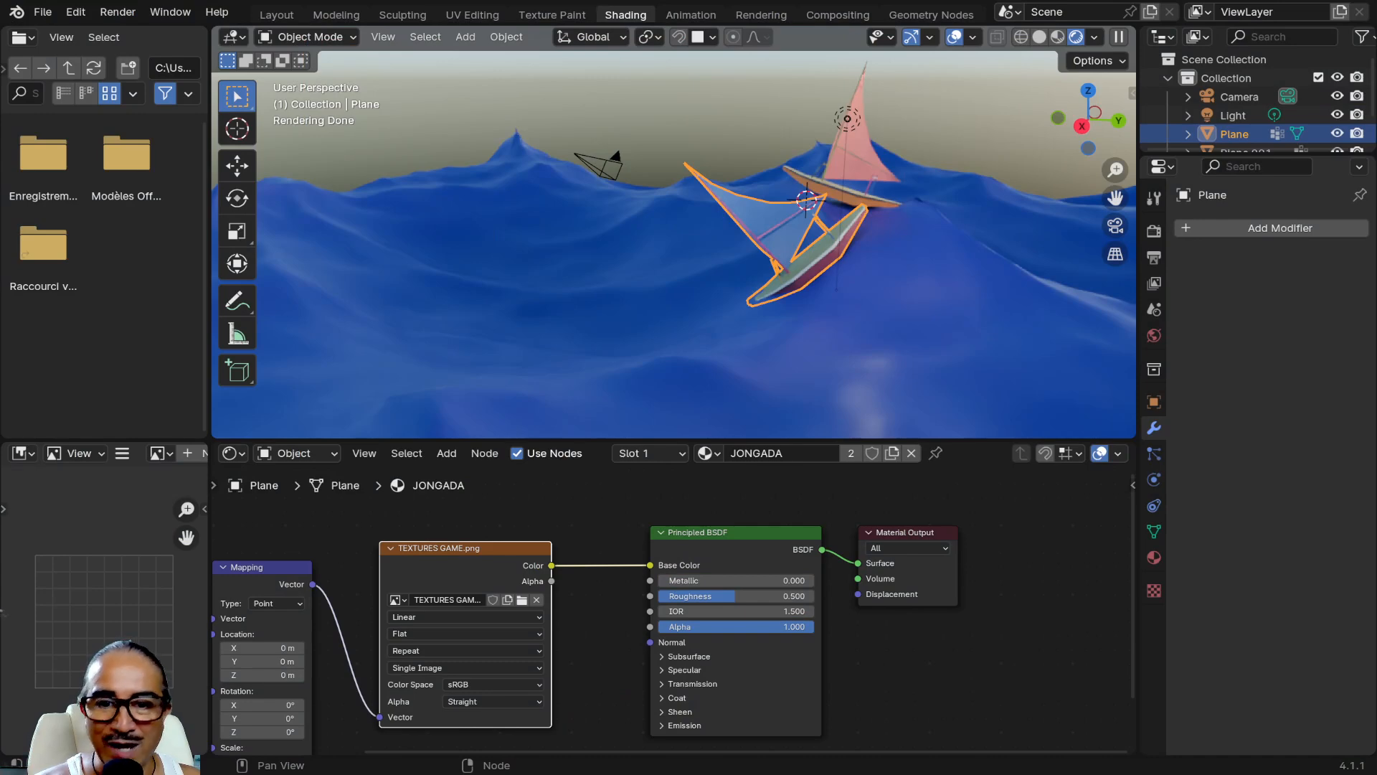